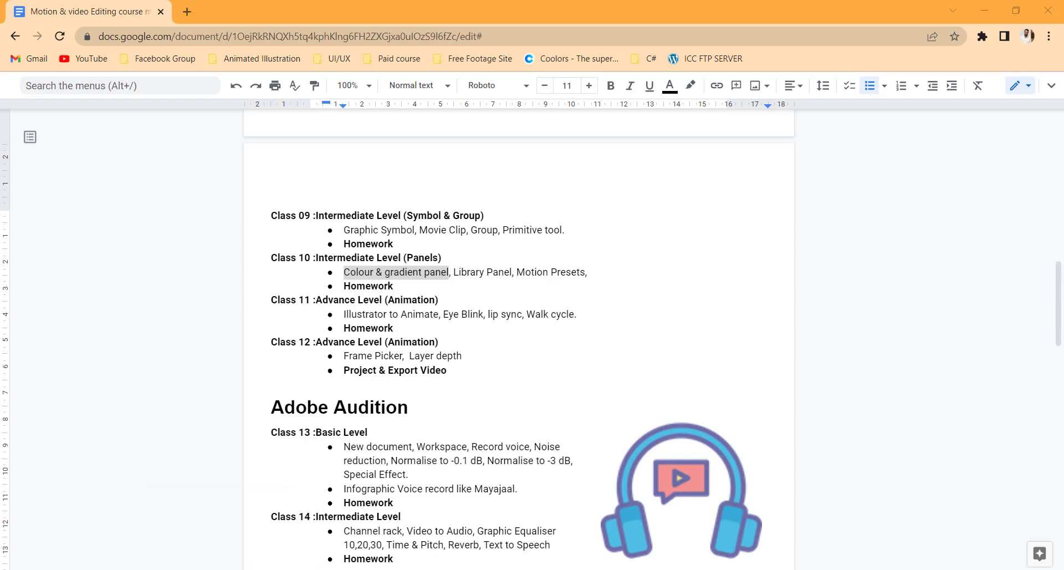
Highlight the Colour & gradient, Movie Clip, Library Panel and Motion Presets topics in Chrome
left_click(271, 300)
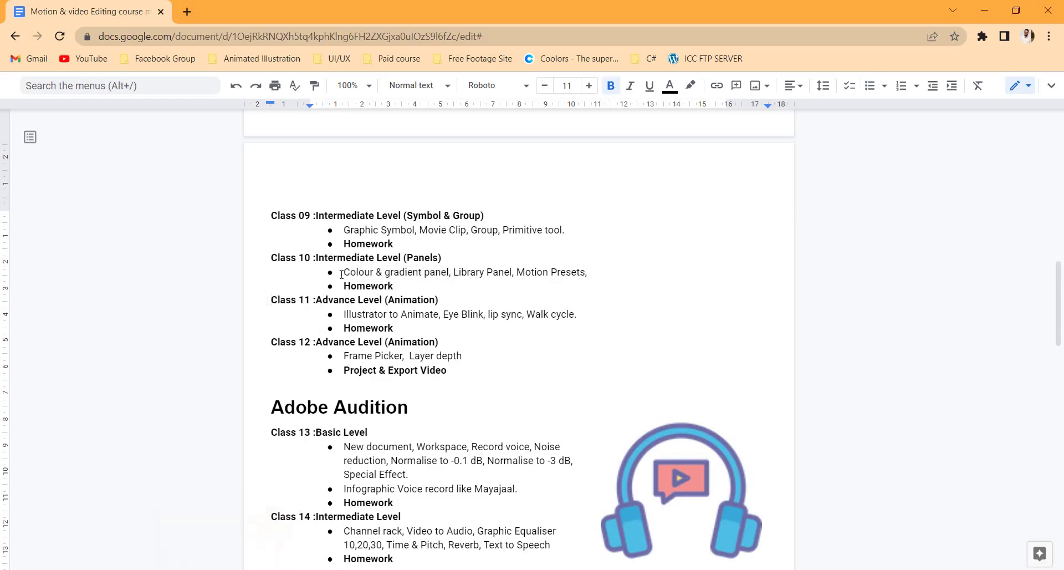
left_click_drag(344, 272, 450, 273)
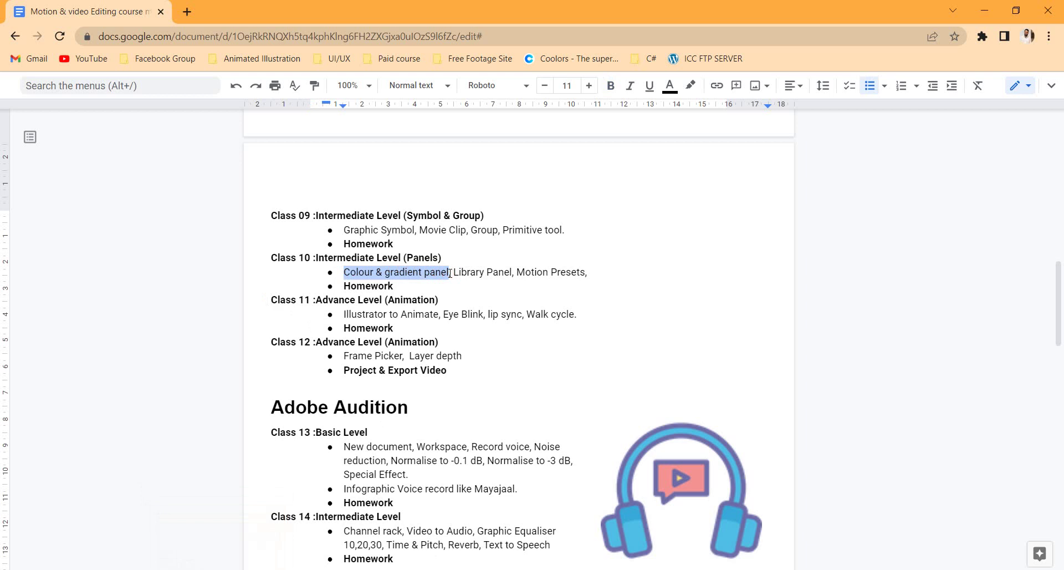
left_click_drag(420, 230, 465, 229)
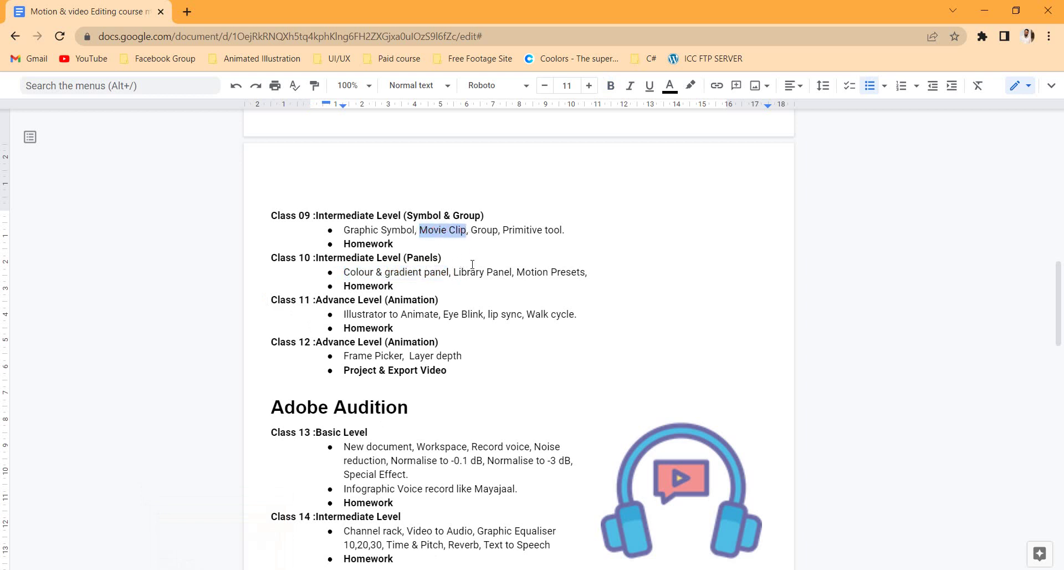
left_click_drag(454, 272, 585, 273)
left_click(532, 313)
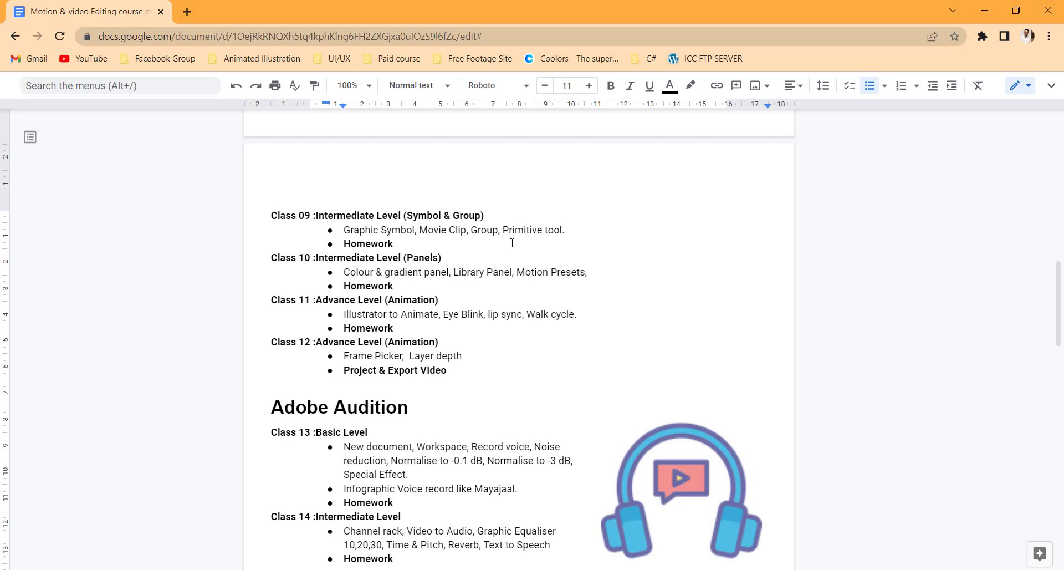
Create a new Full HD 1920×1080, 30 fps Character Animation document in Animate
left_click(984, 9)
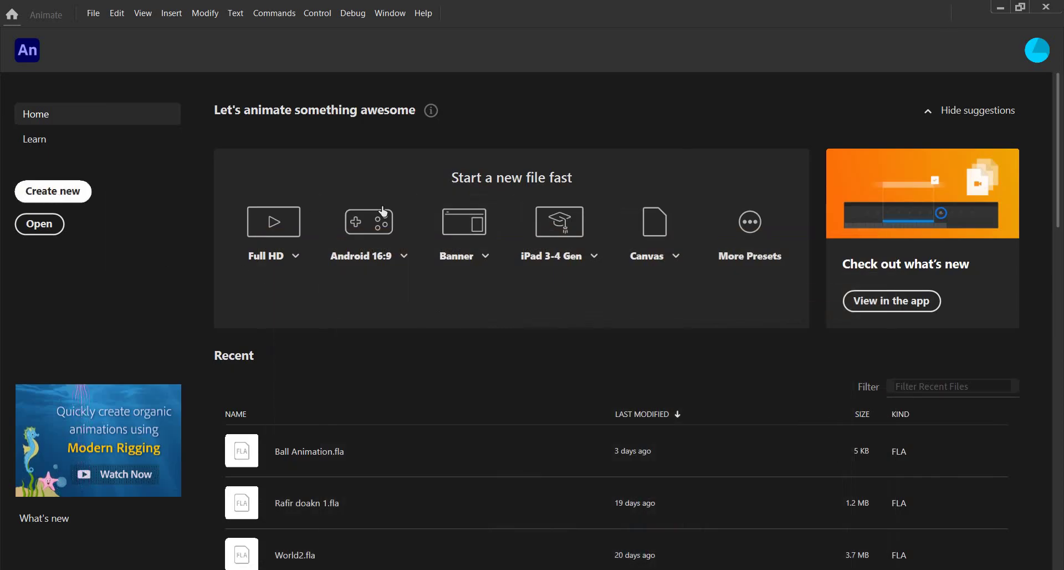
left_click(406, 247)
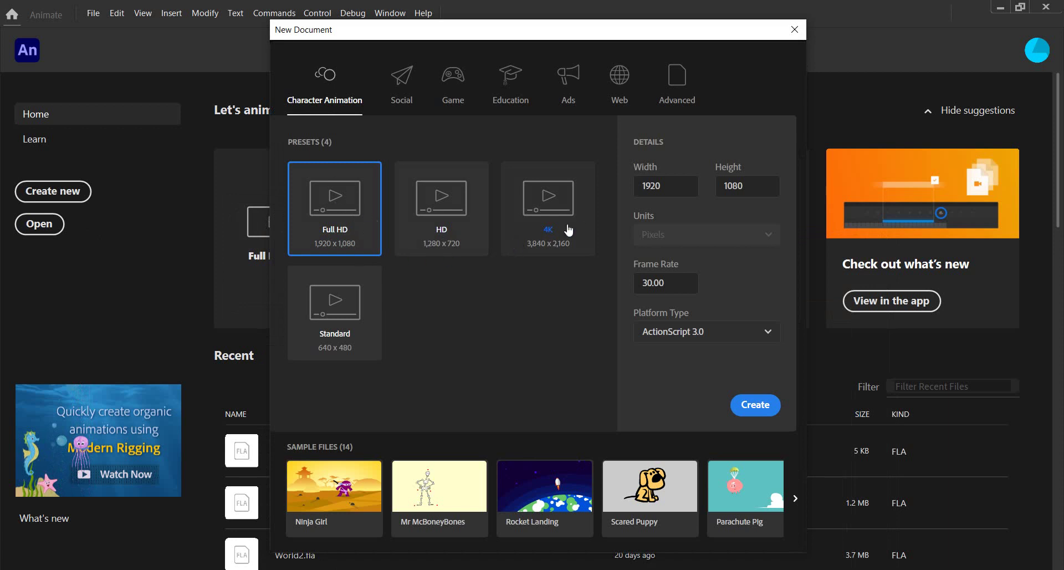
key("Return")
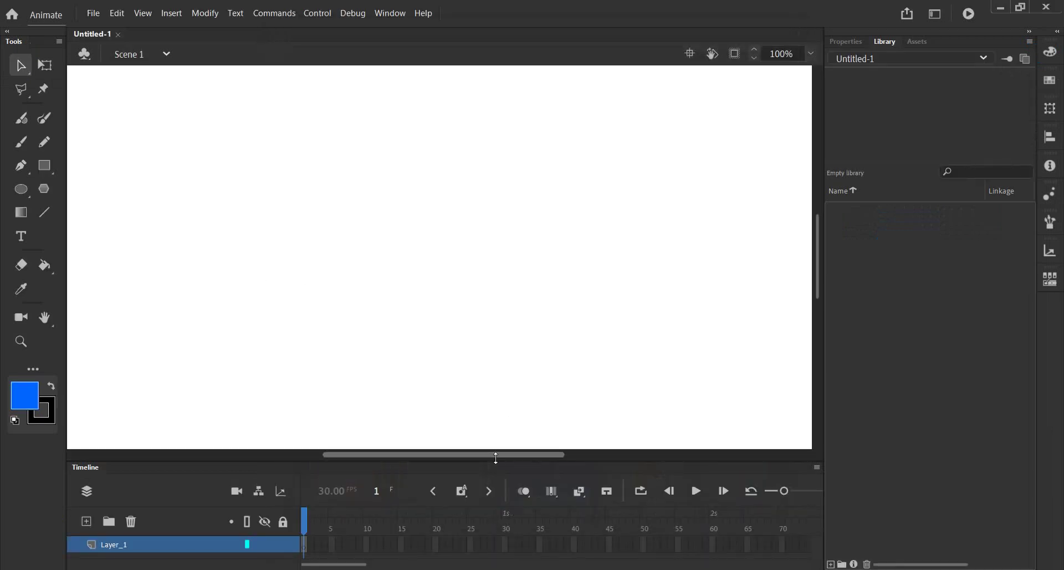
Resize the timeline and fit the whole 1920×1080 stage in the window
left_click_drag(490, 458, 475, 388)
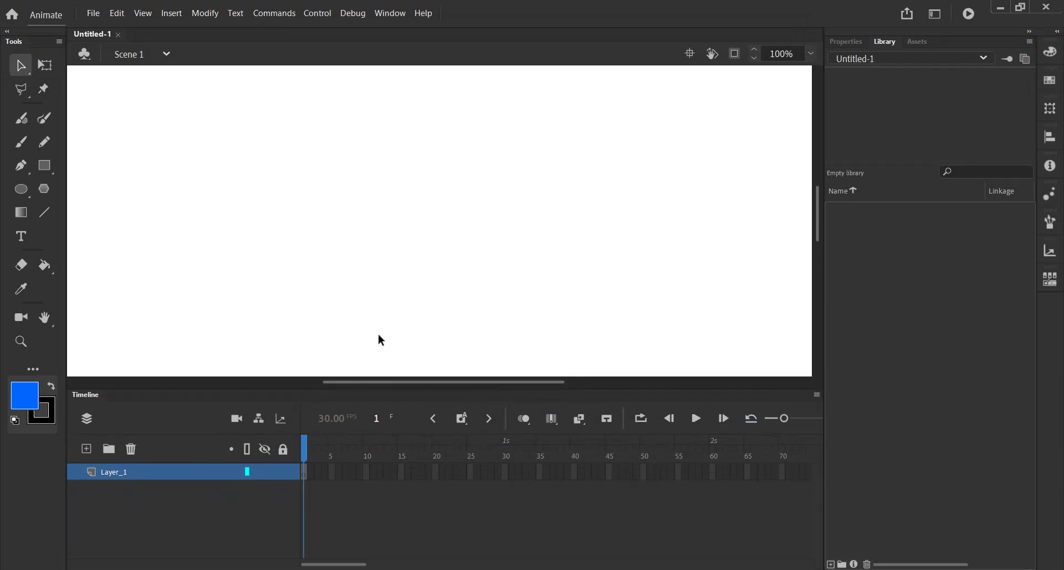
left_click(813, 54)
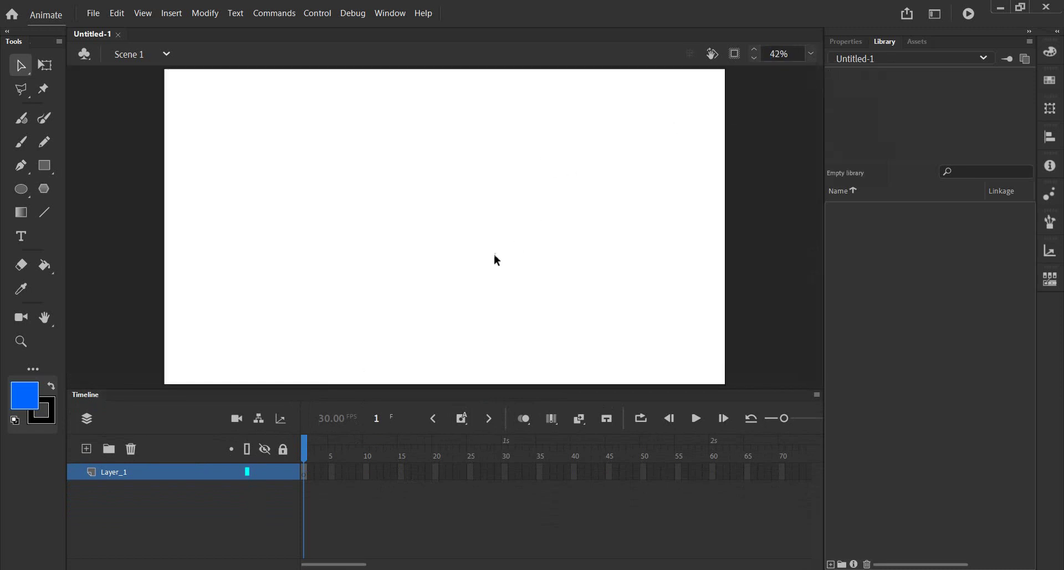
left_click_drag(478, 390, 478, 429)
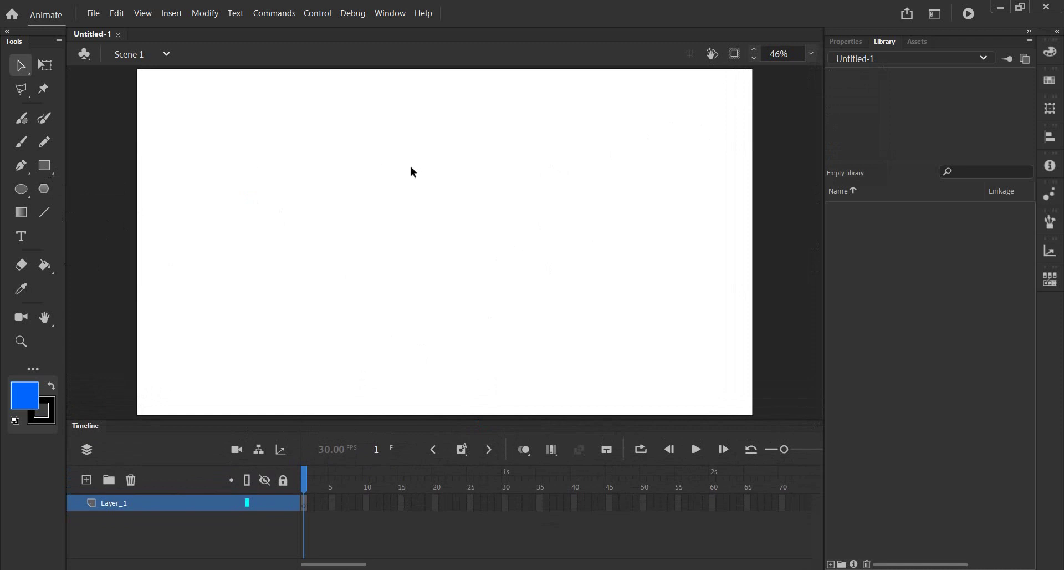
left_click(999, 11)
Open This PC and maximize its window
double_click(23, 29)
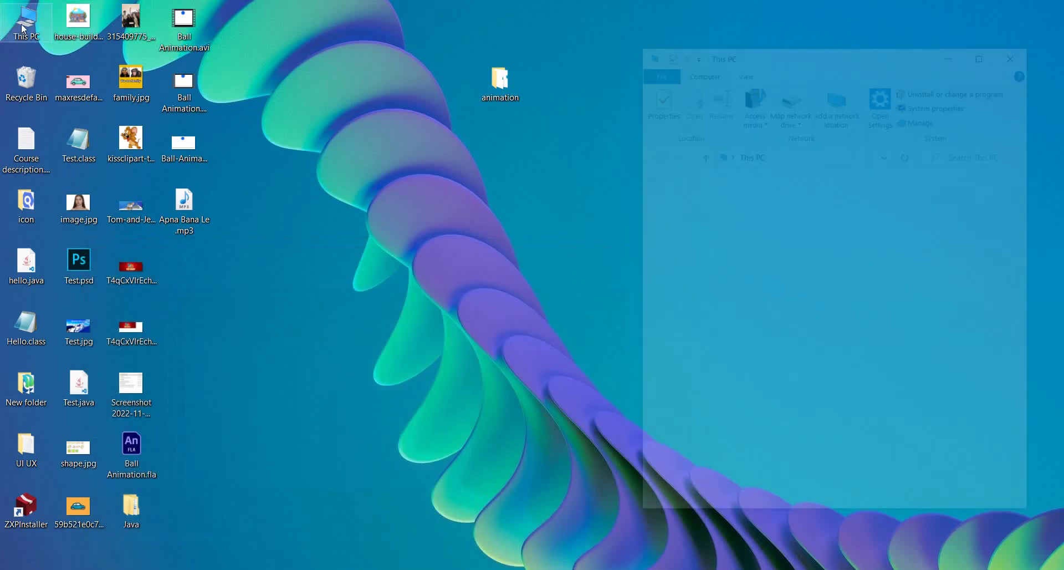
left_click_drag(741, 49, 507, 50)
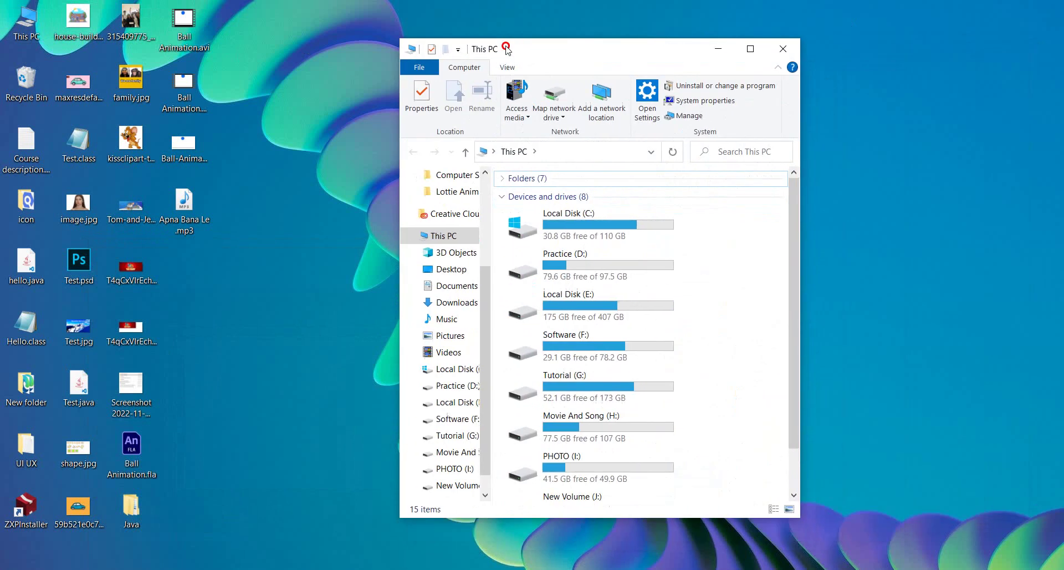
double_click(506, 50)
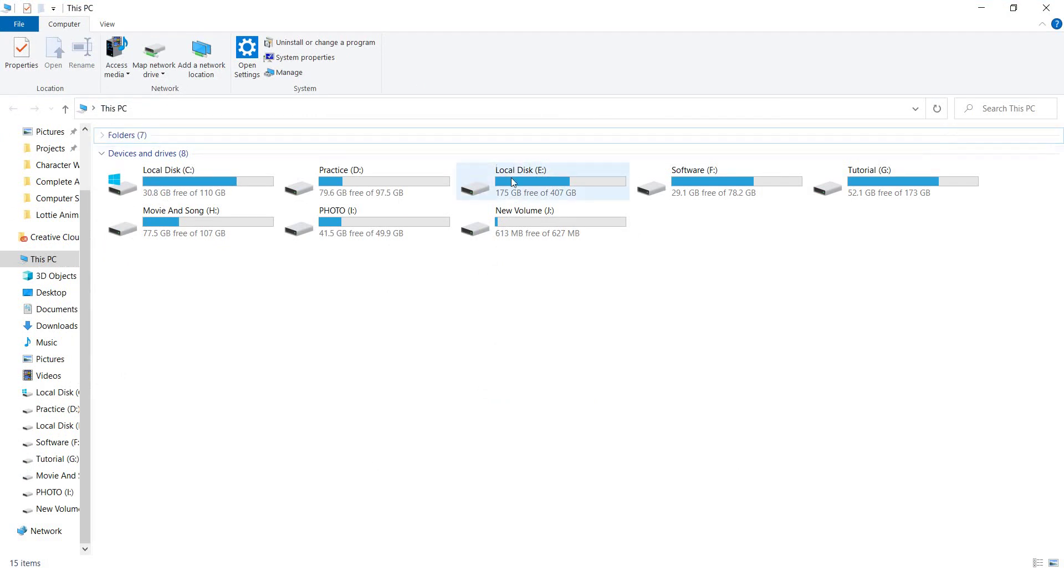
Browse Local Disk (E:), Practice (D:) and the 1 Youtube project folder, returning to the drive list
left_click(518, 195)
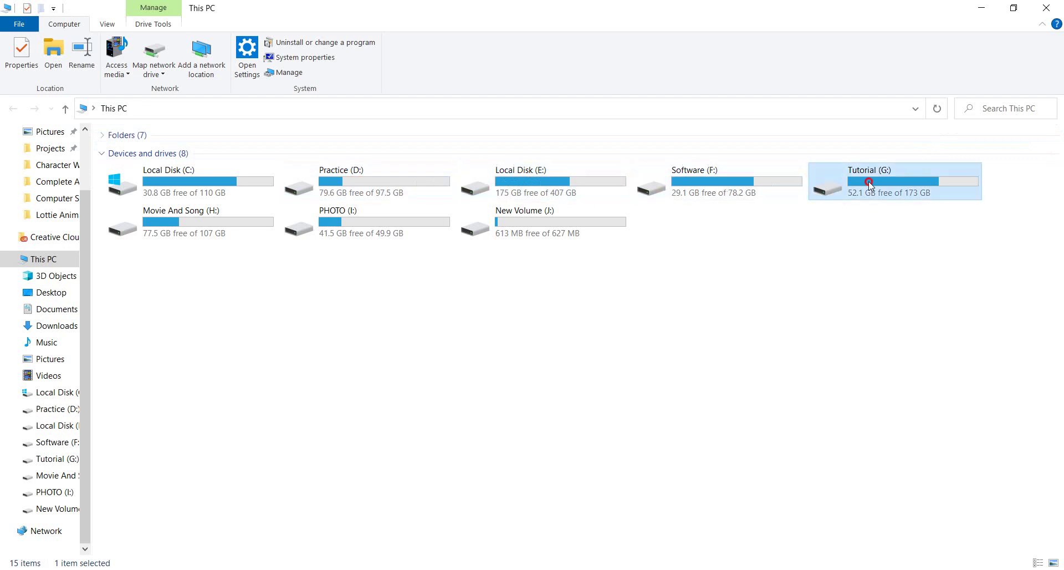
left_click(405, 194)
double_click(528, 194)
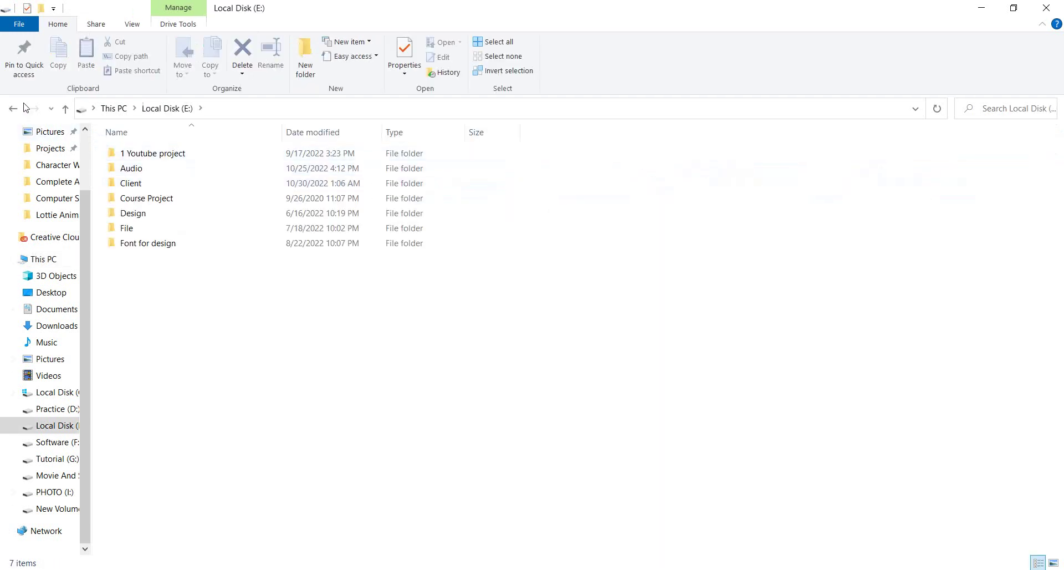
left_click(12, 108)
double_click(368, 187)
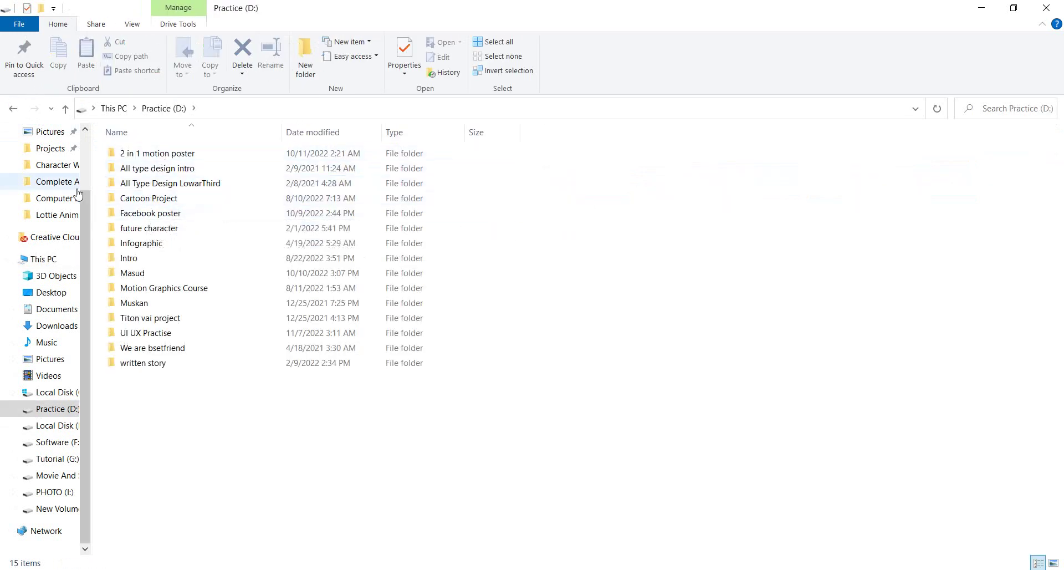
left_click(11, 111)
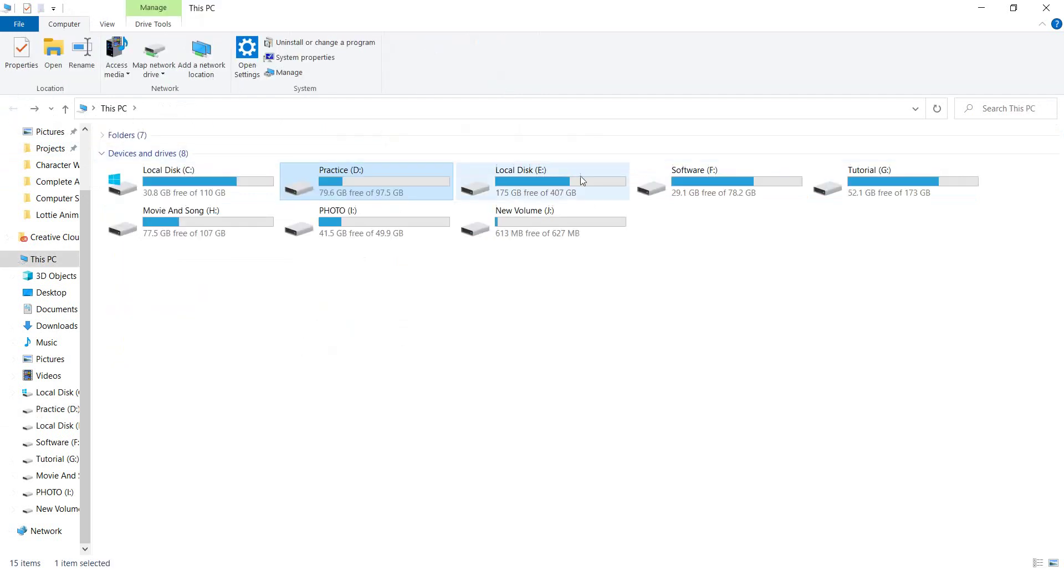
left_click(589, 184)
double_click(589, 184)
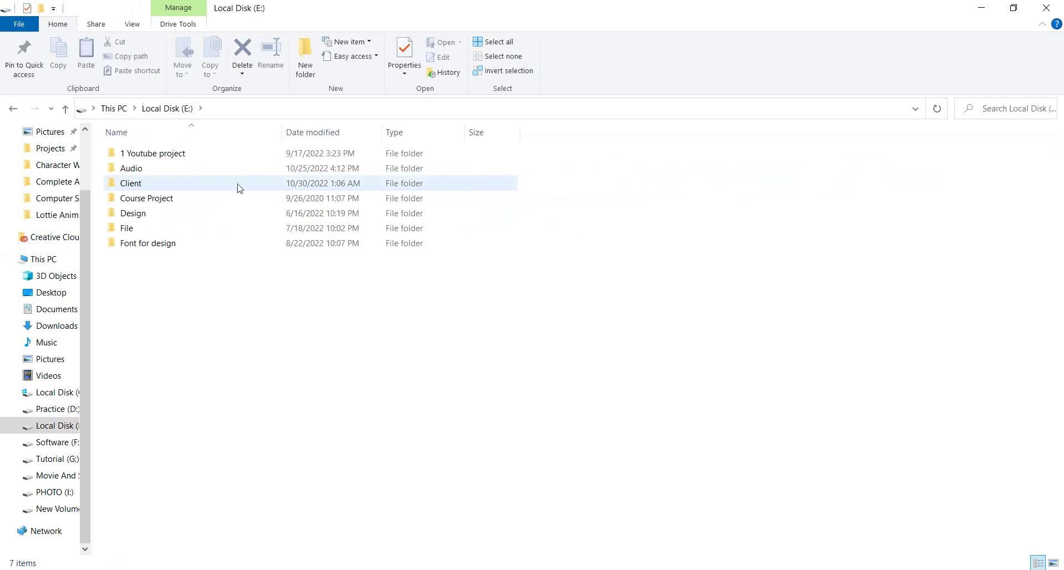
double_click(127, 155)
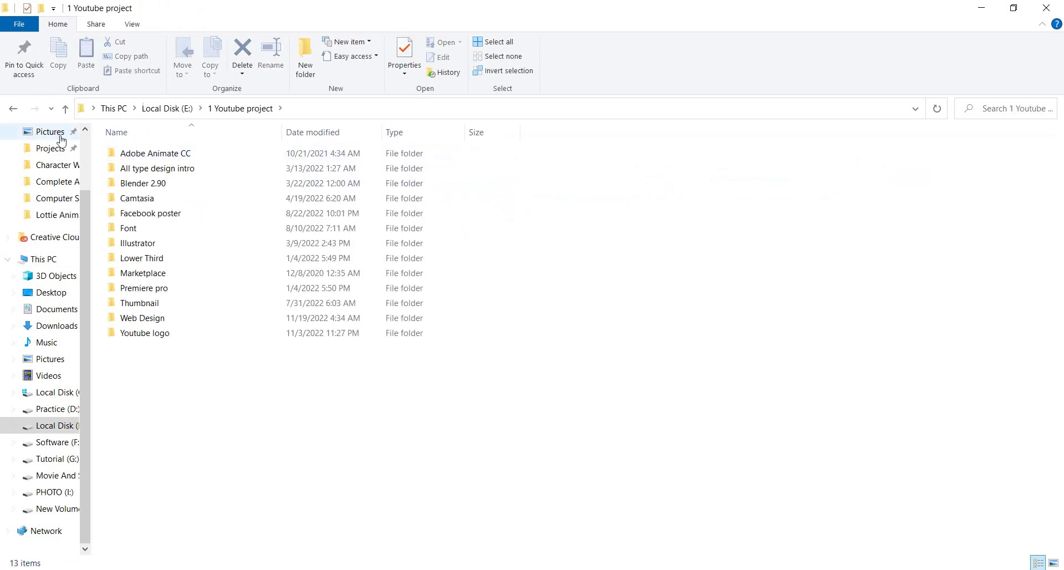
left_click(12, 109)
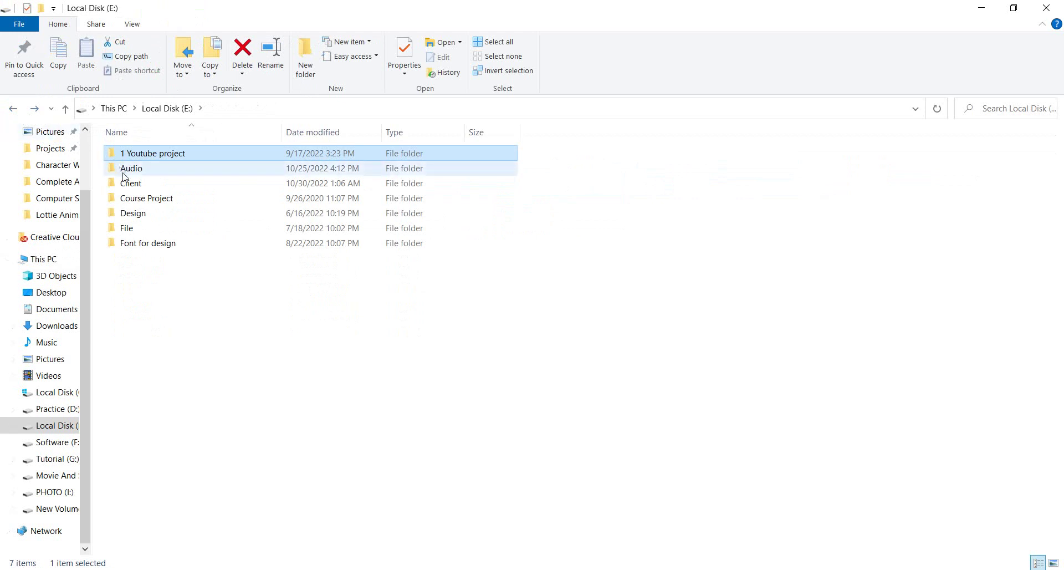
left_click(13, 111)
Open Practice (D:) > Cartoon Project and explore Cartoon Elements > Character > Old Man
double_click(333, 188)
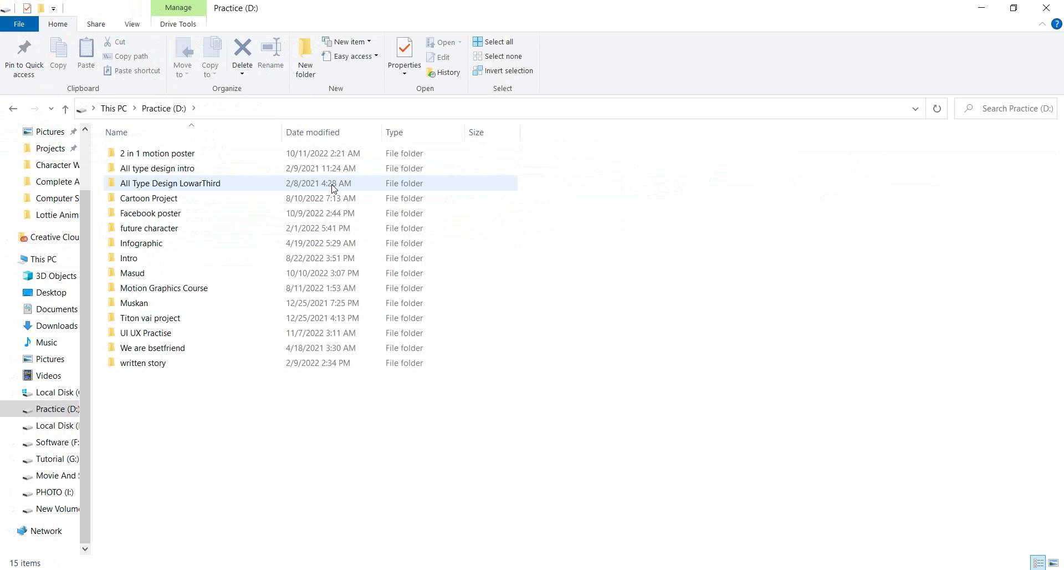
left_click(166, 200)
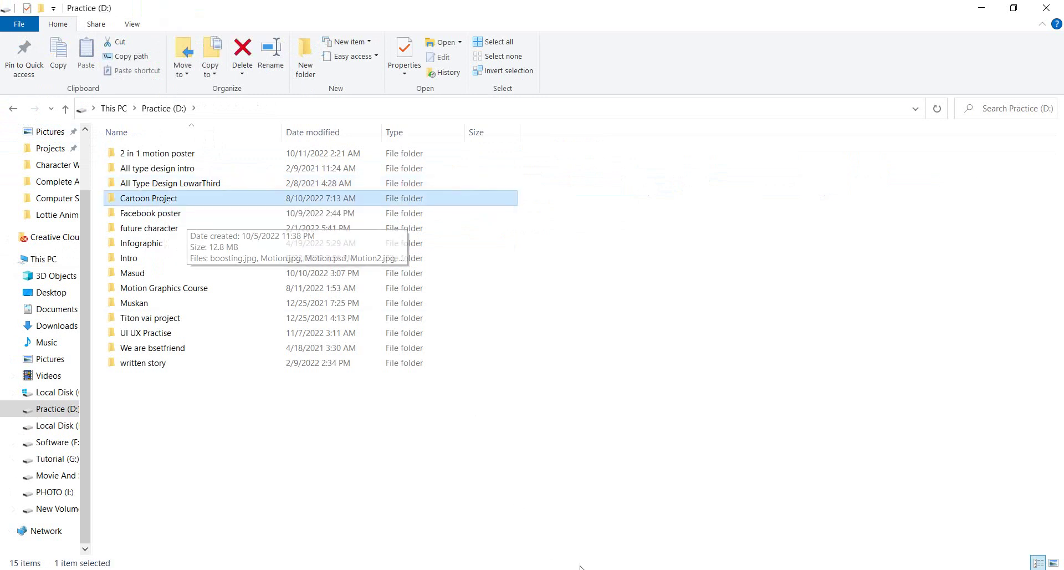
key("Return")
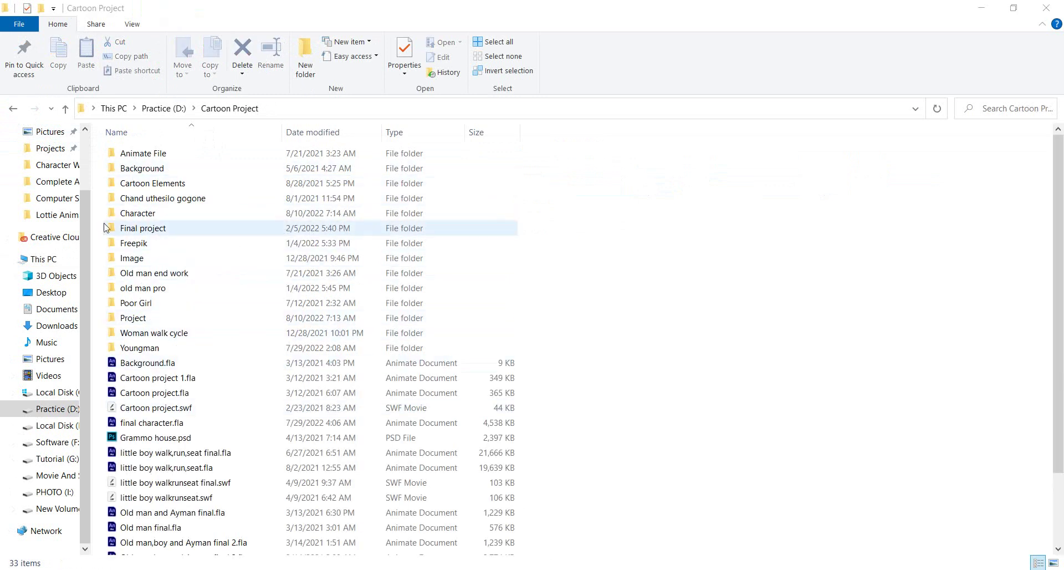
left_click(140, 153)
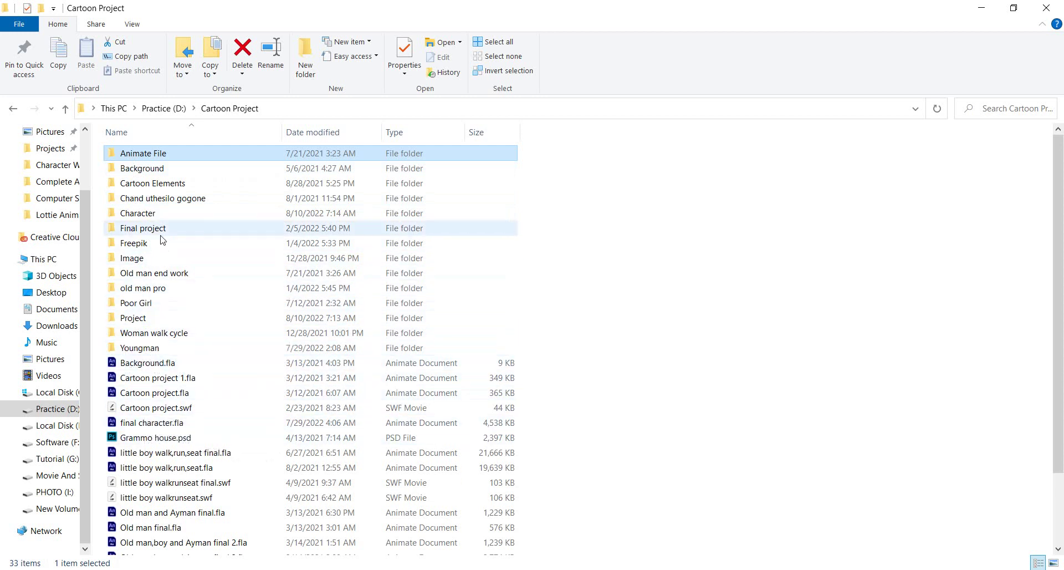
left_click(143, 198)
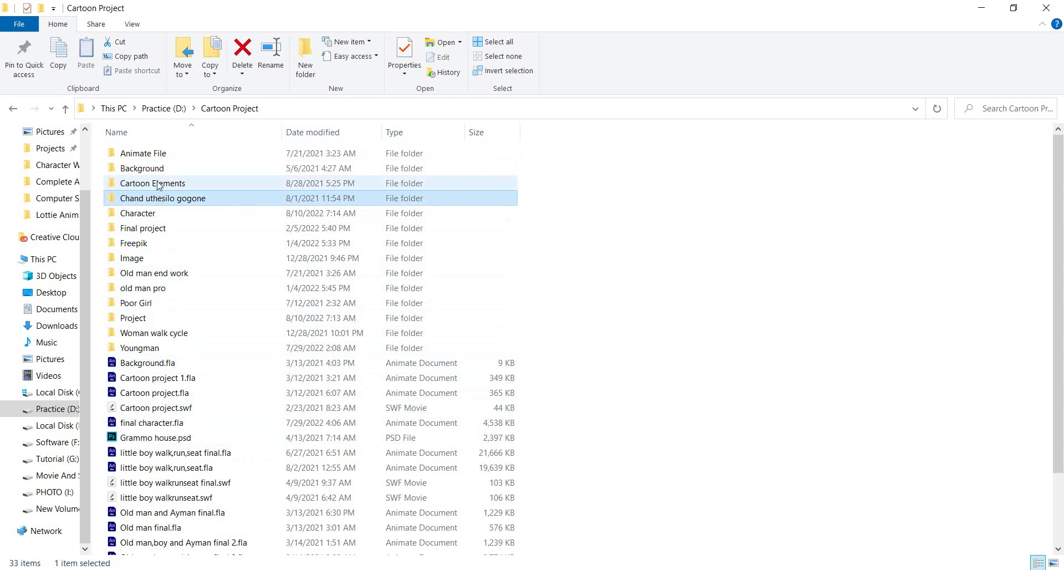
left_click(184, 183)
double_click(185, 182)
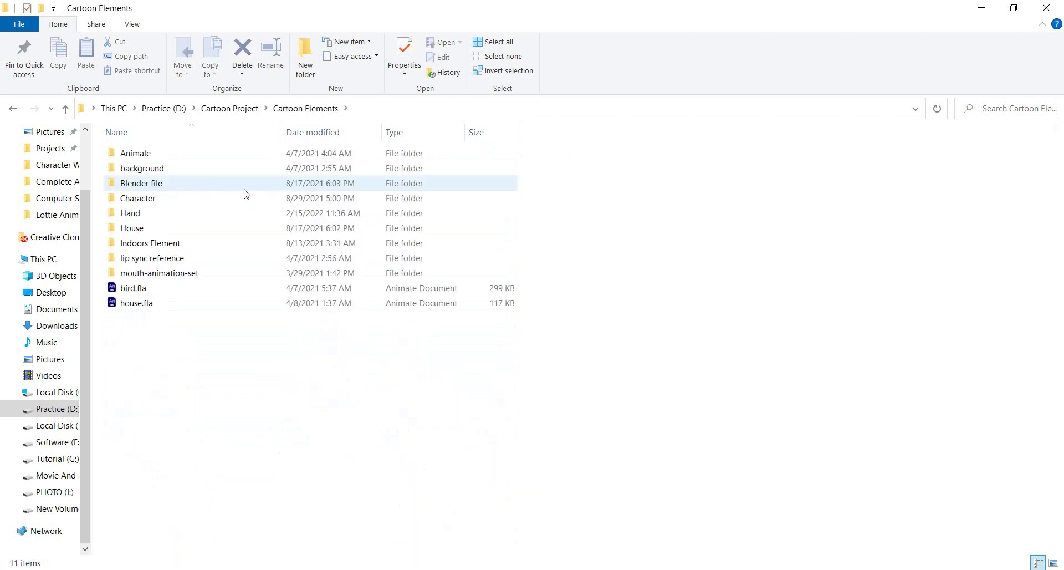
double_click(160, 199)
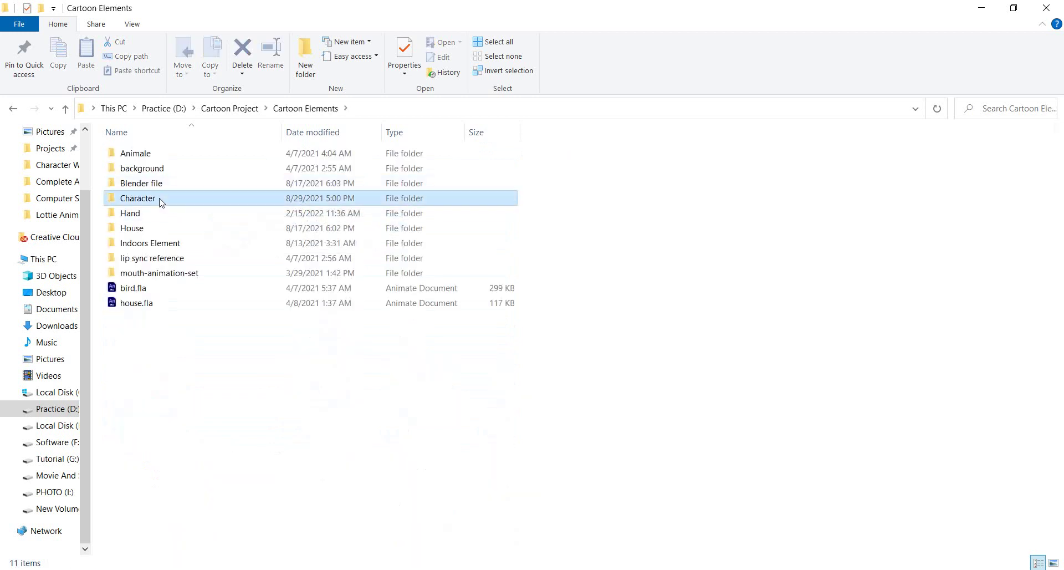
double_click(132, 155)
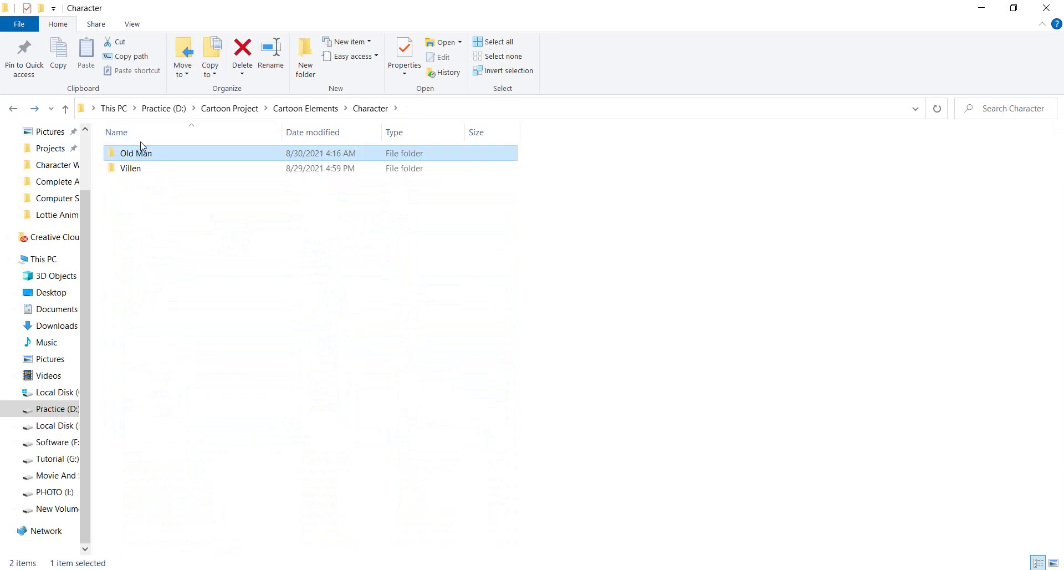
left_click(14, 109)
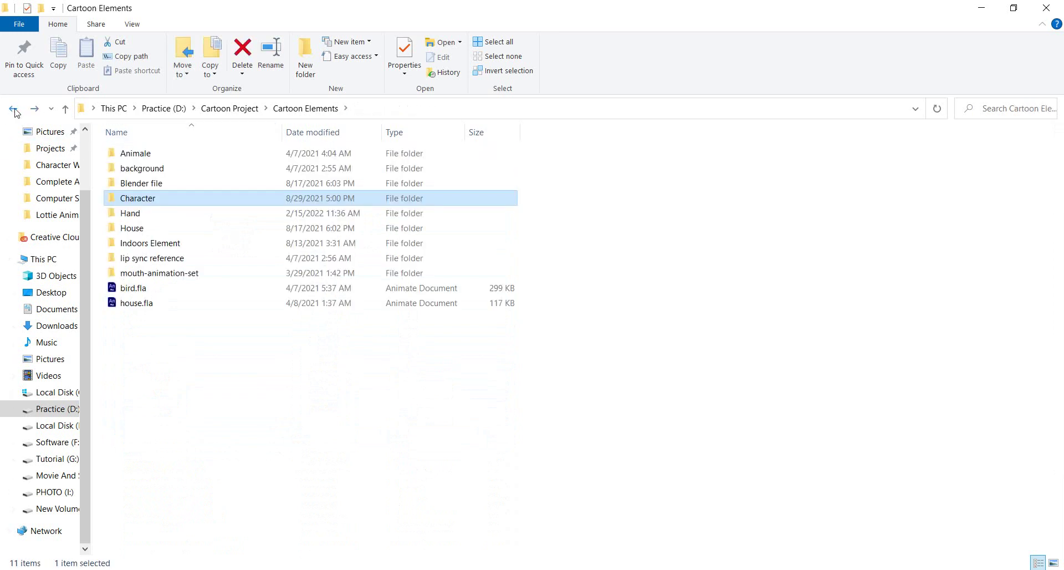
left_click(14, 110)
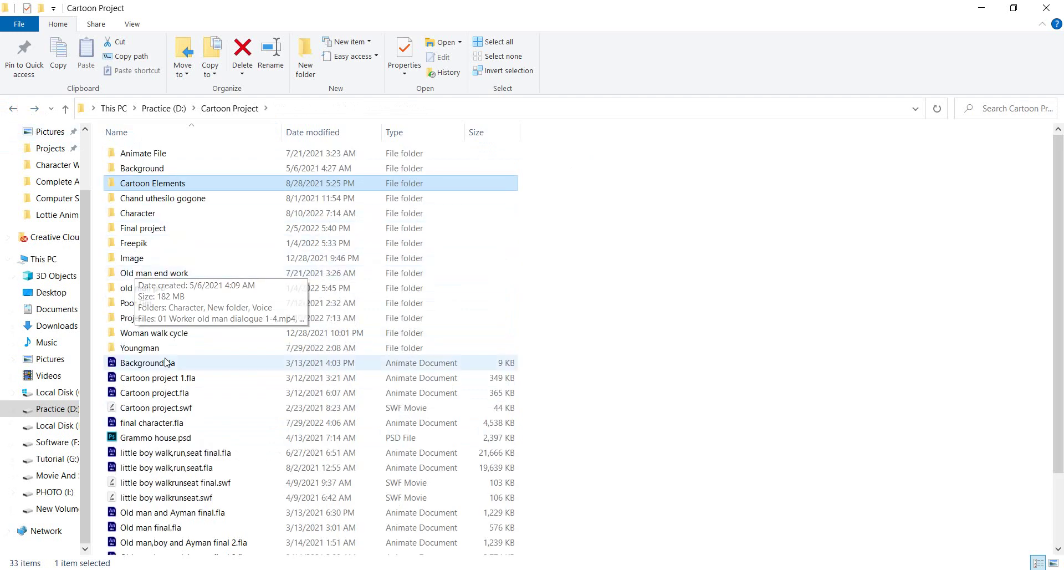
Look through the Final project and Animate File folders in Cartoon Project
double_click(147, 229)
left_click(13, 109)
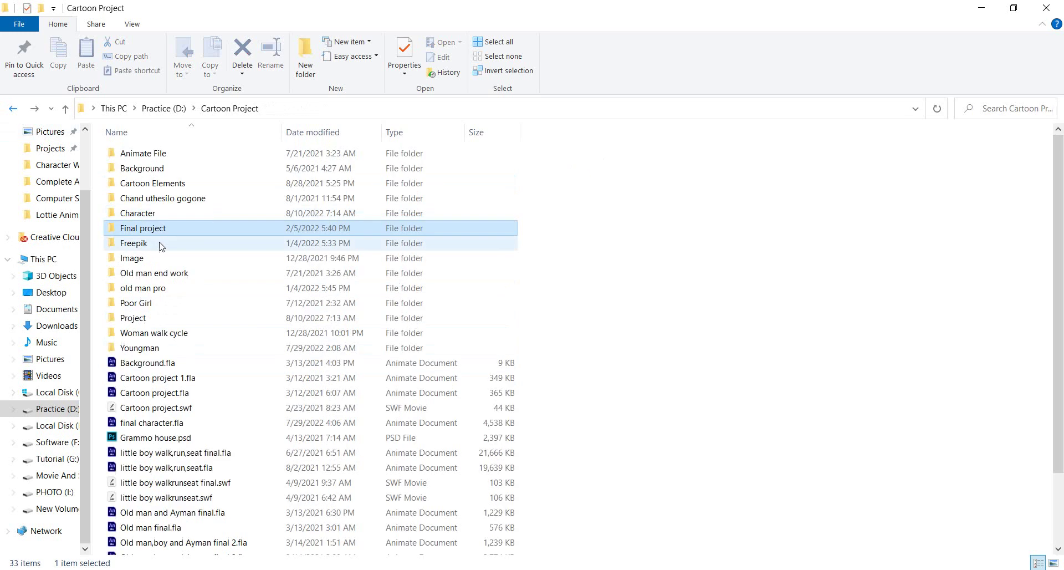
left_click(157, 198)
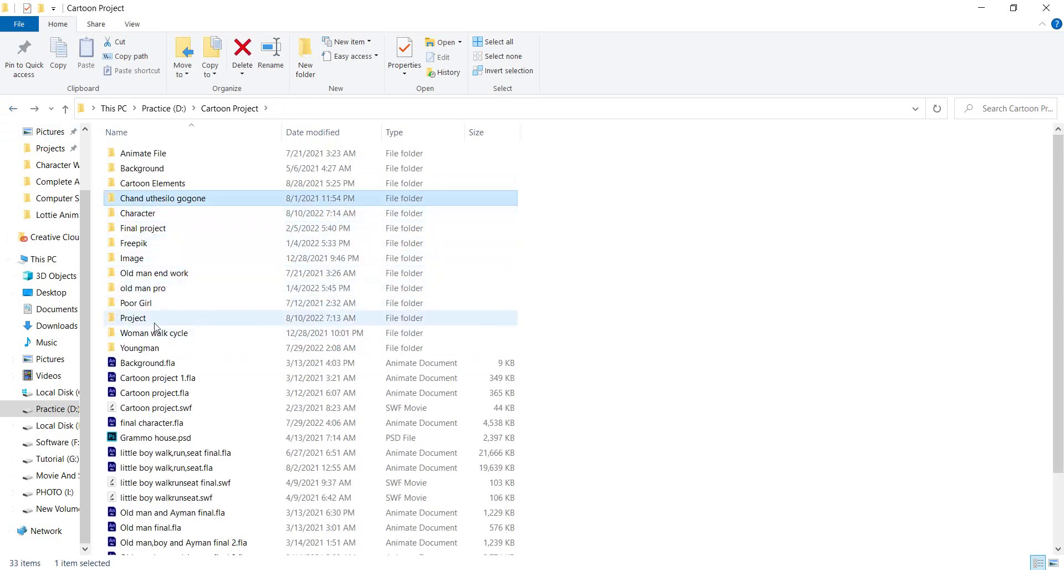
left_click(156, 289)
left_click(145, 183)
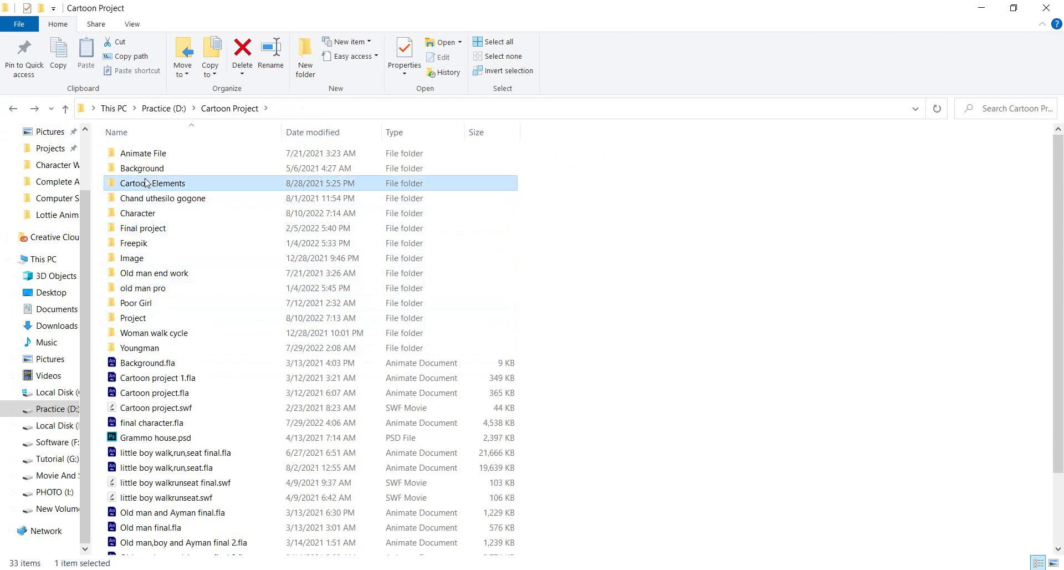
left_click(139, 159)
double_click(139, 159)
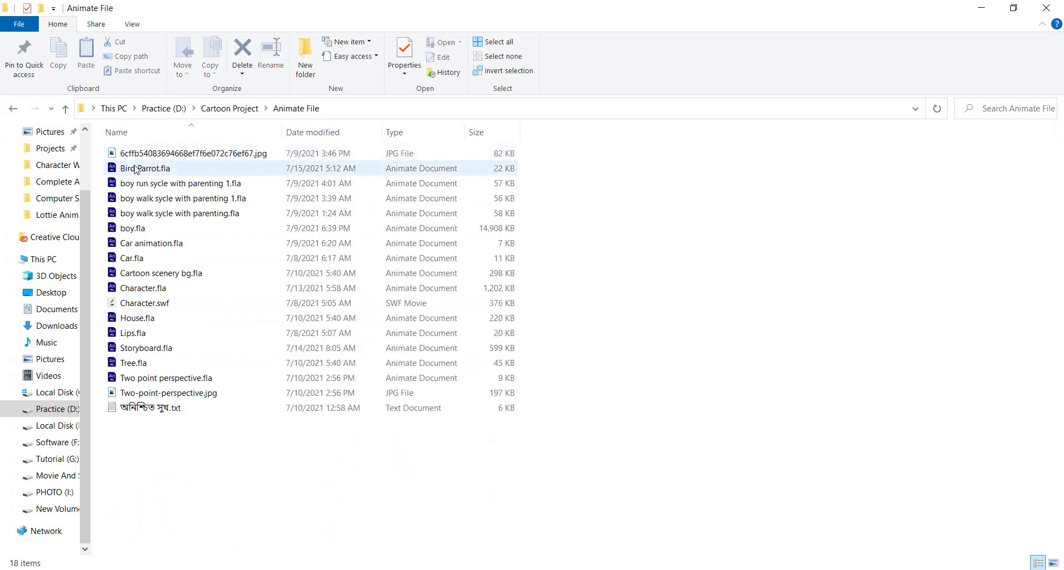
left_click(13, 108)
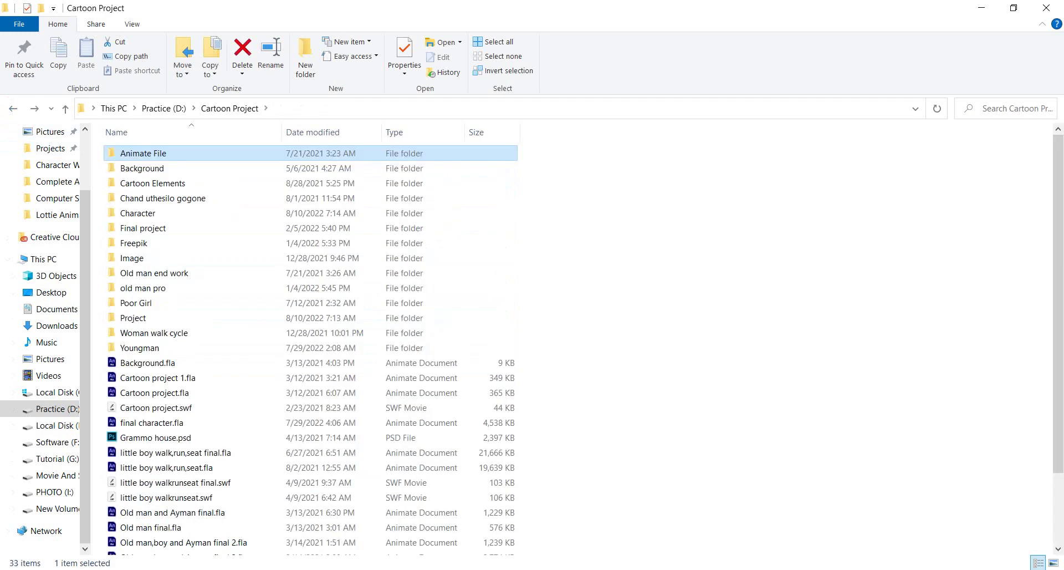
Open Character > Monu > monu All angle body 3.fla in Animate, accepting both version warnings
double_click(138, 213)
double_click(136, 192)
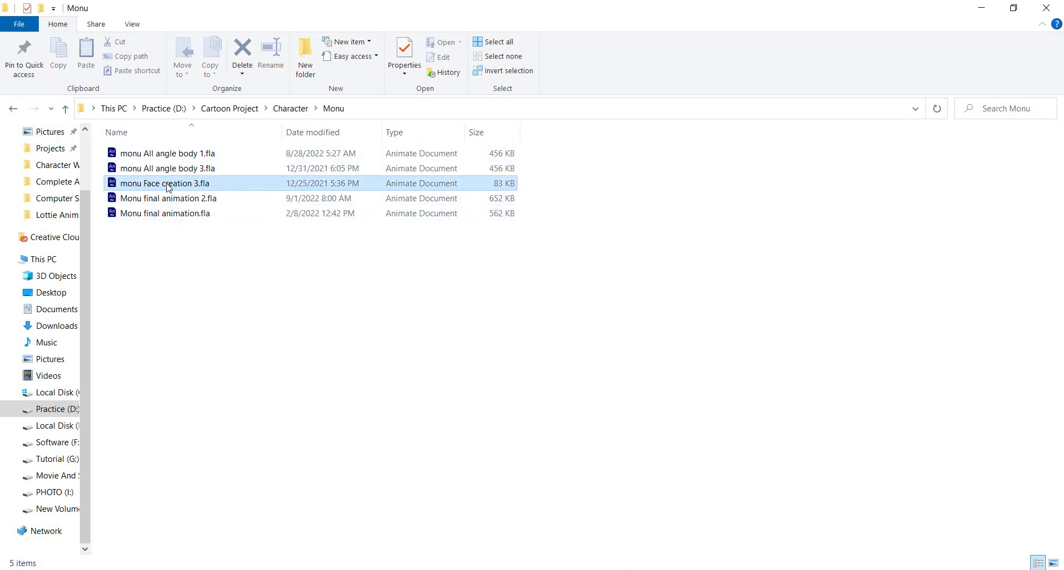
left_click(171, 185)
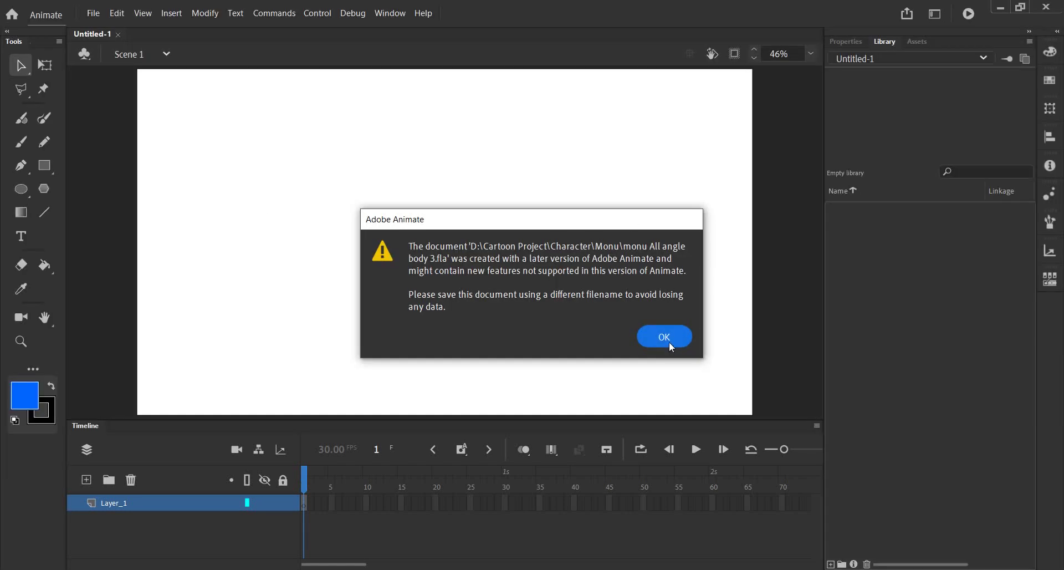
left_click(669, 339)
left_click(651, 335)
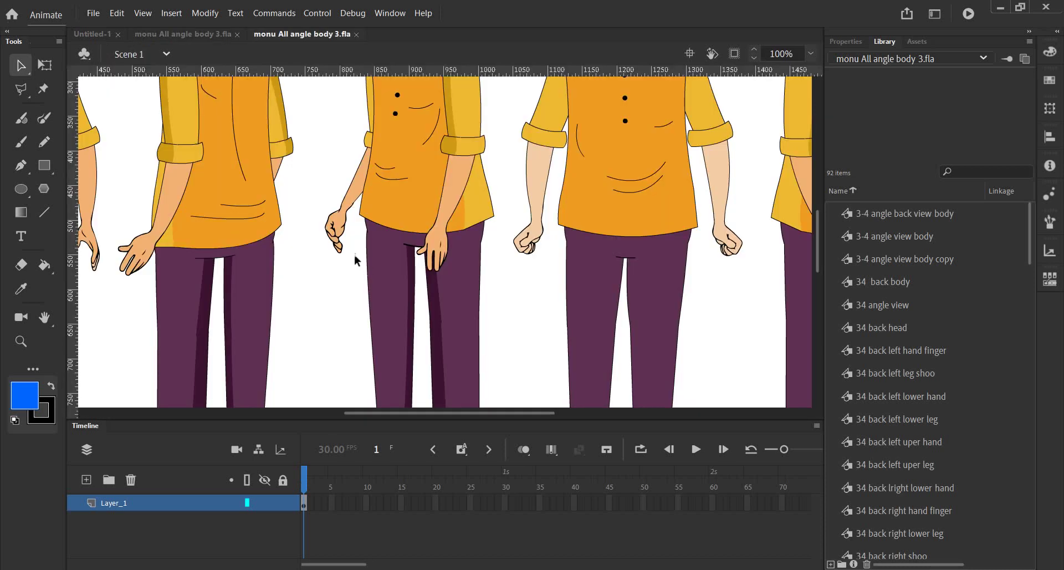
scroll(354, 257, "down", 5)
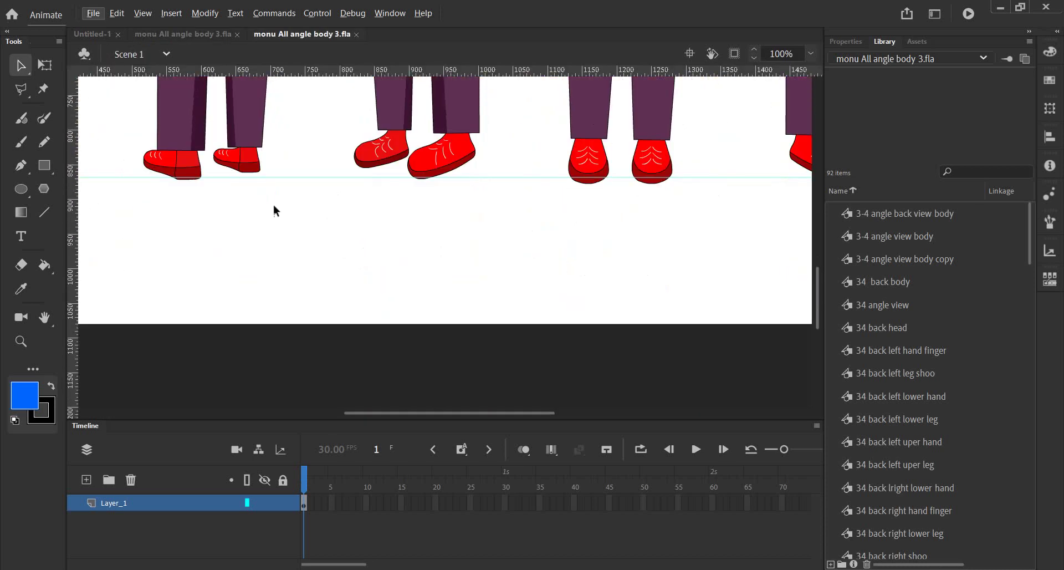
scroll(277, 206, "up", 4)
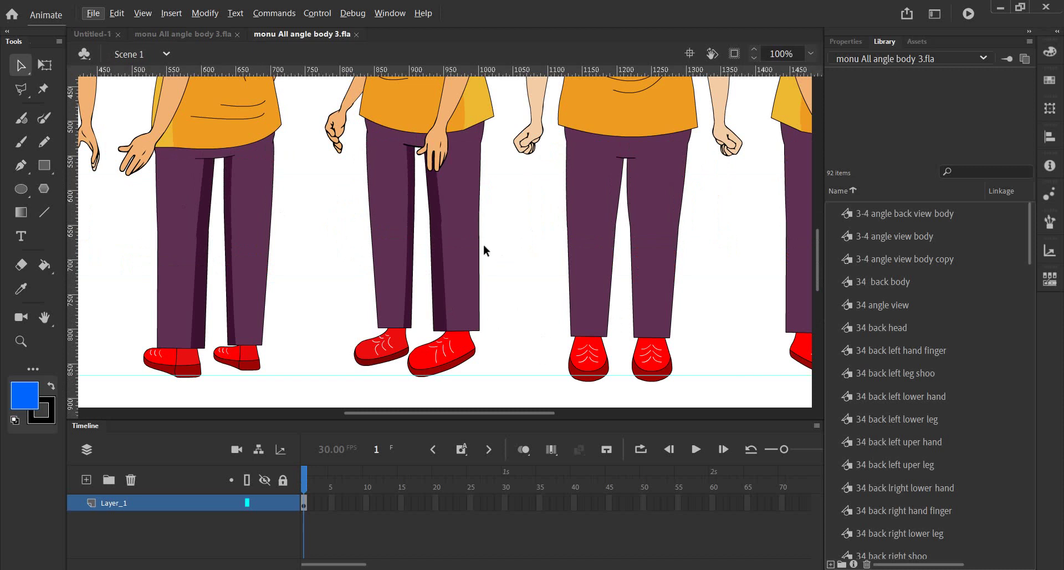
scroll(370, 243, "down", 2)
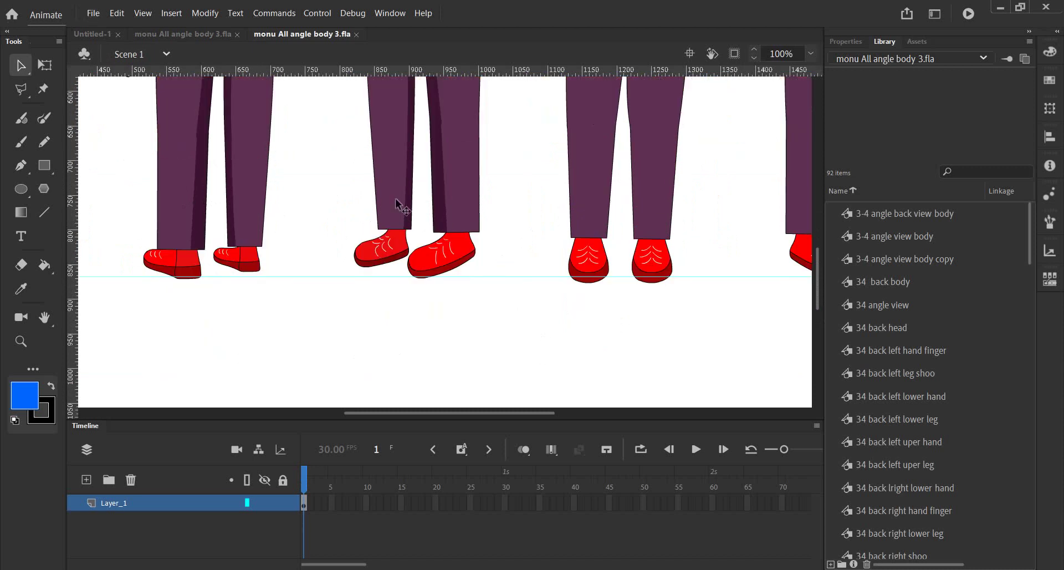
scroll(395, 198, "up", 4)
scroll(374, 245, "down", 1)
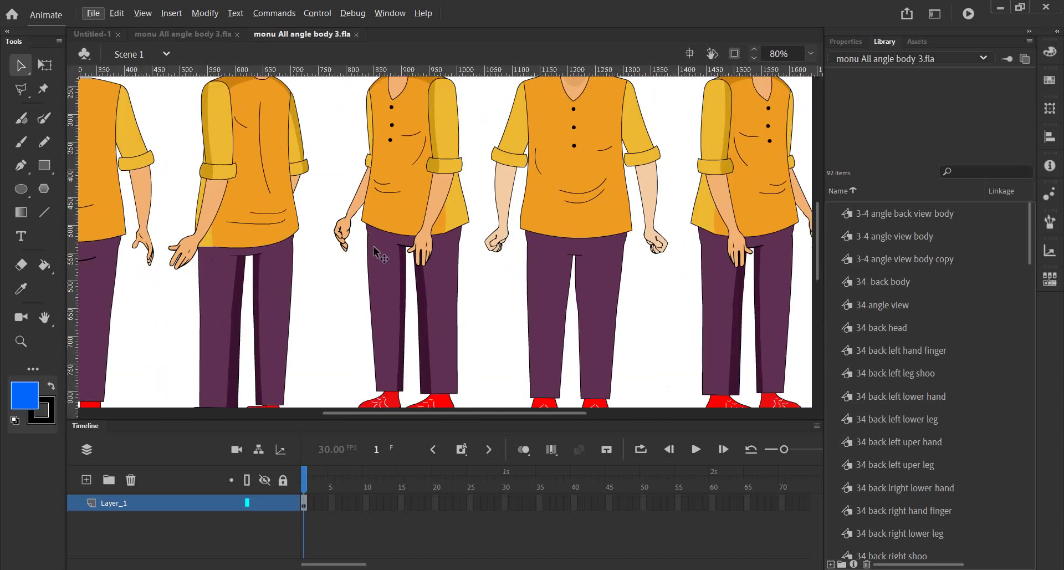
scroll(374, 245, "down", 2)
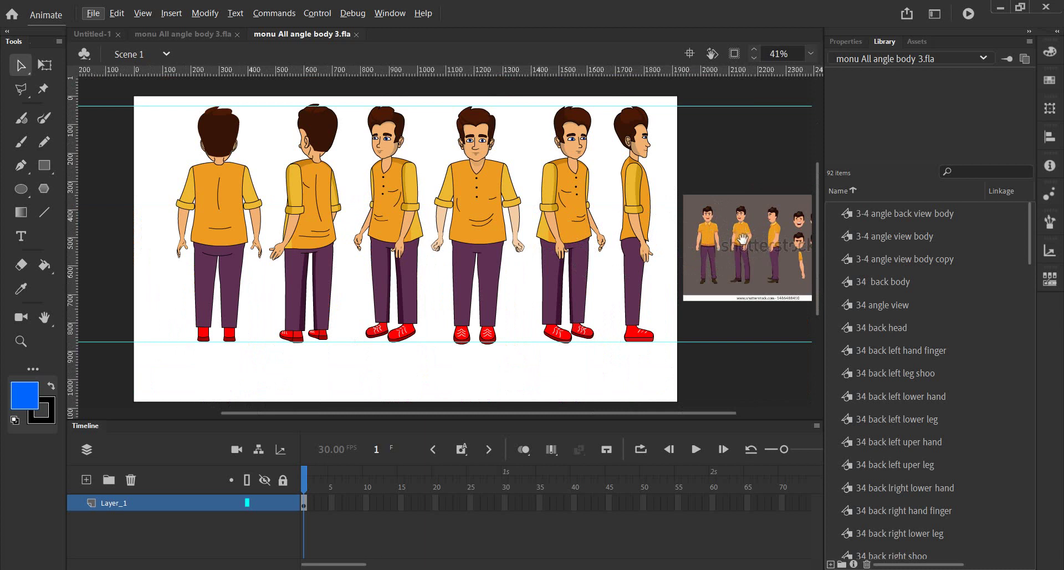
scroll(708, 243, "right", 3)
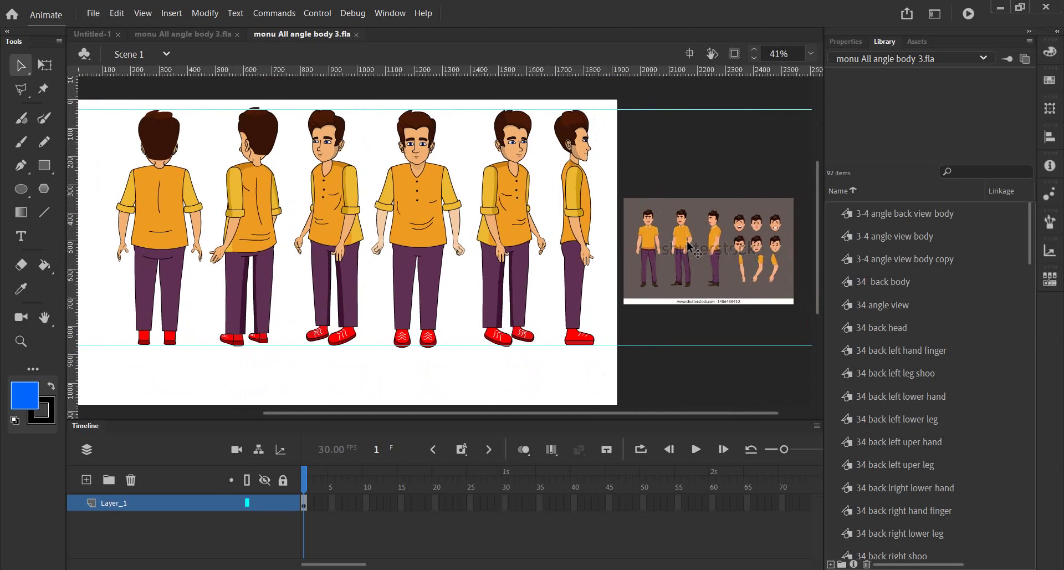
scroll(687, 244, "up", 3)
scroll(687, 241, "down", 3)
scroll(683, 253, "up", 3, "ctrl")
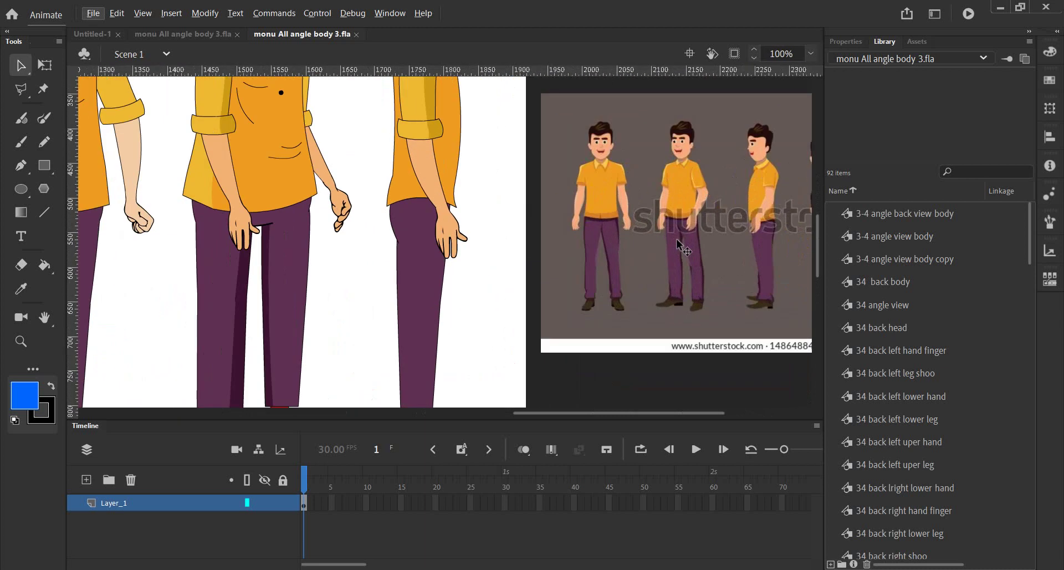
scroll(676, 239, "up", 2, "ctrl")
scroll(617, 293, "down", 3, "ctrl")
scroll(617, 287, "down", 2)
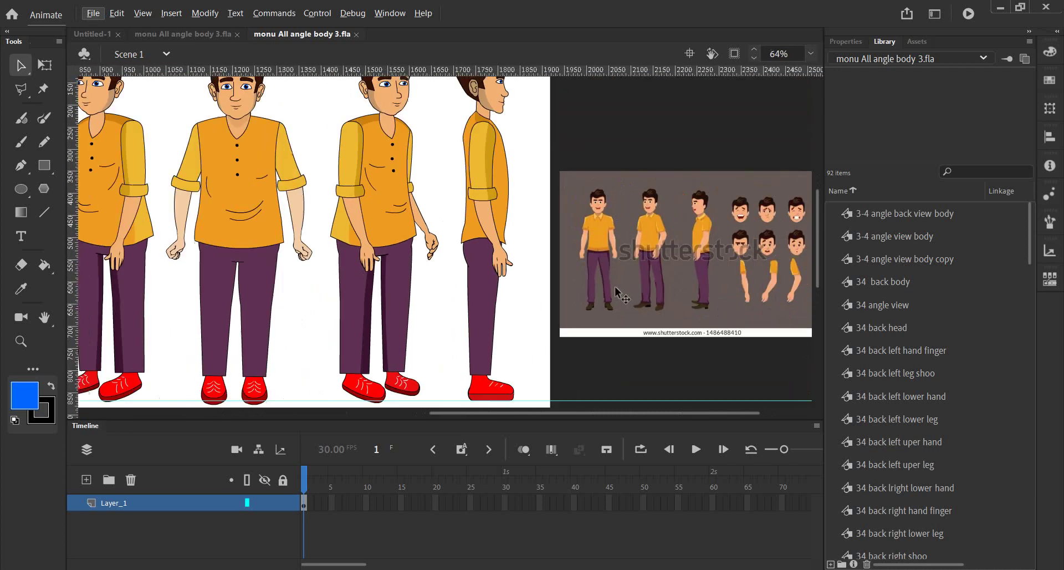
scroll(618, 287, "down", 1)
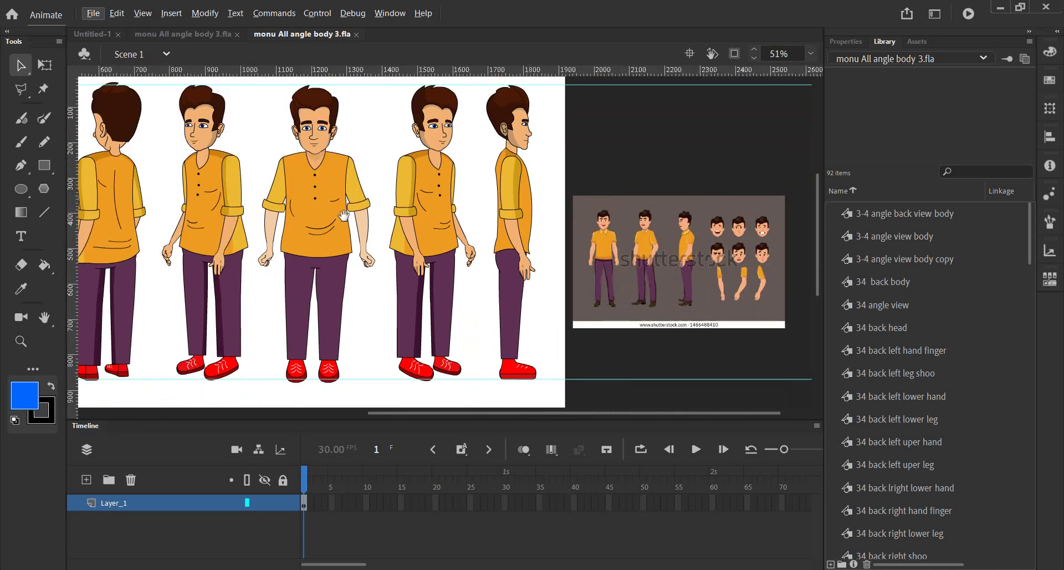
left_click_drag(371, 215, 616, 235)
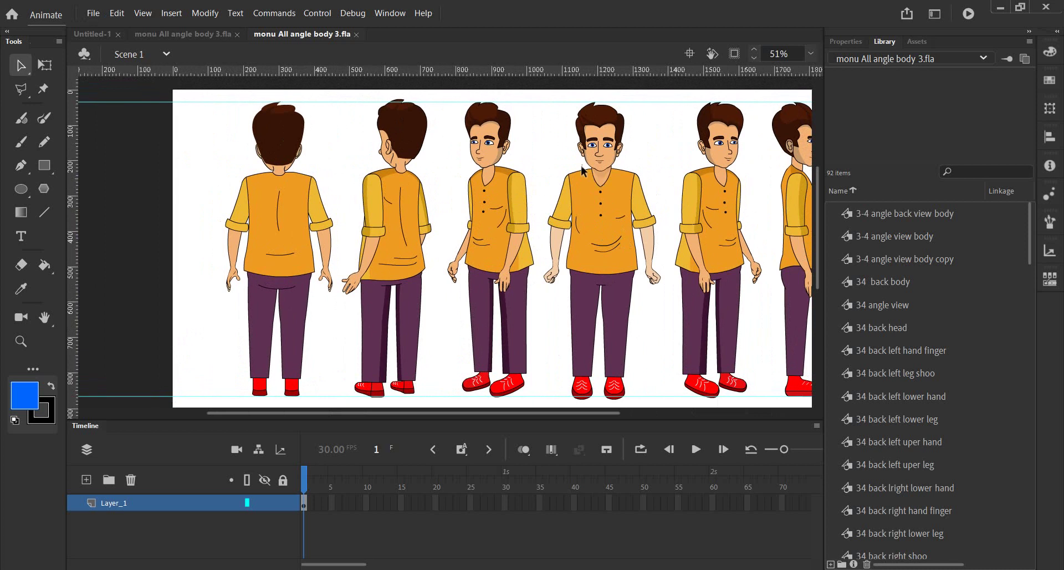
scroll(603, 142, "up", 5)
scroll(603, 145, "down", 6)
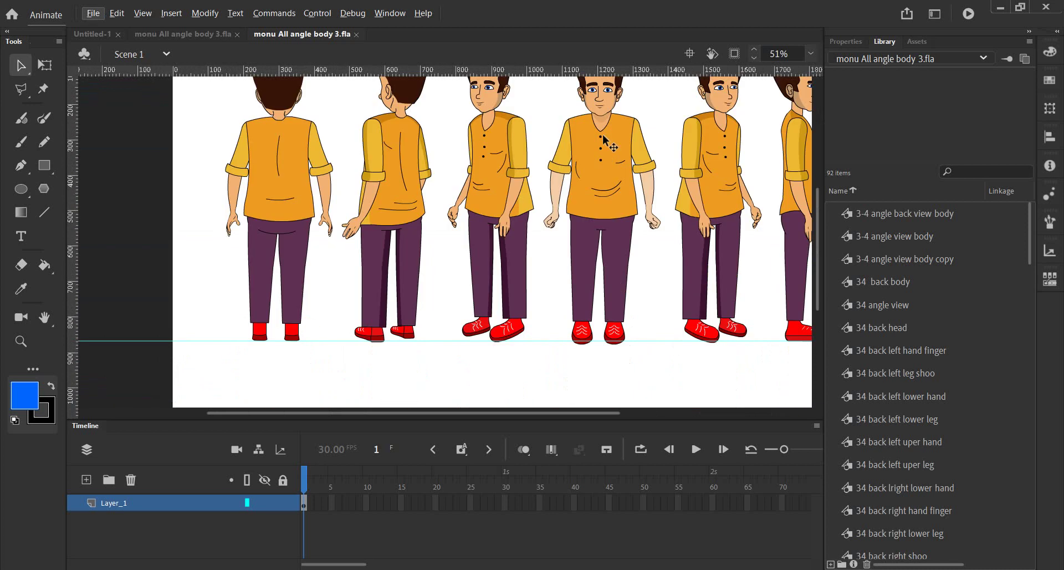
scroll(637, 178, "up", 2)
scroll(643, 181, "up", 1)
scroll(643, 183, "up", 1)
scroll(638, 200, "up", 2)
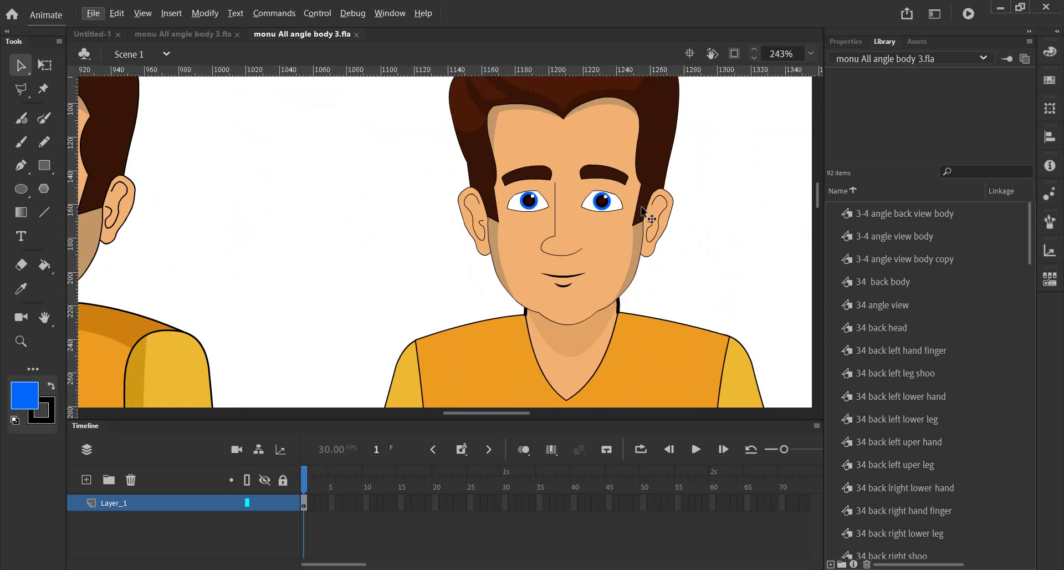
scroll(620, 230, "down", 1)
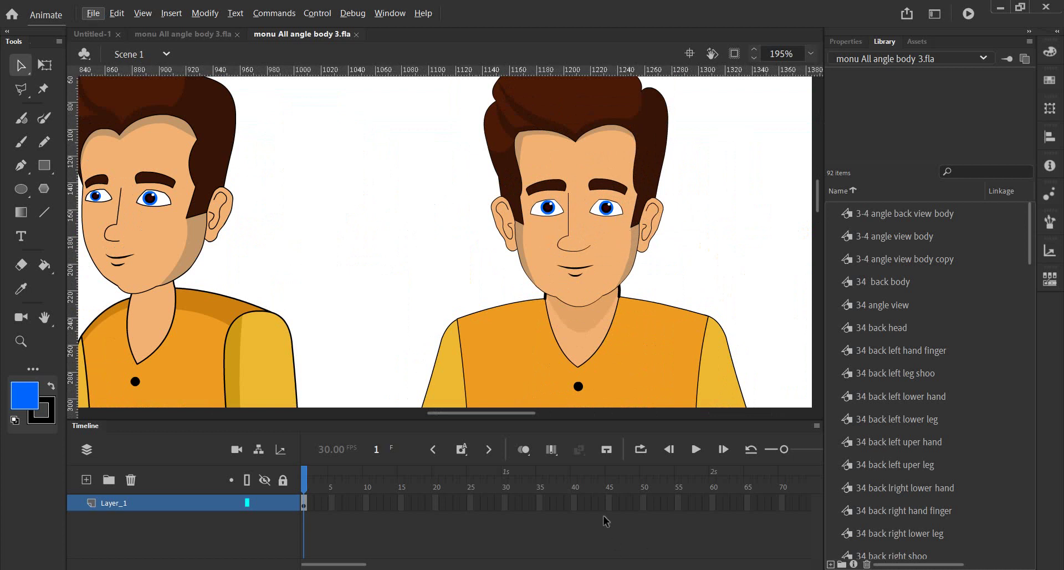
mouse_move(593, 255)
left_mouse_down()
mouse_move(534, 285)
mouse_move(491, 288)
left_mouse_up()
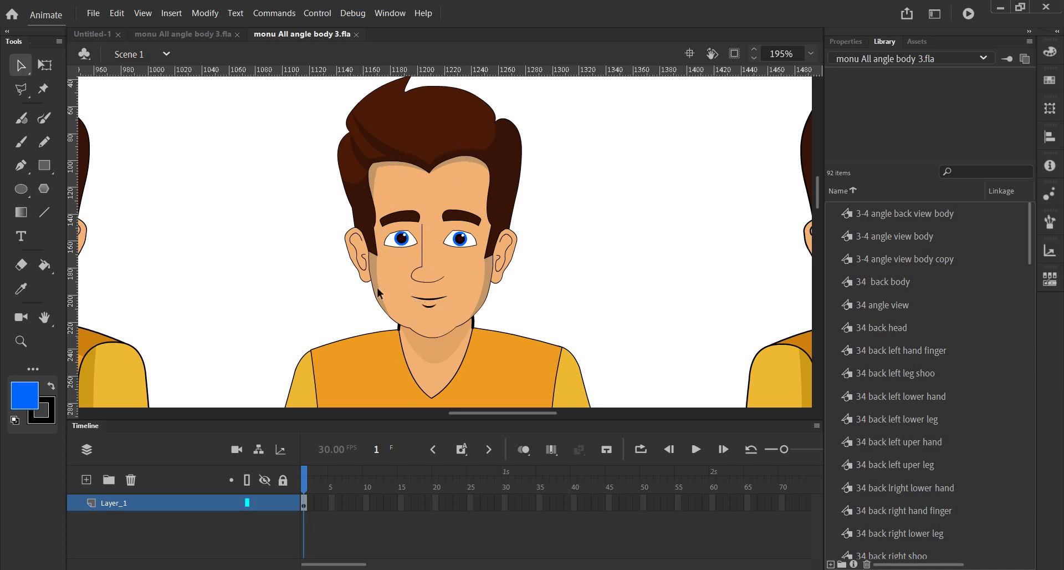
scroll(325, 282, "down", 3)
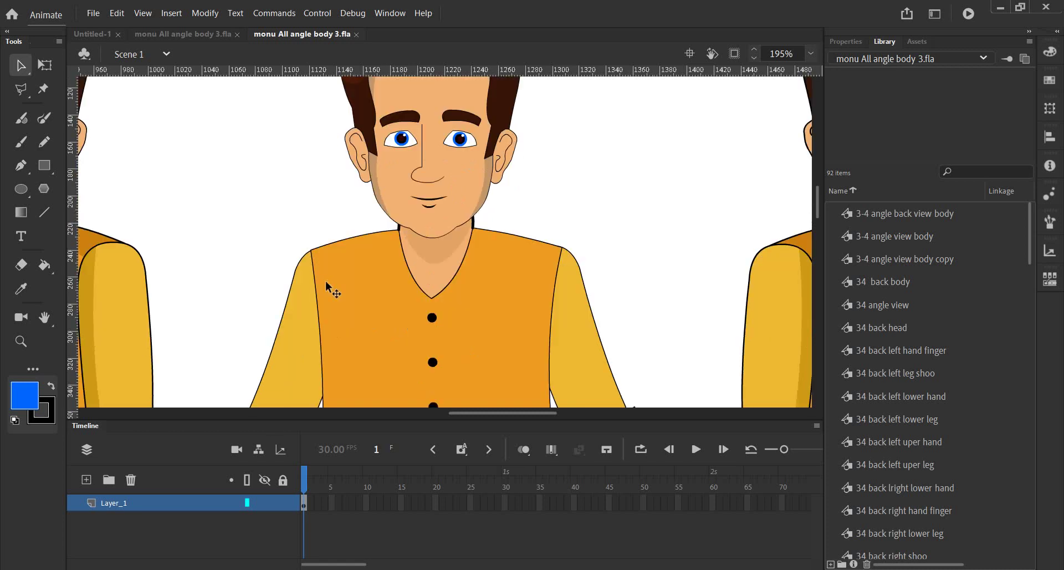
key("alt")
scroll(388, 261, "down", 2)
scroll(355, 261, "down", 1)
scroll(349, 264, "down", 1)
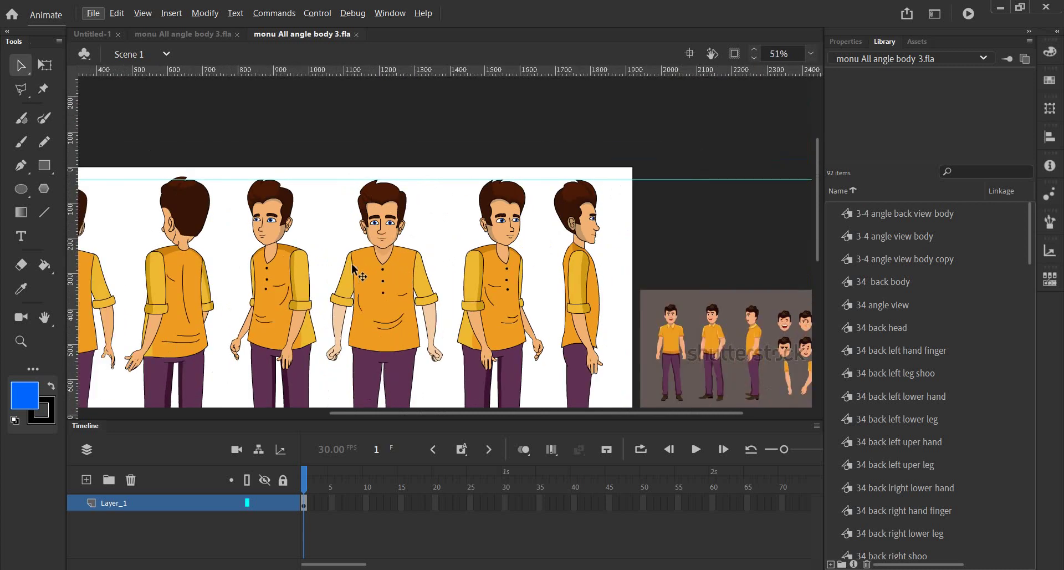
mouse_move(244, 320)
left_mouse_down()
mouse_move(370, 259)
mouse_move(374, 245)
left_mouse_up()
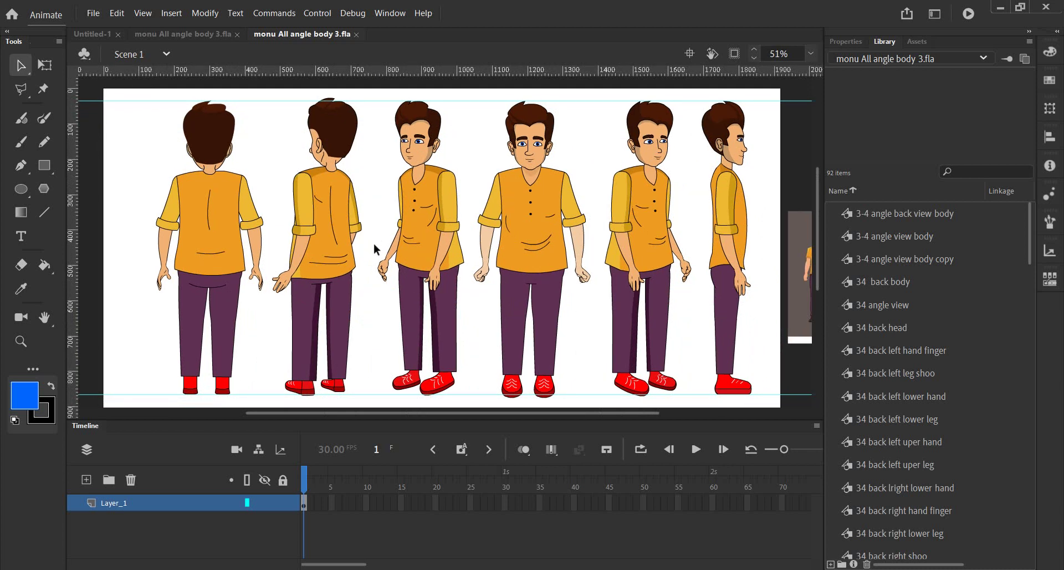
Close the duplicate monu document and select the Front view body character
left_click(185, 33)
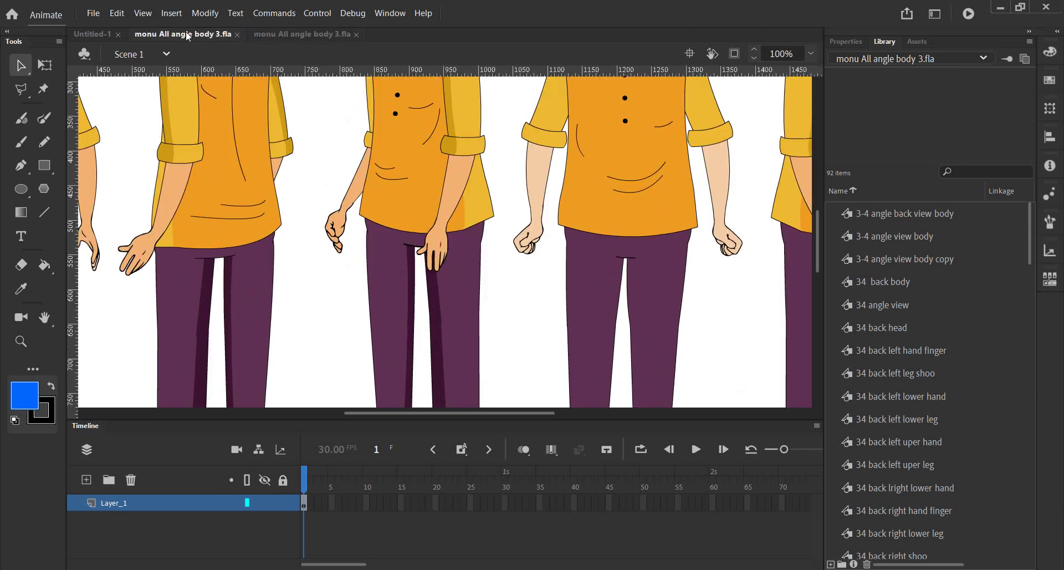
left_click(236, 34)
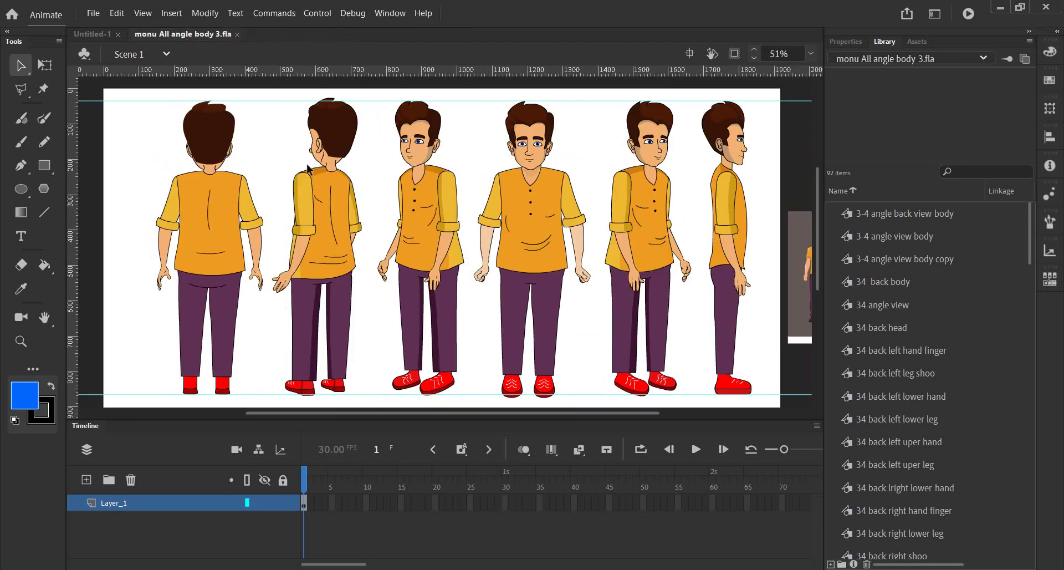
left_click(92, 34)
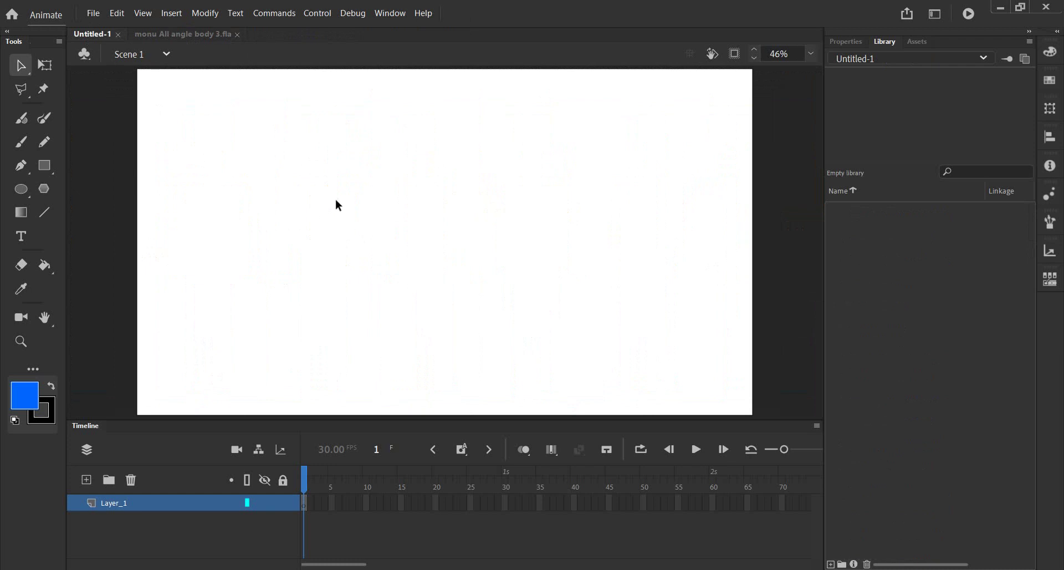
left_click(178, 33)
left_click(516, 216)
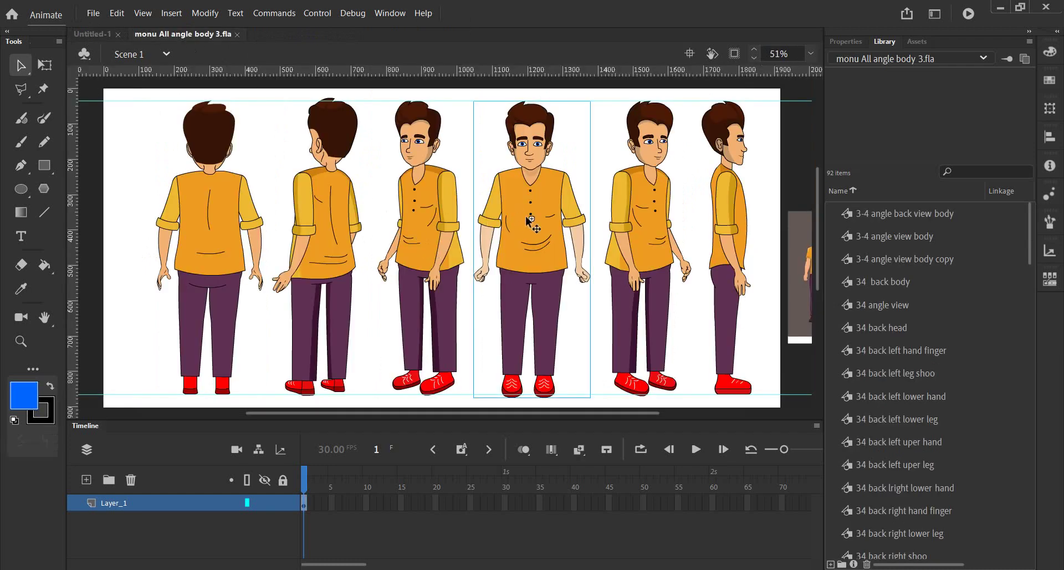
left_click(847, 43)
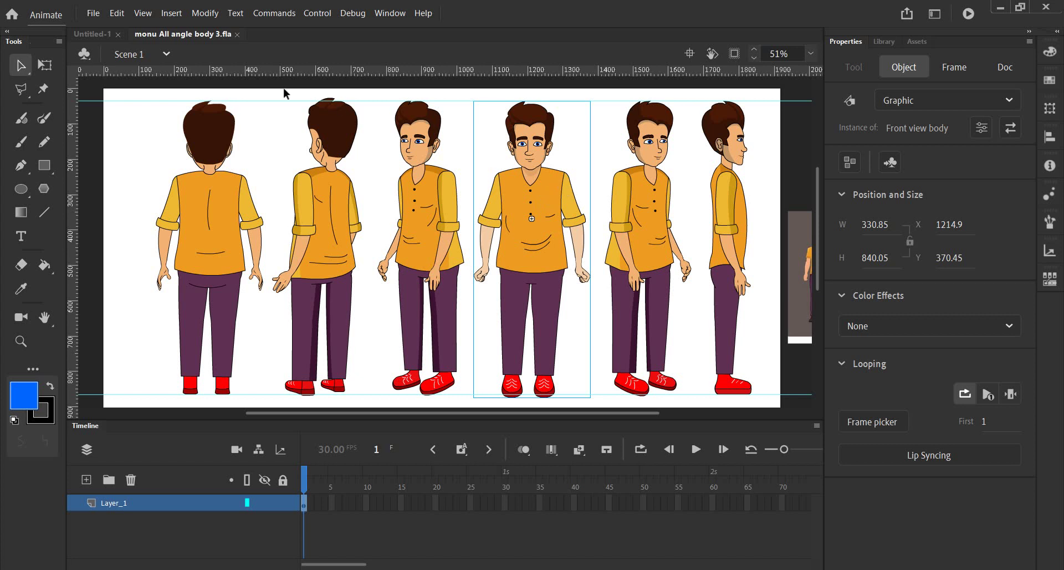
Paste the Front view body character into the Untitled-1 document
left_click(93, 34)
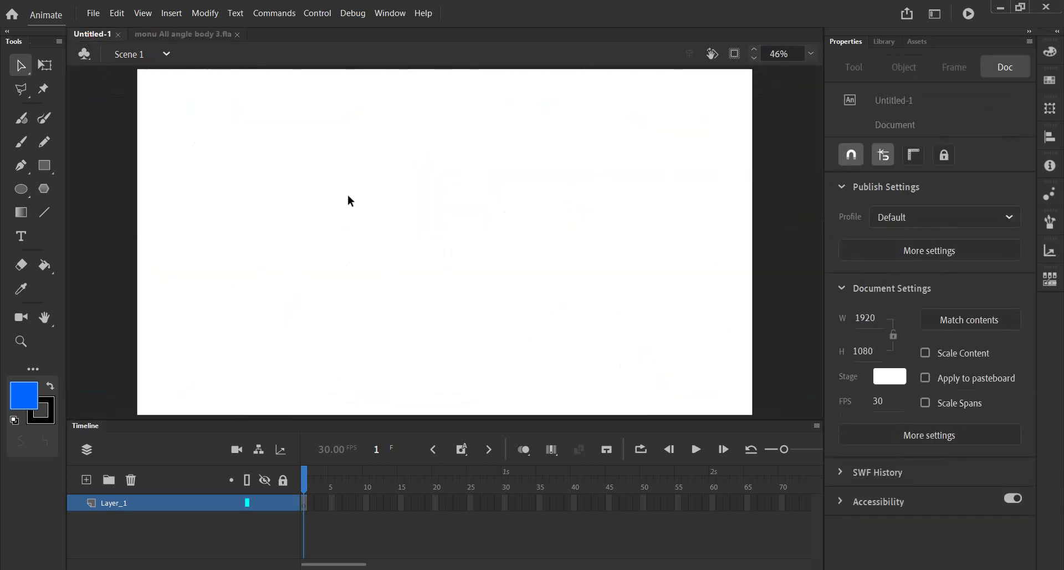
left_click(183, 34)
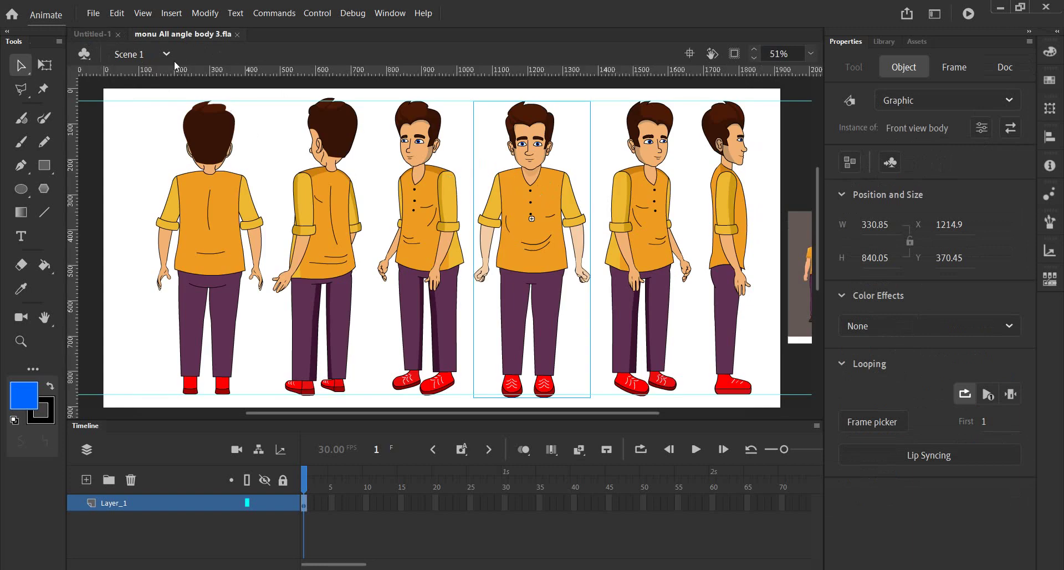
left_click(93, 34)
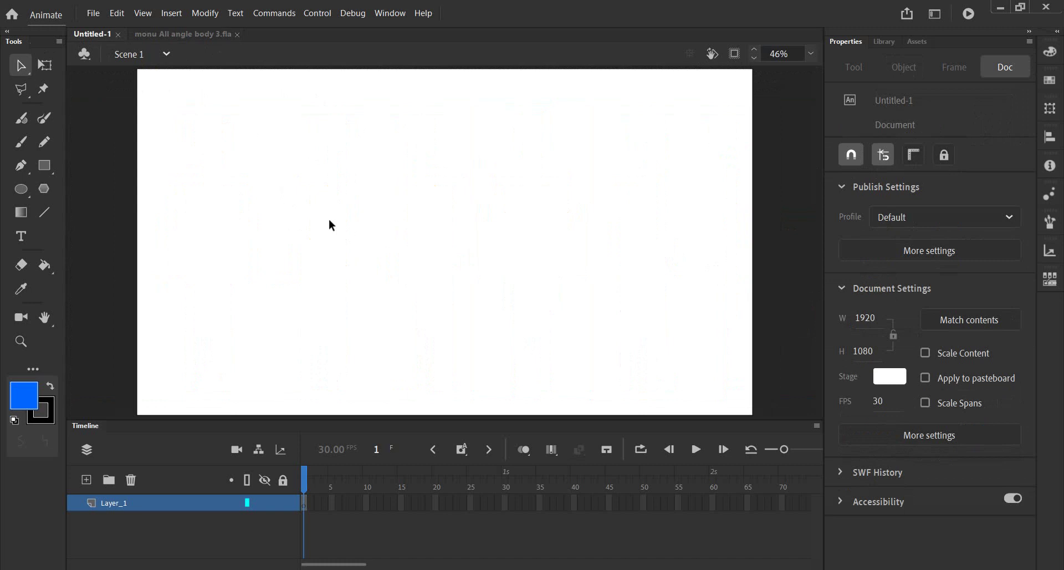
key("ctrl+v")
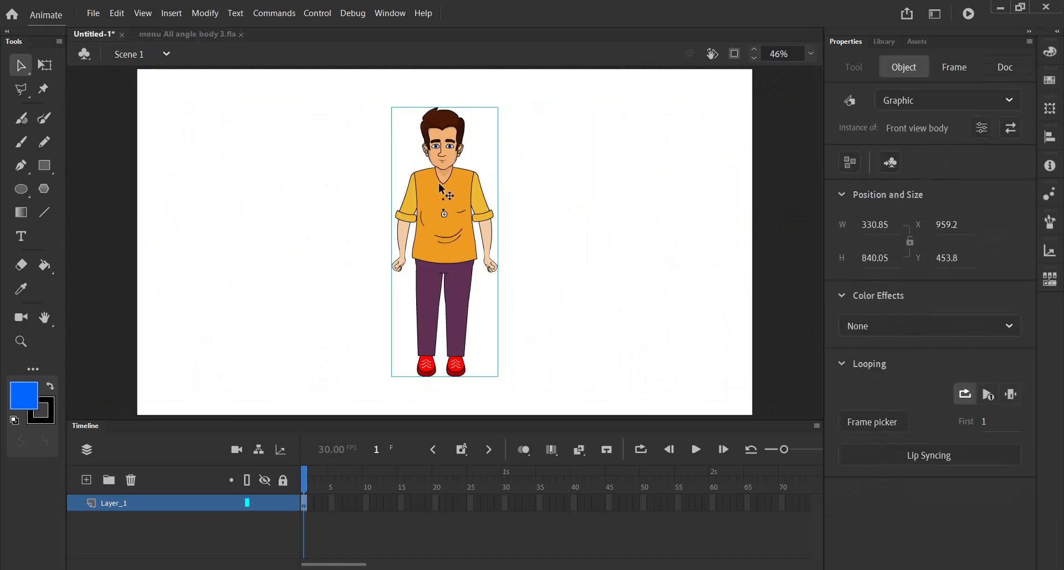
Edit the Front view body symbol and enlarge the timeline to list its Lip, Head, Body and limb layers
double_click(442, 190)
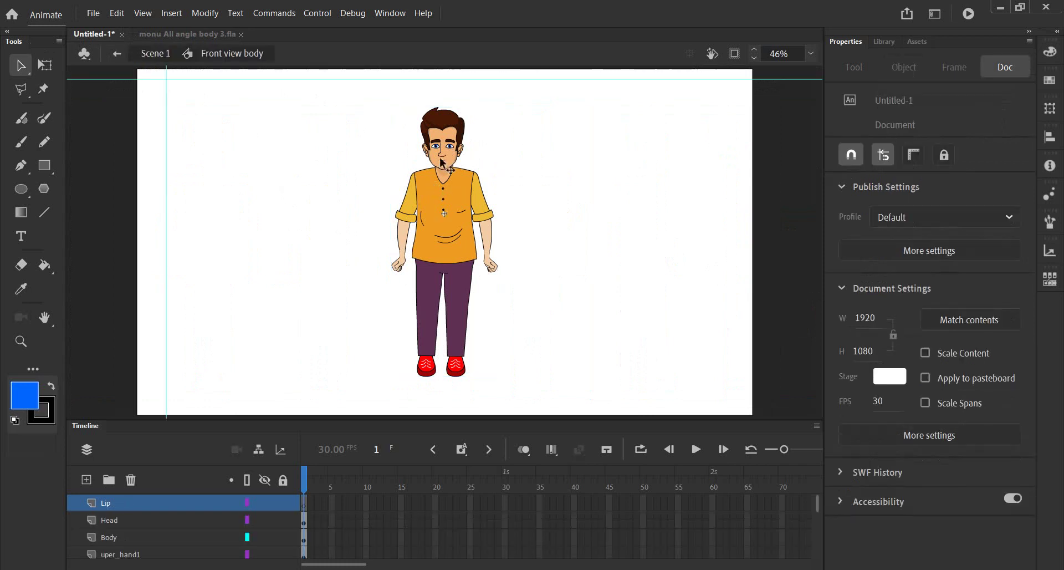
left_click_drag(243, 422, 252, 304)
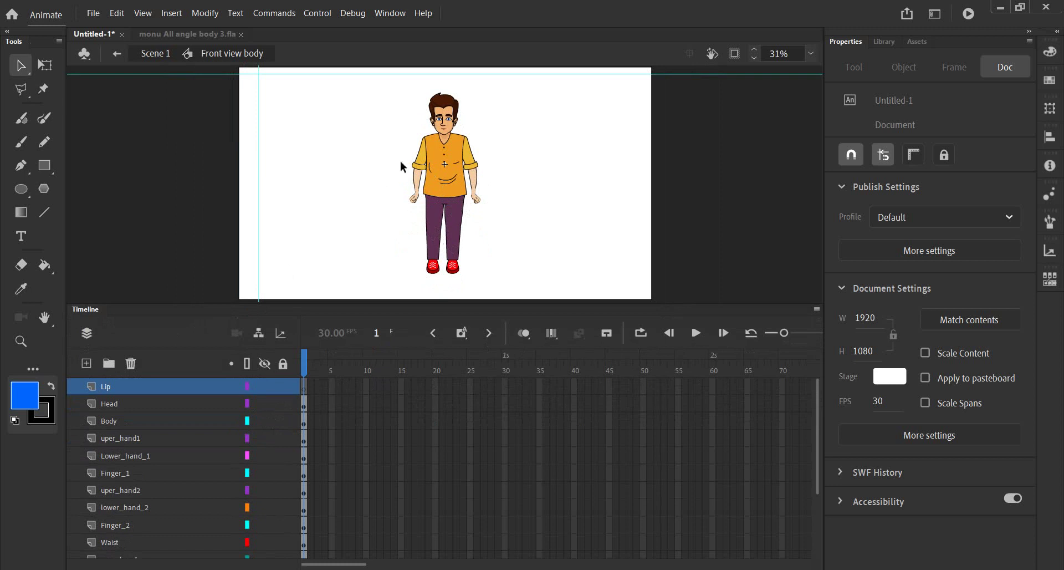
scroll(433, 178, "up", 1)
scroll(452, 187, "up", 2)
scroll(452, 199, "up", 1)
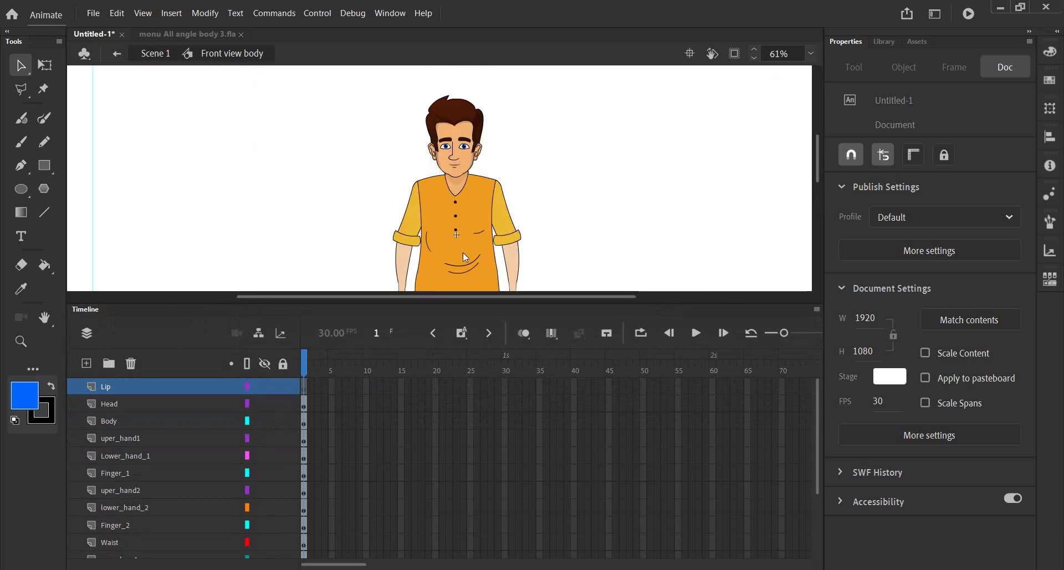
left_click_drag(464, 304, 464, 354)
scroll(436, 236, "down", 2)
scroll(434, 236, "up", 2)
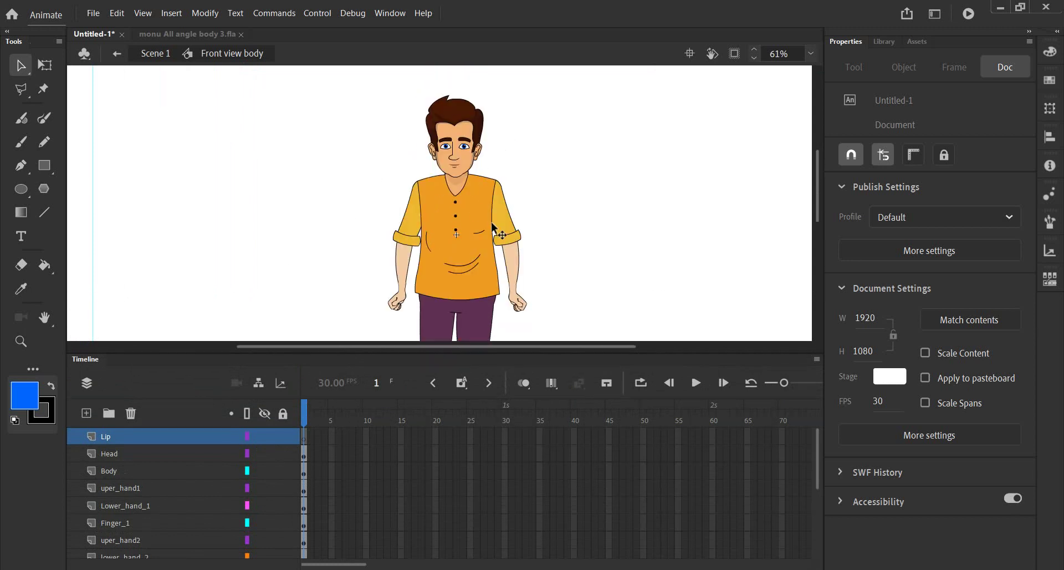
left_click_drag(498, 211, 552, 256)
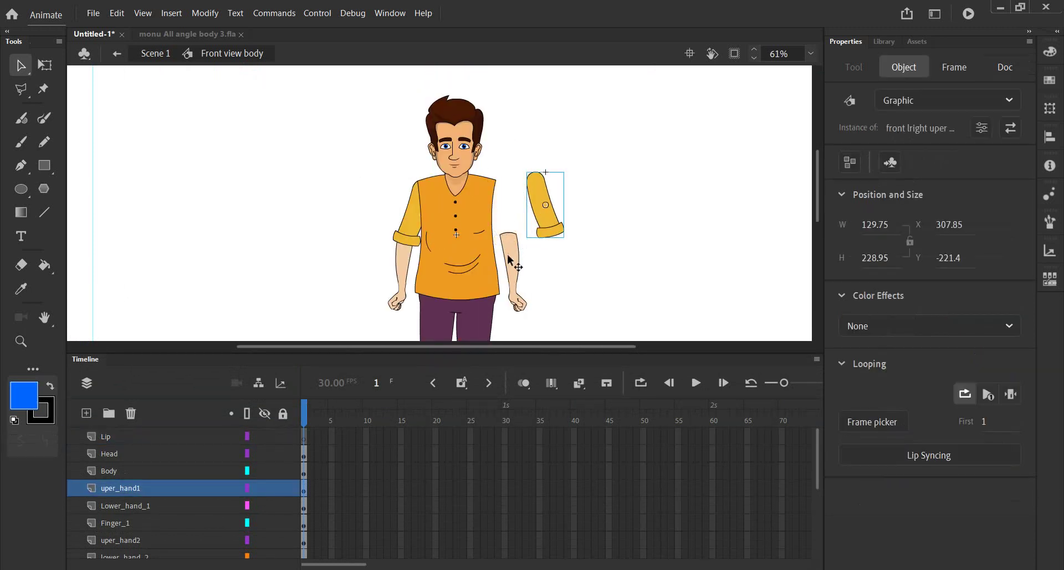
left_click(513, 295)
left_click_drag(519, 302, 542, 312)
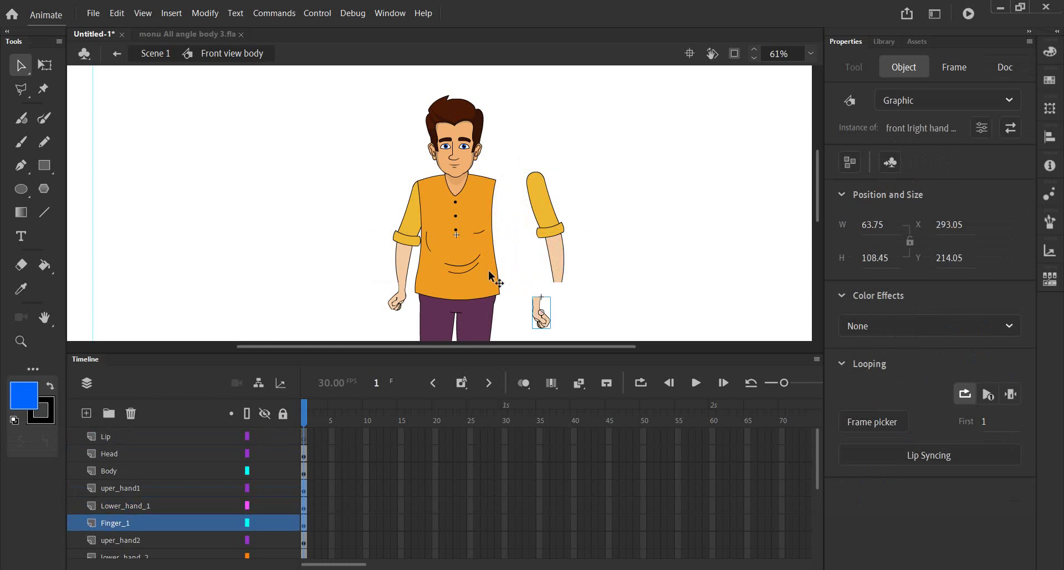
left_click_drag(415, 216, 379, 202)
left_click_drag(403, 269, 351, 260)
mouse_move(381, 299)
left_mouse_down()
mouse_move(391, 308)
mouse_move(367, 309)
left_mouse_up()
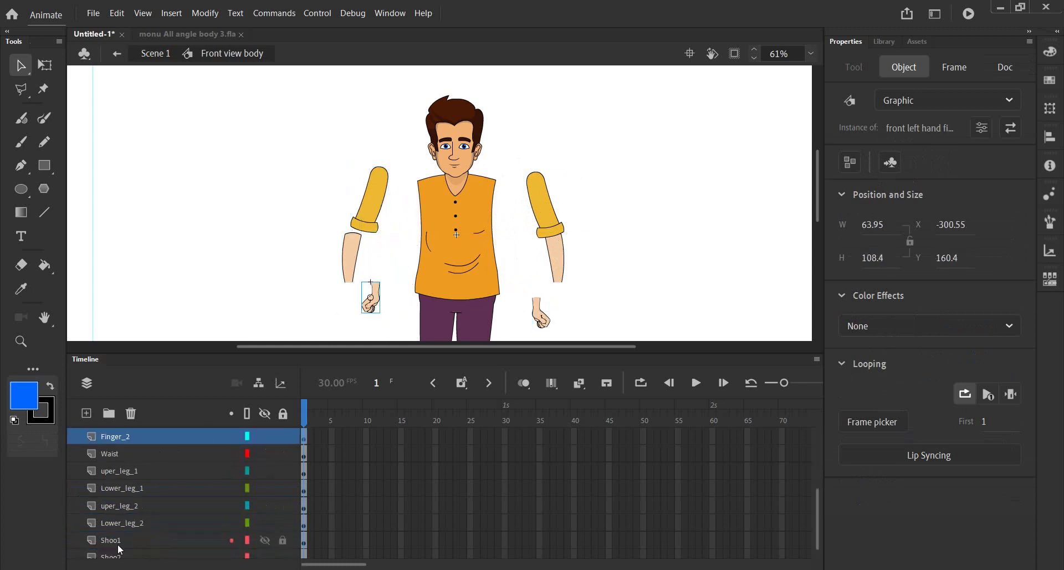
left_click_drag(458, 250, 423, 250)
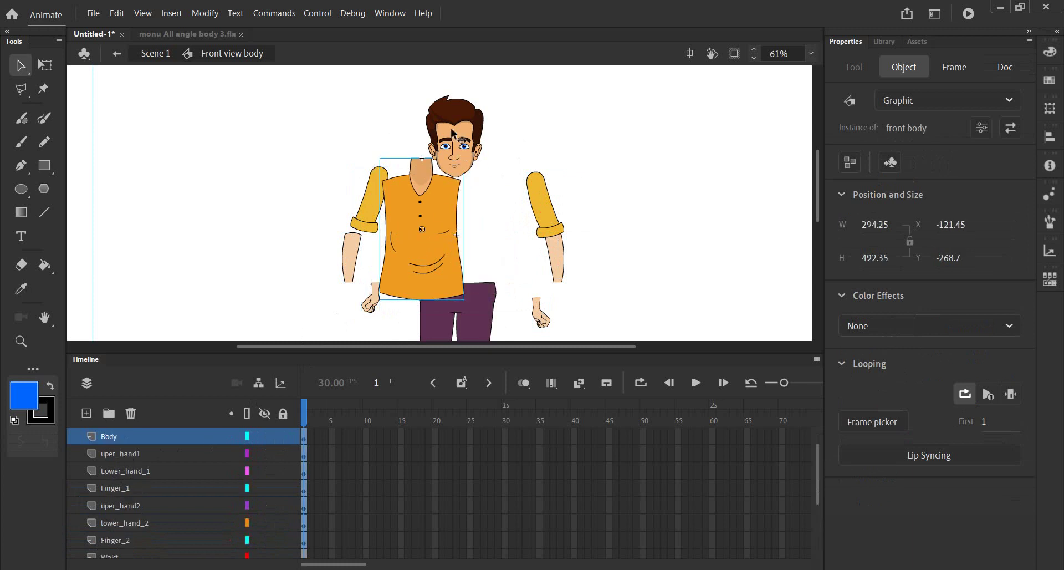
left_click_drag(453, 129, 484, 100)
scroll(475, 254, "down", 3)
left_click_drag(537, 230, 392, 264)
left_click_drag(447, 316, 341, 313)
scroll(400, 278, "down", 3)
left_click_drag(433, 191, 381, 211)
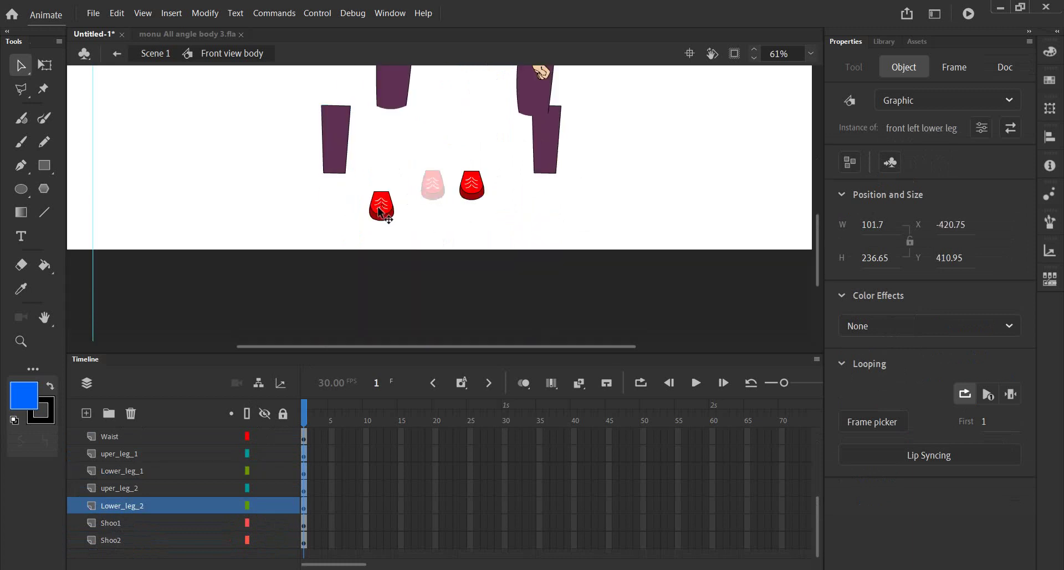
left_click_drag(466, 188, 487, 209)
scroll(458, 226, "up", 3)
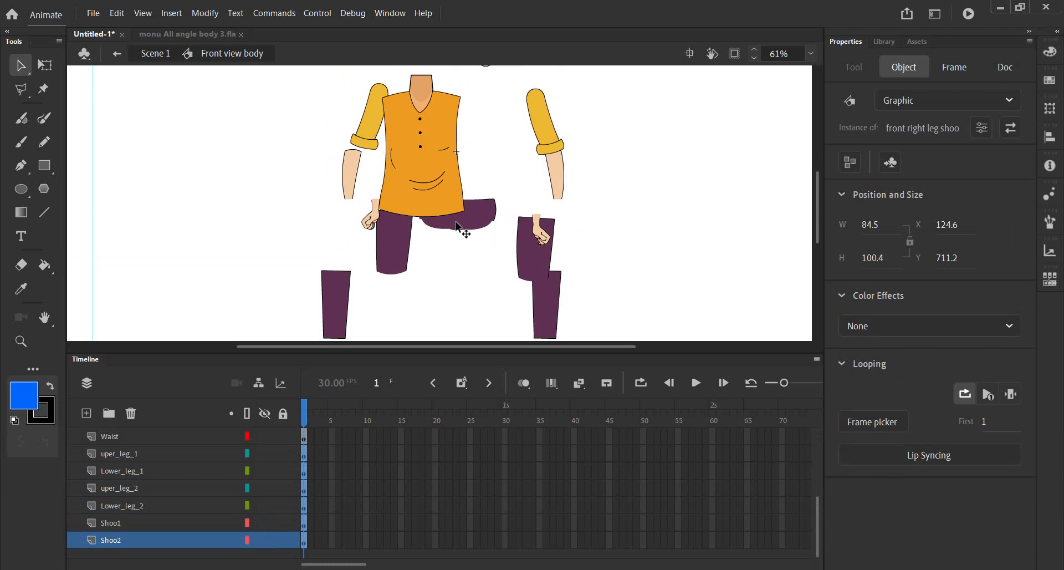
key("ctrl+z")
key("ctrl+z")
key("ctrl+z")
key("ctrl+z")
key("ctrl+z")
key("ctrl+z")
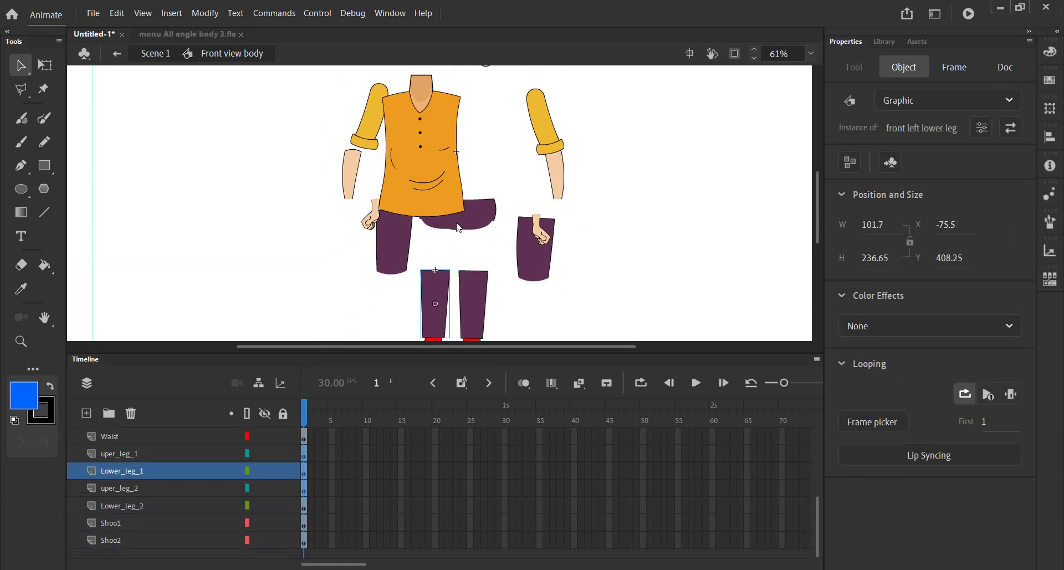
key("ctrl+z")
key("ctrl+z")
key("ctrl+z")
key("ctrl+z")
key("ctrl+z")
key("ctrl+z")
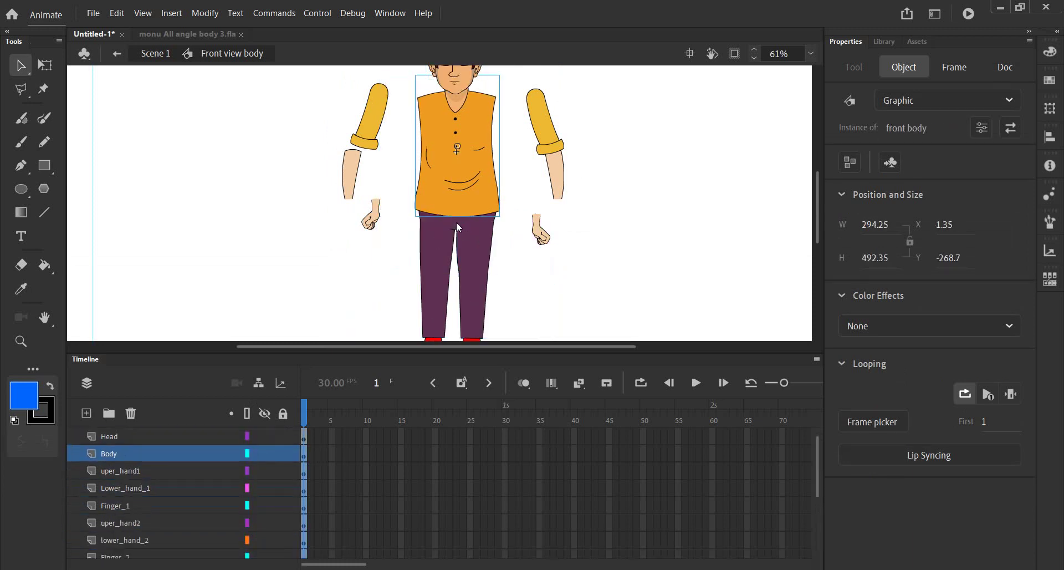
key("ctrl+z")
key("ctrl+z")
key("ctrl+z")
key("ctrl+z")
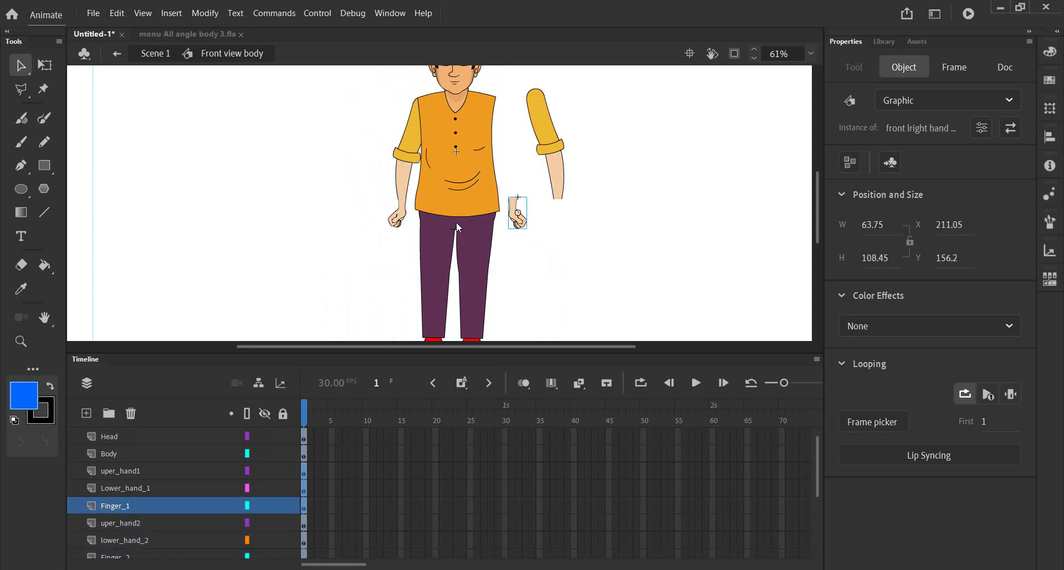
key("ctrl+z")
key("ctrl+z")
key("ctrl+z")
key("ctrl+z")
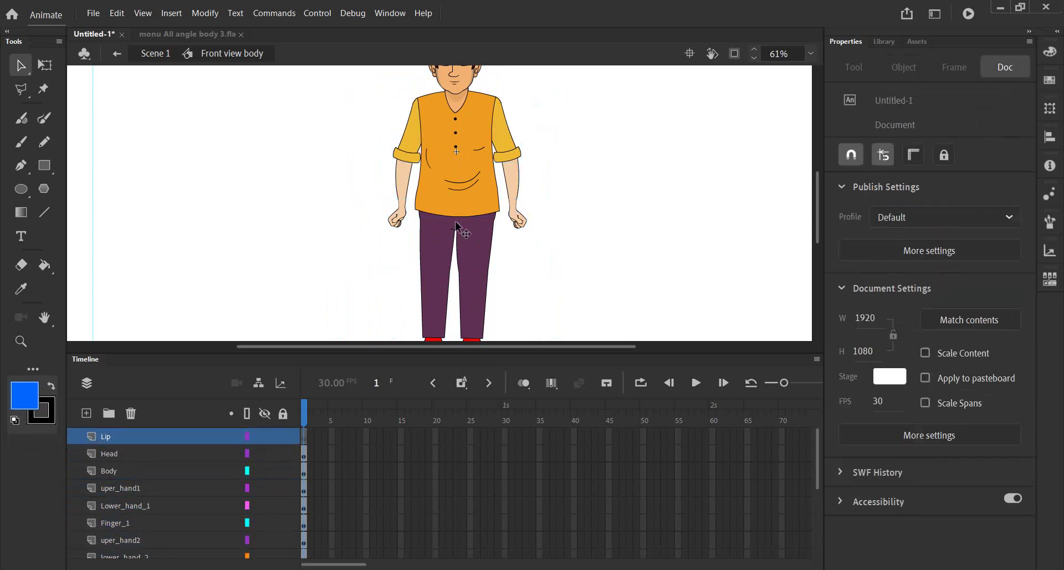
scroll(353, 241, "up", 5)
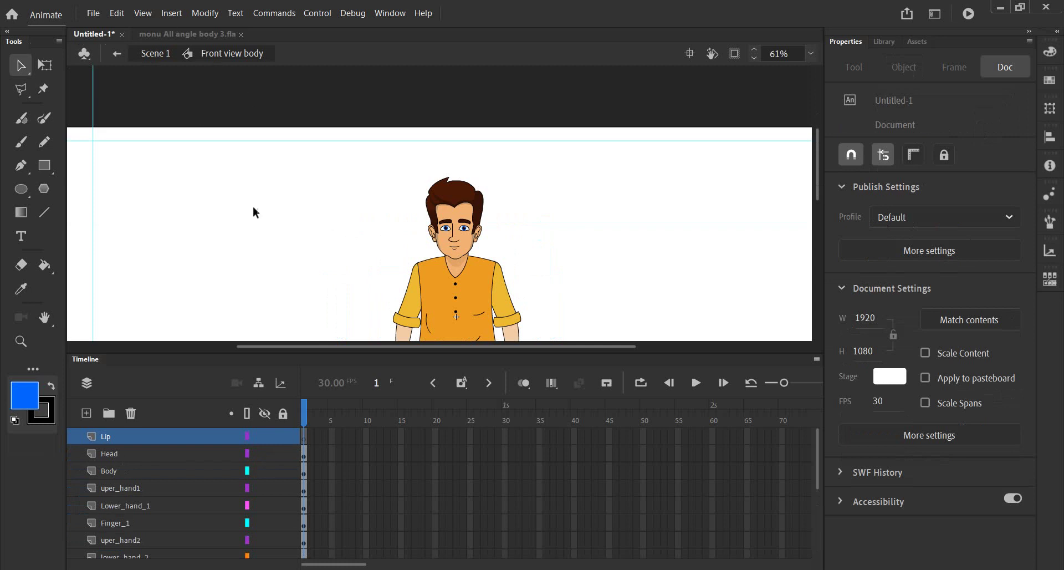
scroll(236, 240, "down", 3)
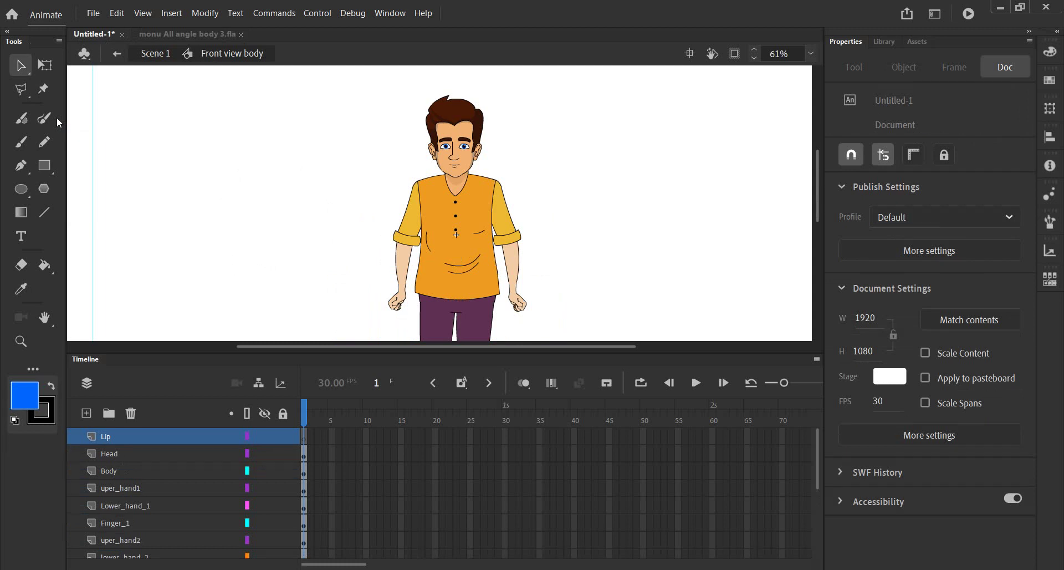
Draw a blue square in the stage's upper left and stretch it into a rectangle
left_click(44, 165)
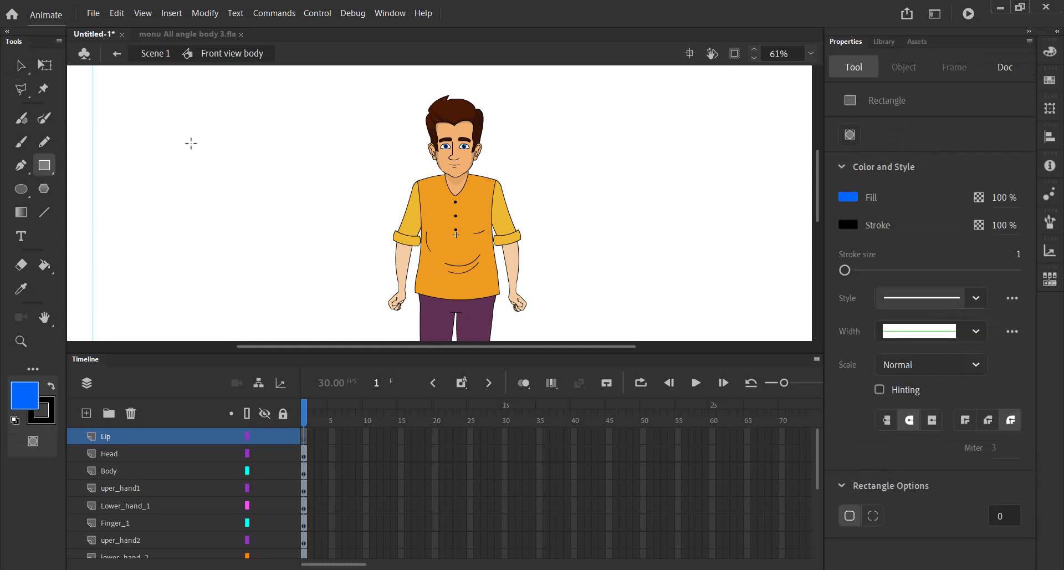
left_click_drag(149, 117, 202, 171)
key("v")
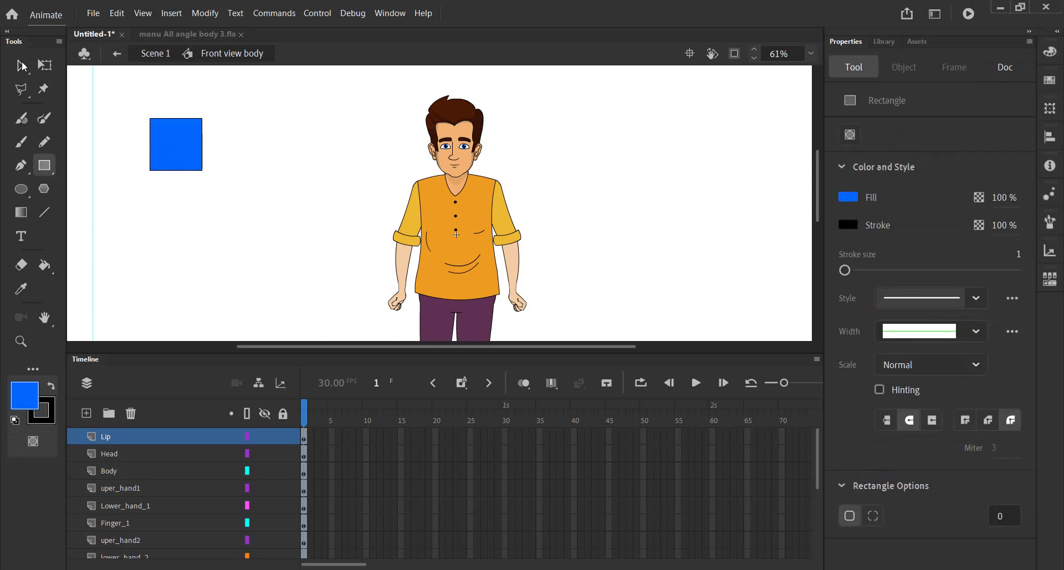
left_click(162, 139)
mouse_move(161, 148)
left_mouse_down()
mouse_move(177, 153)
mouse_move(191, 139)
mouse_move(171, 138)
left_mouse_up()
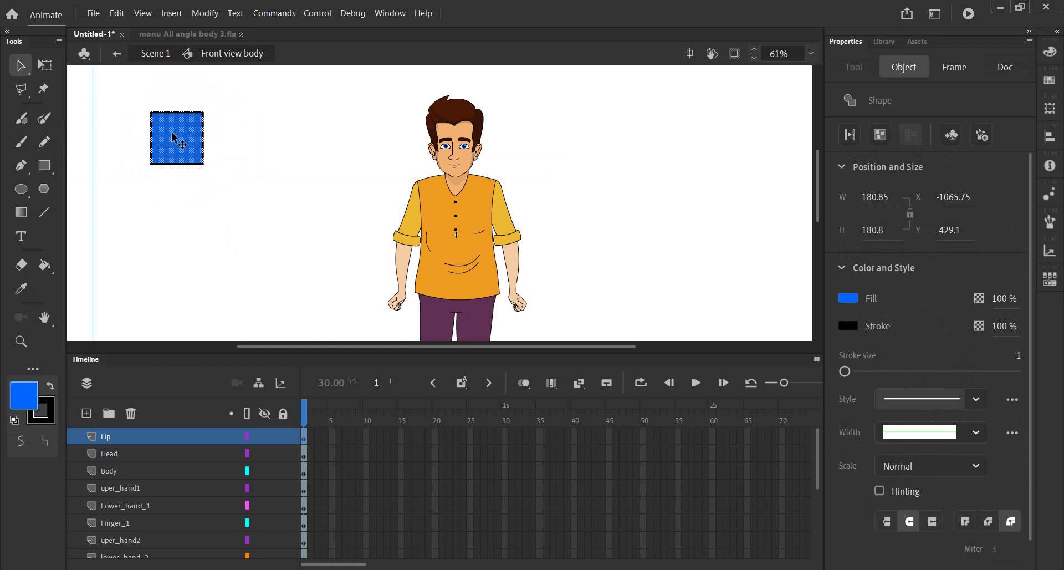
key("q")
mouse_move(145, 170)
left_mouse_down()
mouse_move(170, 189)
mouse_move(135, 176)
mouse_move(124, 185)
mouse_move(151, 172)
mouse_move(145, 166)
left_mouse_up()
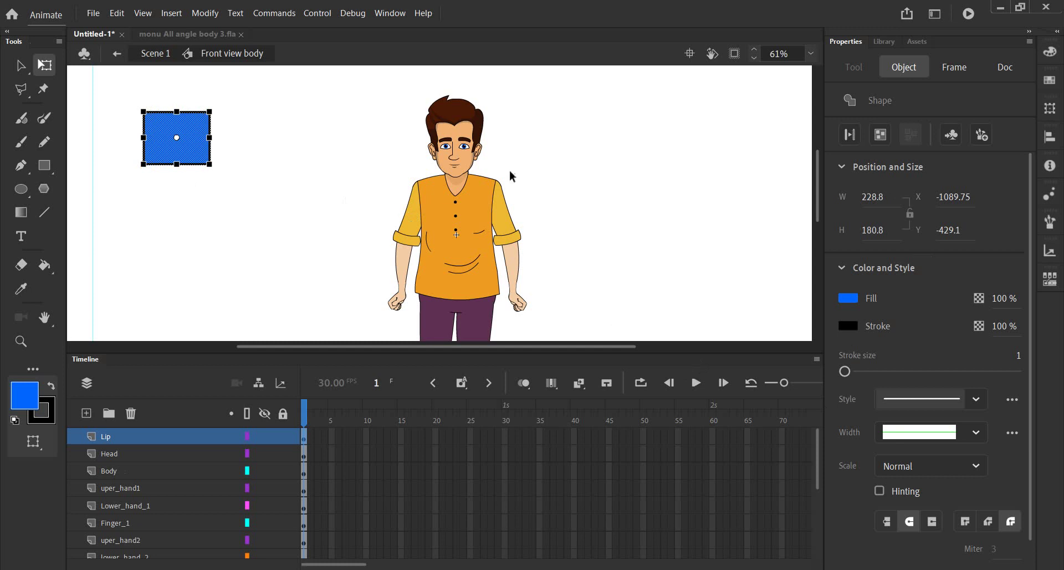
Try the rectangle's fill at 0% and 44% alpha, moving it over the chest and back upper left
left_click_drag(1001, 299, 909, 306)
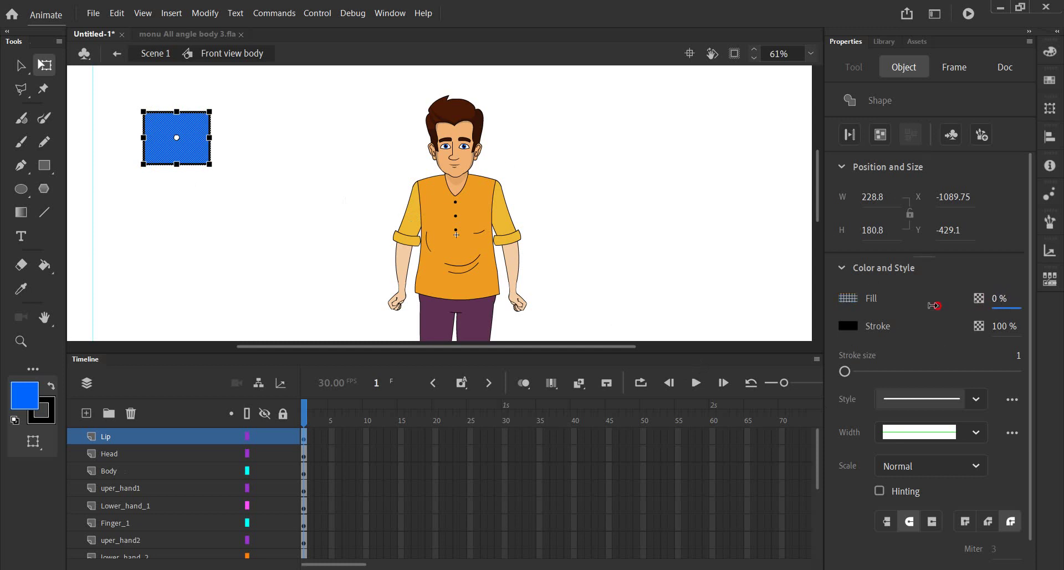
left_click(254, 233)
left_click(170, 147)
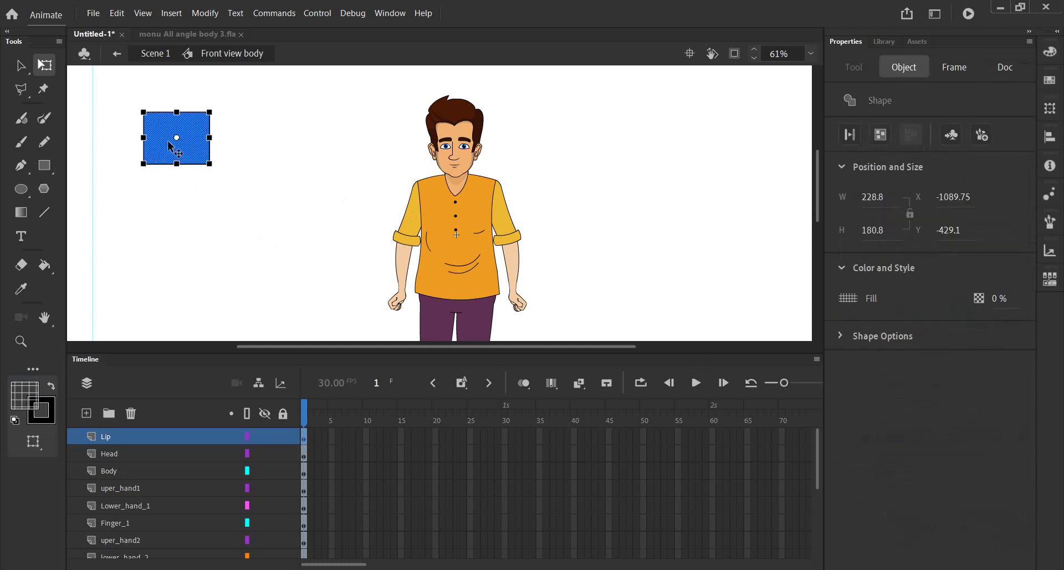
left_click_drag(996, 298, 1038, 301)
left_click(252, 213)
left_click_drag(118, 99, 222, 175)
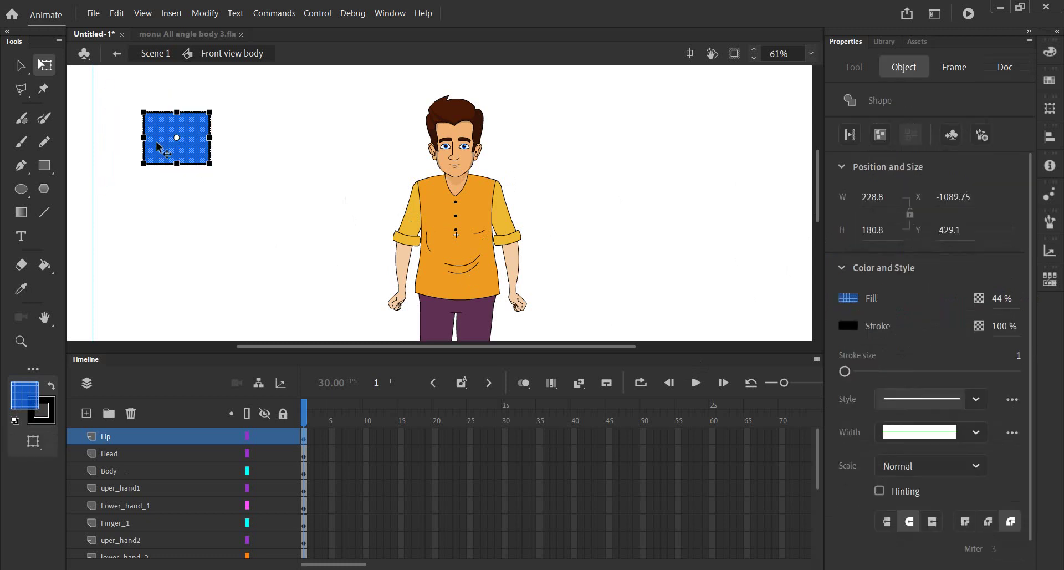
left_click_drag(164, 151, 453, 219)
left_click(574, 205)
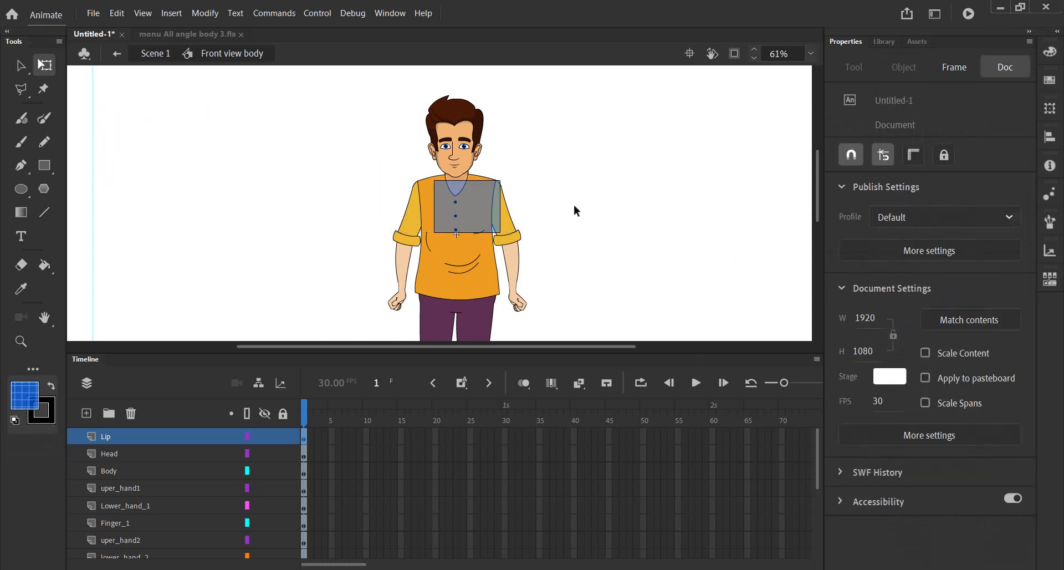
left_click(472, 207)
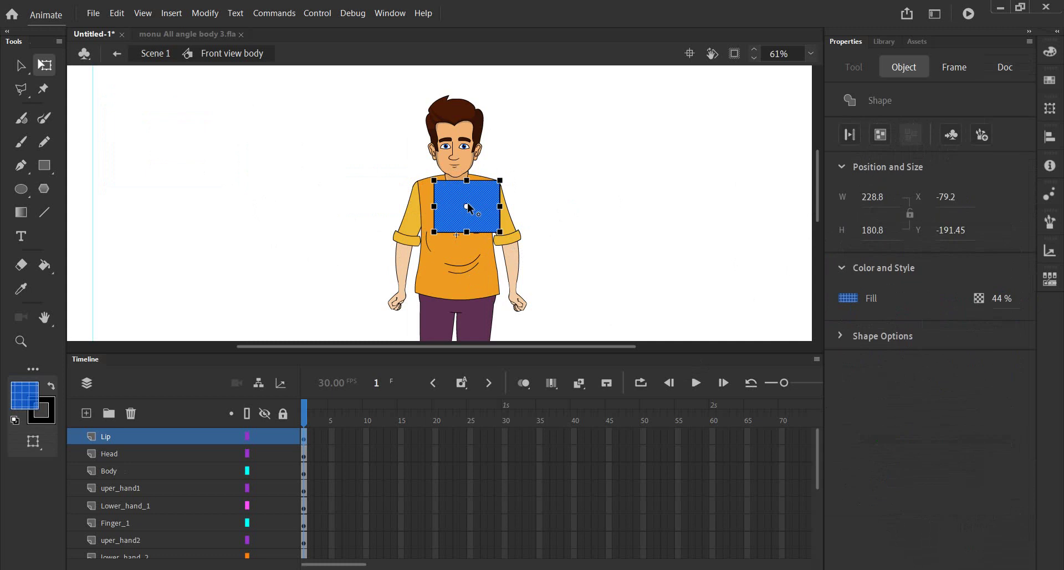
left_click_drag(484, 198, 250, 158)
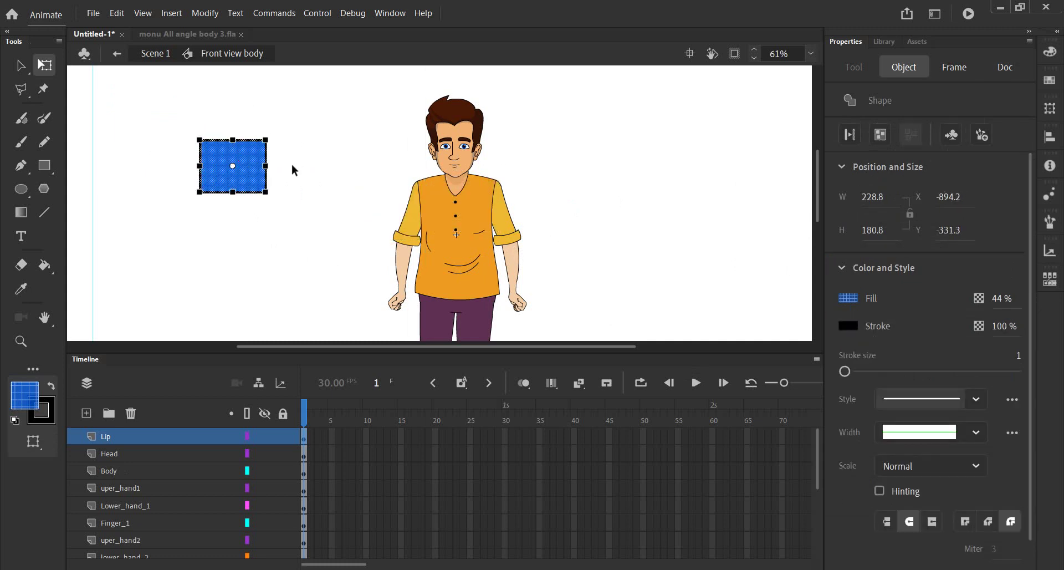
Set the rectangle's fill alpha to 100% and rotate and enlarge it with Free Transform
left_click_drag(1012, 299, 1031, 298)
left_click_drag(144, 117, 347, 252)
left_click(170, 128)
left_click(217, 168)
mouse_move(217, 167)
left_mouse_down()
mouse_move(228, 152)
mouse_move(250, 179)
mouse_move(227, 222)
left_mouse_up()
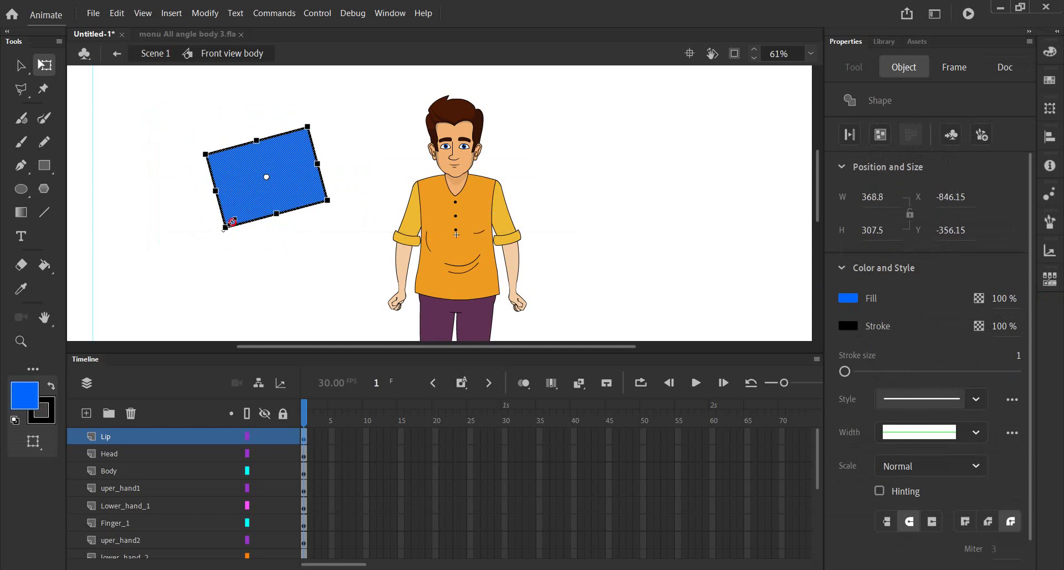
left_click(21, 66)
left_click_drag(165, 103, 346, 258)
Delete the blue rectangle and select the upper arm on the uper_hand2 layer
key("Delete")
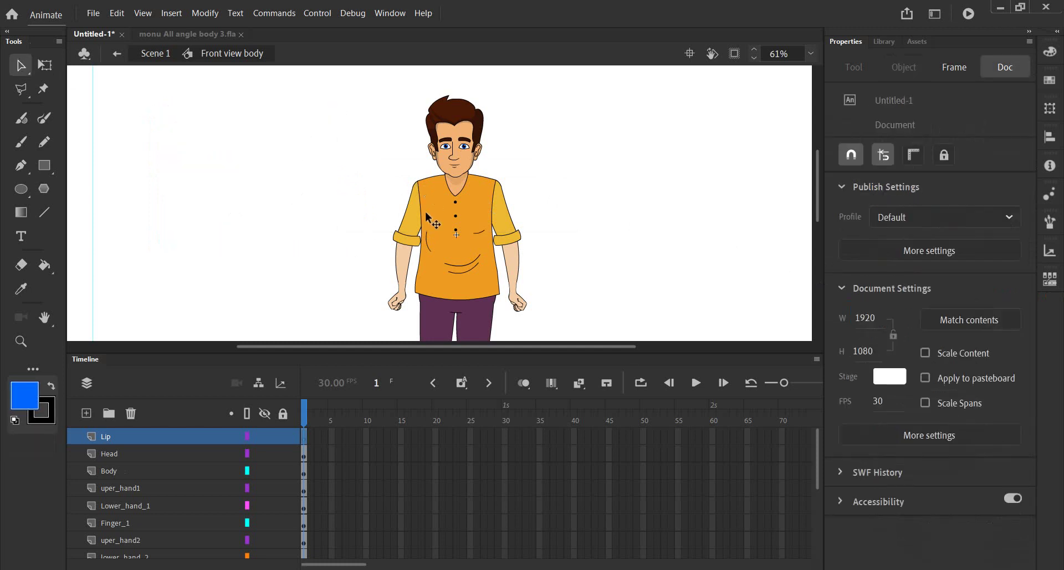
left_click(417, 224)
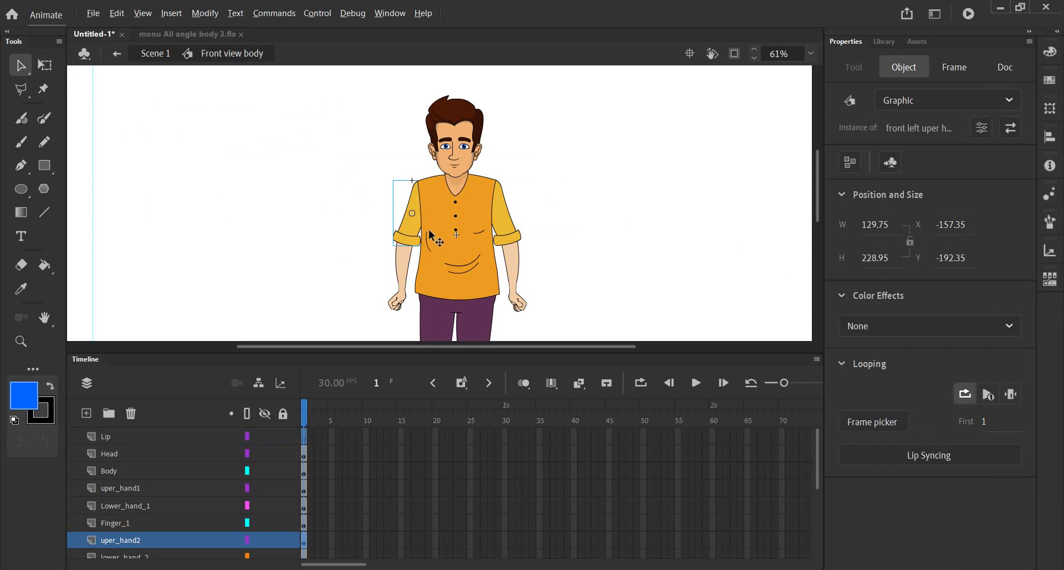
key("alt")
scroll(427, 244, "up", 2)
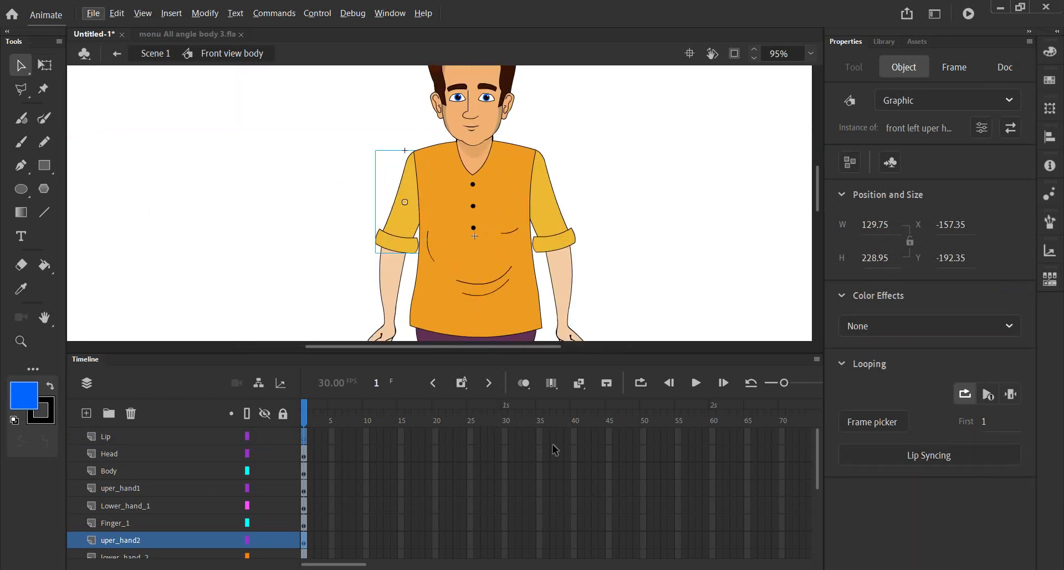
Insert frames so every character layer extends to frame 30
left_click(505, 436)
scroll(508, 499, "down", 5)
left_click(506, 548, "shift")
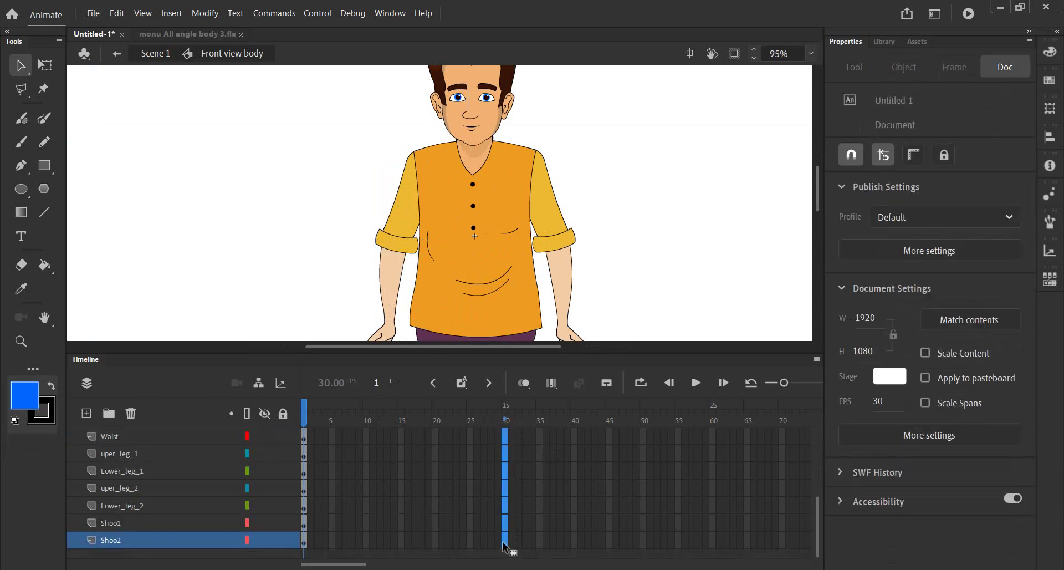
scroll(506, 442, "up", 5)
right_click(505, 442)
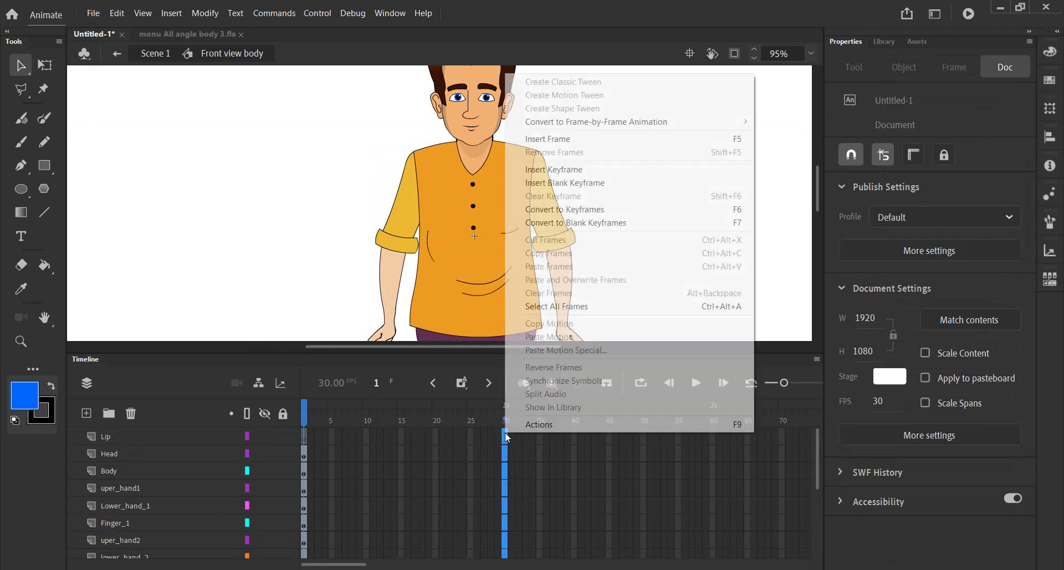
left_click(530, 140)
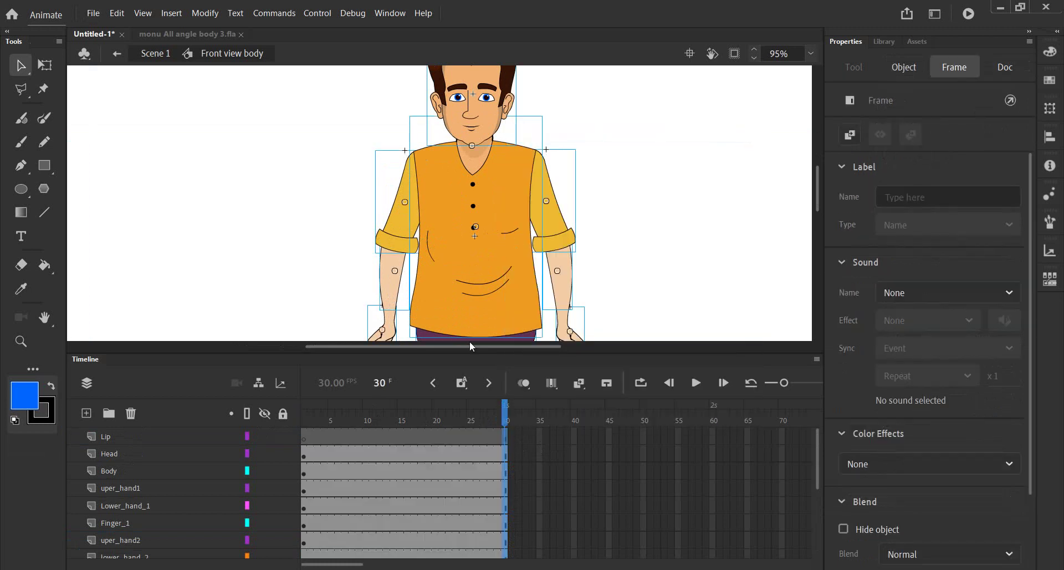
left_click(139, 436)
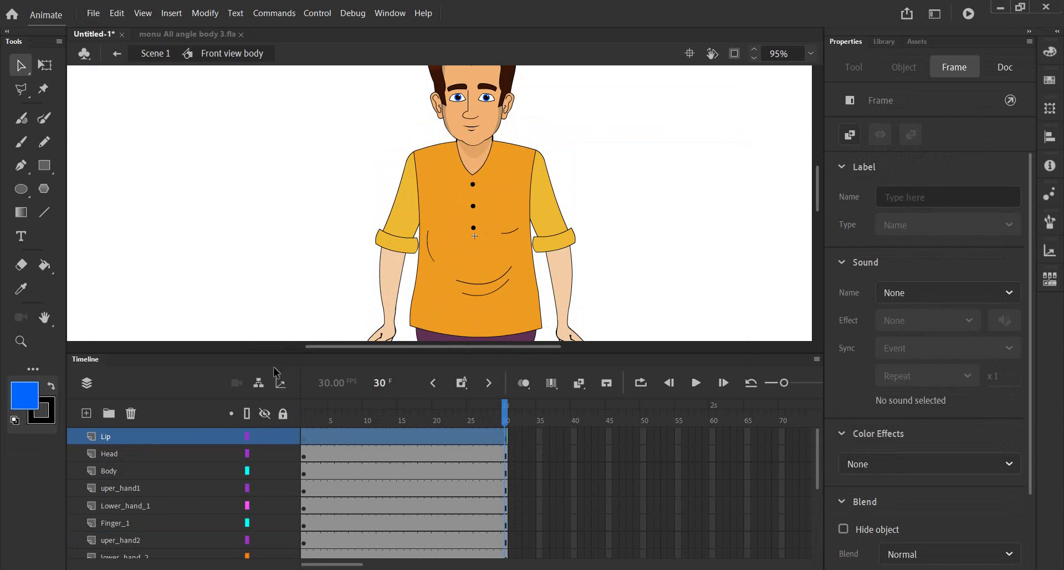
Test moving the head instance, undo it, and enter the Head symbol
left_click(345, 415)
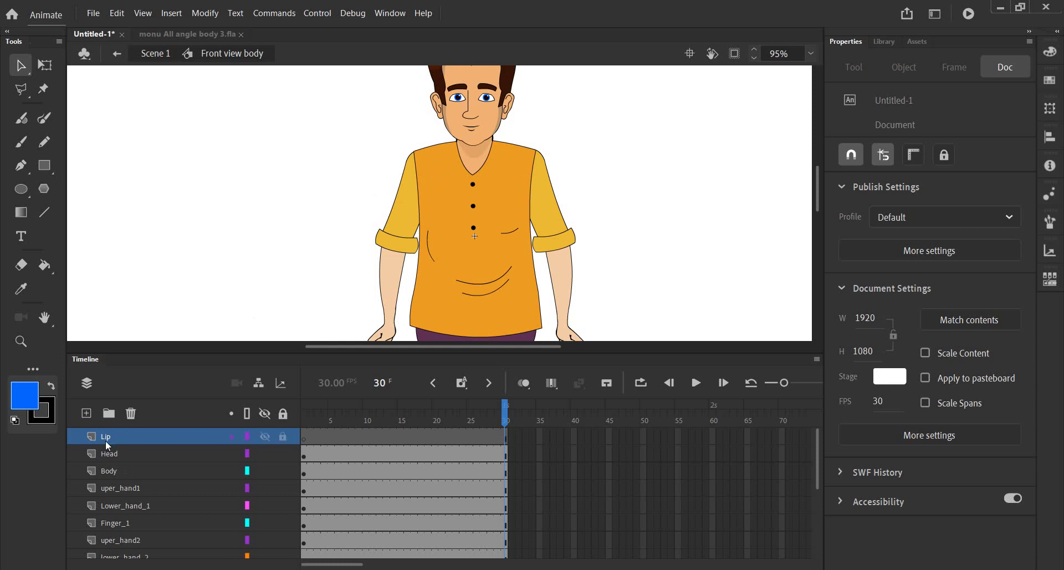
scroll(491, 147, "up", 3)
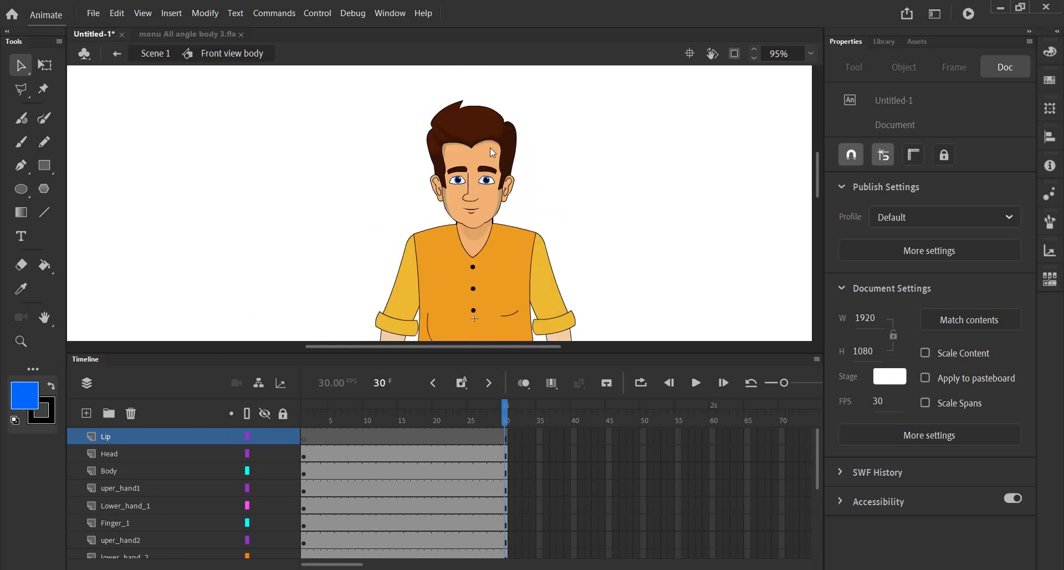
left_click(453, 166)
left_click_drag(471, 156, 342, 133)
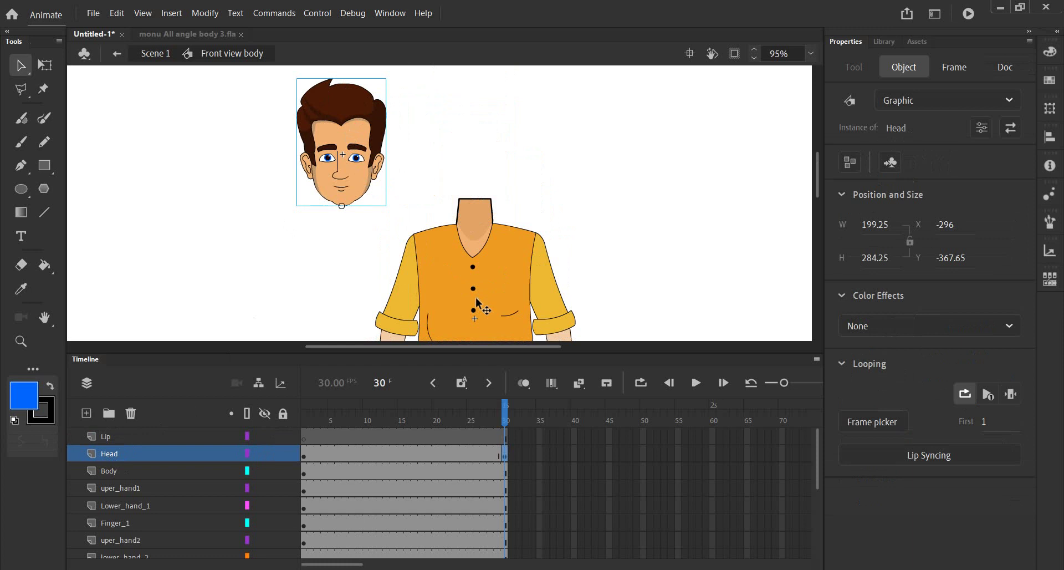
key("ctrl+z")
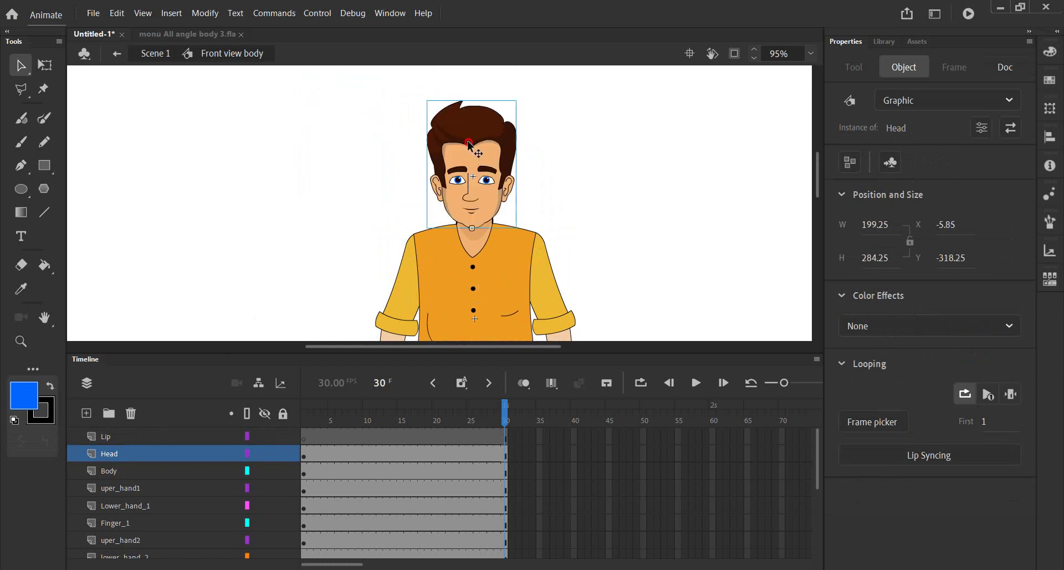
double_click(471, 149)
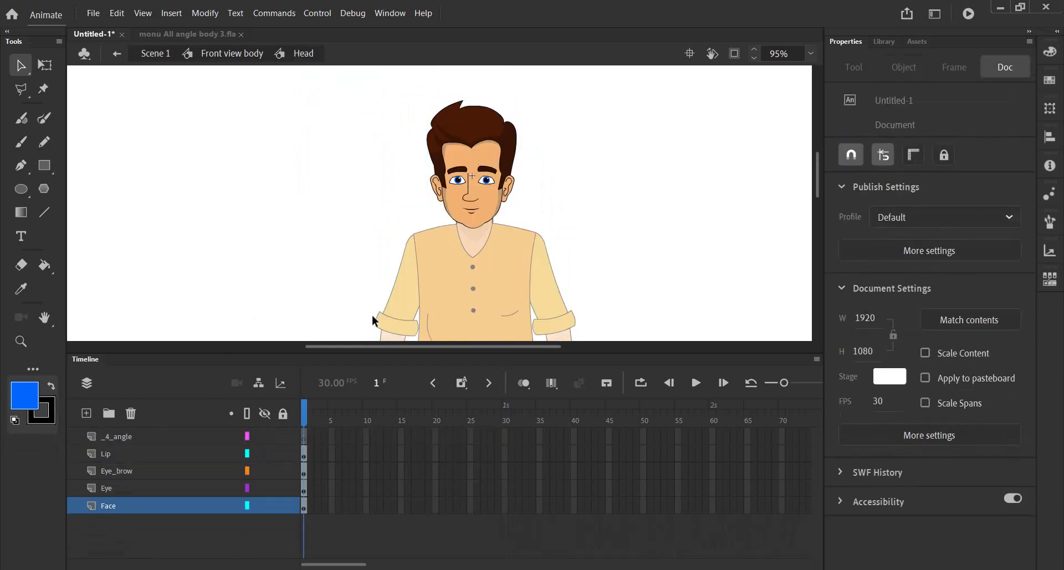
Delete the _4_angle layer from Head, then go back to Front view body
left_click(108, 452)
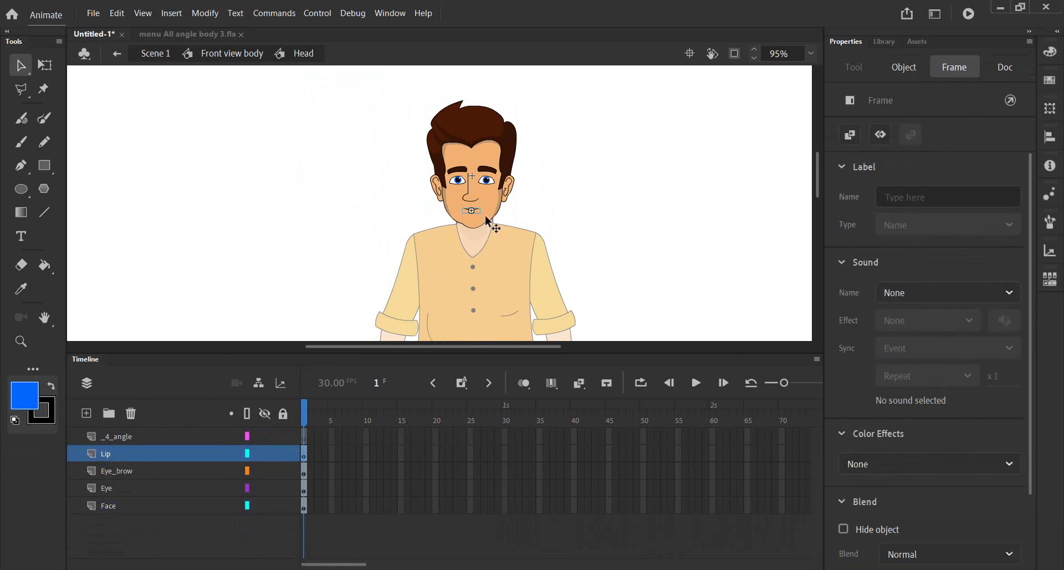
scroll(491, 185, "up", 3)
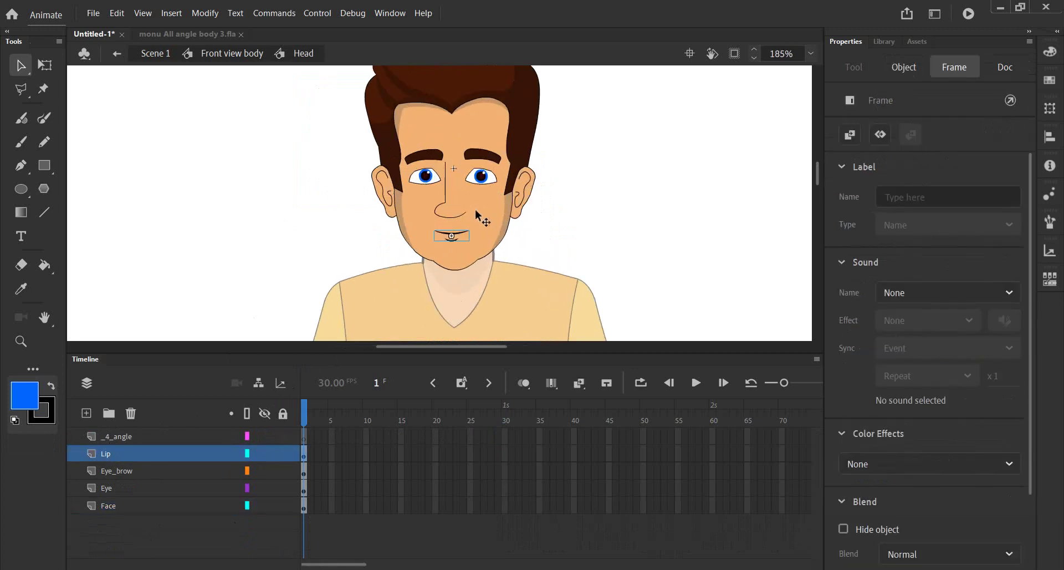
left_click(114, 438)
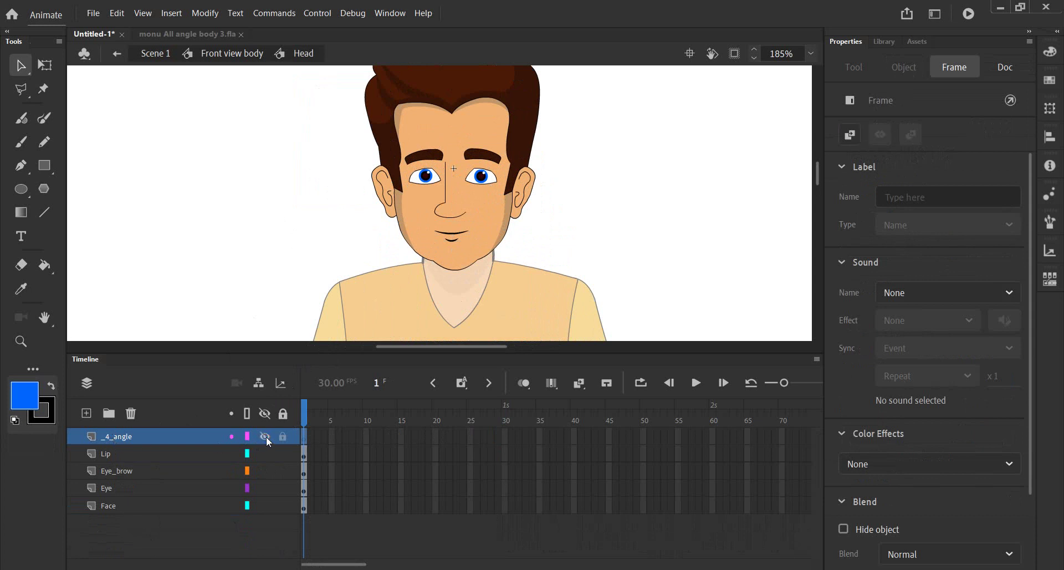
left_click(130, 414)
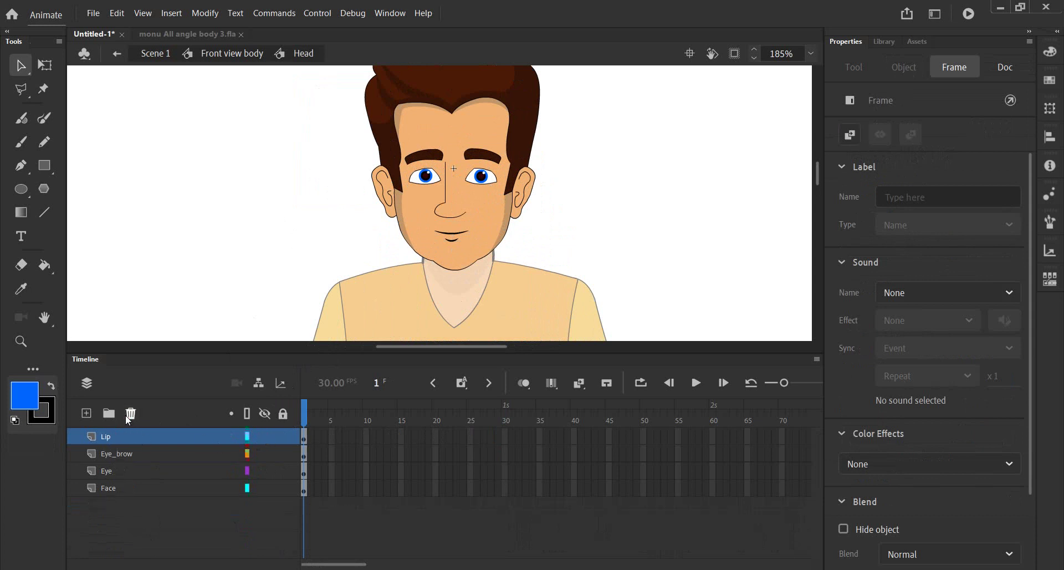
left_click(129, 456)
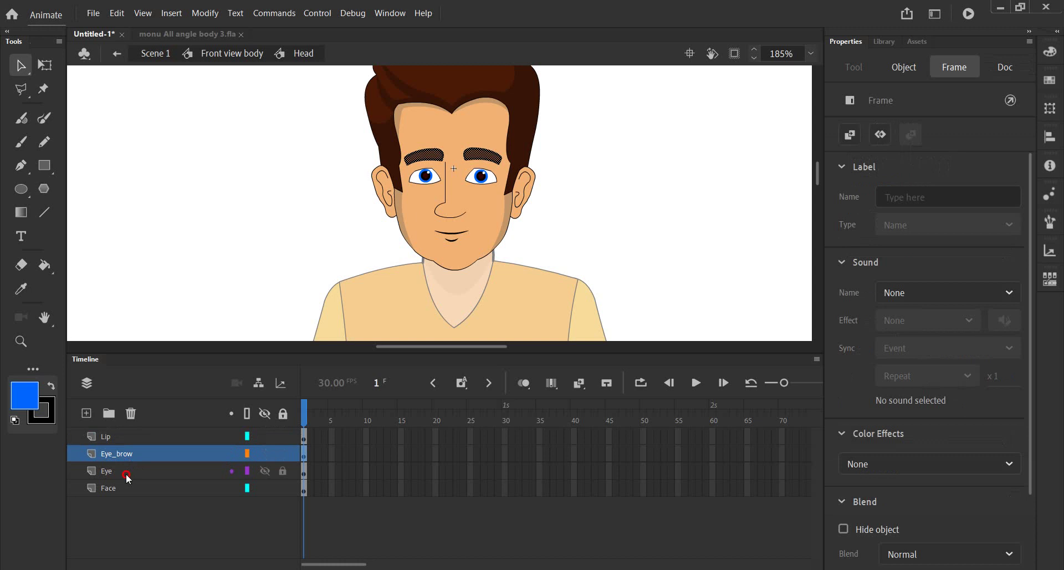
left_click(126, 474)
left_click(122, 487)
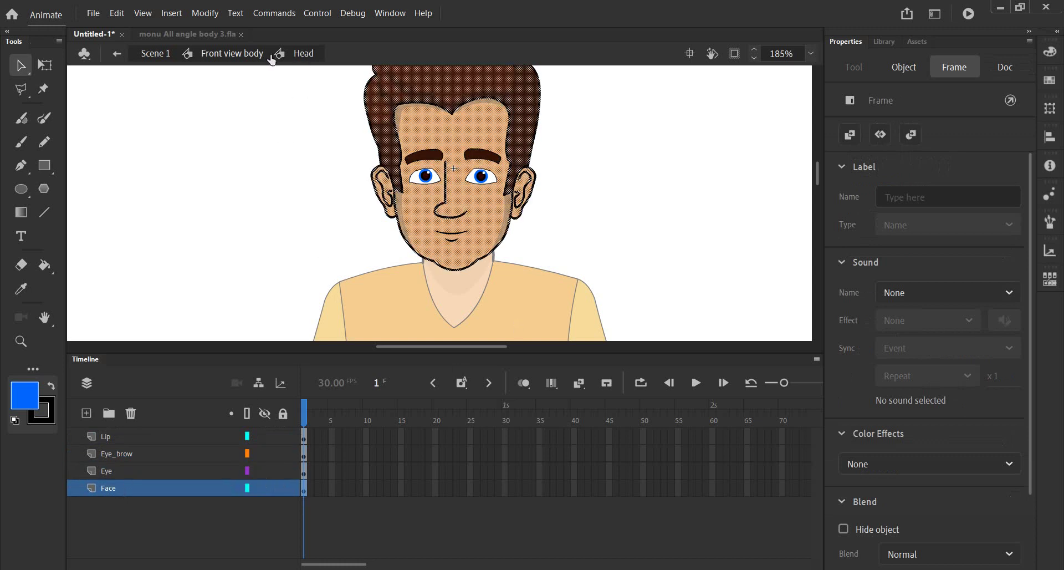
left_click(231, 54)
left_click(291, 132)
Raise the head instance slightly higher on the body
scroll(359, 221, "down", 3)
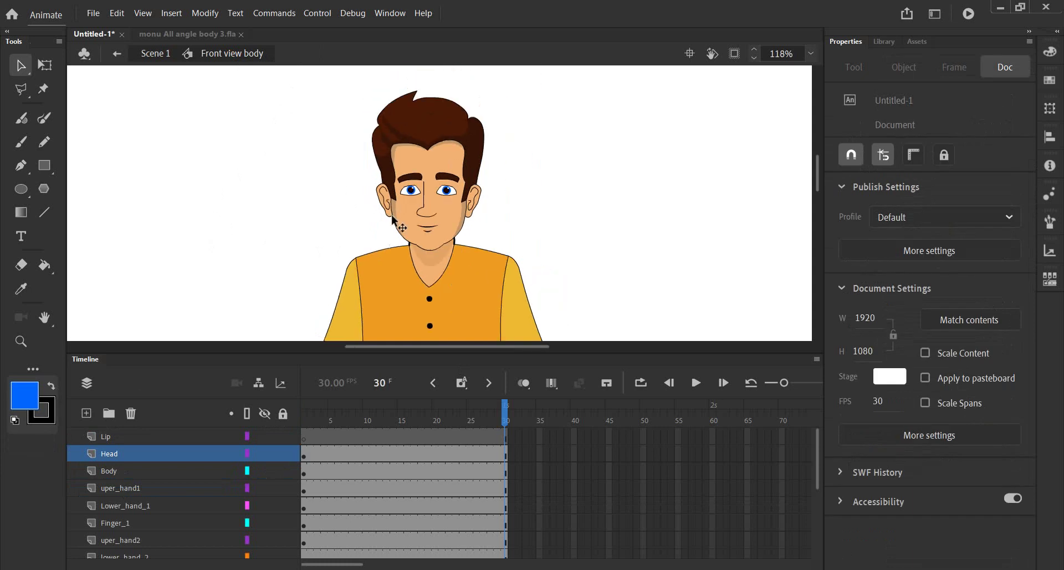
scroll(359, 221, "down", 2)
left_click_drag(413, 191, 408, 148)
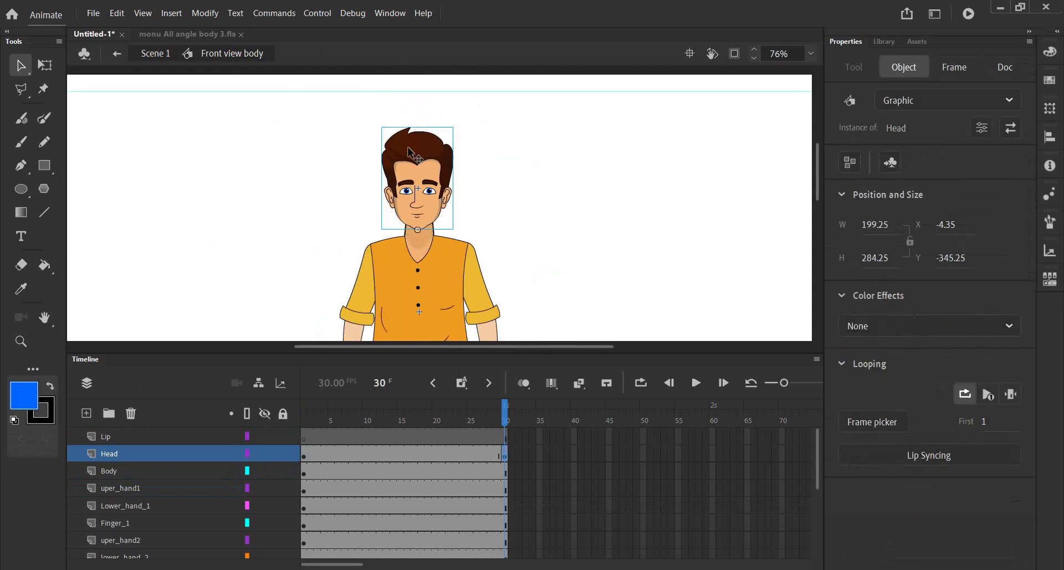
left_click(295, 157)
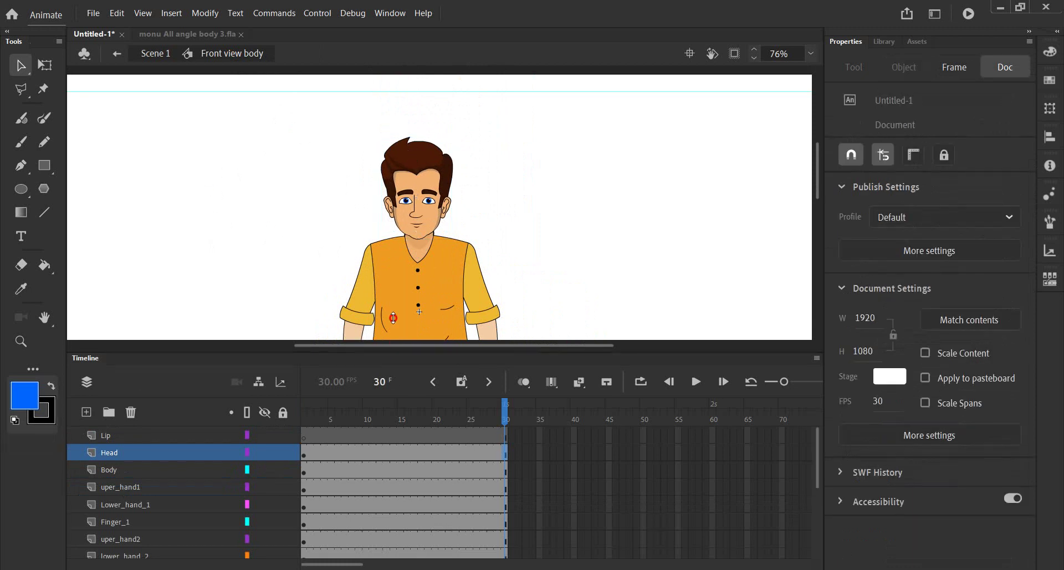
Enlarge the timeline to show all layers, preview playback, and move the playhead to frame 10
left_click_drag(393, 357, 391, 312)
scroll(409, 246, "down", 5)
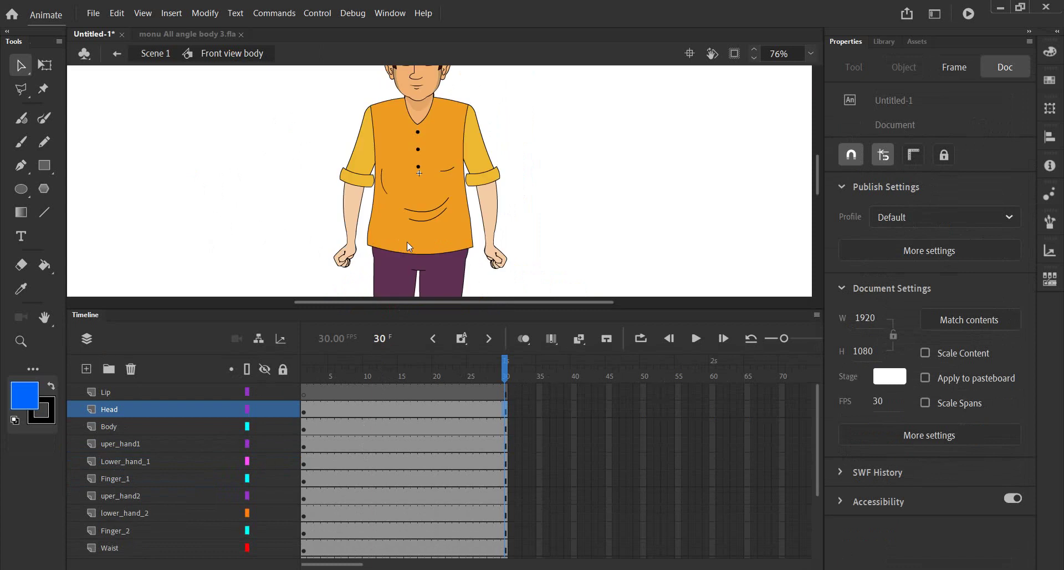
left_click(367, 145)
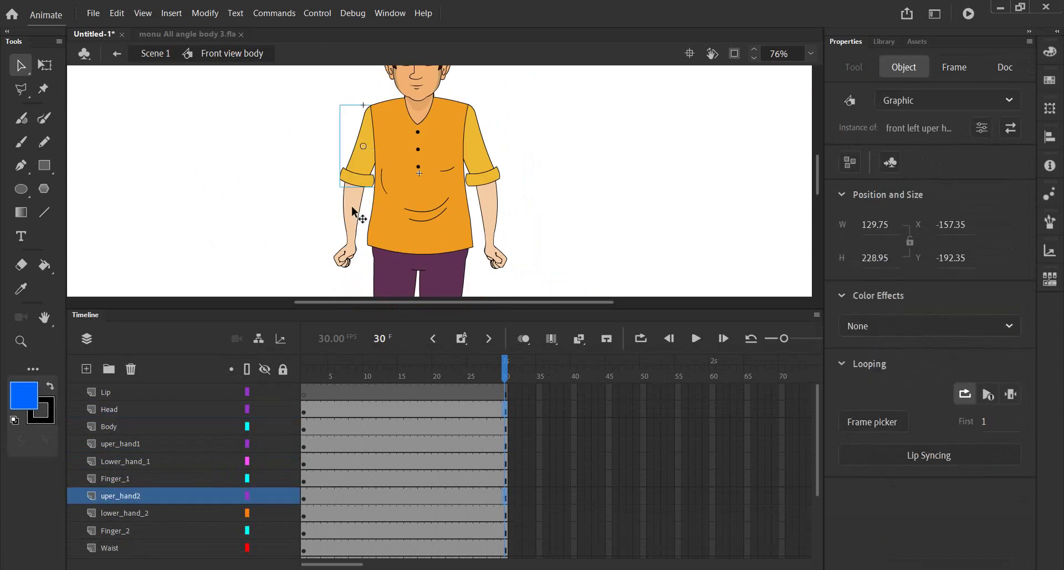
key("Return")
left_click(304, 369)
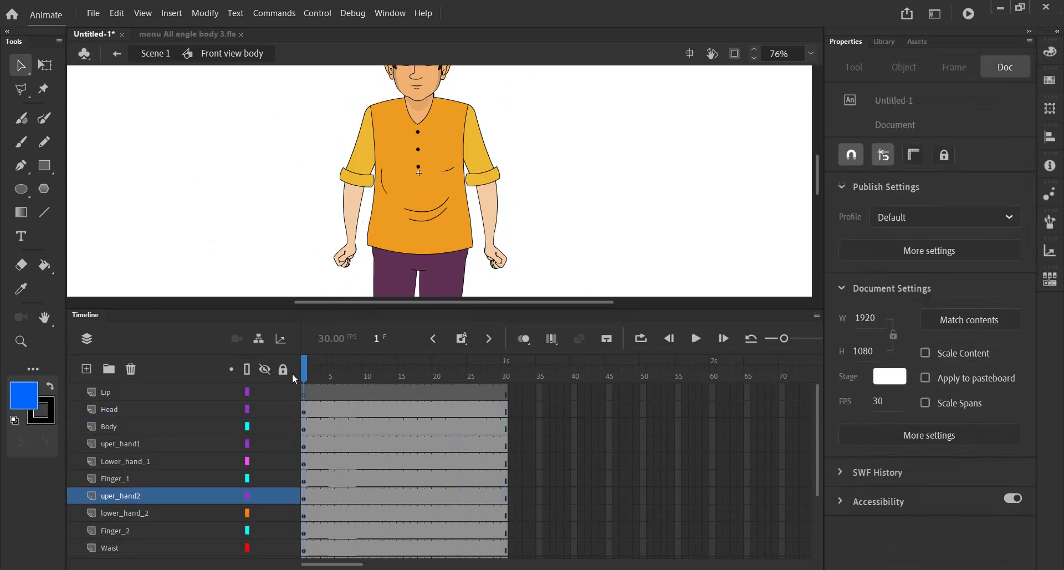
left_click_drag(304, 368, 366, 371)
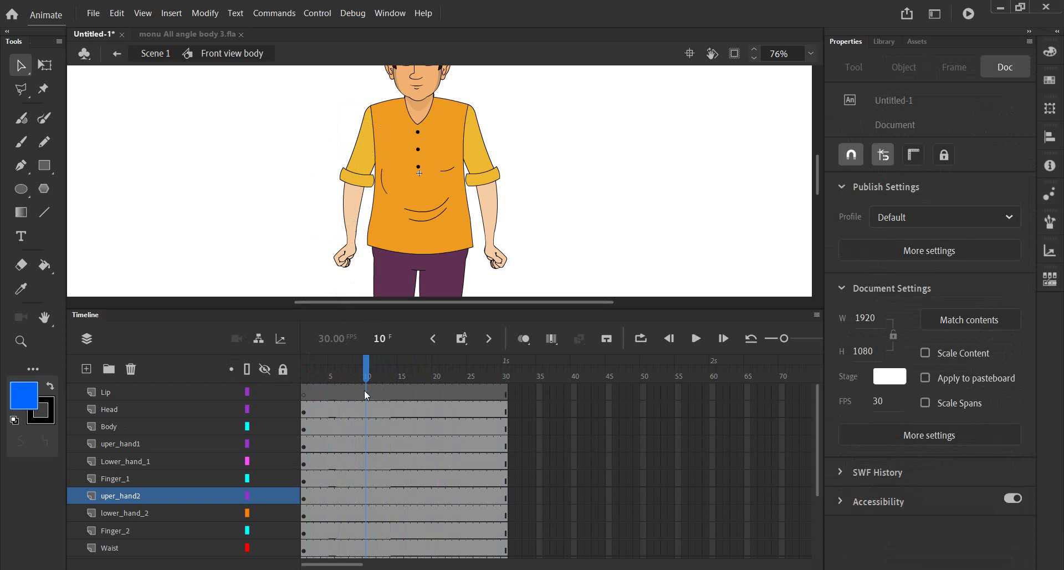
Swing the left arm outward using a shoulder pivot with Free Transform
left_click_drag(316, 143, 364, 267)
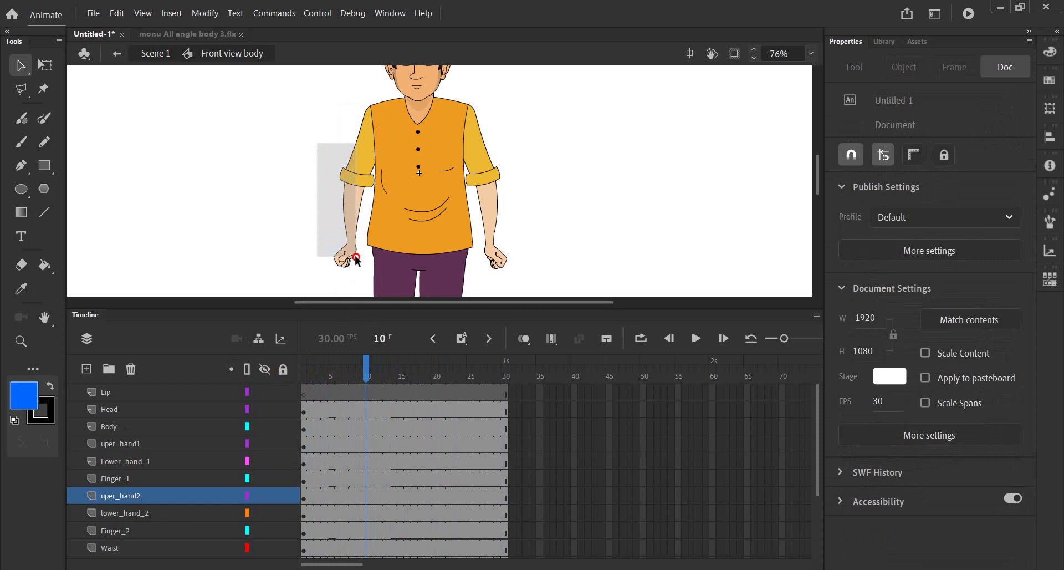
left_click(44, 64)
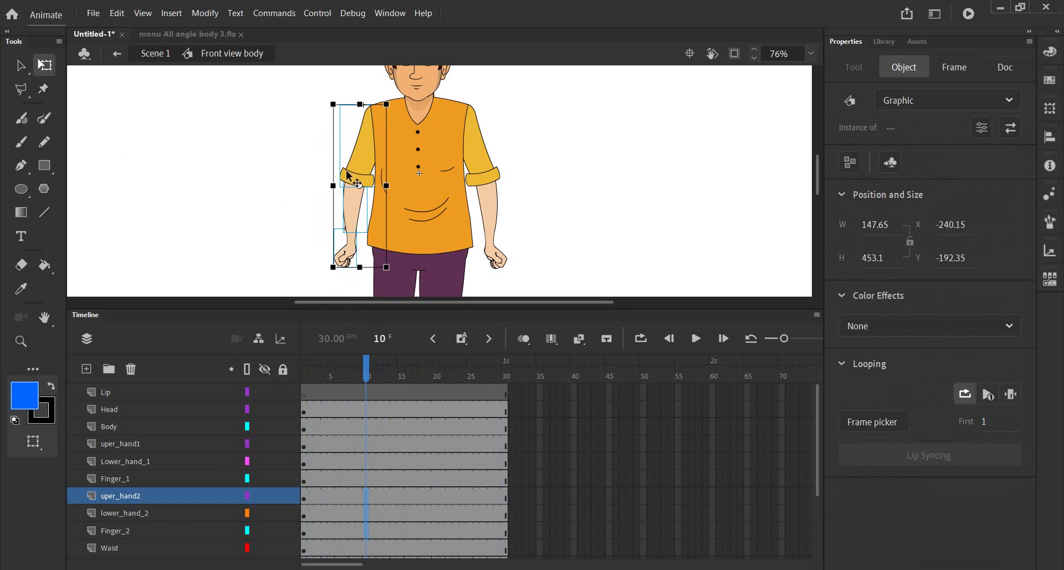
left_click_drag(361, 185, 370, 107)
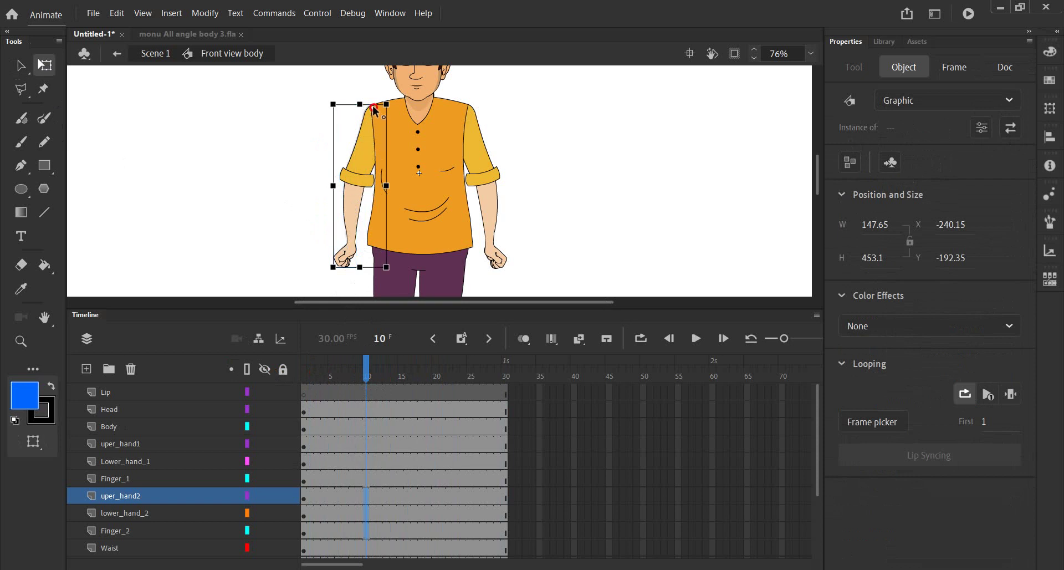
left_click_drag(331, 272, 248, 232)
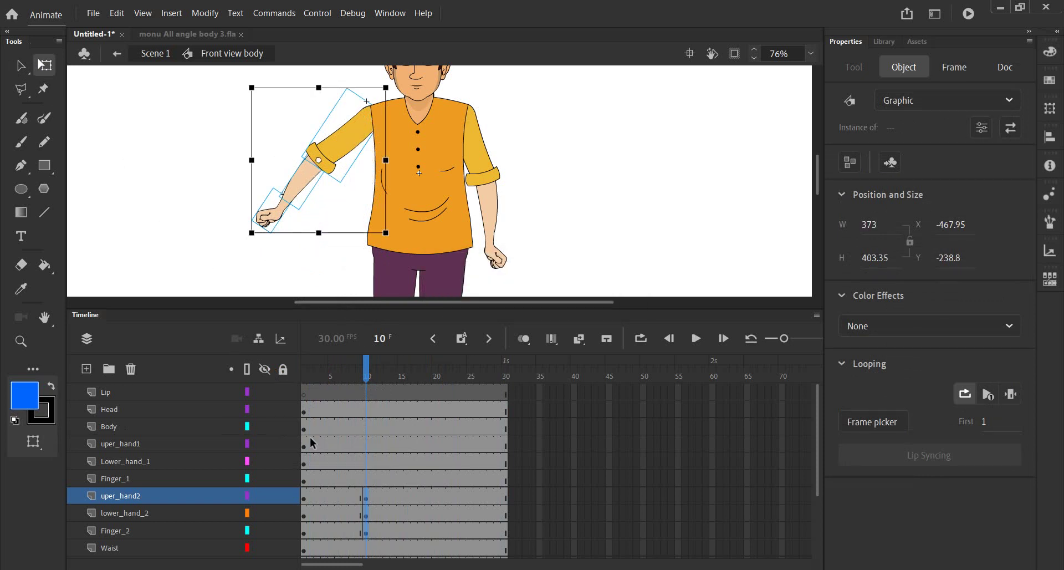
Create classic tweens on the uper_hand2, lower_hand_2 and Finger_2 frames and preview them
left_click_drag(324, 496, 347, 533)
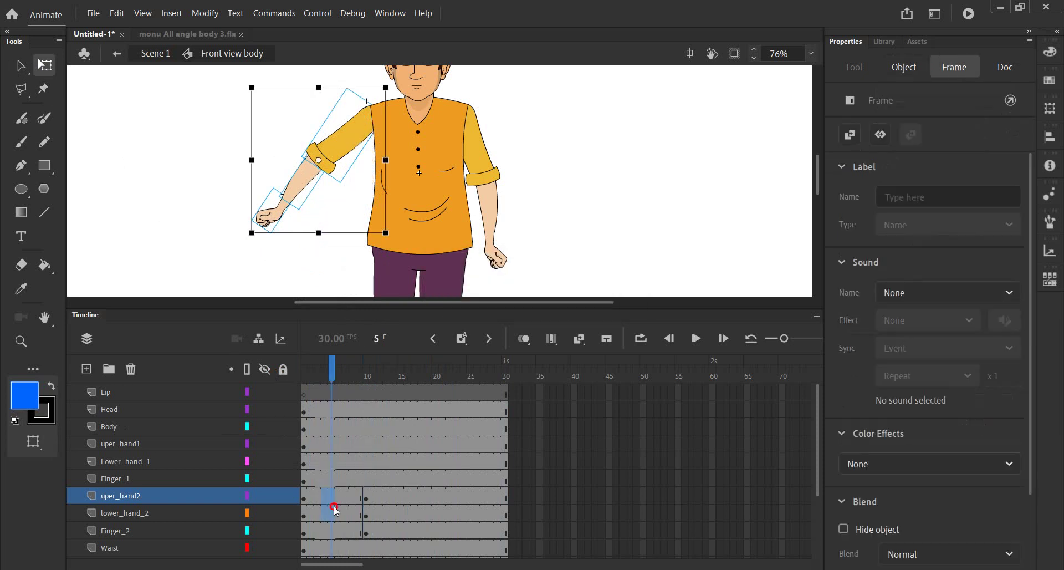
right_click(346, 532)
left_click(384, 145)
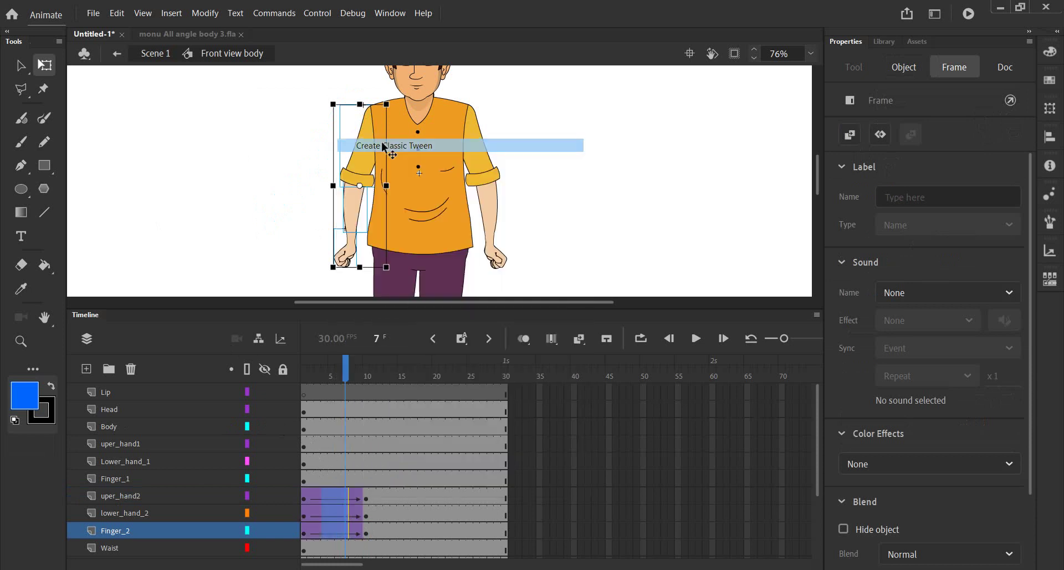
mouse_move(346, 378)
left_mouse_down()
mouse_move(305, 379)
mouse_move(365, 379)
mouse_move(309, 379)
mouse_move(370, 395)
left_mouse_up()
Play back the arm animation, then return to frame 10
left_click(350, 220)
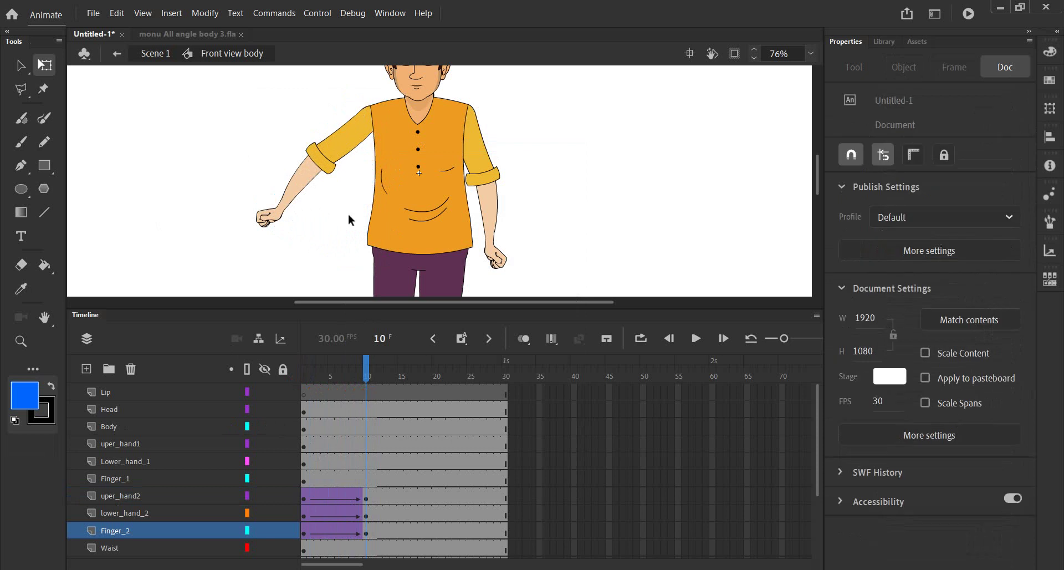
left_click(299, 178)
key("Return")
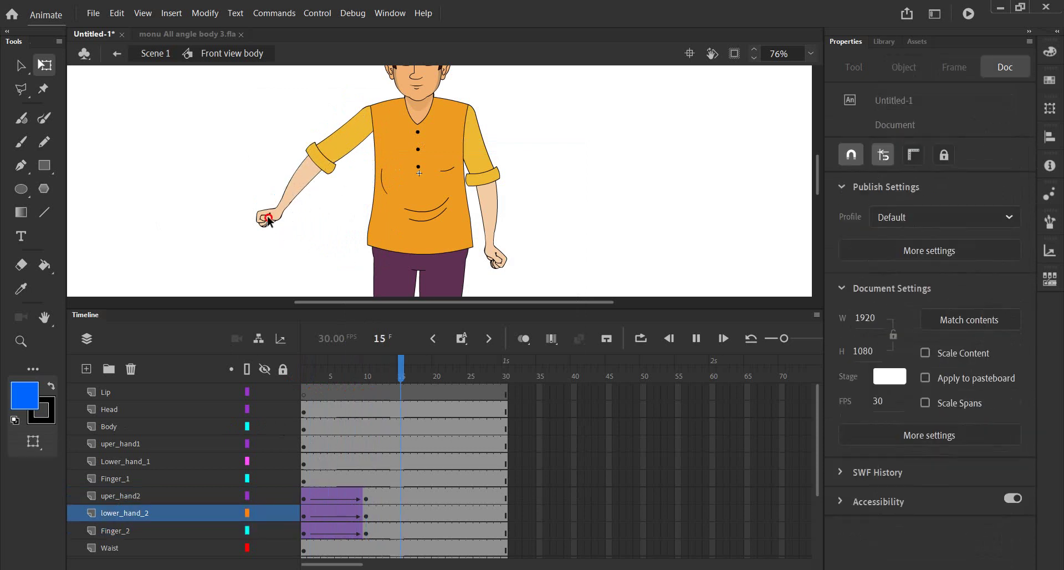
left_click(366, 376)
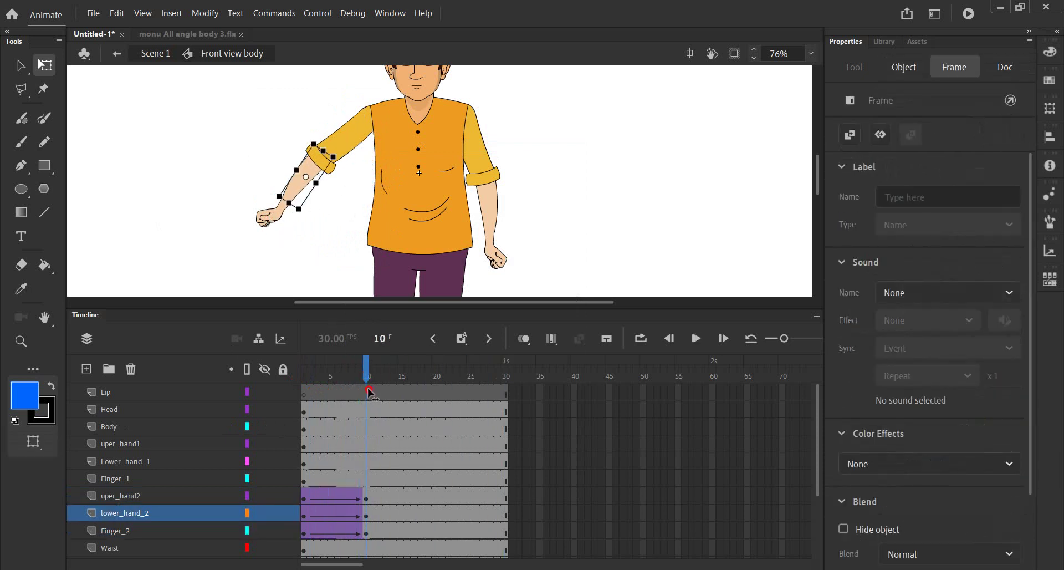
Bend the left forearm down around an elbow pivot, checking frames 1 and 8
left_click(282, 217)
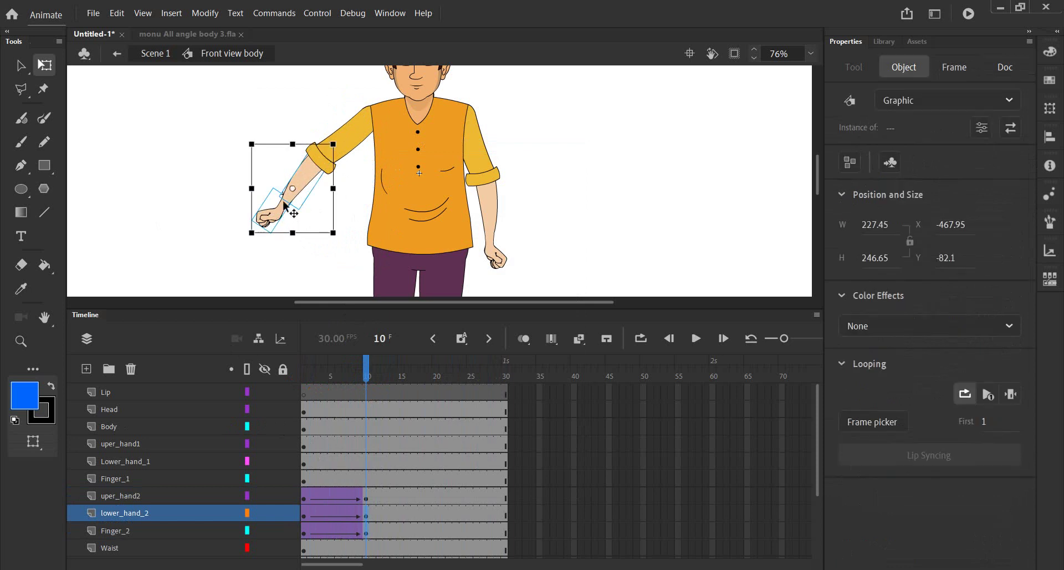
left_click_drag(314, 162, 321, 153)
left_click_drag(253, 236, 289, 256)
mouse_move(366, 366)
left_mouse_down()
mouse_move(272, 376)
mouse_move(359, 367)
mouse_move(305, 368)
mouse_move(361, 369)
mouse_move(369, 388)
left_mouse_up()
left_click(313, 366)
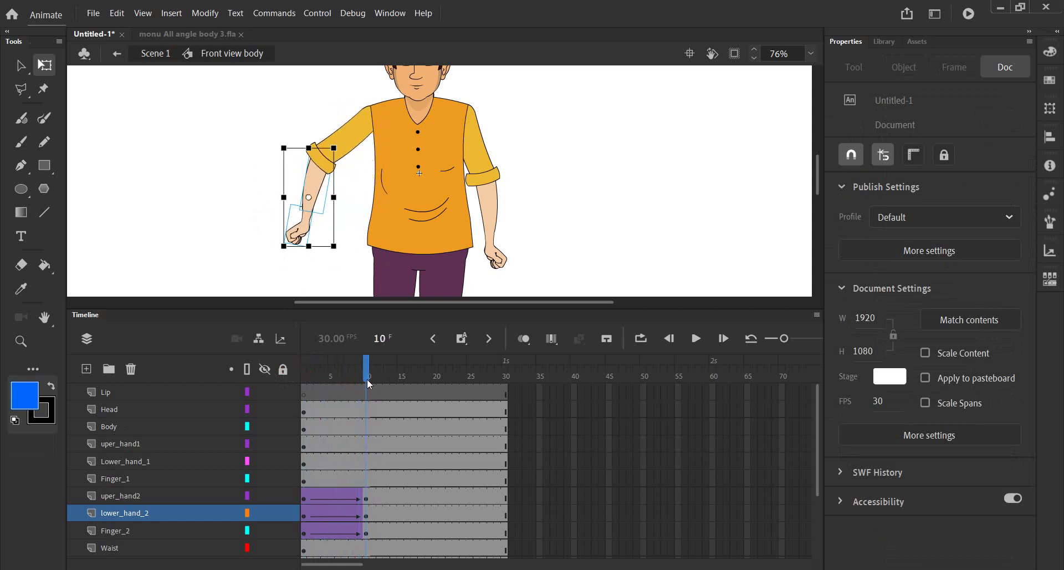
Nudge the whole left arm slightly right and reselect the uper_hand2 frame
left_click_drag(219, 99, 337, 241)
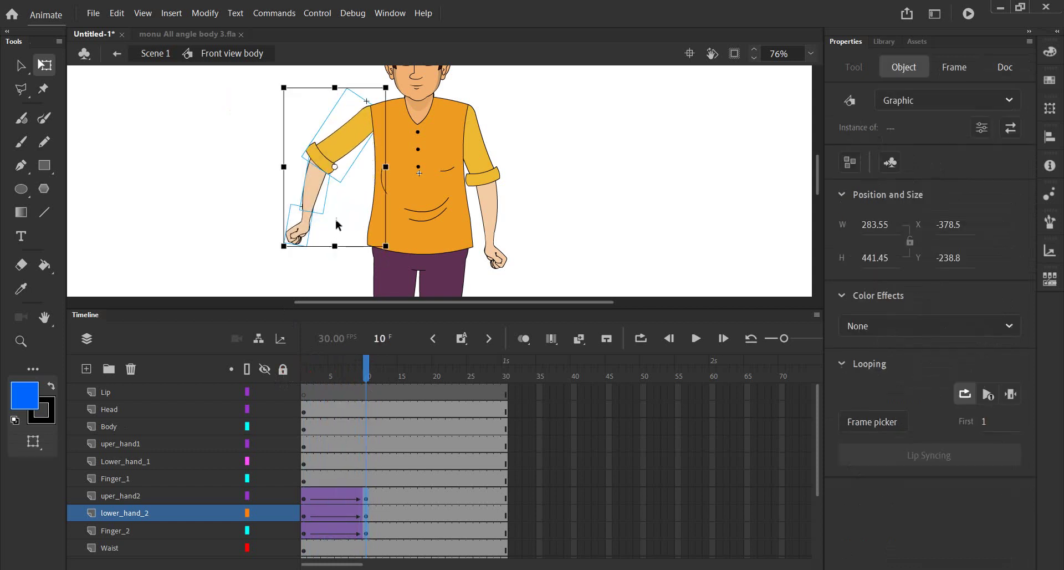
key("Right")
key("Right")
key("Right")
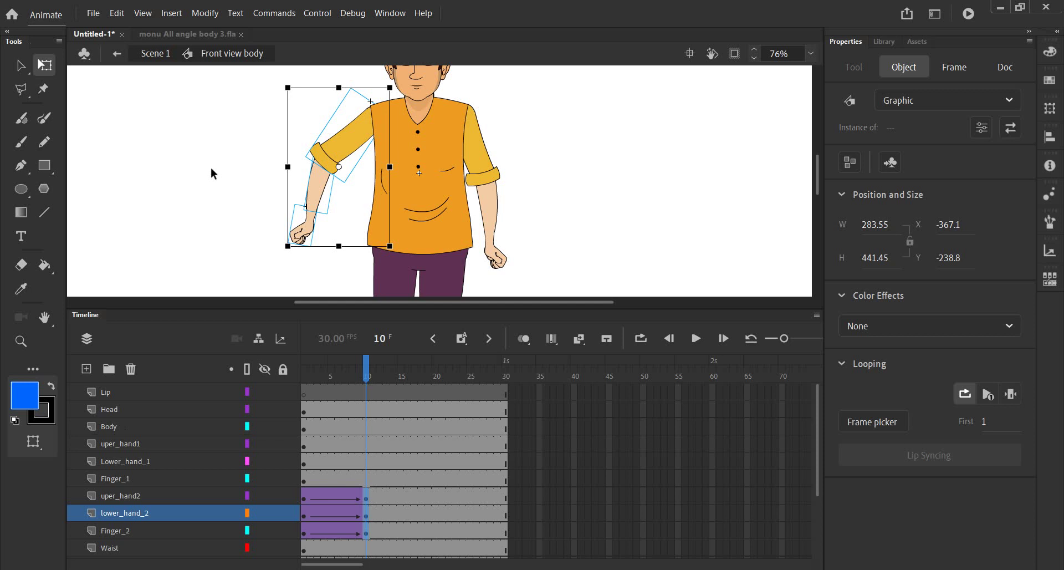
key("Up")
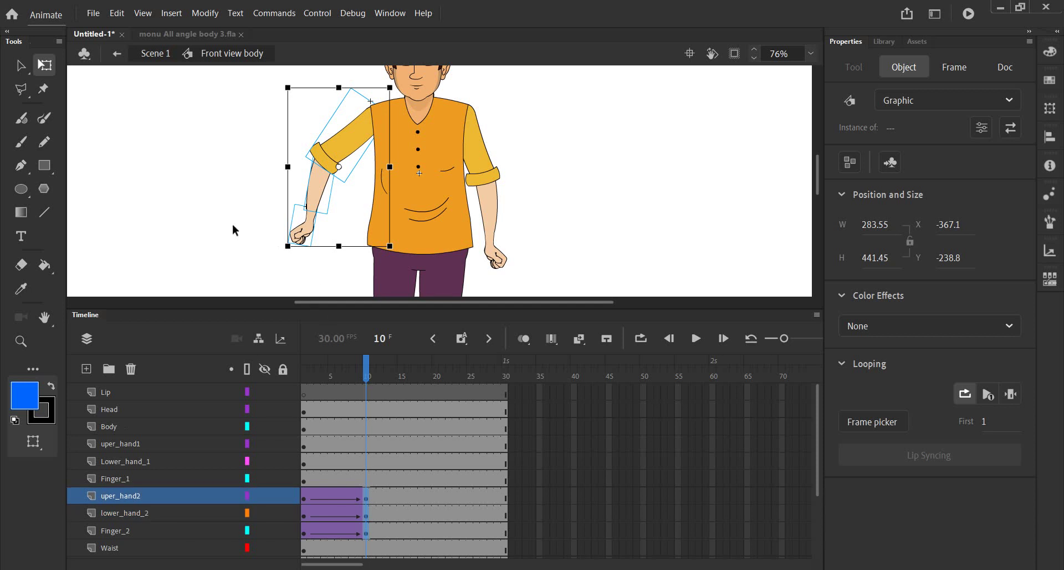
left_click(346, 370)
mouse_move(305, 377)
left_mouse_down()
mouse_move(366, 388)
mouse_move(309, 388)
mouse_move(366, 388)
left_mouse_up()
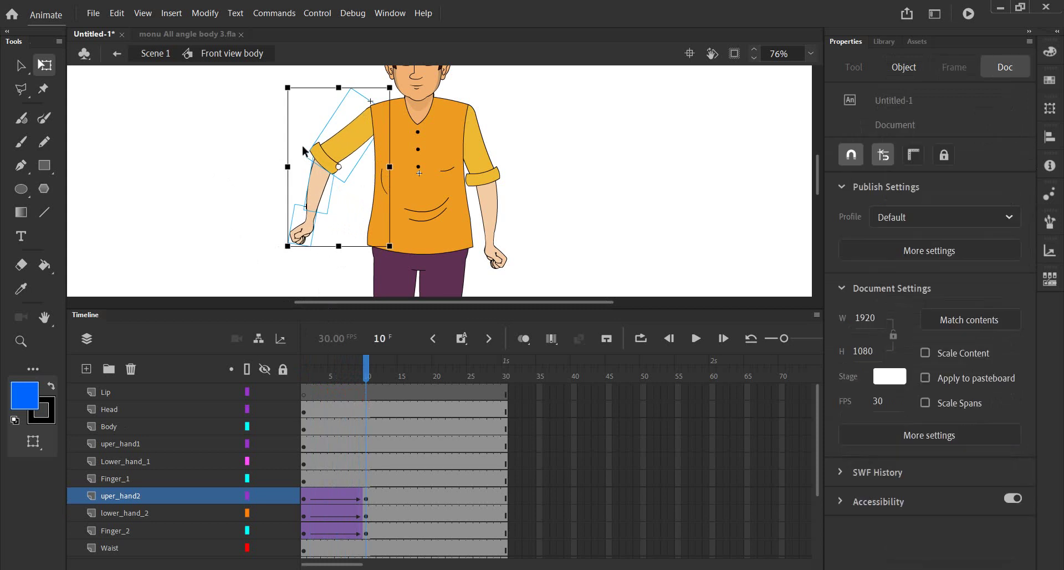
mouse_move(366, 371)
left_mouse_down()
mouse_move(305, 383)
mouse_move(342, 383)
mouse_move(364, 388)
mouse_move(322, 388)
mouse_move(365, 397)
left_mouse_up()
mouse_move(366, 372)
left_mouse_down()
mouse_move(309, 372)
mouse_move(366, 373)
left_mouse_up()
left_click_drag(371, 364, 304, 364)
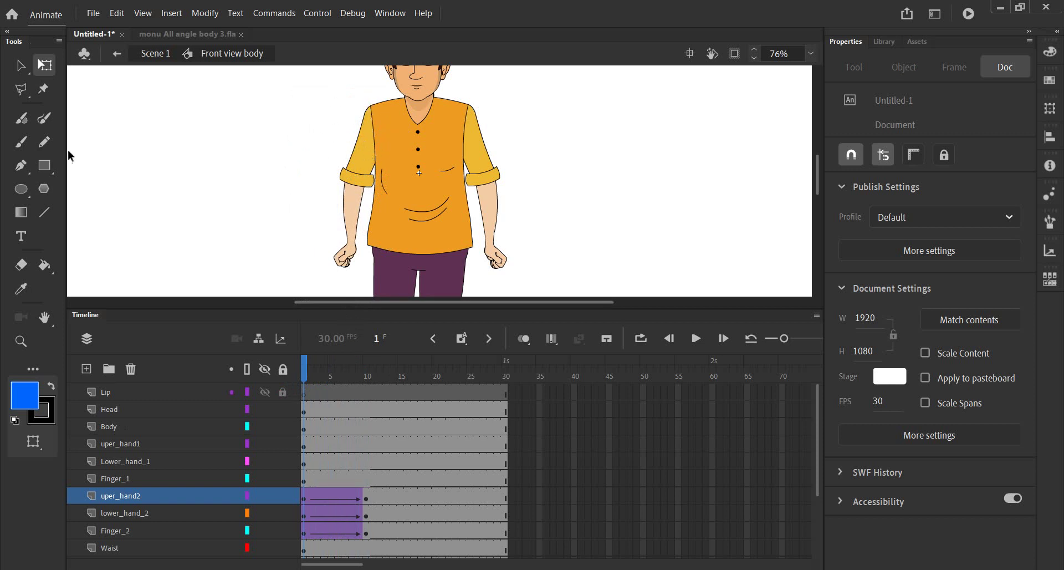
left_click(44, 166)
left_click_drag(175, 124, 206, 209)
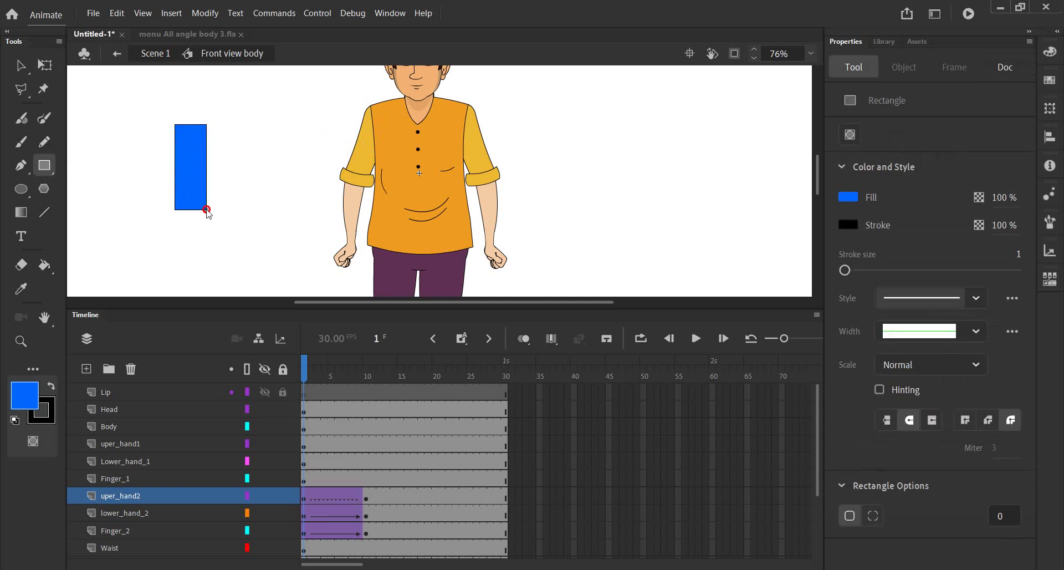
key("ctrl+z")
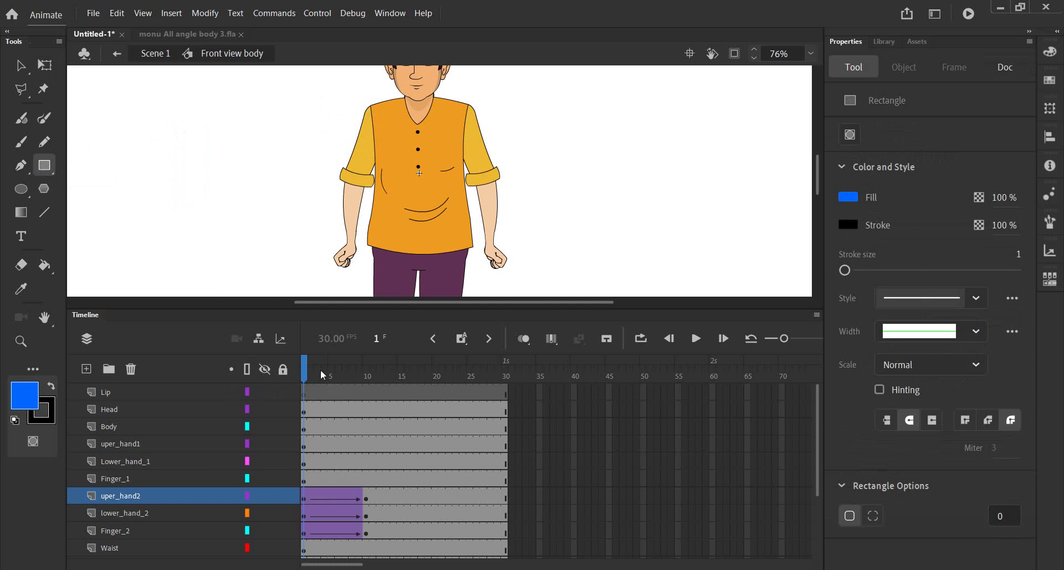
left_click(307, 370)
left_click_drag(306, 370, 304, 371)
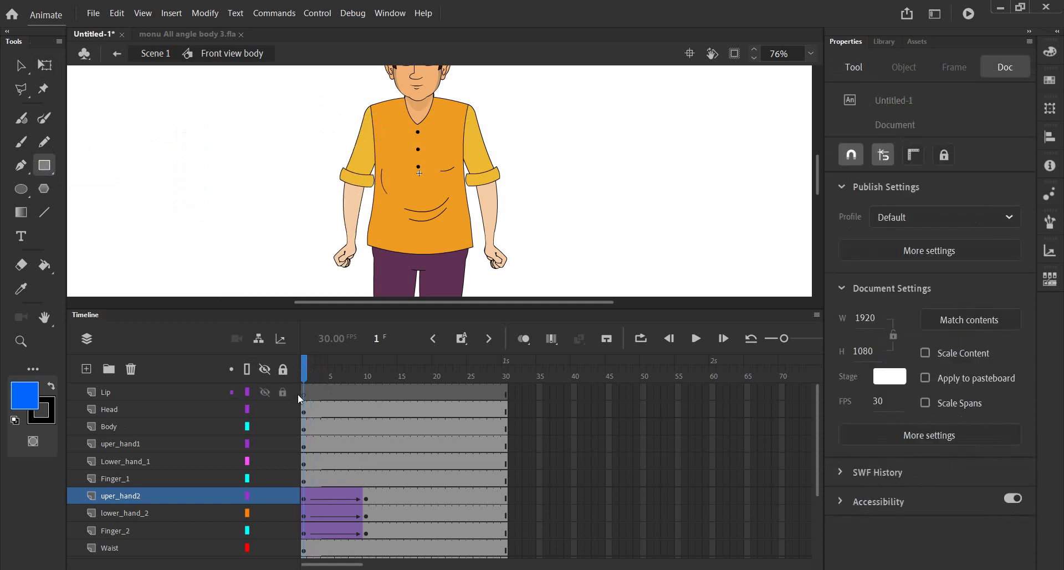
left_click(147, 393)
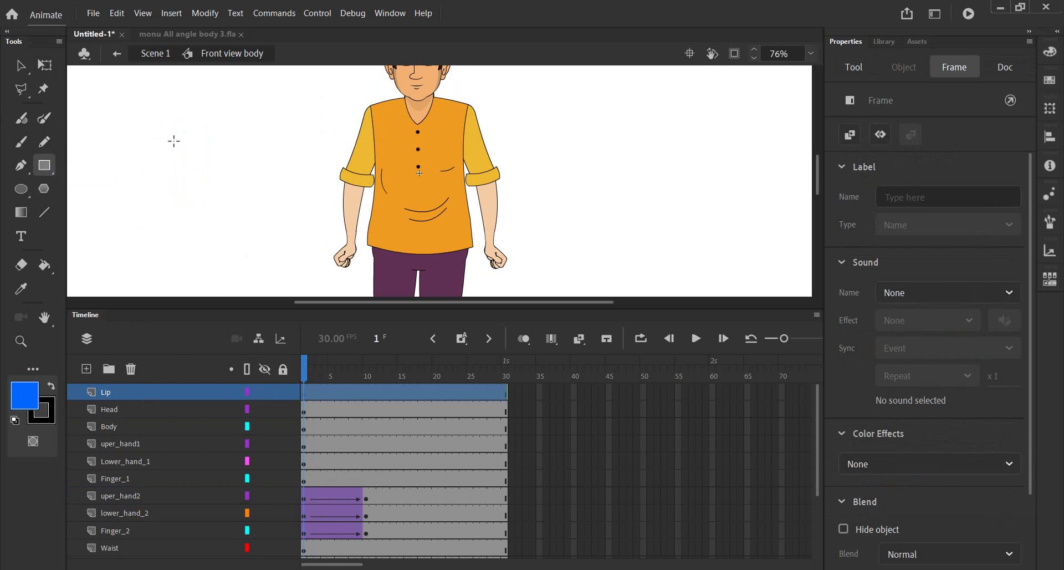
Draw a diagonal line left of the character with a 20-point stroke
left_click(45, 212)
left_click_drag(298, 132, 187, 205)
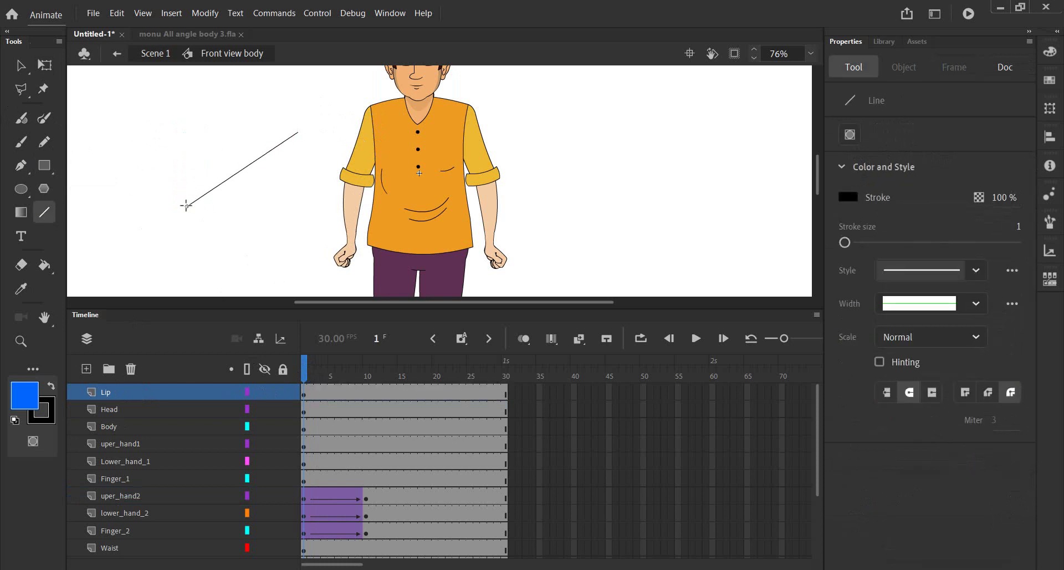
left_click(20, 65)
left_click(233, 174)
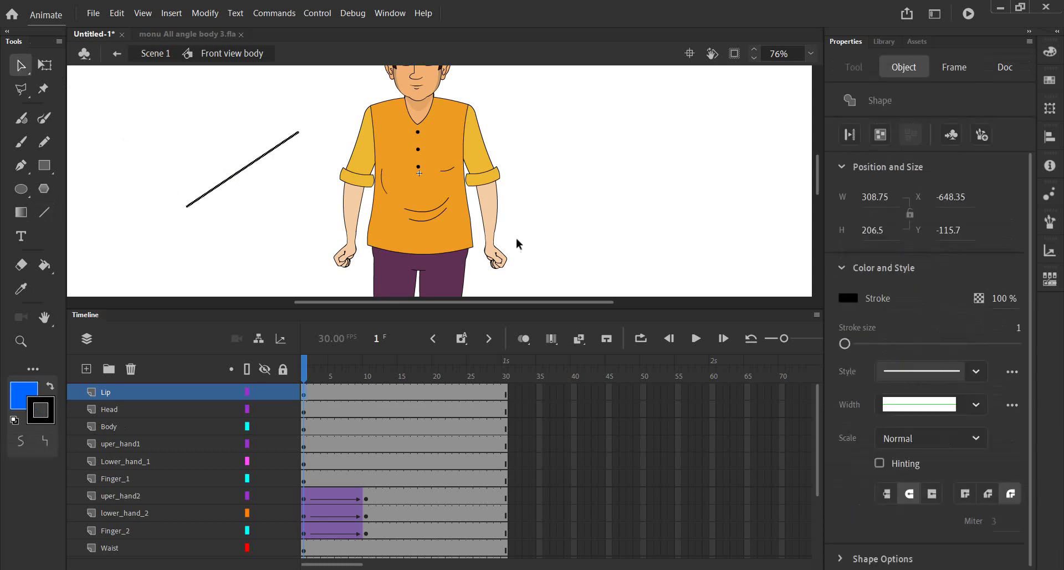
left_click(862, 344)
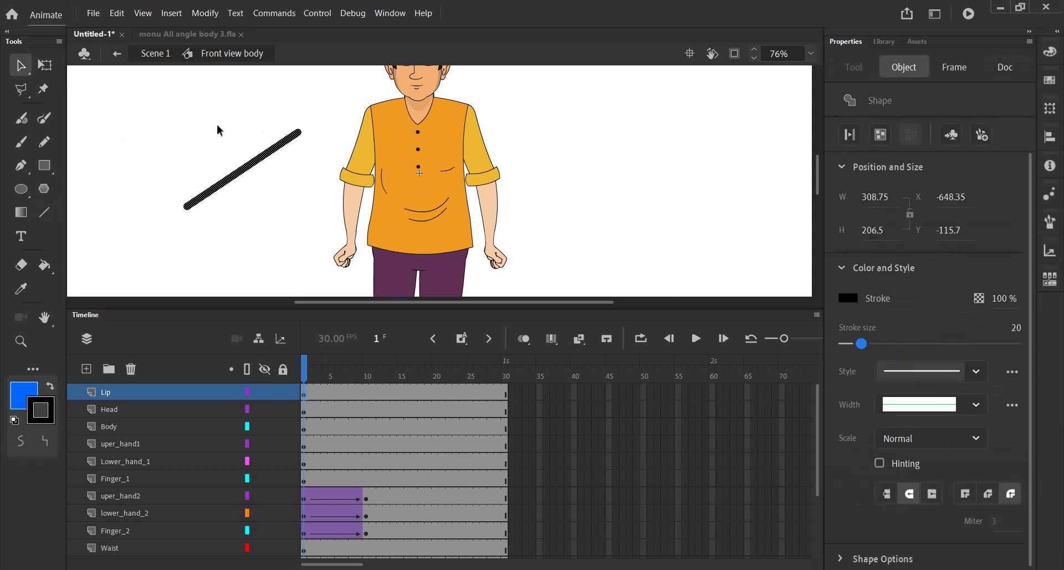
left_click(261, 120)
left_click(257, 168)
At frame 10, rotate the line to horizontal around its upper-right end
left_click_drag(316, 376, 368, 383)
left_click(311, 278)
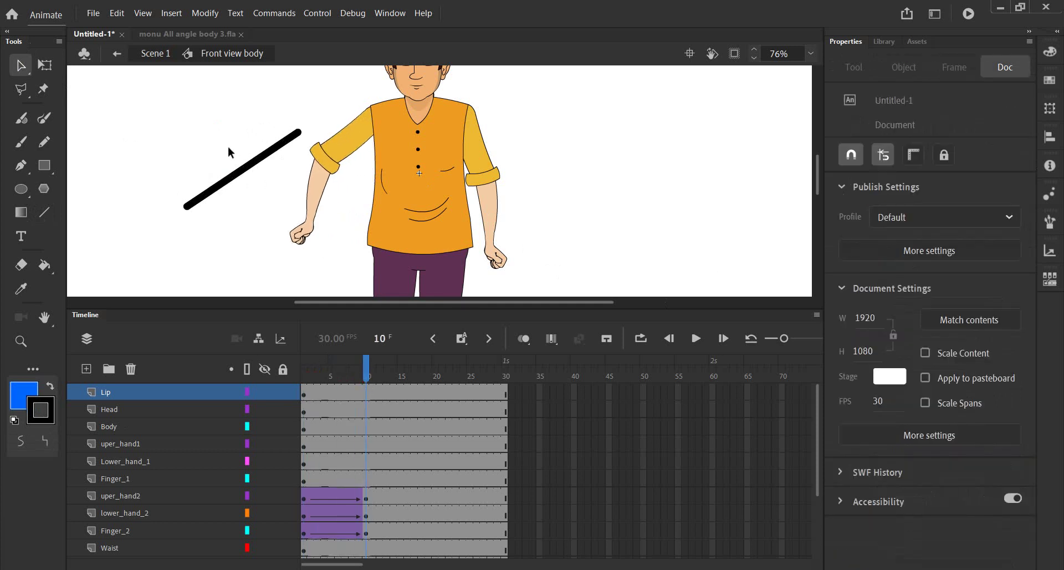
left_click(48, 67)
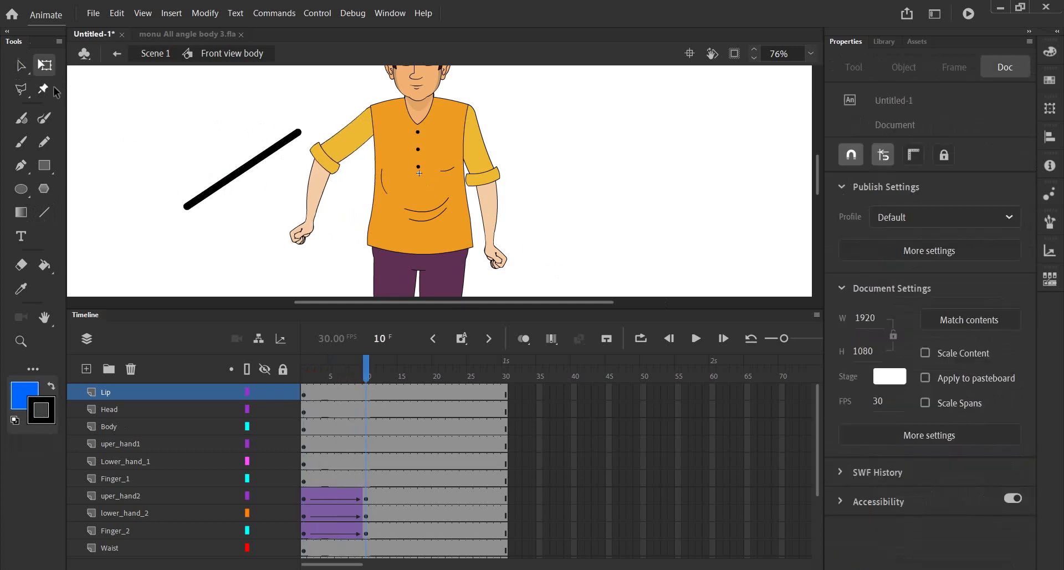
left_click(186, 206)
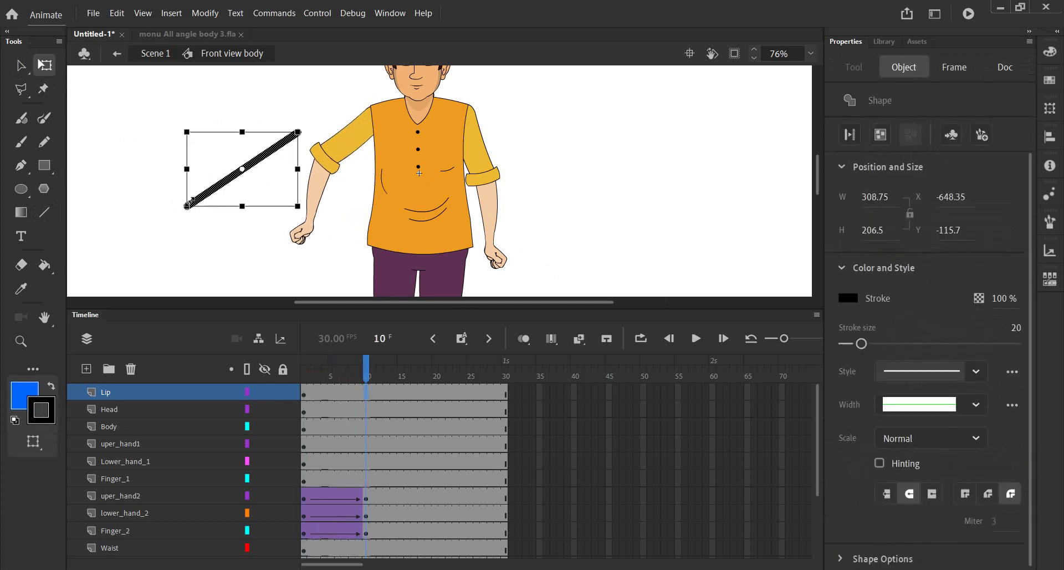
left_click(244, 169)
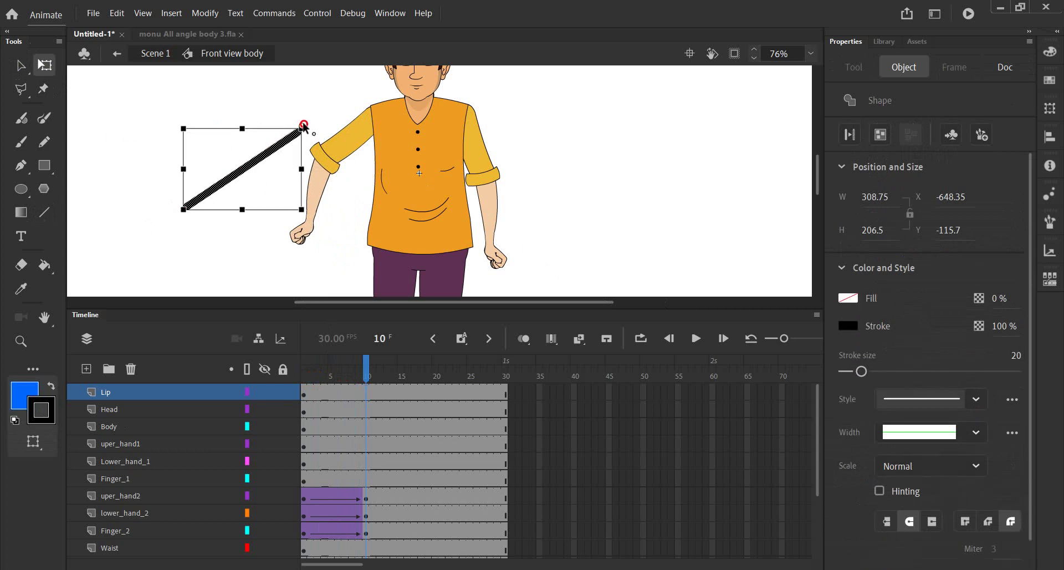
left_click_drag(183, 219, 150, 135)
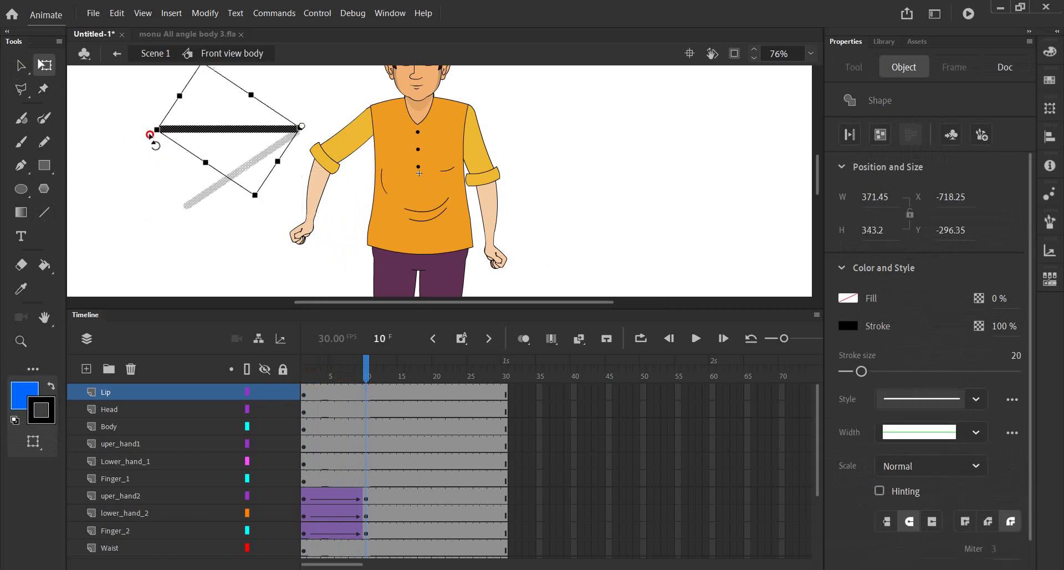
Add a shape tween to the Lip layer and show only that layer
right_click(331, 394)
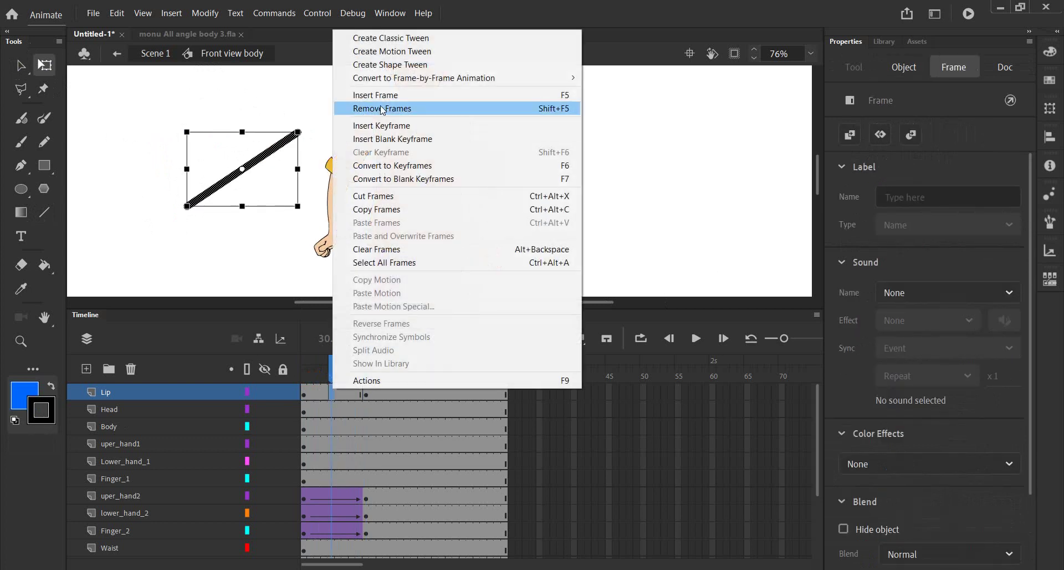
left_click(391, 65)
left_click_drag(332, 361, 252, 384)
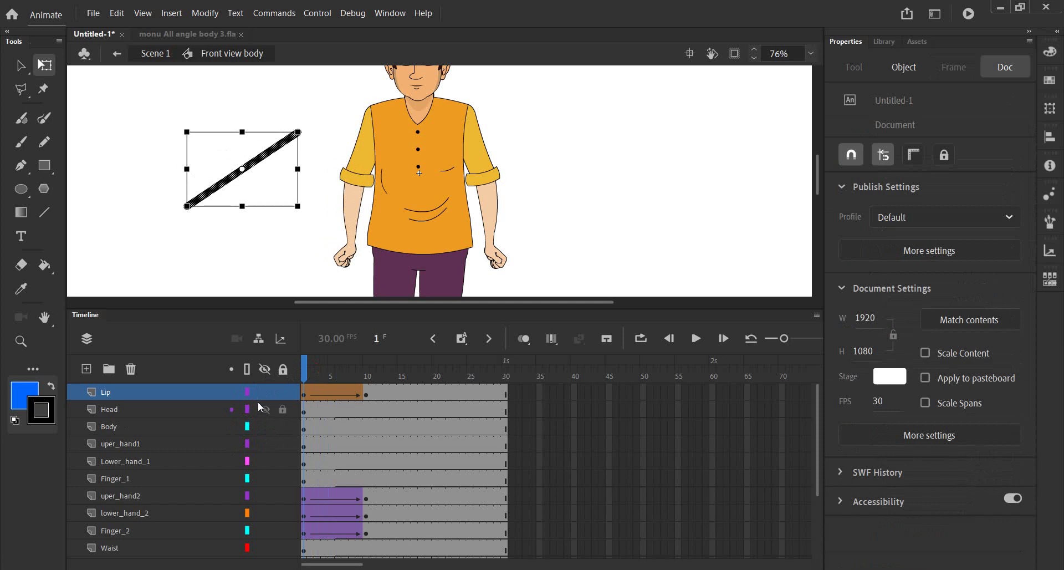
left_click(260, 379)
left_click(266, 392)
Preview the Lip line's tweened rotation from frame 1
left_click(139, 200)
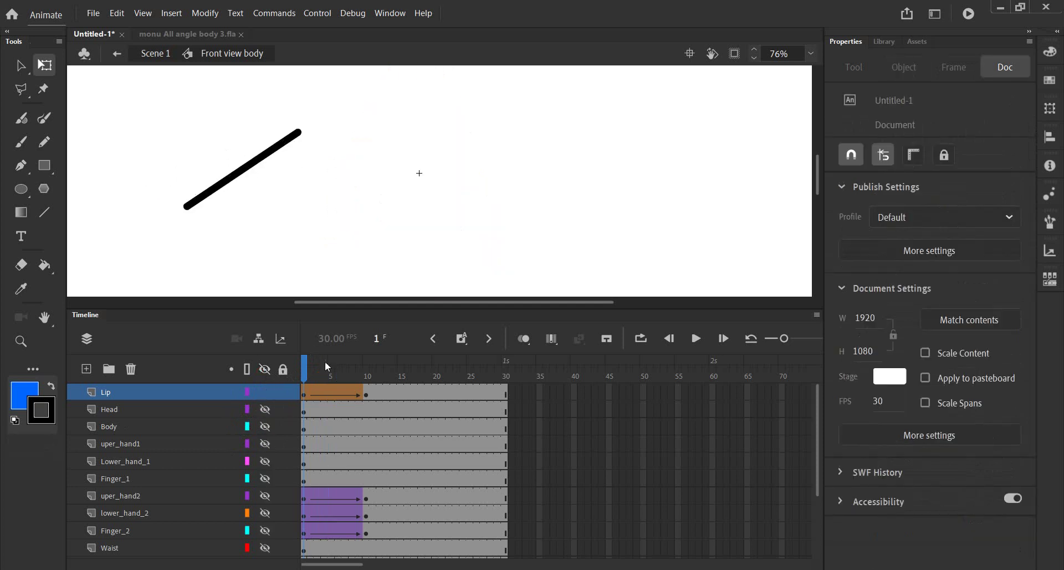
mouse_move(308, 367)
left_mouse_down()
mouse_move(365, 379)
mouse_move(368, 393)
left_mouse_up()
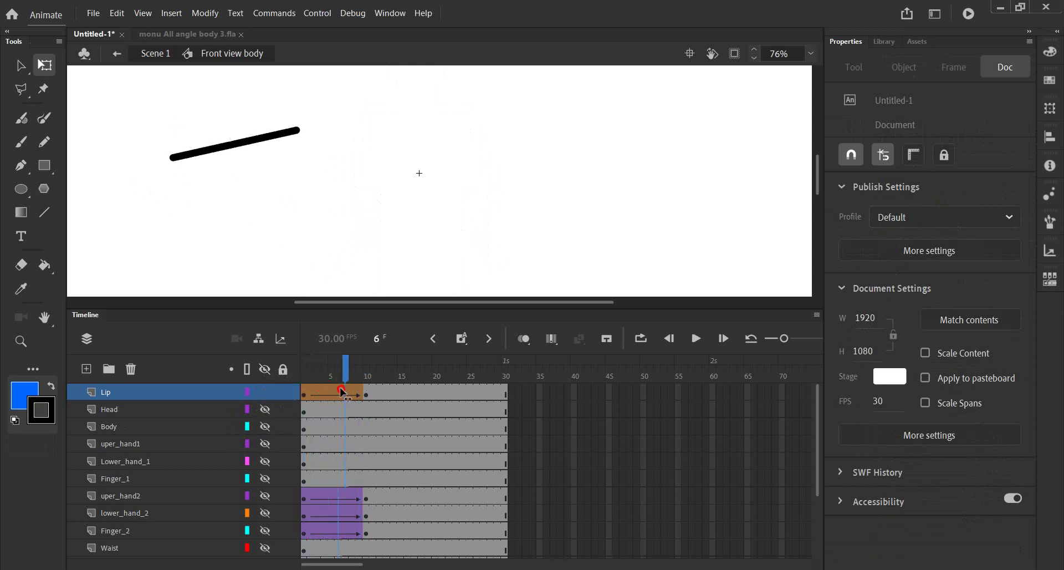
left_click_drag(366, 380, 303, 380)
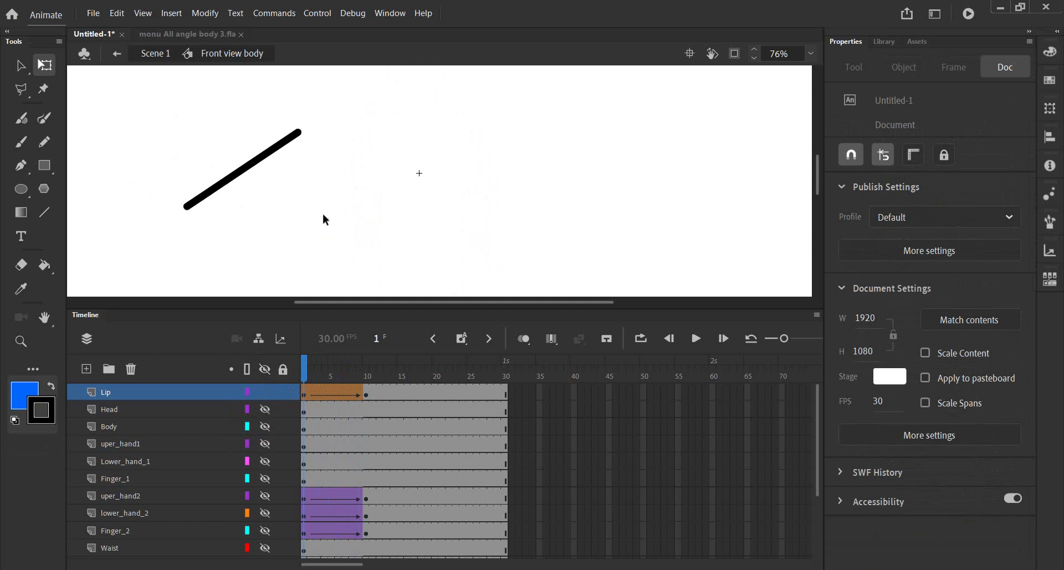
mouse_move(312, 368)
left_mouse_down()
mouse_move(370, 387)
mouse_move(305, 391)
left_mouse_up()
Shorten the lip stroke from its left end at frame 10 and preview it
left_click(366, 380)
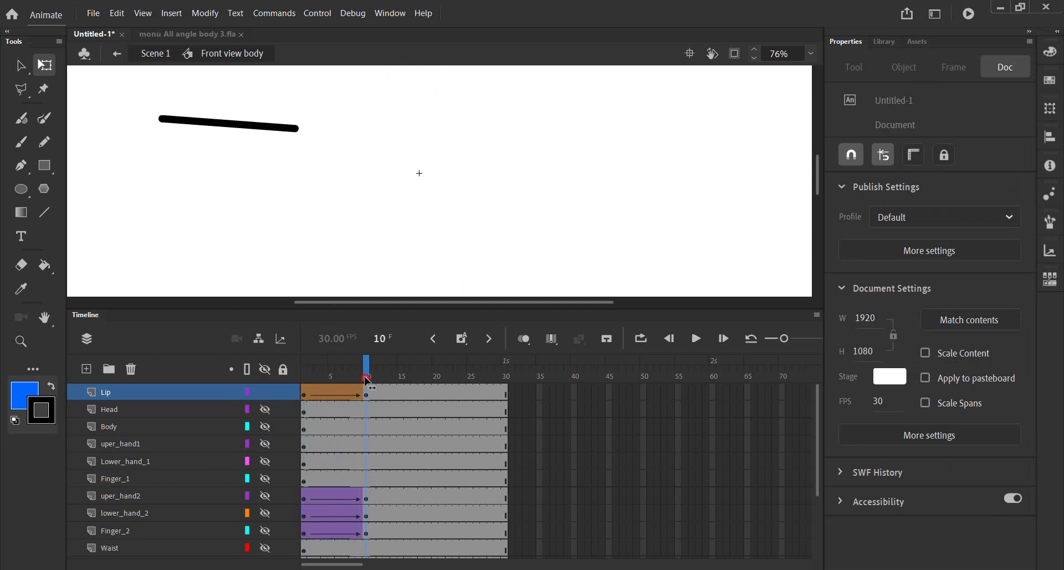
left_click(190, 123)
left_click_drag(229, 123, 296, 128)
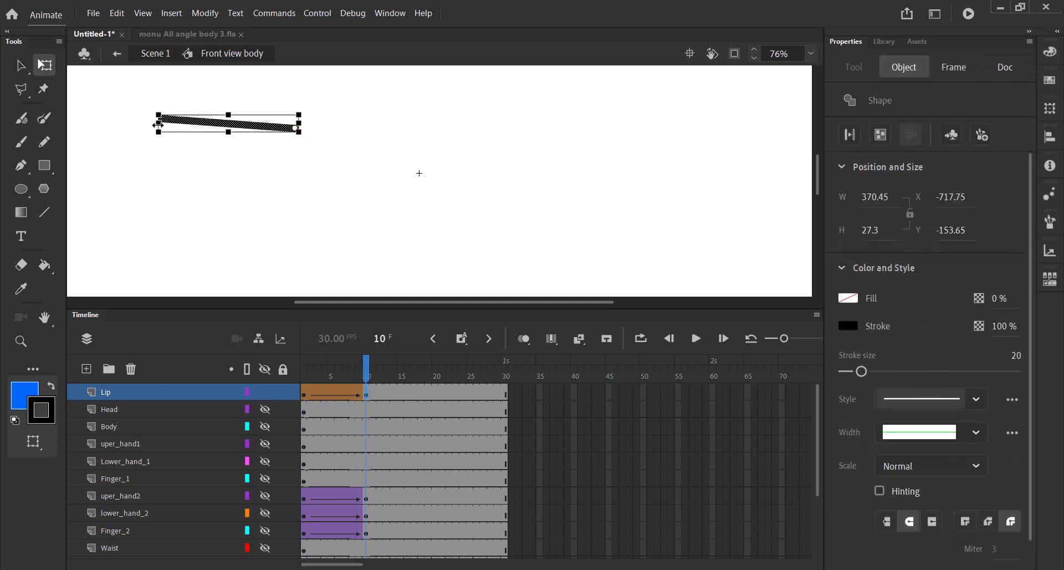
left_click_drag(158, 133, 241, 134)
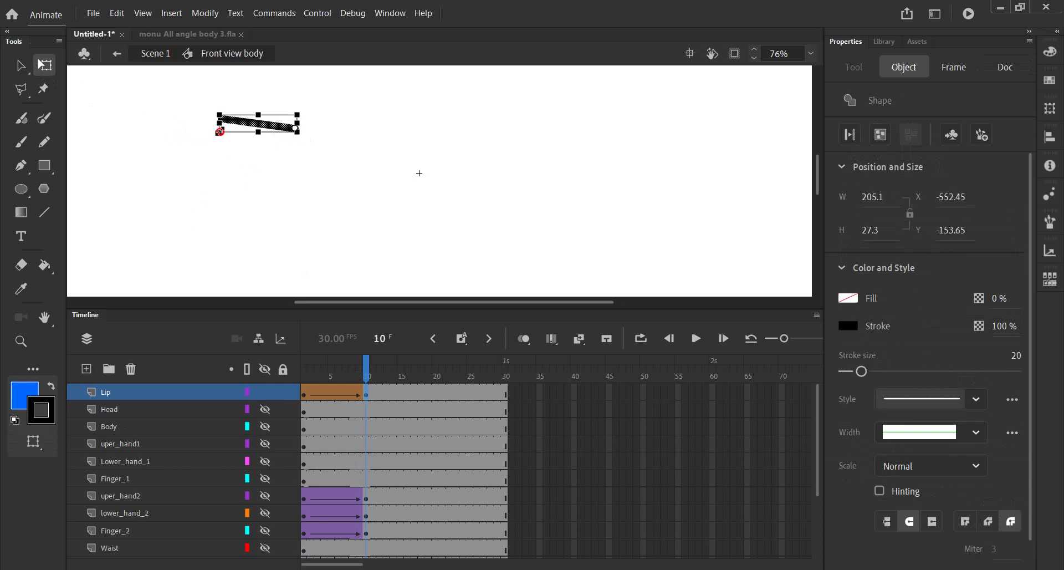
left_click_drag(366, 364, 307, 384)
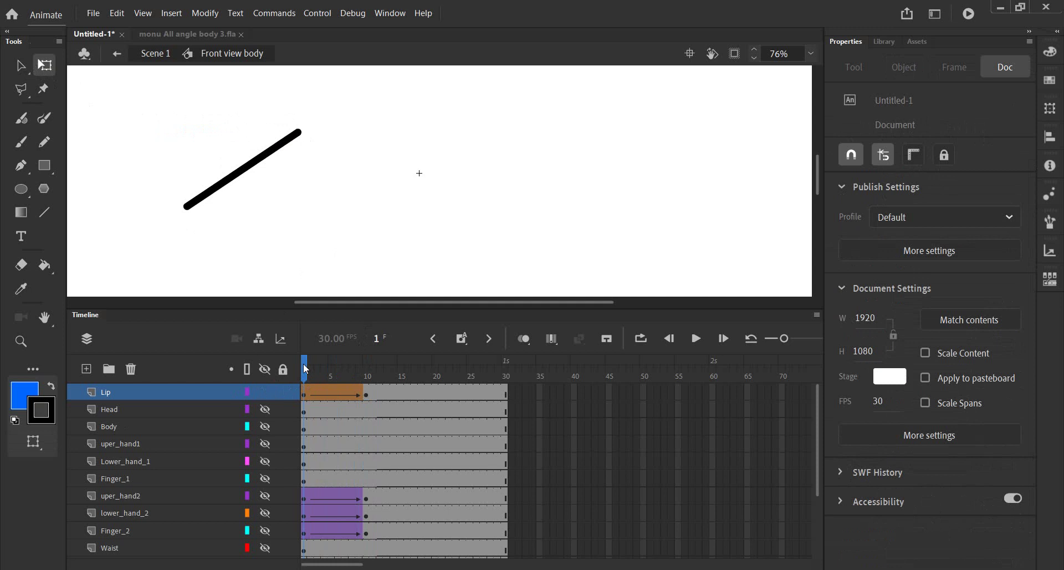
mouse_move(305, 368)
left_mouse_down()
mouse_move(379, 375)
mouse_move(304, 374)
mouse_move(359, 375)
mouse_move(290, 389)
mouse_move(366, 375)
mouse_move(290, 393)
left_mouse_up()
Delete the Lip layer and select frames 30 and 20 on _34_angle
left_click(132, 369)
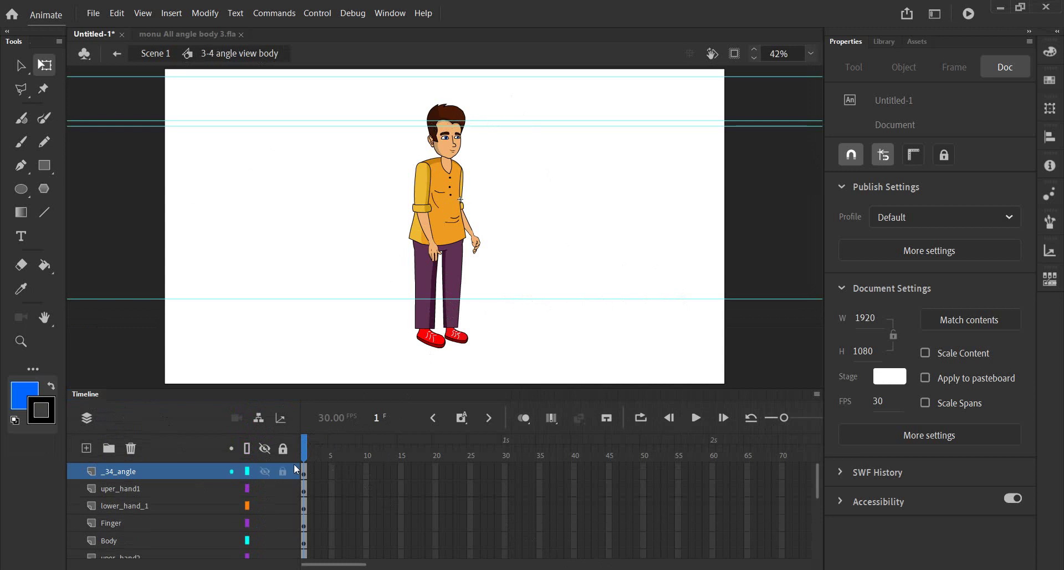
left_click(505, 472)
scroll(509, 494, "down", 2)
scroll(515, 542, "up", 2)
left_click(436, 471)
Scroll the timeline and try selecting frames 13 and 30 across layers
left_click_drag(485, 391, 483, 359)
scroll(500, 455, "down", 3)
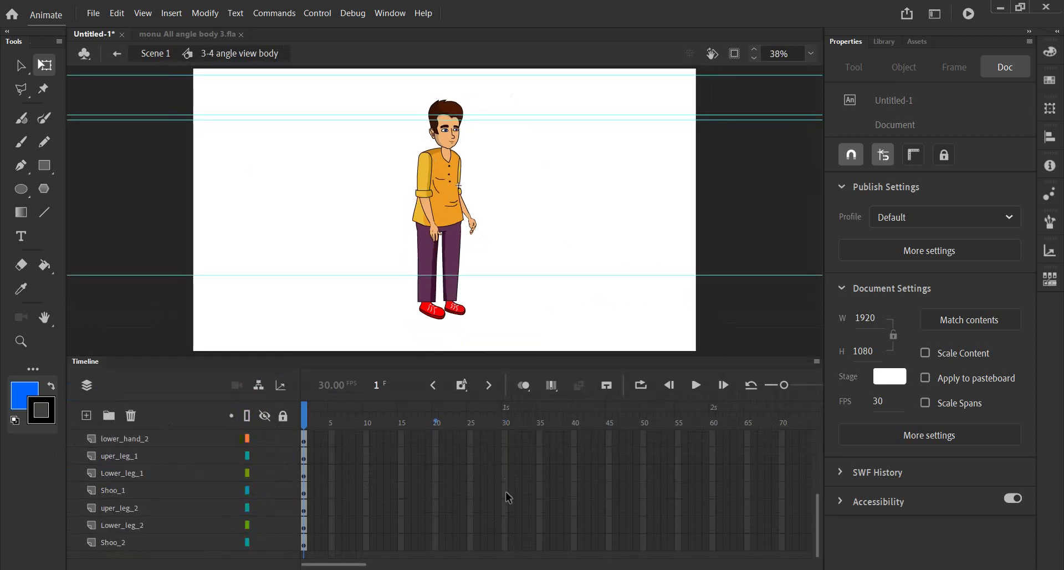
scroll(505, 491, "up", 3)
scroll(818, 460, "down", 3)
scroll(743, 434, "up", 3)
scroll(461, 484, "down", 2)
scroll(461, 484, "up", 2)
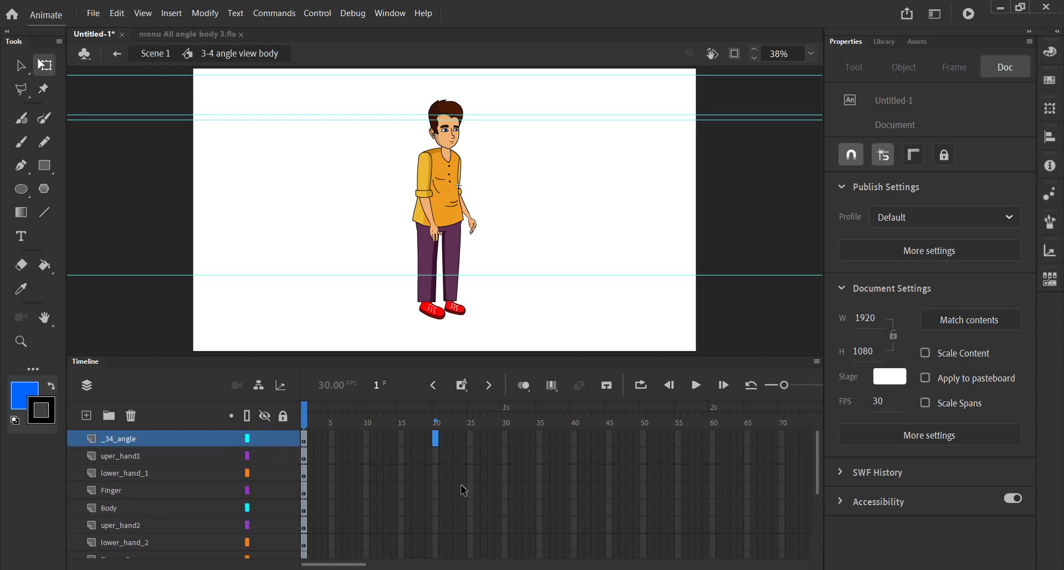
left_click(387, 490)
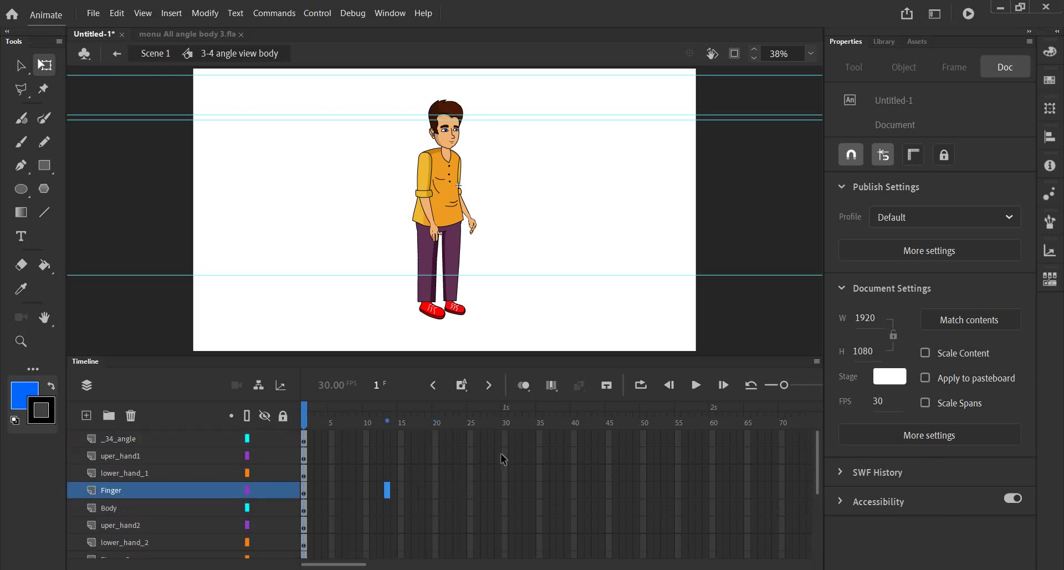
left_click(505, 439)
left_click_drag(505, 456, 504, 566)
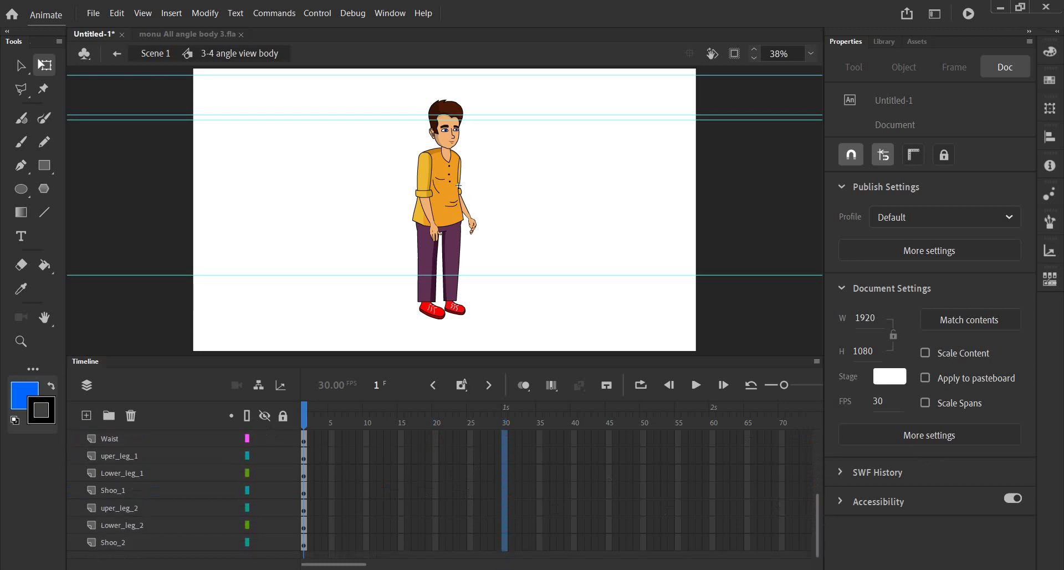
left_click(443, 490)
Reselect frame 30 on the _34_angle and Finger layers
scroll(448, 490, "up", 5)
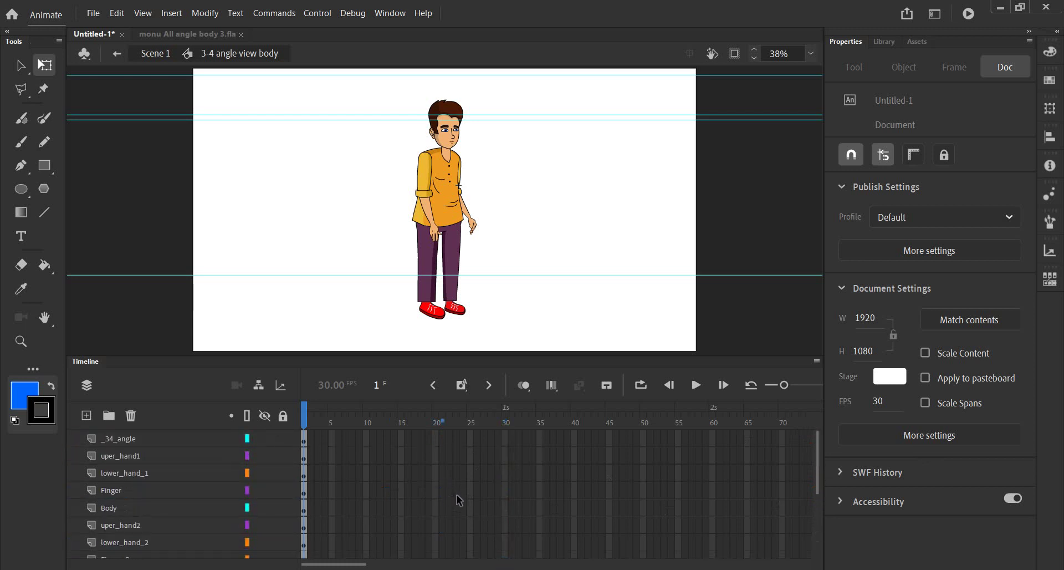
left_click(506, 439)
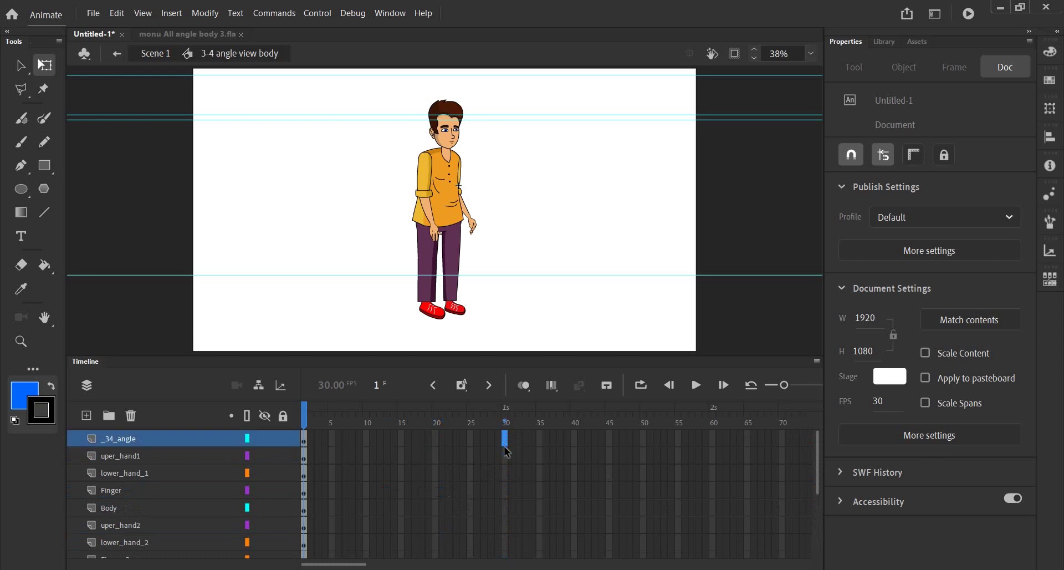
scroll(505, 492, "down", 5)
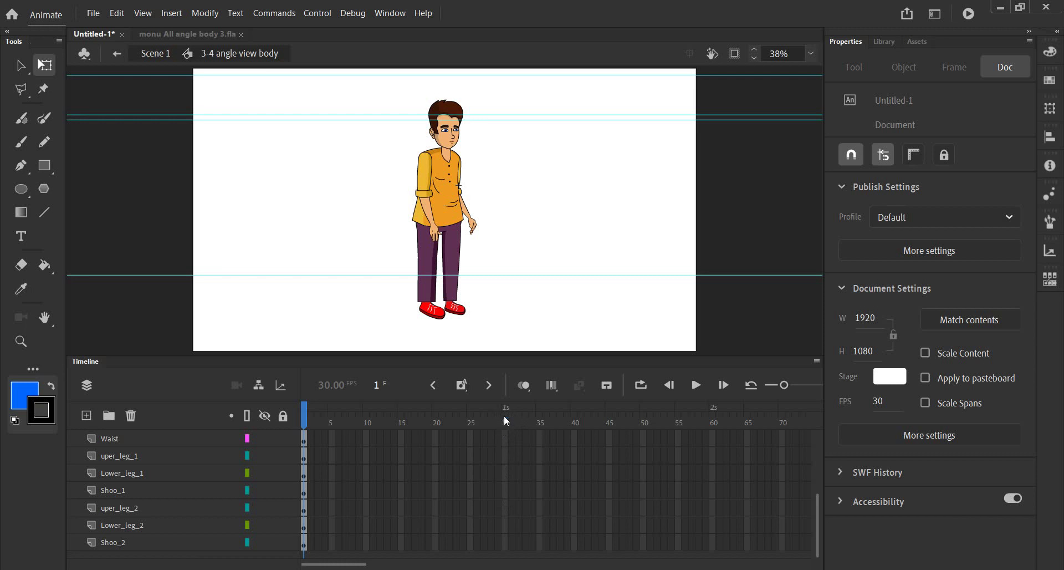
scroll(504, 421, "up", 5)
left_click(504, 439)
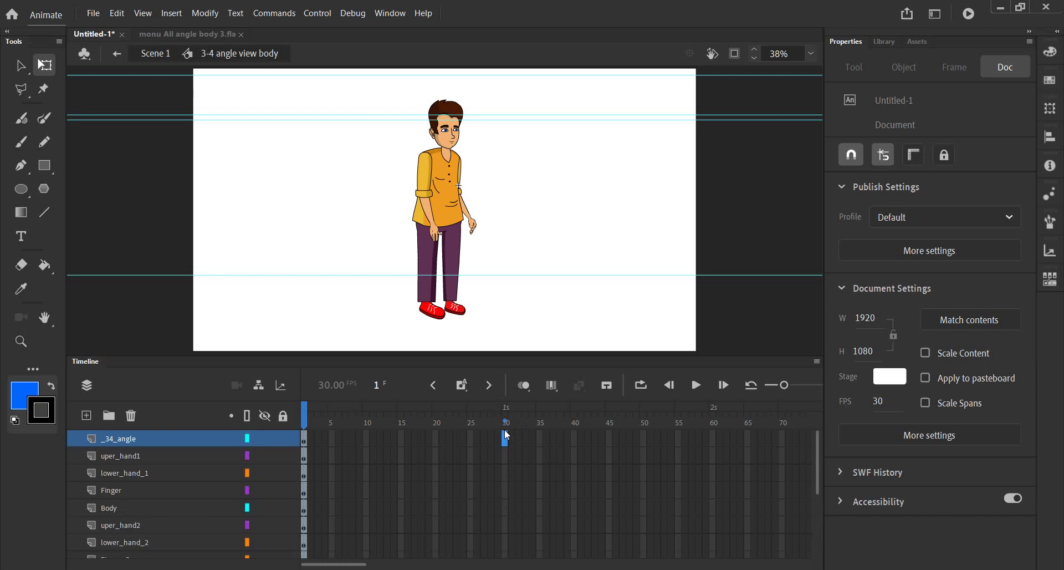
left_click(504, 491)
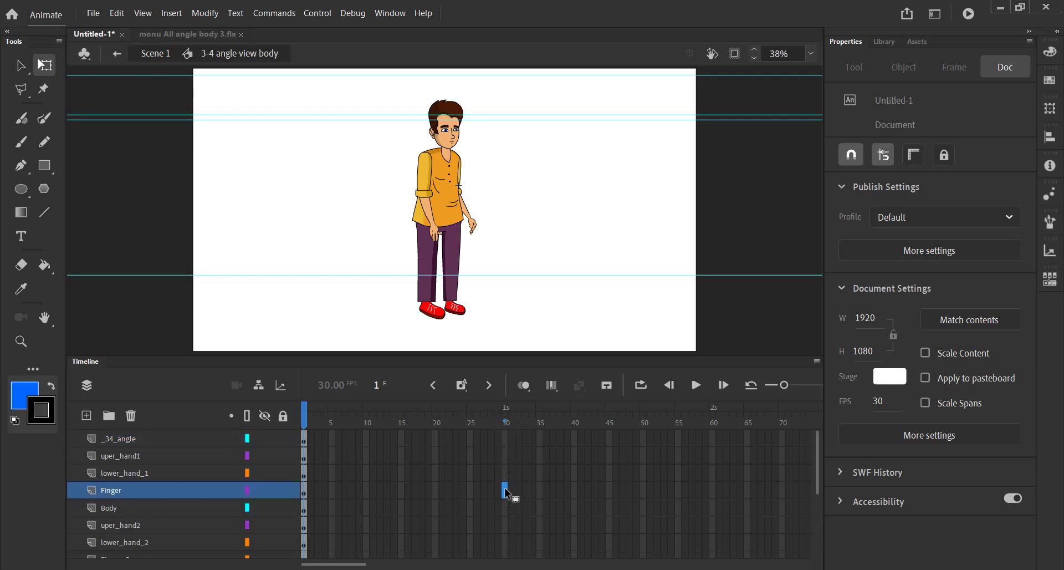
Insert frames at frame 30 on all layers from _34_angle to Shoo_2
left_click(504, 438)
scroll(518, 530, "down", 3)
scroll(515, 531, "down", 3)
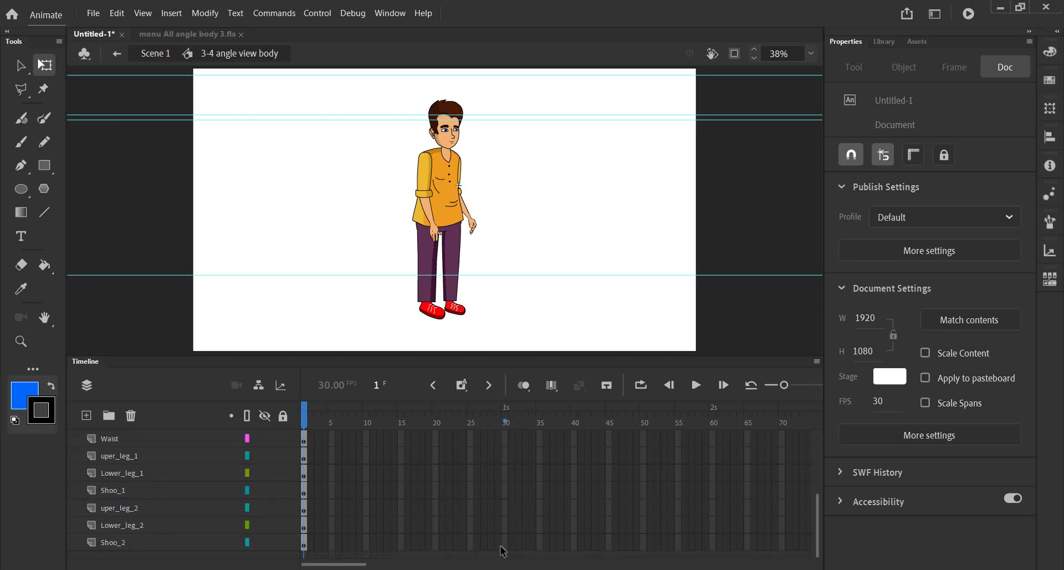
left_click(504, 545, "shift")
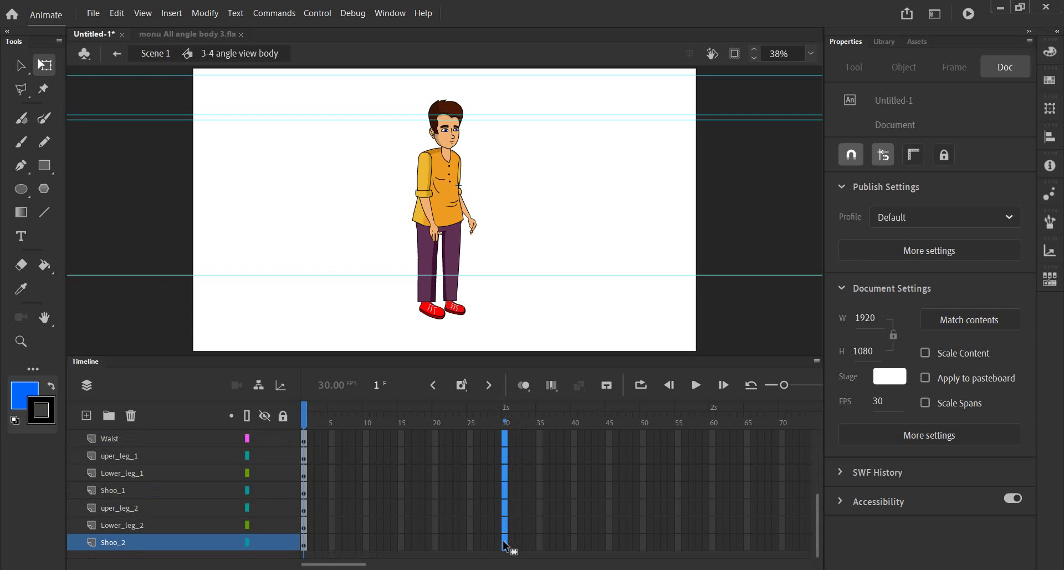
right_click(504, 541)
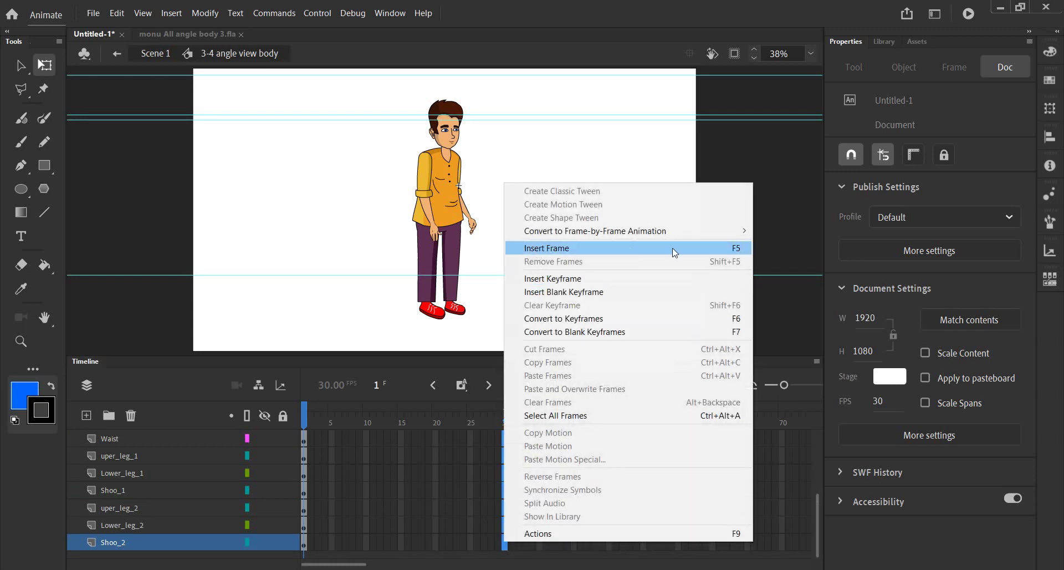
left_click(735, 248)
Scrub back through the timeline and park the playhead at frame 10
scroll(425, 510, "up", 5)
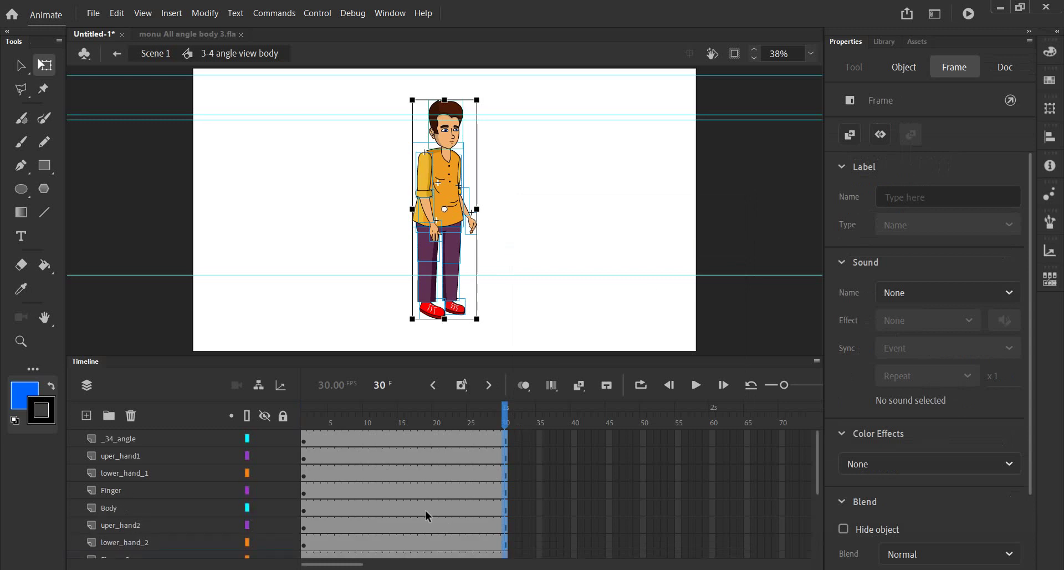
left_click(345, 257)
mouse_move(357, 438)
left_mouse_down()
mouse_move(455, 438)
mouse_move(317, 443)
left_mouse_up()
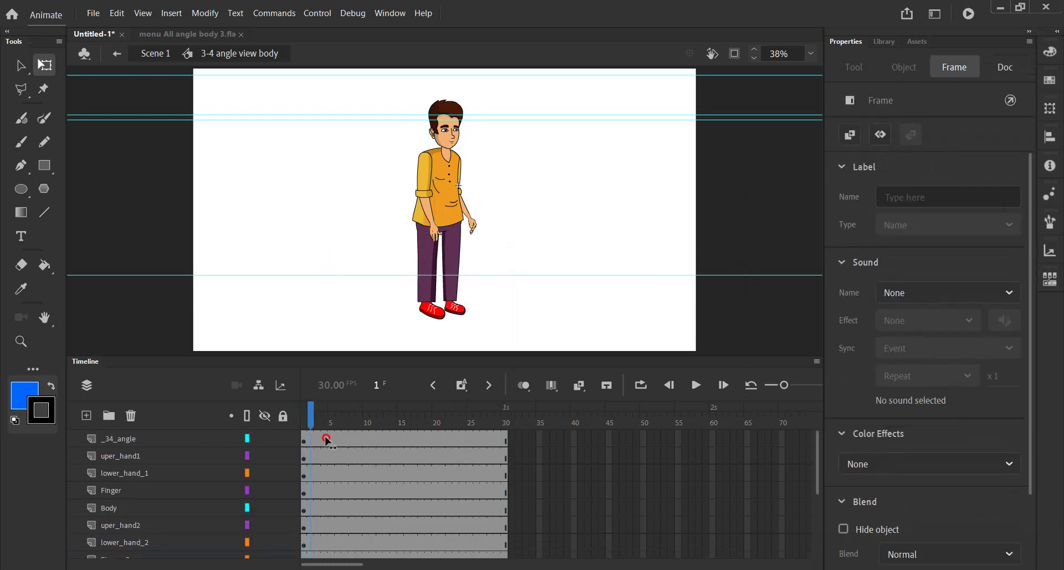
left_click_drag(370, 449, 364, 442)
left_click(403, 218)
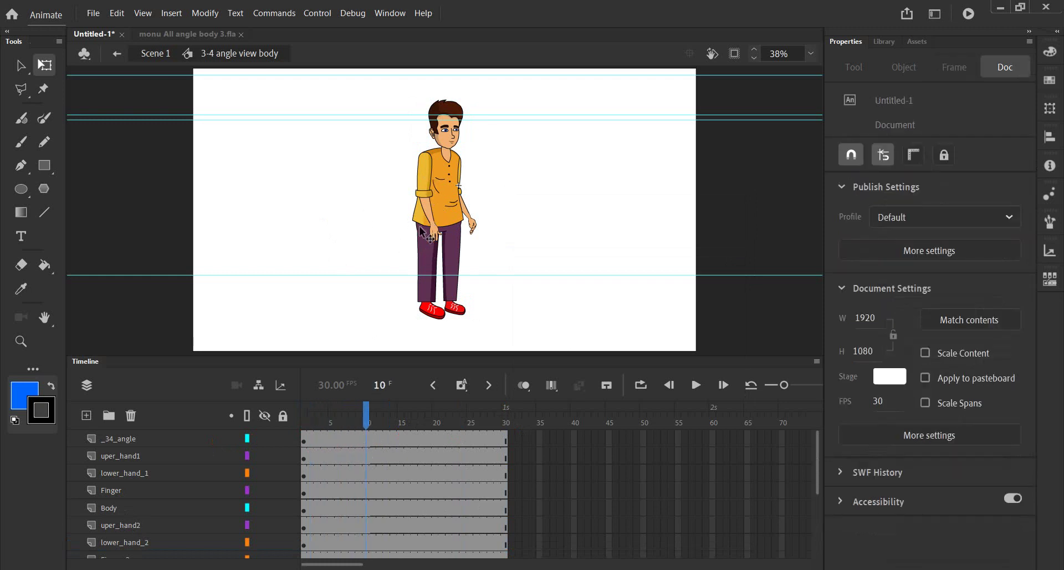
Play the three-quarter character's animation through to review it
scroll(443, 227, "up", 1)
scroll(444, 227, "up", 2)
scroll(399, 211, "up", 3)
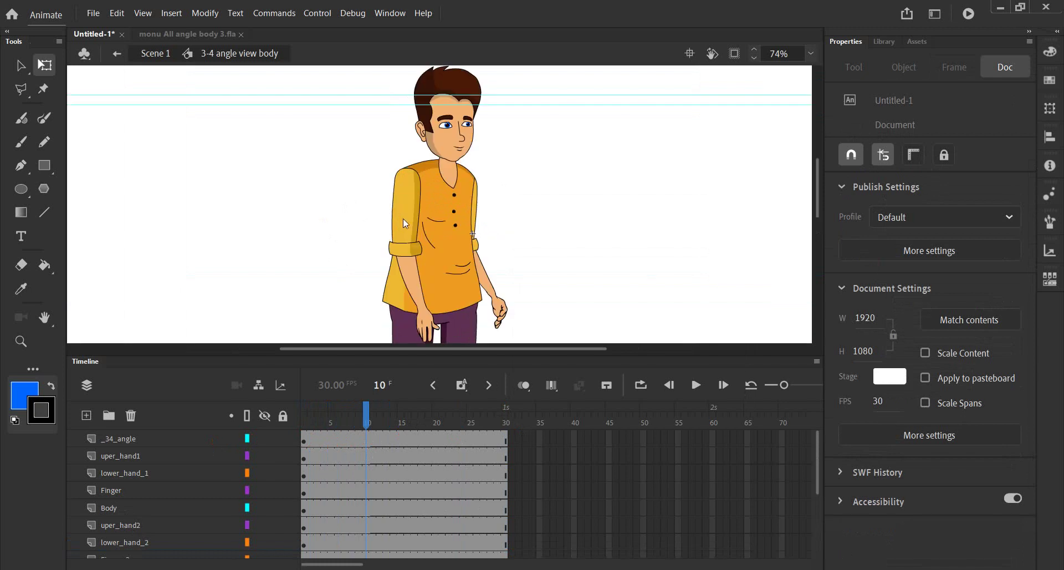
left_click(404, 217)
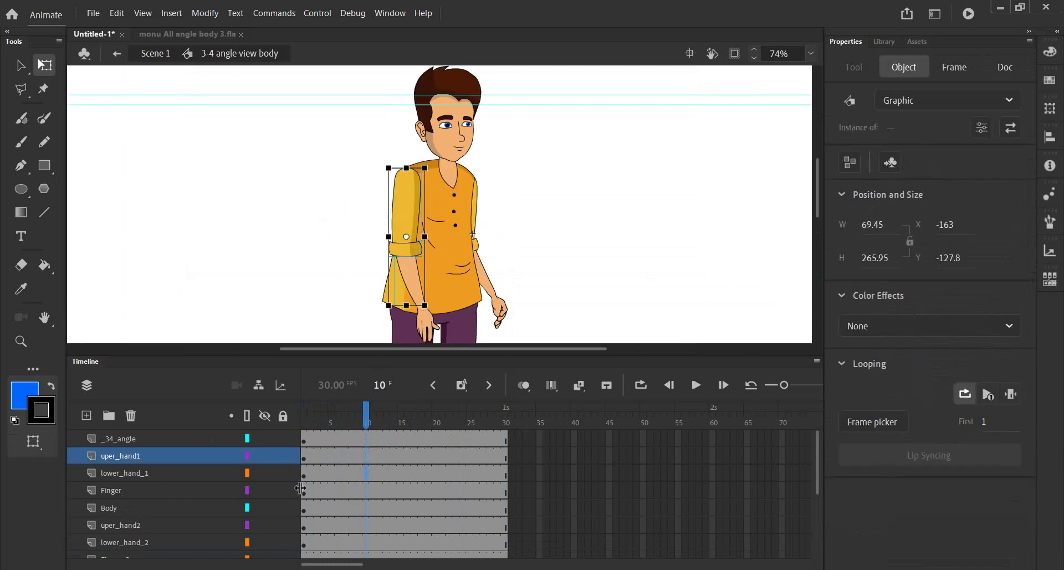
left_click(376, 460)
key("Return")
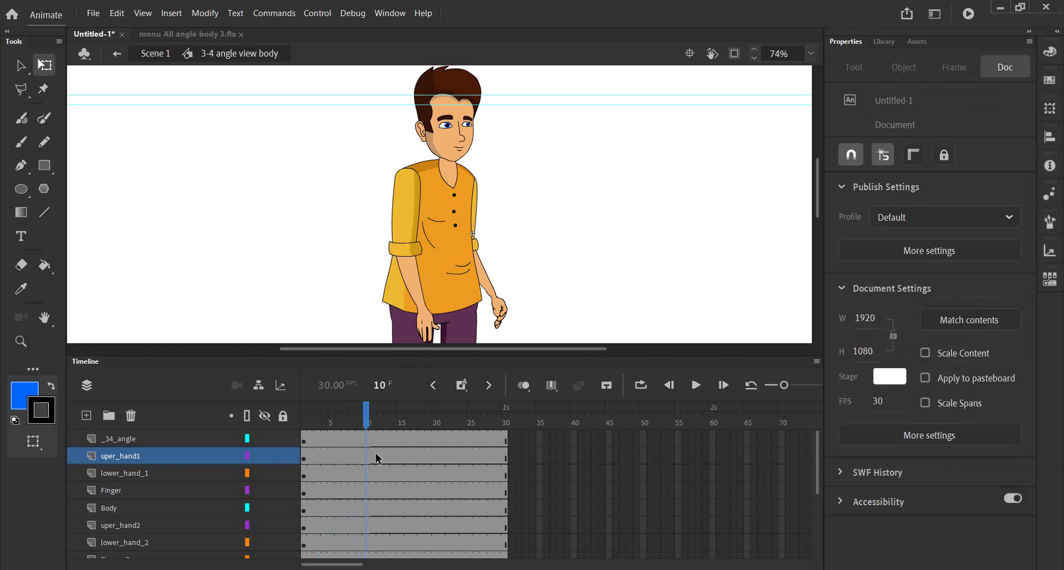
Move the upper arm's transformation pivot up to the shoulder
left_click(402, 216)
left_click(408, 291, "shift")
left_click(428, 330, "shift")
scroll(420, 296, "down", 1)
scroll(417, 285, "up", 2)
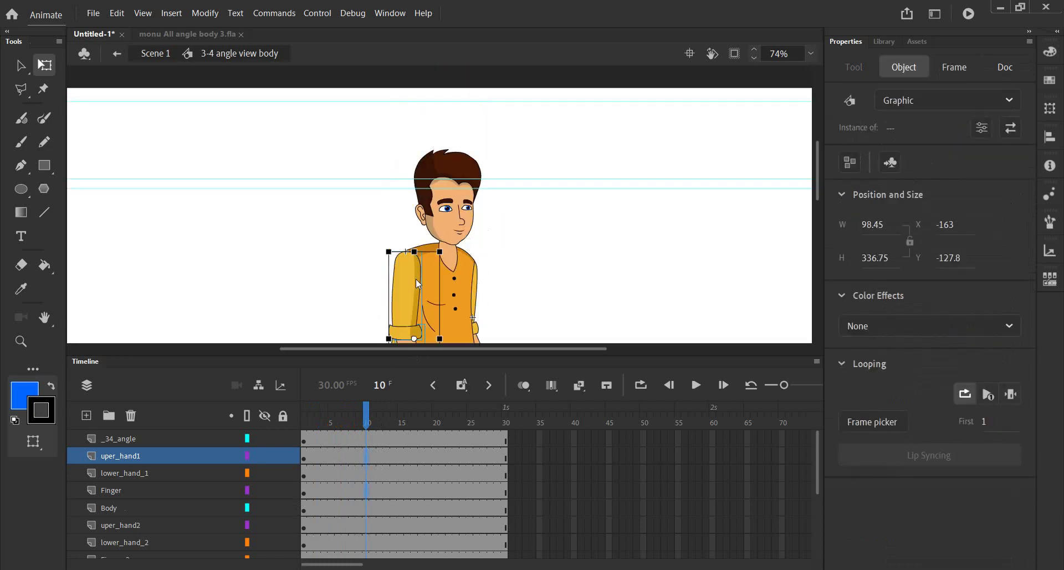
scroll(413, 277, "down", 1)
left_click(388, 238)
left_click(413, 214)
mouse_move(403, 214)
left_mouse_down()
mouse_move(406, 166)
mouse_move(350, 165)
left_mouse_up()
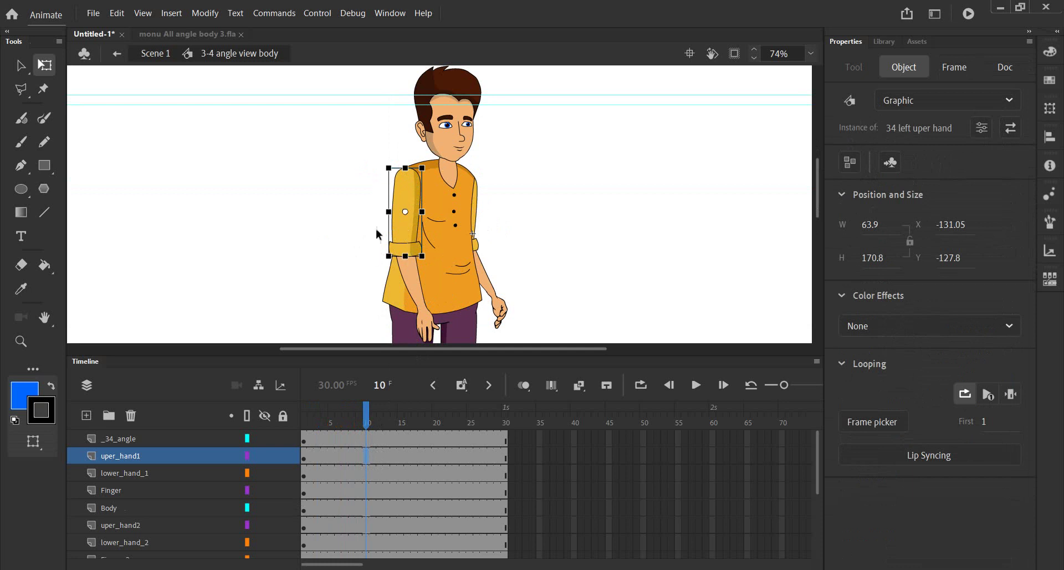
Rotate the upper arm, forearm and hand together forward from the shoulder
left_click(349, 187)
left_click(399, 219)
left_click(416, 305, "shift")
left_click(408, 325, "shift")
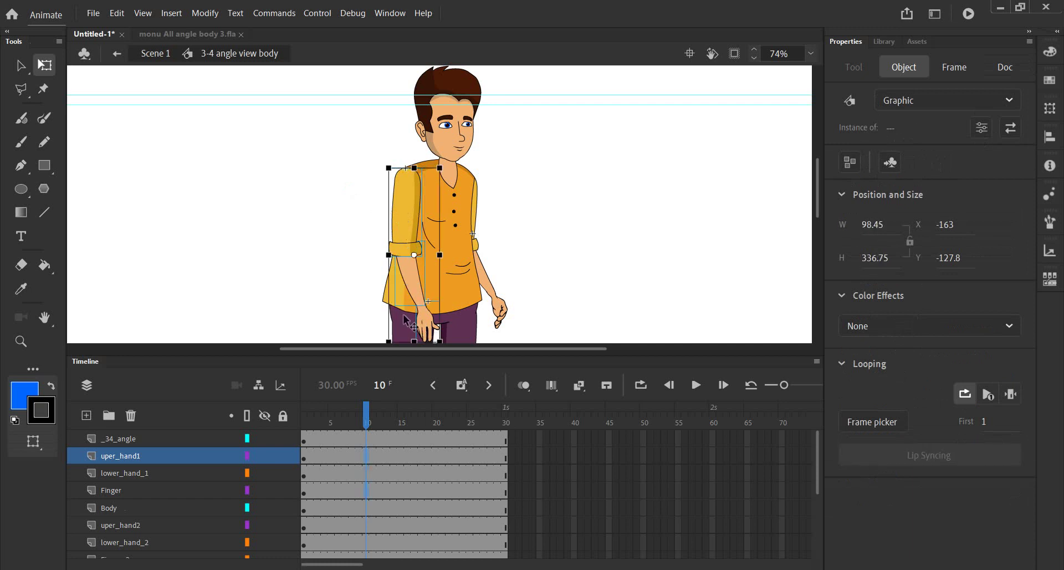
left_click_drag(414, 255, 405, 168)
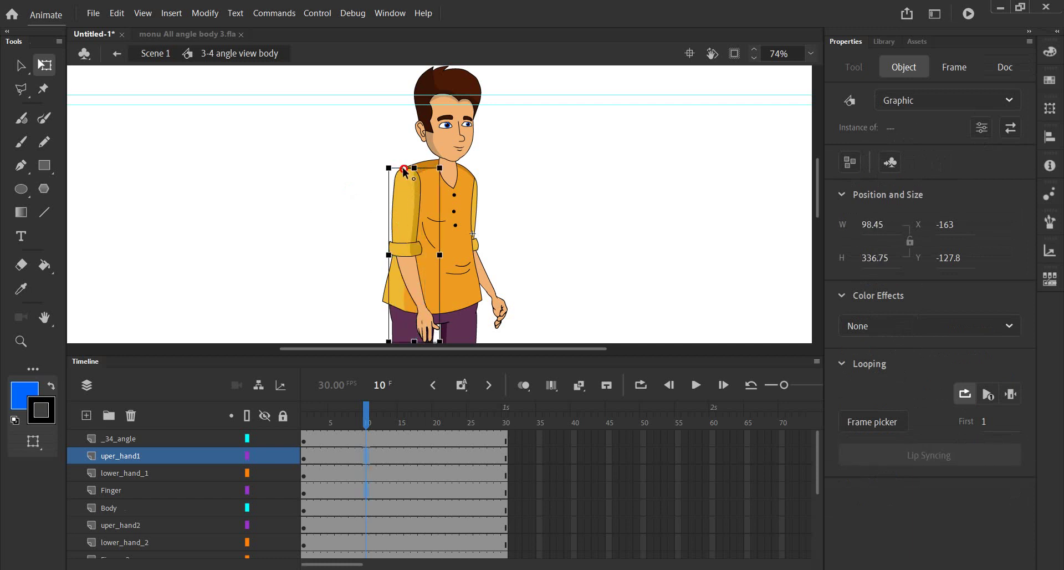
scroll(429, 268, "down", 3)
left_click_drag(443, 269, 525, 165)
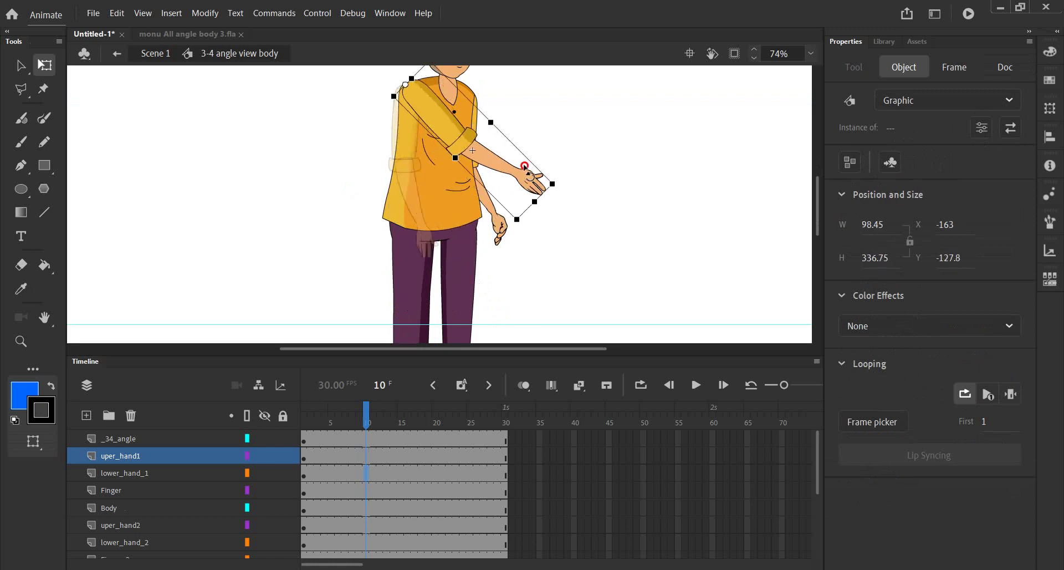
Rotate the forearm and finger upward around an elbow pivot
left_click(597, 162)
left_click(535, 182)
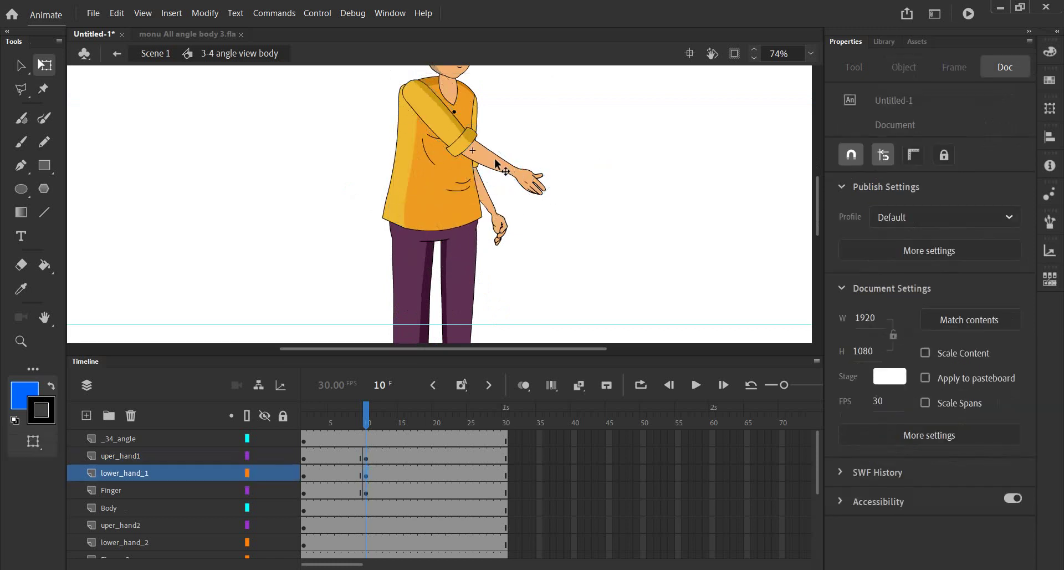
left_click(536, 182, "shift")
left_click_drag(462, 149, 460, 139)
left_click_drag(555, 204, 563, 162)
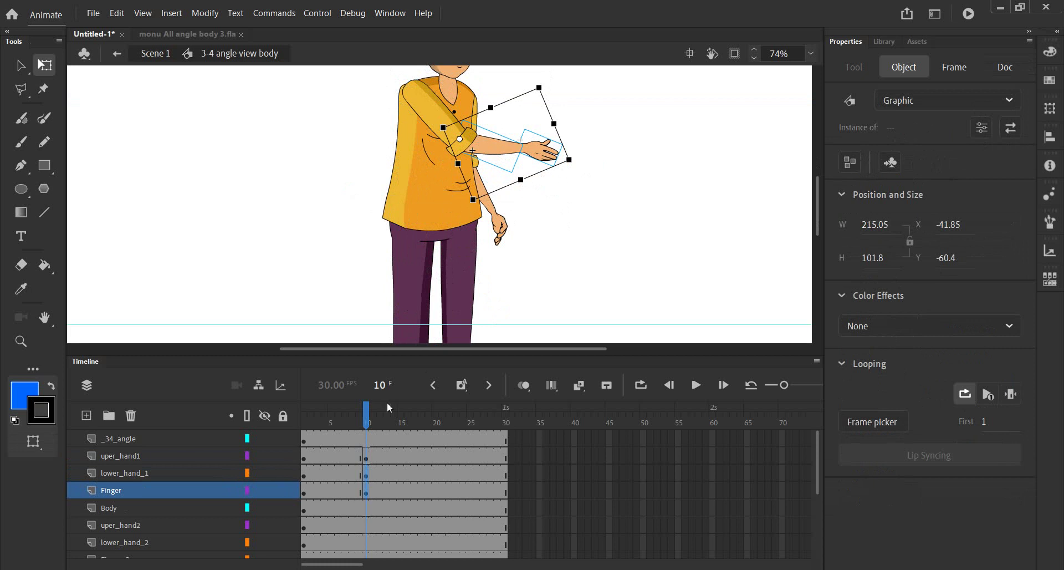
Create classic tweens on uper_hand1, lower_hand_1 and Finger, then scrub to check
left_click_drag(325, 456, 339, 491)
right_click(337, 474)
left_click(388, 122)
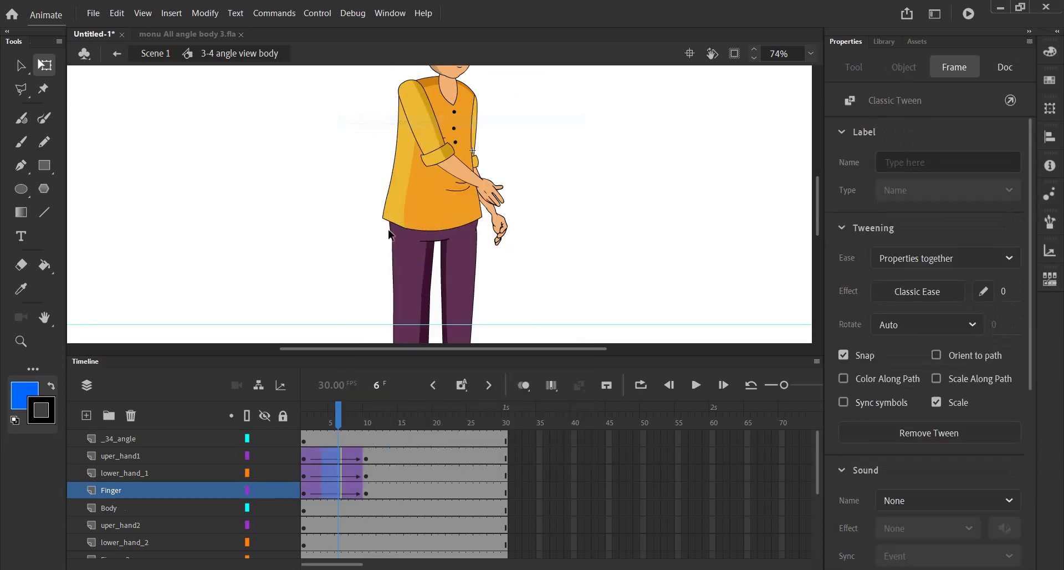
left_click(345, 423)
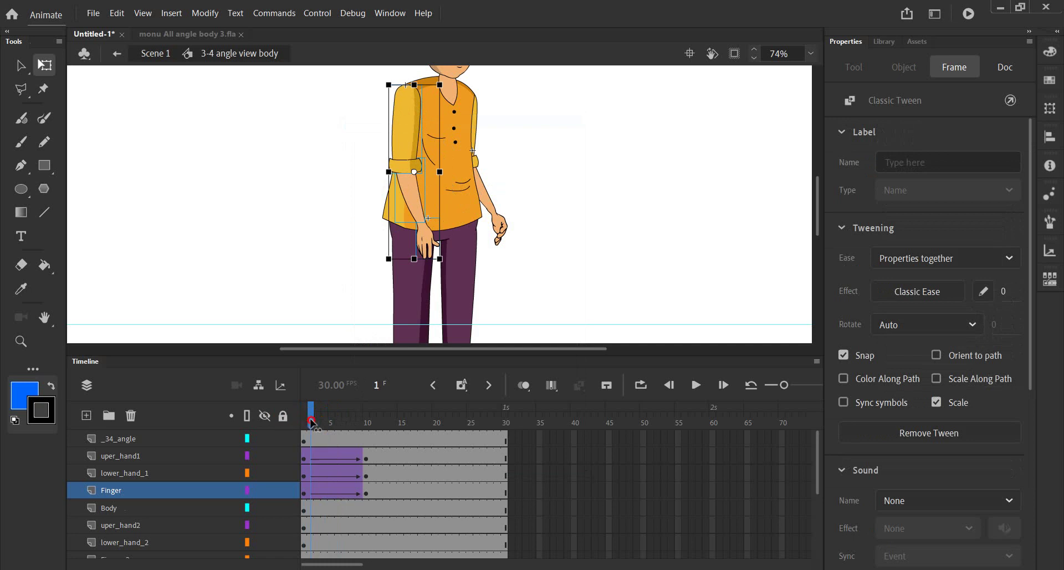
left_click(357, 423)
left_click_drag(357, 424, 365, 432)
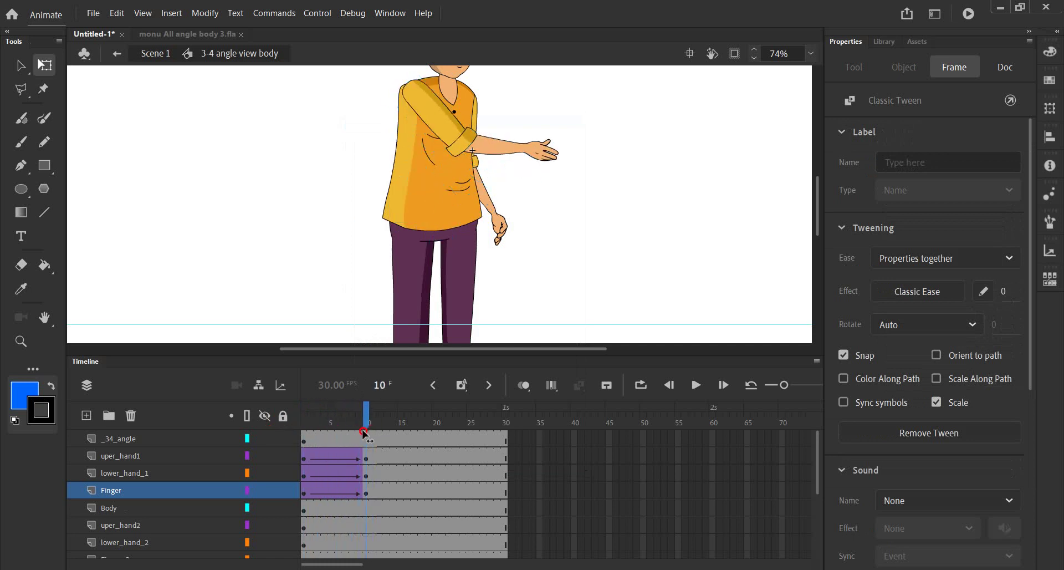
left_click(546, 151)
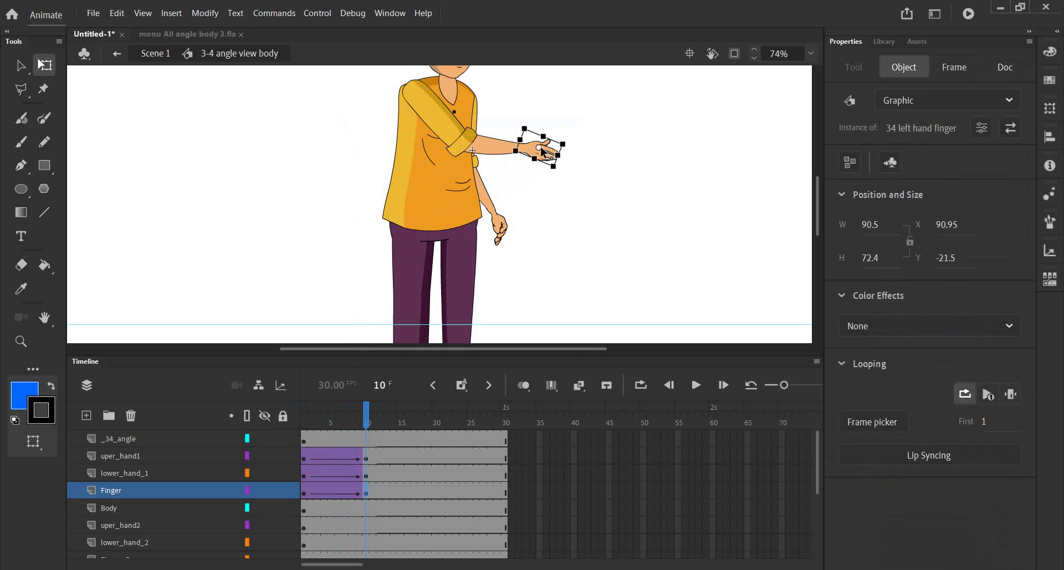
left_click(283, 194)
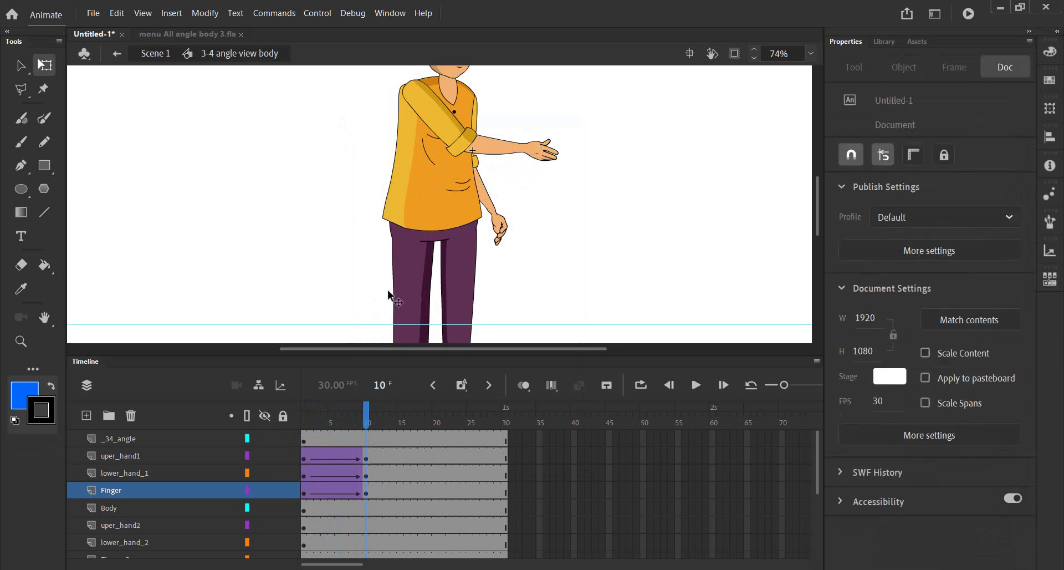
scroll(457, 287, "up", 3)
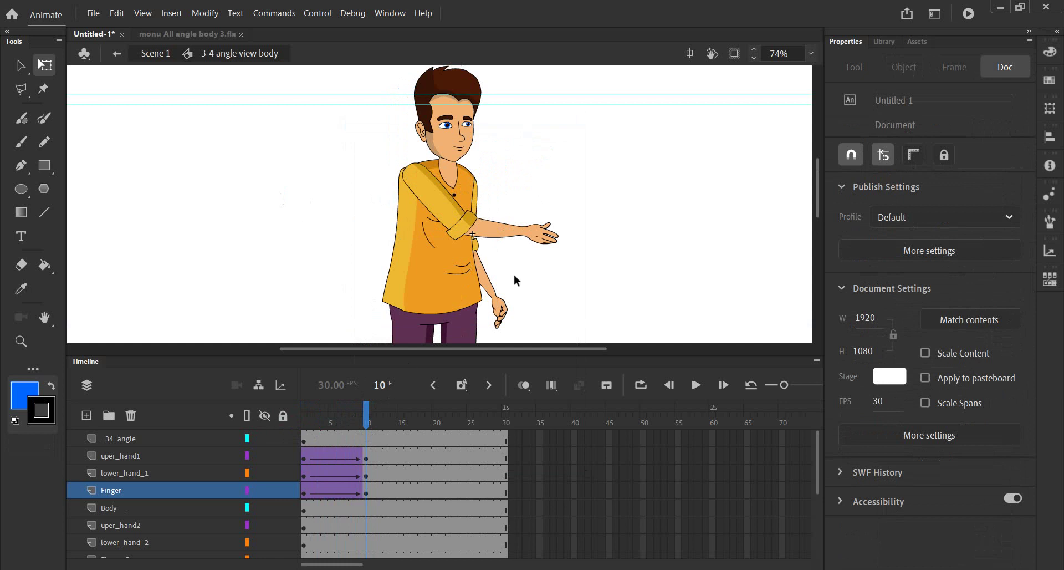
Open the 34 left hand finger symbol and add a second keyframe at frame 2
left_click(541, 236)
double_click(531, 235)
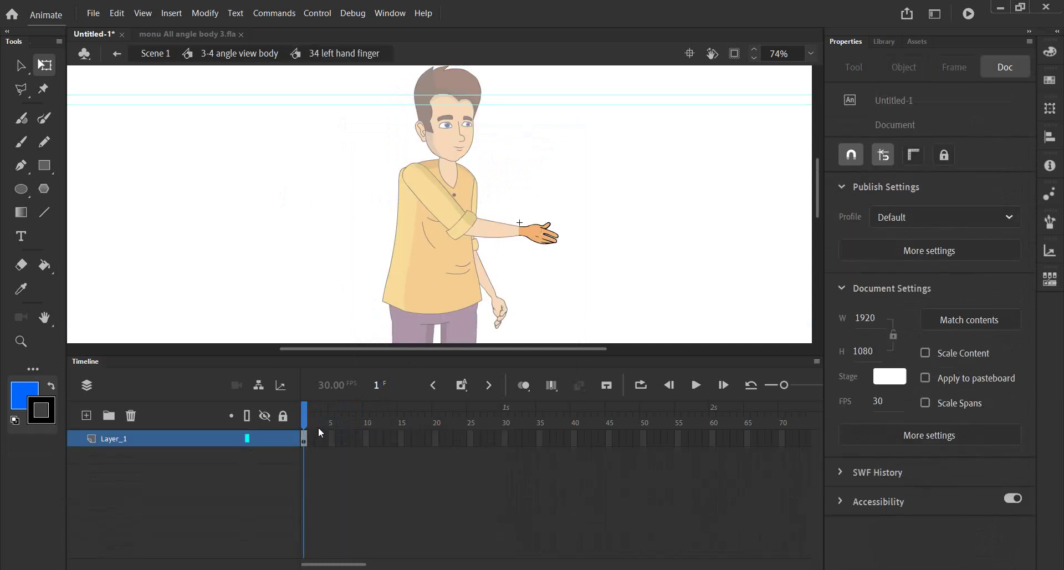
left_click(460, 385)
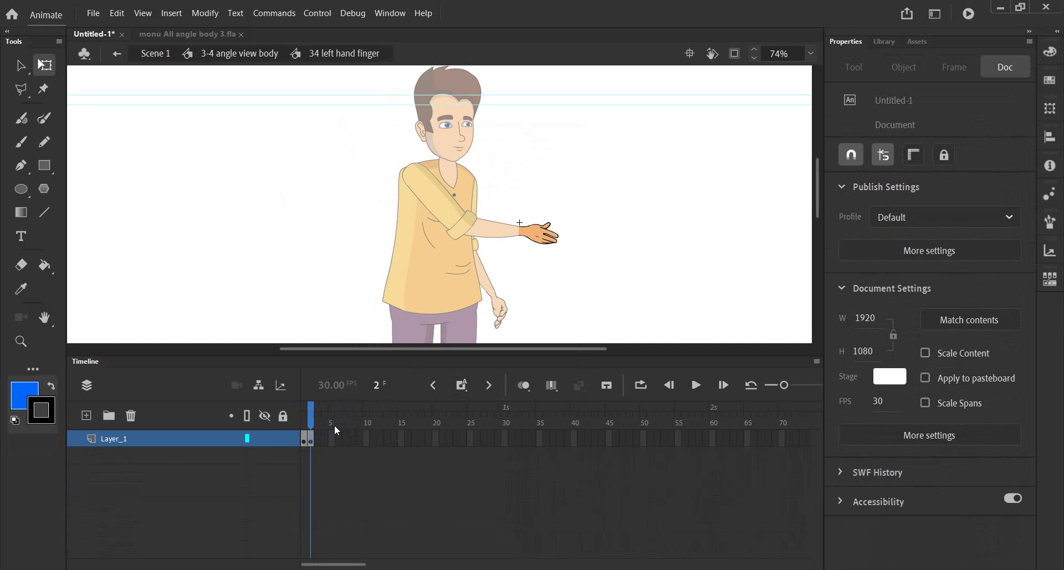
left_click(310, 438)
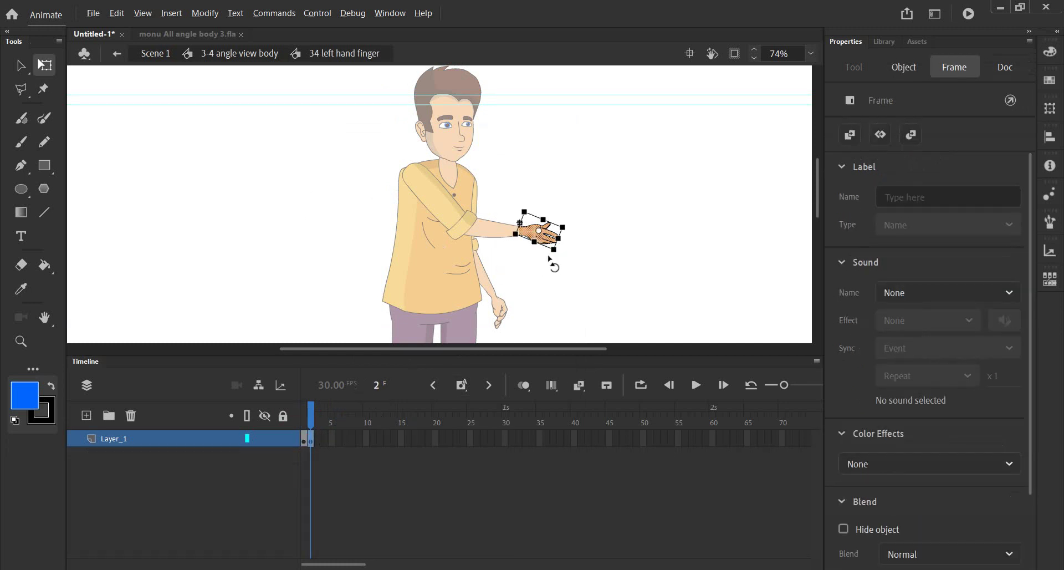
scroll(547, 257, "up", 3)
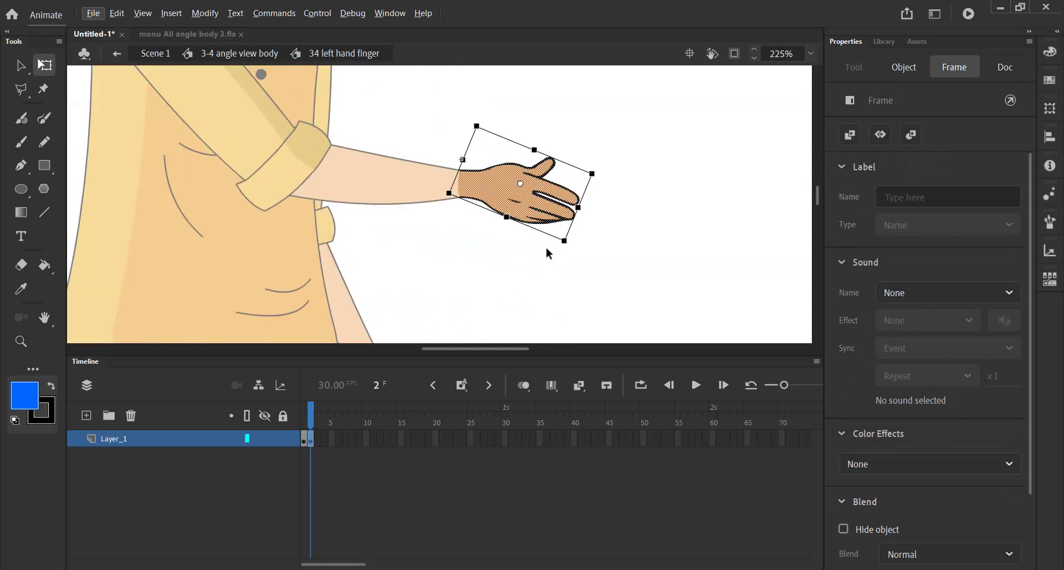
scroll(547, 248, "up", 1)
Select part of the lower fingers on the frame 2 hand
left_click(508, 248)
left_click_drag(579, 231, 519, 200)
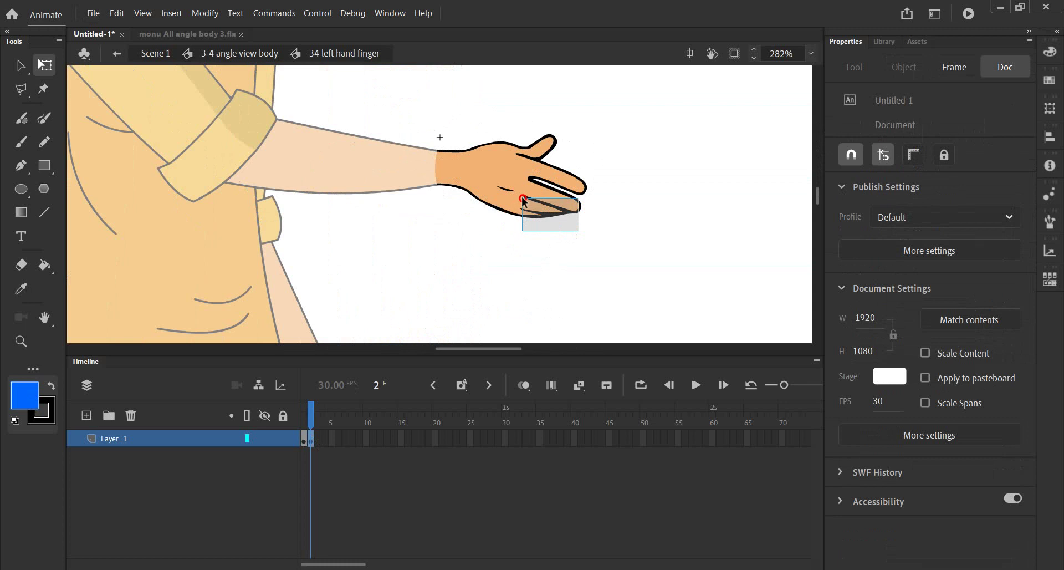
mouse_move(519, 200)
left_mouse_down()
mouse_move(578, 232)
mouse_move(534, 198)
mouse_move(546, 251)
left_mouse_up()
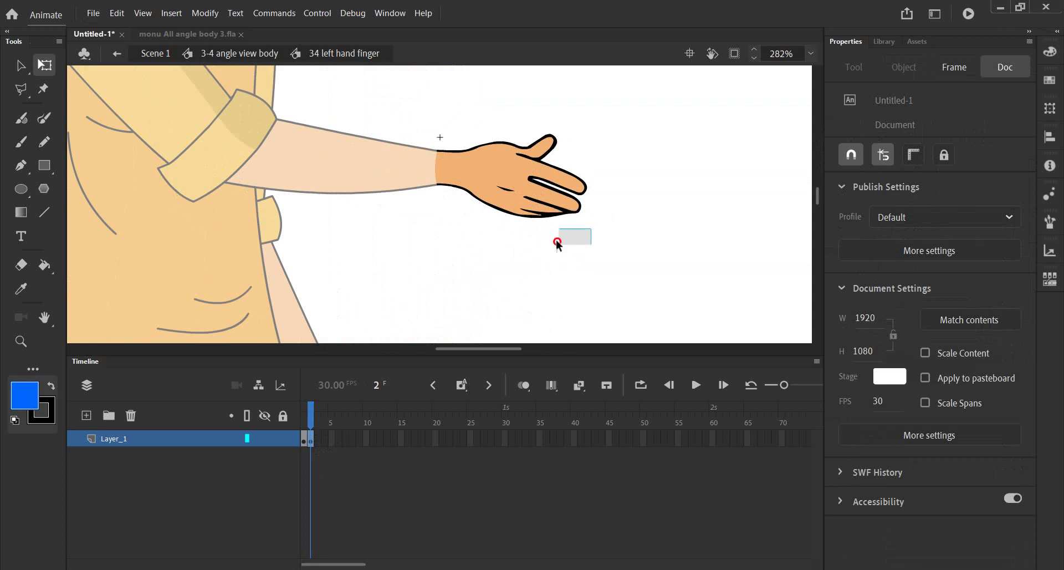
Set up the Eraser with pressure sizing off and a smaller round shape
left_click(22, 265)
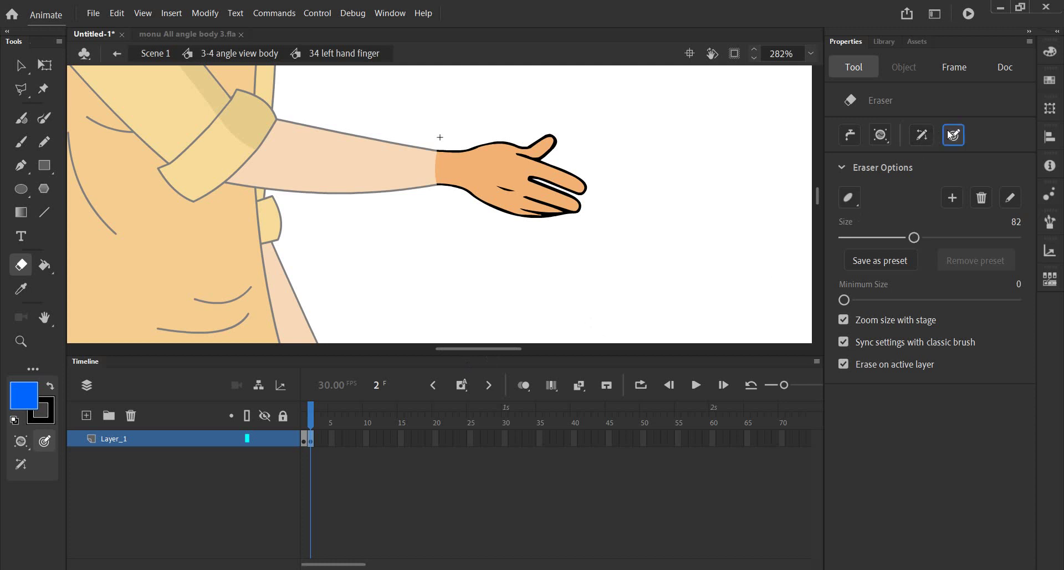
left_click(951, 135)
left_click_drag(575, 202, 544, 209)
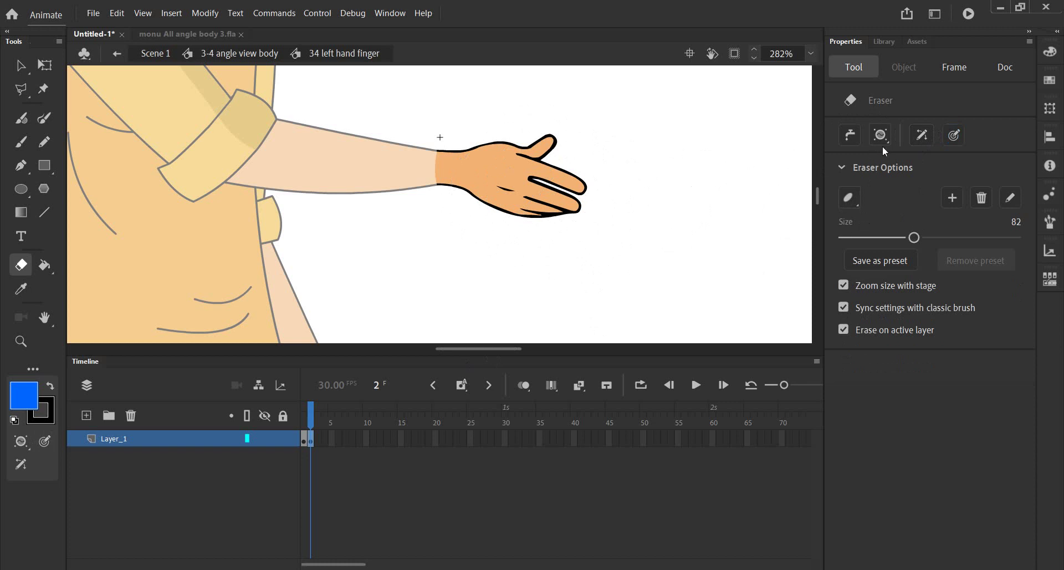
left_click_drag(915, 237, 873, 237)
left_click(851, 197)
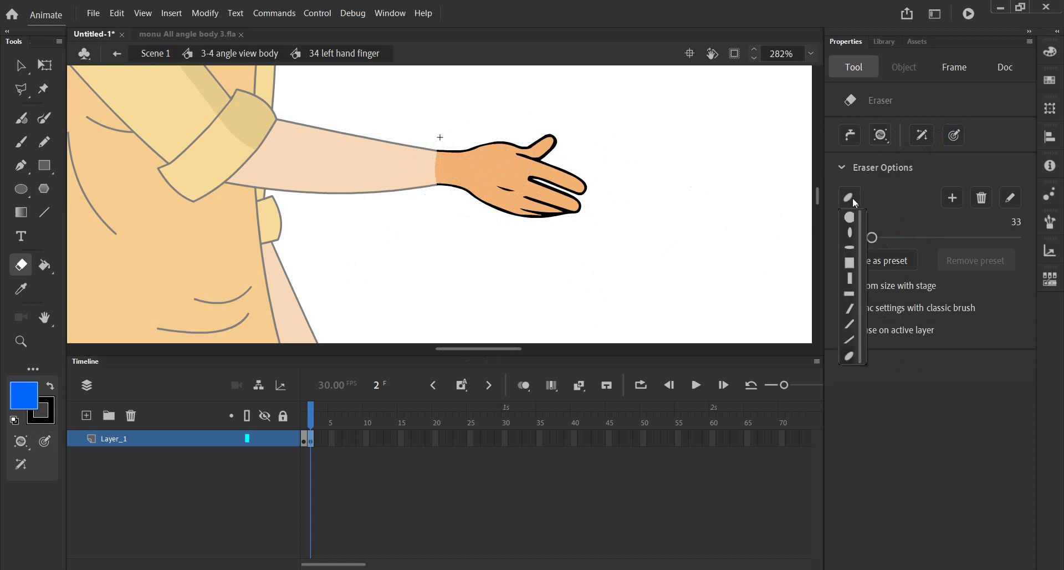
left_click(851, 220)
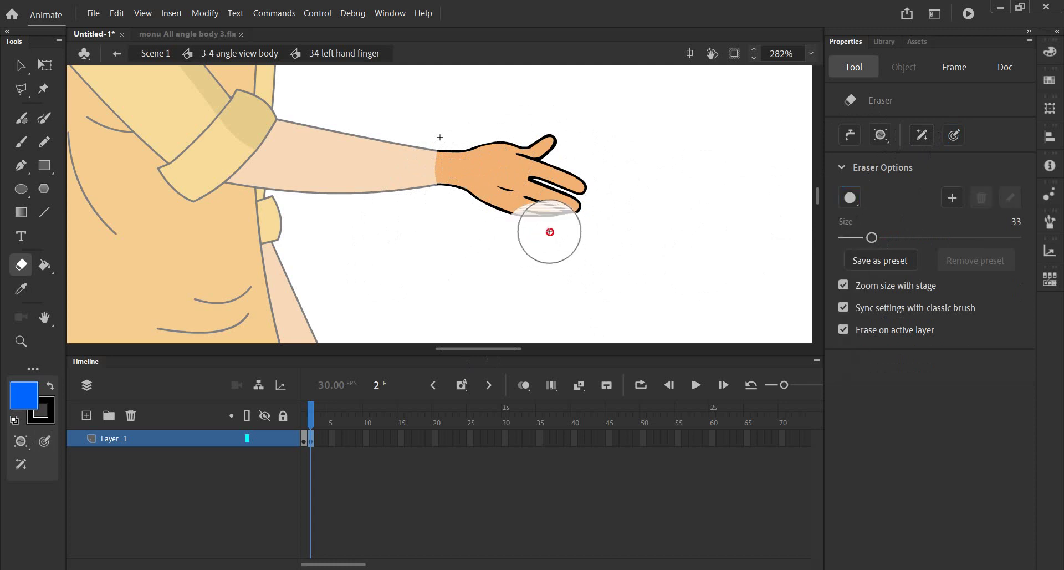
Erase the lower fingers, inner finger stripe and lower palm in Erase Normal mode
mouse_move(541, 221)
left_mouse_down()
mouse_move(545, 175)
mouse_move(582, 202)
left_mouse_up()
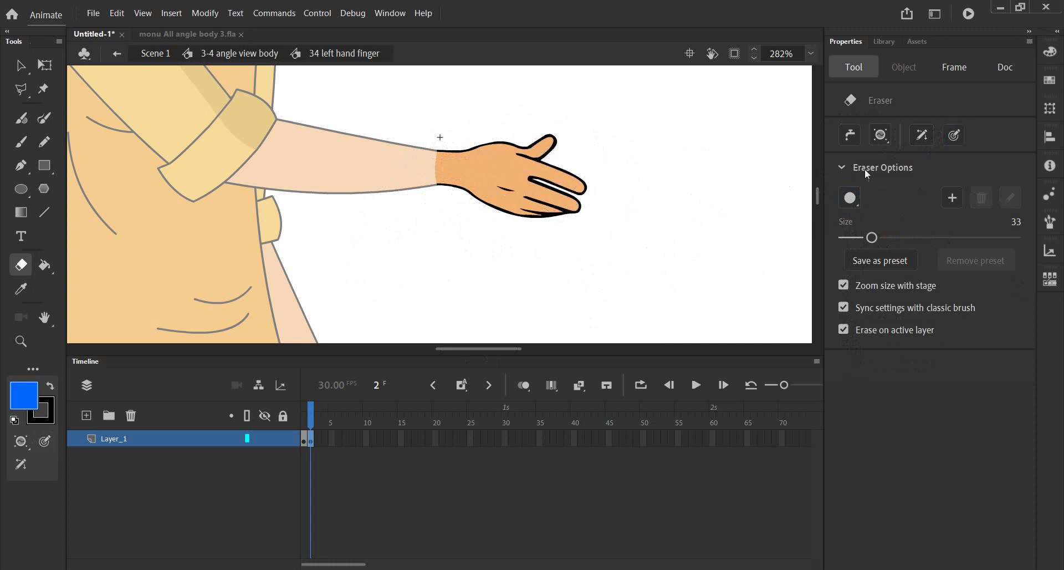
left_click(873, 134)
left_click(904, 155)
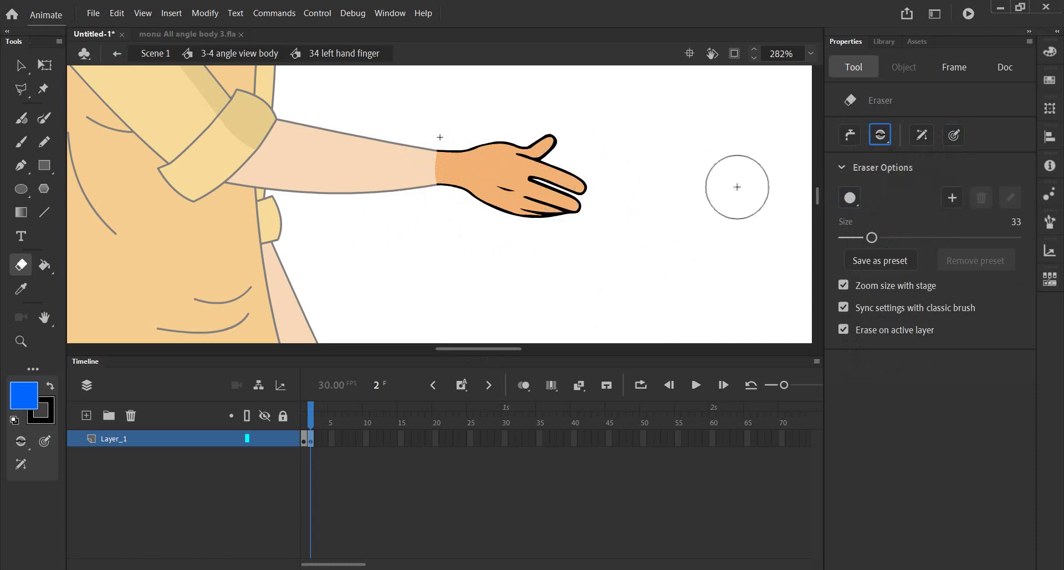
mouse_move(557, 236)
left_mouse_down()
mouse_move(534, 233)
mouse_move(544, 218)
left_mouse_up()
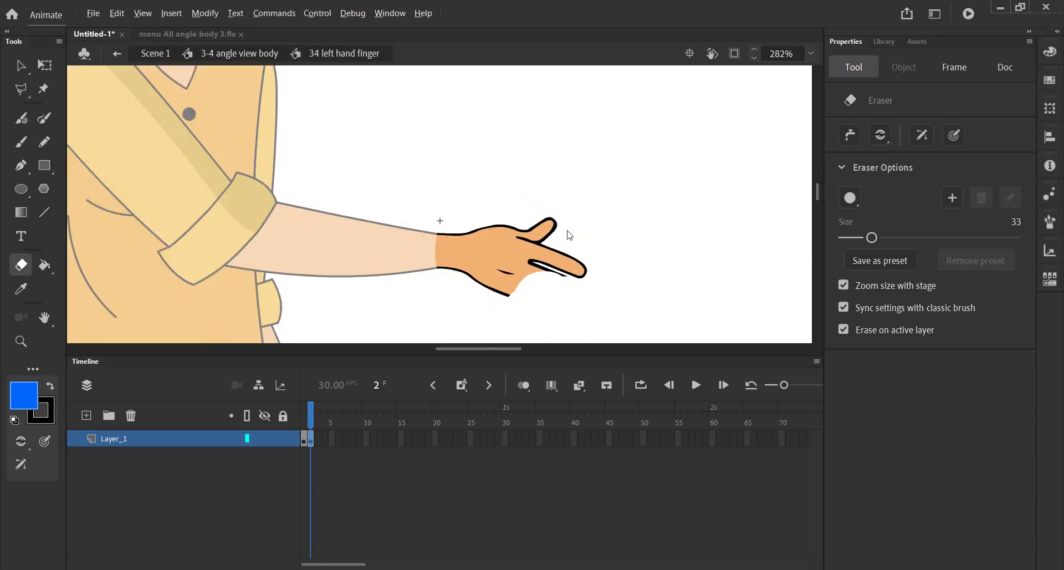
scroll(555, 282, "up", 3)
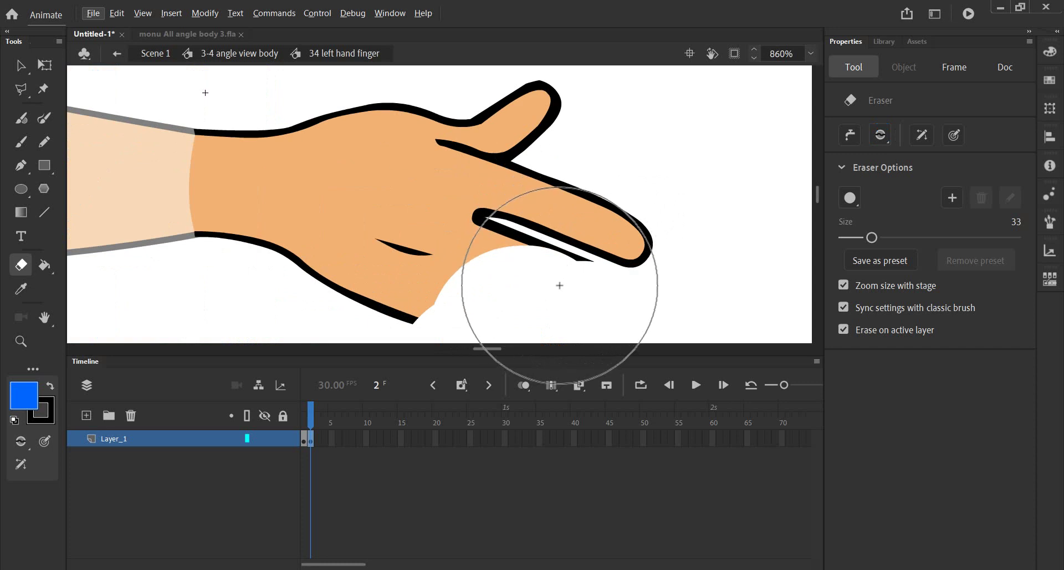
scroll(557, 288, "down", 3)
left_click_drag(531, 250, 523, 249)
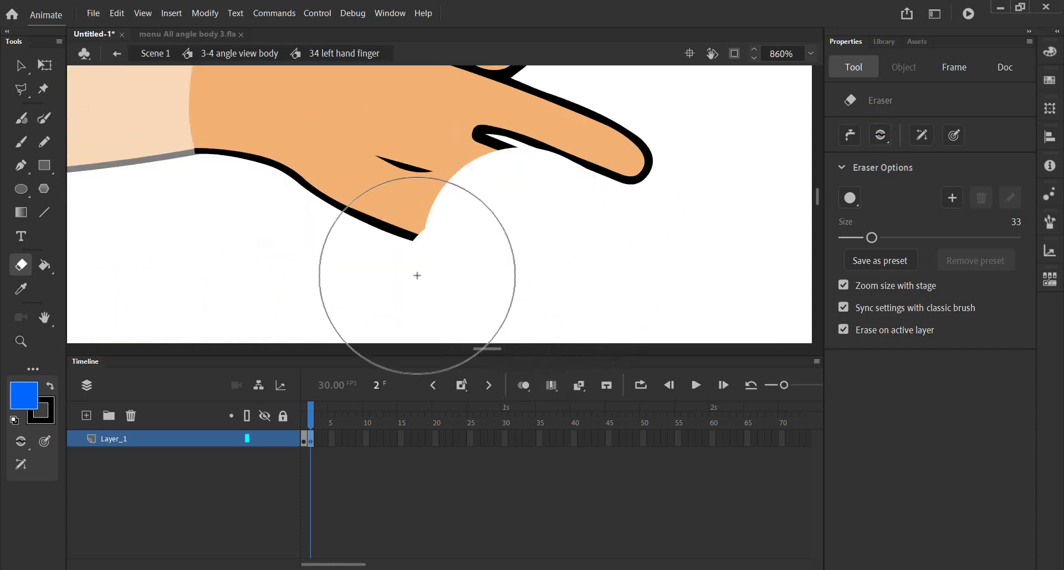
left_click(21, 70)
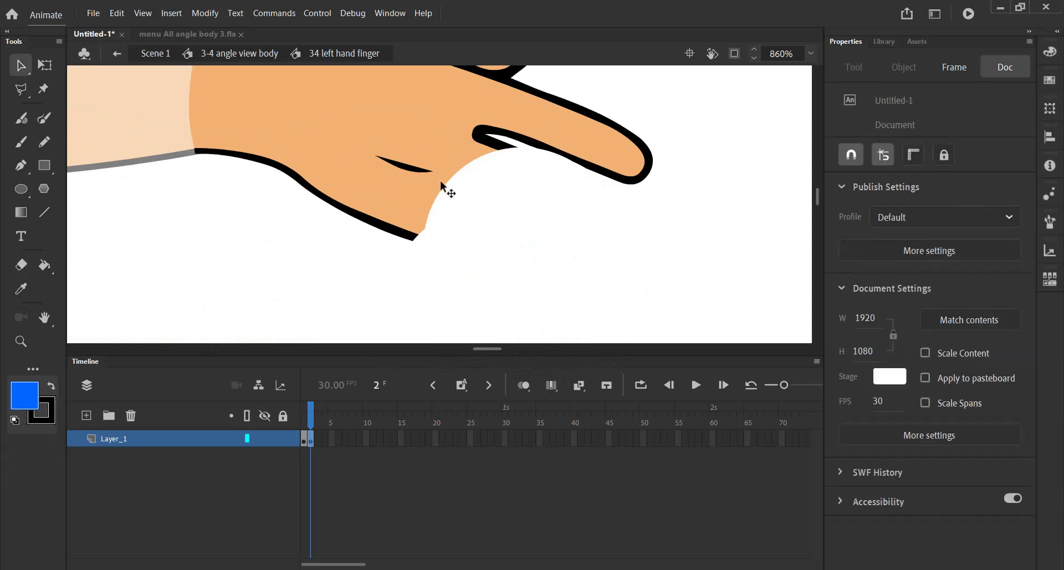
Bend the erased cut edge and the corners by the finger crease into a fist shape
mouse_move(445, 181)
left_mouse_down()
mouse_move(464, 198)
mouse_move(492, 172)
left_mouse_up()
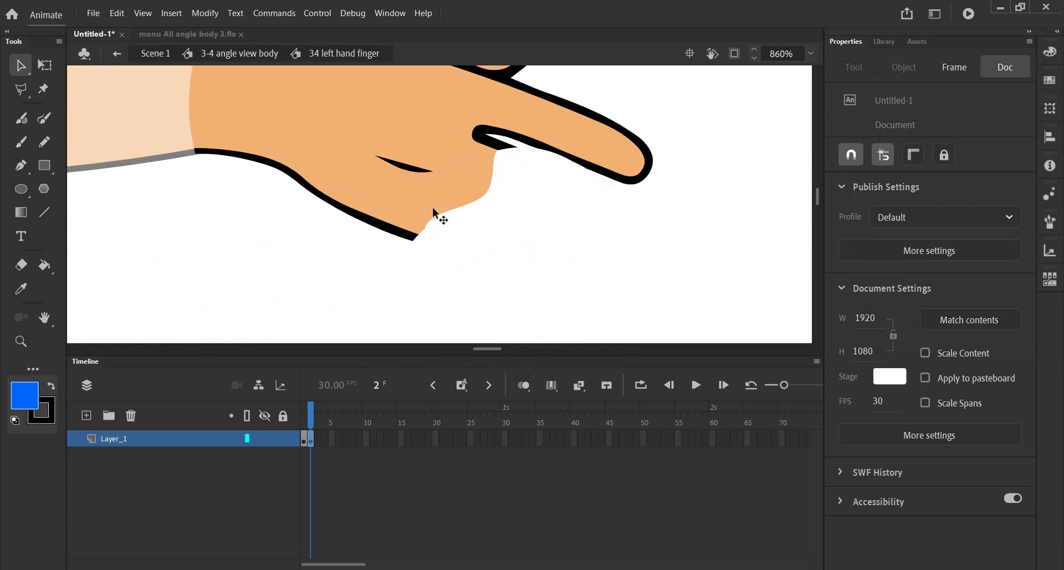
left_click_drag(438, 222, 458, 216)
left_click_drag(509, 148, 511, 148)
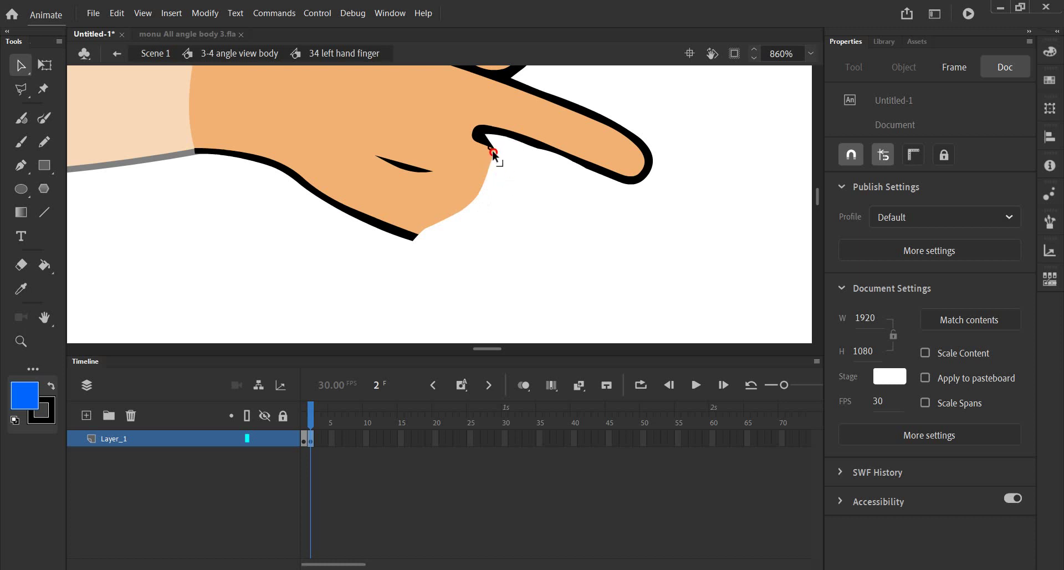
left_click_drag(492, 151, 487, 145)
left_click_drag(454, 215, 461, 221)
left_click_drag(481, 185, 487, 179)
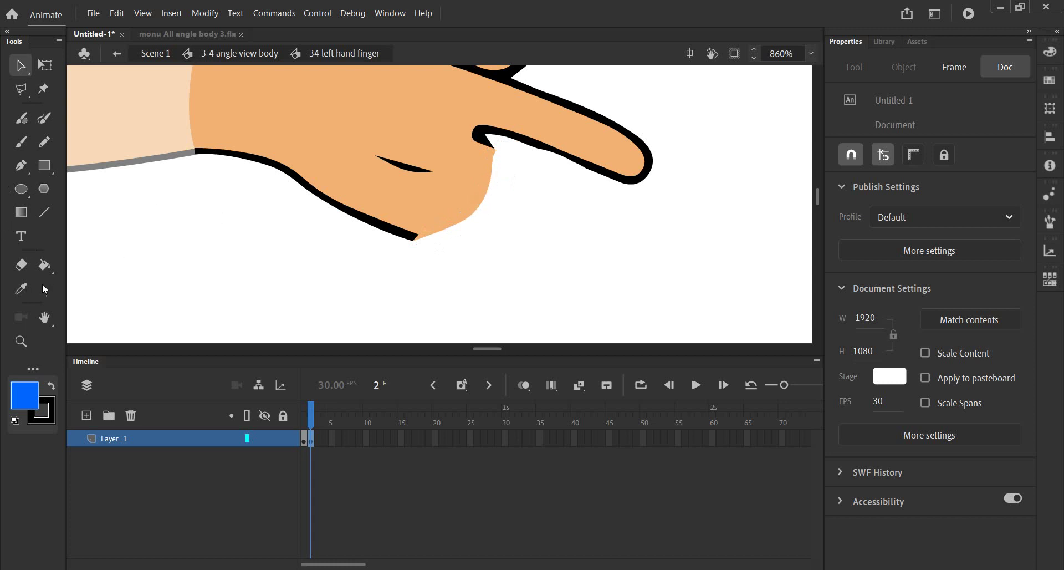
Outline the cut edge in black with the Ink Bottle and thin the stroke to 1
left_click_drag(44, 265, 122, 288)
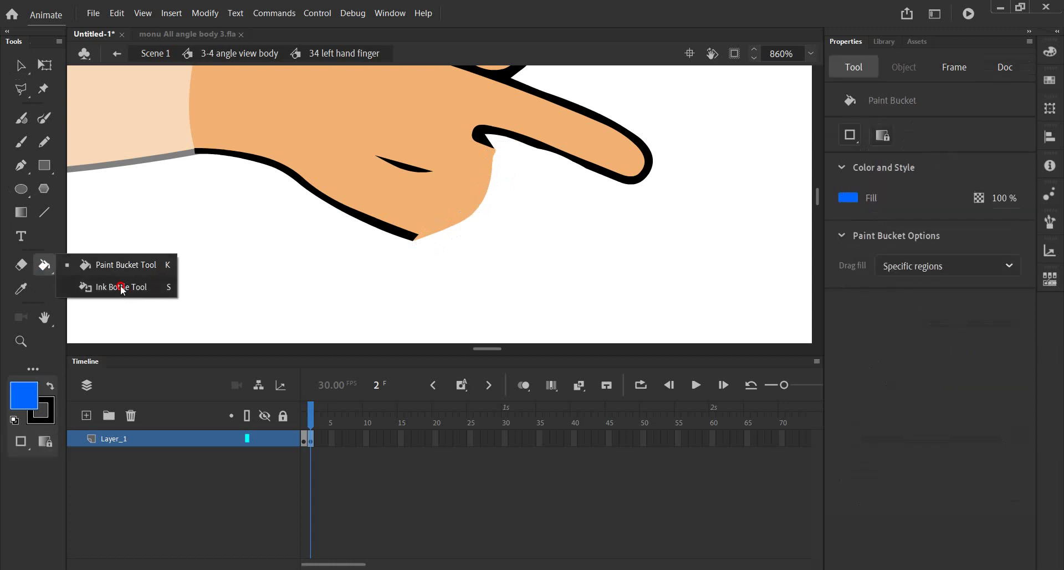
left_click(486, 206)
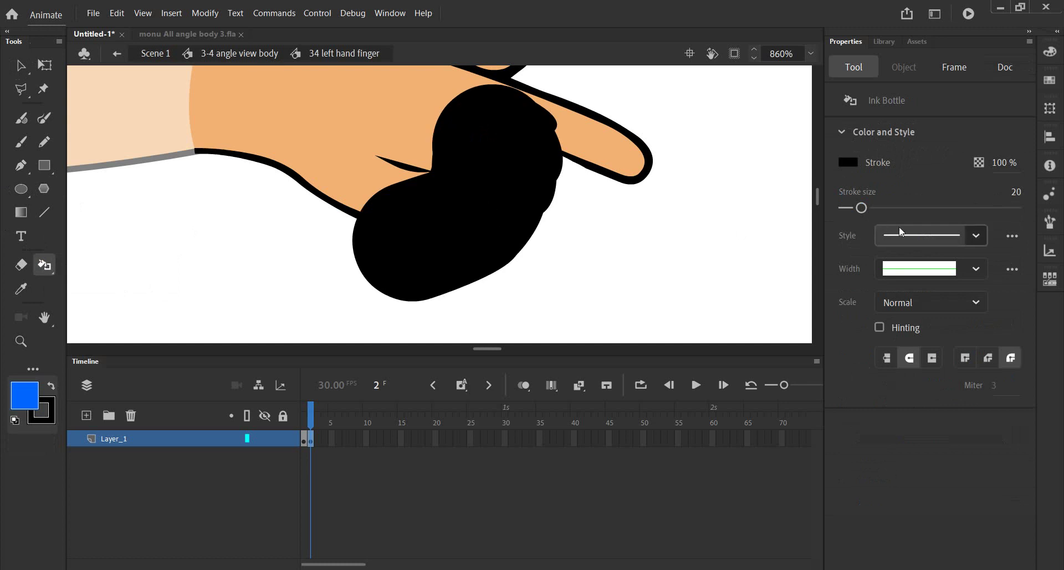
key("v")
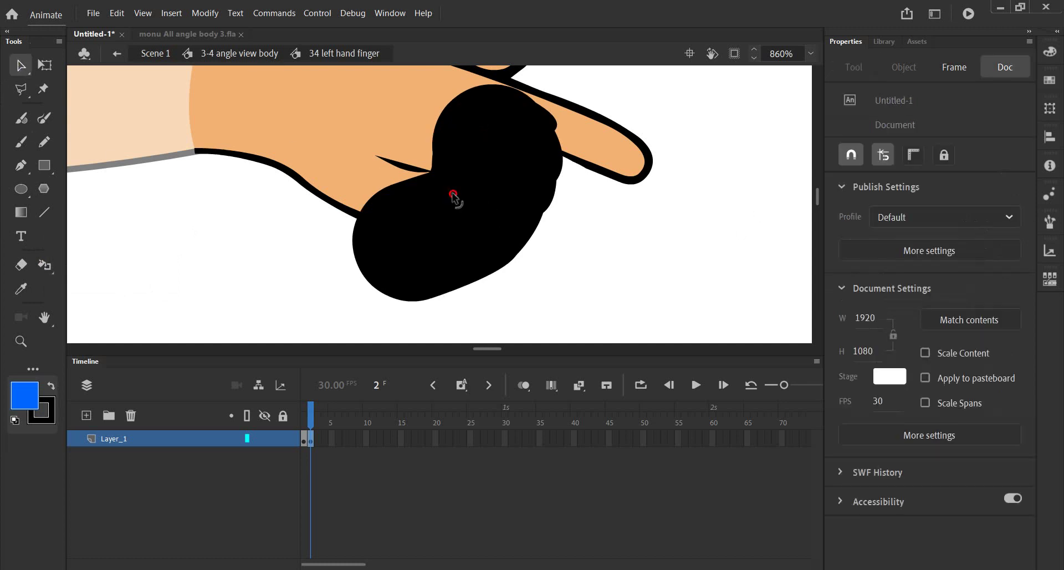
left_click(452, 194)
left_click_drag(861, 344, 844, 345)
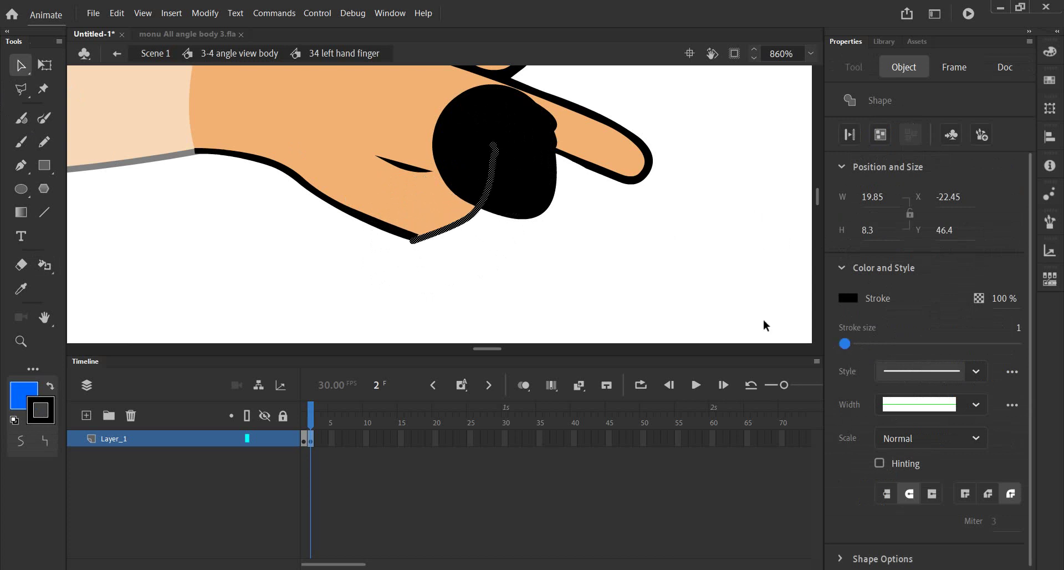
left_click(277, 237)
Delete the leftover black blob and lengthen the palm crease across the hand
left_click(511, 186)
key("Delete")
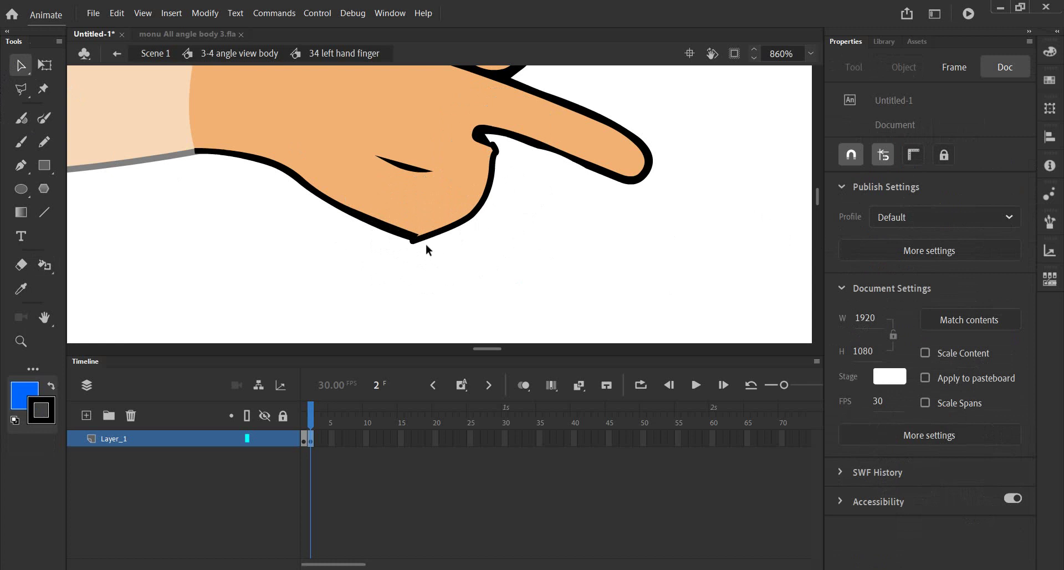
left_click_drag(427, 174, 479, 183)
scroll(352, 258, "down", 2)
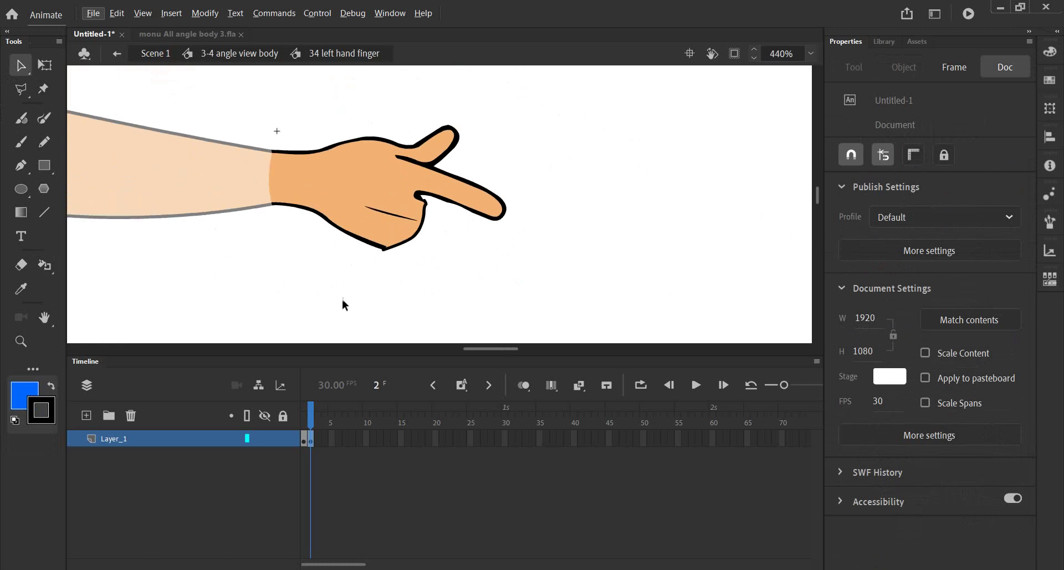
left_click_drag(312, 419, 302, 420)
left_click(304, 441)
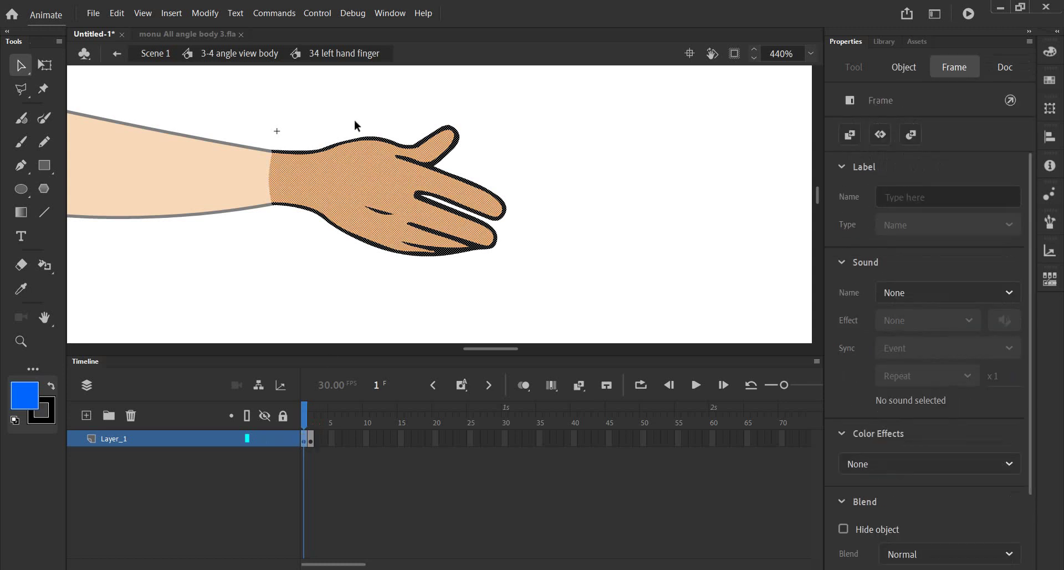
left_click(311, 438)
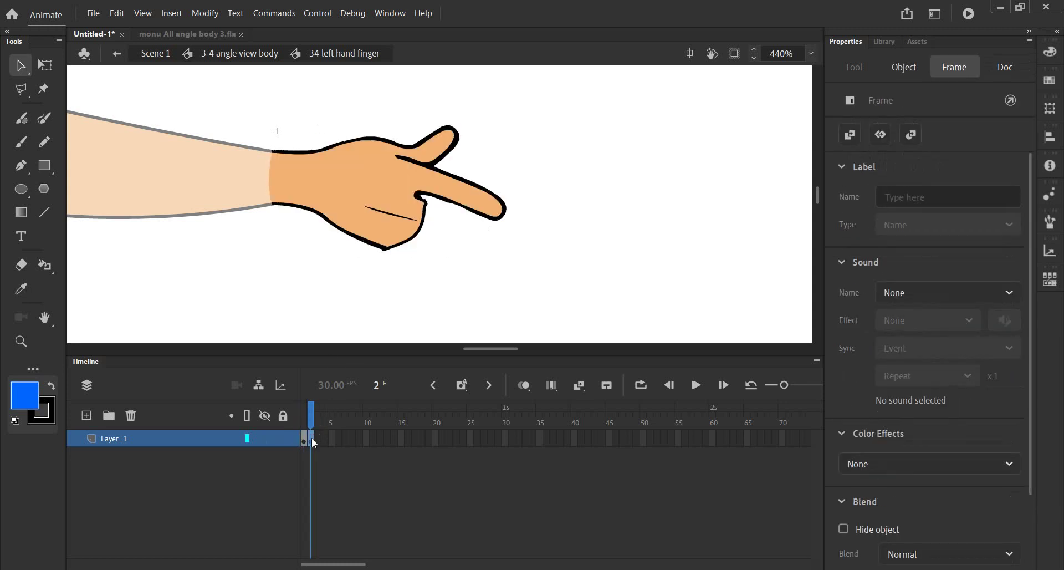
left_click(488, 256)
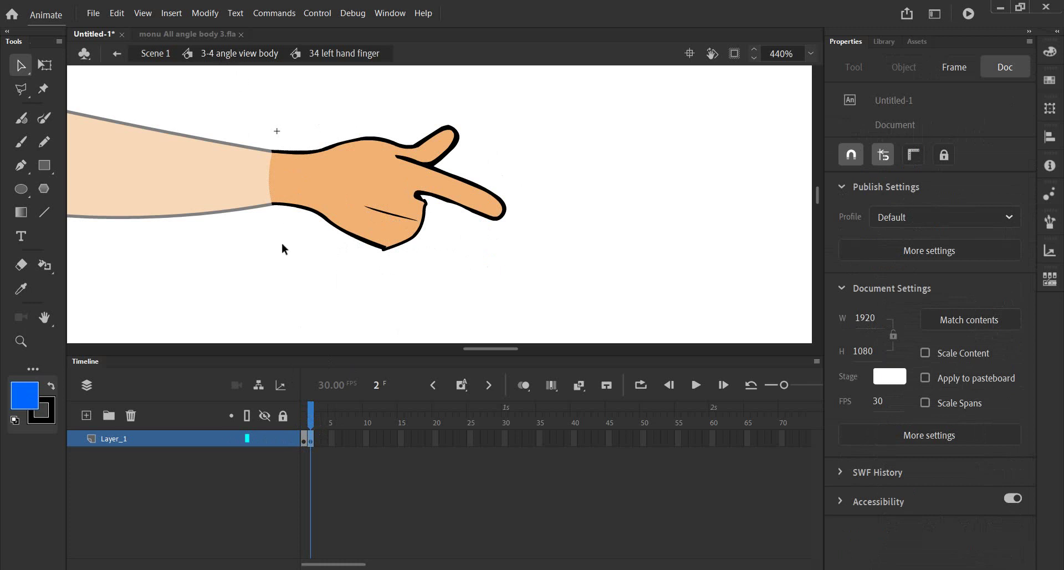
scroll(277, 217, "down", 5)
scroll(304, 185, "up", 5)
key("alt")
key("alt")
key("alt")
scroll(387, 254, "down", 2)
scroll(386, 254, "down", 3)
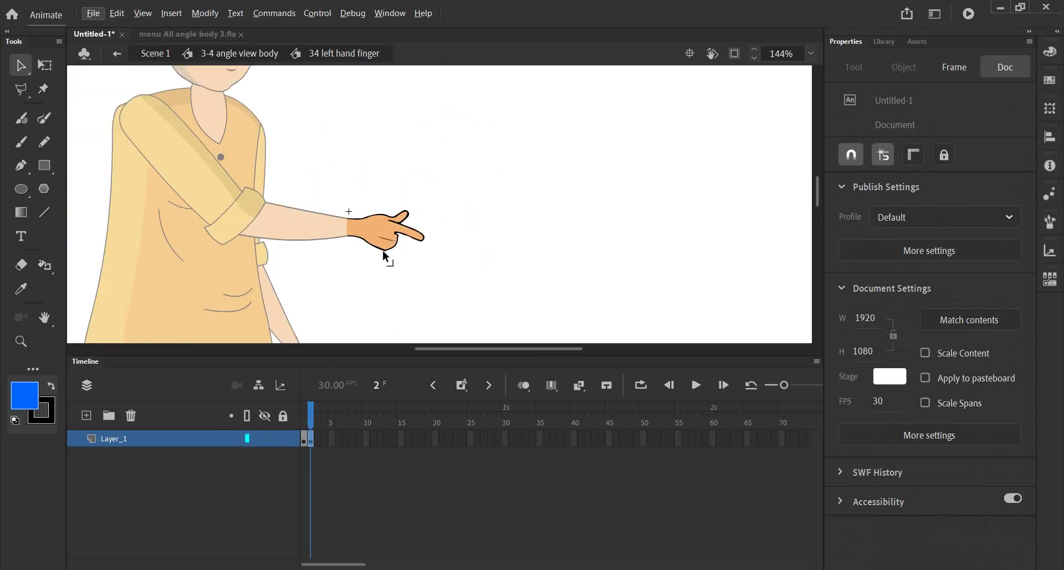
Return to the 3-4 angle view body and scrub the arm tween through frame 7
left_click(233, 53)
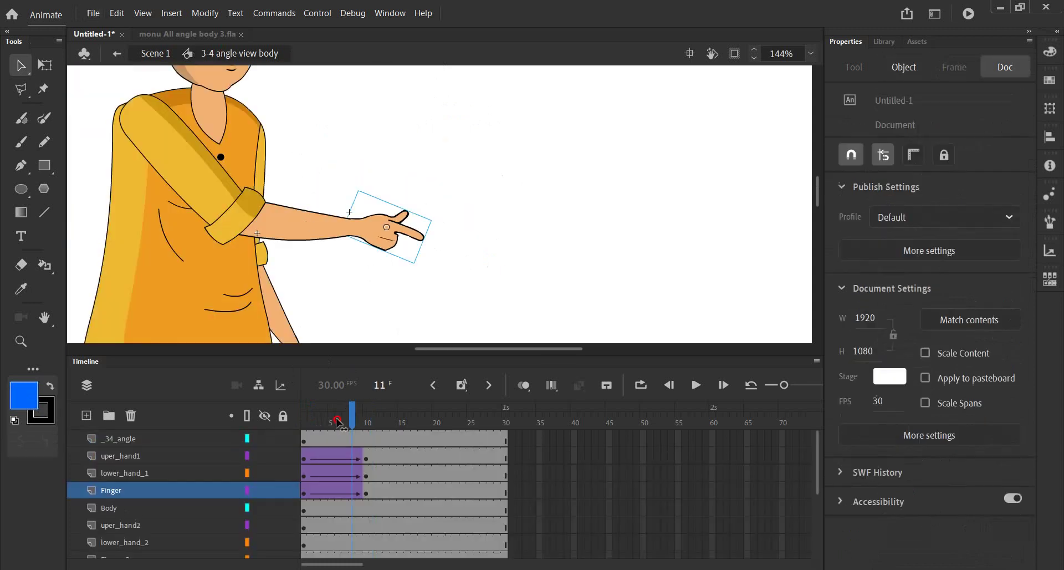
left_click_drag(338, 422, 291, 423)
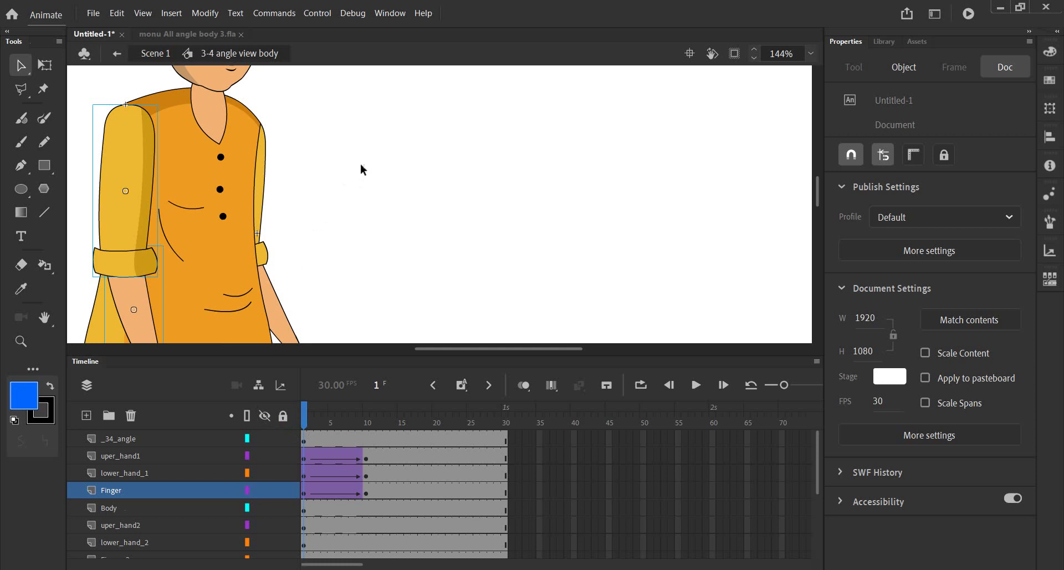
key("alt")
scroll(363, 163, "down", 3)
scroll(387, 199, "down", 3)
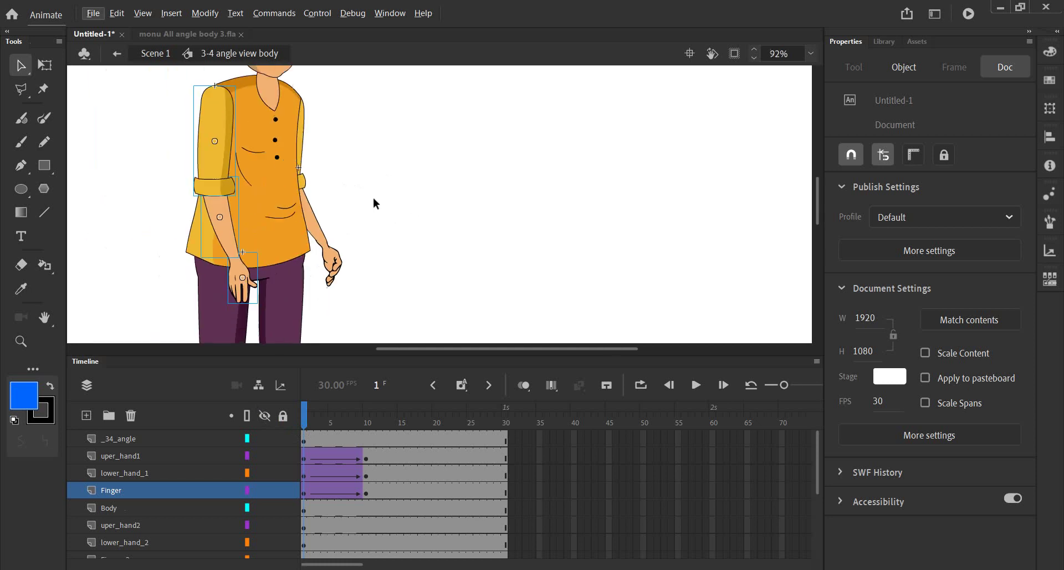
scroll(374, 198, "down", 1)
mouse_move(312, 425)
left_mouse_down()
mouse_move(344, 424)
mouse_move(311, 425)
left_mouse_up()
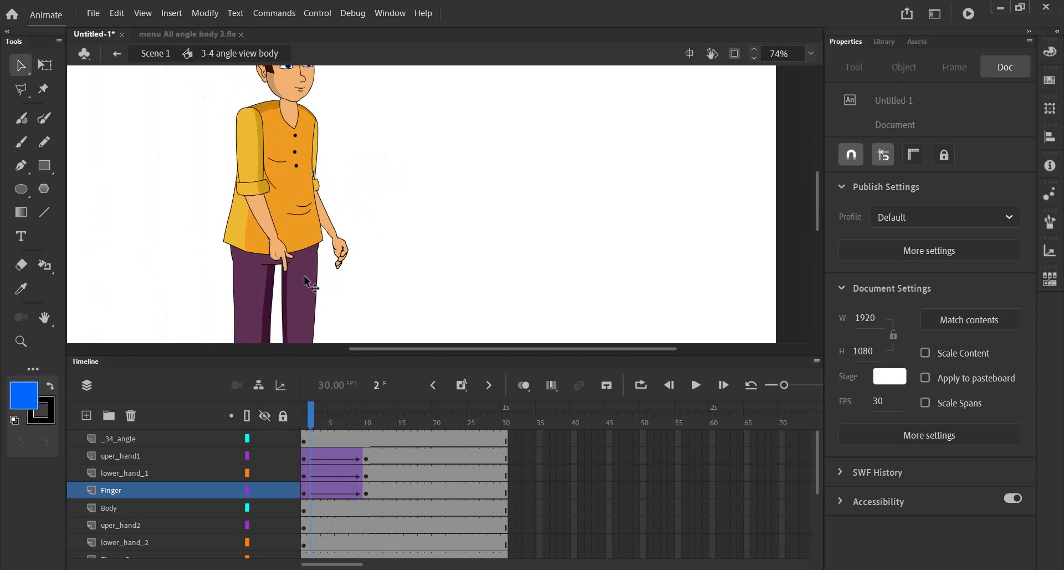
scroll(265, 259, "up", 2)
scroll(265, 259, "up", 1)
mouse_move(310, 413)
left_mouse_down()
mouse_move(343, 413)
mouse_move(298, 415)
left_mouse_up()
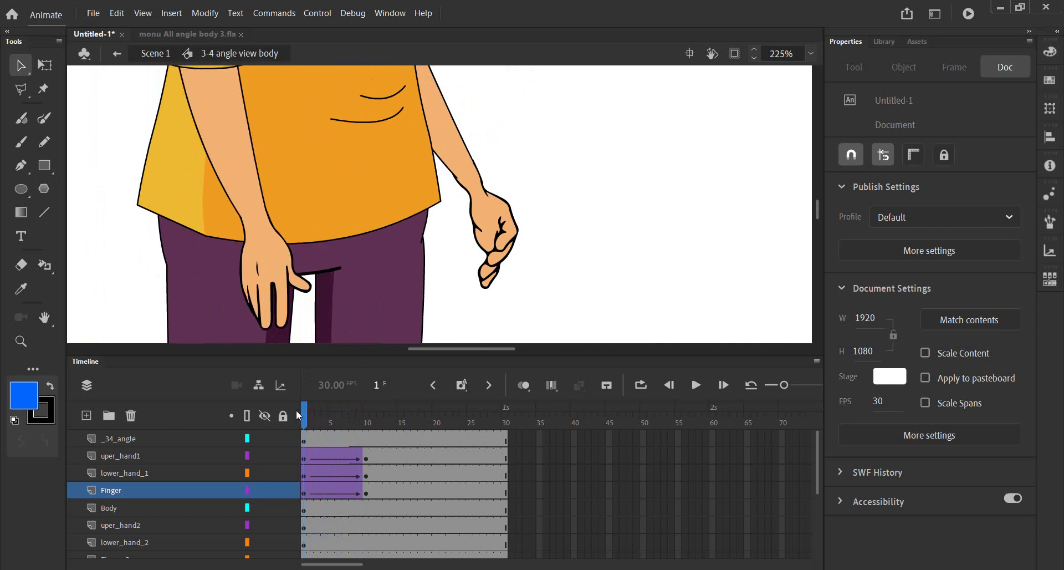
Inspect the finger instance's Object properties and the Finger layer's classic tween settings
left_click(272, 270)
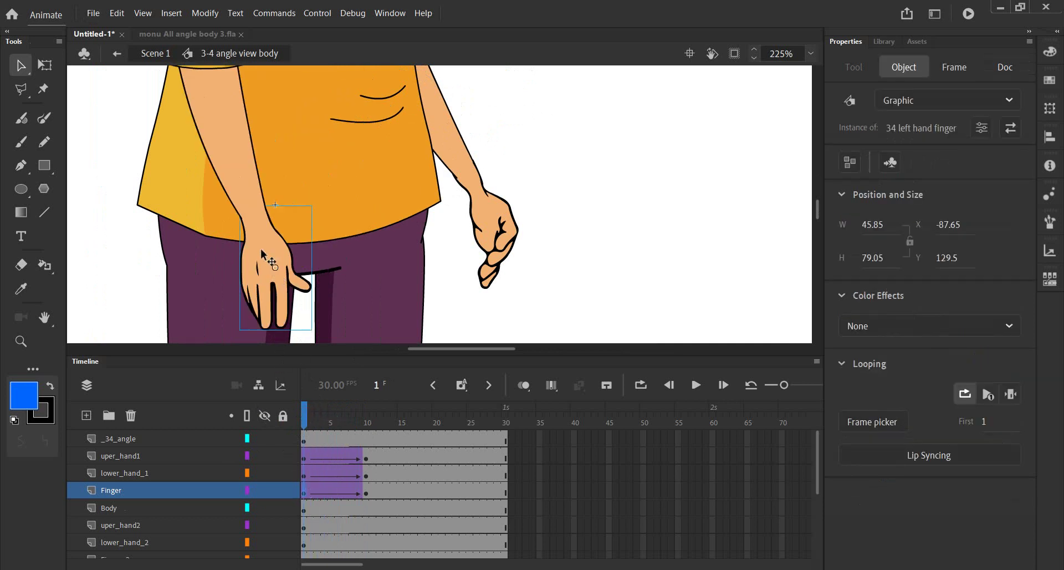
left_click(304, 491)
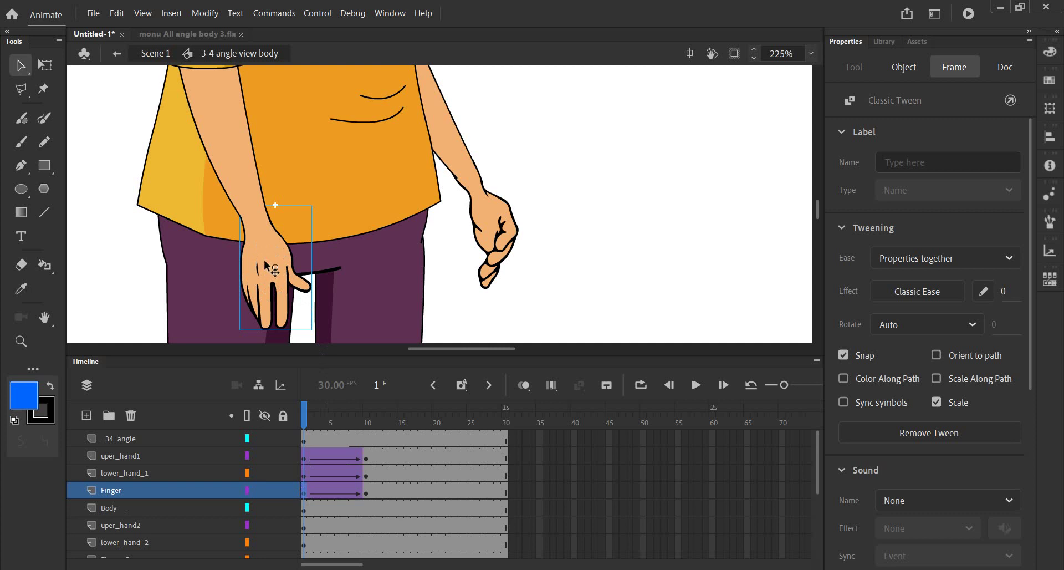
left_click(274, 246)
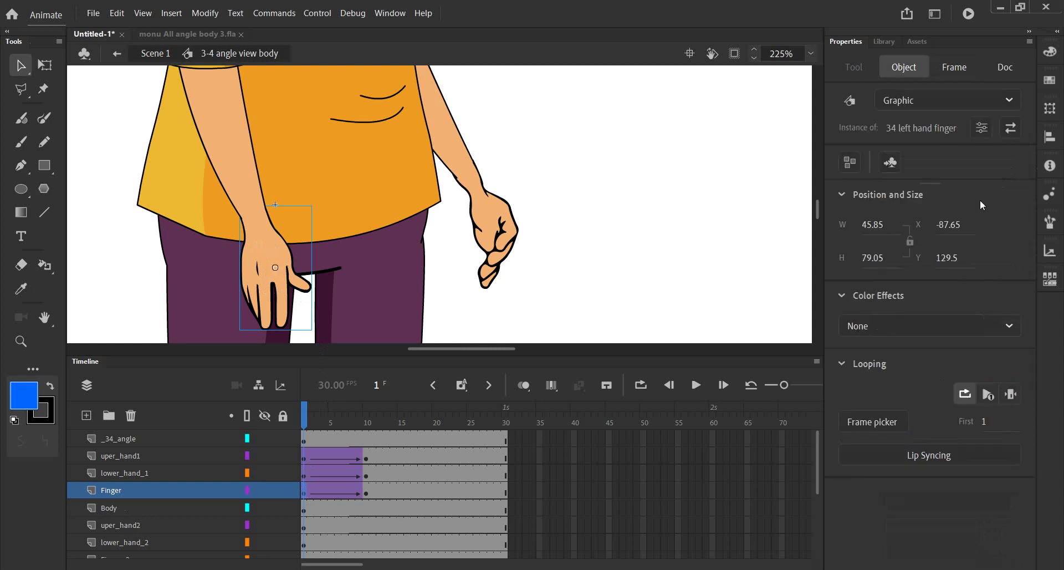
left_click(302, 490)
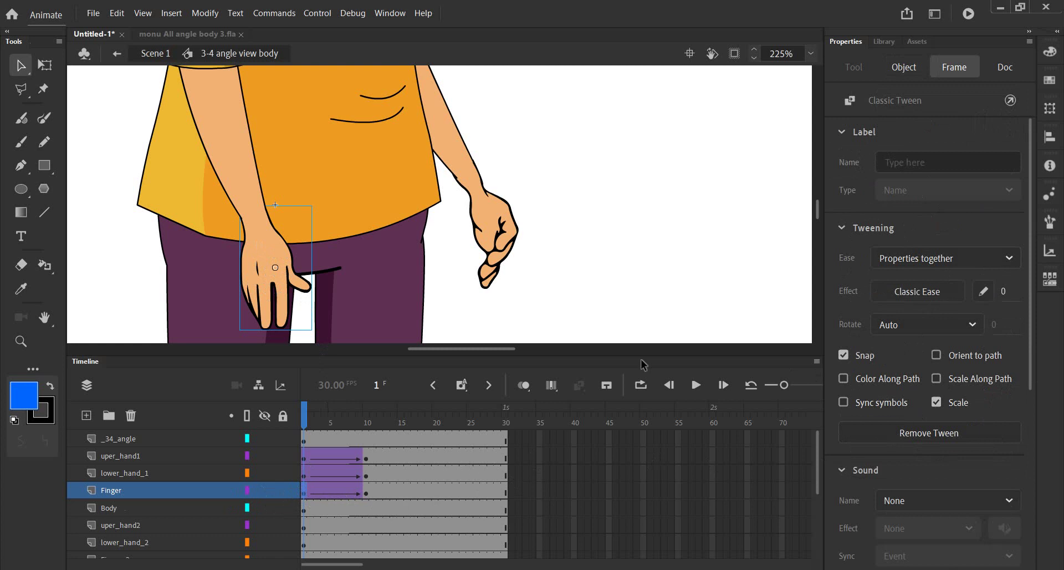
left_click(912, 59)
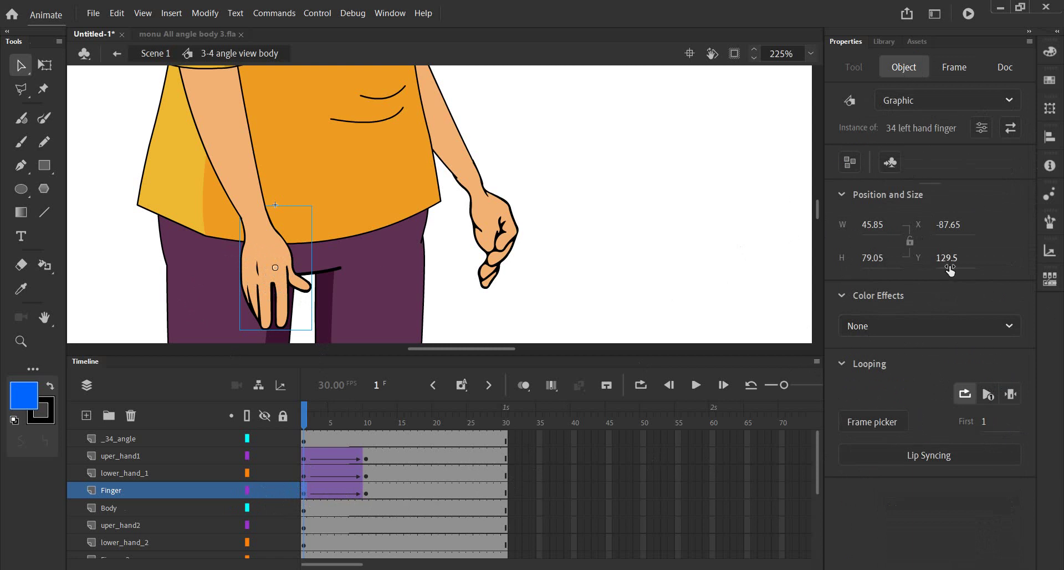
left_click(304, 492)
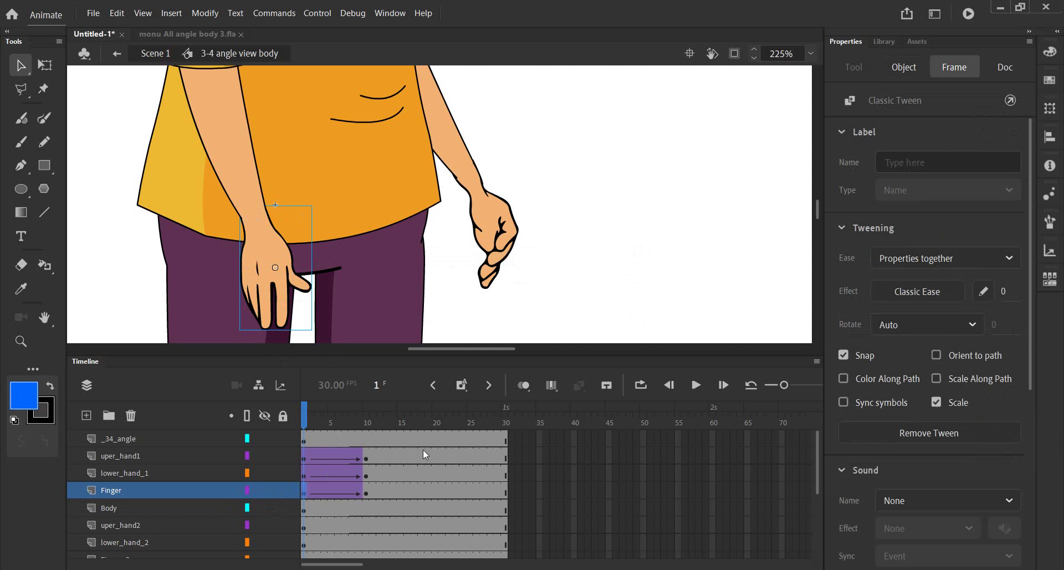
left_click(899, 67)
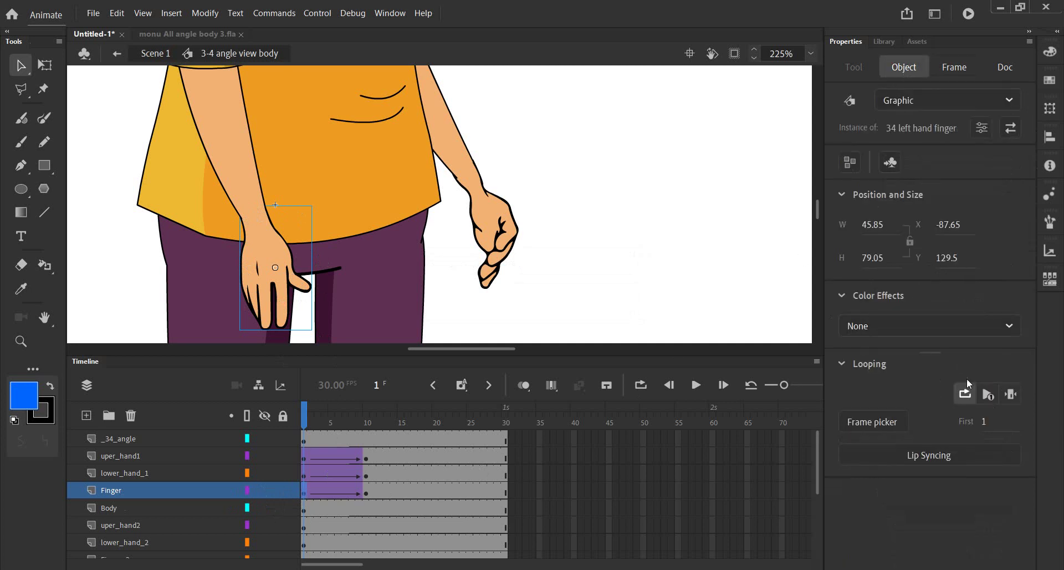
Preview the hand through frames 2-4 and reselect the finger instance
left_click(312, 412)
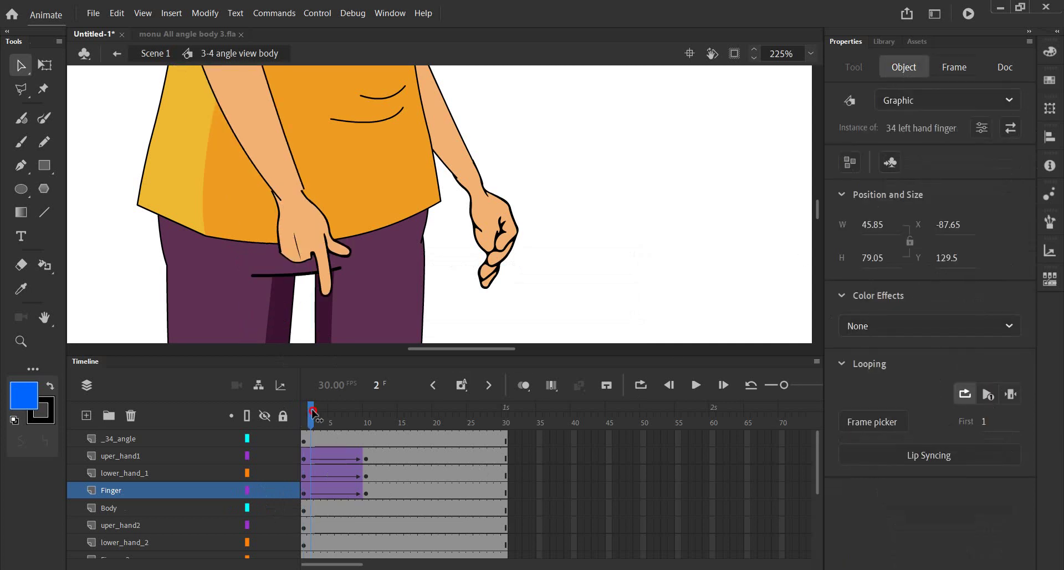
left_click(305, 413)
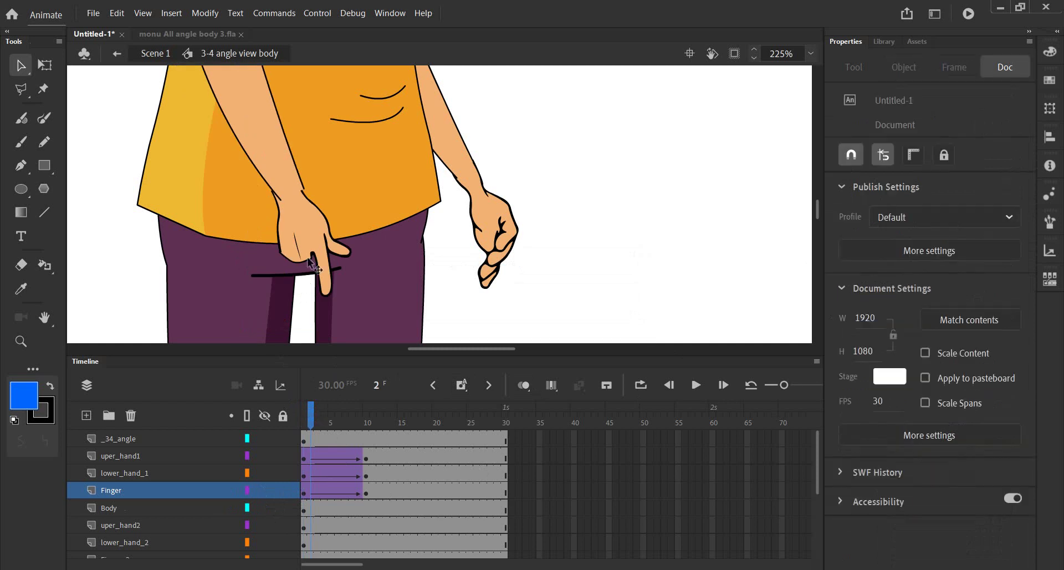
left_click_drag(318, 412, 299, 415)
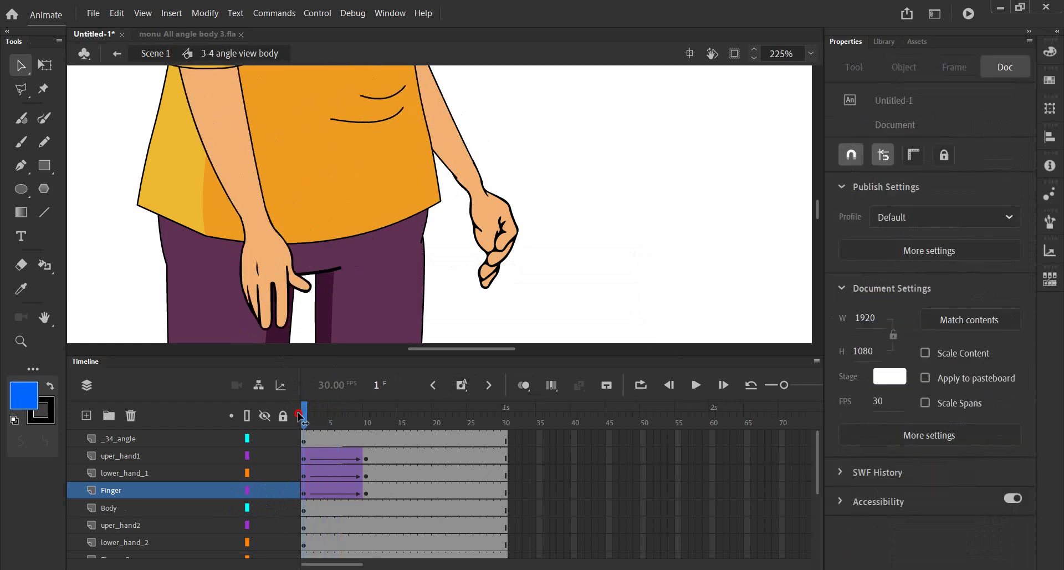
left_click(255, 267)
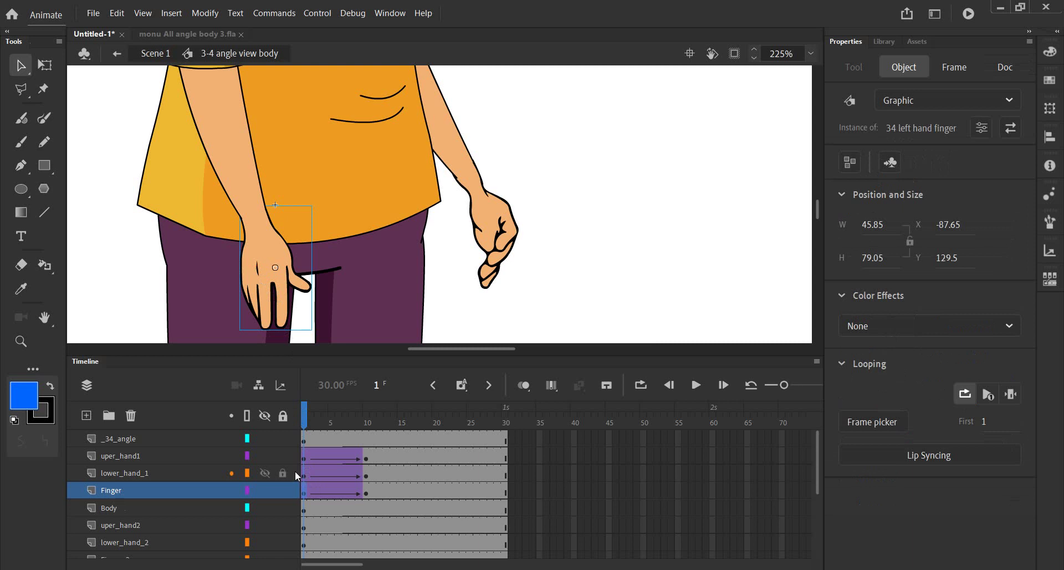
double_click(272, 239)
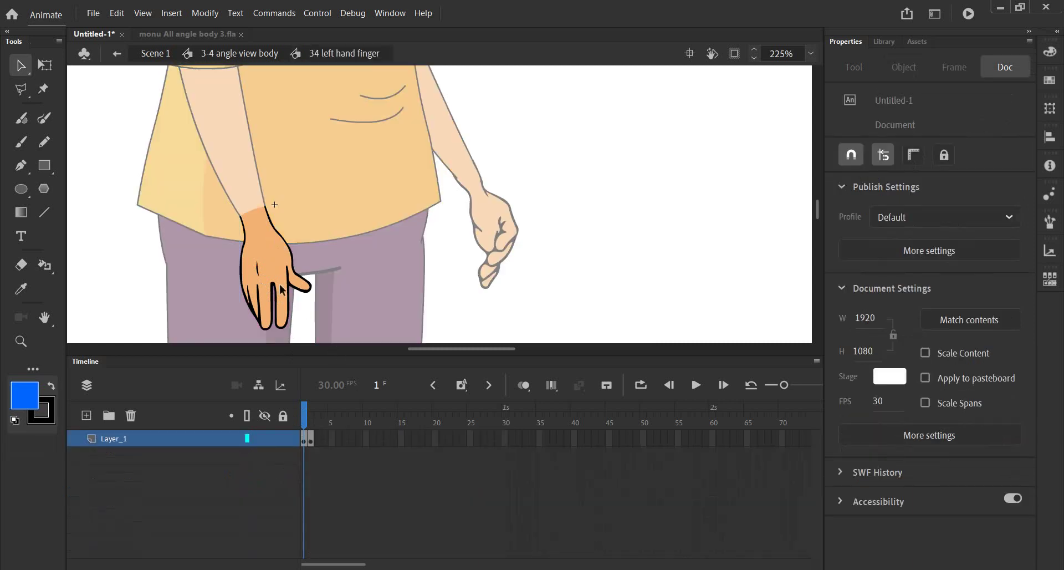
left_click(311, 412)
left_click_drag(315, 411, 304, 412)
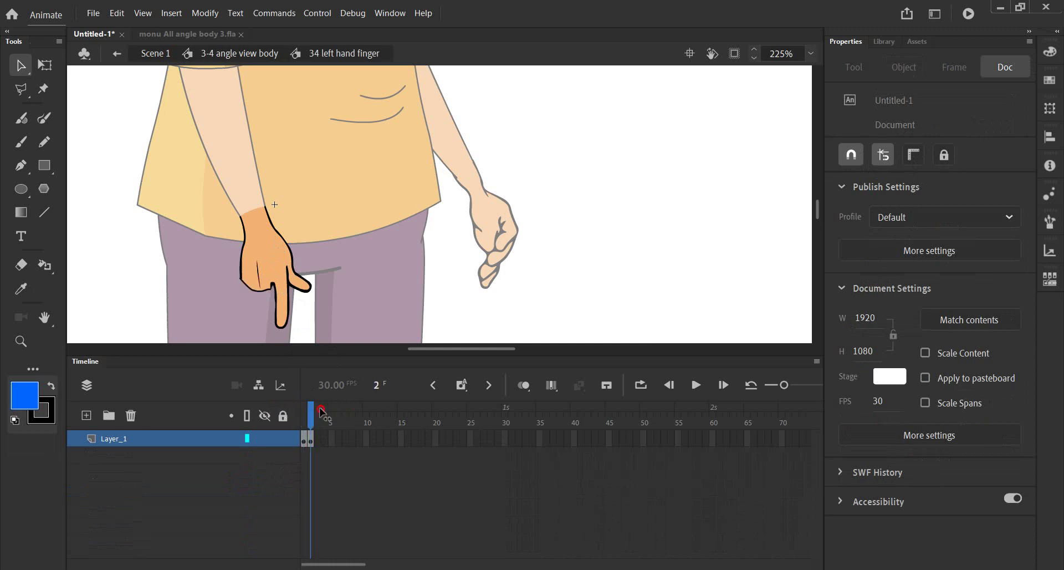
left_click(247, 53)
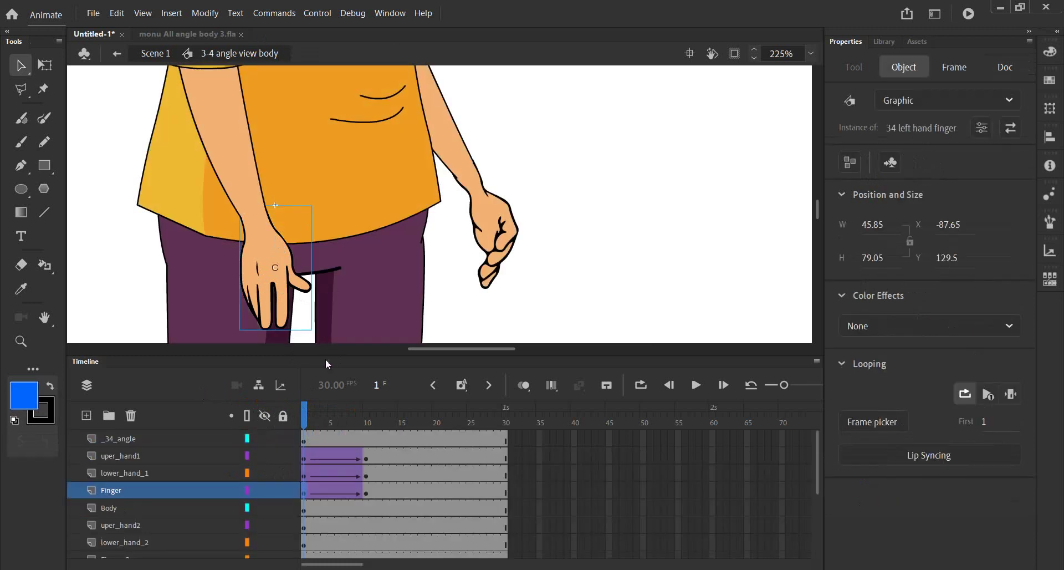
left_click(303, 491)
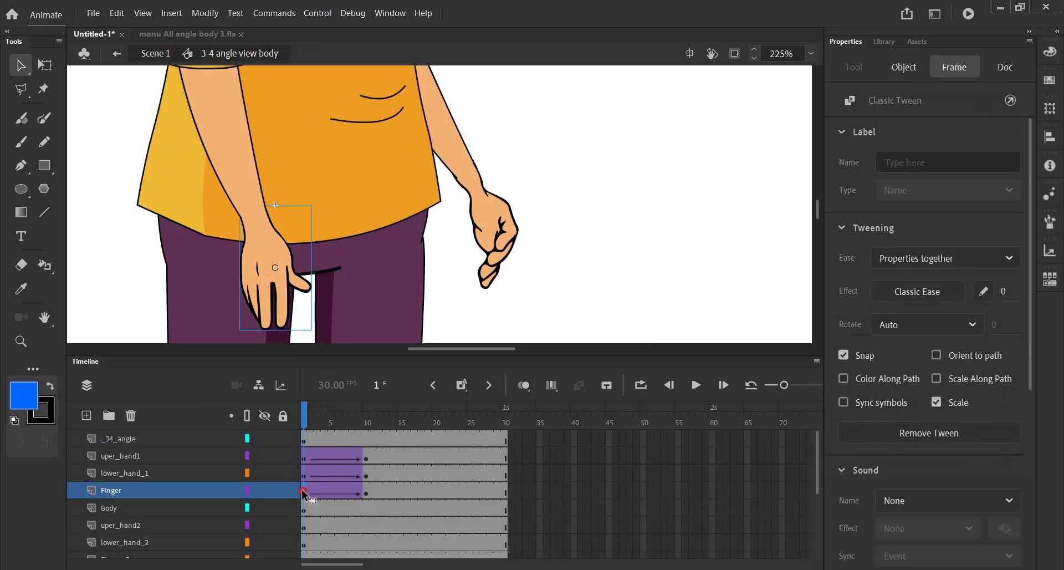
left_click(894, 66)
left_click(624, 200)
left_click(267, 253)
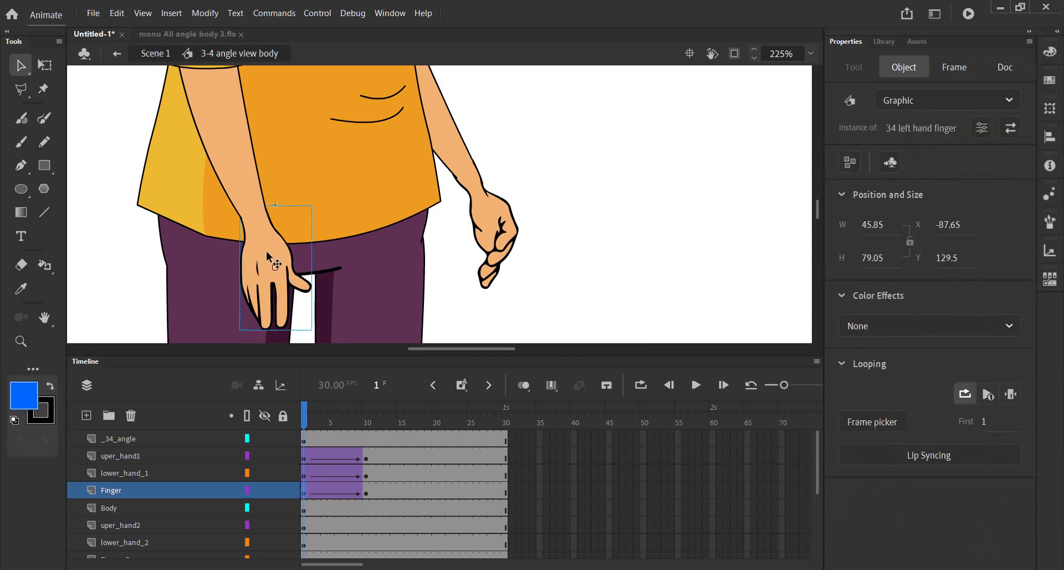
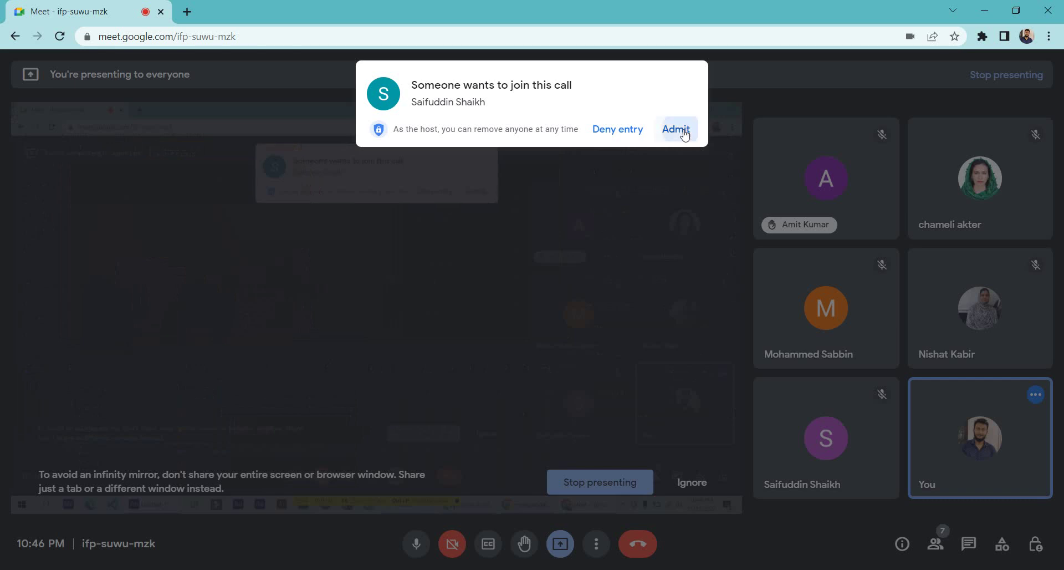
Admit the waiting guest into the Google Meet call
left_click(675, 138)
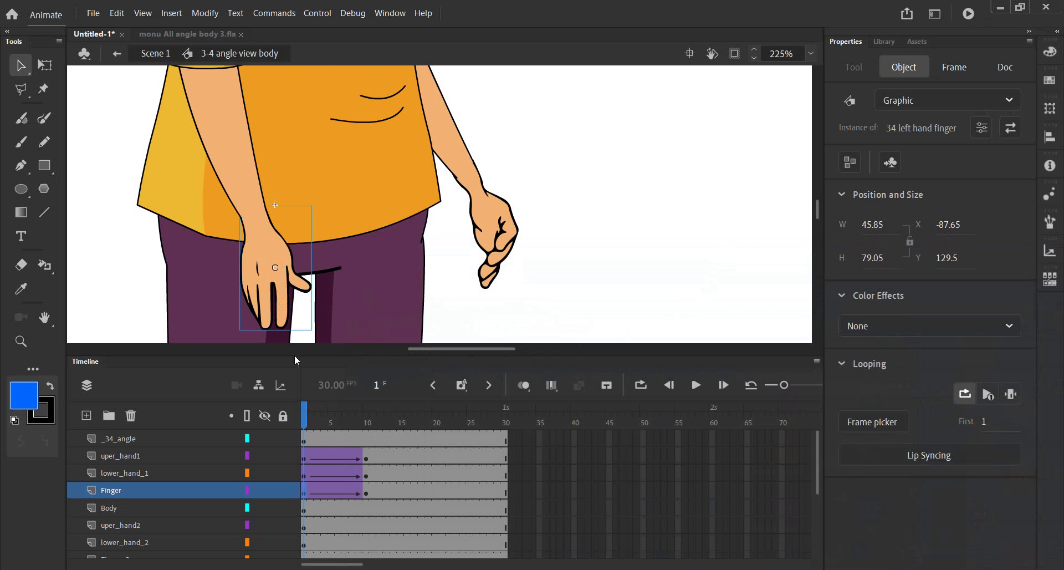
left_click(311, 414)
left_click_drag(312, 413, 331, 410)
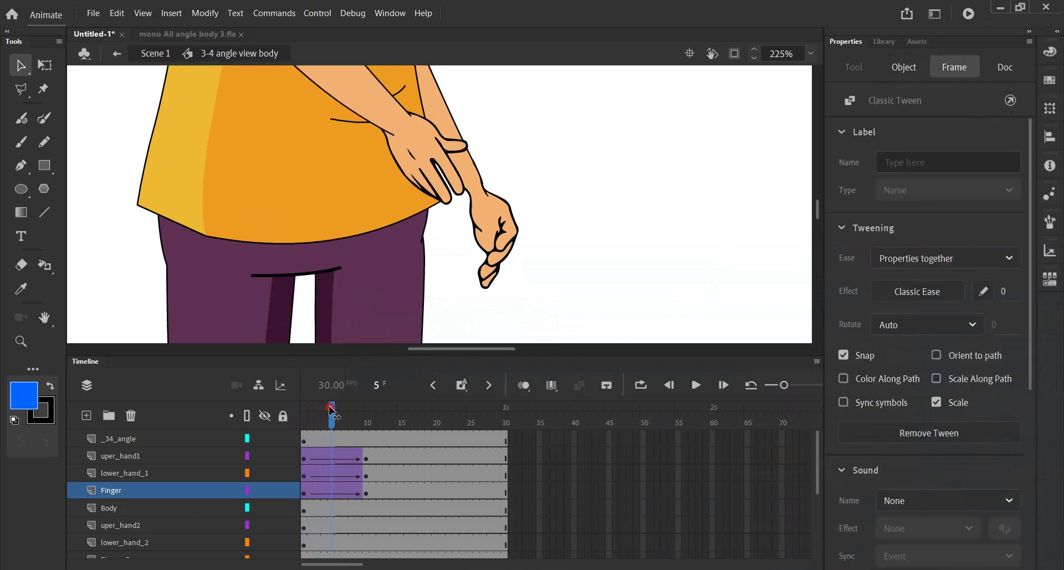
left_click_drag(331, 410, 304, 414)
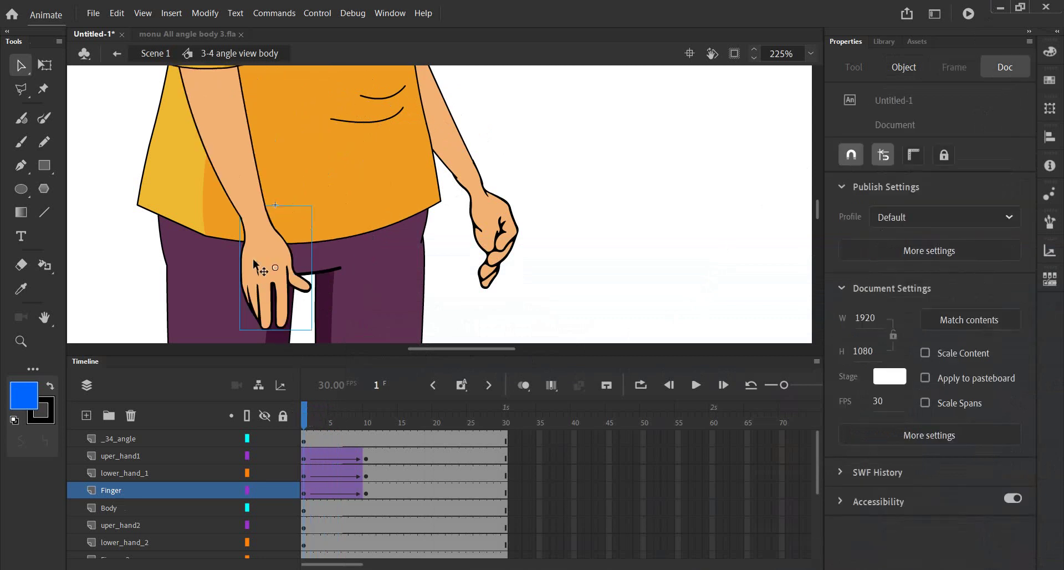
left_click(255, 267)
left_click(305, 491)
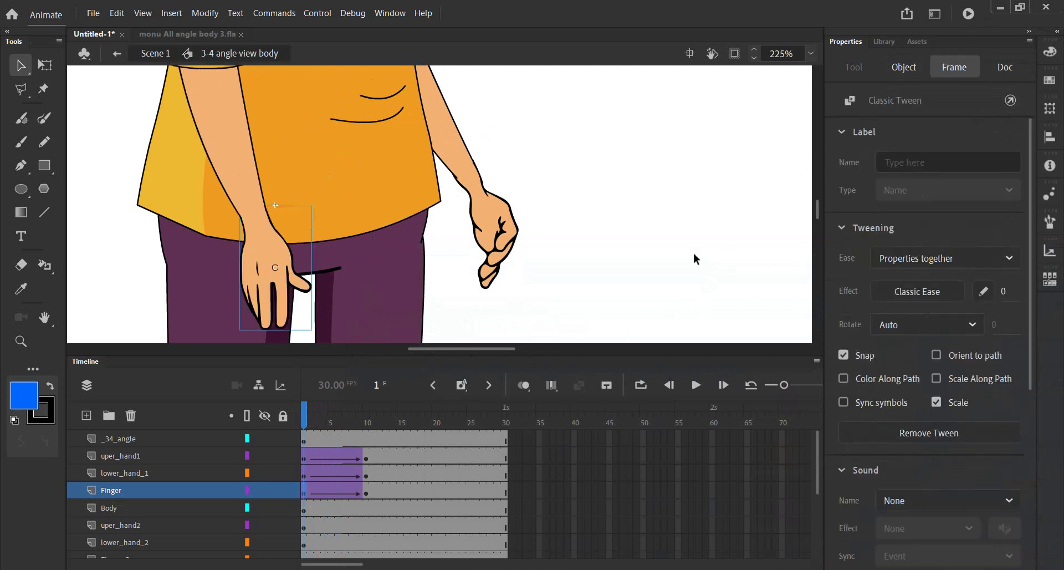
left_click(903, 67)
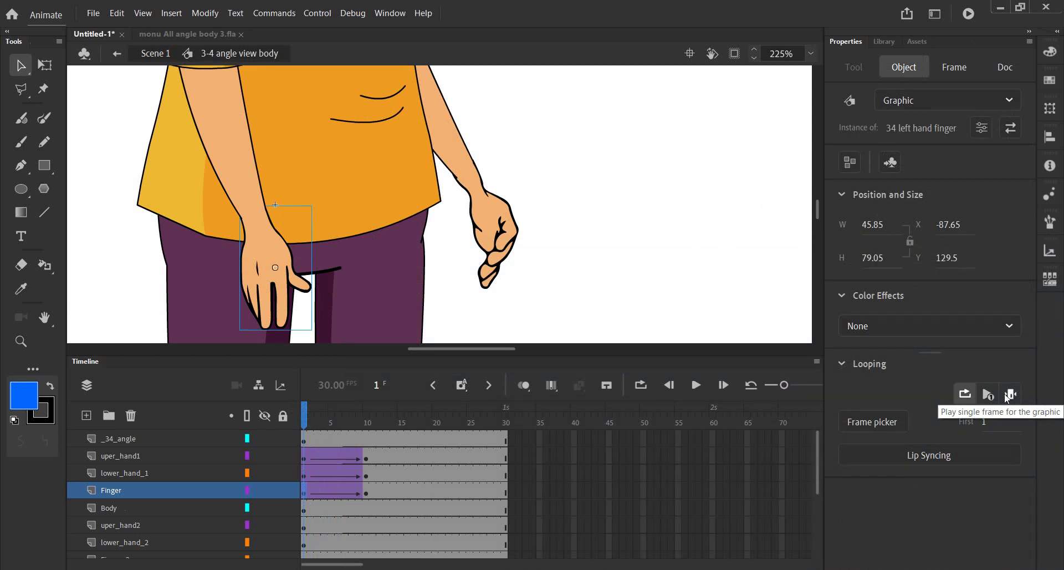
Set the starting finger graphic's Looping to Play single frame and scrub back to frame 2
left_click(1010, 394)
left_click(311, 420)
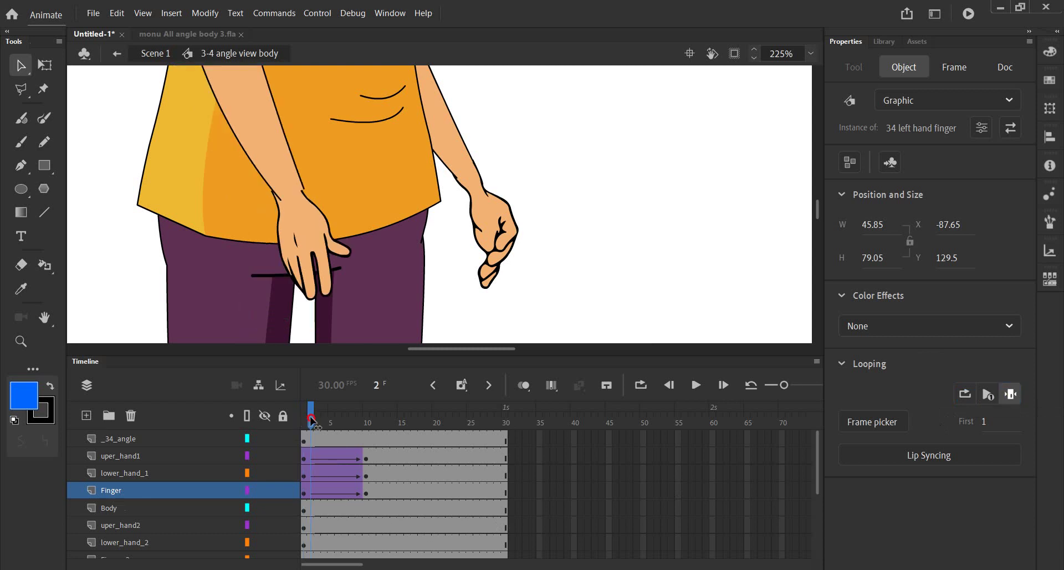
left_click_drag(311, 421, 317, 429)
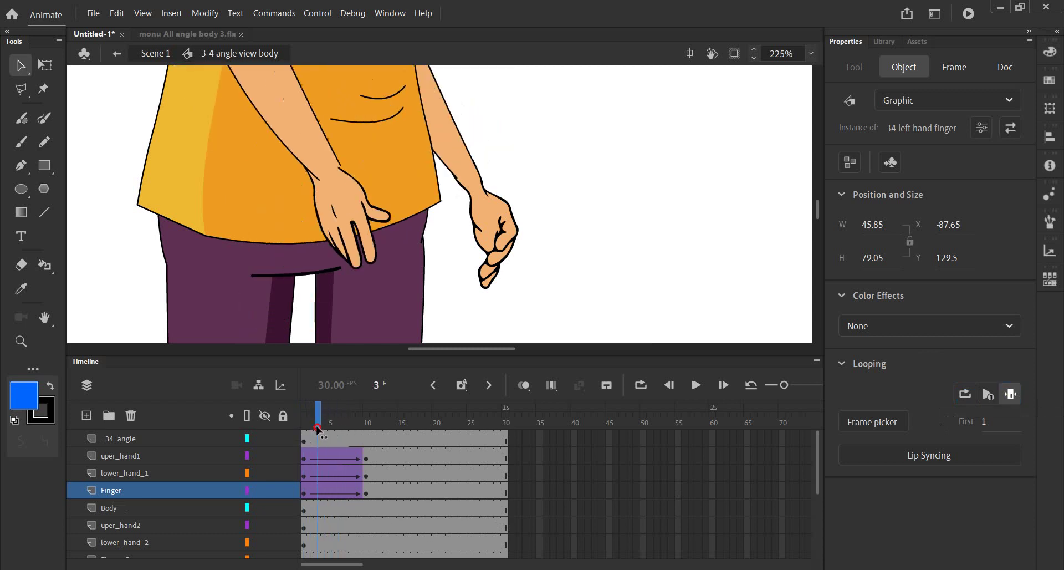
left_click_drag(318, 428, 311, 426)
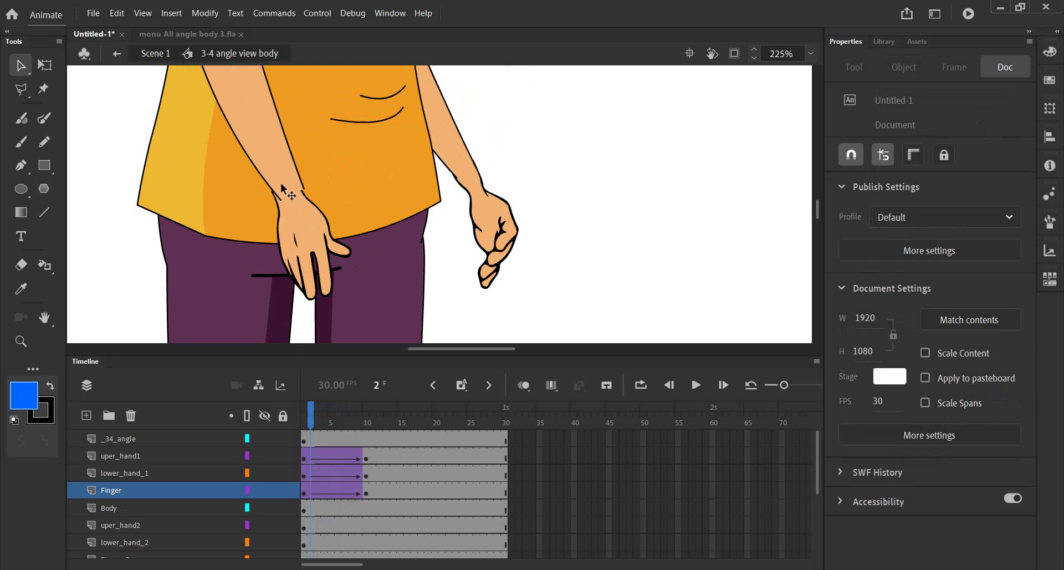
Preview the arm tween from the lowered pose at frame 1 to the raised arm
scroll(281, 189, "up", 3)
scroll(321, 297, "down", 2)
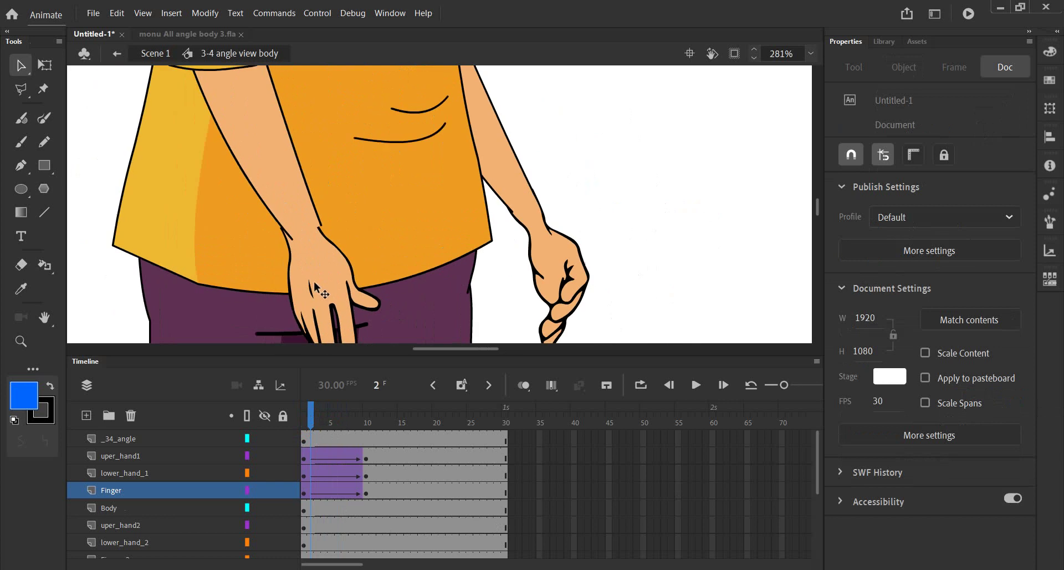
scroll(314, 285, "down", 1)
scroll(313, 286, "down", 1)
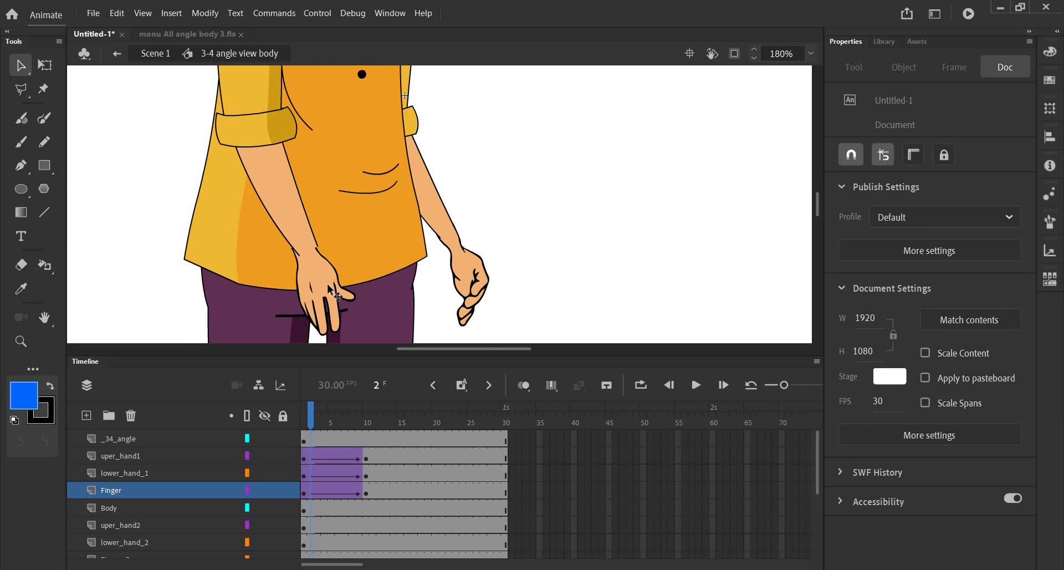
left_click_drag(314, 420, 366, 421)
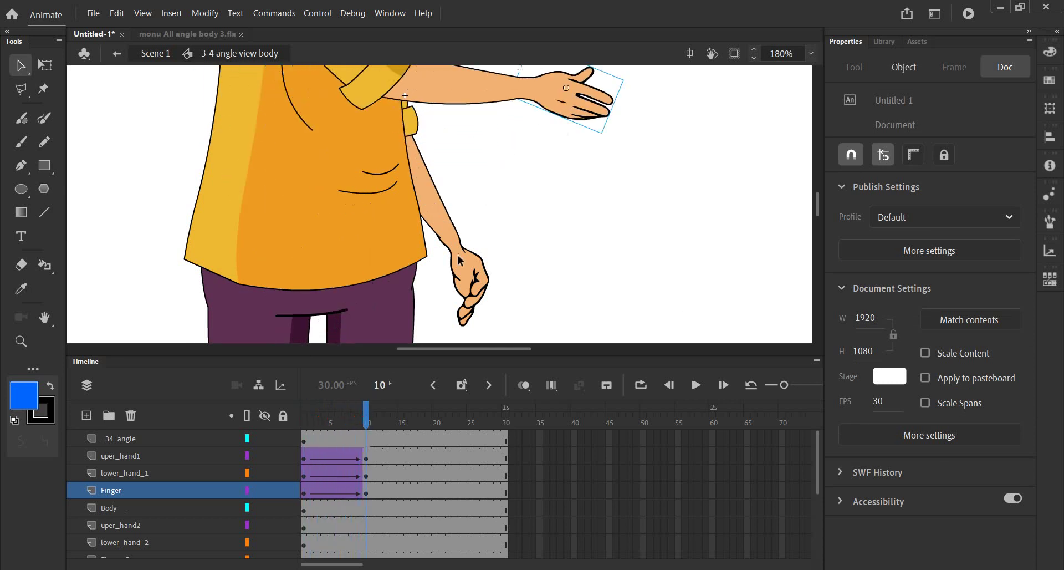
left_click_drag(333, 420, 361, 422)
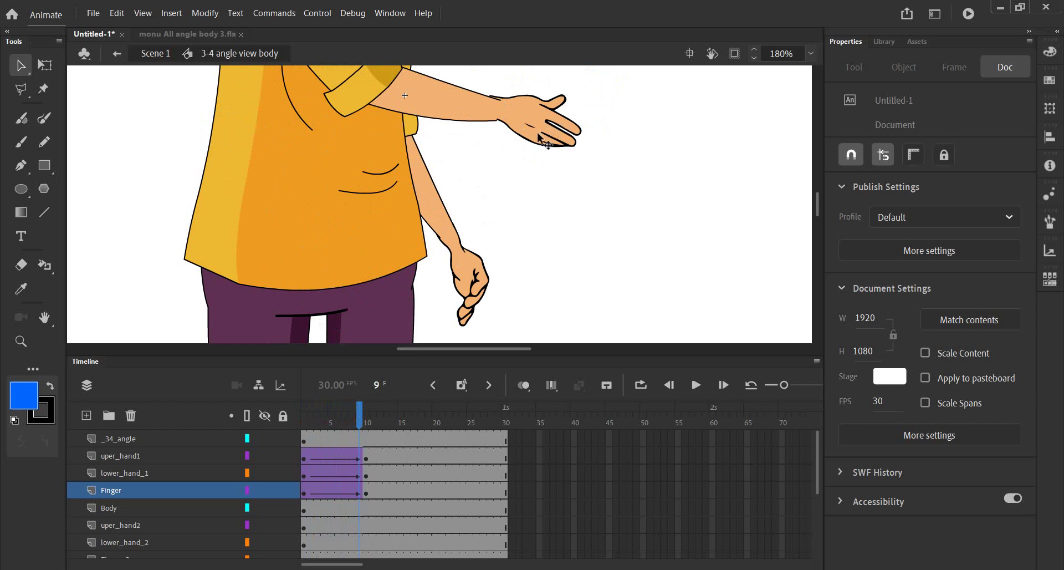
scroll(526, 166, "up", 3)
left_click_drag(370, 425, 304, 422)
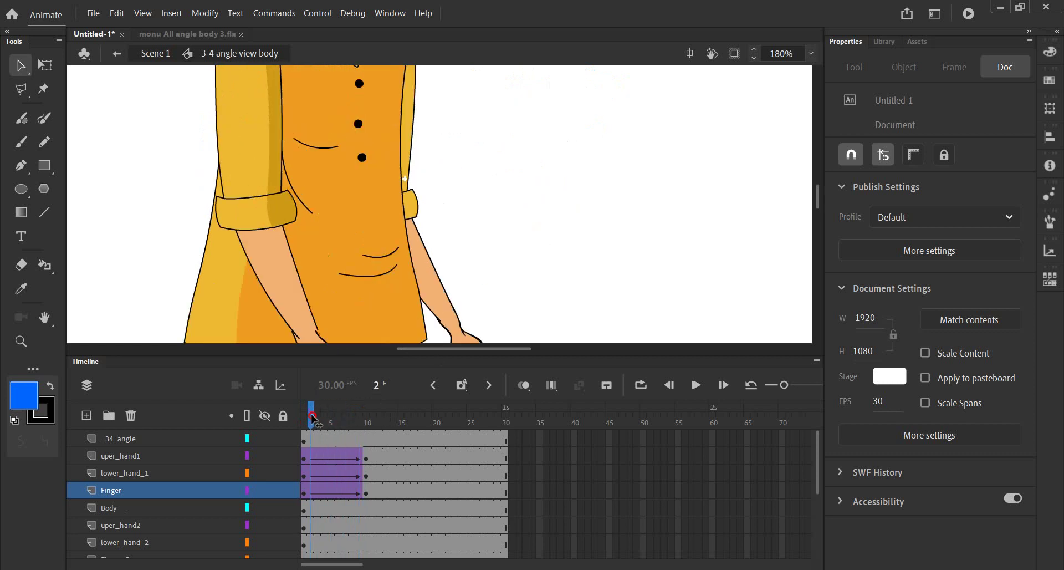
scroll(439, 222, "down", 1)
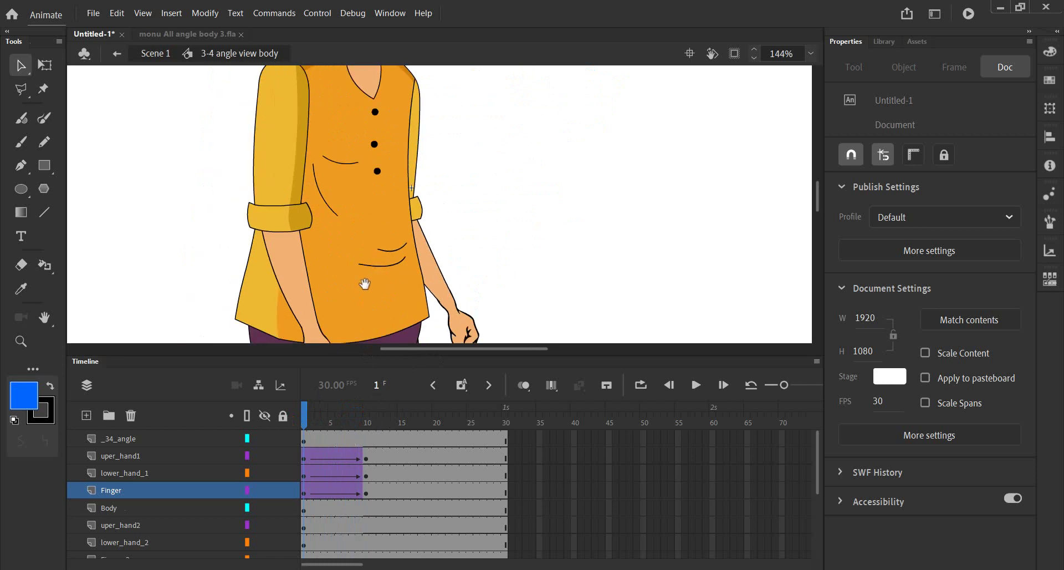
left_click_drag(364, 283, 375, 225)
mouse_move(319, 419)
left_mouse_down()
mouse_move(487, 411)
mouse_move(335, 416)
mouse_move(304, 440)
left_mouse_up()
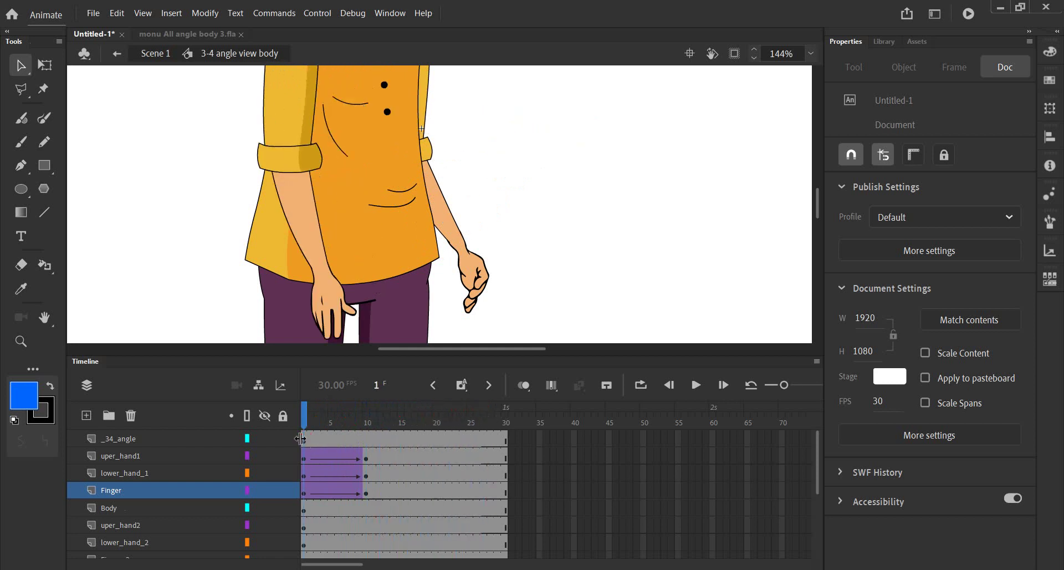
Set the frame-10 Finger keyframe's graphic to Play single frame and preview the tween
left_click(304, 494)
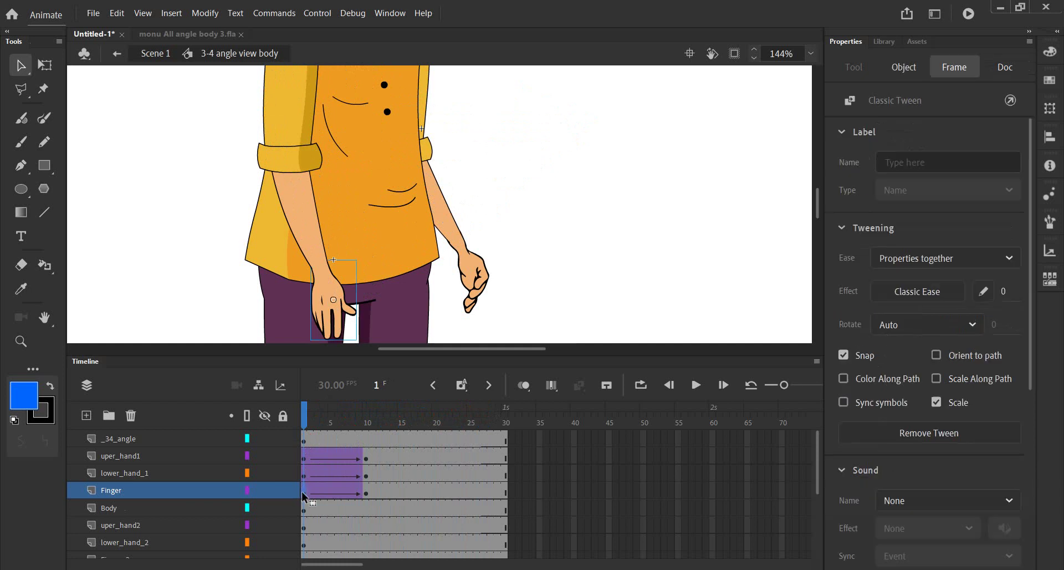
left_click(366, 491)
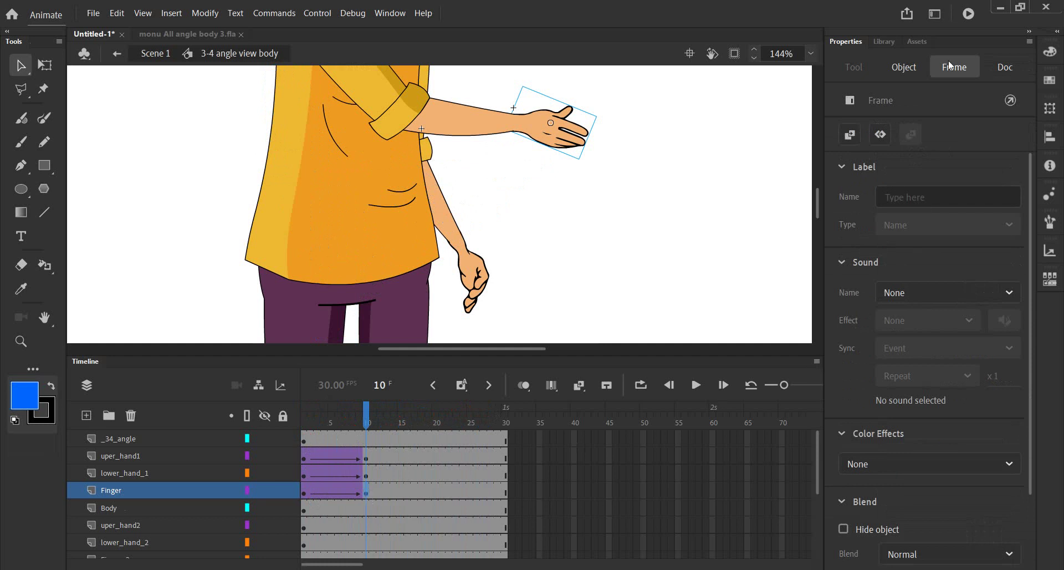
left_click(893, 67)
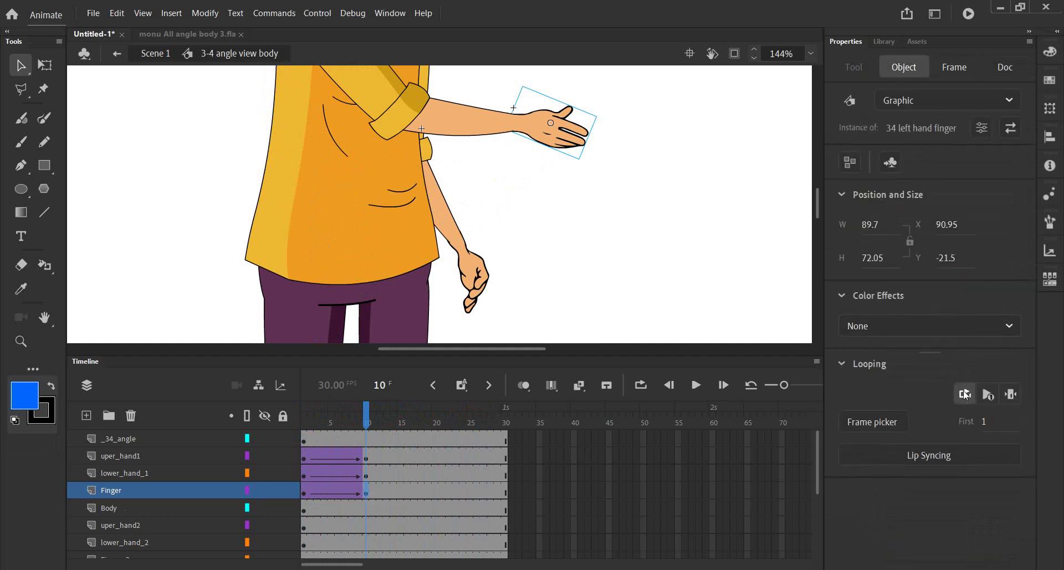
left_click(1013, 396)
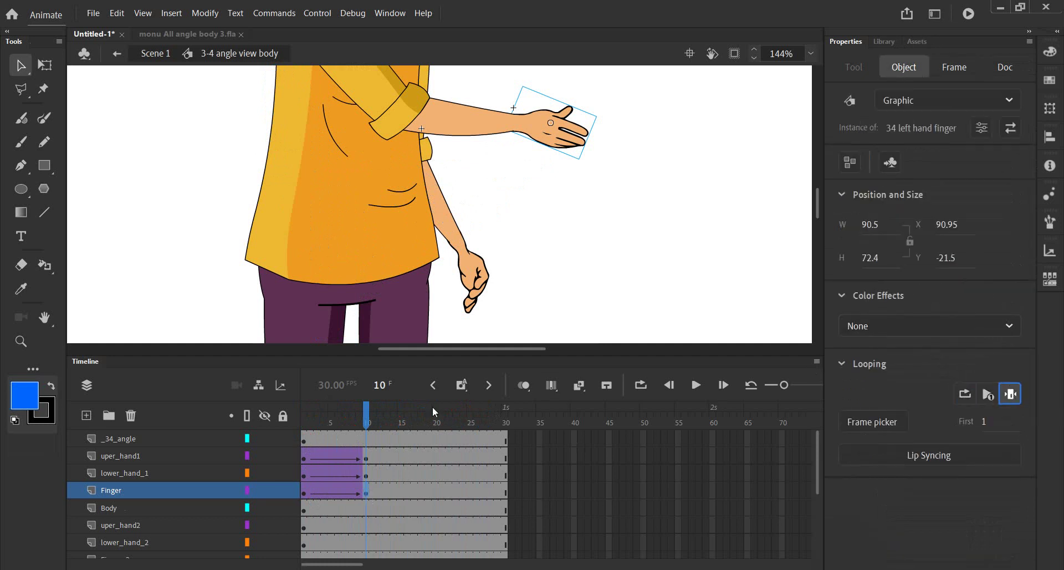
left_click_drag(360, 417, 258, 443)
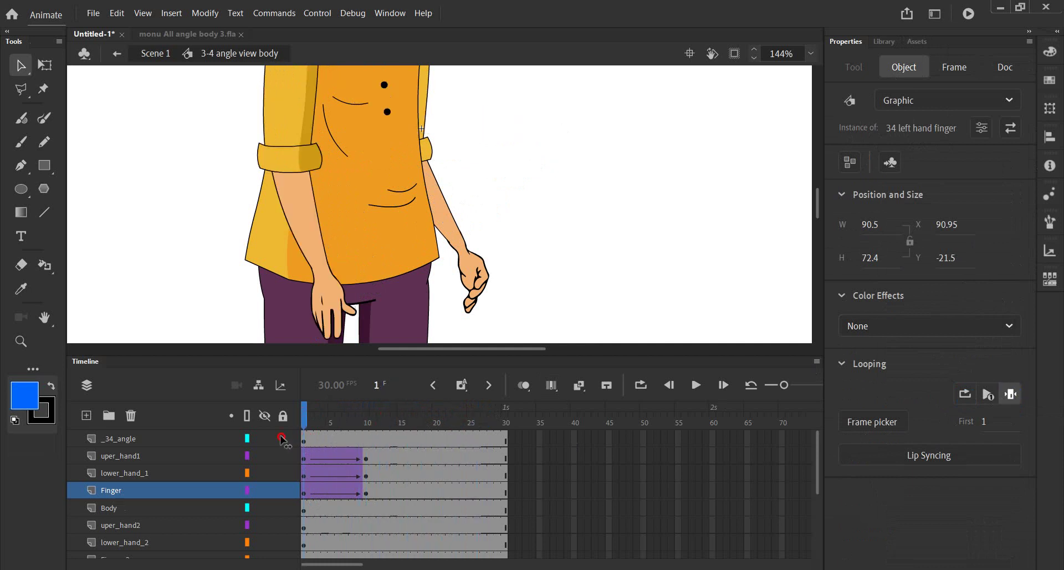
left_click_drag(308, 411, 359, 415)
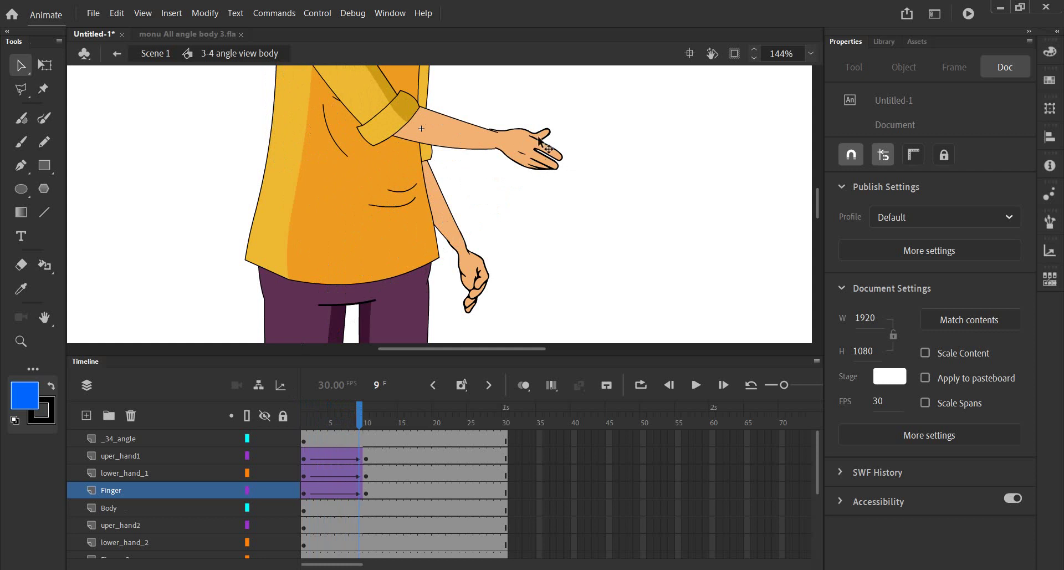
left_click(366, 491)
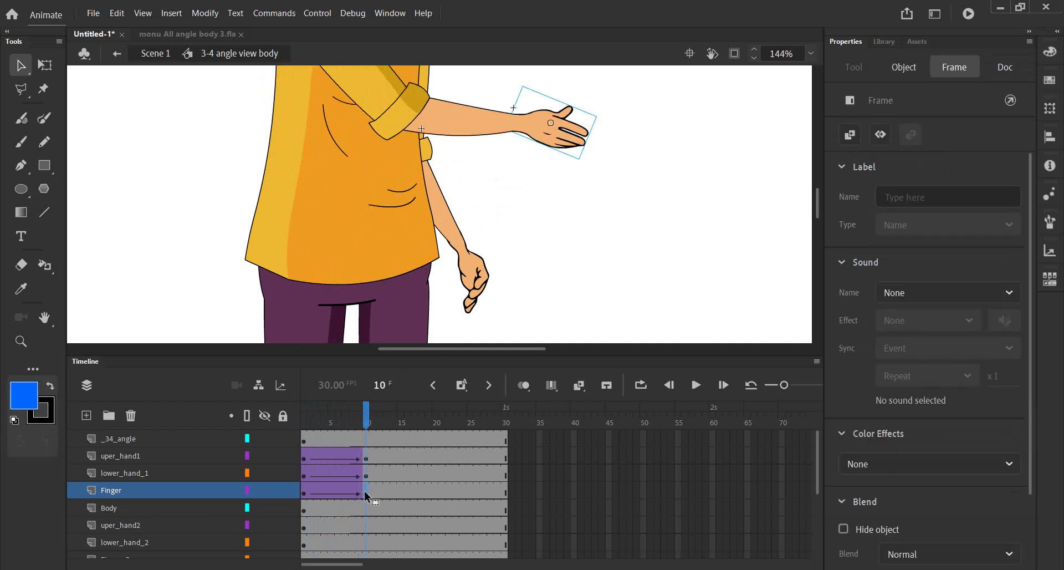
Inspect the finger symbol's pointing pose on frame 2, then go to end keyframe 10
double_click(533, 126)
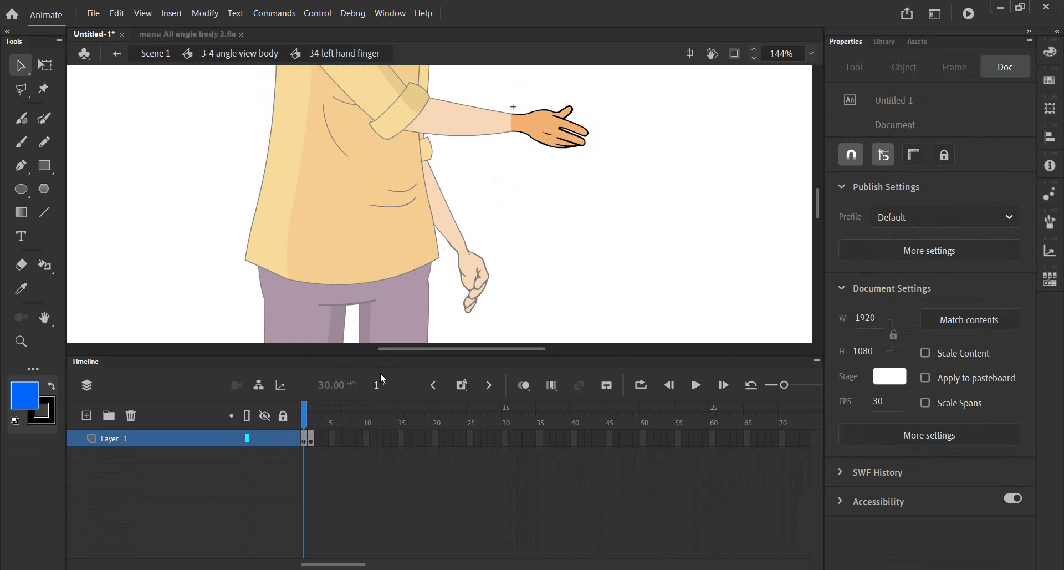
left_click(310, 416)
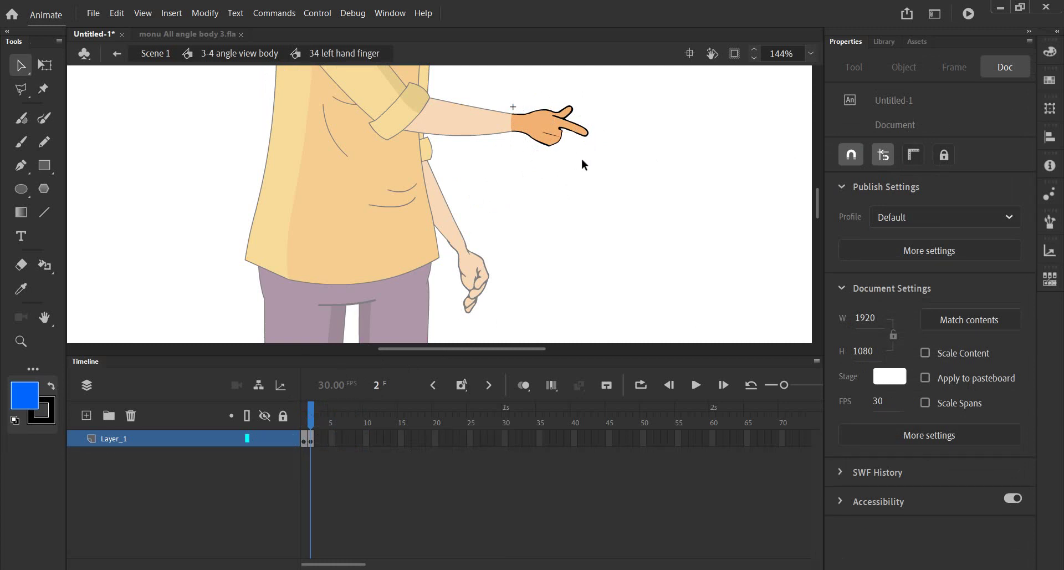
left_click(214, 54)
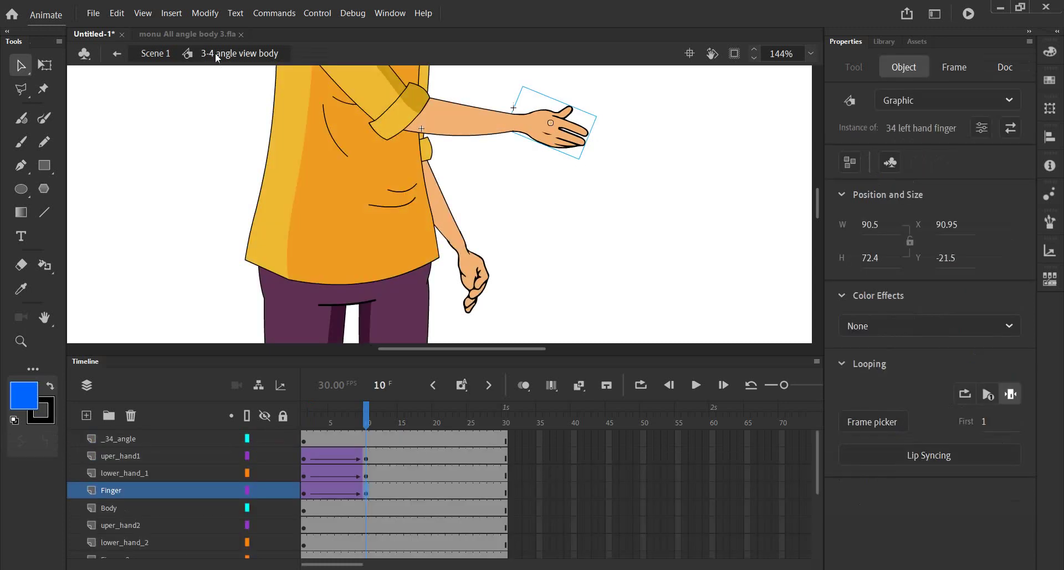
left_click_drag(360, 416, 358, 418)
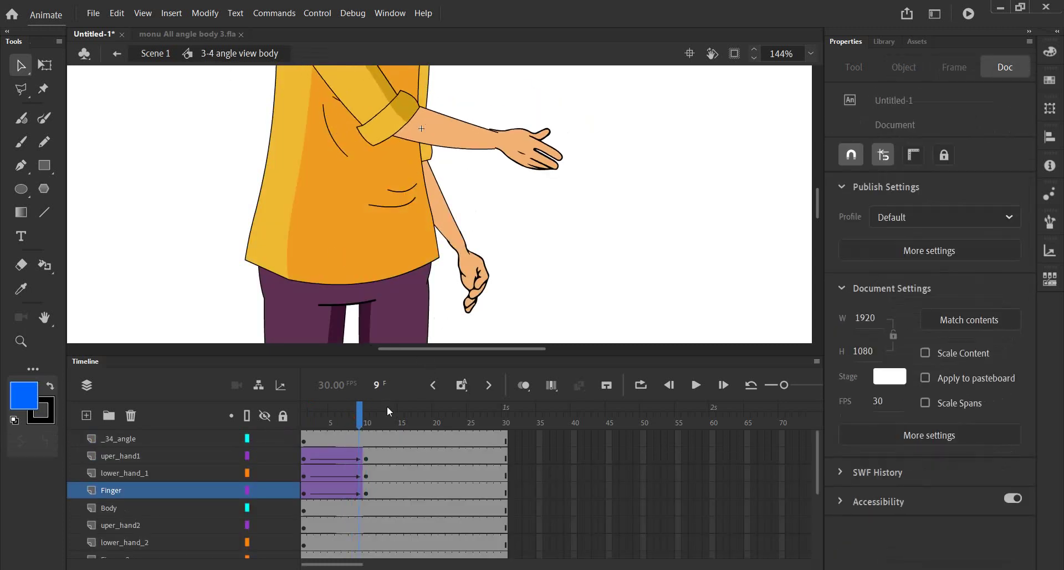
left_click_drag(361, 411, 366, 413)
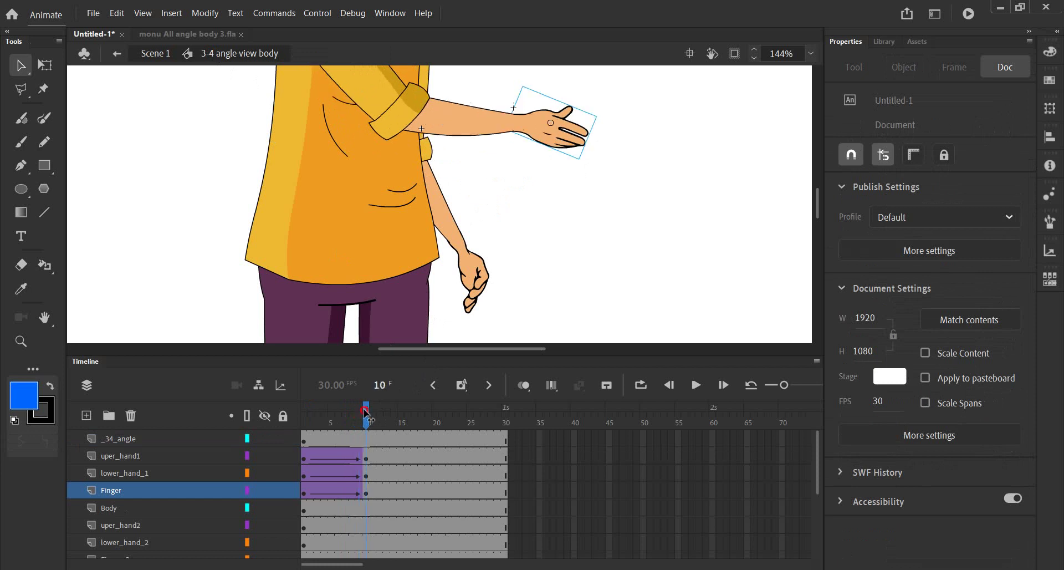
Set the frame-10 finger instance's Looping First frame to 2
left_click(544, 124)
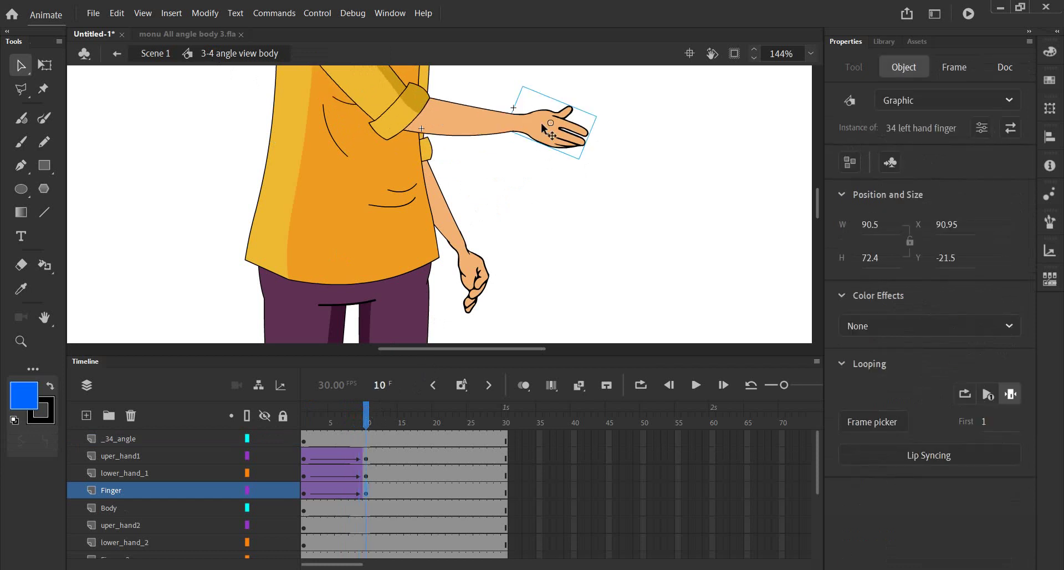
left_click(985, 421)
type("2")
key("Return")
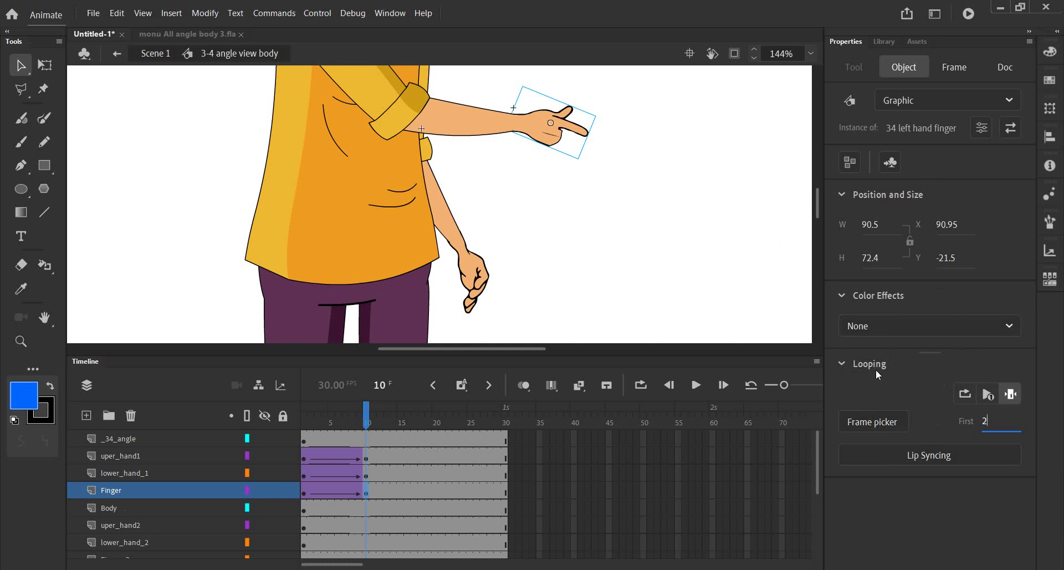
Recheck the finger symbol's poses and try First frame 1 for the open hand
double_click(555, 138)
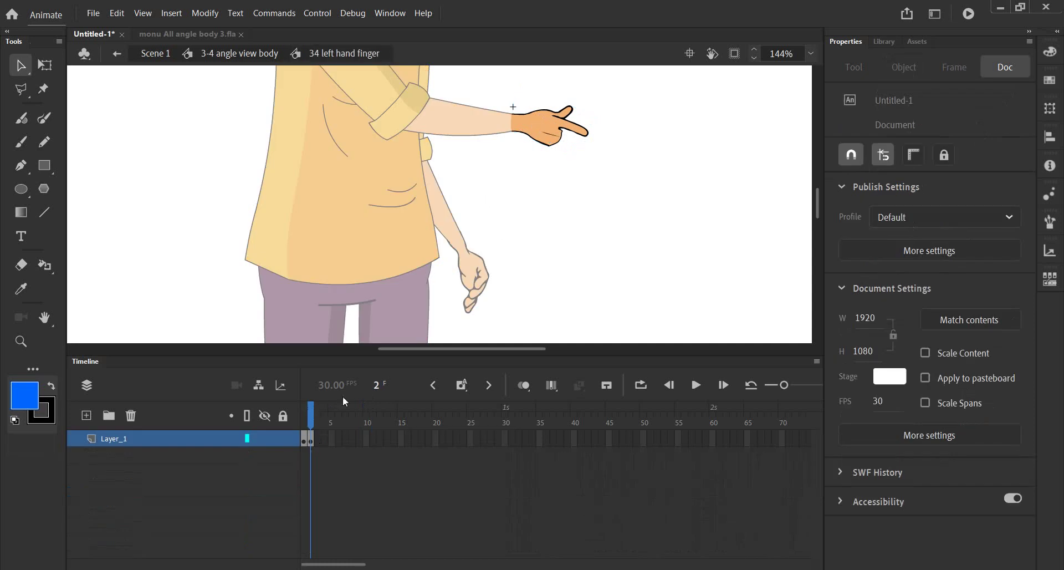
double_click(495, 190)
double_click(541, 129)
double_click(509, 191)
left_click(984, 424)
type("1")
key("Return")
Review the finger poses again, enter First frame 2, and rewind to frame 3
double_click(538, 123)
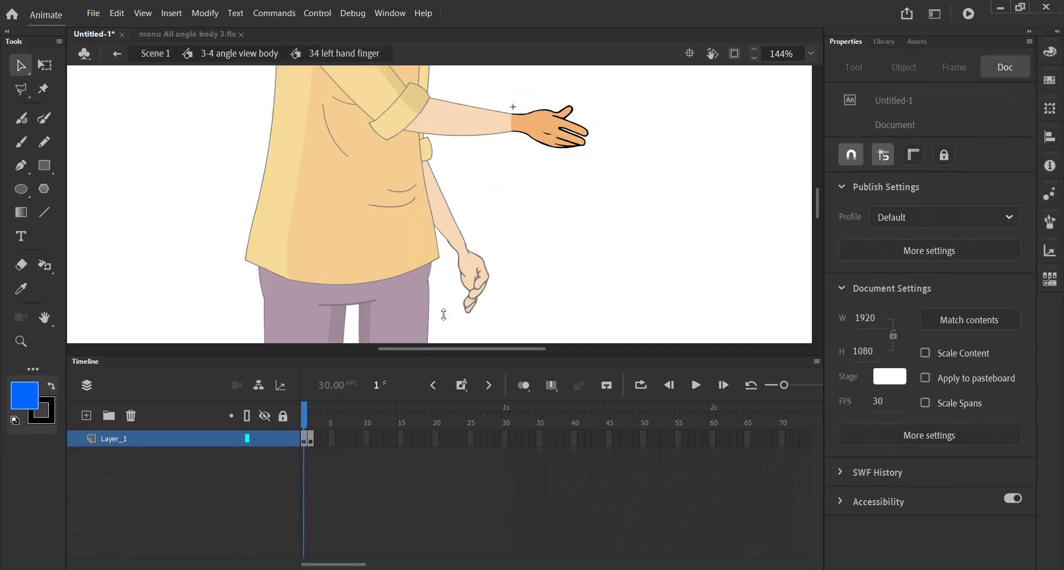
double_click(524, 177)
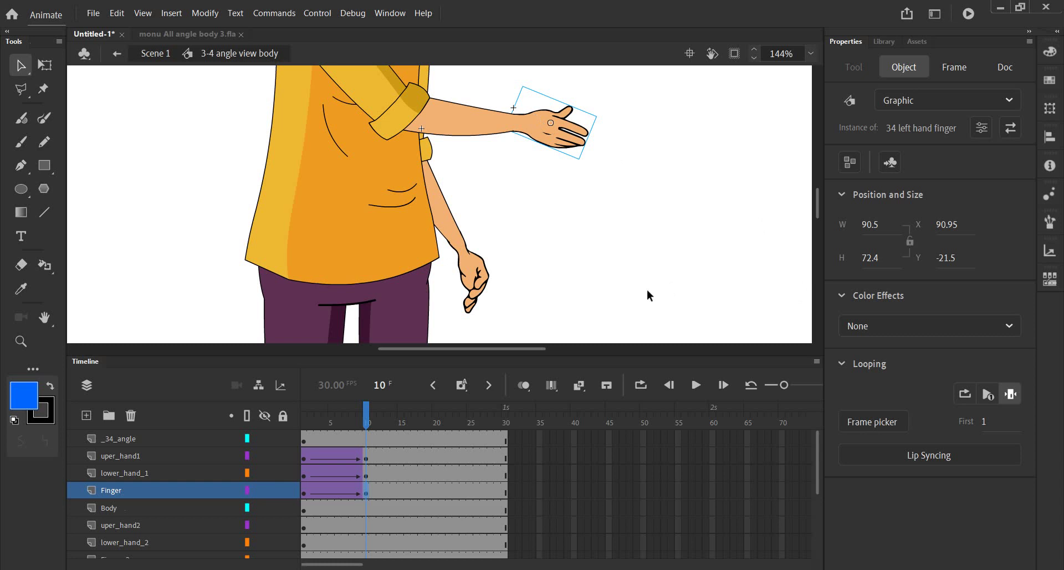
left_click(984, 422)
type("2")
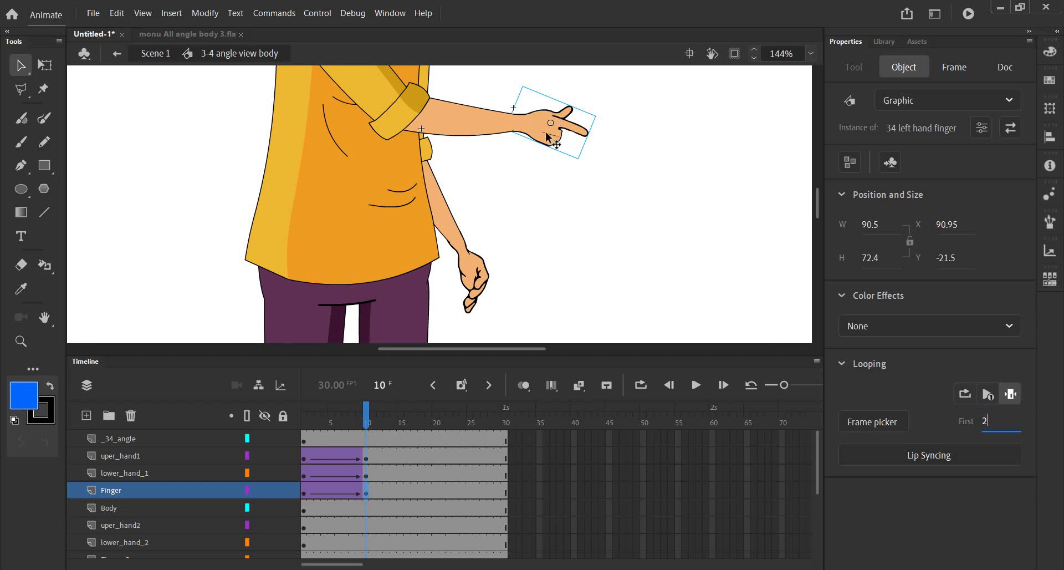
mouse_move(365, 424)
left_mouse_down()
mouse_move(320, 436)
mouse_move(371, 441)
mouse_move(285, 442)
left_mouse_up()
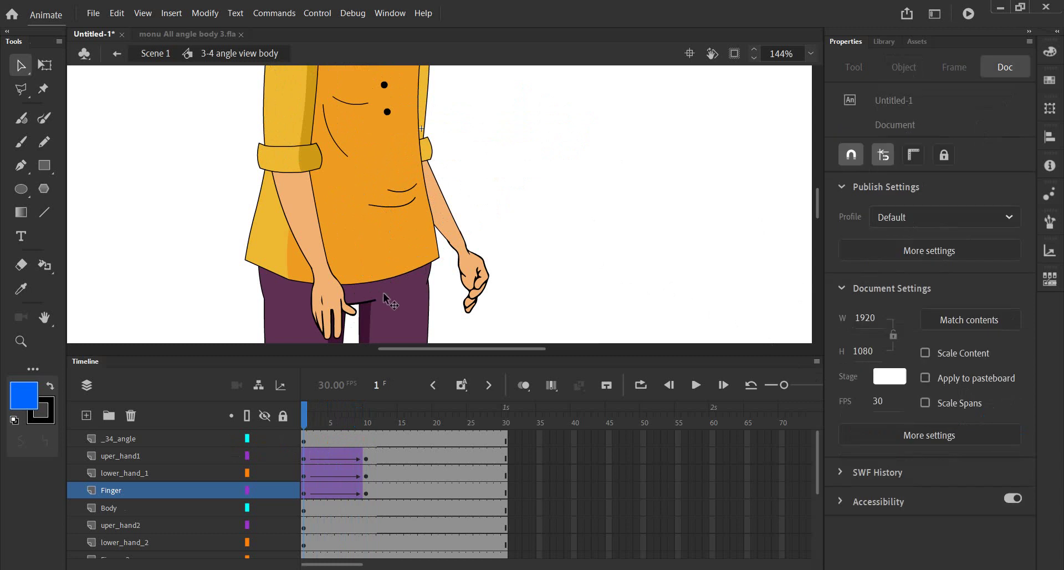
left_click(352, 310)
key("ctrl+minus")
scroll(471, 208, "down", 1, "ctrl")
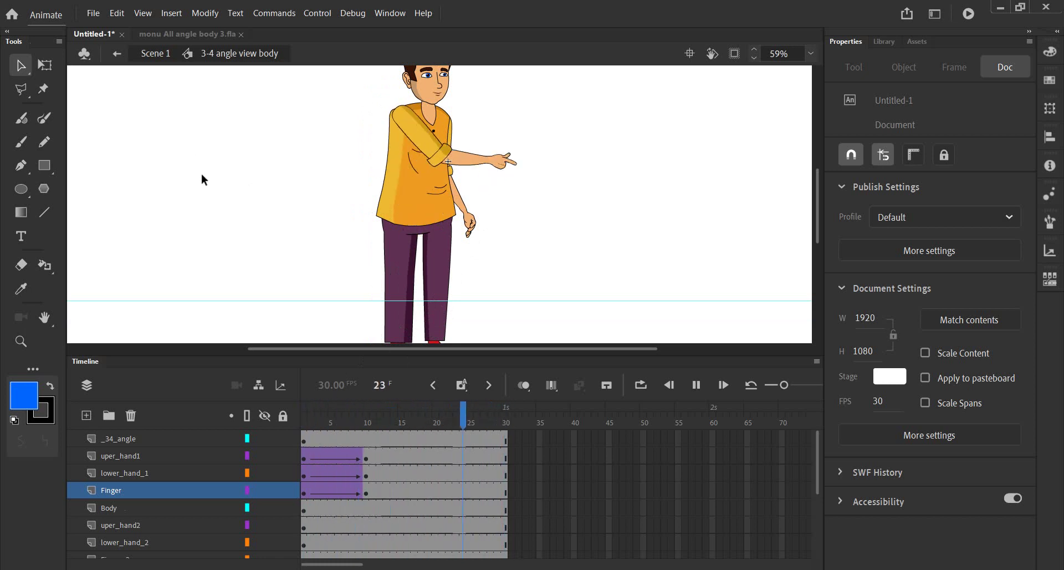
key("Return")
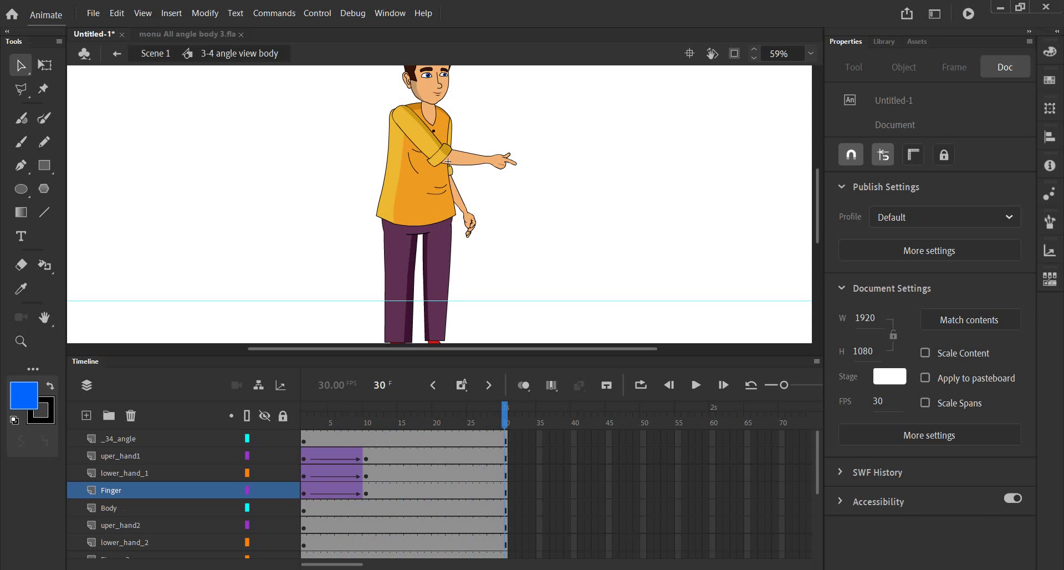
left_click(715, 527)
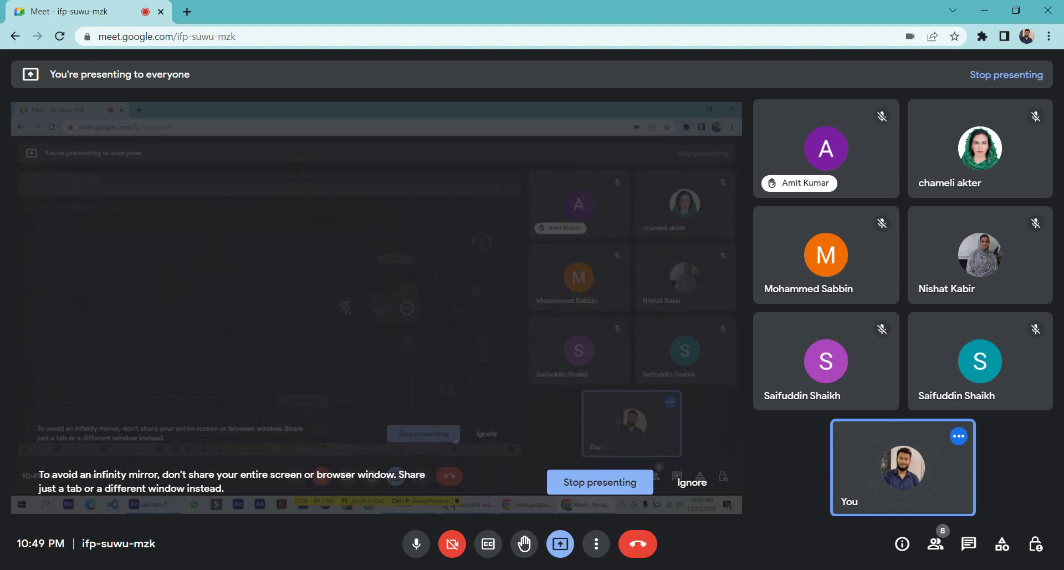
key("alt+Tab")
scroll(425, 281, "up", 2)
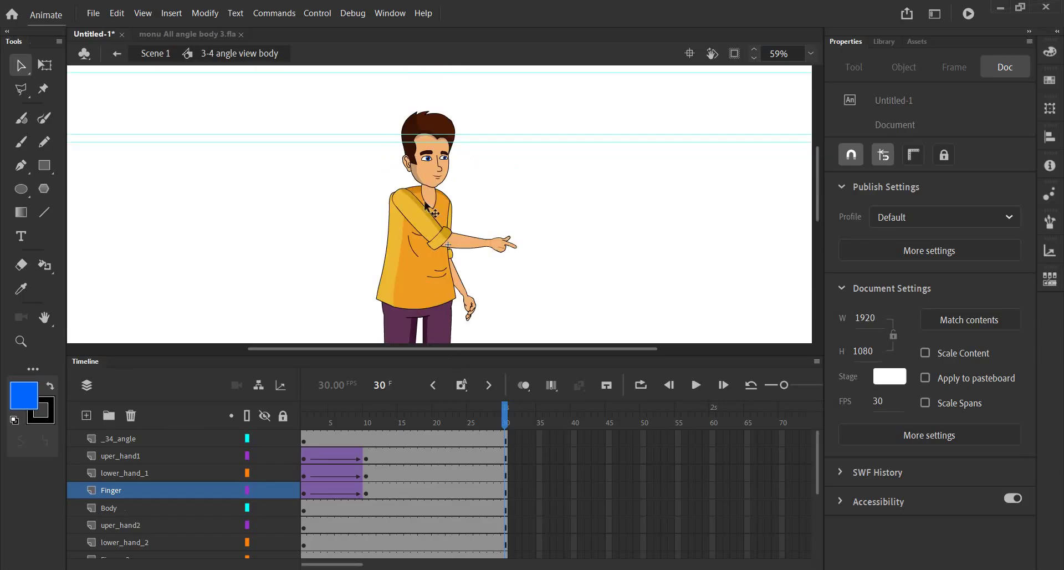
Rewind the animation to frame 1
scroll(415, 201, "down", 3)
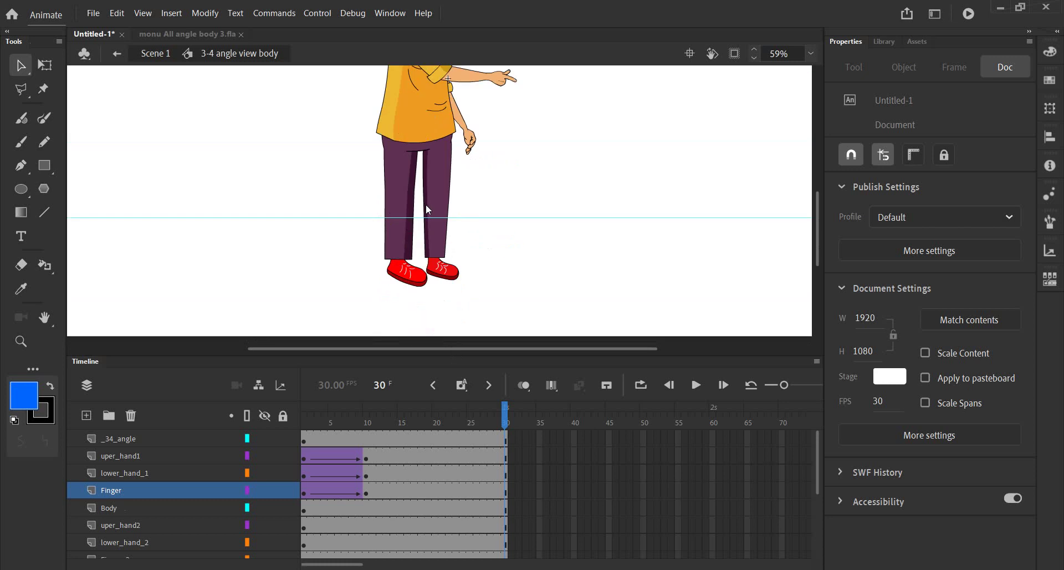
scroll(426, 204, "down", 1)
scroll(426, 204, "down", 1)
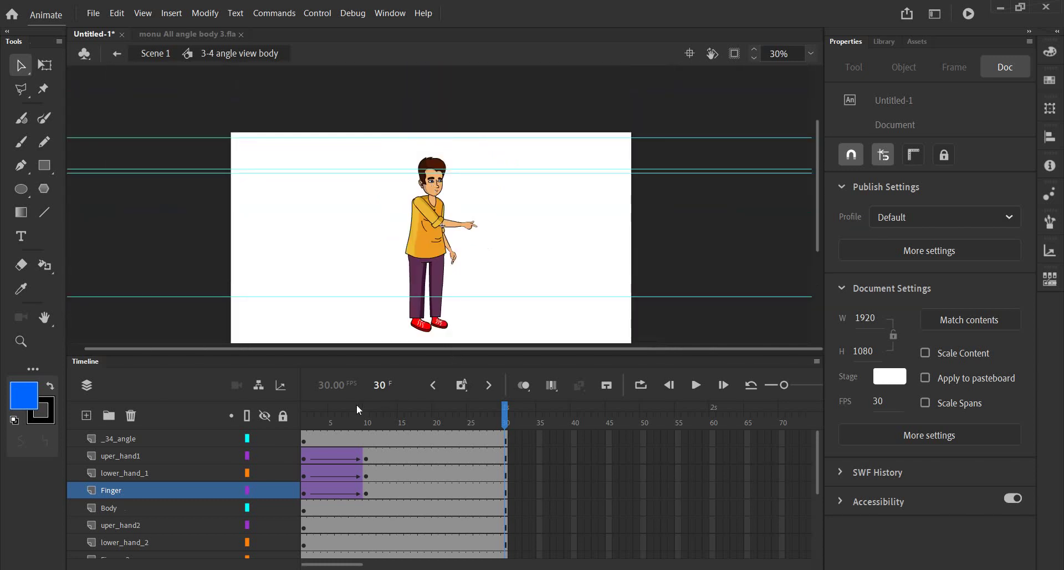
left_click_drag(348, 415, 305, 418)
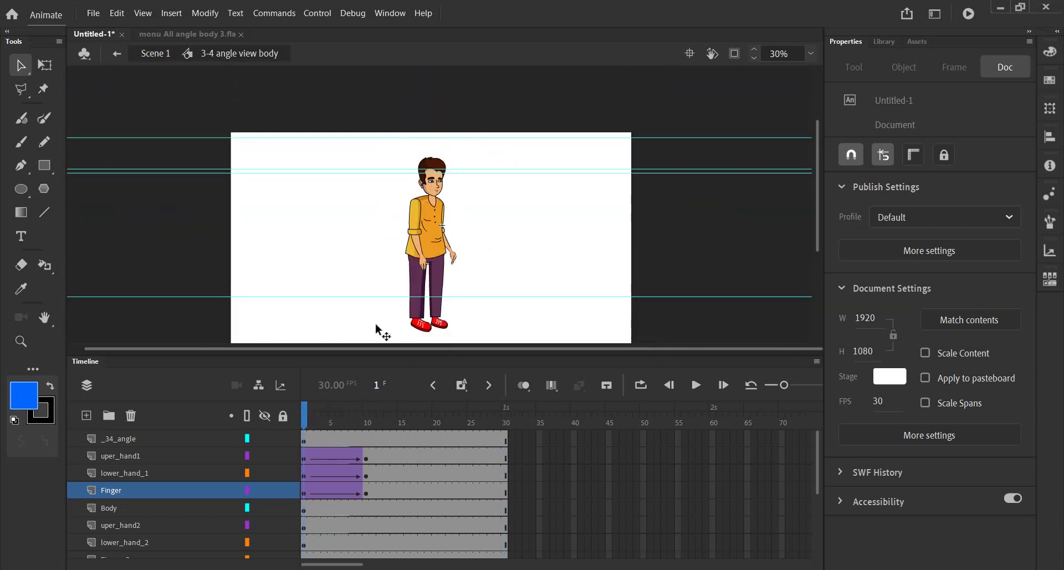
scroll(442, 210, "up", 1)
scroll(443, 210, "up", 1)
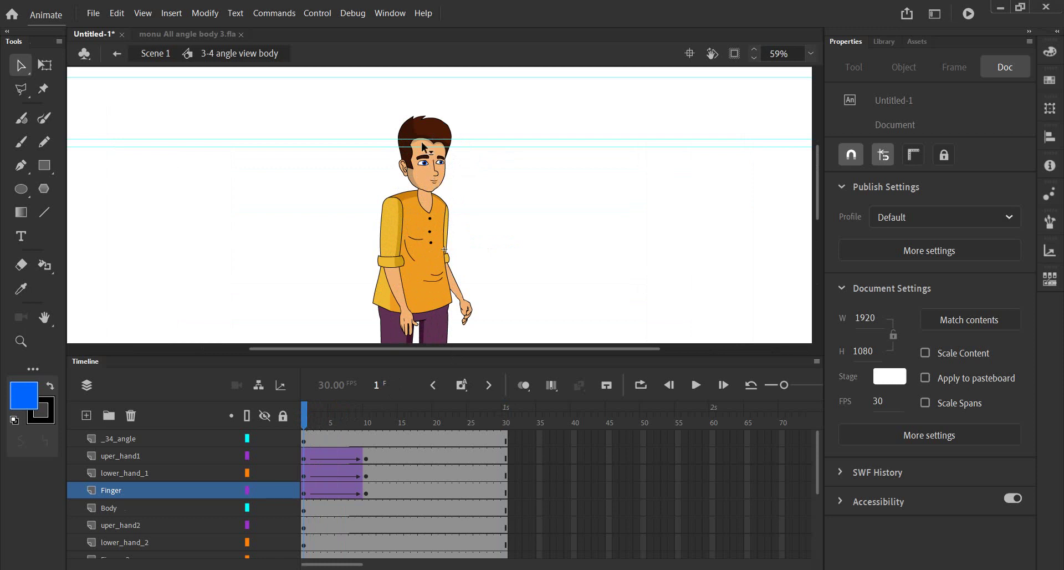
Enter and exit the face group, then close monu All angle body 3.fla and return to Scene 1
double_click(421, 180)
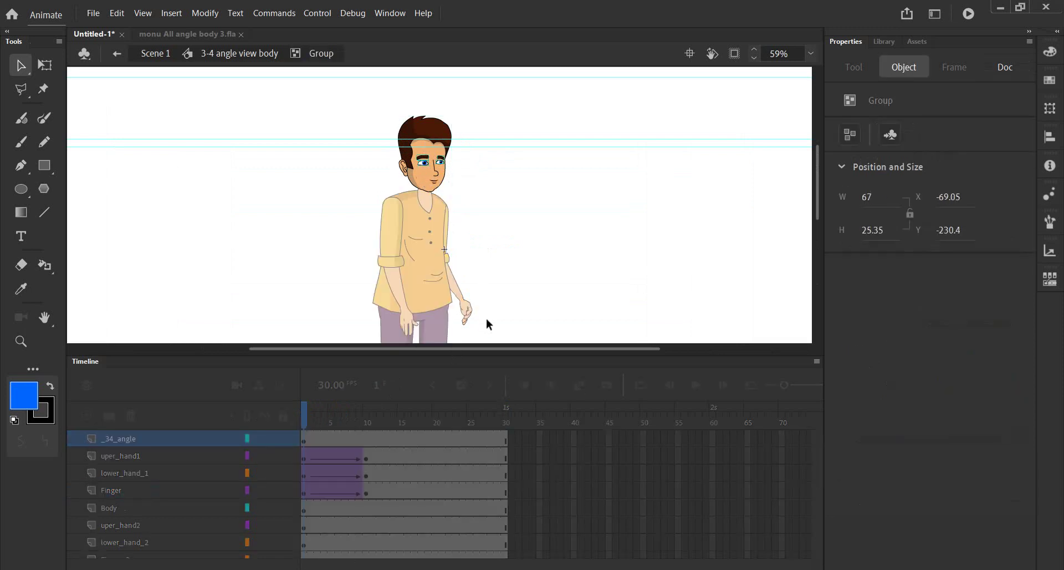
left_click(359, 168)
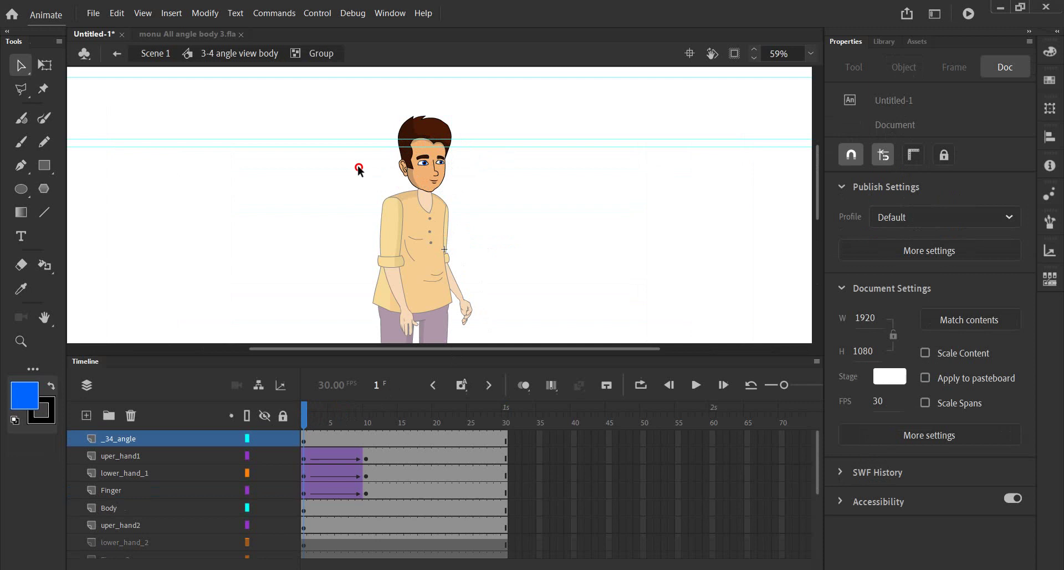
left_click(424, 177)
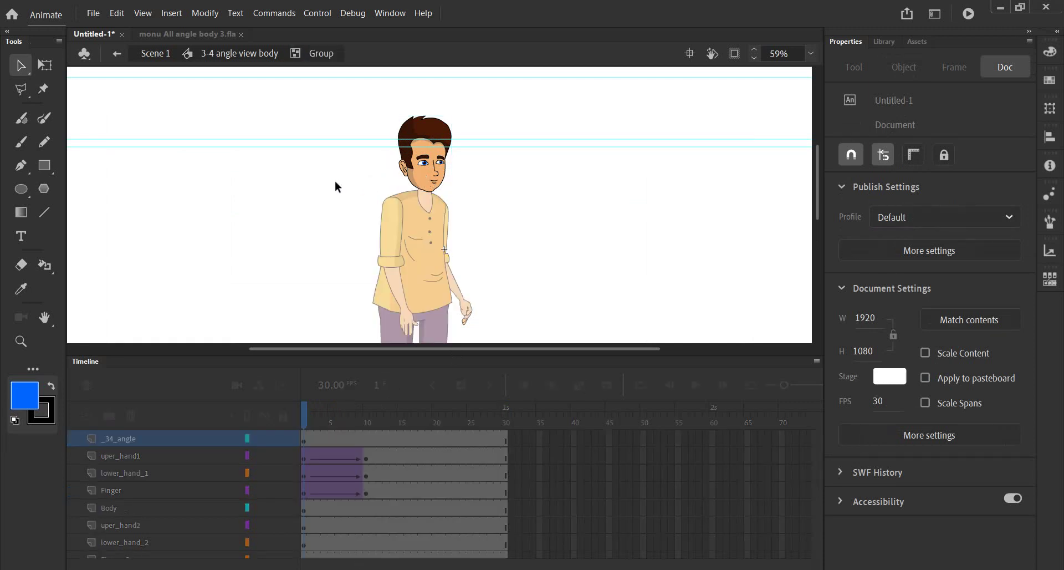
double_click(366, 175)
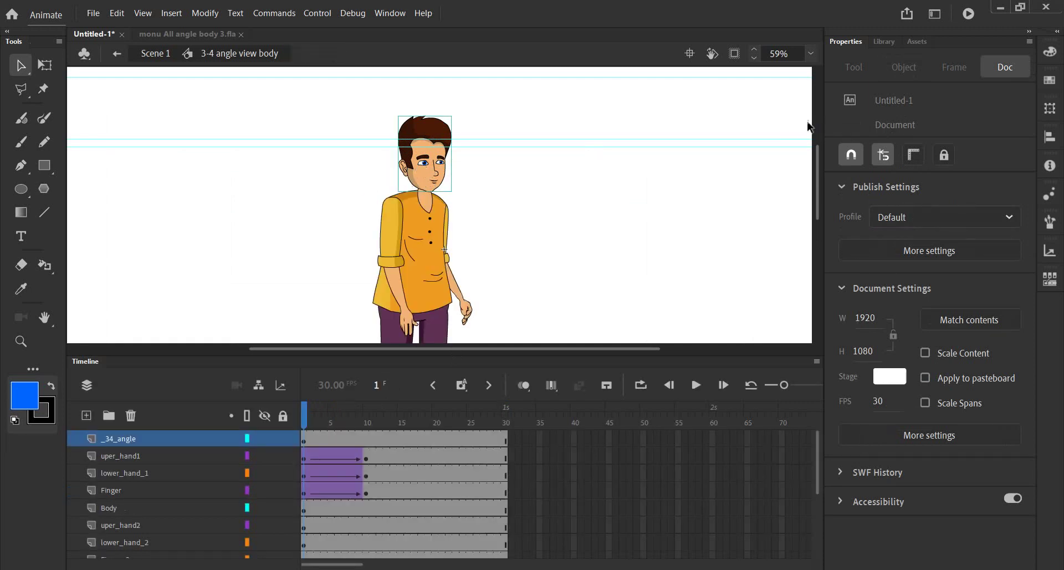
left_click(241, 34)
left_click(157, 54)
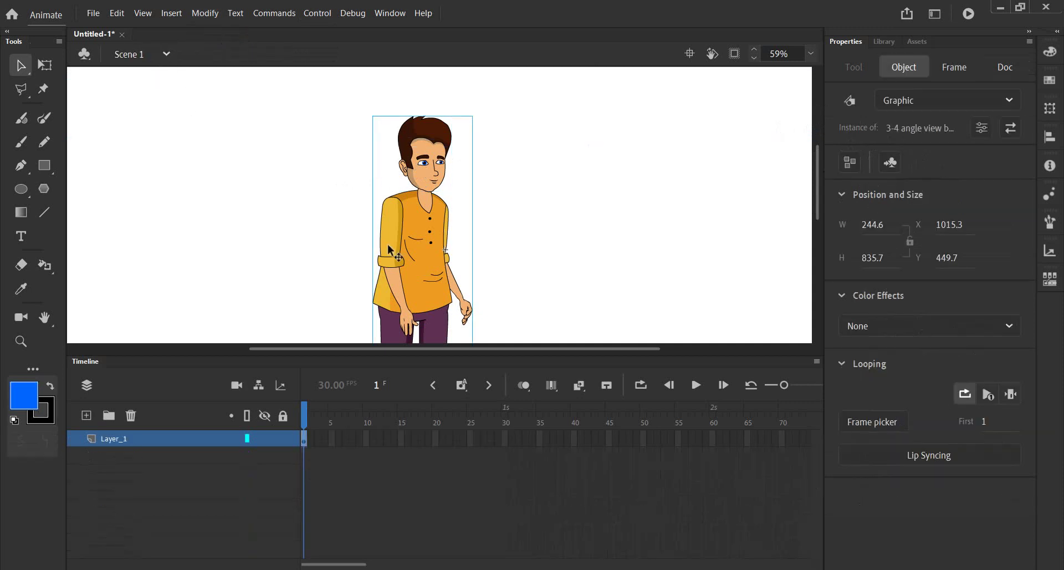
Replace the stage character with the Front view body symbol from the library
key("Delete")
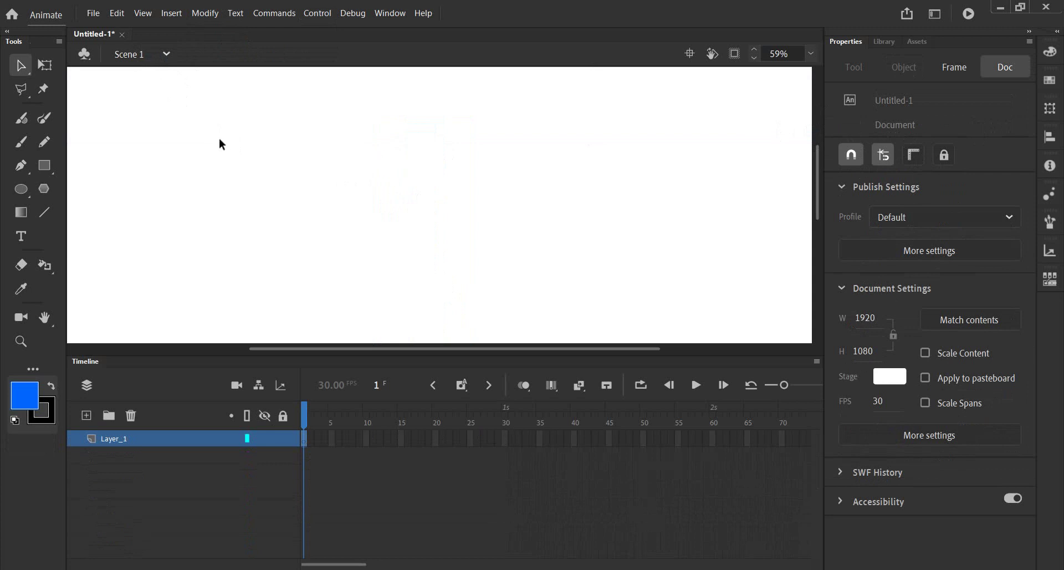
left_click(884, 42)
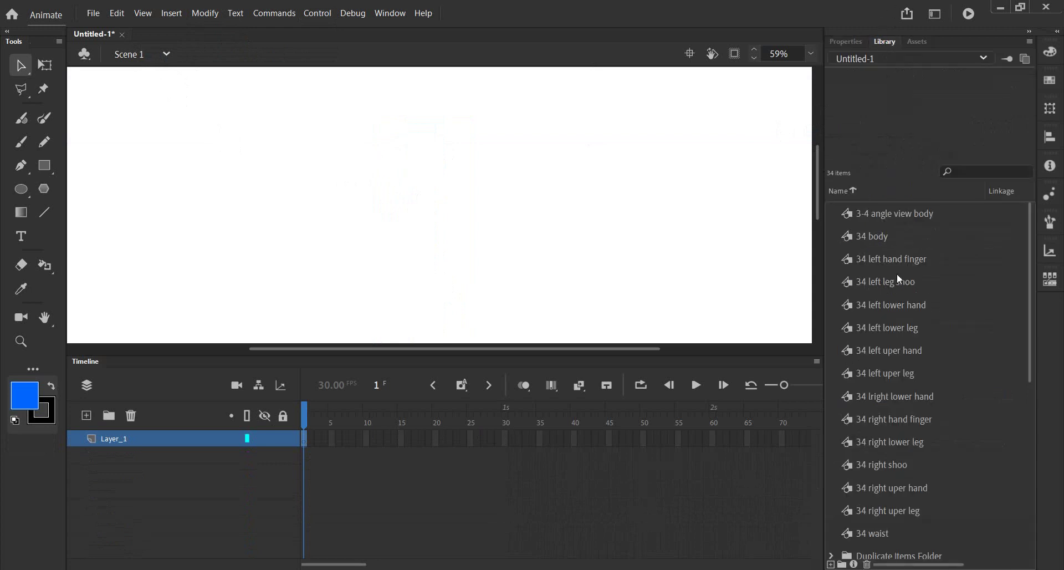
scroll(877, 253, "down", 5)
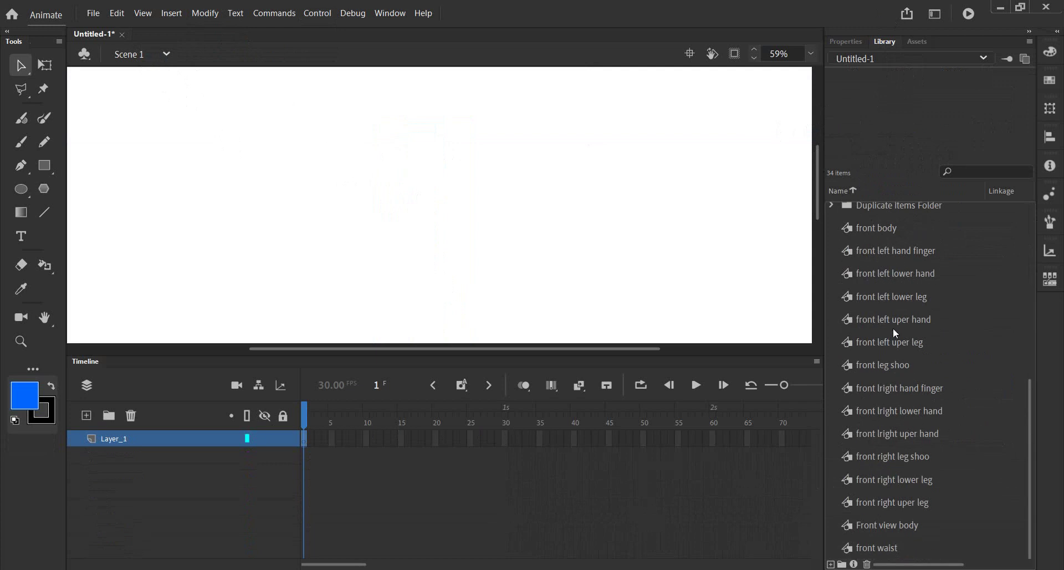
left_click(866, 548)
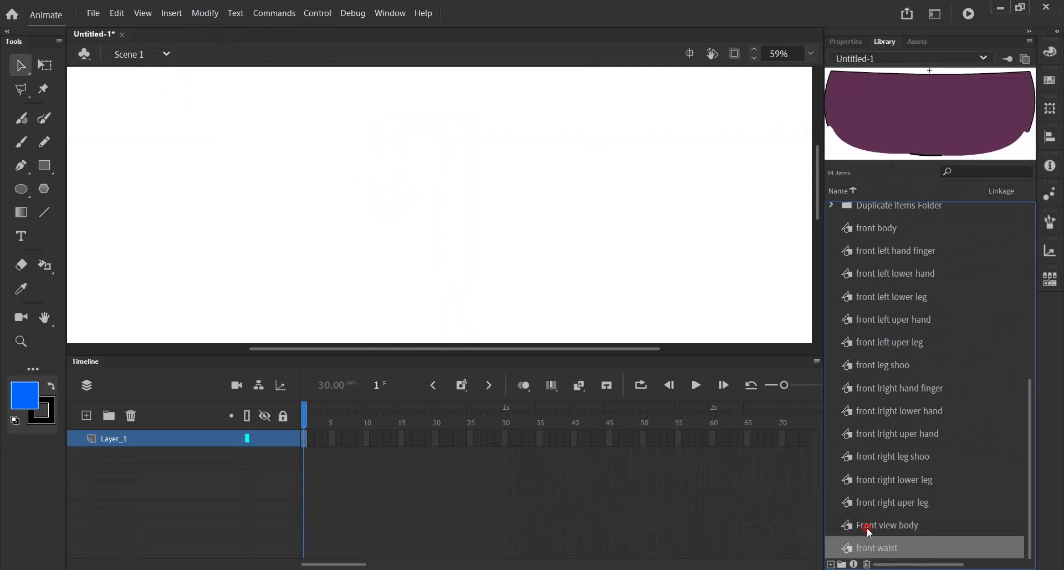
left_click(868, 527)
left_click(869, 503)
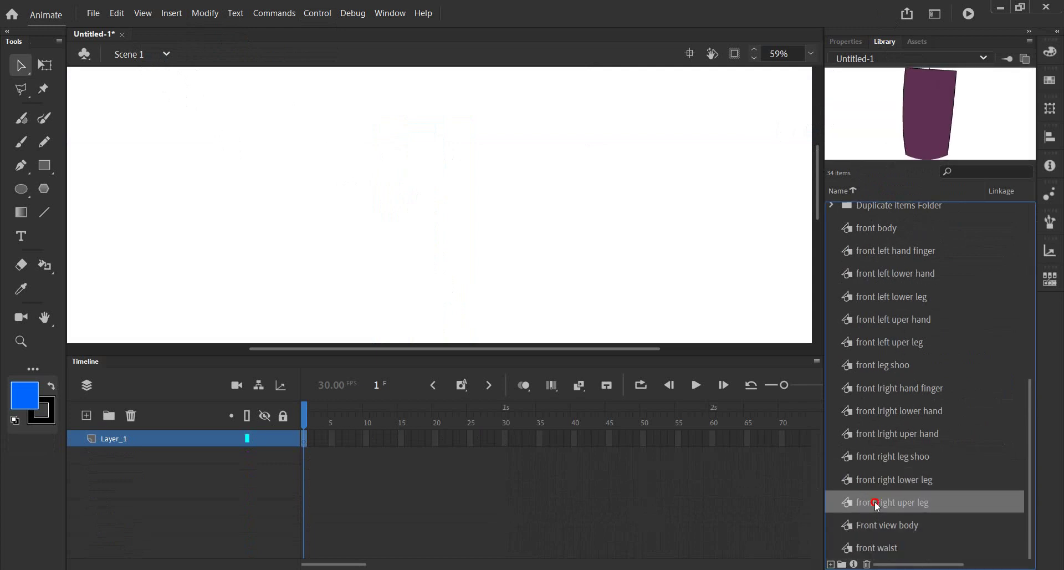
left_click_drag(884, 527, 497, 215)
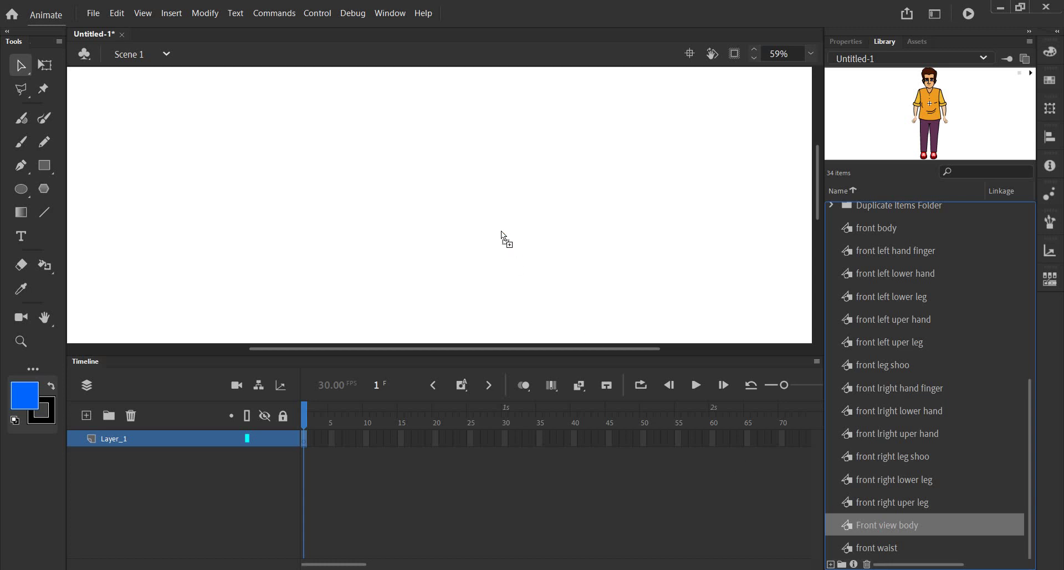
Shrink the character with Free Transform and move it down and left
scroll(497, 229, "down", 3)
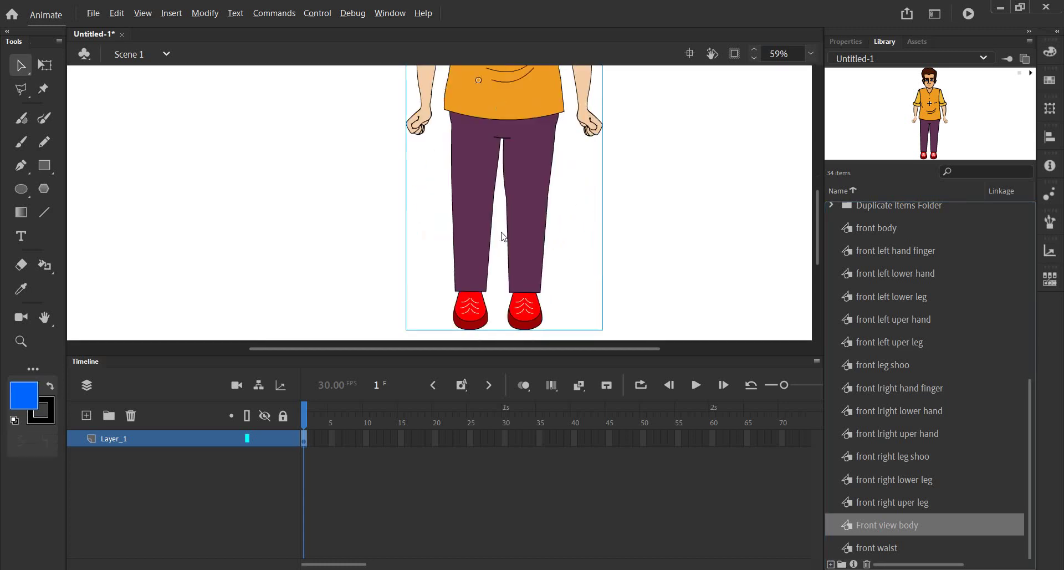
scroll(548, 202, "down", 3)
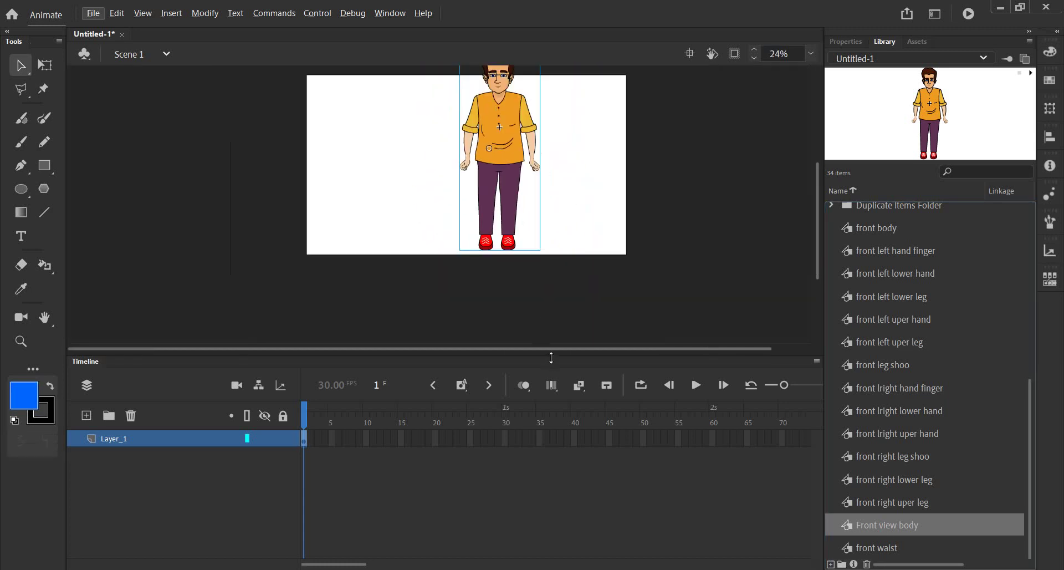
double_click(551, 363)
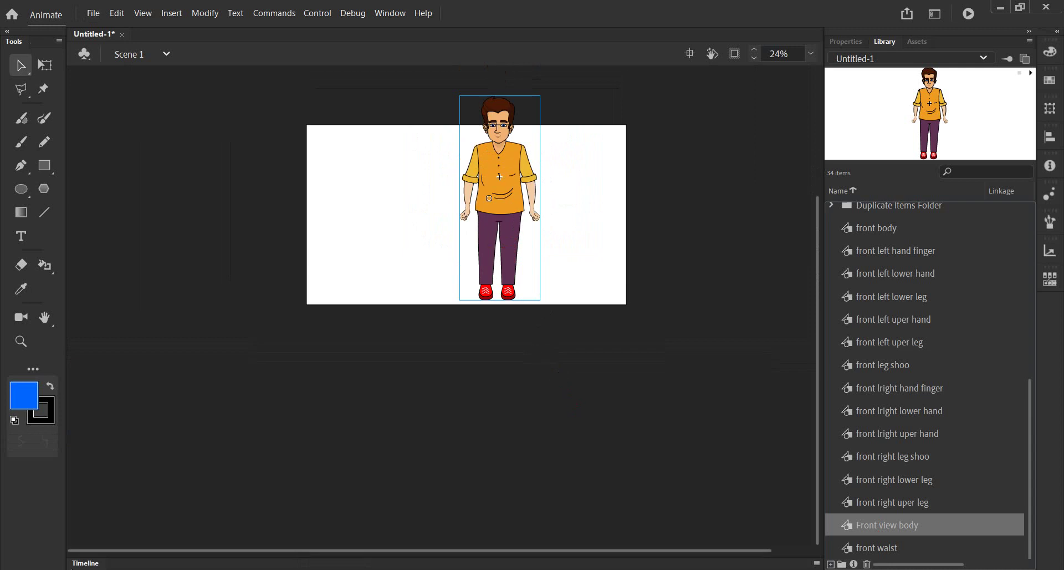
double_click(75, 564)
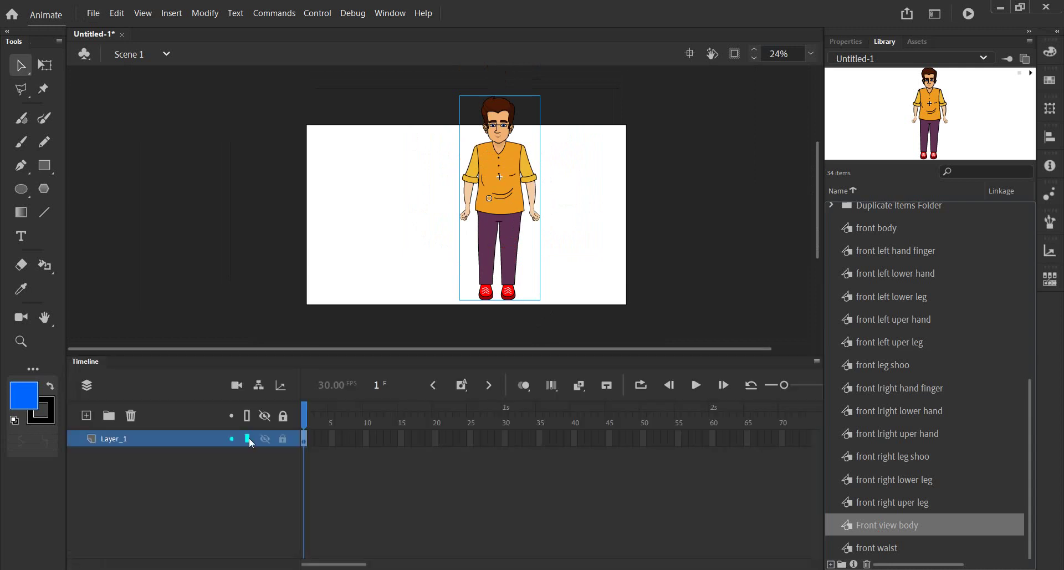
left_click(47, 65)
left_click_drag(460, 95, 475, 123)
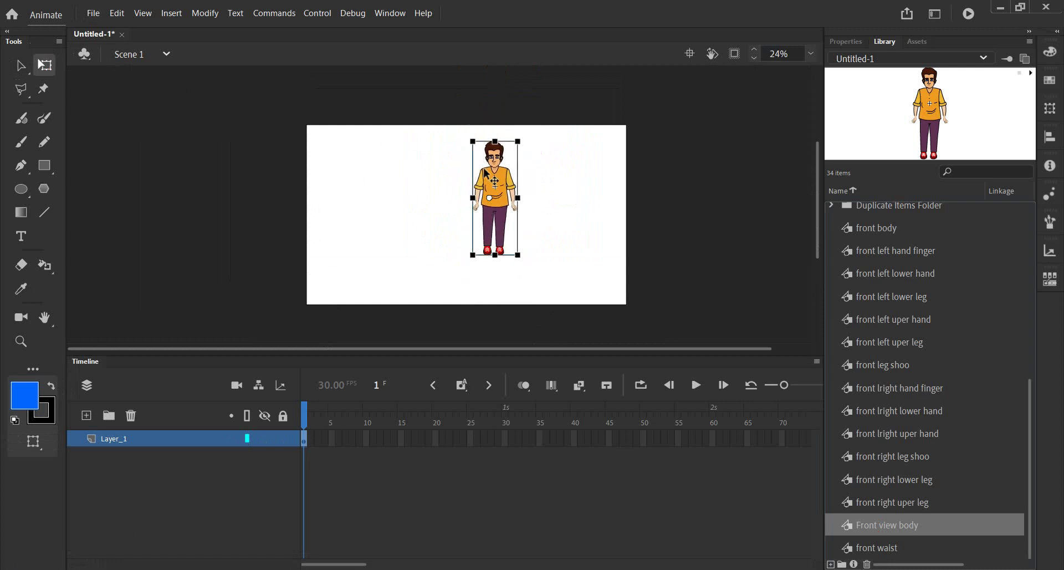
left_click_drag(486, 174, 463, 194)
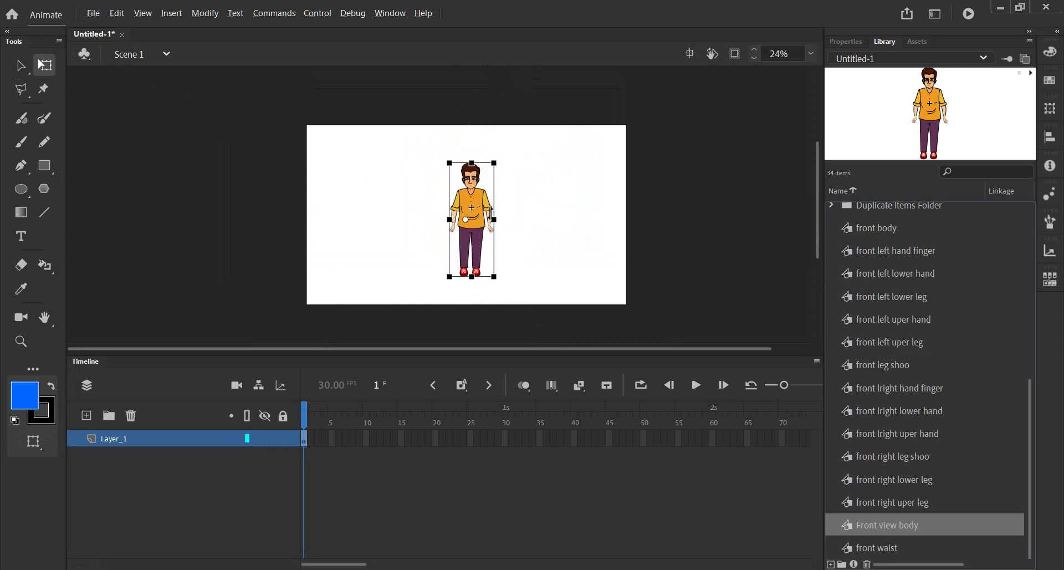
Reposition the character just left of the stage centre
scroll(491, 211, "up", 2)
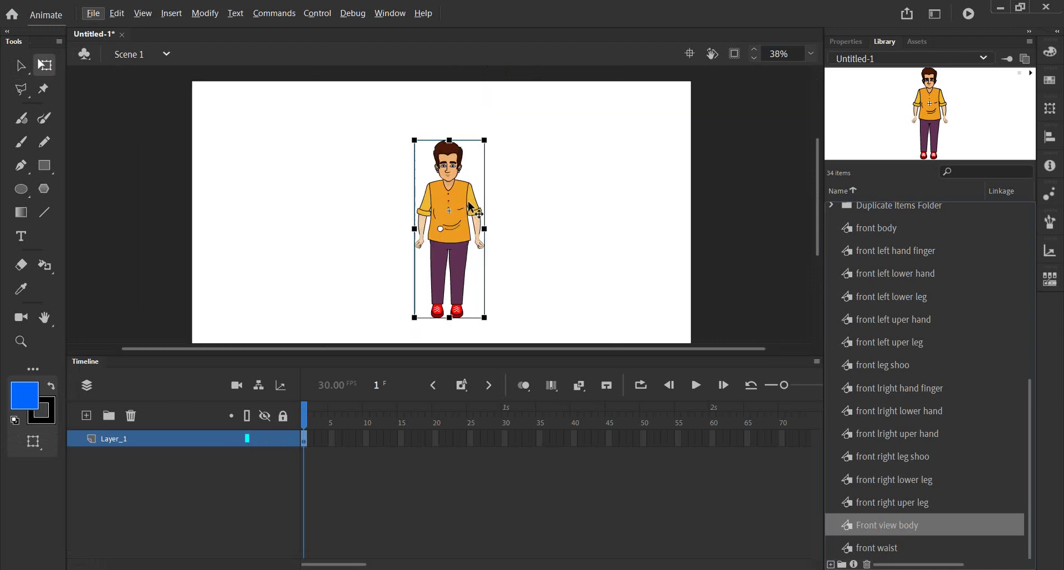
scroll(470, 208, "up", 1)
scroll(449, 171, "up", 1)
scroll(448, 168, "up", 1)
key("Escape")
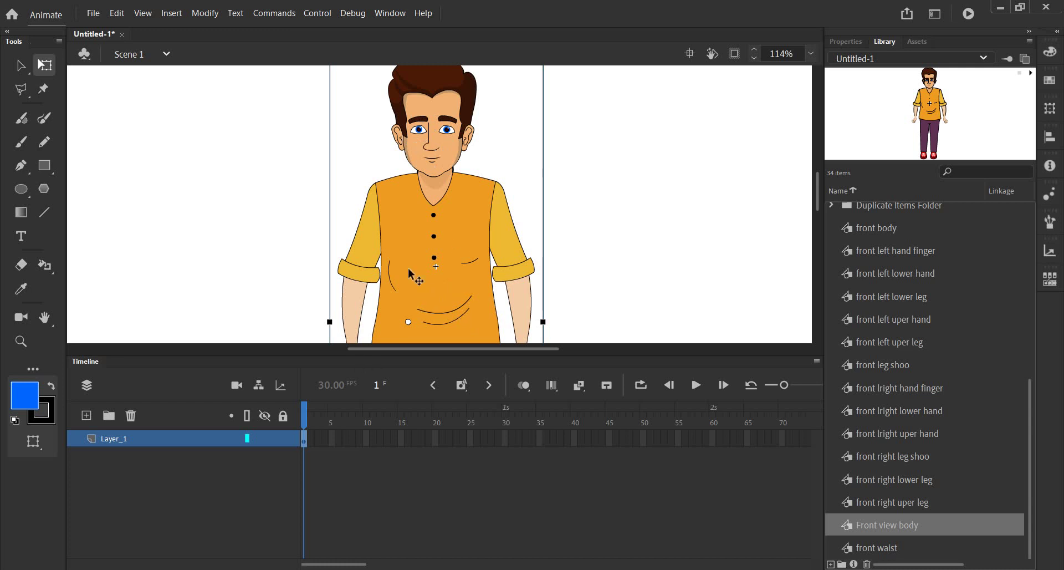
scroll(441, 255, "down", 2)
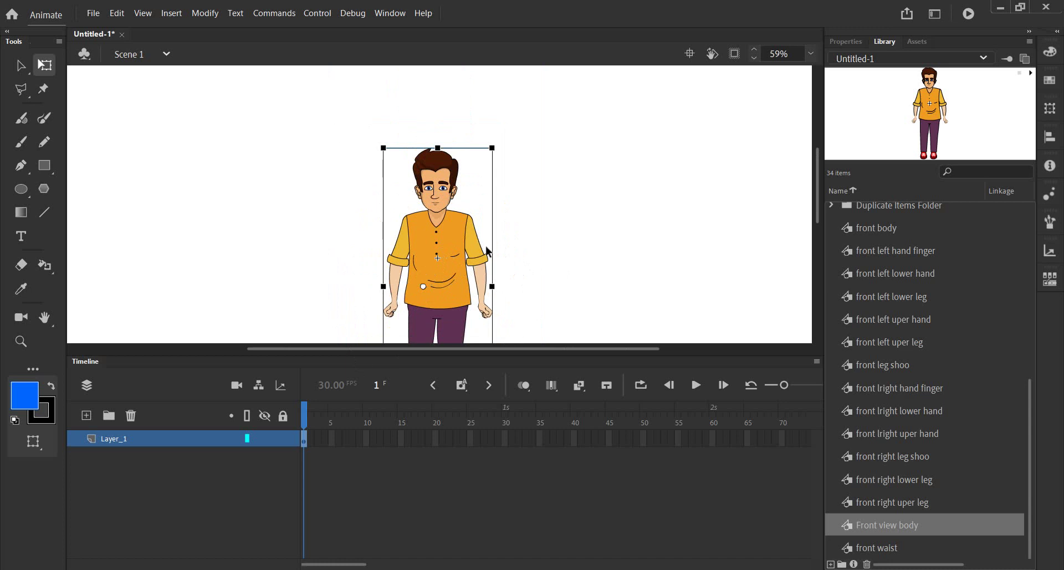
left_click_drag(447, 237, 574, 232)
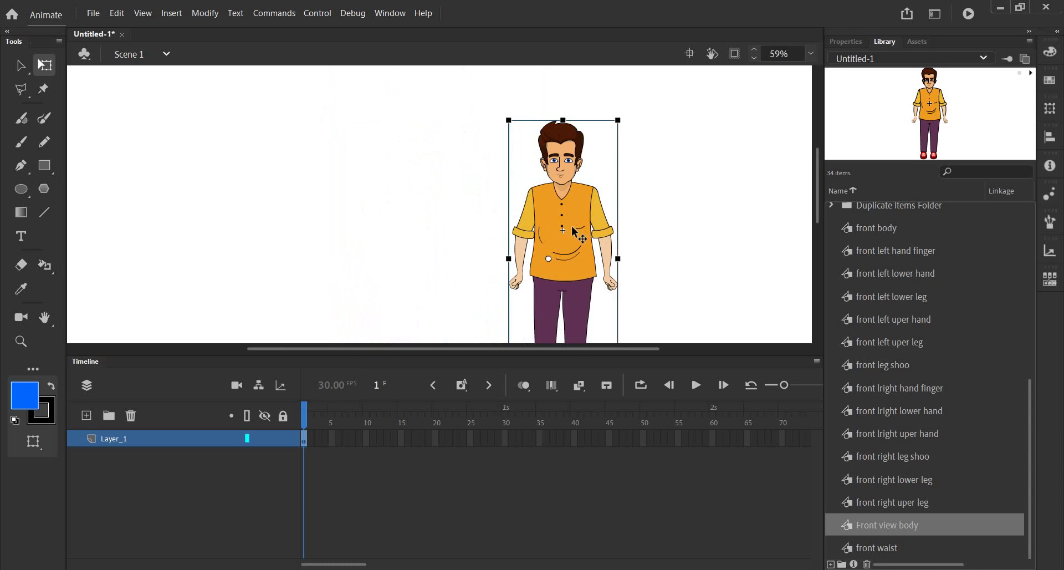
left_click_drag(578, 215, 434, 200)
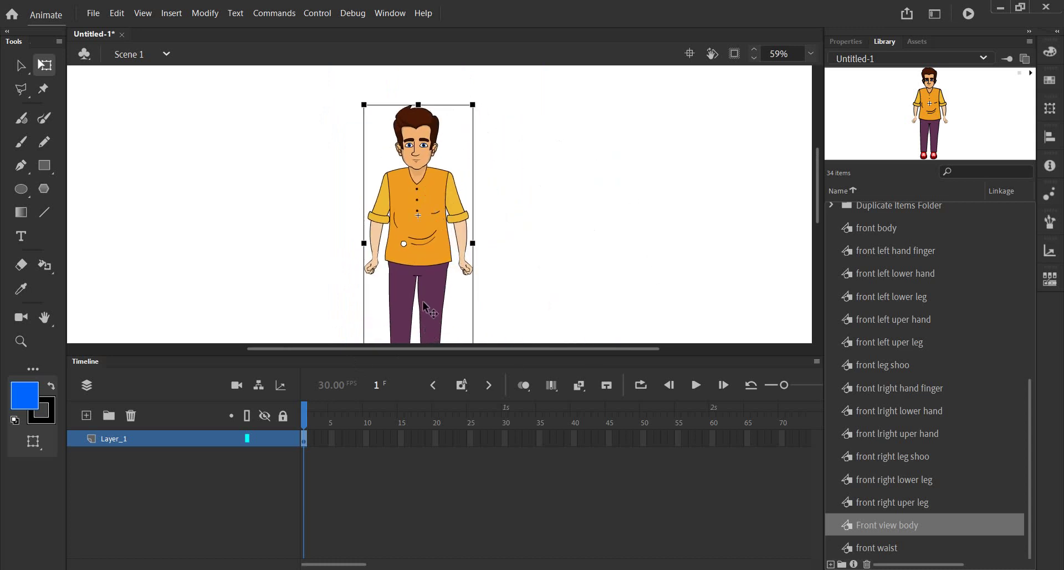
double_click(428, 199)
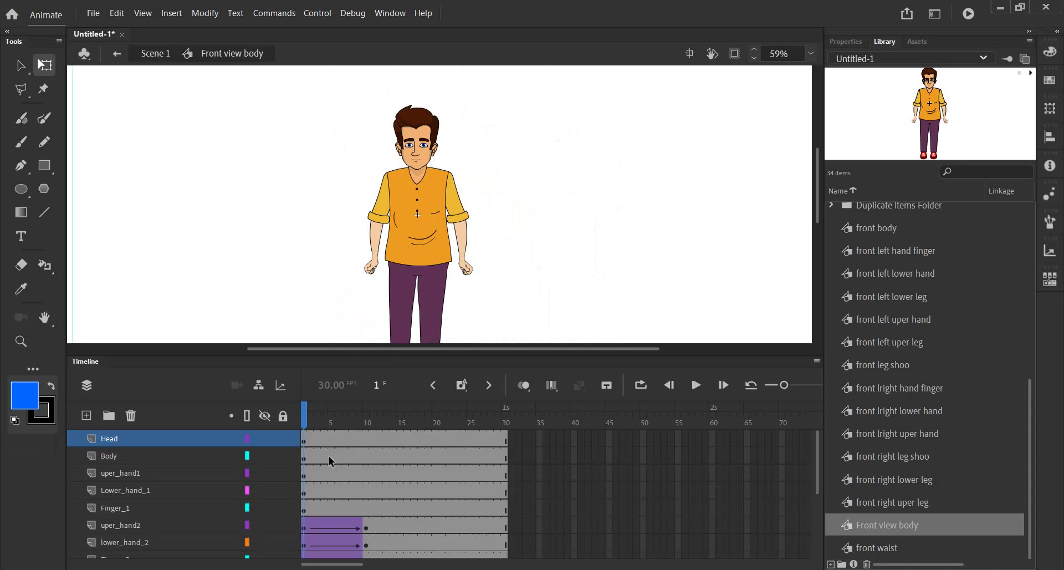
mouse_move(317, 419)
left_mouse_down()
mouse_move(449, 418)
mouse_move(258, 440)
left_mouse_up()
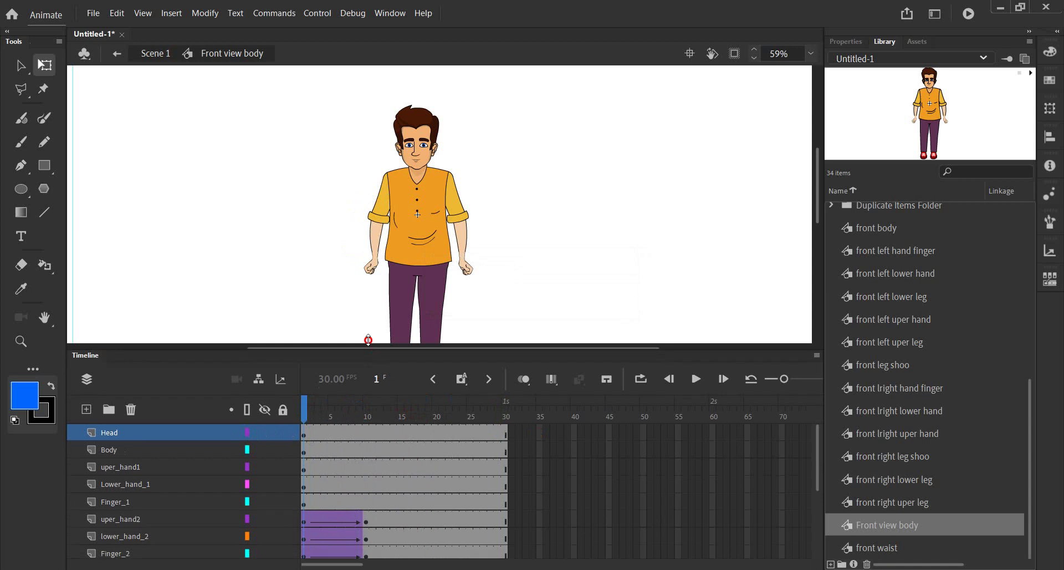
left_click_drag(367, 355, 367, 331)
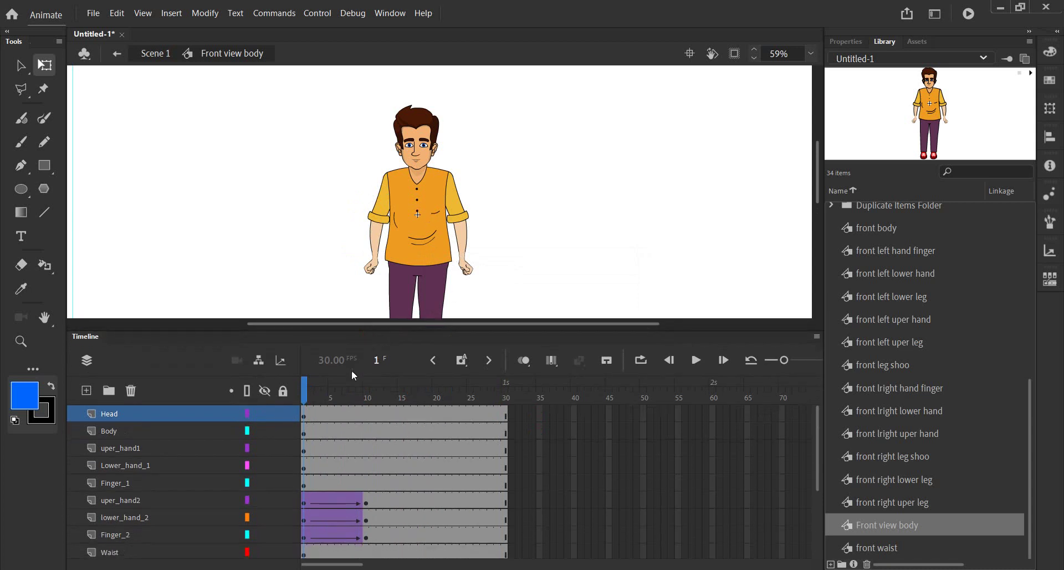
left_click(408, 147)
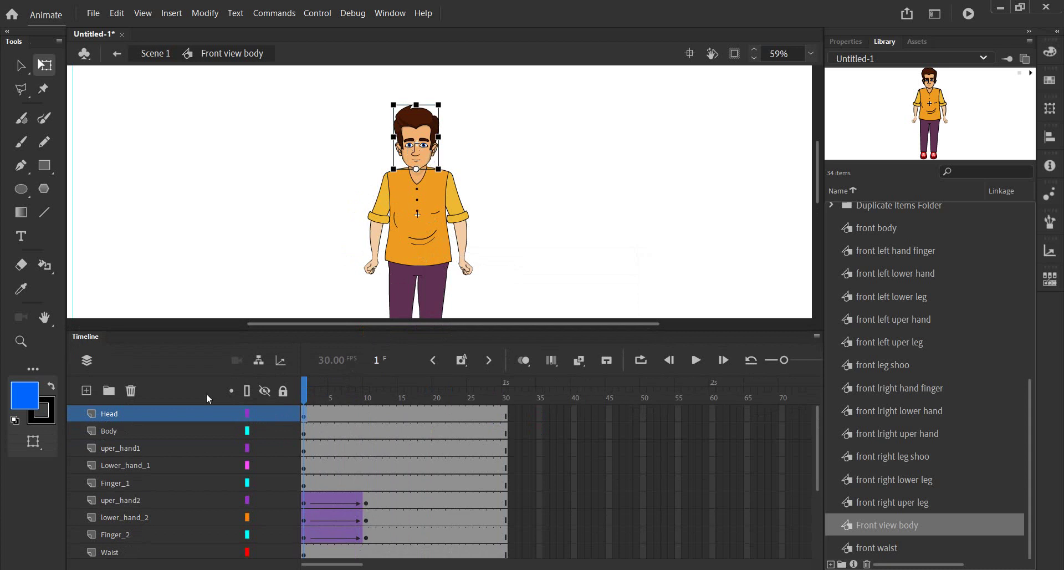
double_click(410, 156)
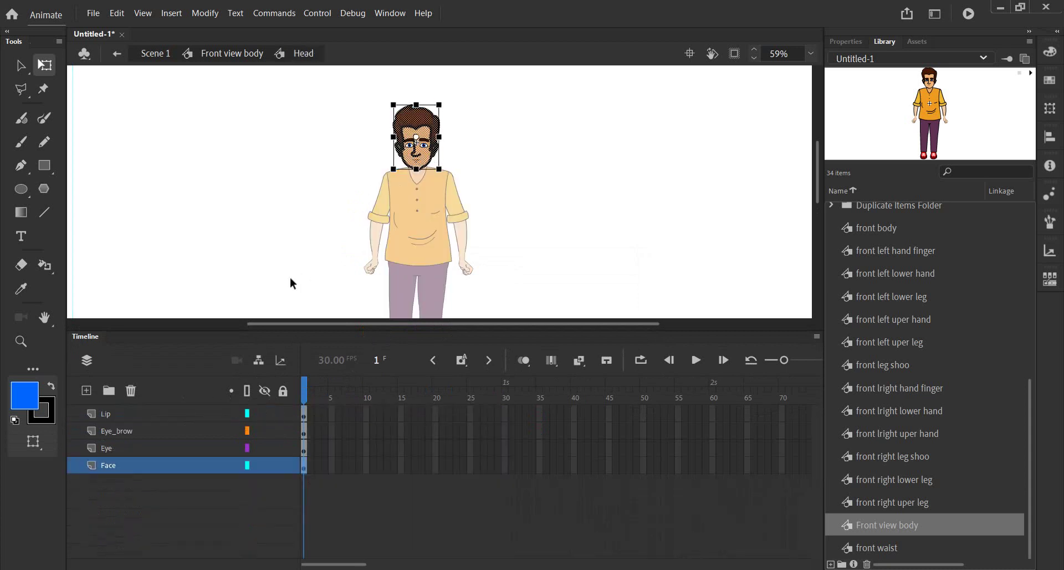
left_click(125, 430)
left_click(117, 413)
left_click(121, 431)
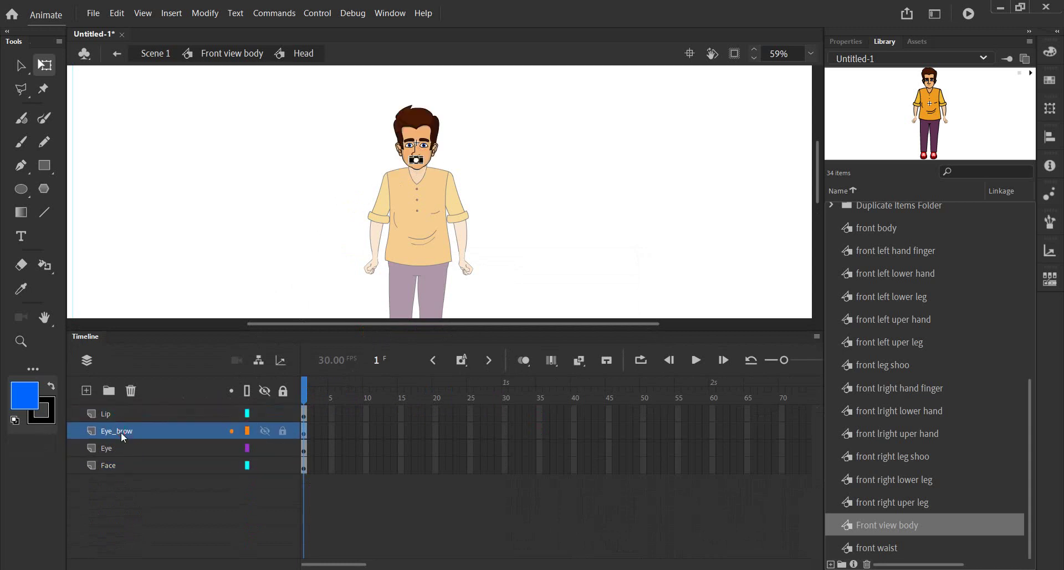
left_click(112, 431)
left_click(113, 414)
left_click(112, 430)
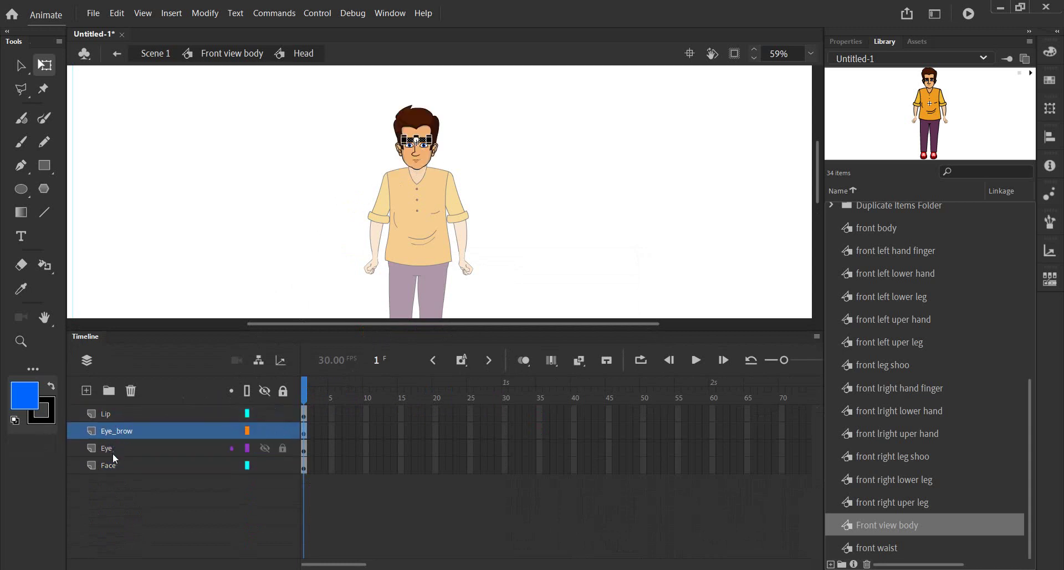
left_click(117, 448)
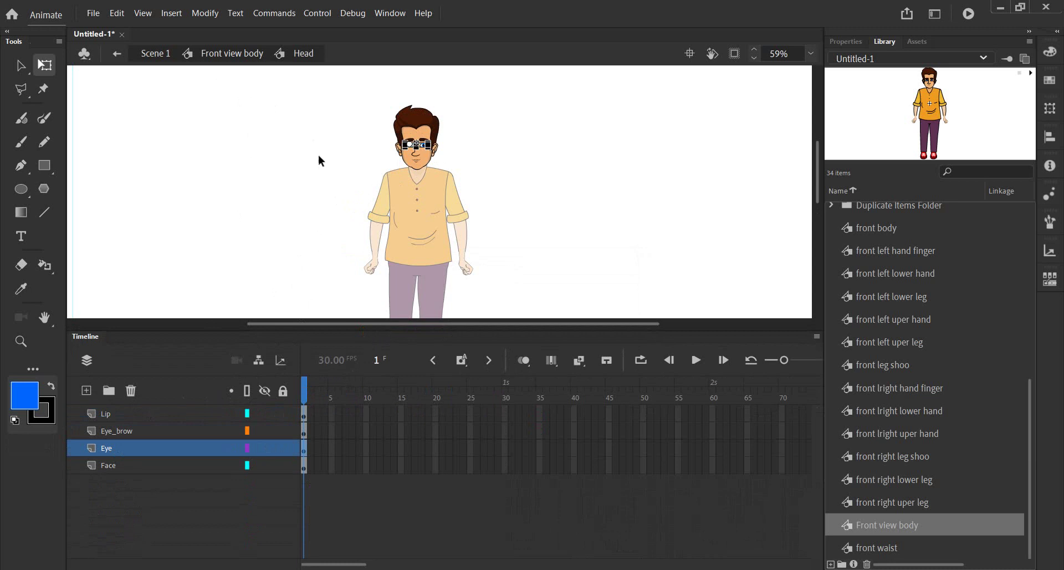
left_click(237, 54)
left_click(337, 101)
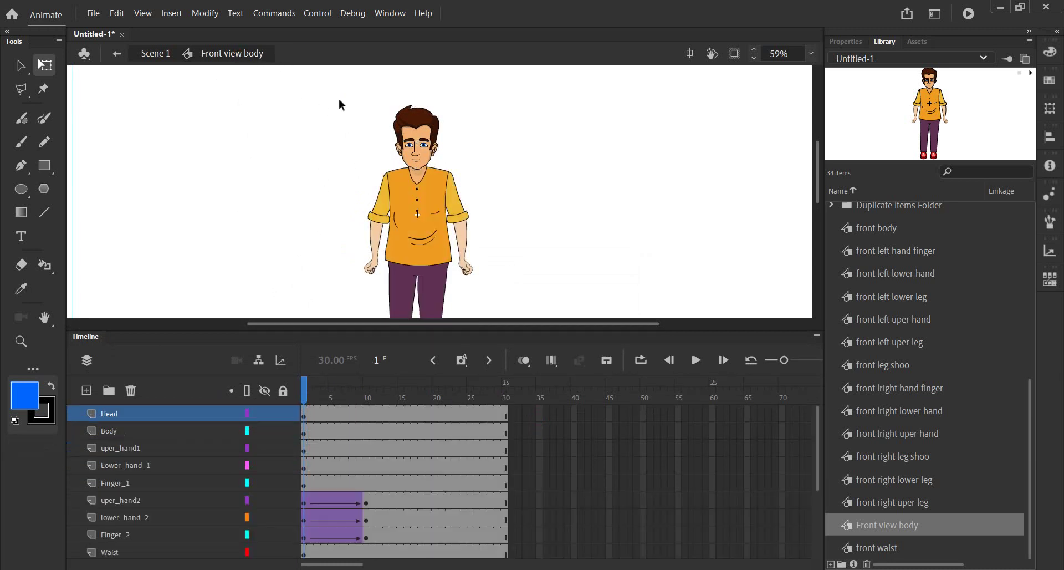
left_click(407, 125)
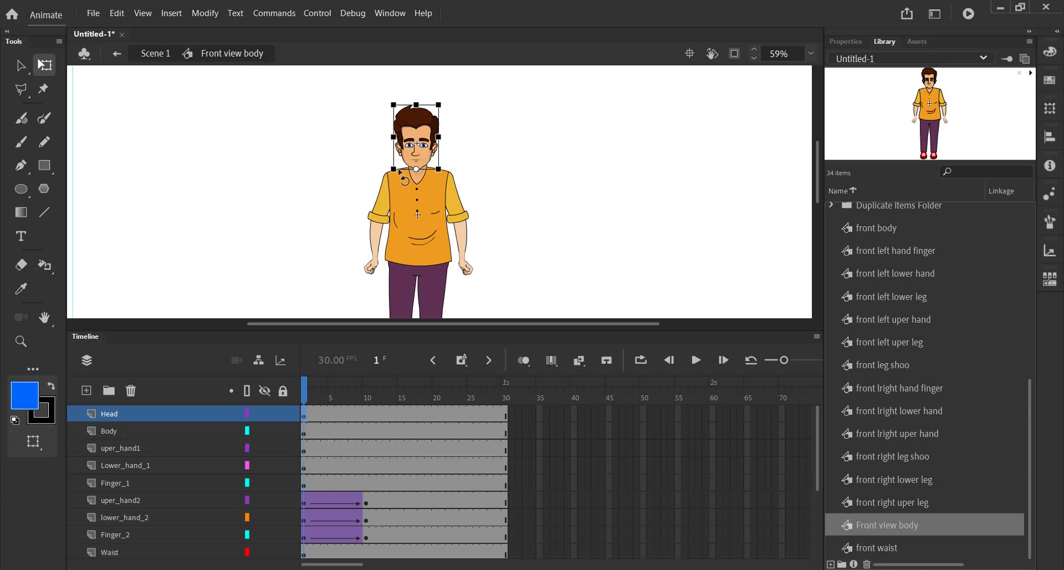
Nudge the character in Scene 1, then open the Front view body symbol
left_click(164, 55)
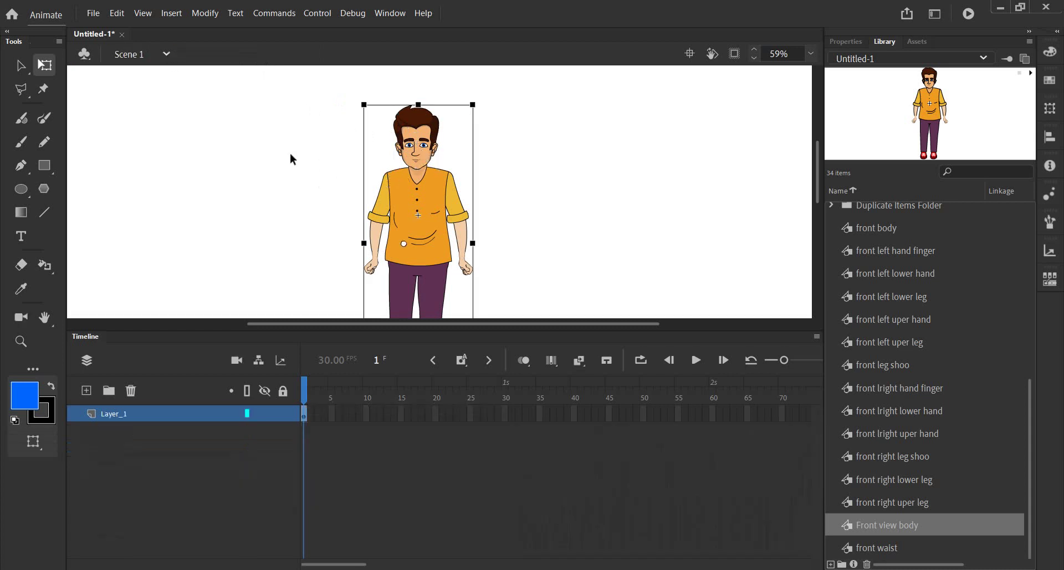
mouse_move(409, 205)
left_mouse_down()
mouse_move(404, 193)
mouse_move(406, 205)
left_mouse_up()
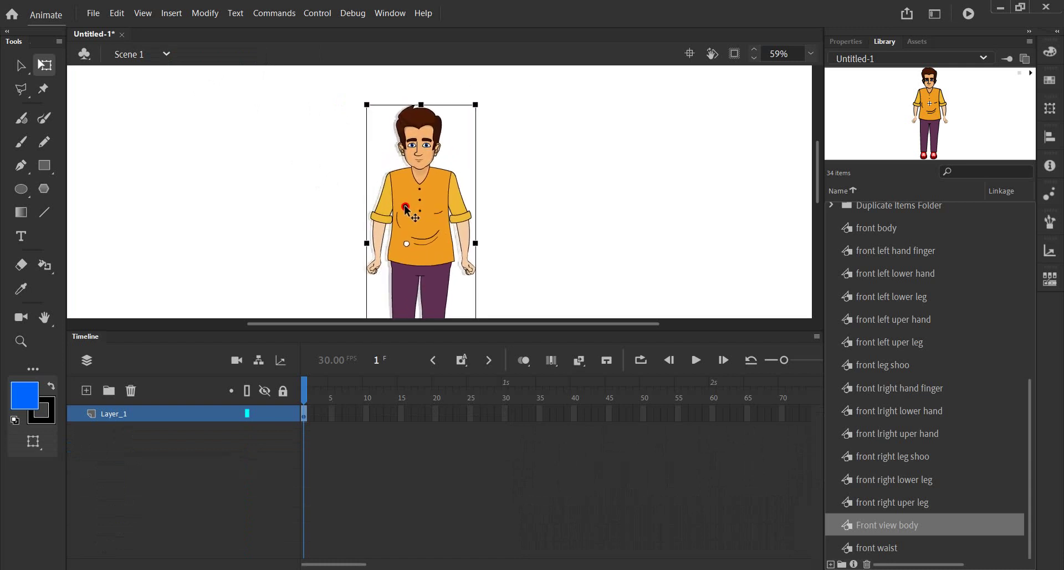
left_click_drag(406, 208, 405, 206)
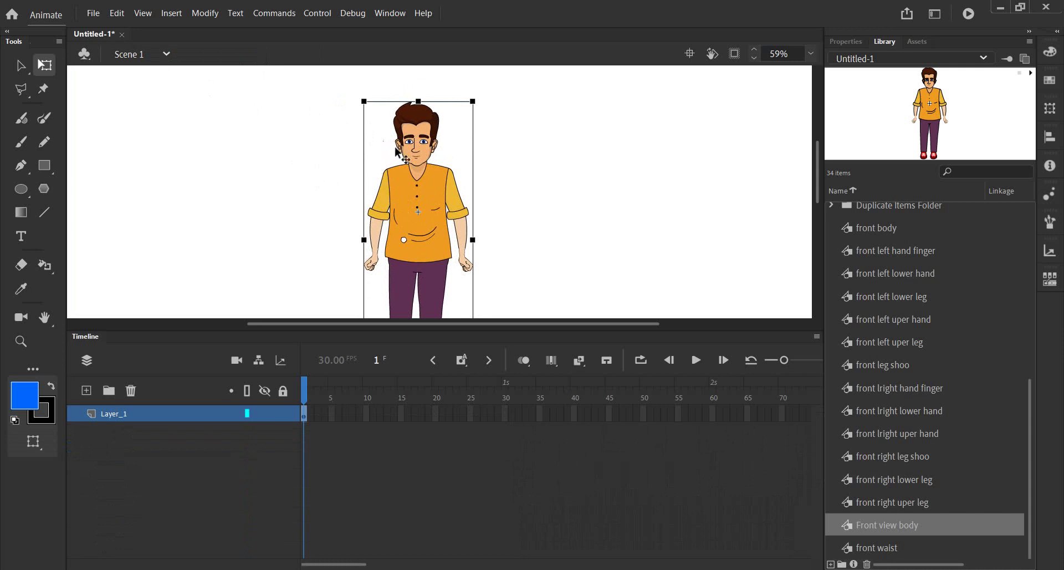
double_click(414, 165)
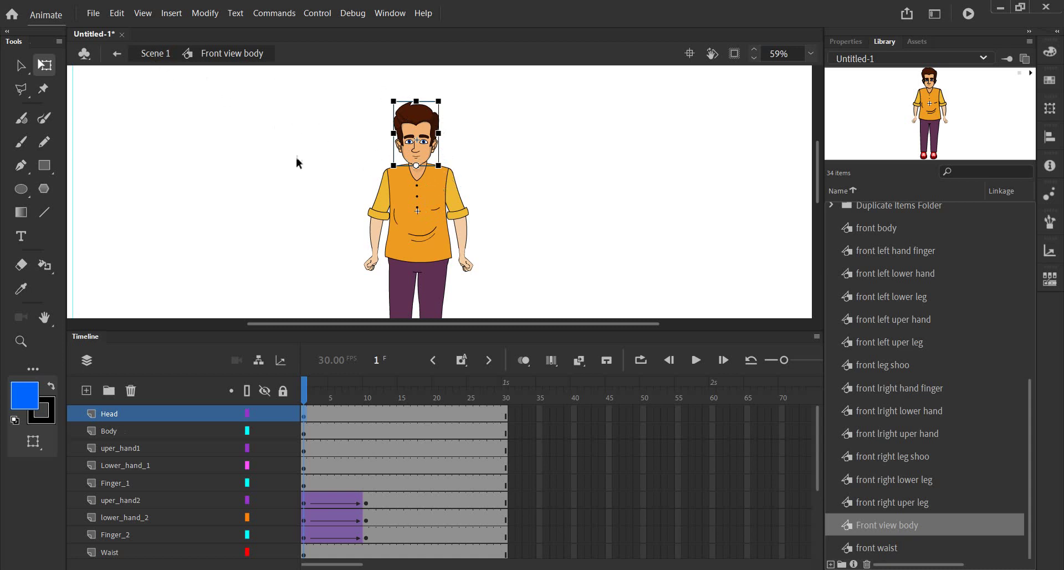
Back in Scene 1, move the character left near the stage centre and clear the frame selection
left_click(155, 54)
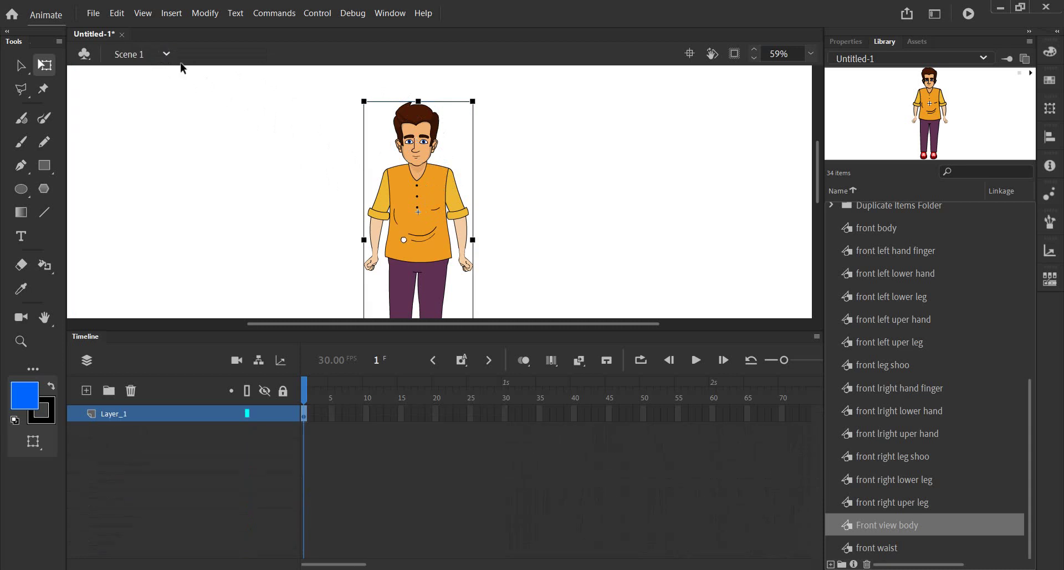
left_click_drag(411, 196, 299, 190)
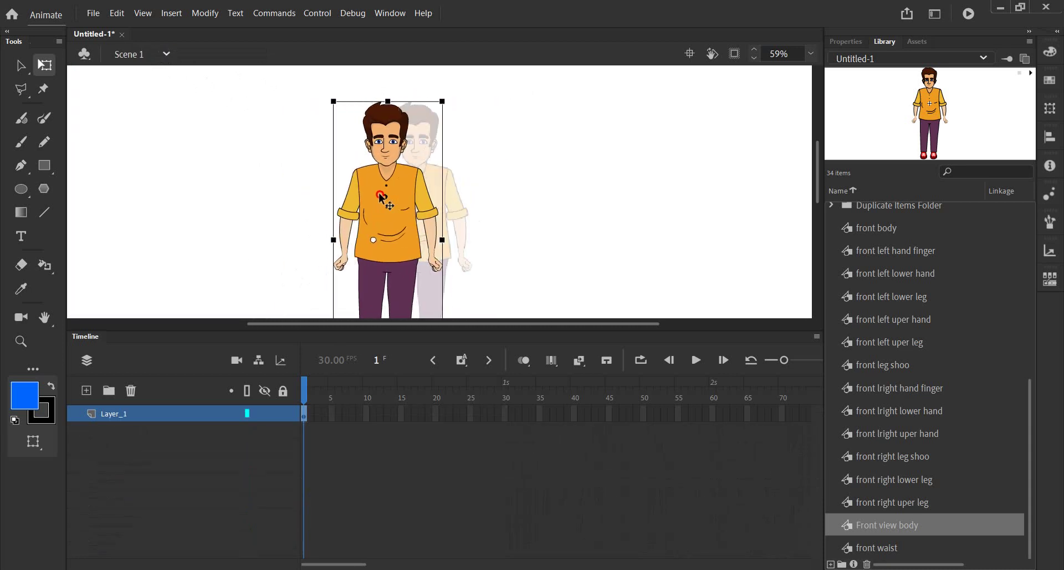
left_click_drag(299, 190, 376, 189)
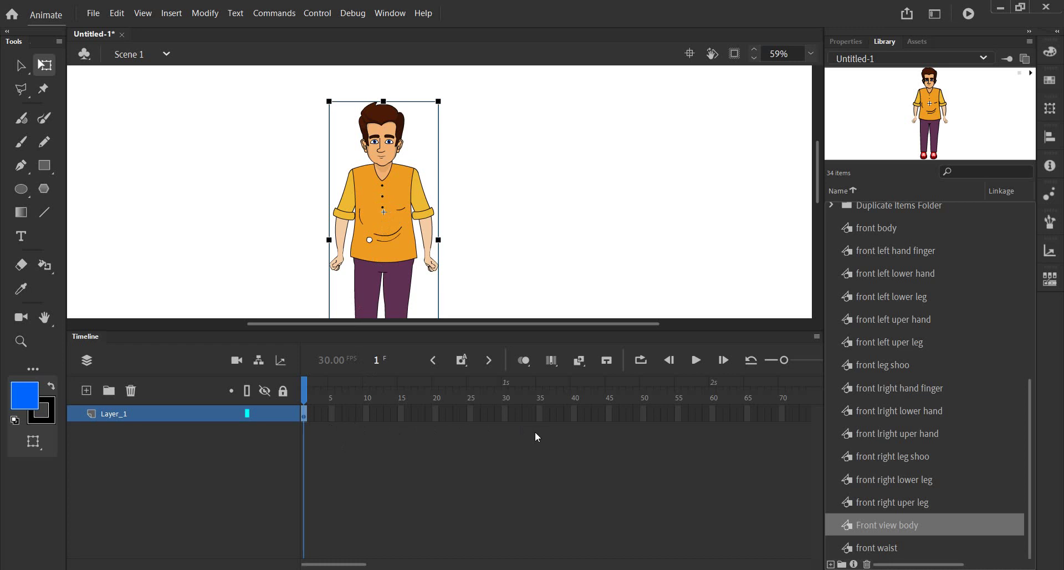
left_click_drag(327, 413, 496, 418)
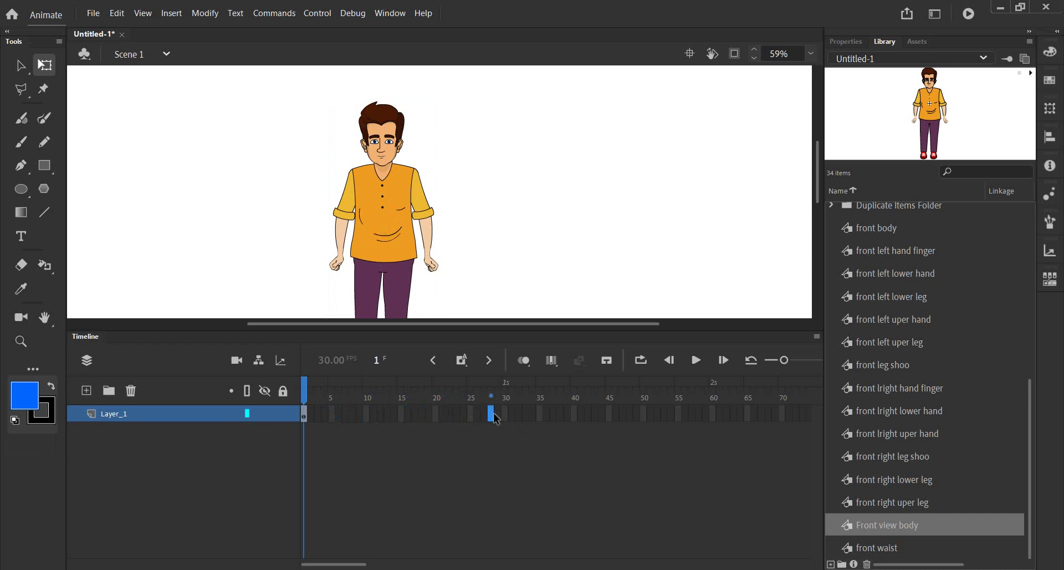
left_click(307, 397)
Open the Head symbol and extend all its layers to frame 30
double_click(387, 135)
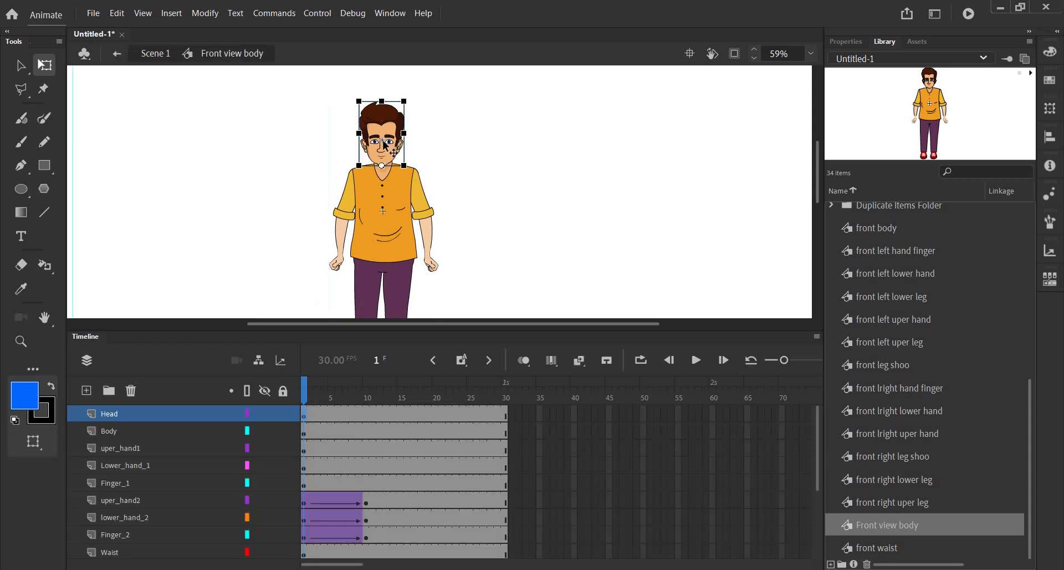
double_click(387, 136)
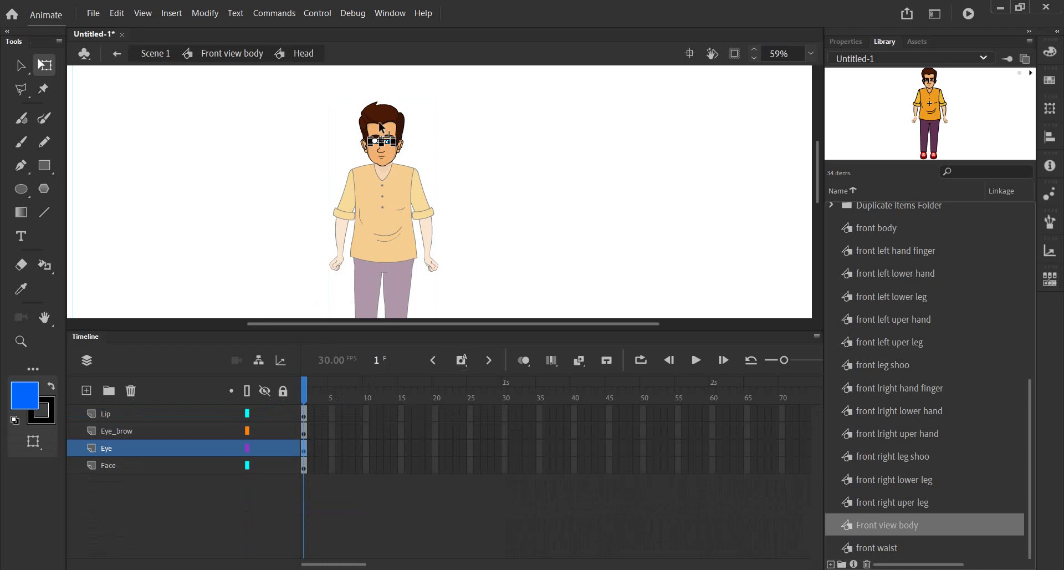
scroll(400, 169, "up", 3, "ctrl")
scroll(410, 224, "up", 3, "ctrl")
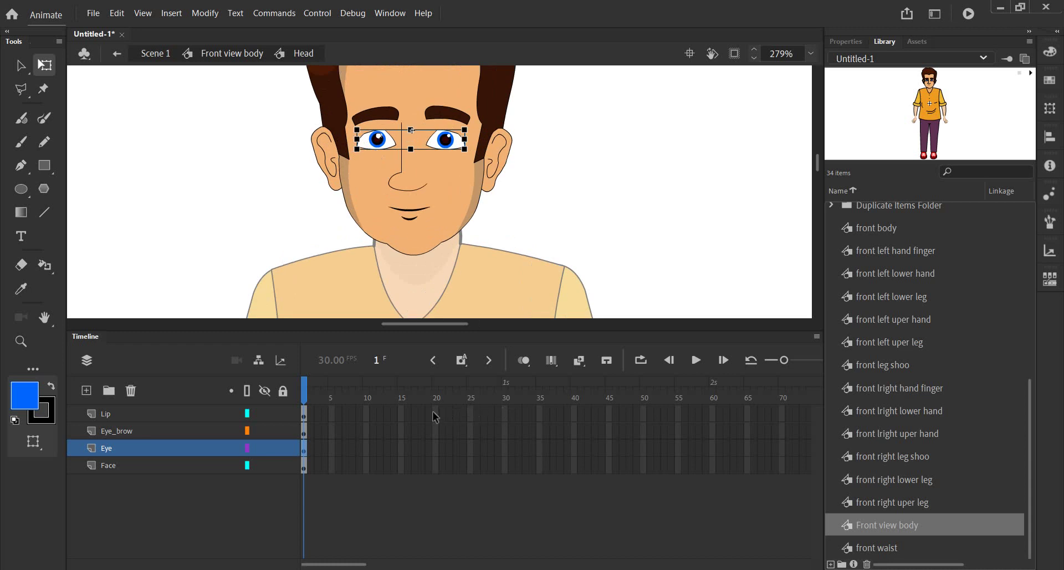
left_click_drag(504, 413, 506, 468)
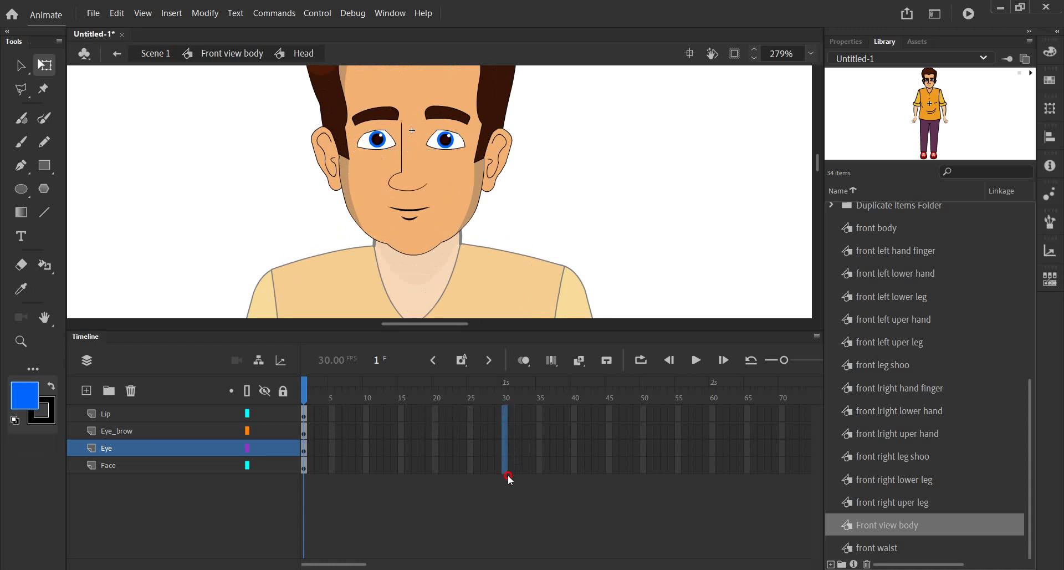
right_click(506, 415)
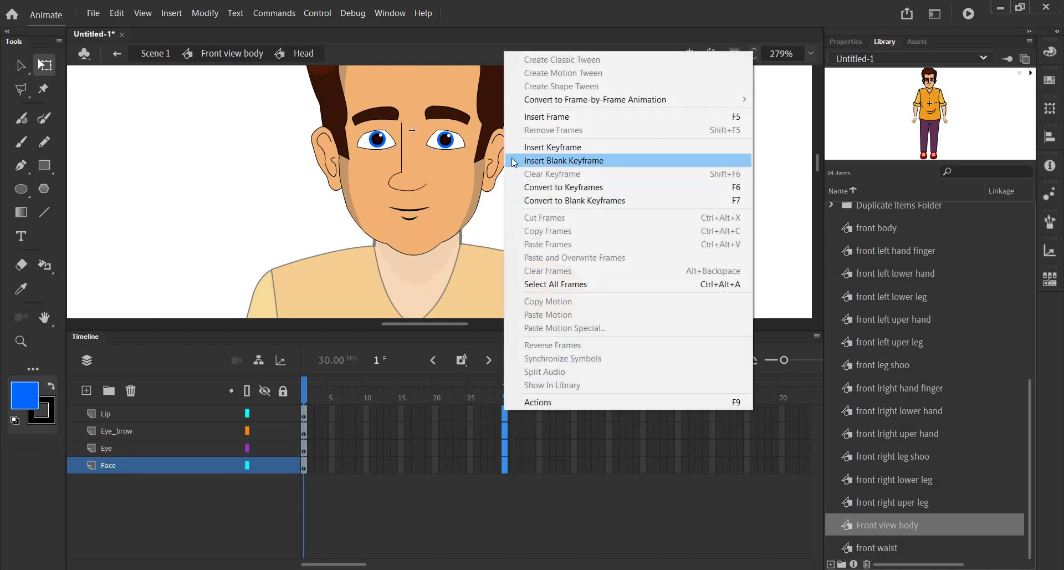
left_click(539, 117)
Add a blank keyframe at frame 10 on Eye and copy the open-eye keyframe to frame 14
left_click_drag(393, 397, 366, 402)
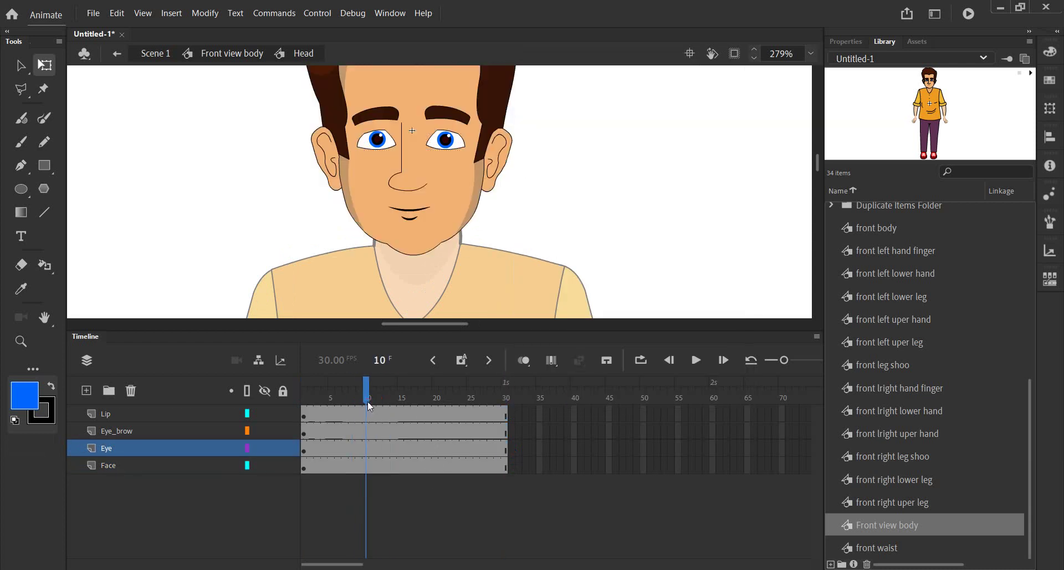
left_click(372, 143)
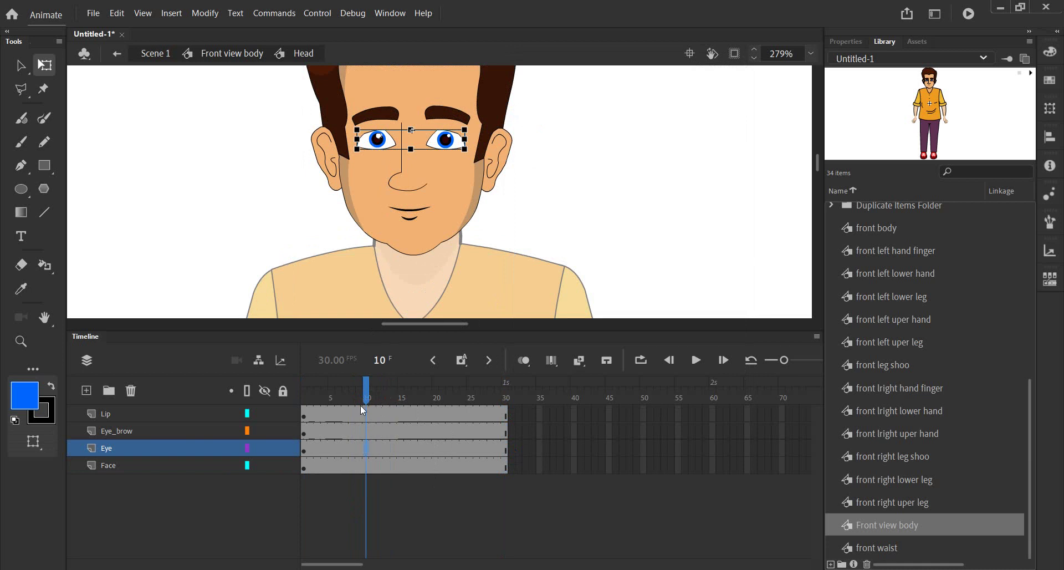
key("F7")
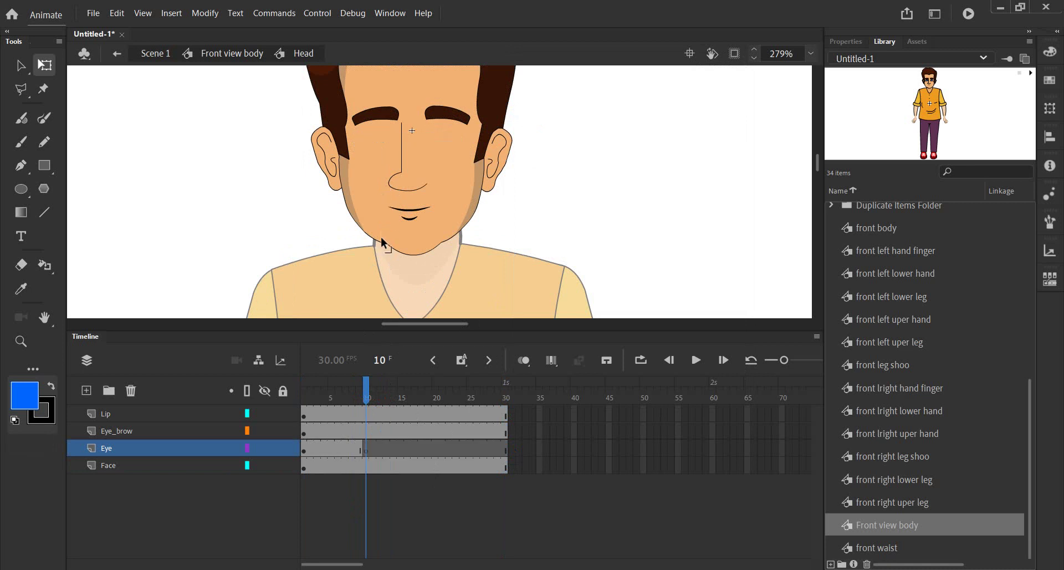
left_click(303, 449)
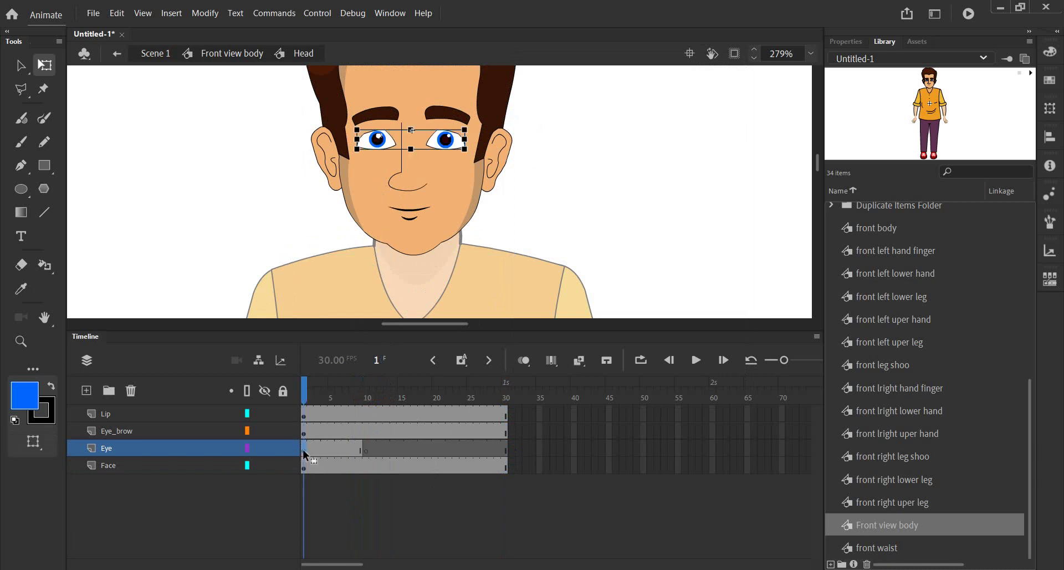
mouse_move(302, 448)
left_mouse_down()
mouse_move(404, 451)
mouse_move(391, 451)
left_mouse_up()
mouse_move(393, 403)
left_mouse_down()
mouse_move(373, 391)
mouse_move(348, 399)
mouse_move(409, 407)
mouse_move(370, 410)
left_mouse_up()
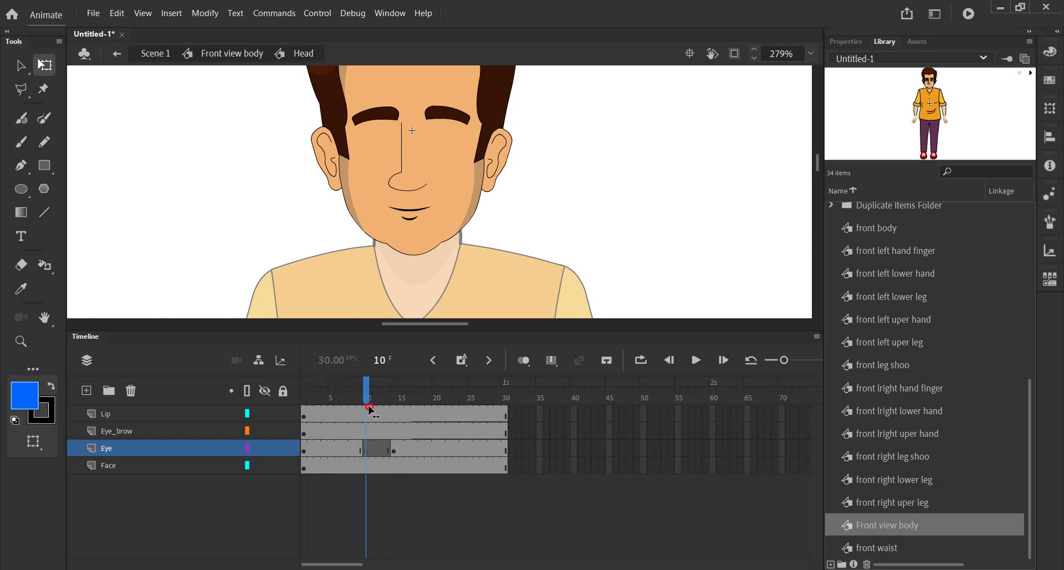
Draw closed-eye lines over both eyes, bend them into downward arcs, and preview the blink
left_click(47, 214)
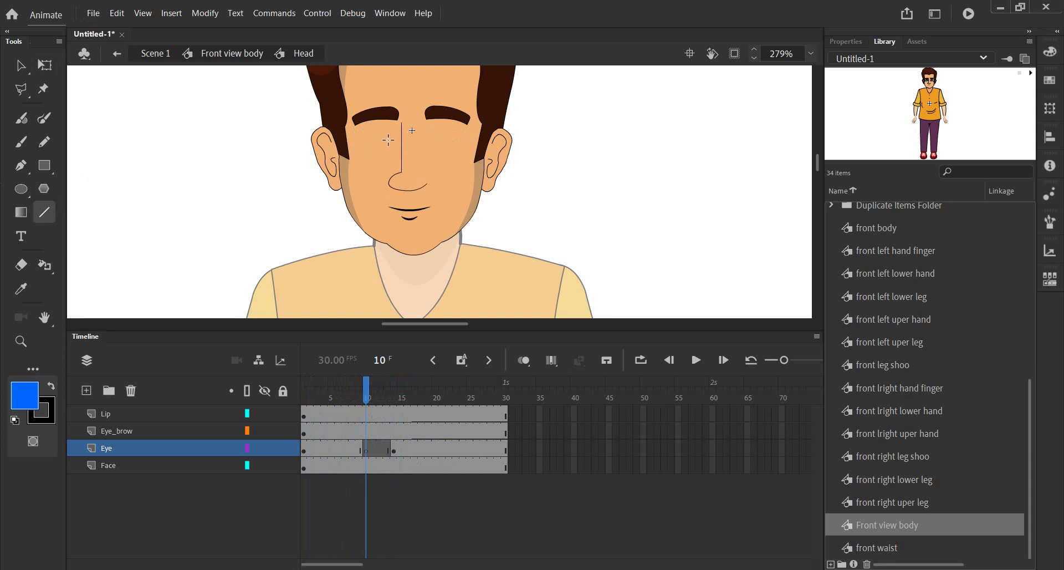
left_click_drag(392, 144, 359, 145)
left_click_drag(461, 142, 429, 142)
left_click(21, 66)
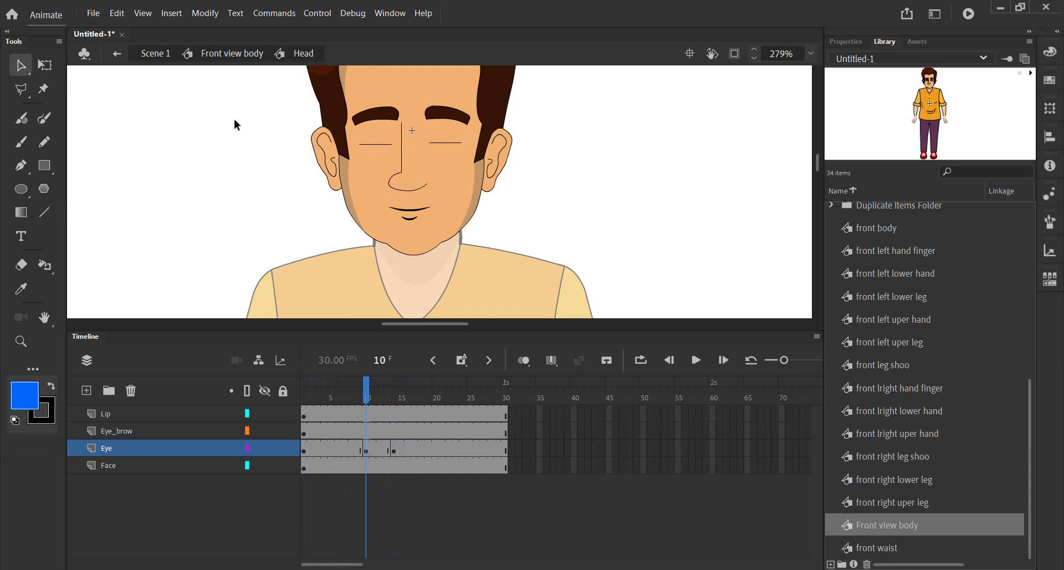
left_click_drag(376, 145, 375, 148)
left_click_drag(446, 143, 448, 146)
left_click_drag(365, 391, 281, 391)
mouse_move(359, 390)
left_mouse_down()
mouse_move(395, 395)
mouse_move(220, 394)
left_mouse_up()
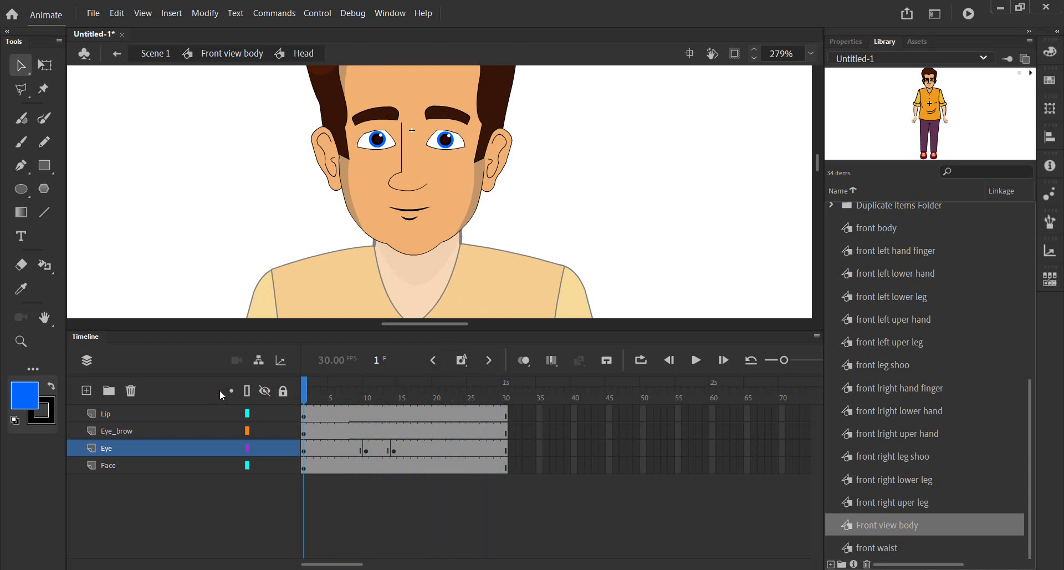
Preview the 30-frame blink in Head, then return to Front view body
left_click_drag(328, 400, 304, 397)
mouse_move(304, 399)
left_mouse_down()
mouse_move(478, 401)
mouse_move(304, 399)
left_mouse_up()
left_click(232, 53)
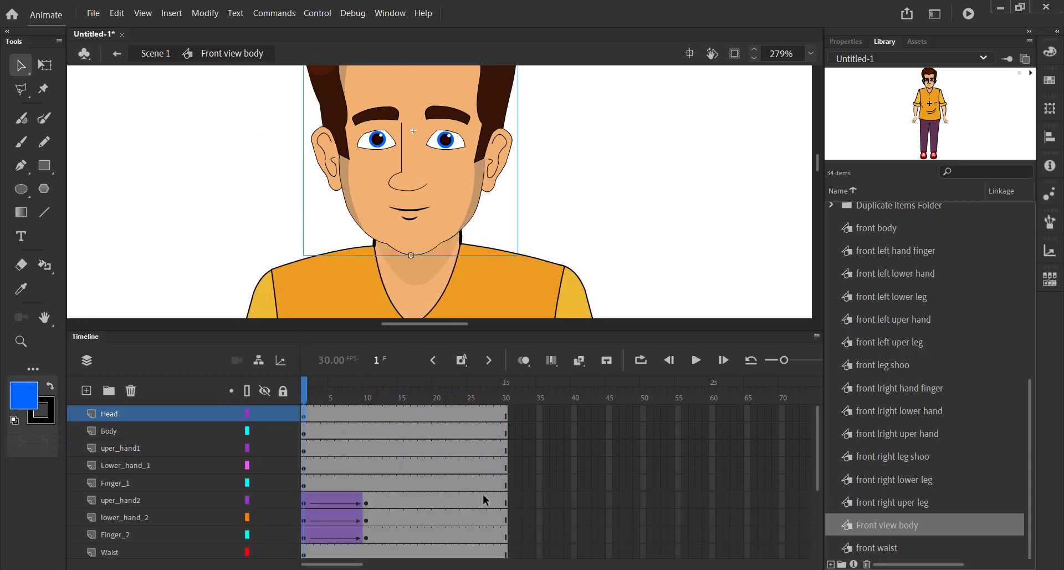
Insert frames so every body layer extends to frame 210
scroll(603, 497, "right", 10)
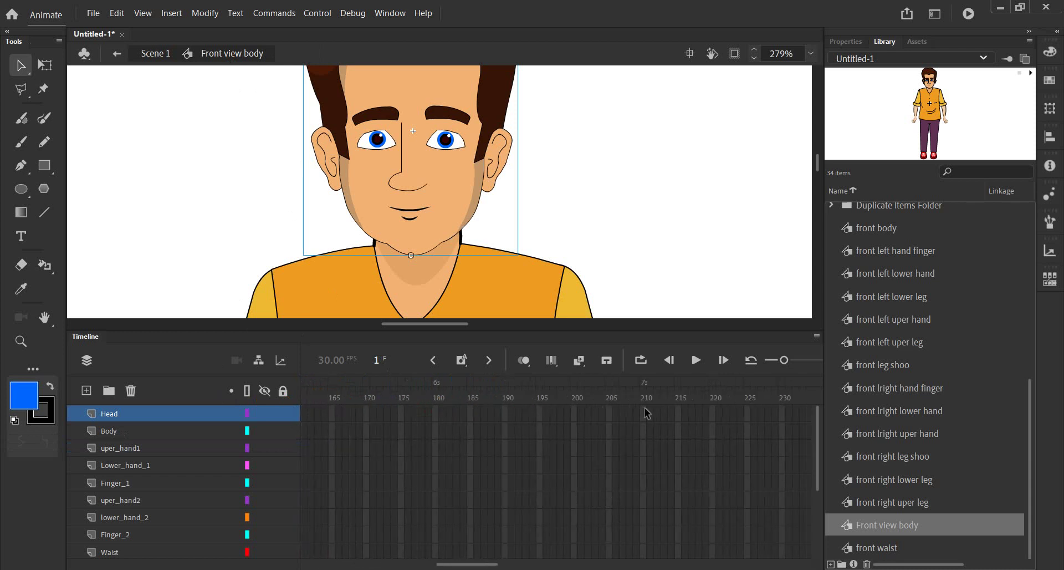
left_click(638, 412)
scroll(646, 554, "down", 3)
scroll(612, 540, "up", 3)
scroll(560, 534, "down", 3)
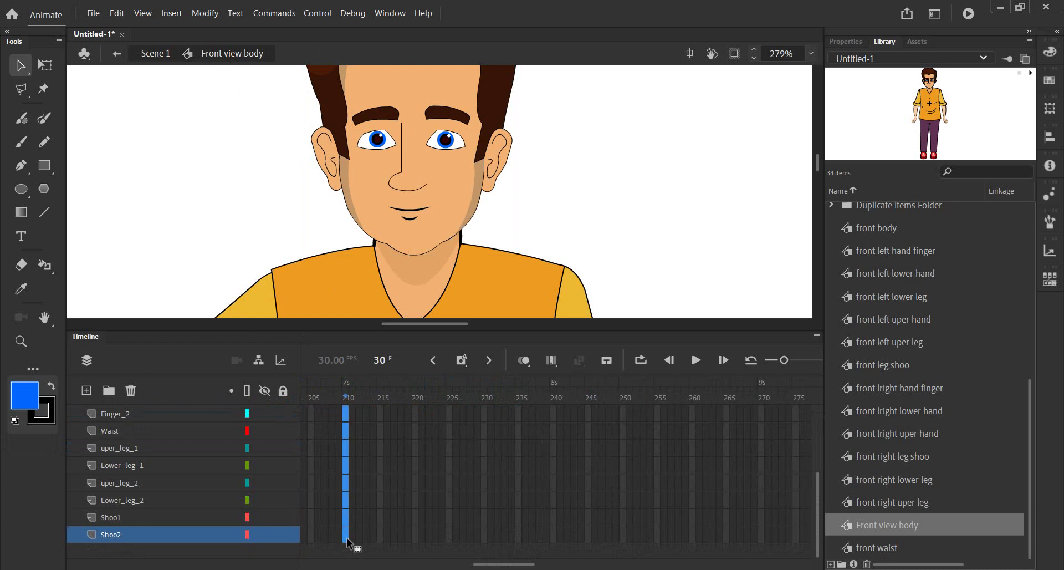
right_click(347, 538)
left_click(371, 243)
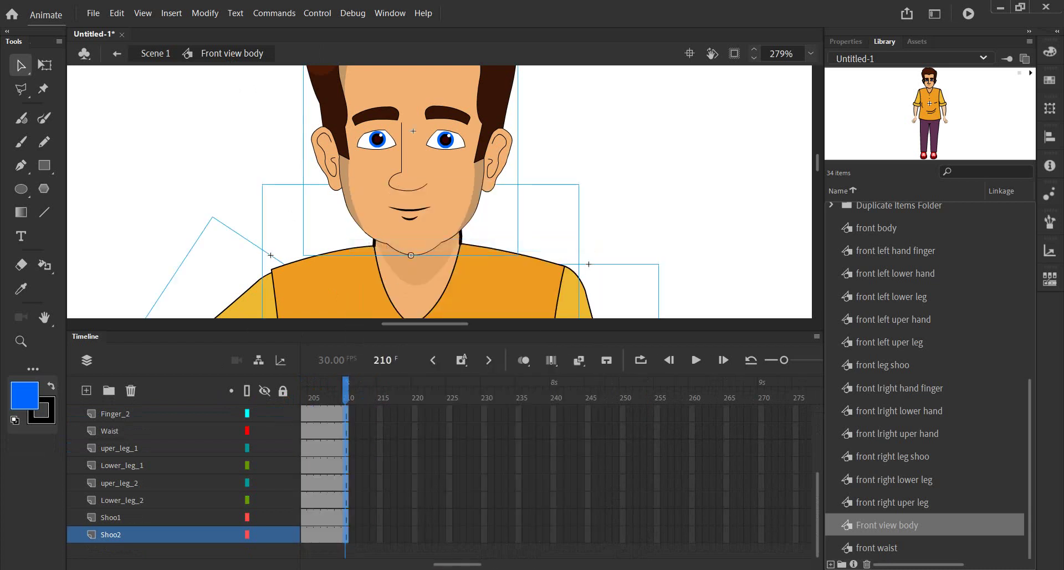
left_click_drag(450, 564, 317, 565)
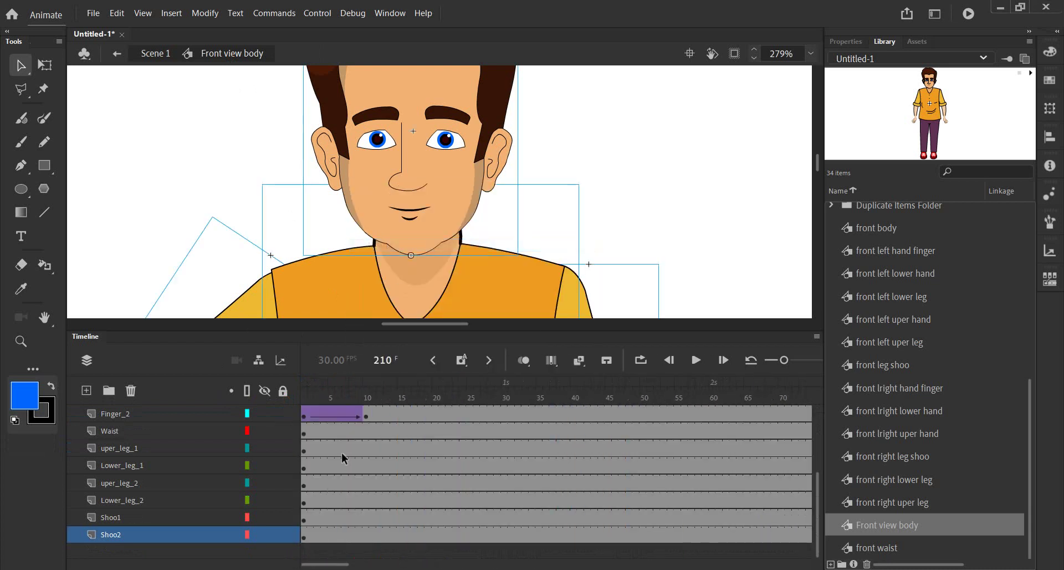
Scrub and play the animation to watch the eyes blink, then rewind to frame 8
scroll(342, 453, "up", 3)
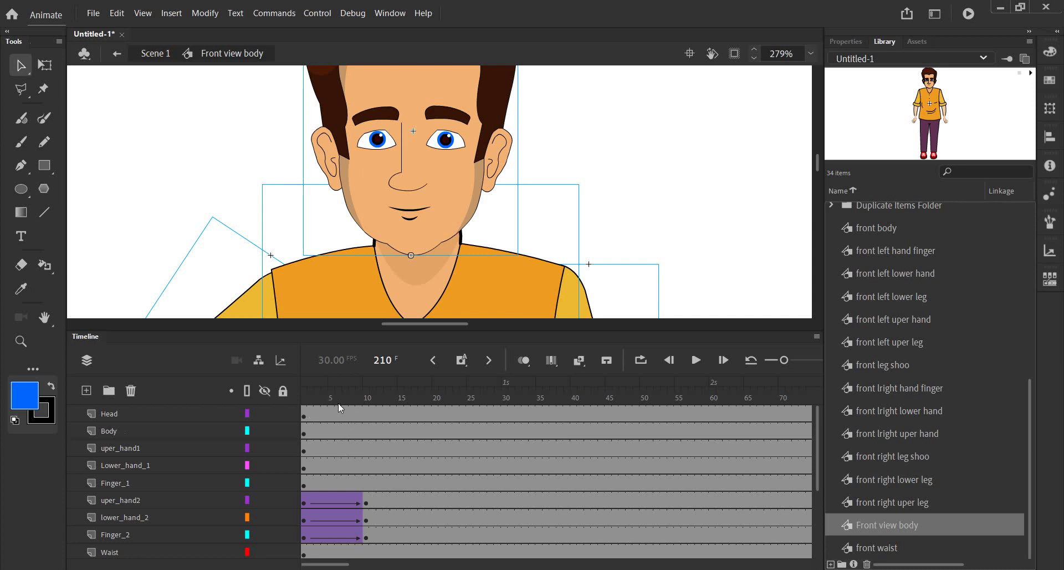
left_click(326, 414)
left_click_drag(355, 413, 601, 414)
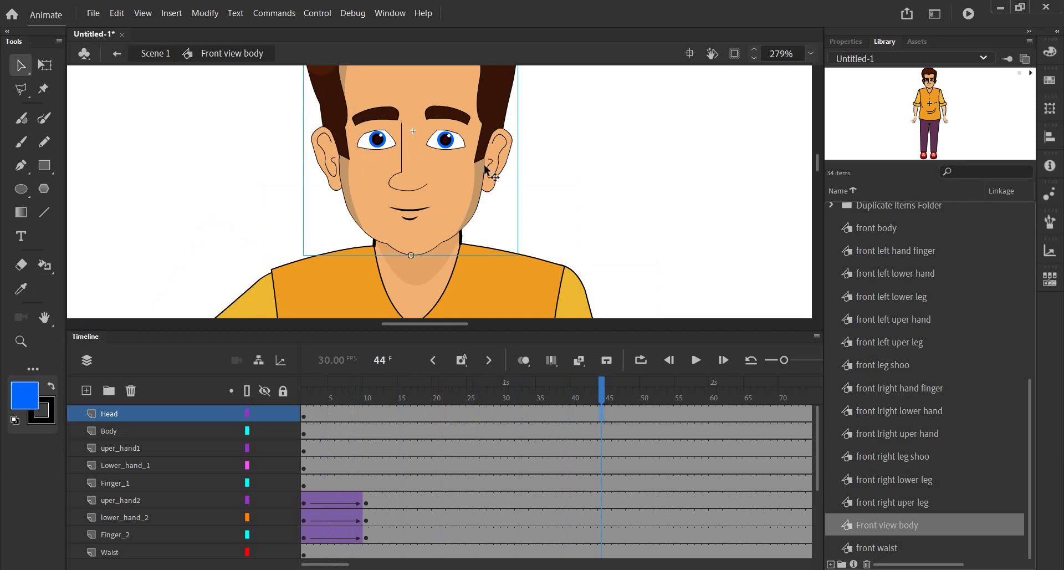
left_click_drag(304, 413, 395, 410)
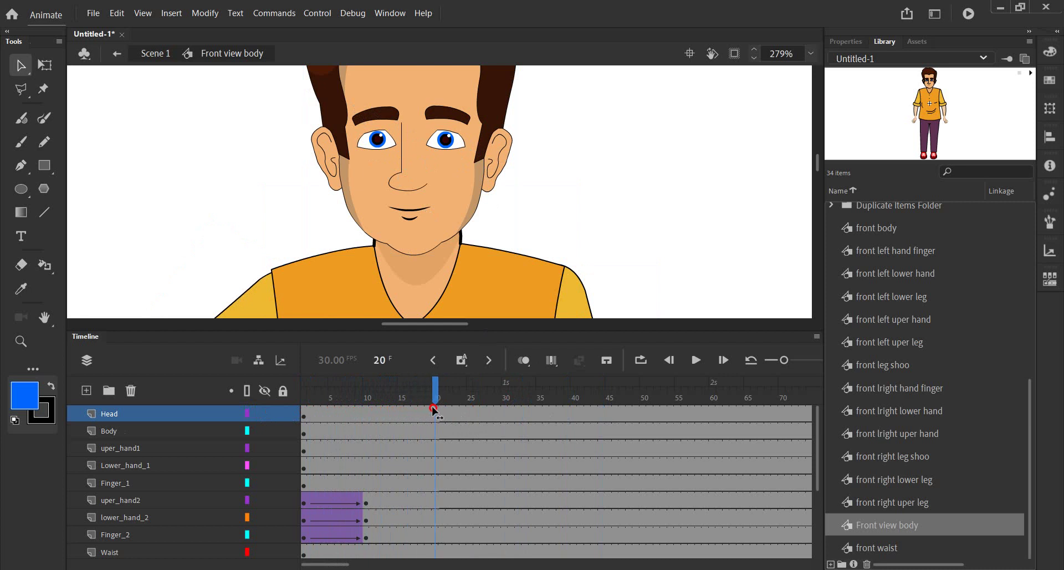
mouse_move(395, 410)
left_mouse_down()
mouse_move(590, 407)
mouse_move(159, 413)
left_mouse_up()
key("Return")
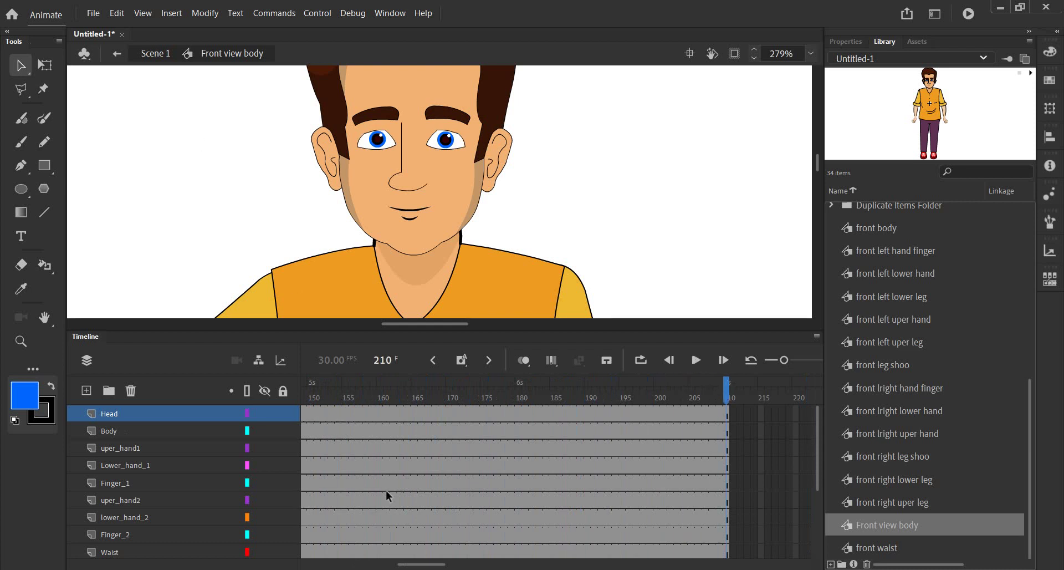
left_click_drag(420, 564, 266, 561)
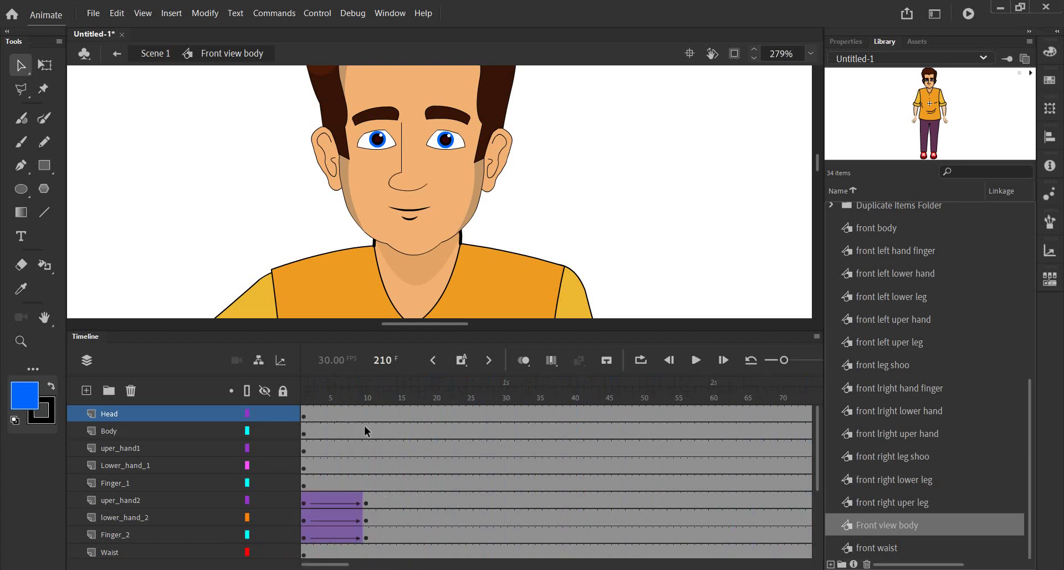
mouse_move(326, 398)
left_mouse_down()
mouse_move(436, 399)
mouse_move(292, 407)
left_mouse_up()
left_click(379, 143)
double_click(367, 137)
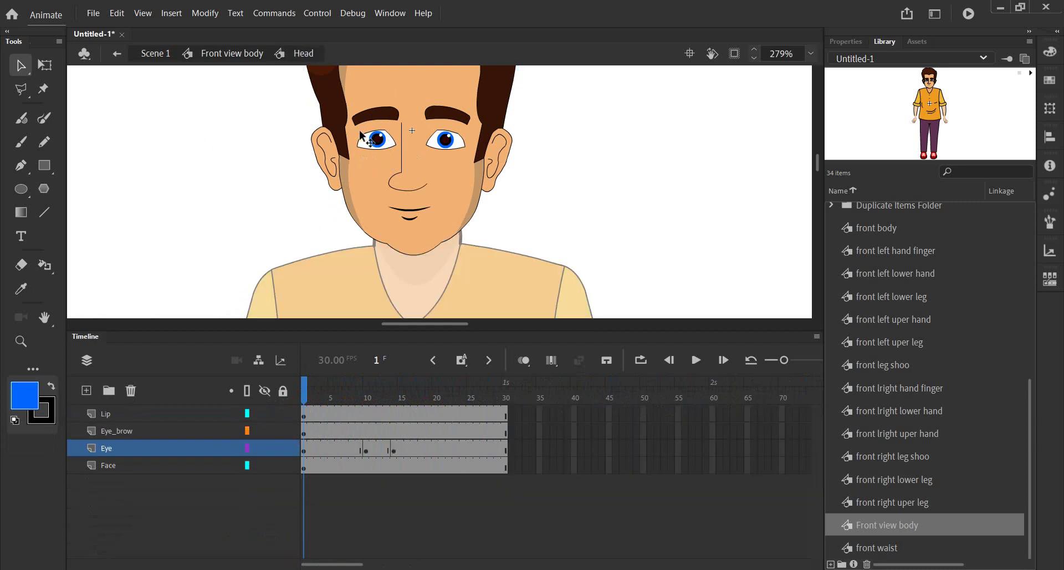
left_click(377, 141)
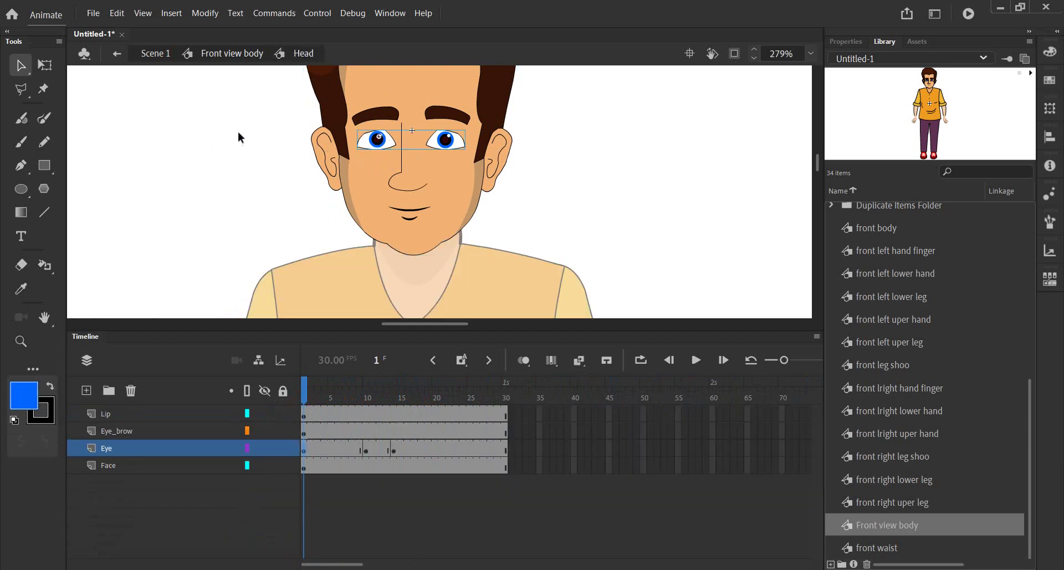
left_click(203, 56)
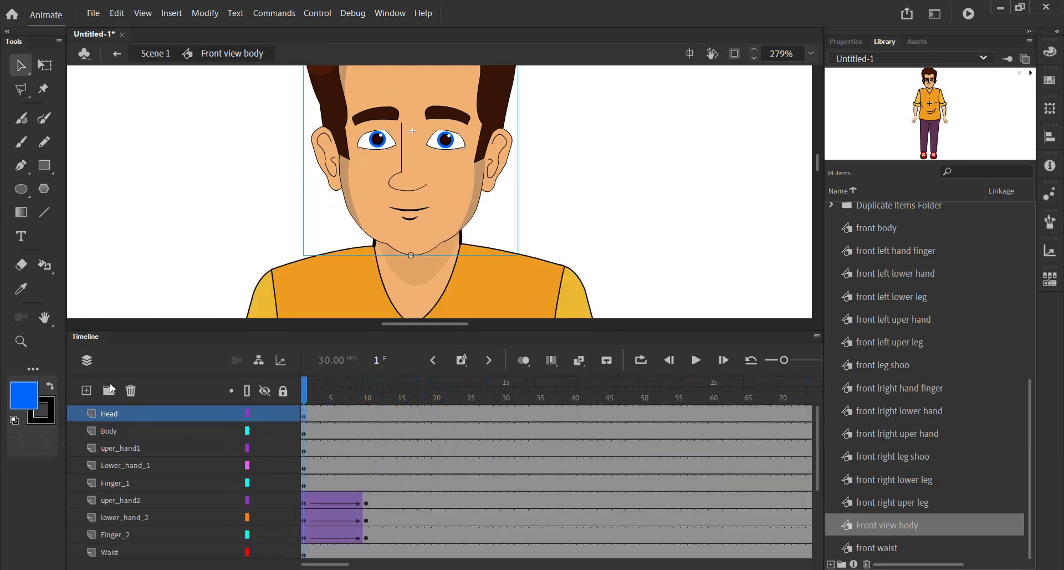
left_click_drag(336, 409, 640, 420)
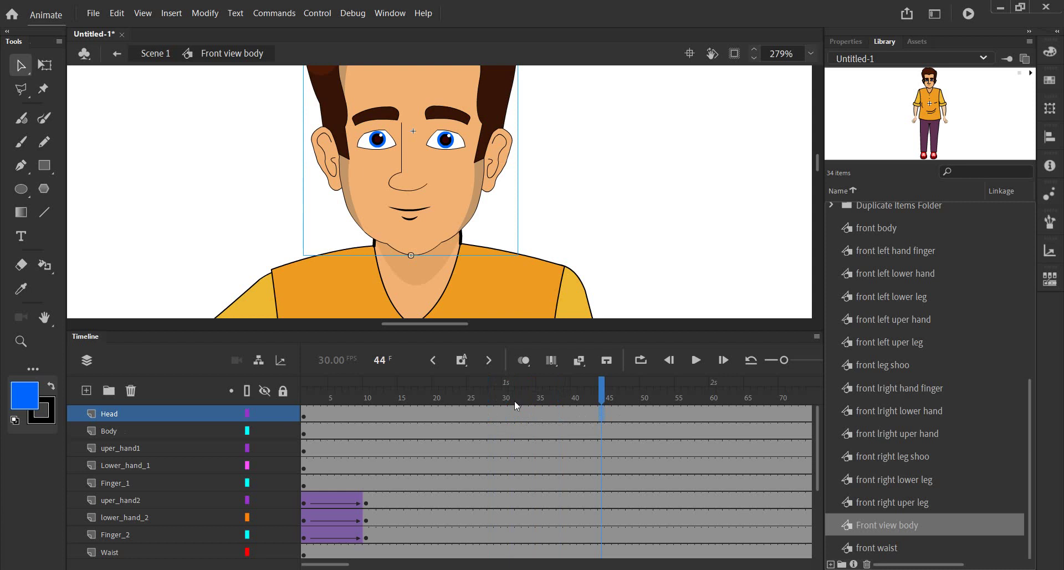
left_click_drag(638, 421, 289, 395)
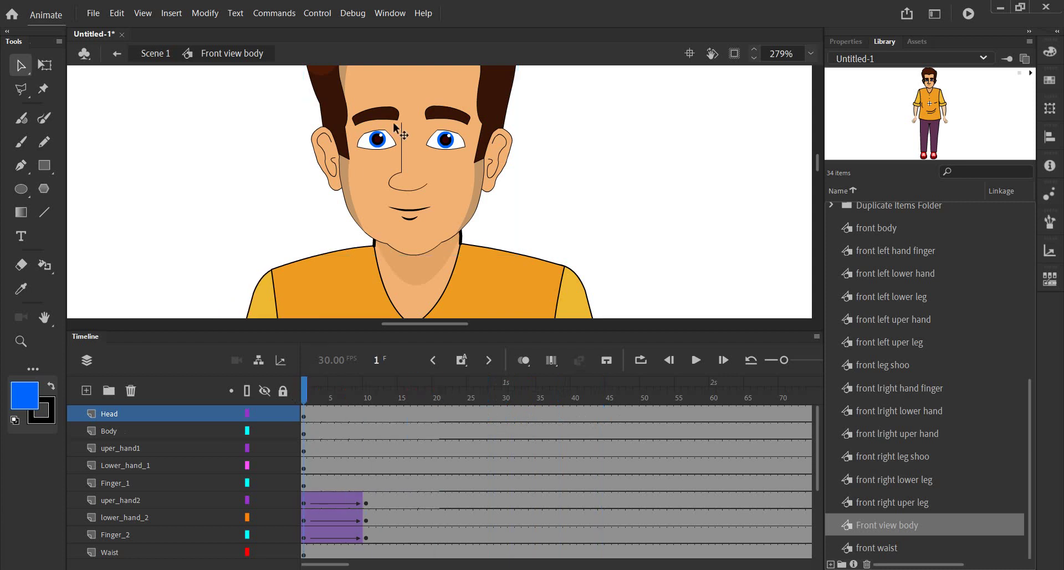
left_click(387, 204)
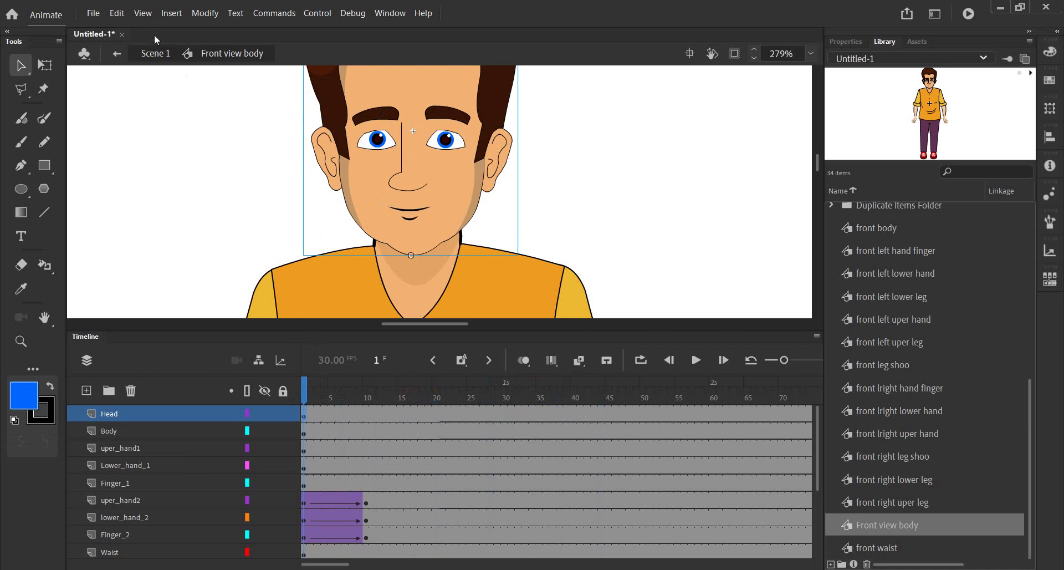
double_click(380, 88)
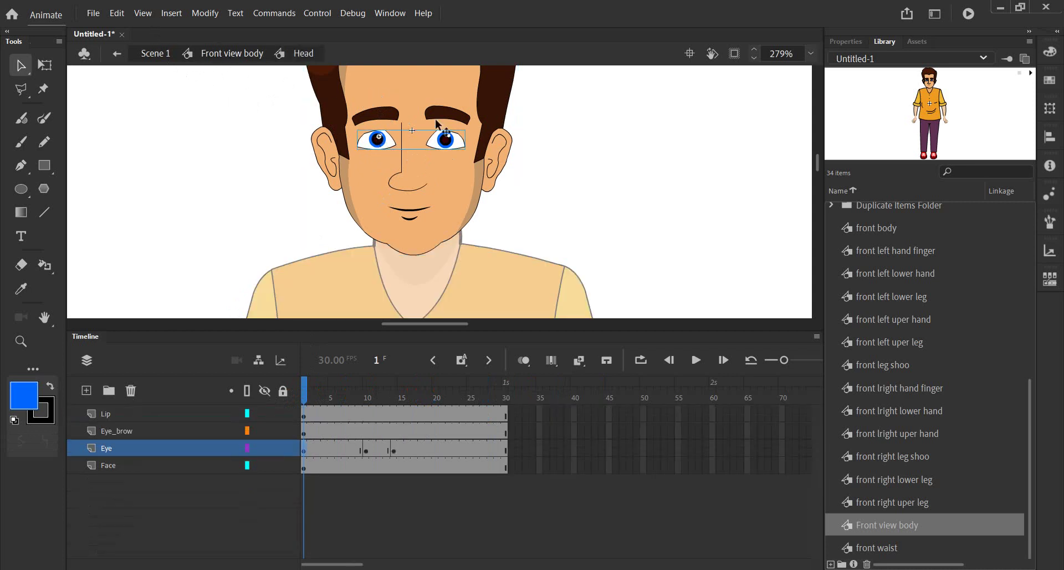
left_click(225, 58)
Rotate the head sideways at frame 10 with Free Transform and select the arm frames on three layers
scroll(375, 238, "down", 1)
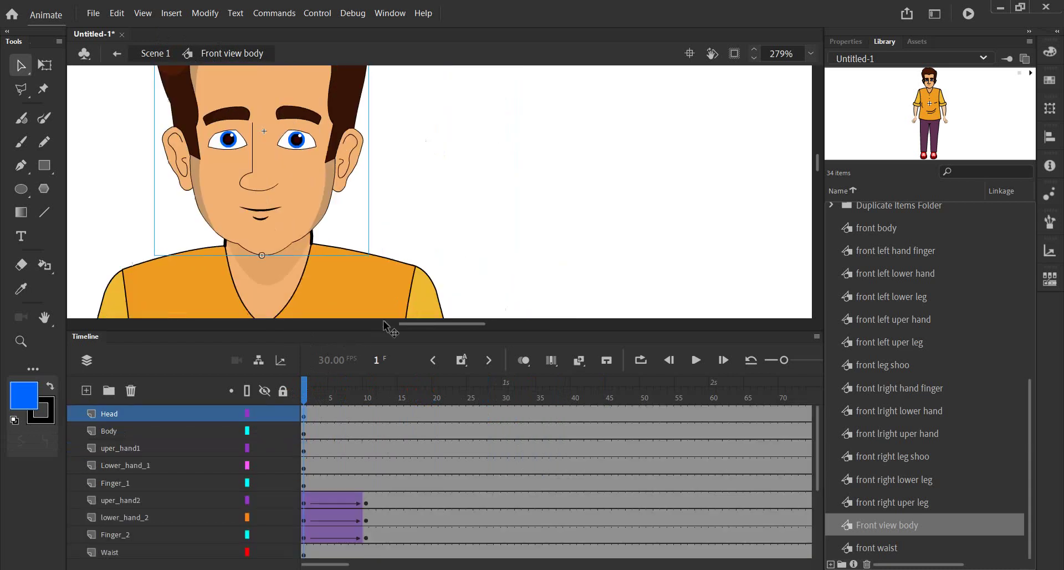
scroll(269, 225, "down", 1)
scroll(268, 224, "down", 1)
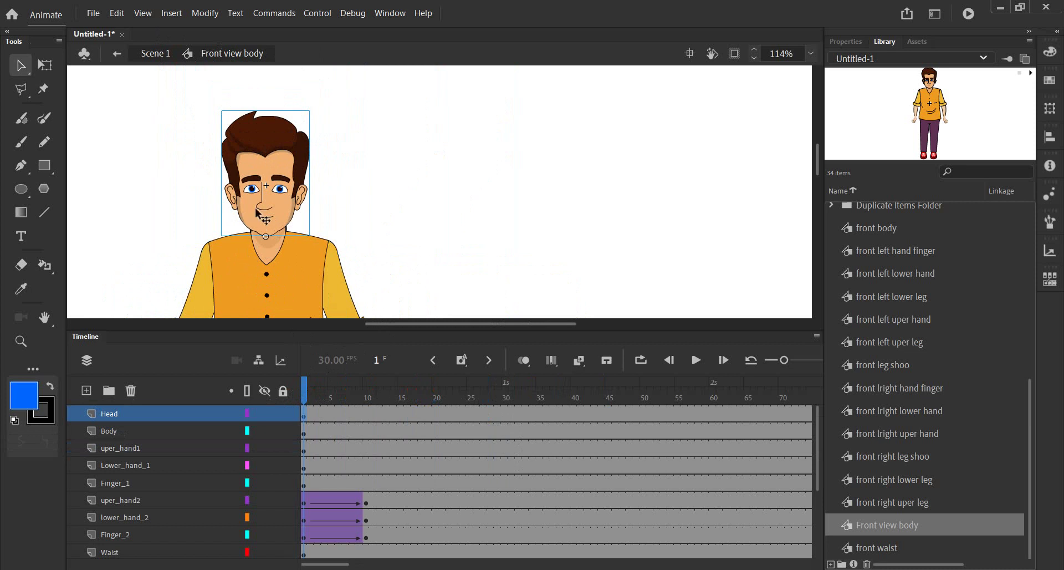
left_click_drag(156, 228, 278, 193)
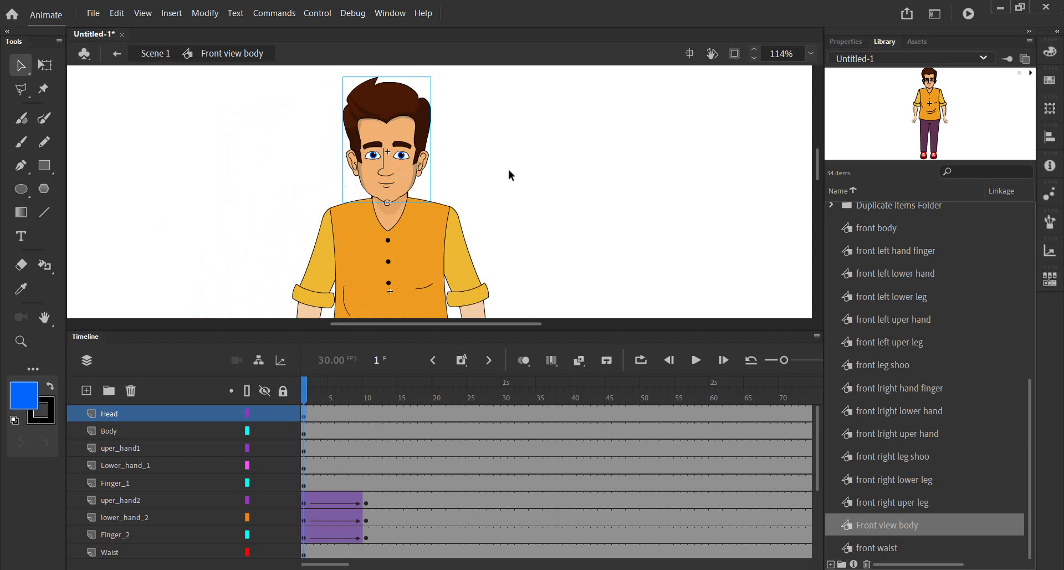
mouse_move(321, 402)
left_mouse_down()
mouse_move(333, 397)
mouse_move(309, 397)
mouse_move(367, 397)
left_mouse_up()
left_click(387, 126)
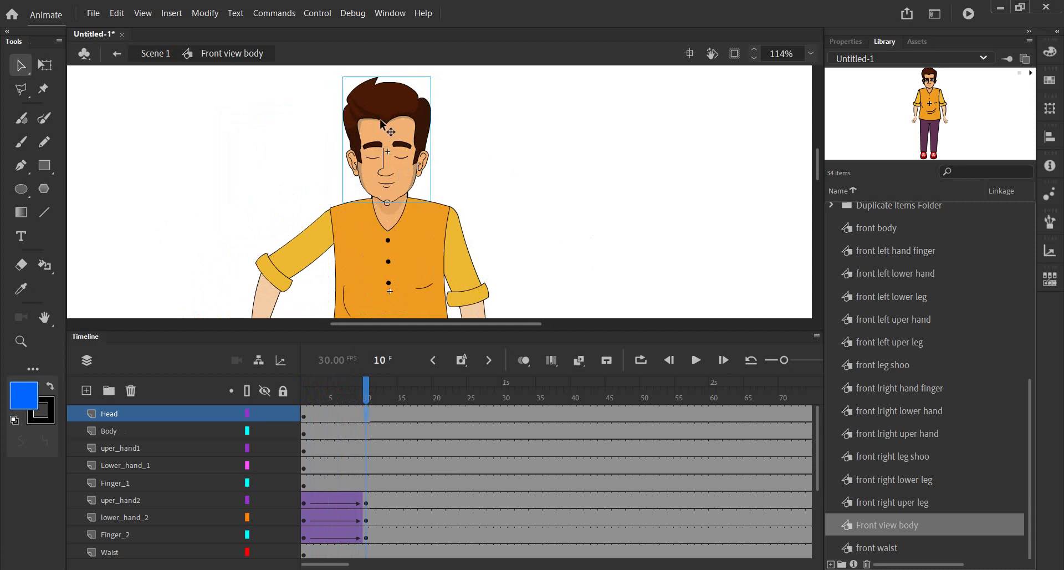
key("q")
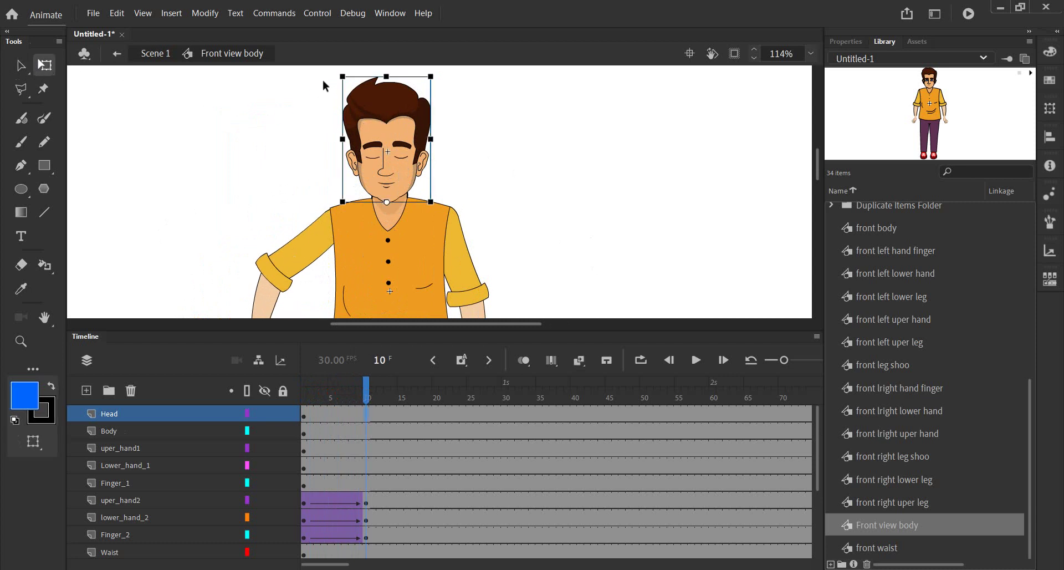
left_click_drag(332, 73, 305, 91)
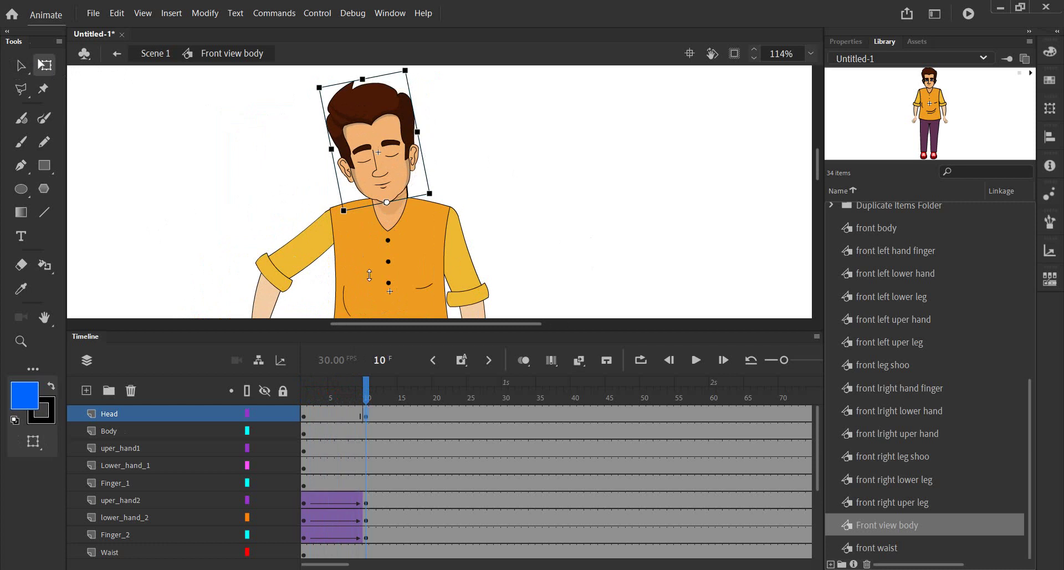
mouse_move(305, 502)
left_mouse_down()
mouse_move(367, 537)
mouse_move(434, 533)
left_mouse_up()
Reverse the pasted arm frames so the arm lowers over frames 20–29, then scrub to check
right_click(464, 505)
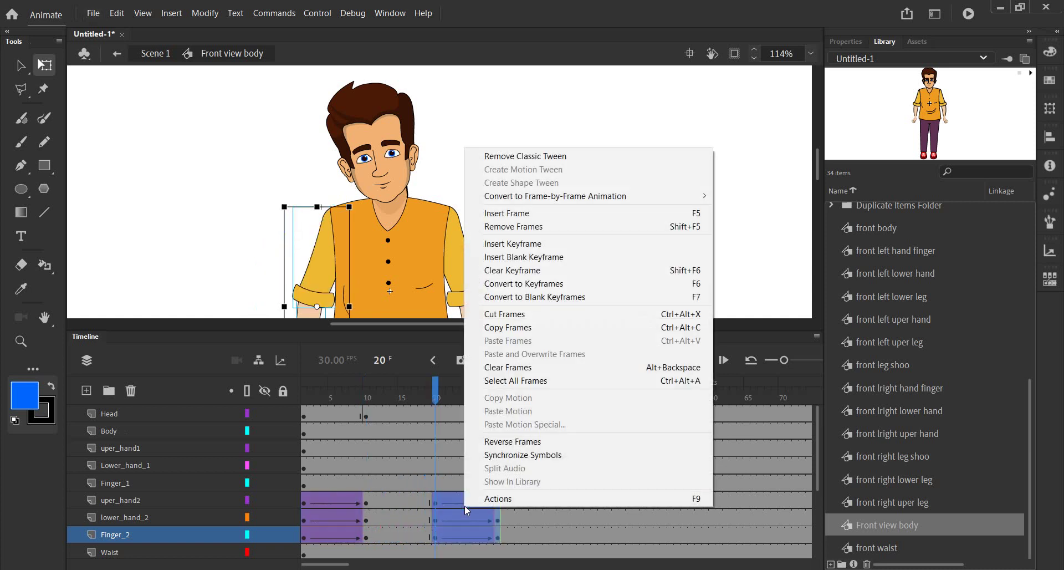
left_click(490, 439)
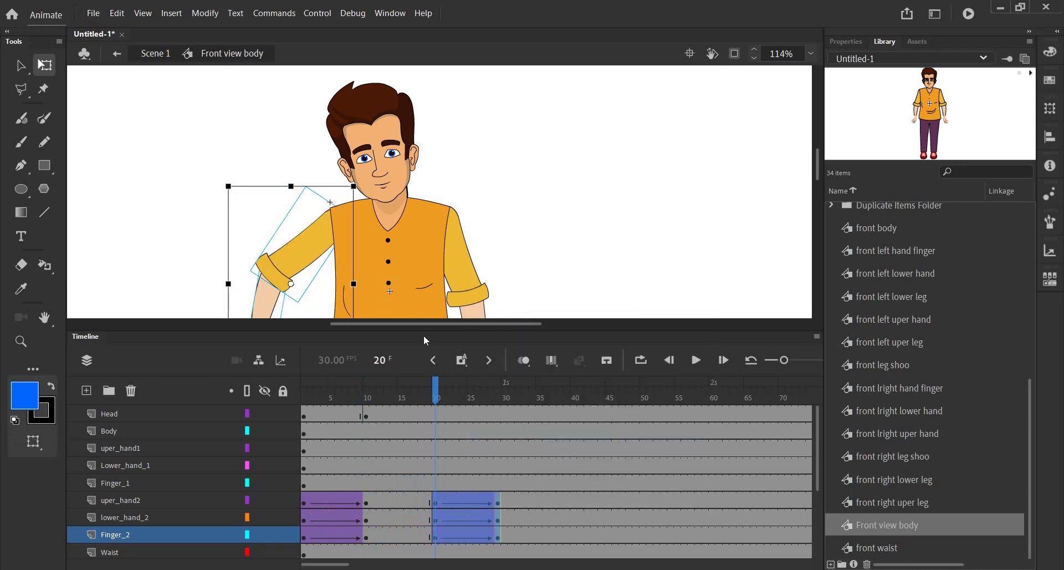
left_click_drag(423, 328, 424, 297)
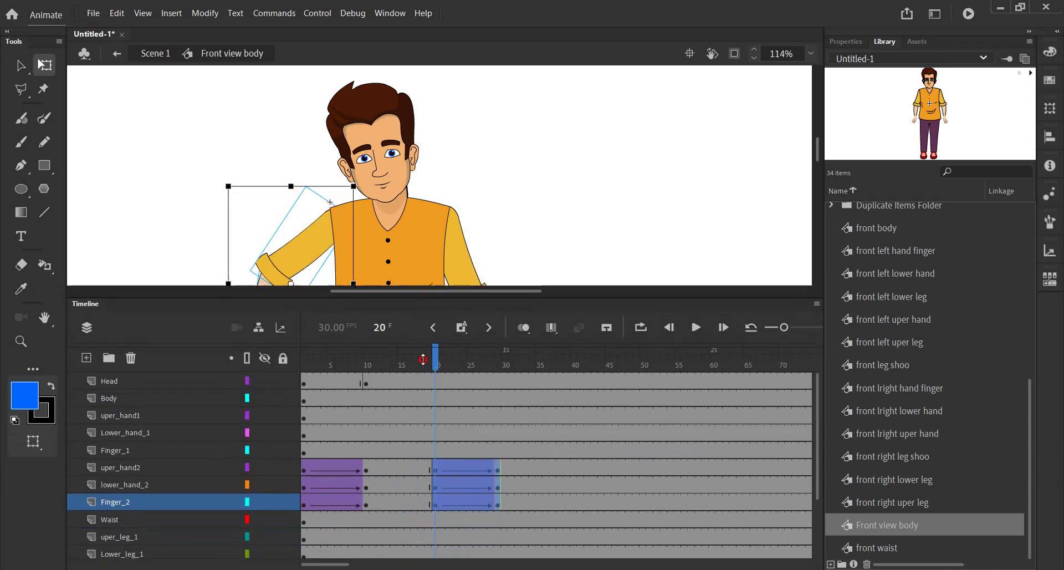
left_click_drag(424, 359, 381, 395)
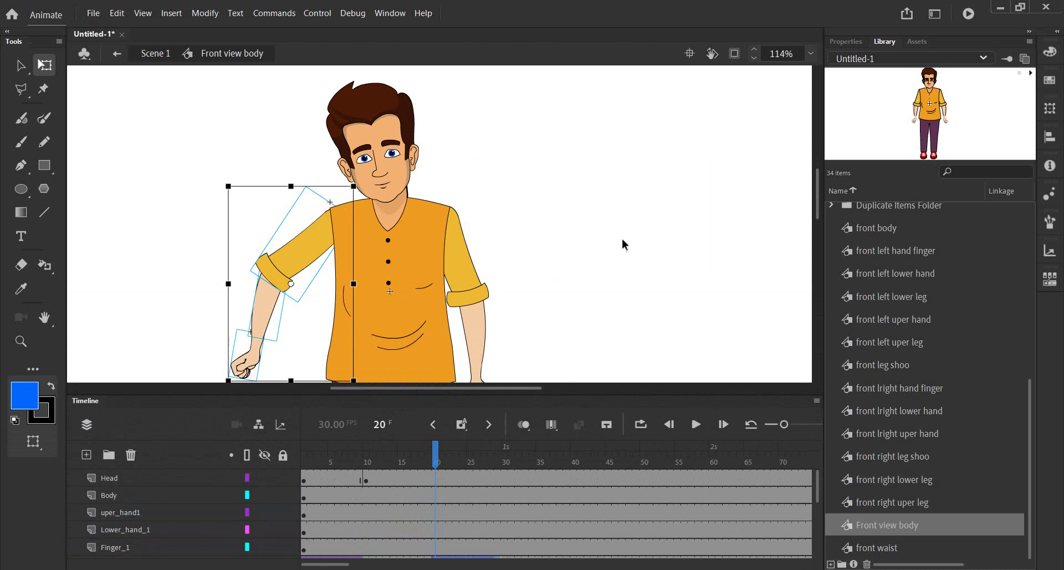
scroll(647, 143, "down", 3)
mouse_move(392, 474)
left_mouse_down()
mouse_move(304, 471)
mouse_move(359, 459)
mouse_move(311, 463)
mouse_move(502, 492)
left_mouse_up()
scroll(395, 493, "down", 2)
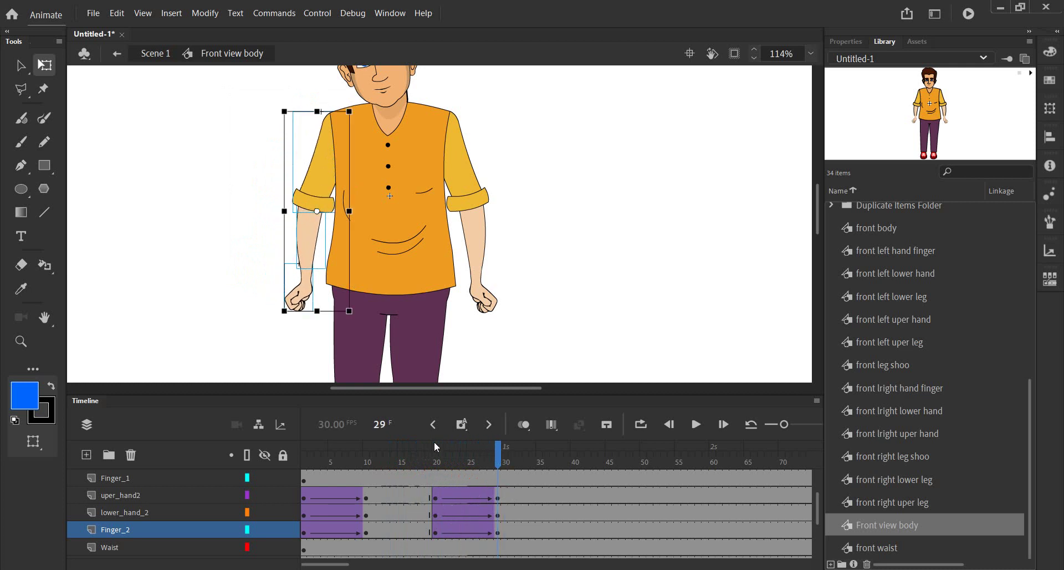
scroll(407, 481, "up", 2)
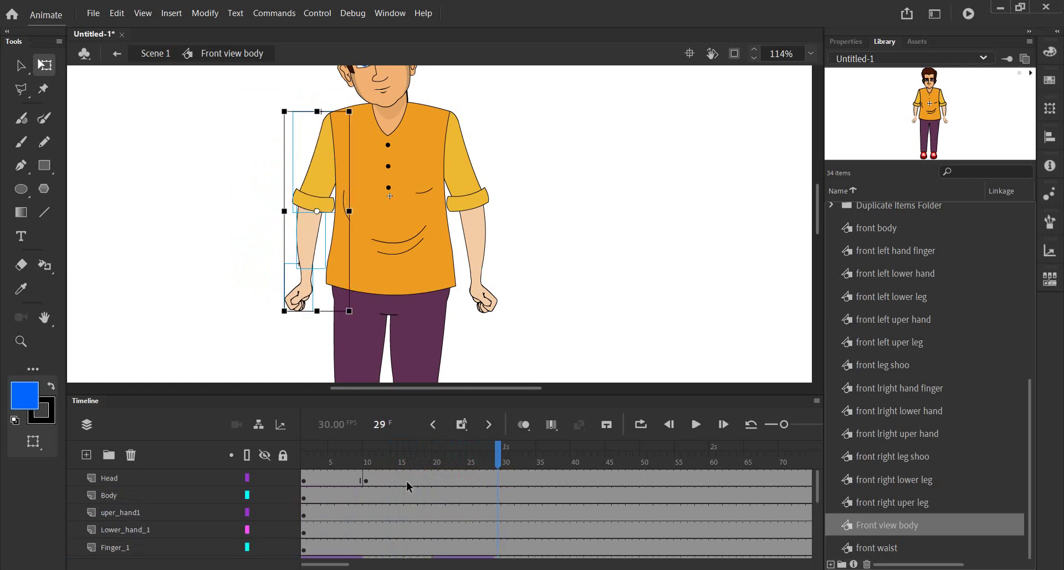
Check the character's poses at frames 9, 10 and 20
left_click(359, 449)
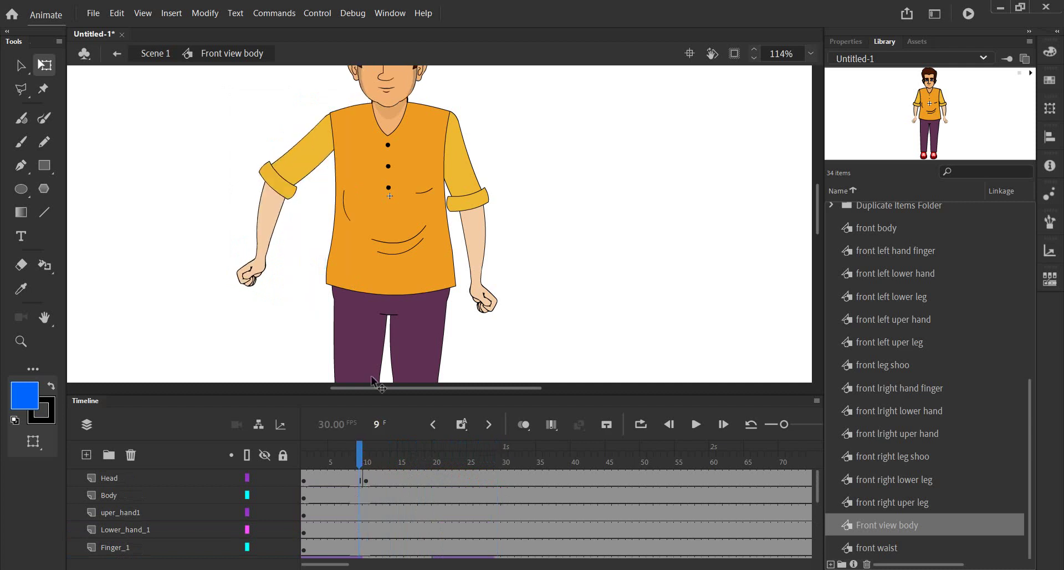
left_click(367, 477)
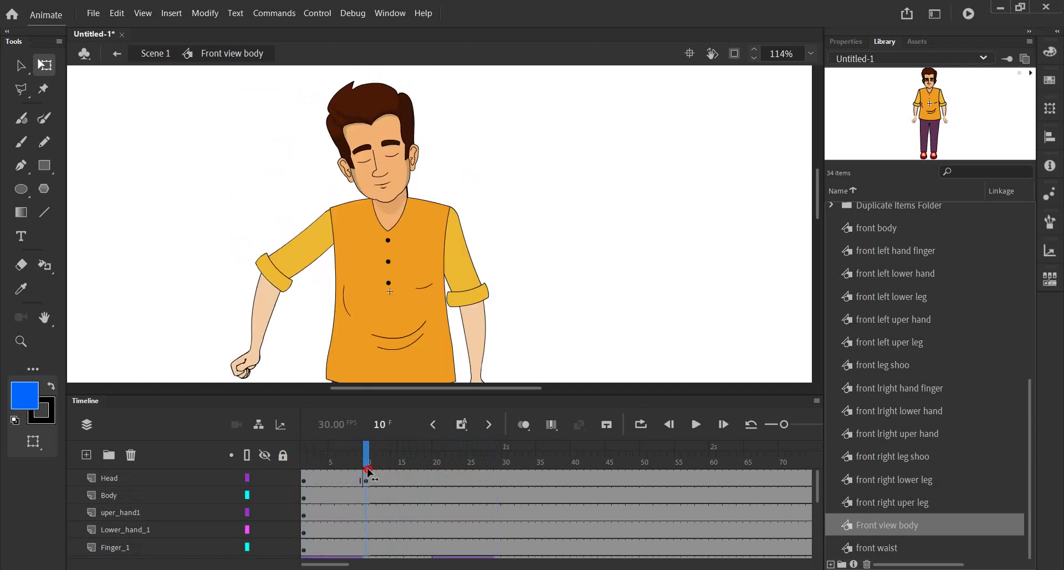
left_click_drag(374, 463, 435, 462)
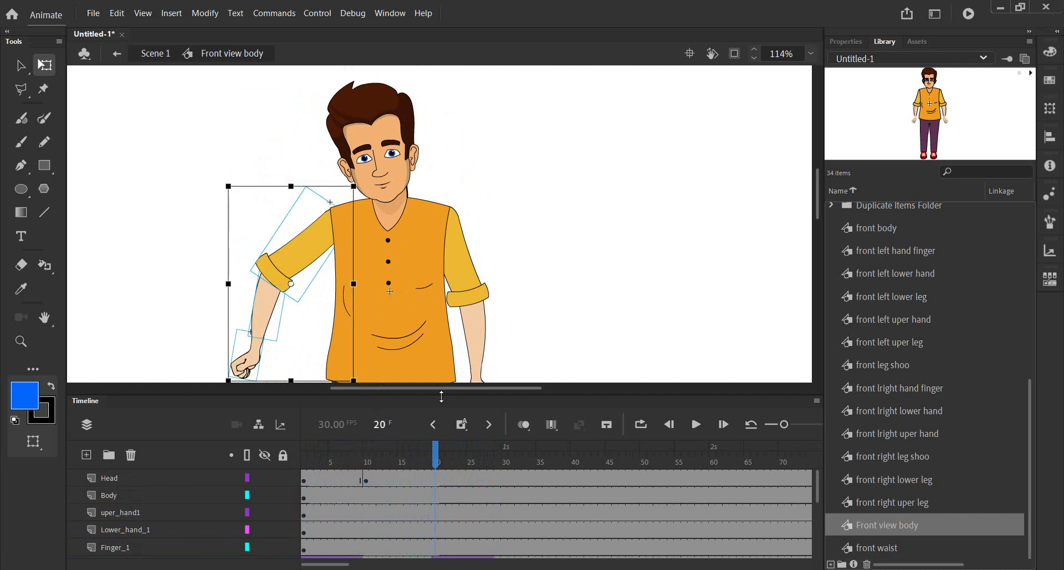
scroll(440, 473, "down", 3)
scroll(432, 463, "up", 3)
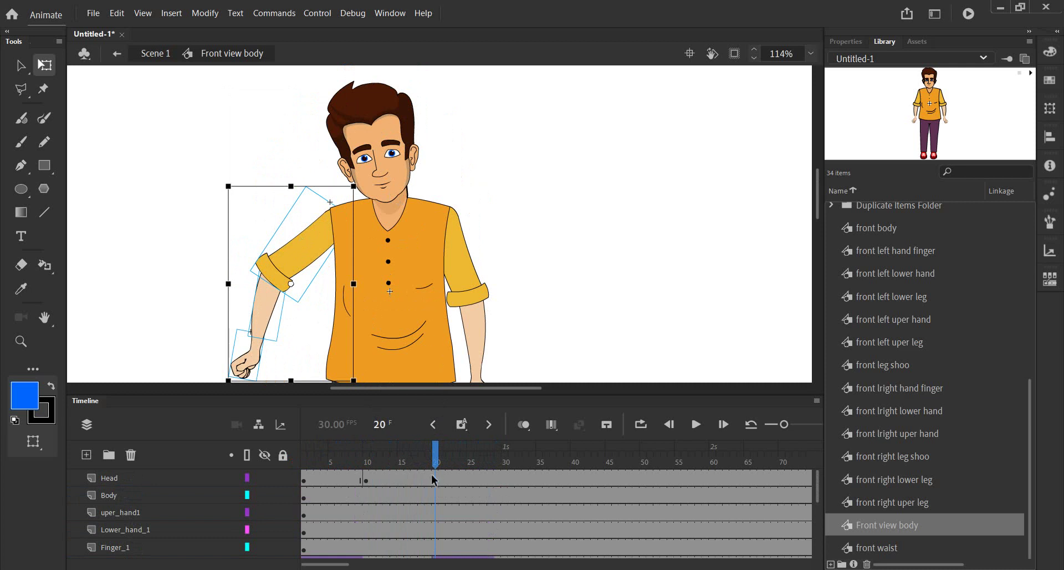
Rotate the head back upright at frame 20 on the Head layer
left_click(374, 148)
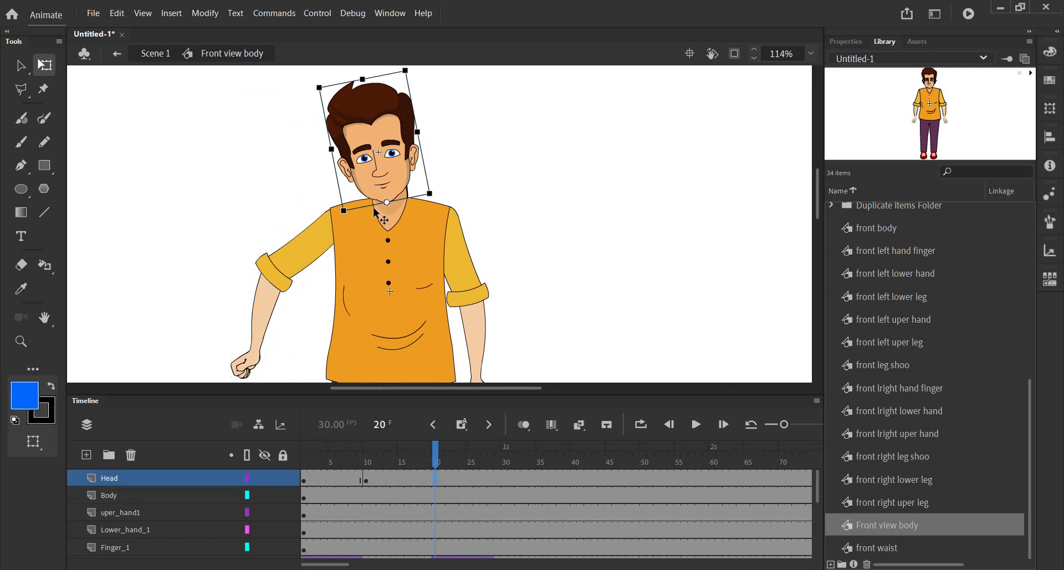
mouse_move(414, 68)
left_mouse_down()
mouse_move(435, 72)
mouse_move(436, 149)
left_mouse_up()
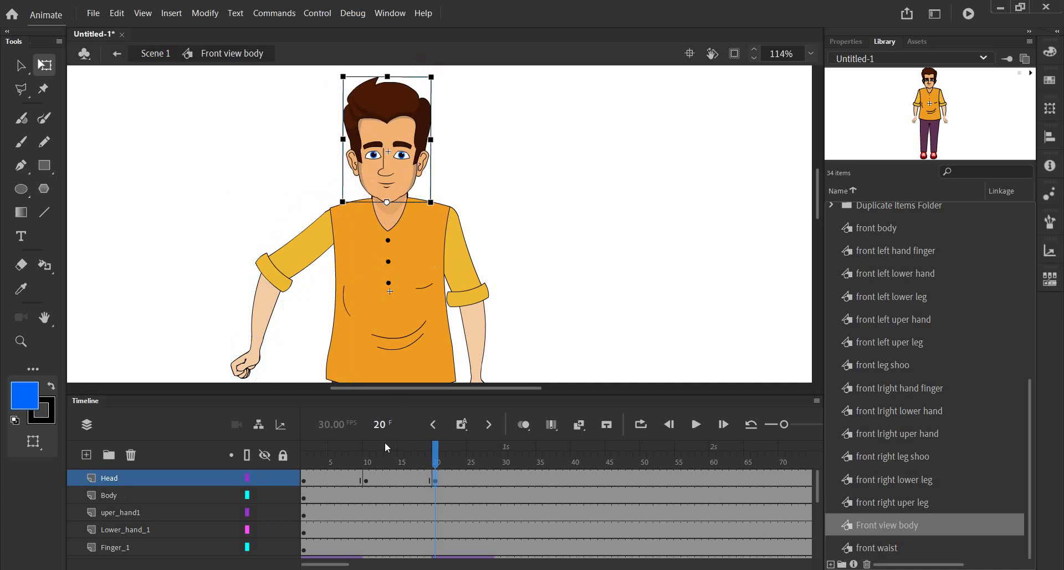
left_click_drag(426, 450, 304, 466)
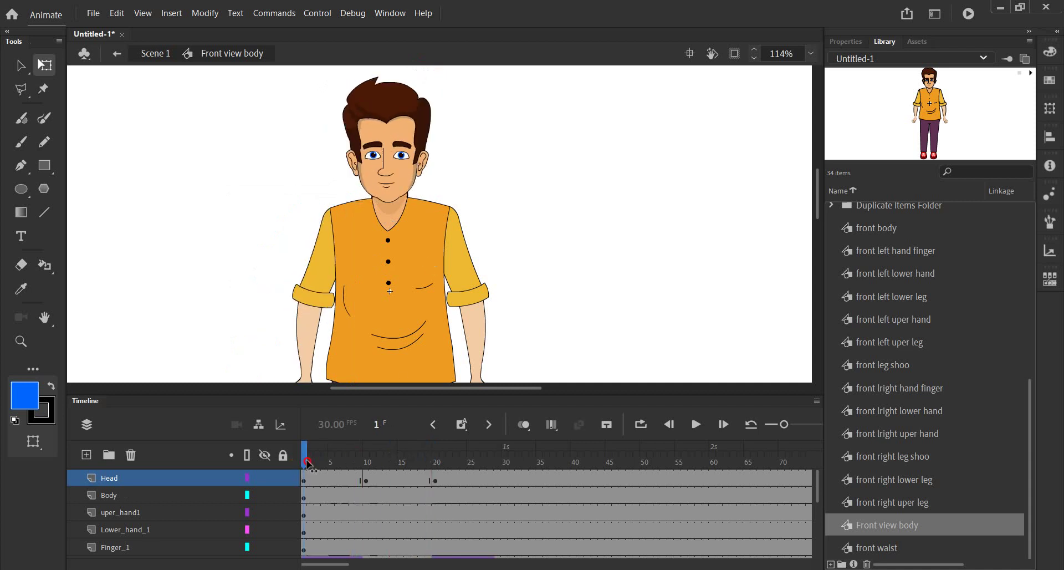
right_click(331, 478)
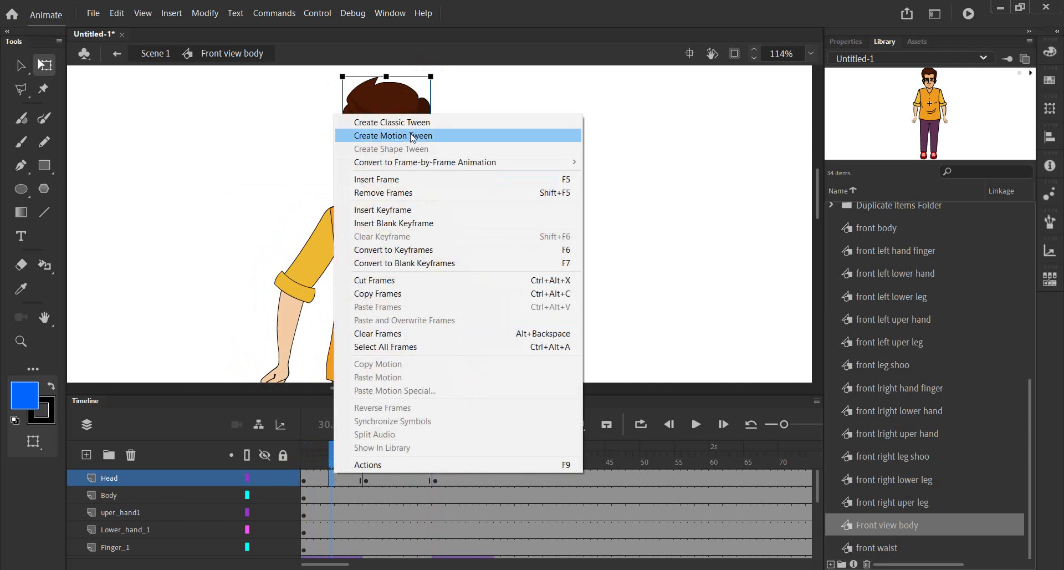
Add a classic tween to the Head layer's frames 1–10 and scrub to preview the tilt
left_click(402, 122)
mouse_move(303, 460)
left_mouse_down()
mouse_move(367, 459)
mouse_move(324, 460)
left_mouse_up()
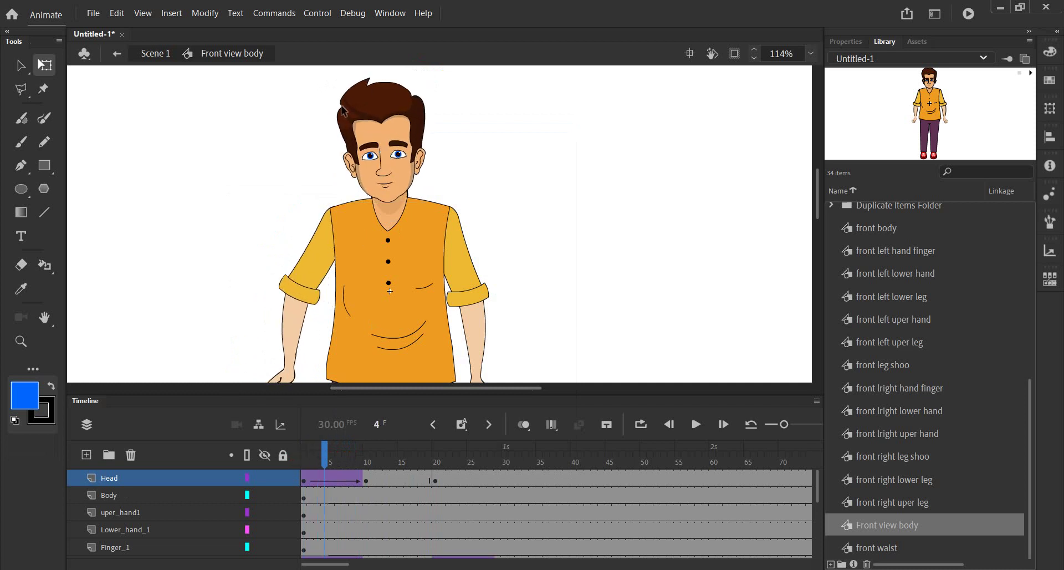
left_click_drag(321, 450, 438, 473)
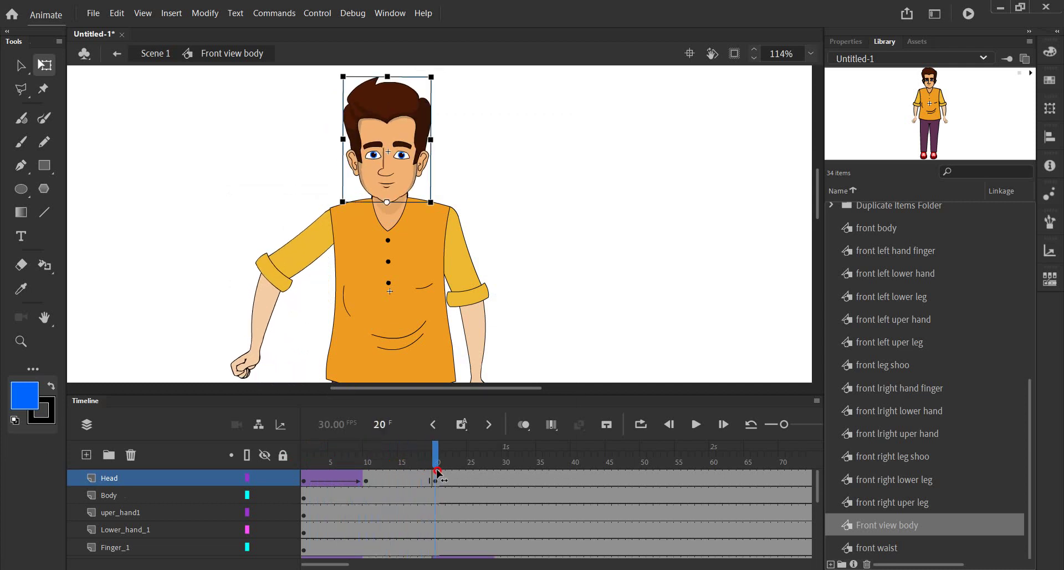
scroll(430, 484, "down", 1)
scroll(431, 481, "up", 1)
Move the upright head keyframe to frame 29, copy the tilt to frame 20, and tween frames 20–29
left_click(434, 482)
left_click_drag(436, 482, 498, 482)
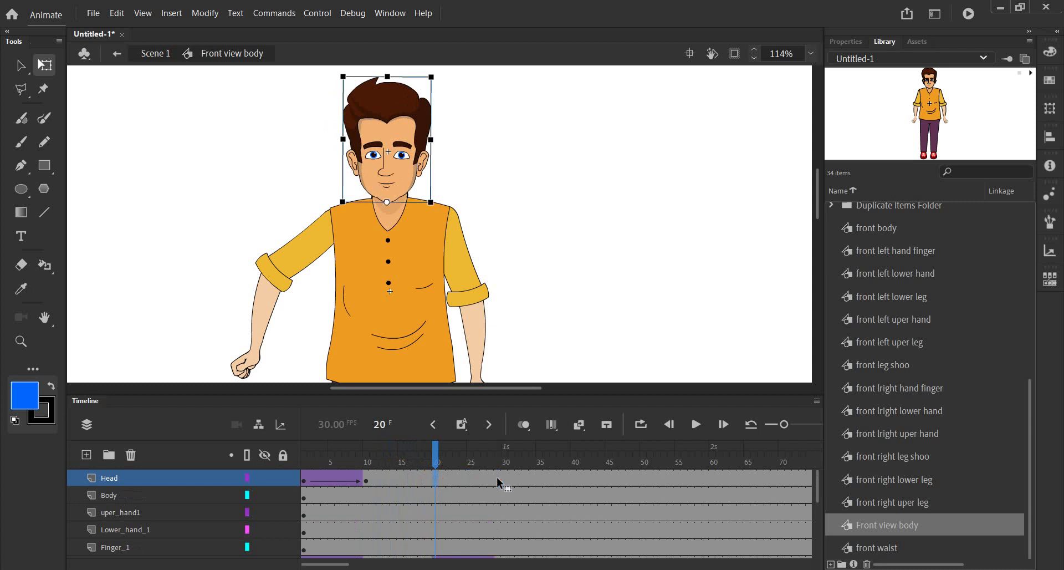
left_click(367, 481)
left_click_drag(368, 481, 436, 481)
right_click(457, 482)
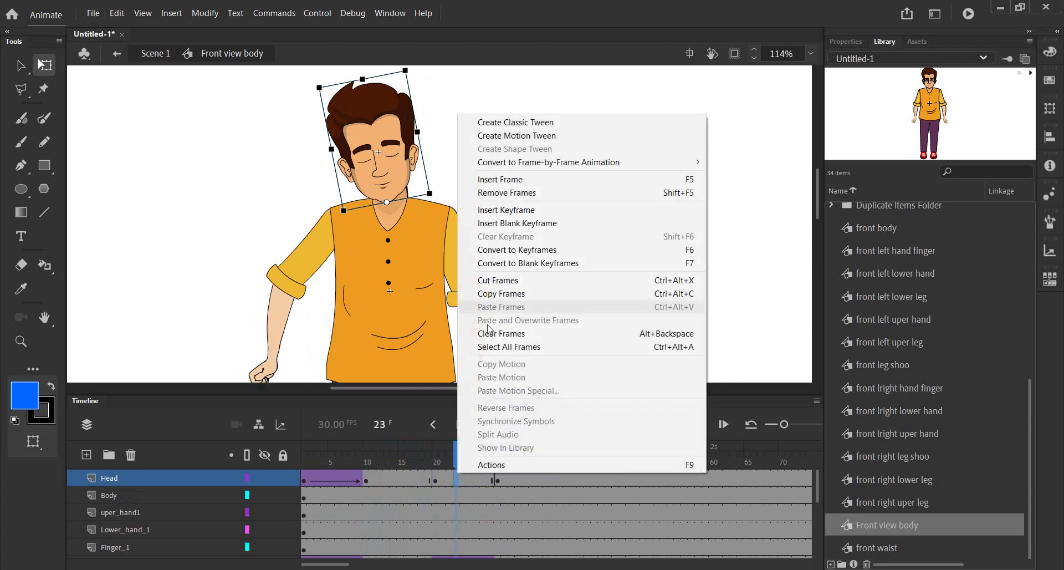
left_click(516, 122)
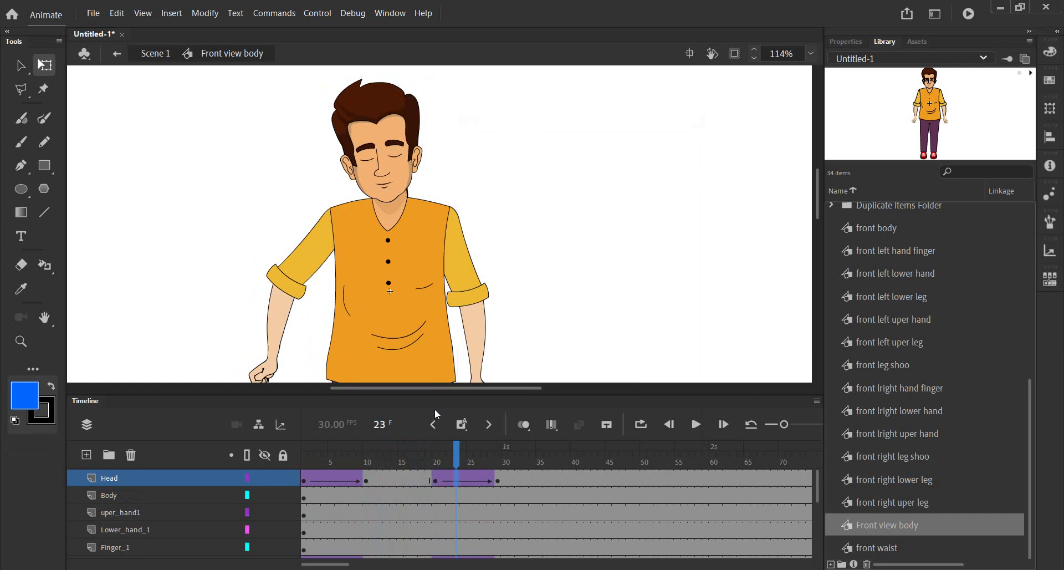
mouse_move(436, 451)
left_mouse_down()
mouse_move(502, 452)
mouse_move(436, 451)
mouse_move(328, 480)
mouse_move(468, 481)
mouse_move(327, 481)
mouse_move(504, 481)
mouse_move(304, 480)
left_mouse_up()
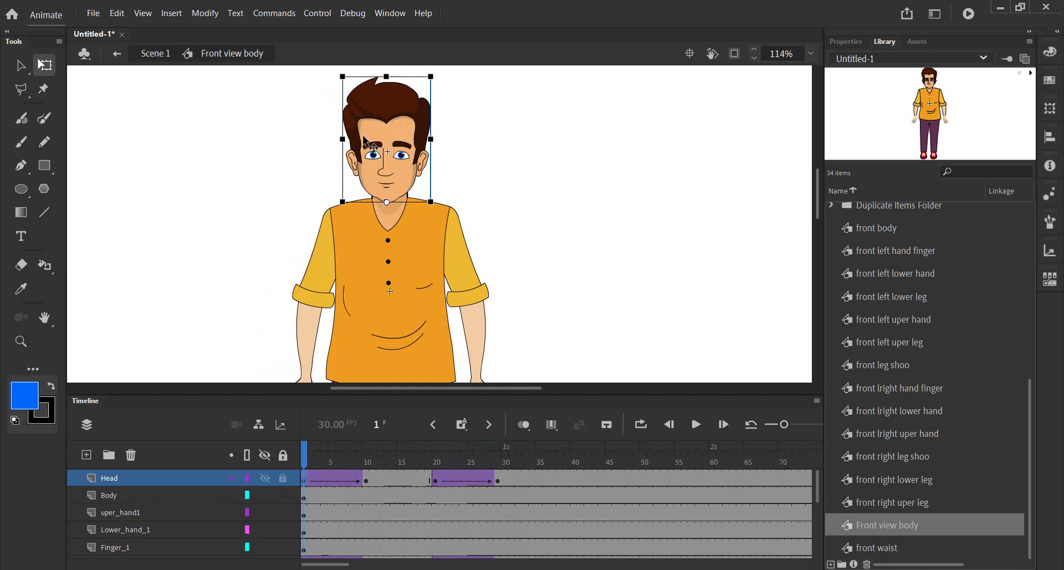
Play the symbol's animation to preview it, then return to Scene 1
key("Return")
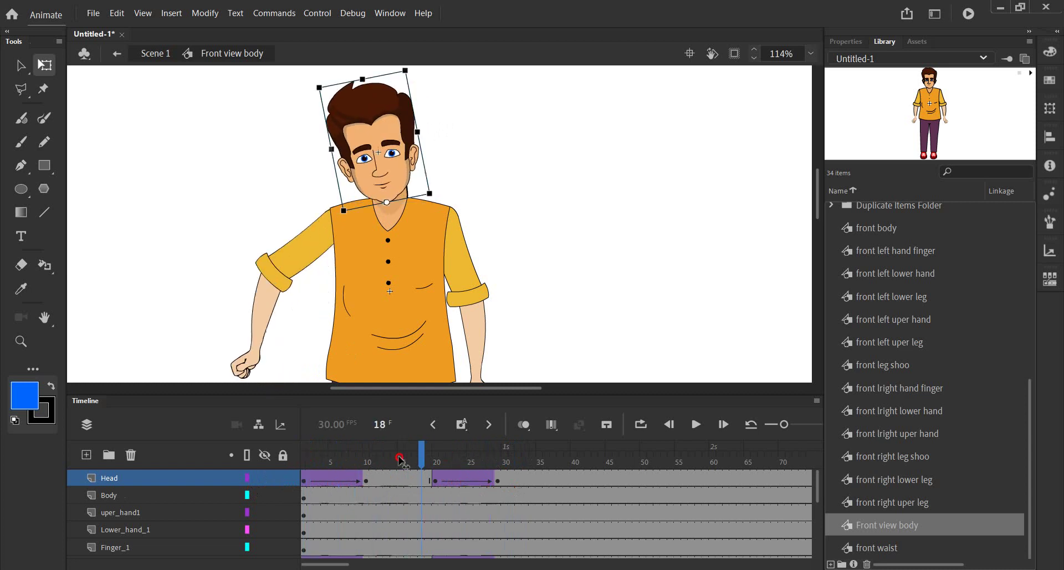
left_click(148, 54)
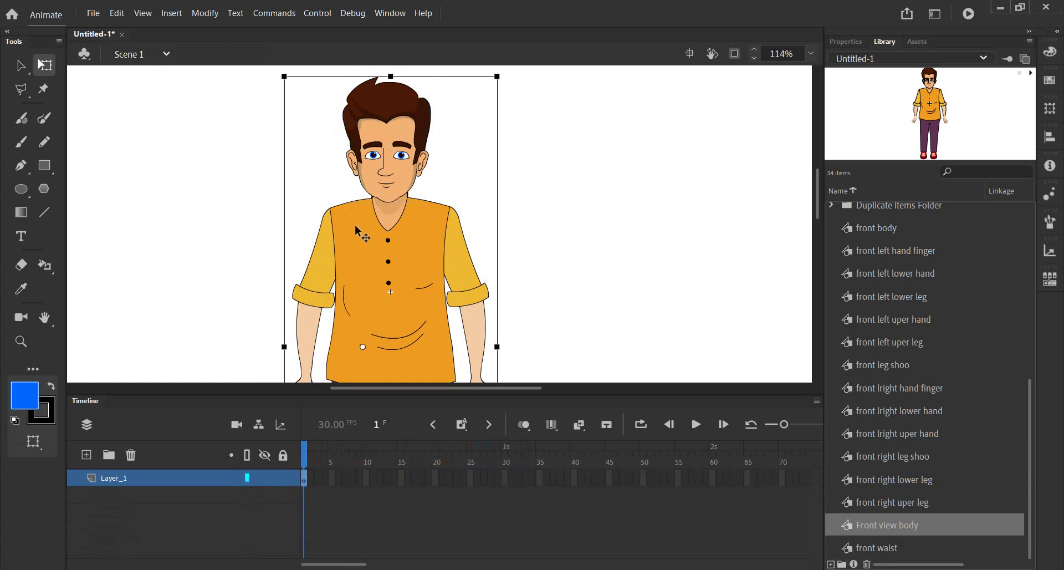
scroll(358, 232, "down", 3)
scroll(361, 210, "down", 2)
scroll(362, 186, "down", 1)
scroll(388, 221, "down", 1)
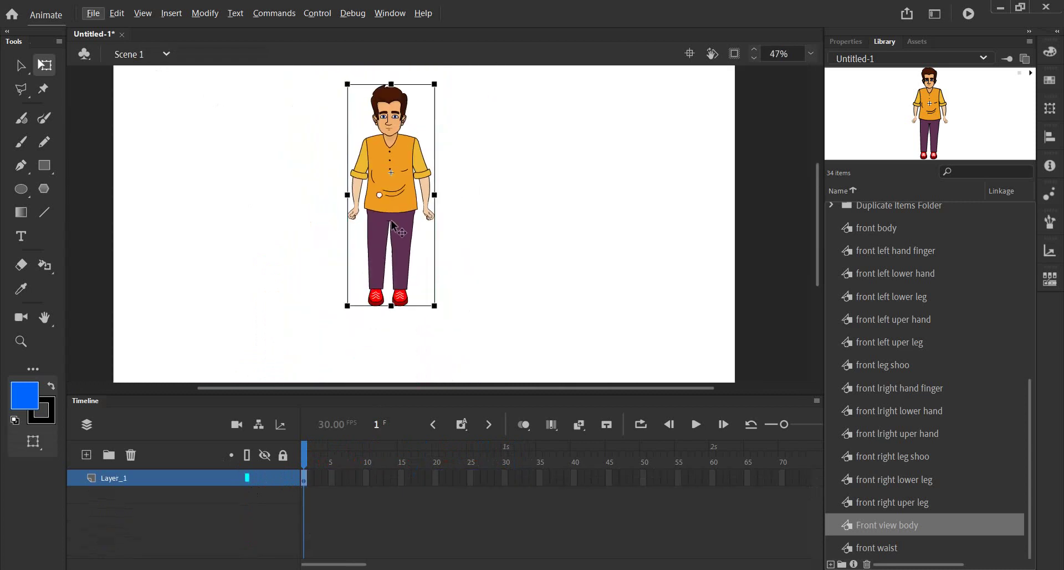
Add a keyframe at frame 60 on Layer_1 and move the character to the stage's right side
left_click(504, 478)
right_click(713, 477)
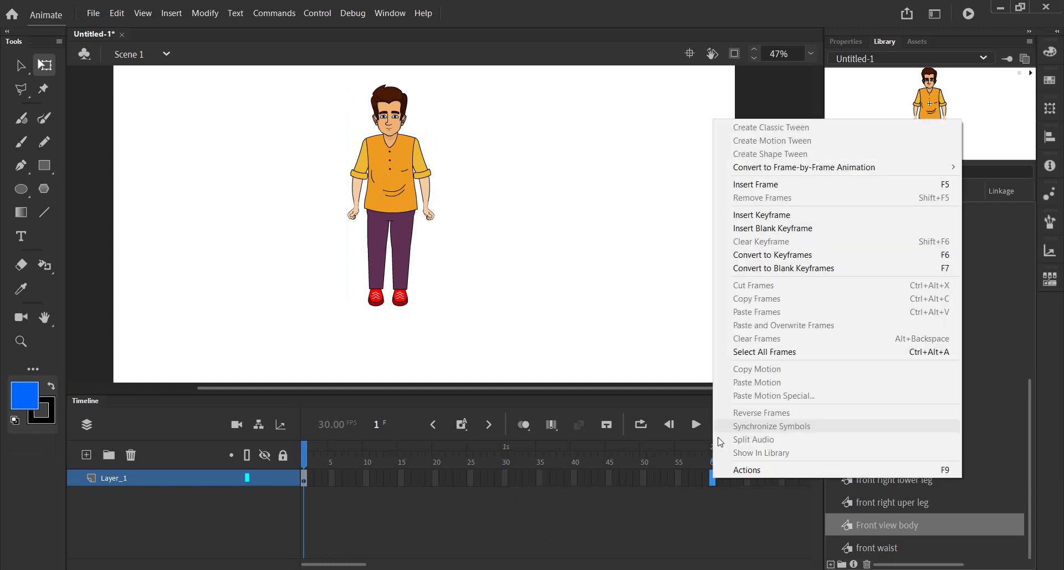
left_click(757, 179)
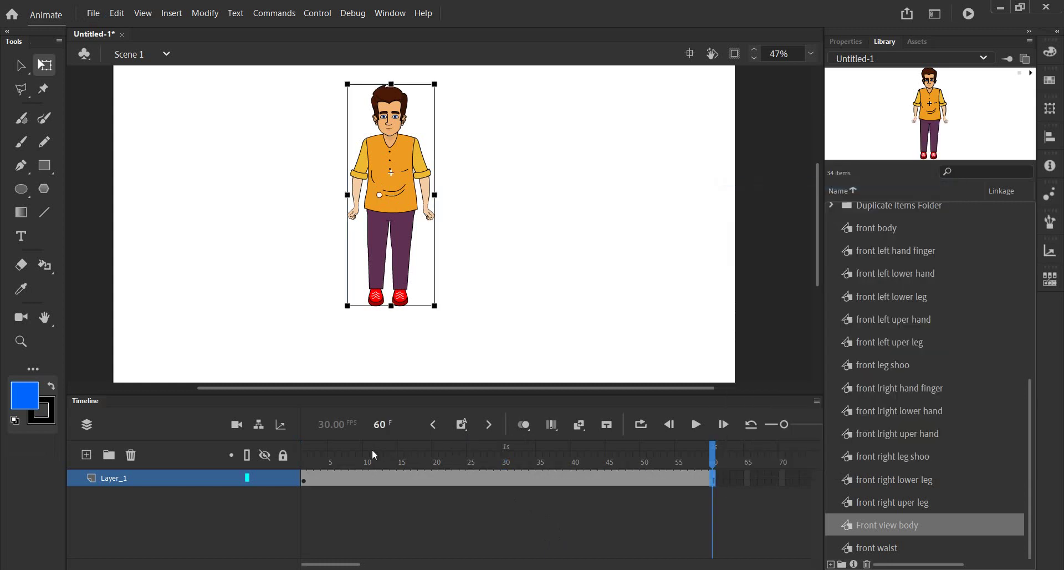
left_click_drag(396, 196, 623, 205)
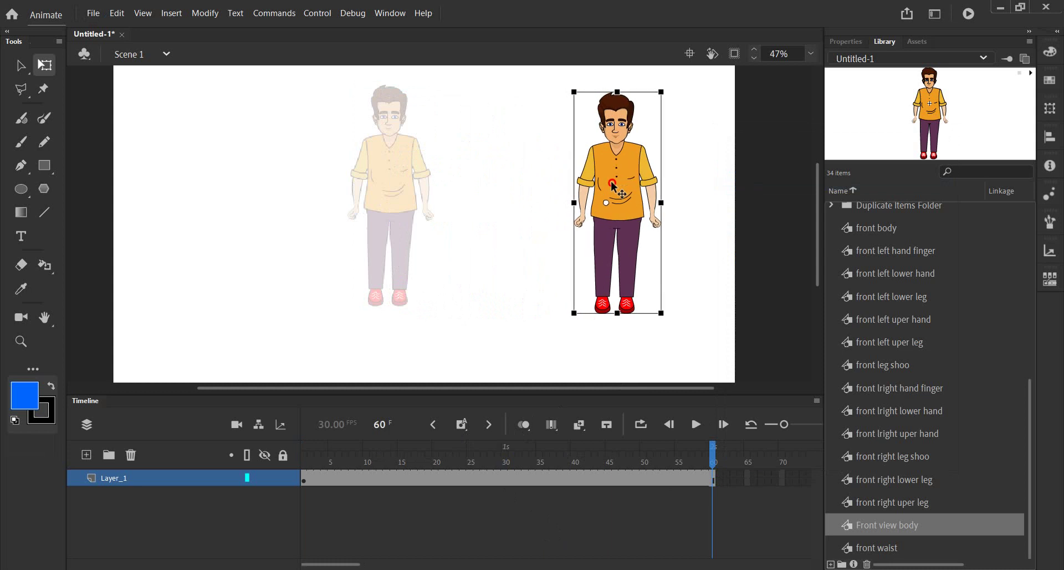
Create a classic tween across Layer_1's frames 1–60 and rewind to frame 1
right_click(470, 480)
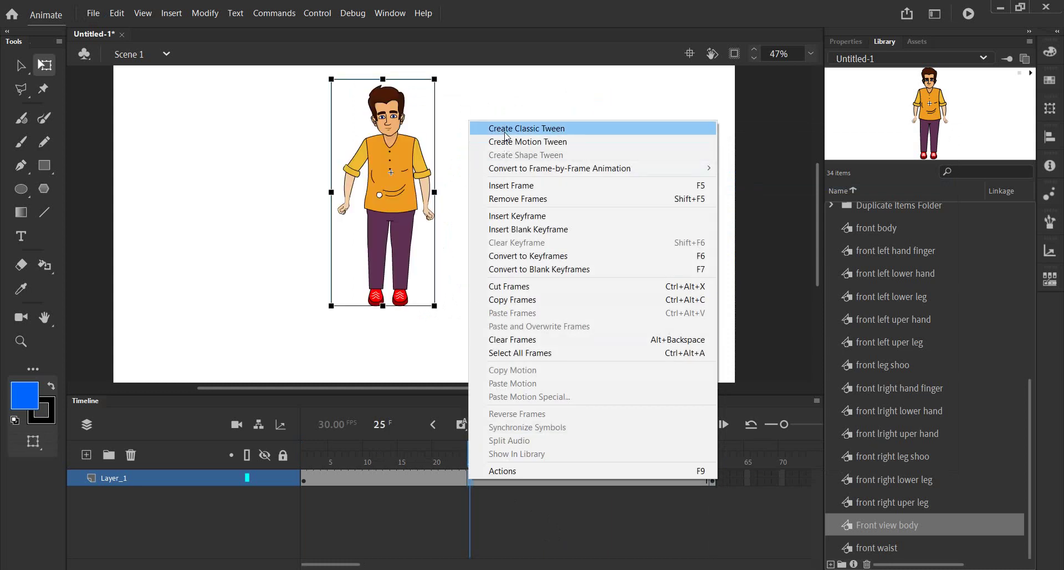
left_click(506, 128)
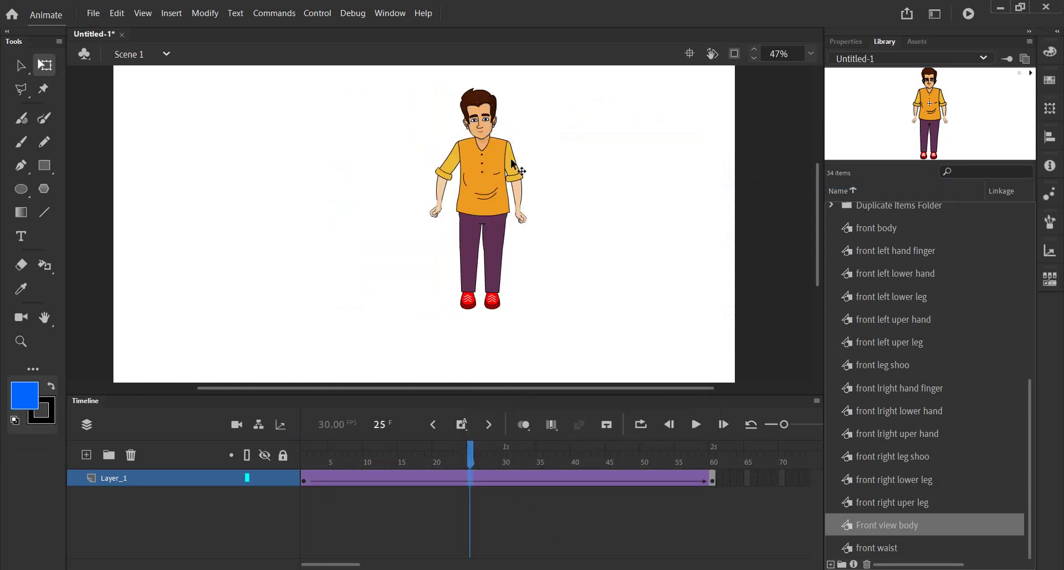
scroll(516, 166, "up", 4)
left_click_drag(490, 191, 499, 292)
scroll(499, 292, "down", 3)
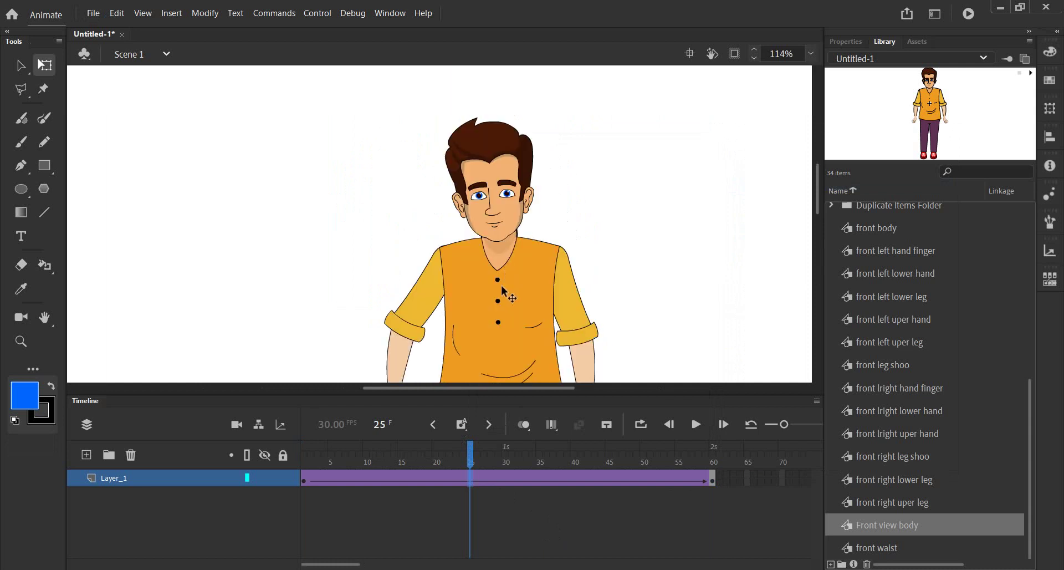
mouse_move(435, 463)
left_mouse_down()
mouse_move(281, 480)
mouse_move(409, 465)
mouse_move(705, 460)
mouse_move(277, 485)
left_mouse_up()
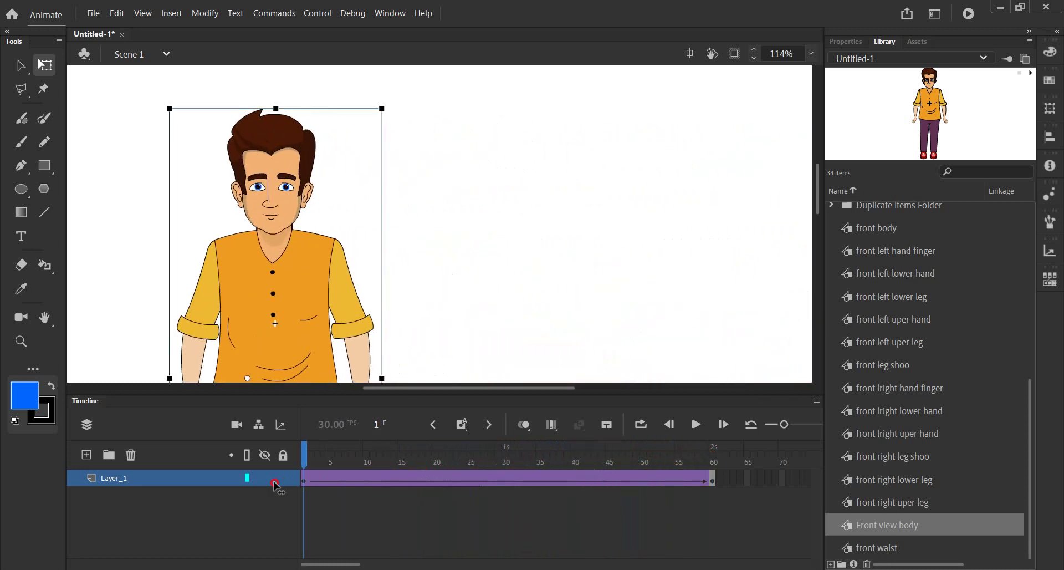
scroll(445, 277, "down", 2)
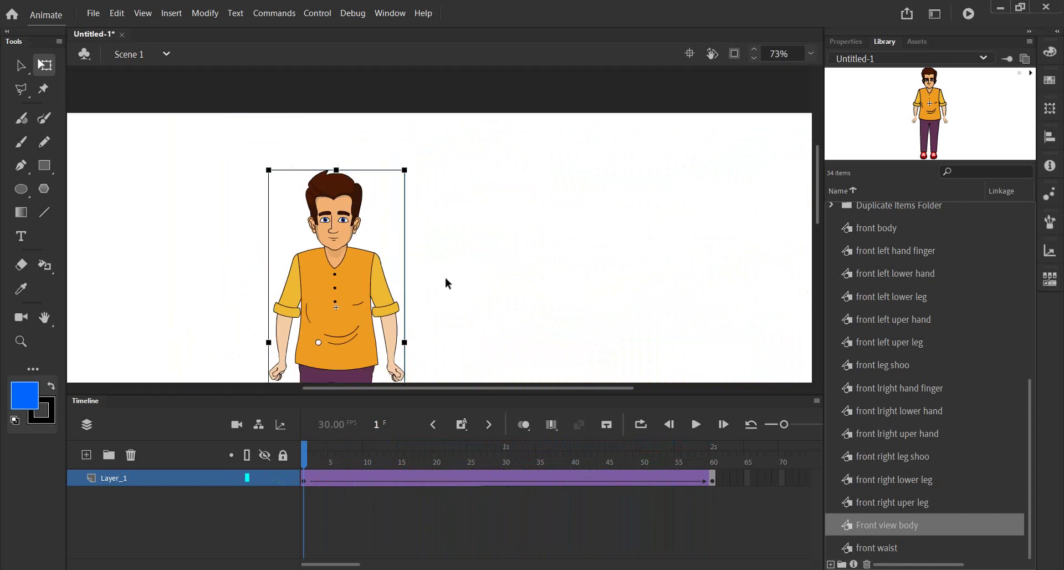
scroll(444, 279, "down", 2)
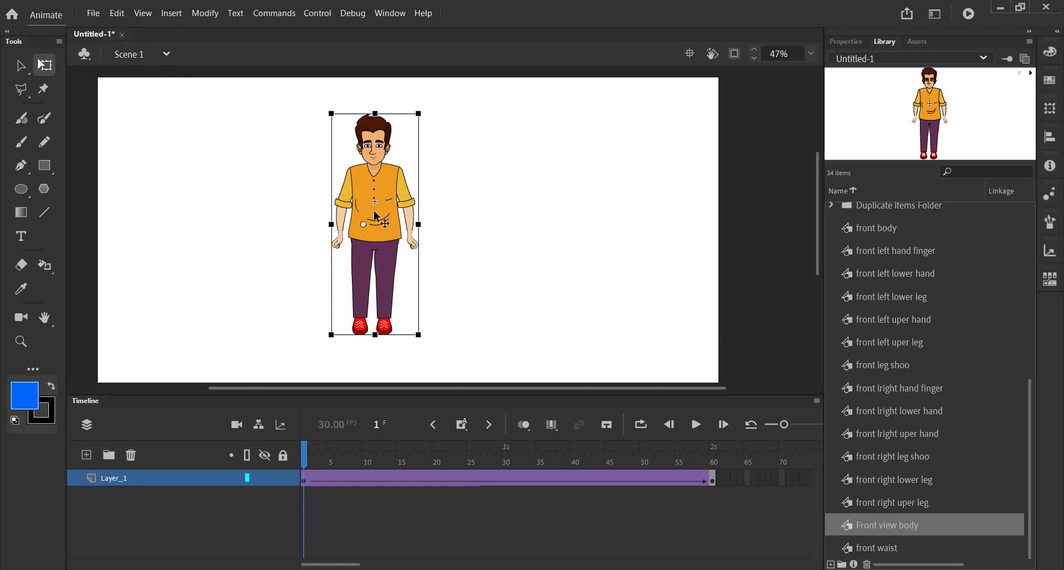
Delete the selected character, then scrub, step back and play through the animation
key("Delete")
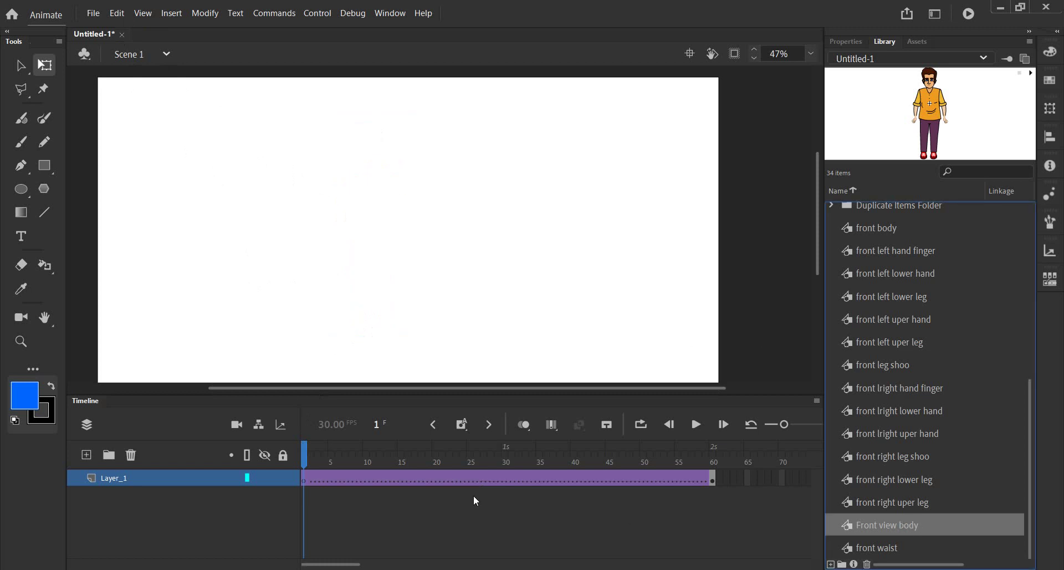
left_click_drag(360, 480, 706, 483)
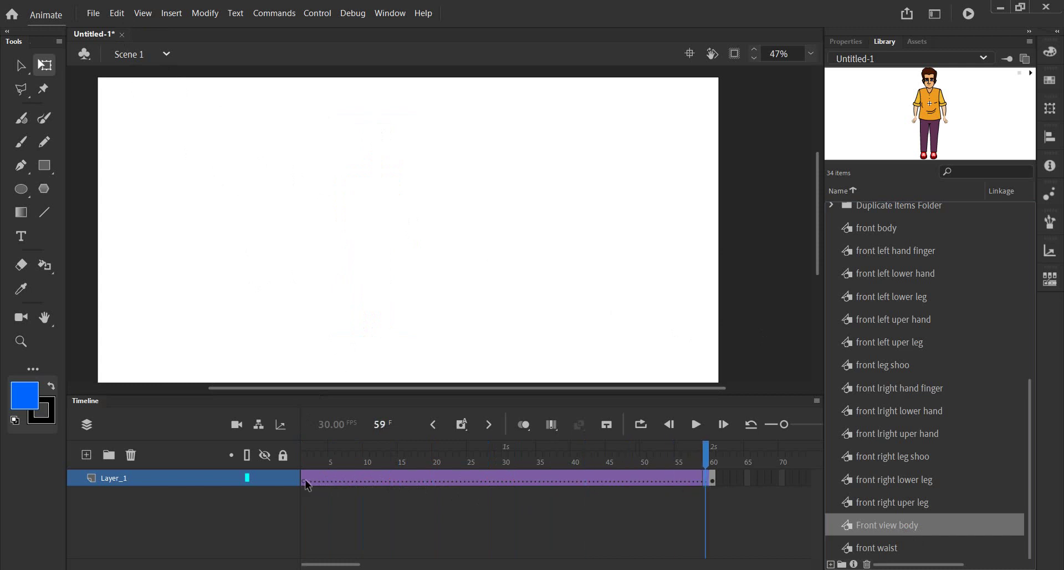
key("comma")
key("comma")
key("comma")
key("comma")
key("comma")
key("comma")
key("comma")
key("comma")
key("comma")
key("comma")
key("comma")
key("comma")
key("comma")
key("comma")
key("comma")
key("comma")
key("comma")
key("comma")
key("comma")
key("comma")
key("Return")
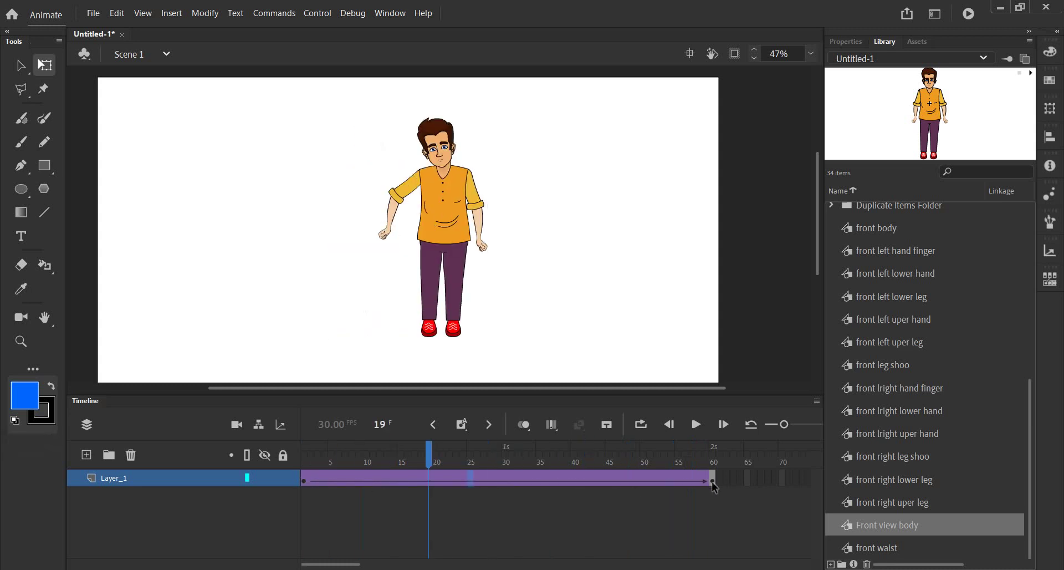
Remove the classic tween from Layer_1's 60-frame span
left_click(712, 478)
right_click(712, 477)
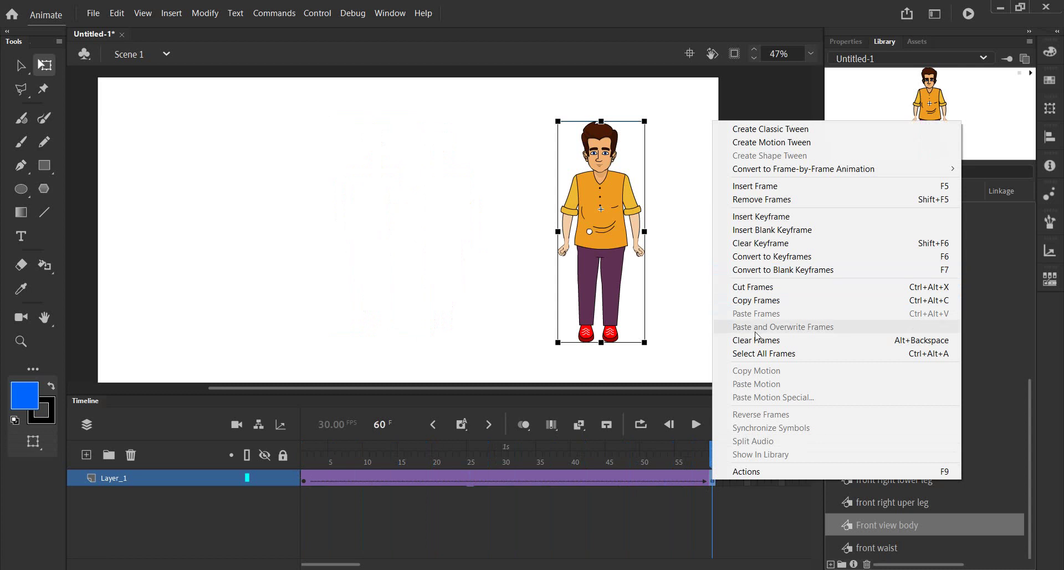
right_click(568, 480)
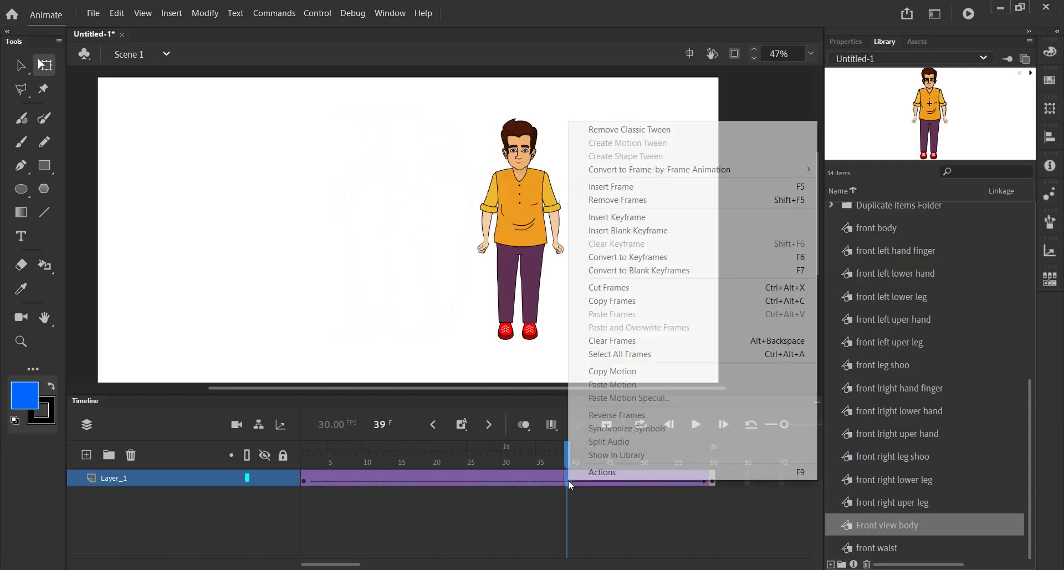
left_click(624, 131)
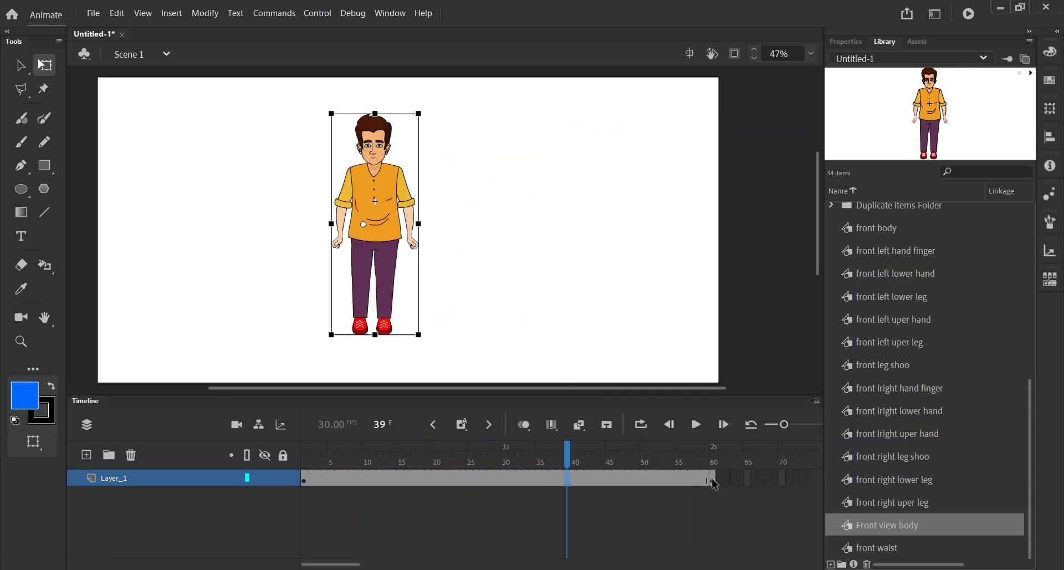
Clear the frame-60 keyframe and select the character at frame 1
right_click(712, 478)
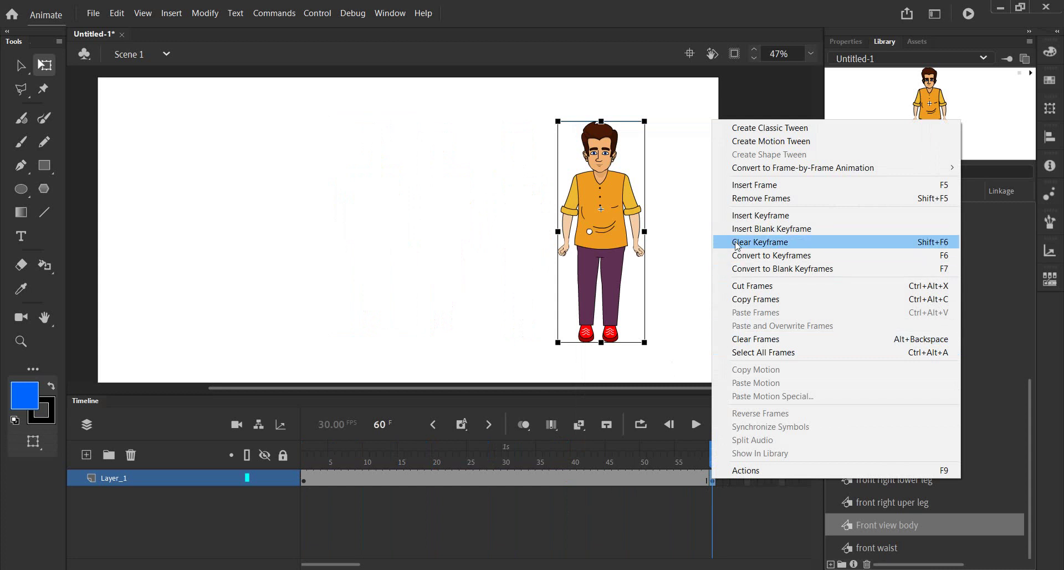
left_click(737, 242)
mouse_move(370, 462)
left_mouse_down()
mouse_move(464, 458)
mouse_move(293, 466)
left_mouse_up()
left_click(304, 477)
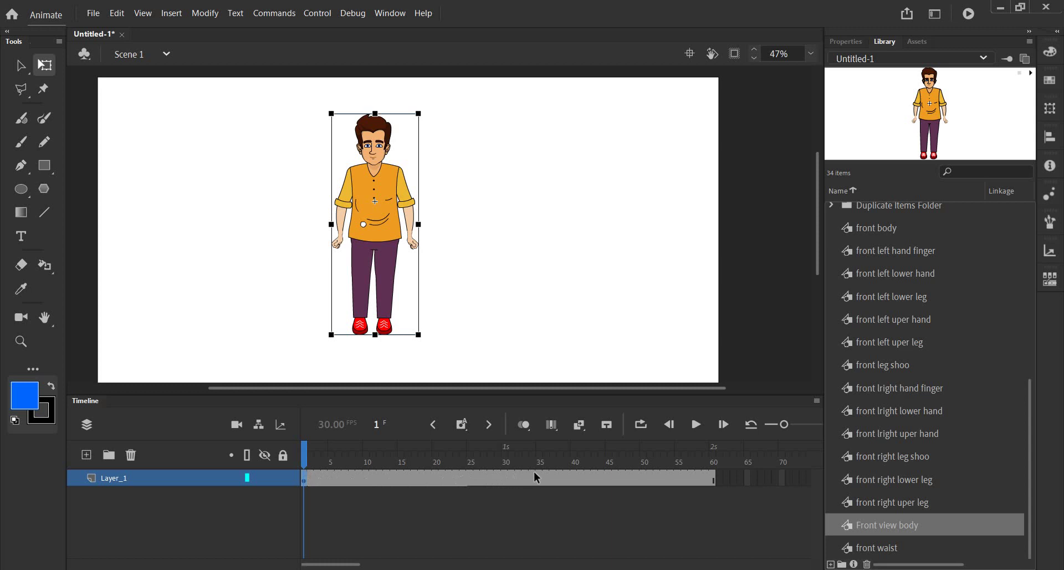
Check the character's poses at frames 11 and 17 on Layer_1
right_click(342, 476)
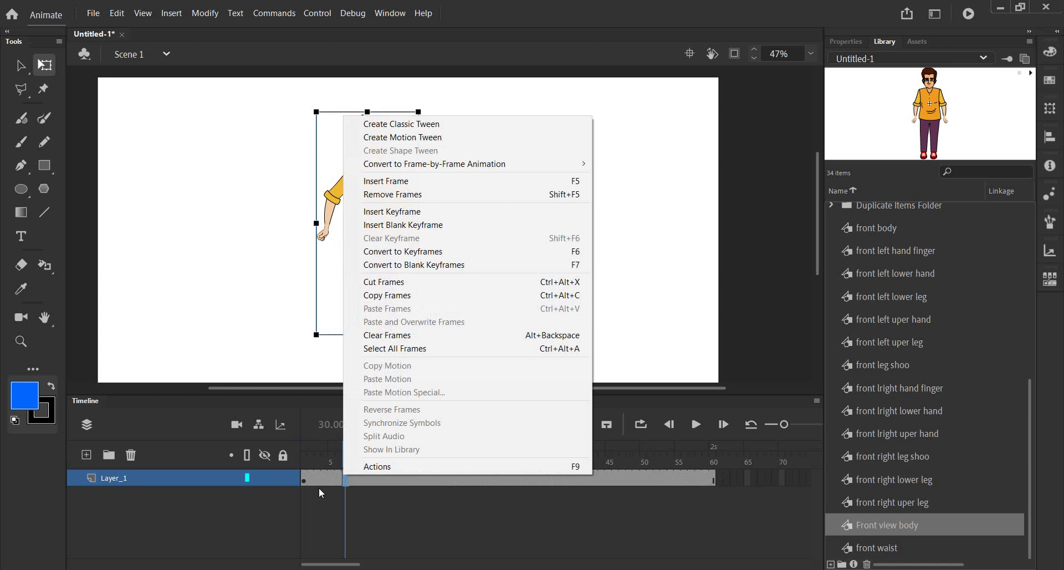
left_click(381, 500)
left_click(375, 480)
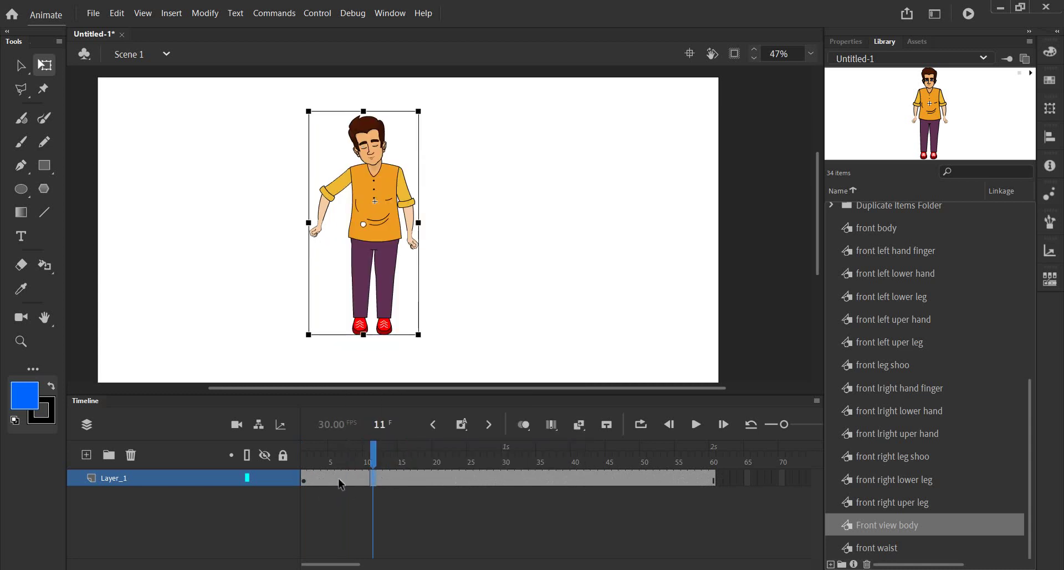
left_click(413, 478)
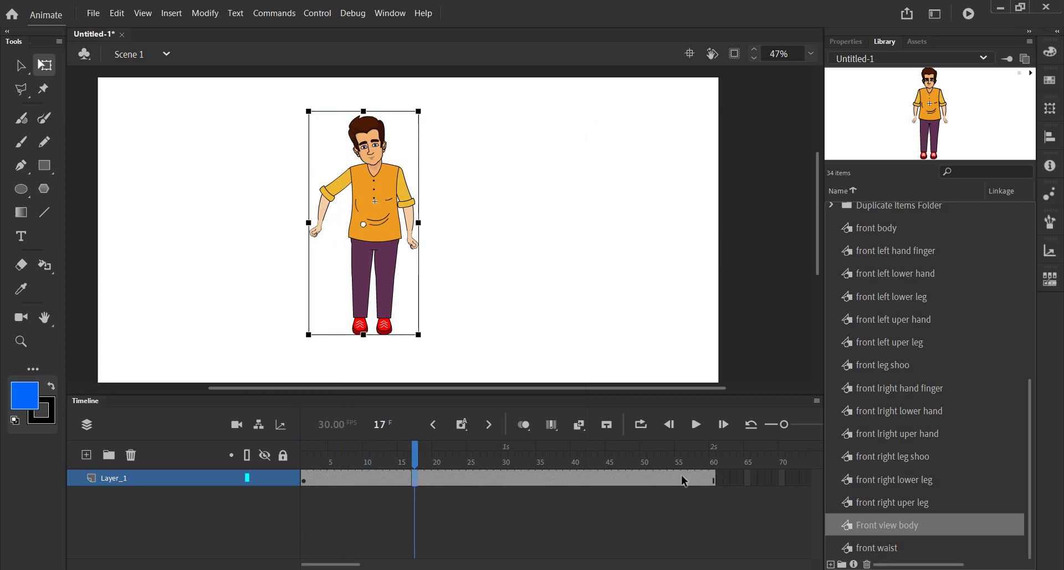
Create a classic tween on the 60-frame span at frame 19 and scrub through it
right_click(429, 480)
left_click(475, 131)
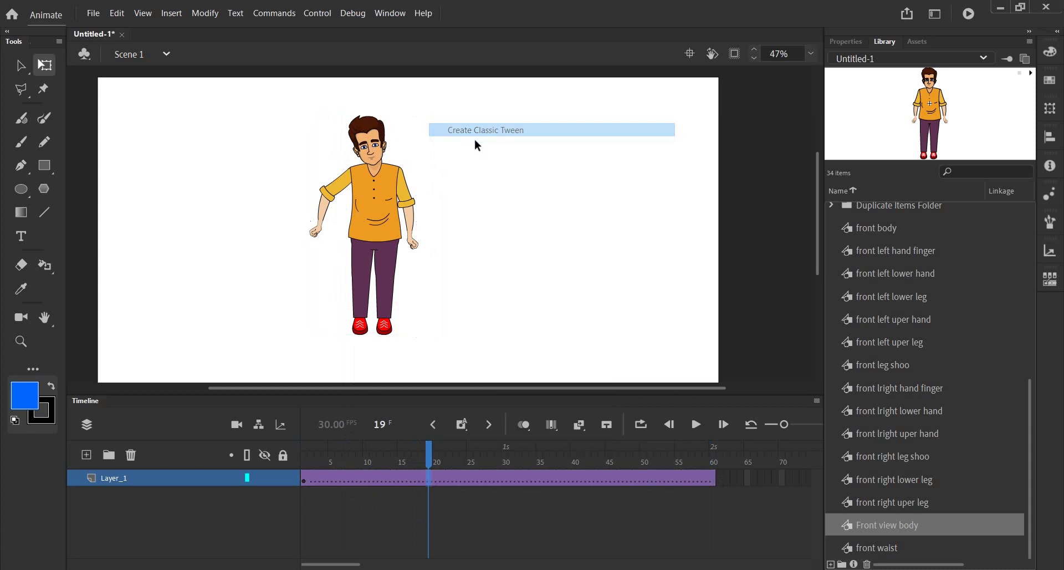
left_click_drag(413, 448, 306, 478)
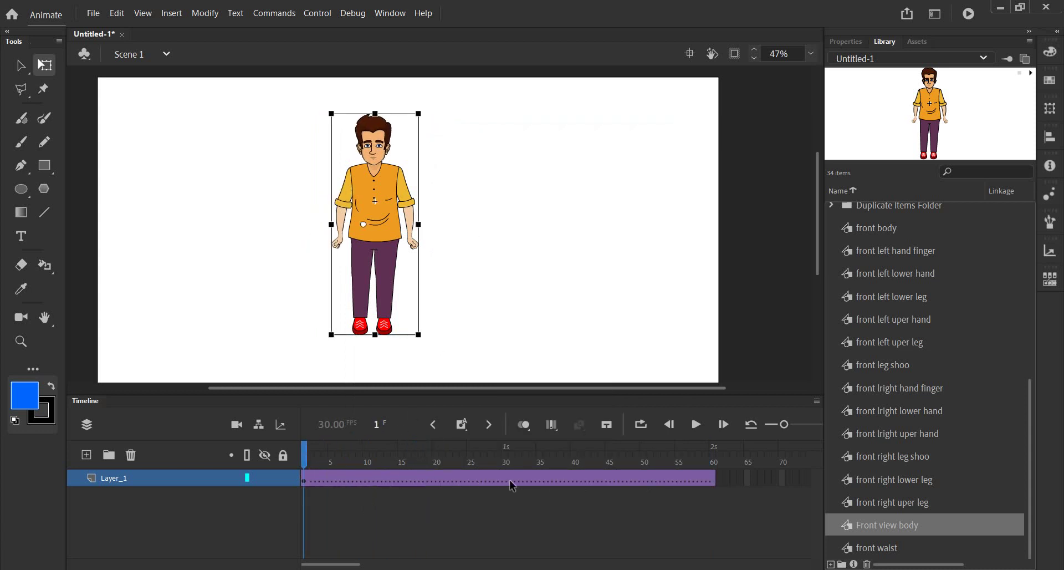
mouse_move(311, 460)
left_mouse_down()
mouse_move(693, 474)
mouse_move(309, 487)
mouse_move(369, 499)
mouse_move(408, 488)
mouse_move(316, 465)
mouse_move(713, 476)
left_mouse_up()
Insert a keyframe at frame 60, then remove the whole frame span from Layer_1
right_click(713, 476)
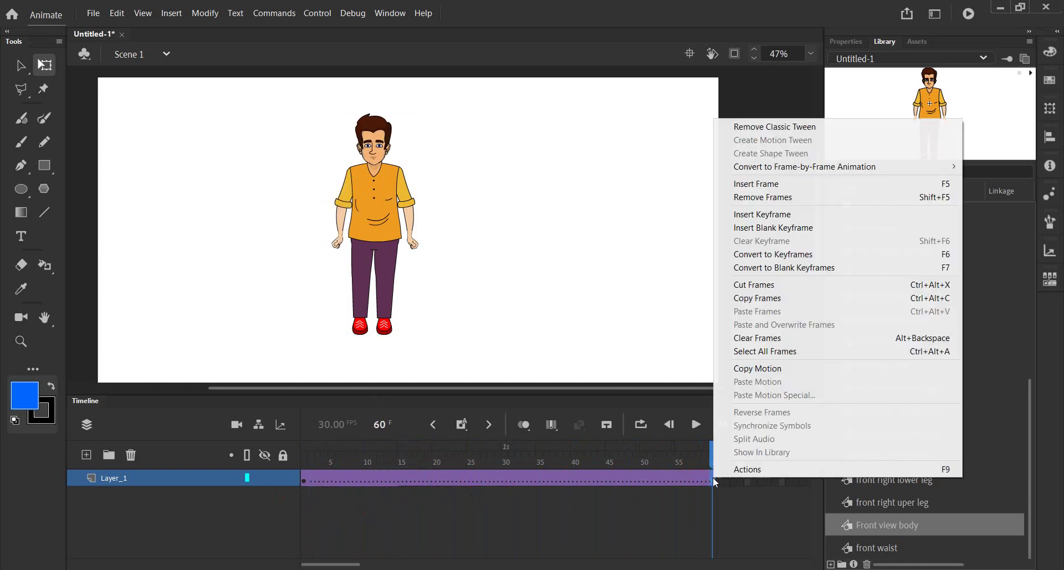
left_click(760, 214)
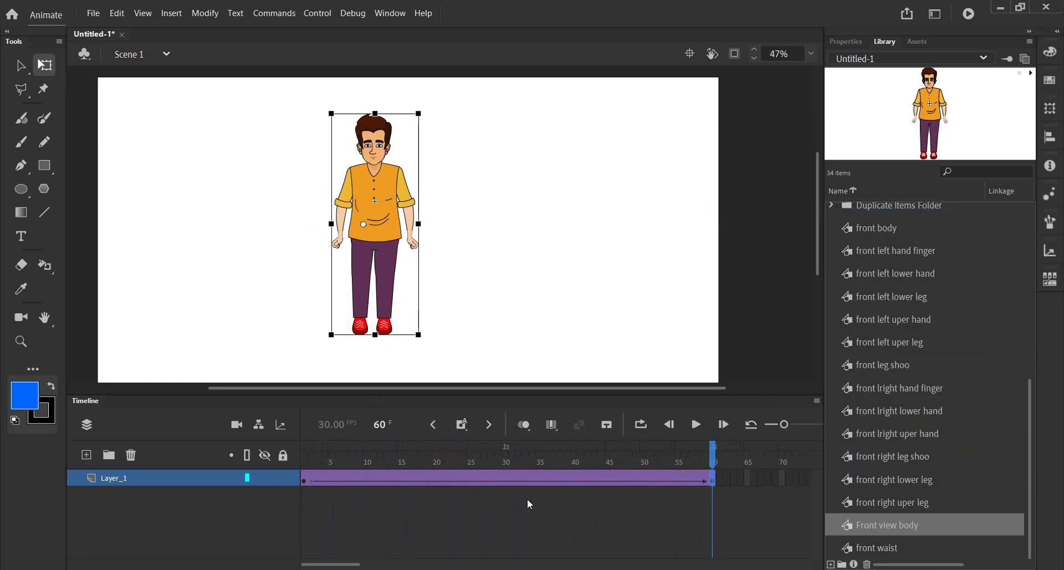
left_click_drag(310, 480, 723, 484)
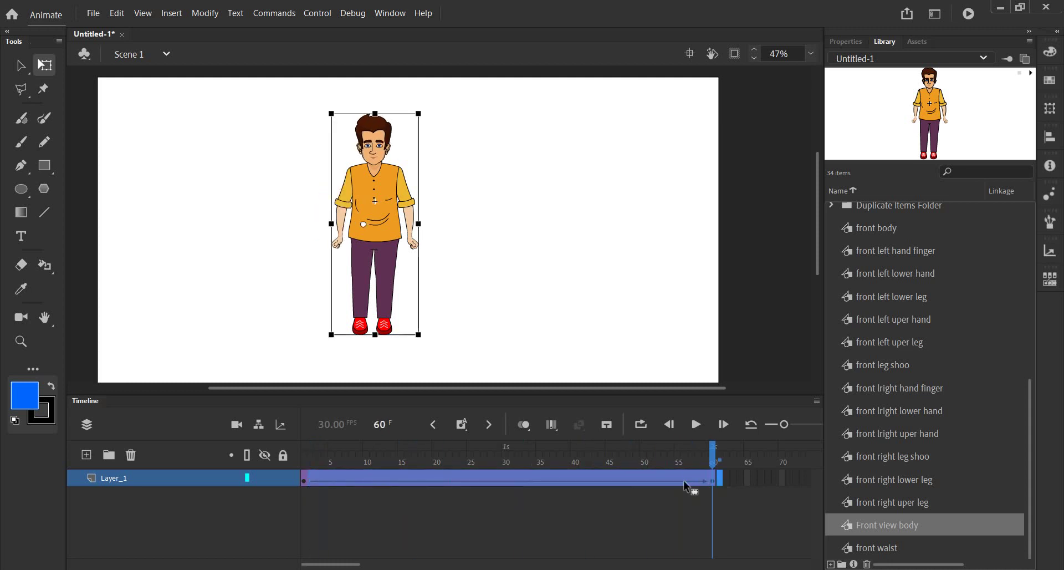
right_click(654, 486)
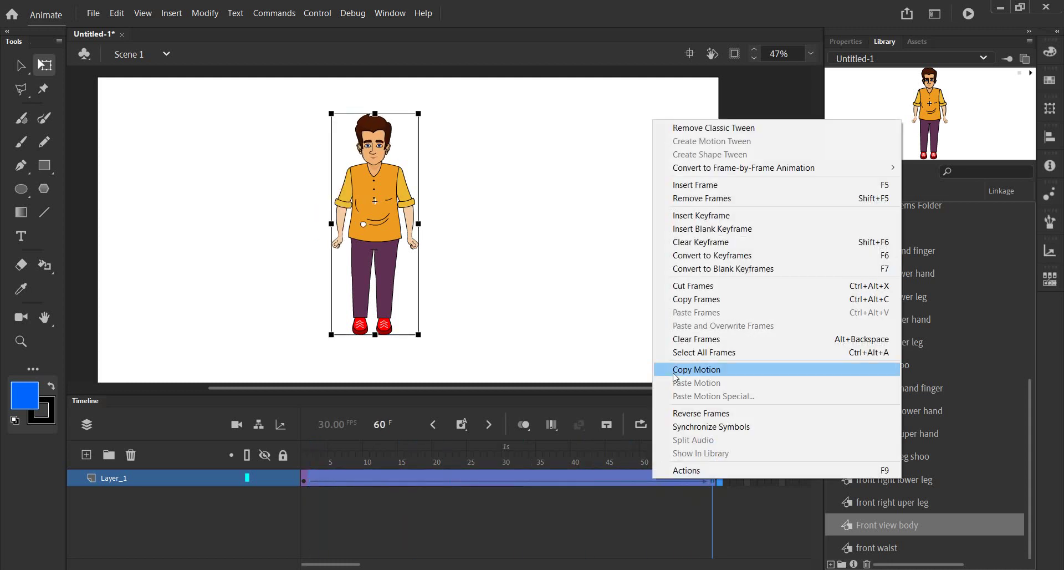
left_click(687, 198)
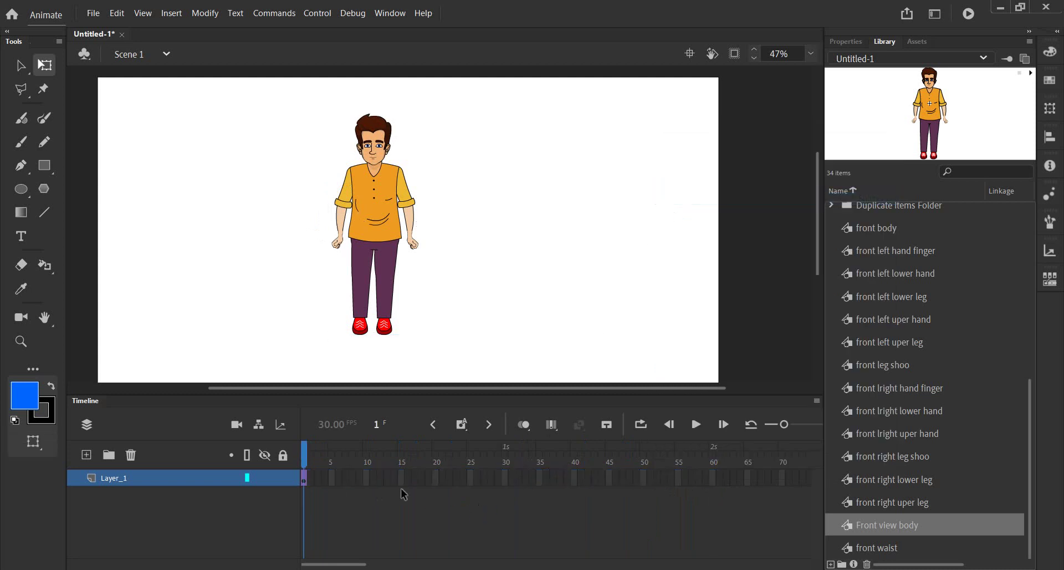
Remove the classic tween from frame 1 and reselect the character
right_click(304, 477)
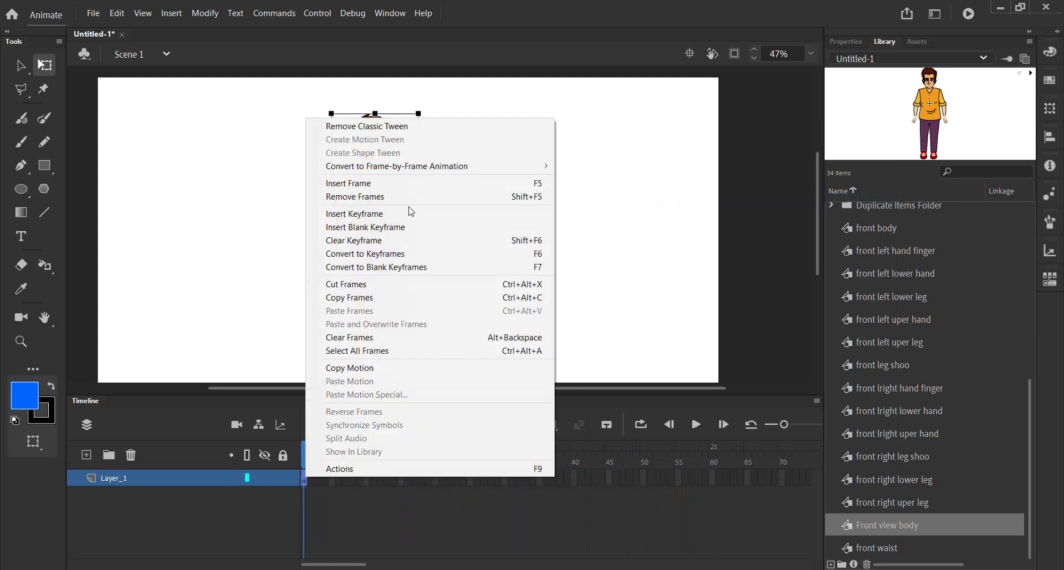
left_click(391, 124)
left_click(219, 269)
left_click(372, 187)
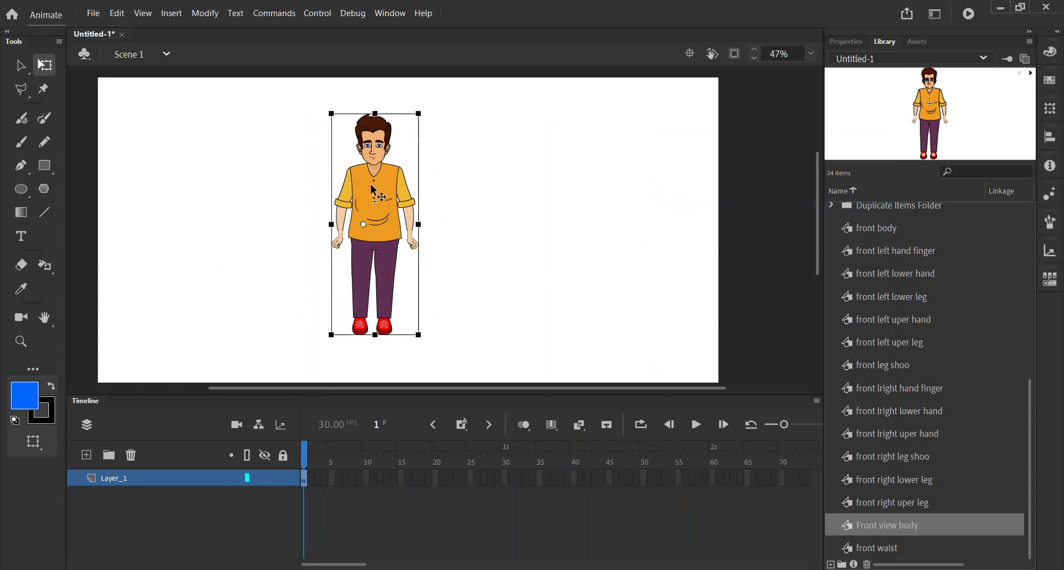
Show the character's Frame properties and drop down the Color Effects list
left_click(845, 41)
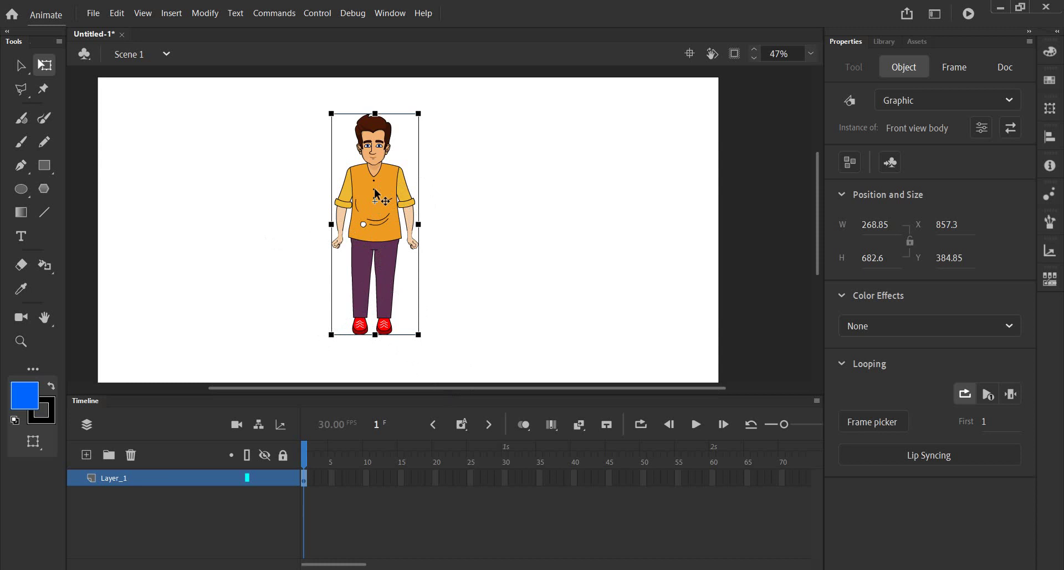
left_click(270, 212)
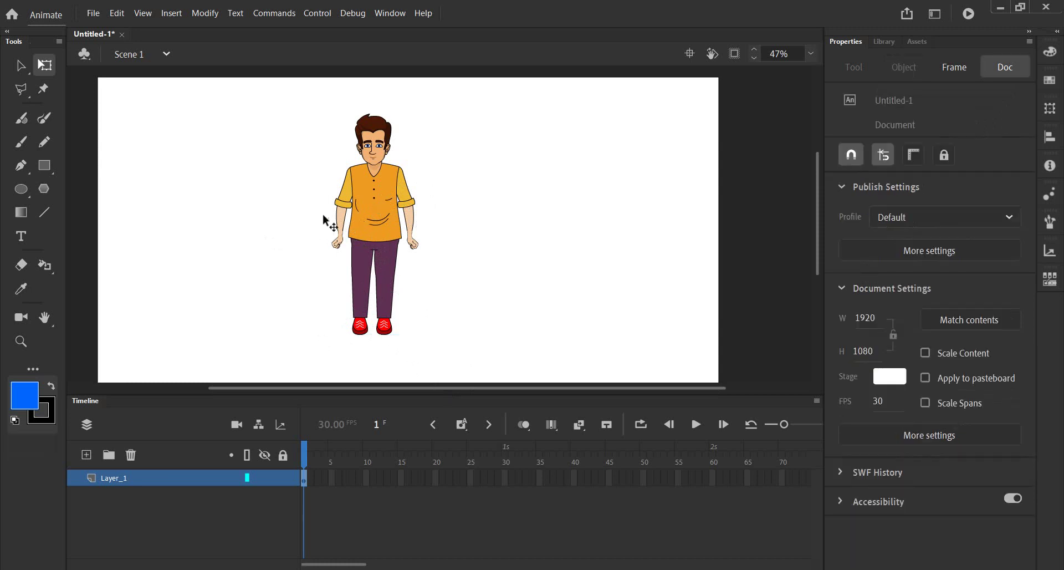
left_click(378, 194)
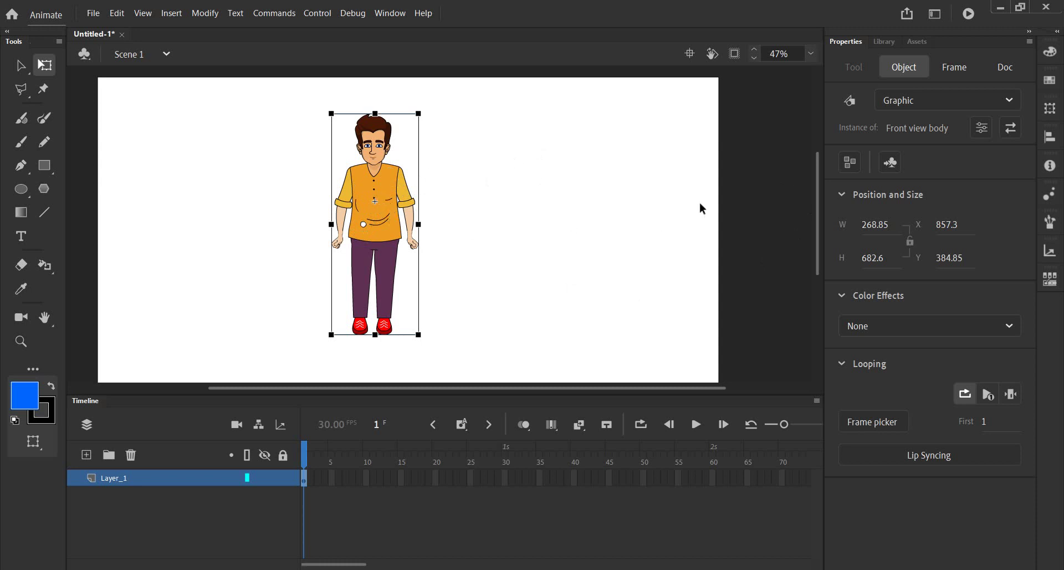
left_click(948, 67)
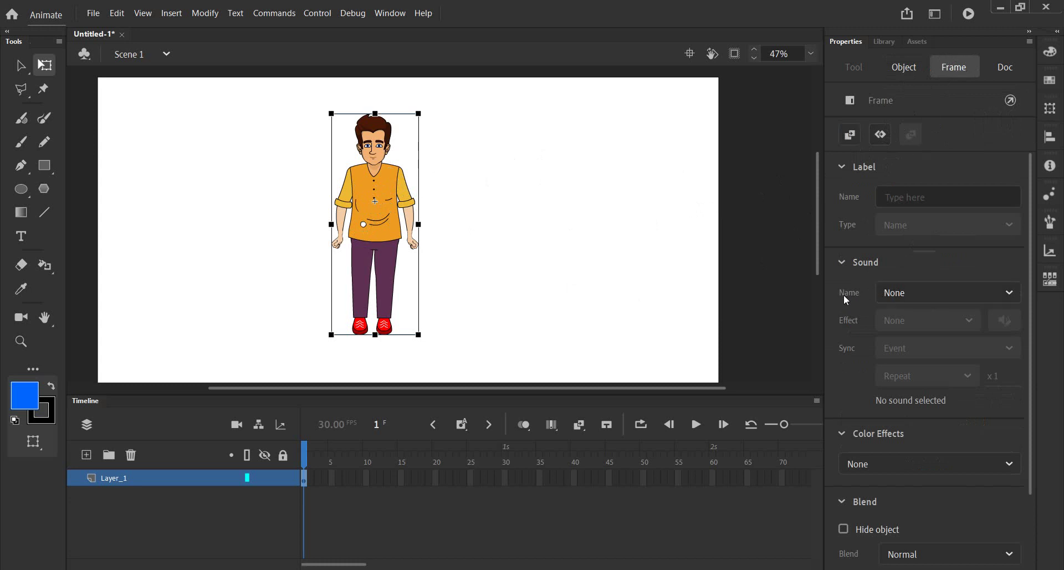
scroll(840, 315, "down", 3)
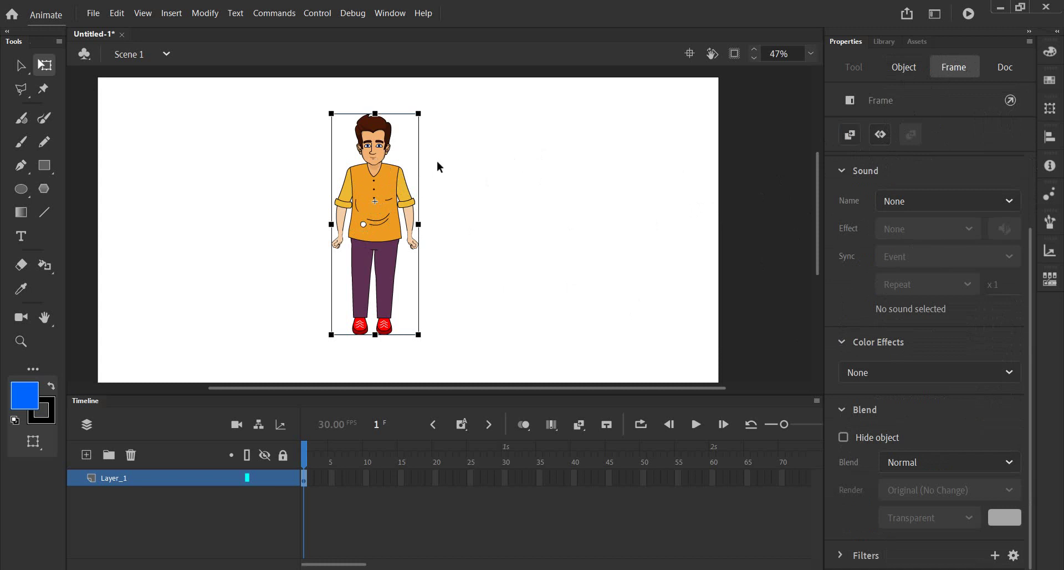
left_click(1011, 375)
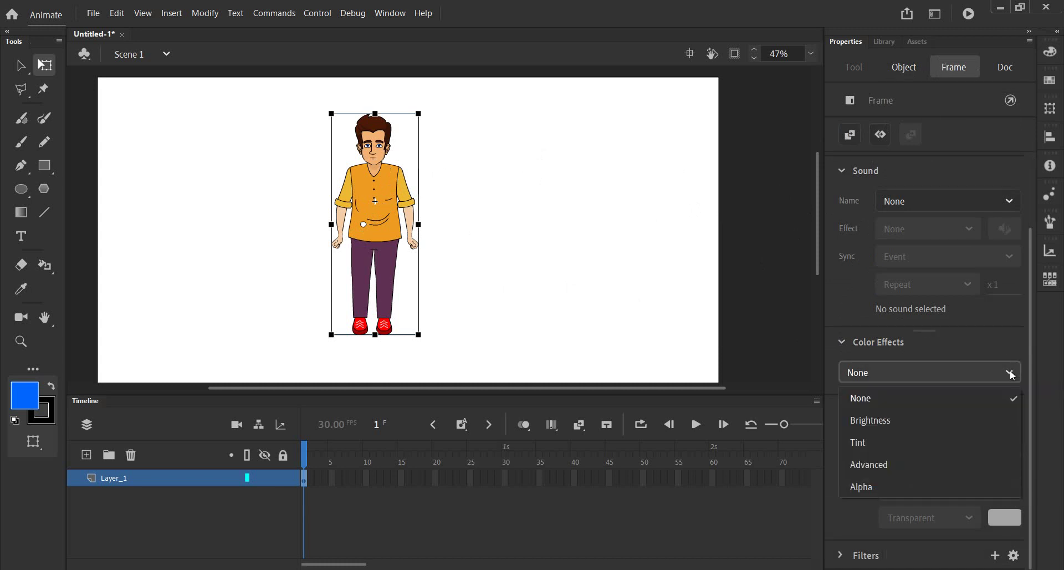
Apply a Brightness effect, darkening the character to -59% then back to -2%
left_click(888, 421)
mouse_move(959, 412)
left_mouse_down()
mouse_move(995, 412)
mouse_move(880, 416)
left_mouse_up()
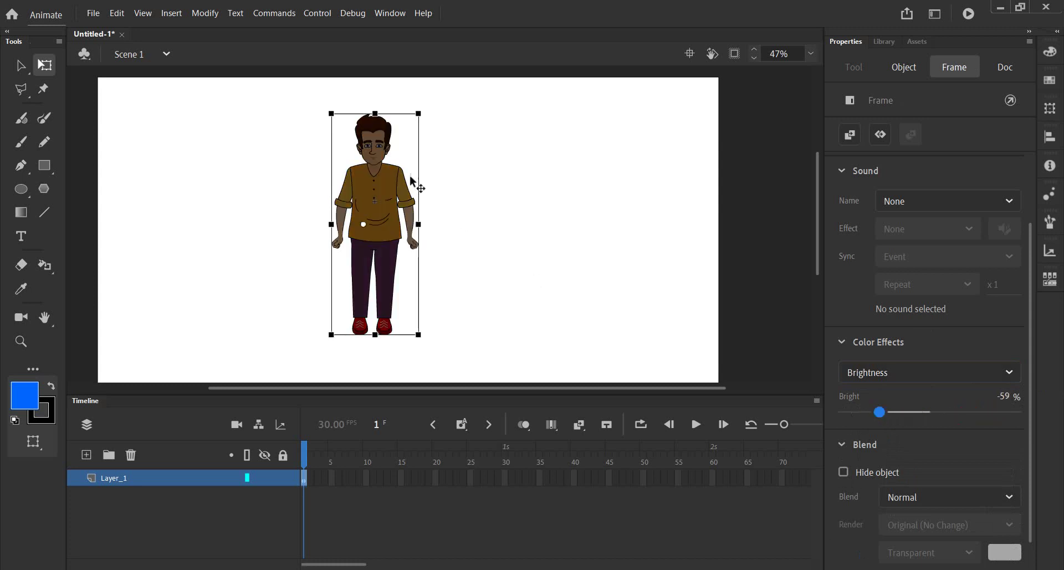
scroll(363, 157, "up", 2)
scroll(363, 157, "up", 1)
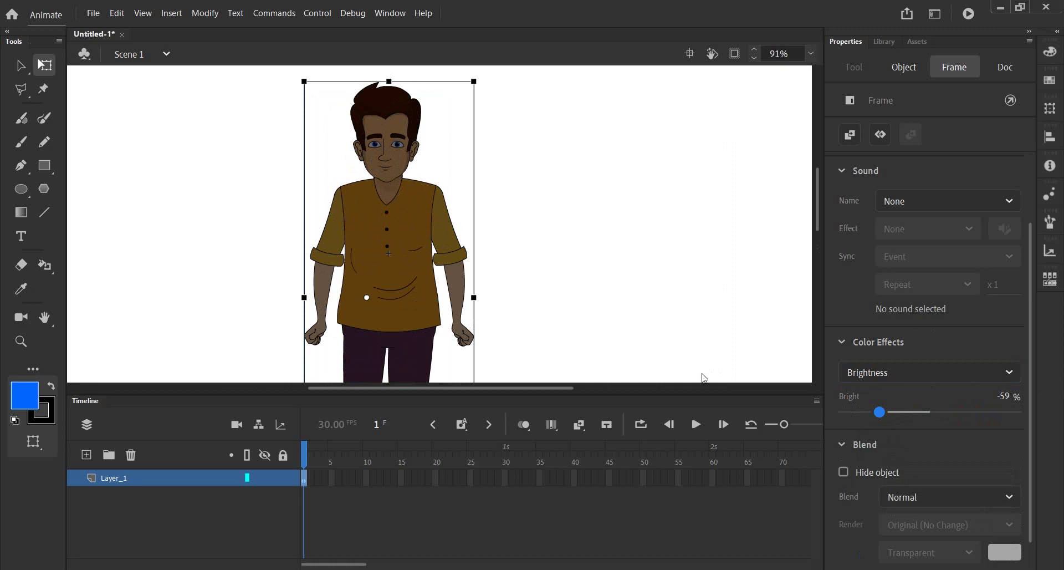
left_click_drag(911, 413, 929, 413)
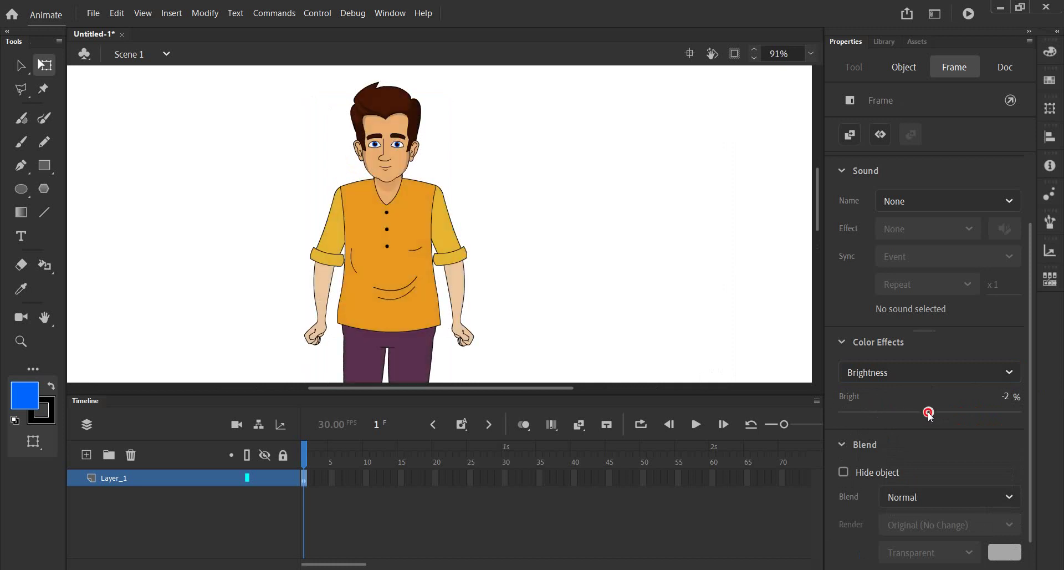
Switch to an Alpha effect, try partial transparency, then restore full 100% opacity
left_click(917, 371)
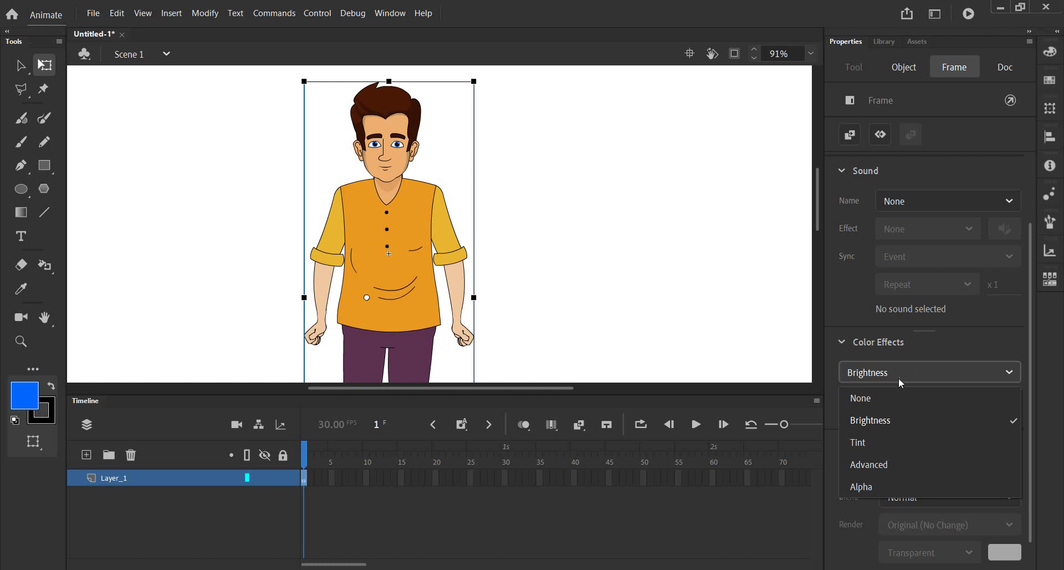
left_click(875, 488)
left_click_drag(1016, 412, 915, 413)
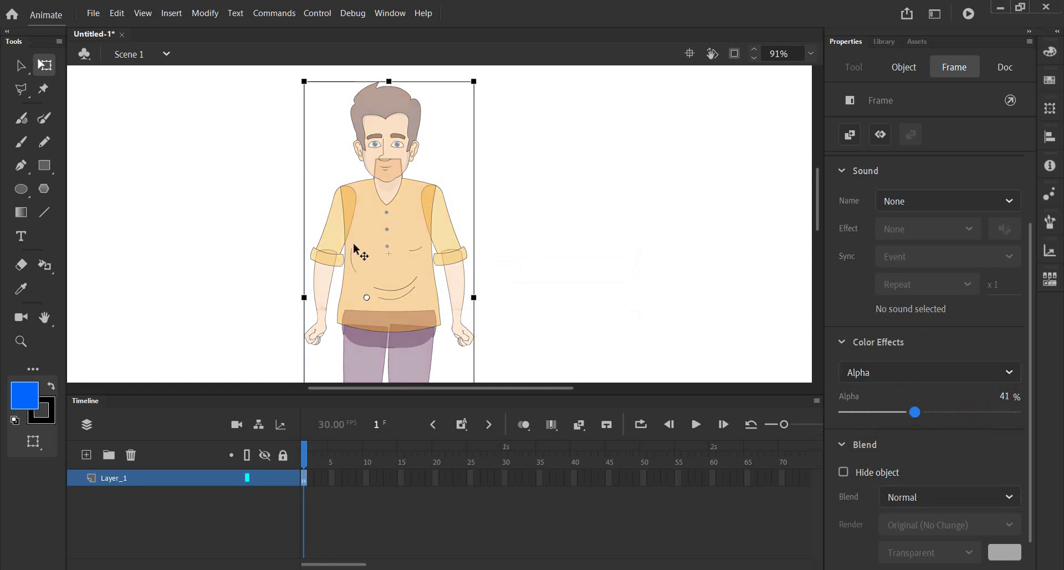
left_click(924, 413)
left_click(1016, 413)
left_click(985, 372)
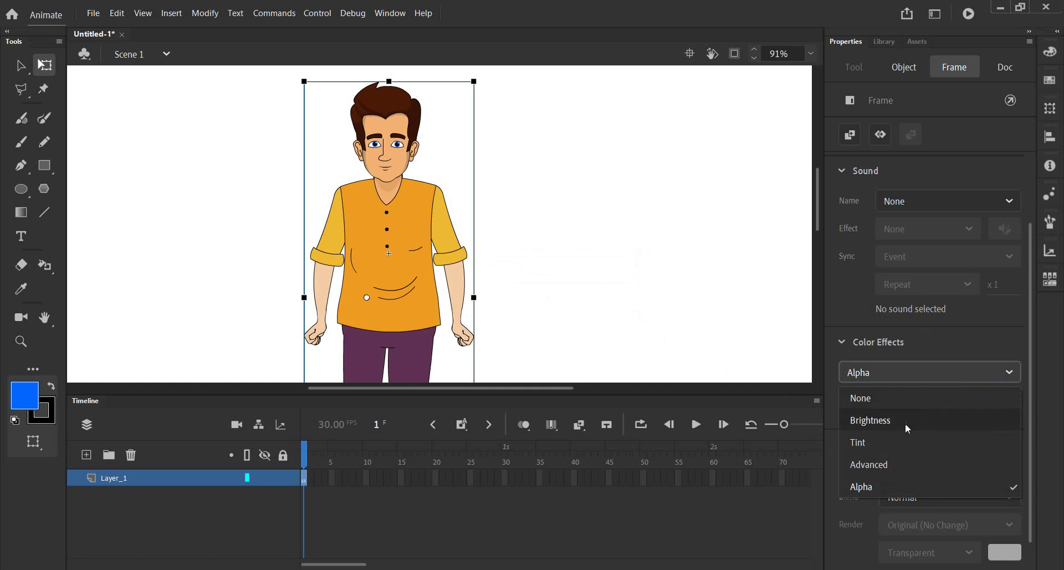
Apply a Tint colour effect and lower the tint amount to 28%
left_click(861, 443)
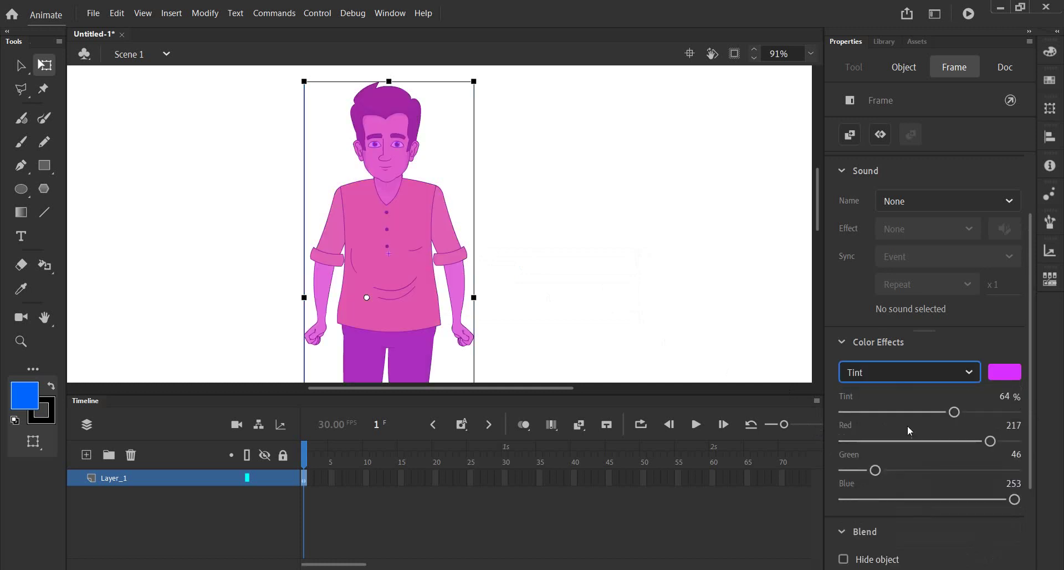
scroll(458, 211, "down", 3)
left_click(915, 413)
left_click_drag(915, 413, 892, 413)
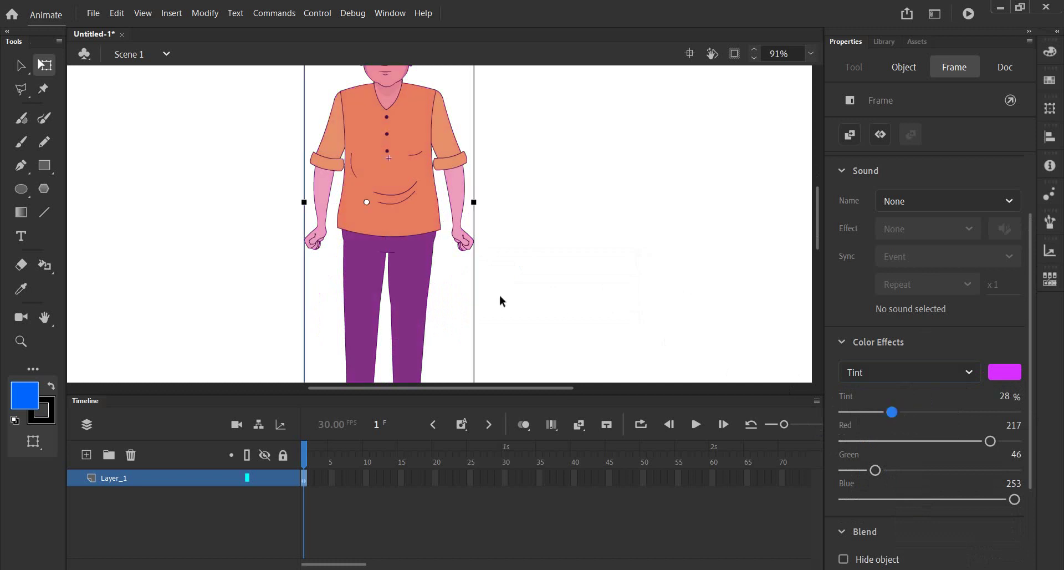
scroll(502, 301, "up", 3)
Set the tint colour to red 111, green 209 and blue 137
left_click_drag(990, 441, 905, 441)
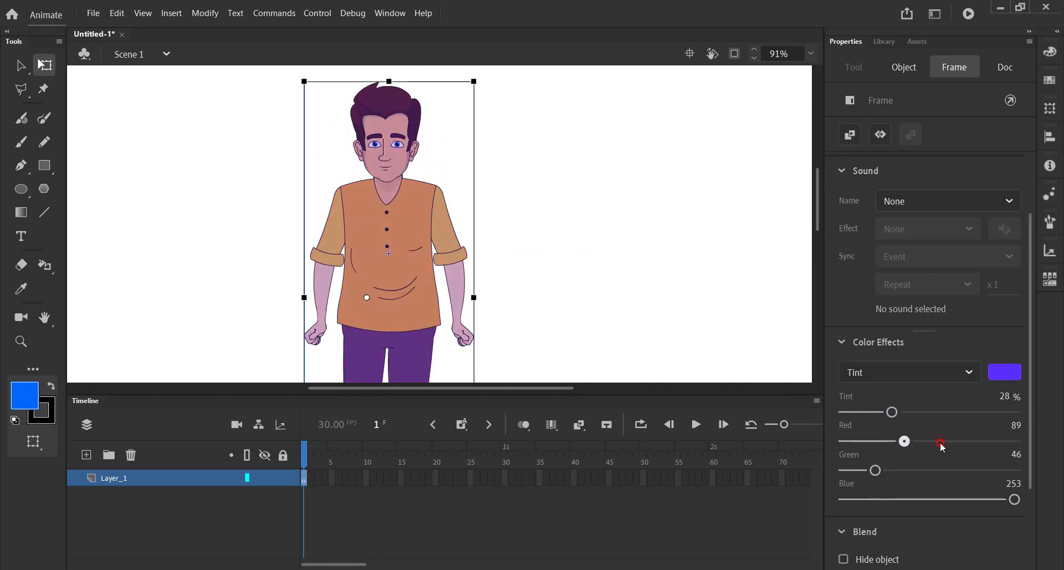
left_click(1005, 442)
left_click_drag(980, 441, 919, 442)
left_click_drag(876, 471, 985, 470)
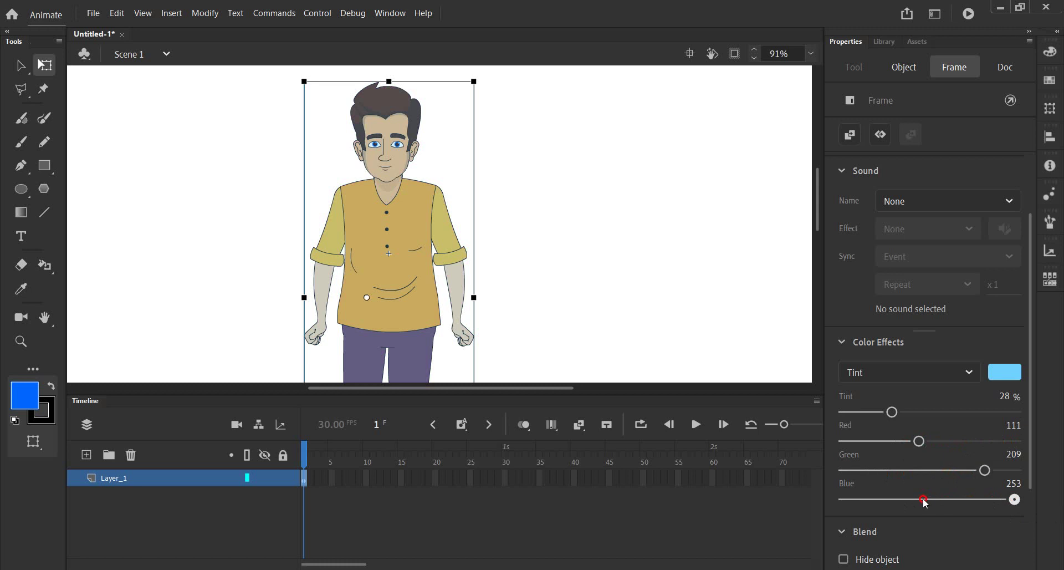
left_click_drag(924, 500, 911, 500)
left_click(1005, 500)
left_click(935, 498)
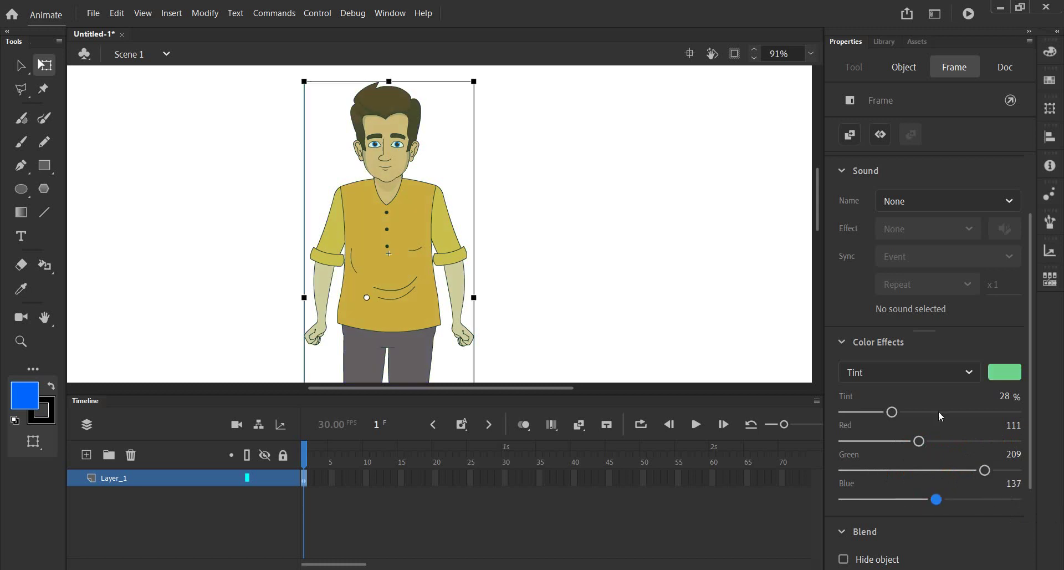
Set Color Effects back to None to restore the character's original colours
left_click(944, 377)
left_click(882, 443)
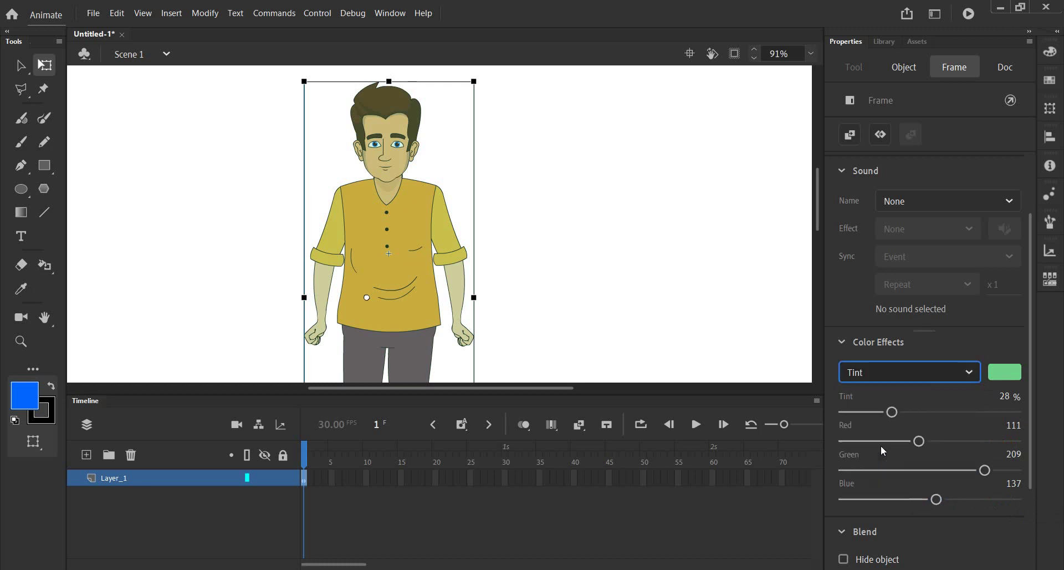
left_click(933, 383)
left_click(871, 397)
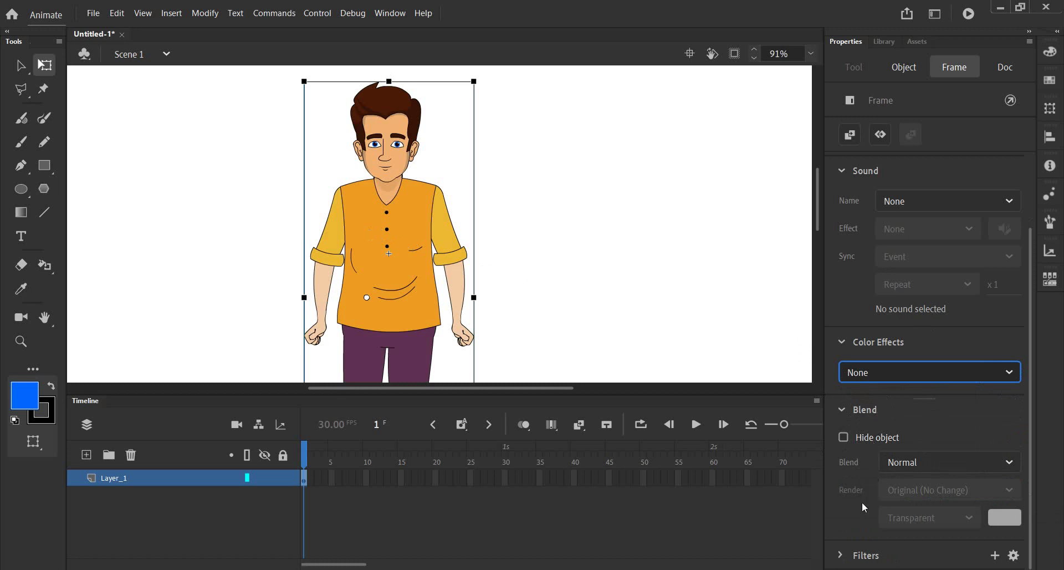
Delete the character's body graphic from the Scene 1 stage
left_click(842, 556)
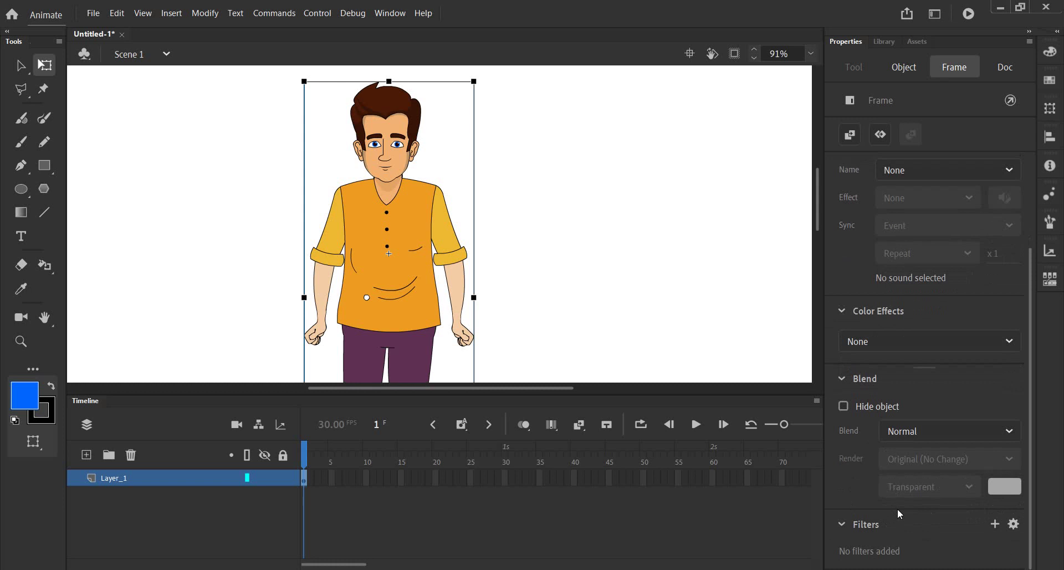
left_click(244, 261)
scroll(407, 283, "down", 3)
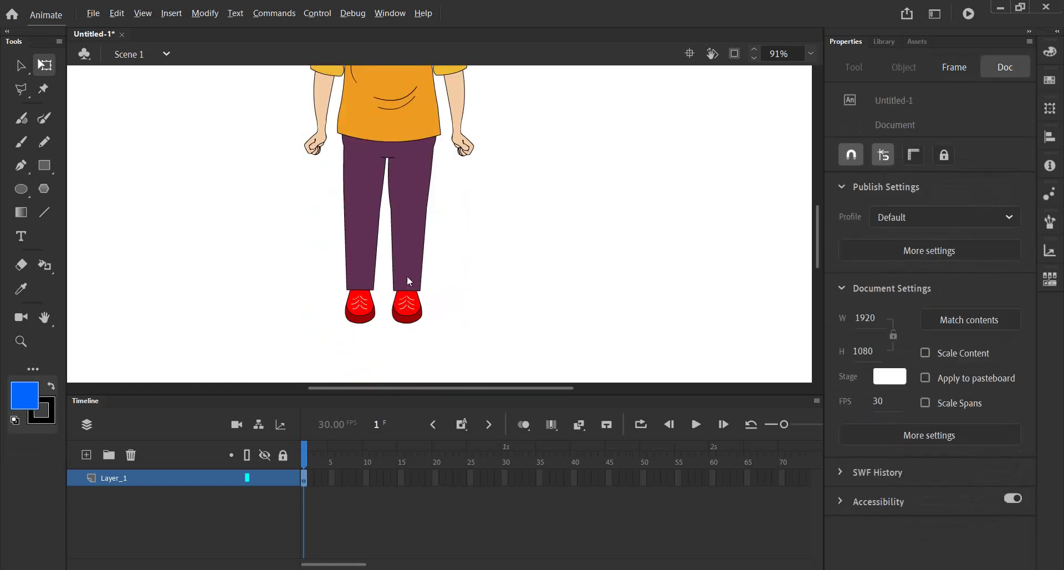
scroll(409, 282, "up", 3)
left_click(383, 192)
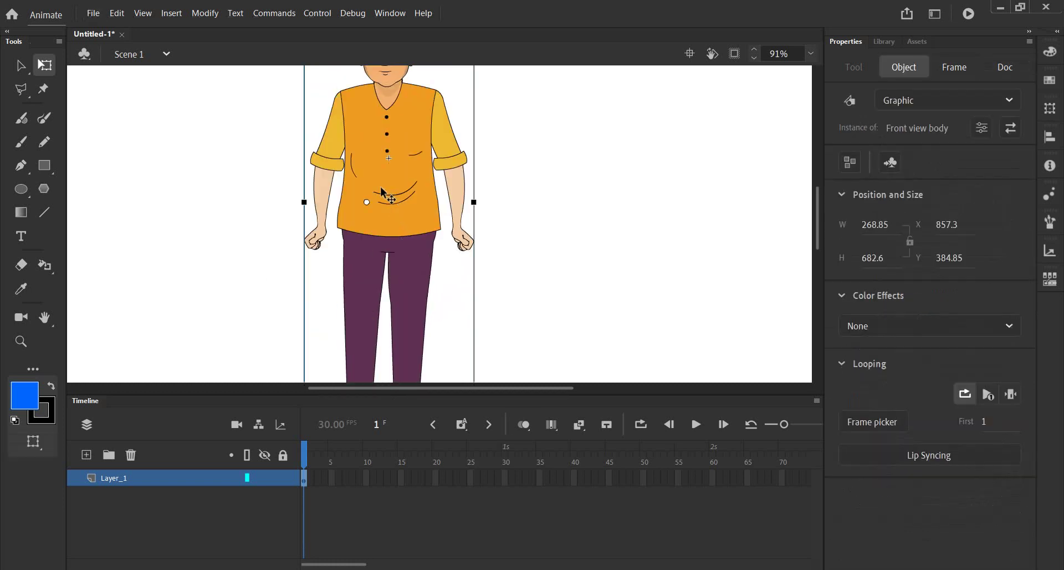
key("Delete")
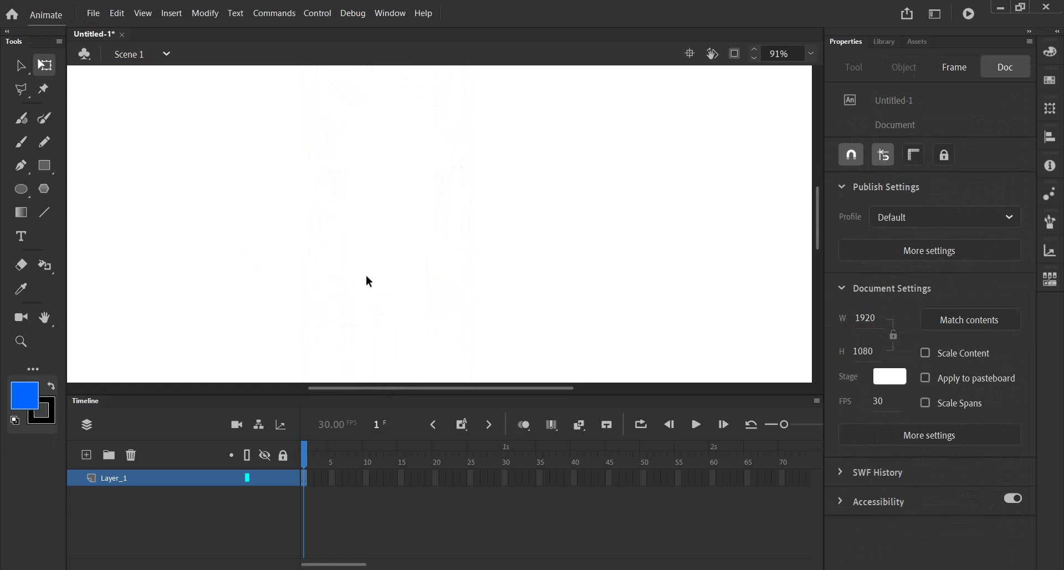
Draw a 152.4 × 152.4 square and fill it orange #FF6633
left_click(45, 165)
left_click_drag(300, 135, 403, 237)
key("v")
double_click(339, 188)
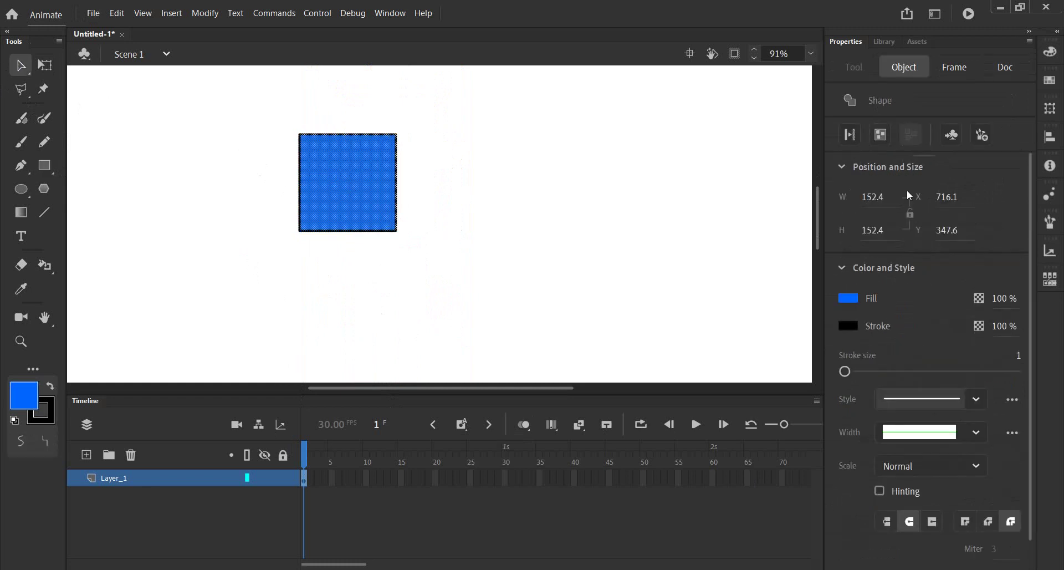
left_click(848, 299)
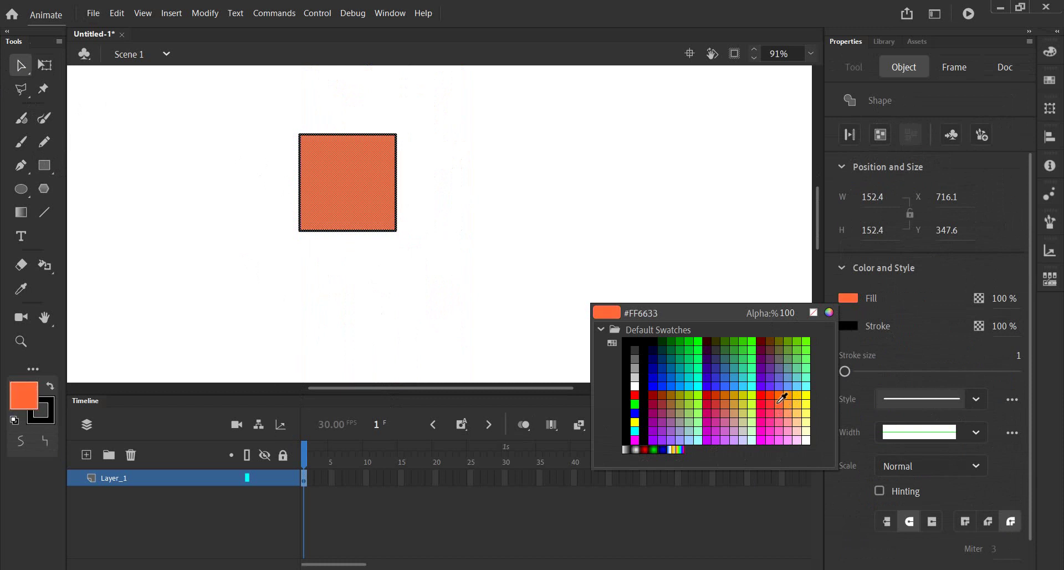
left_click(778, 403)
left_click(534, 205)
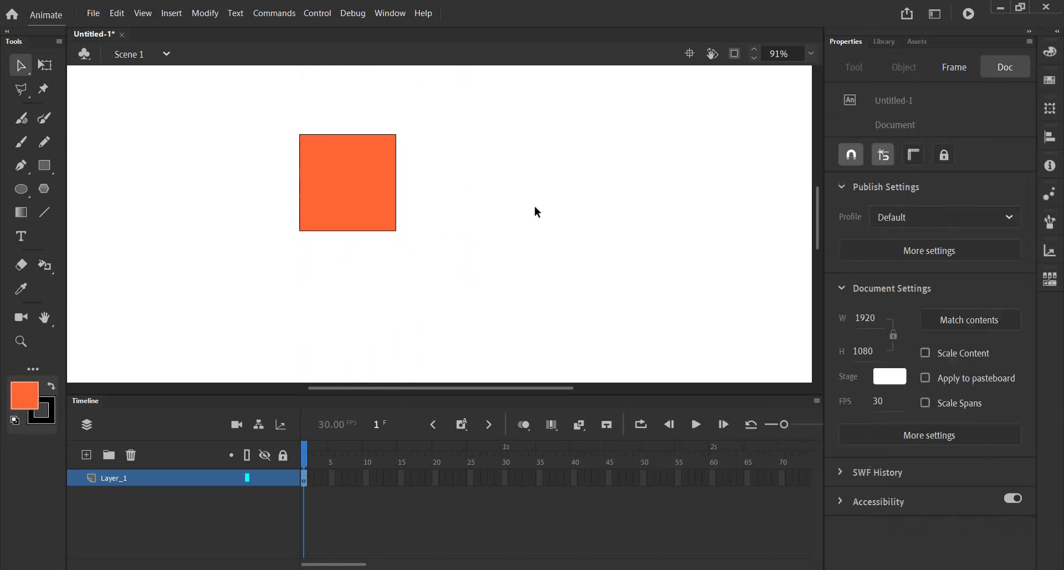
left_click(324, 134)
left_click(323, 131)
Convert the orange square into a Graphic symbol named 'demo'
left_click(341, 172)
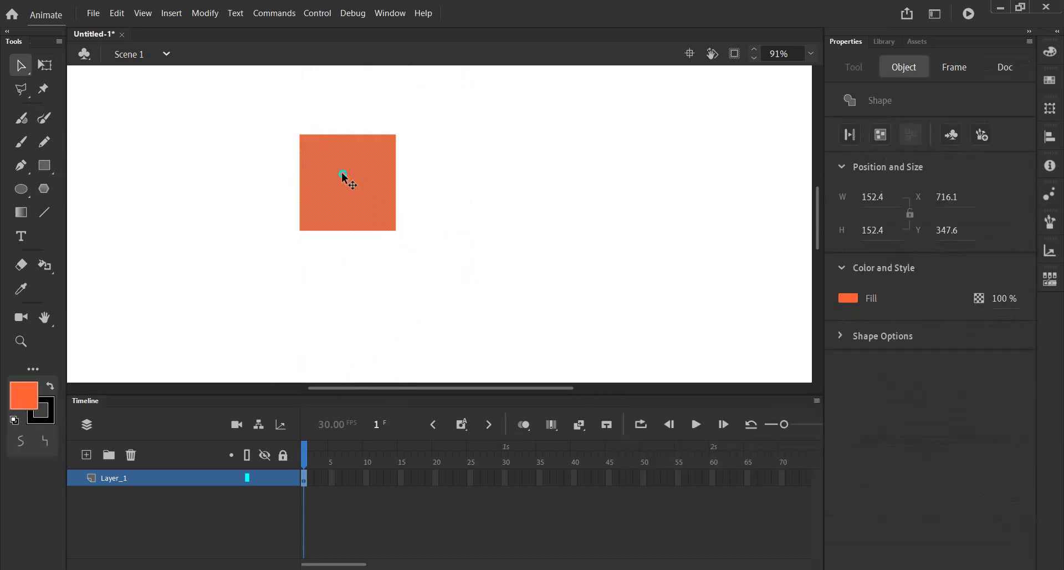
right_click(342, 172)
left_click(405, 479)
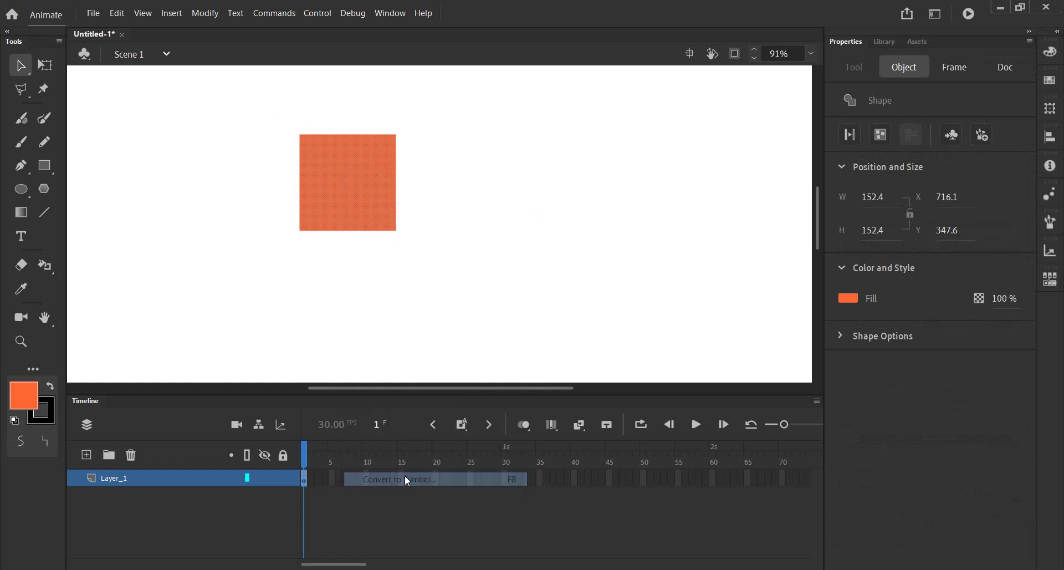
type("demo")
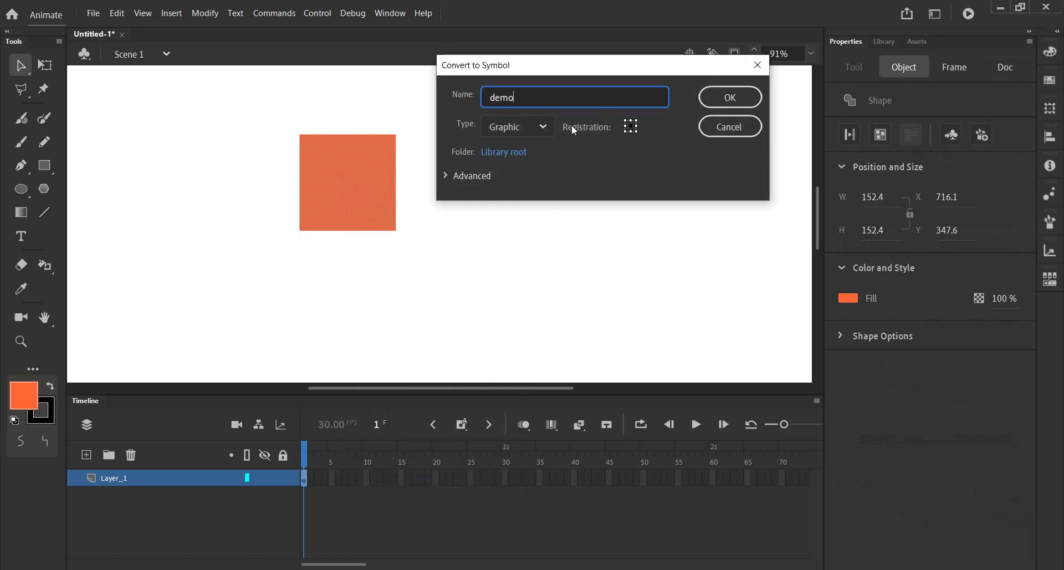
left_click(729, 98)
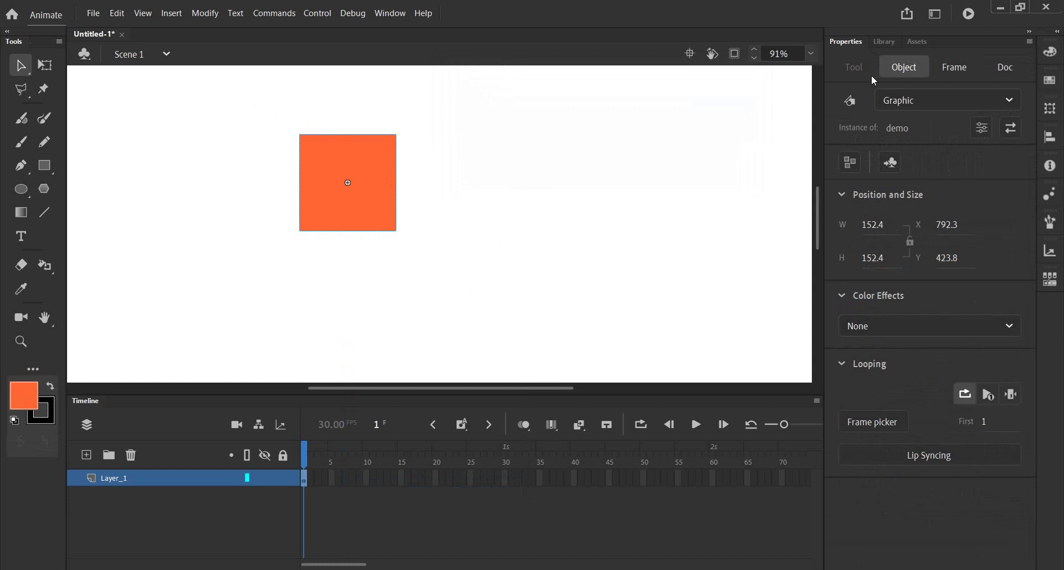
left_click(957, 68)
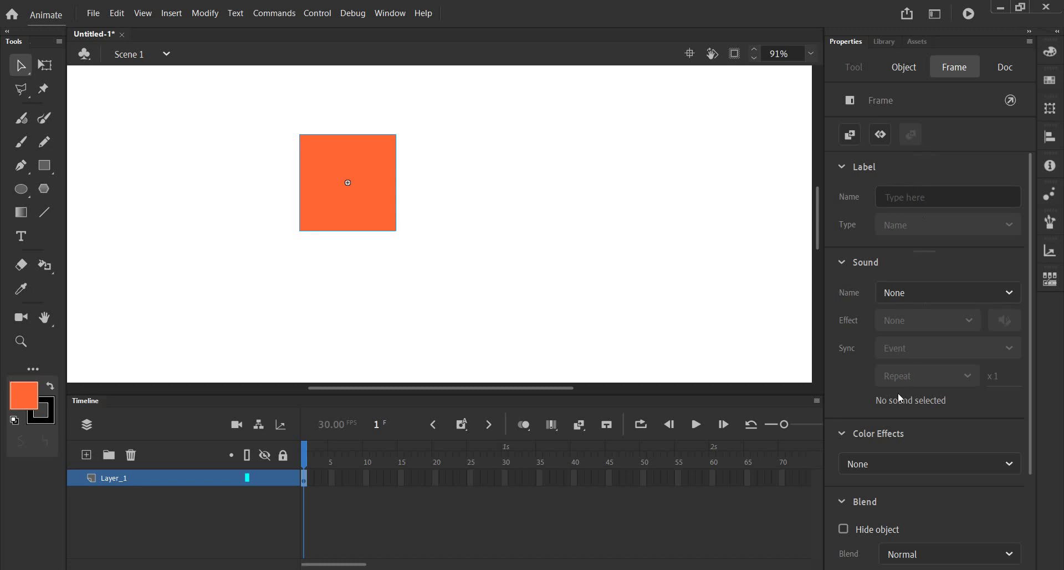
scroll(831, 394, "down", 3)
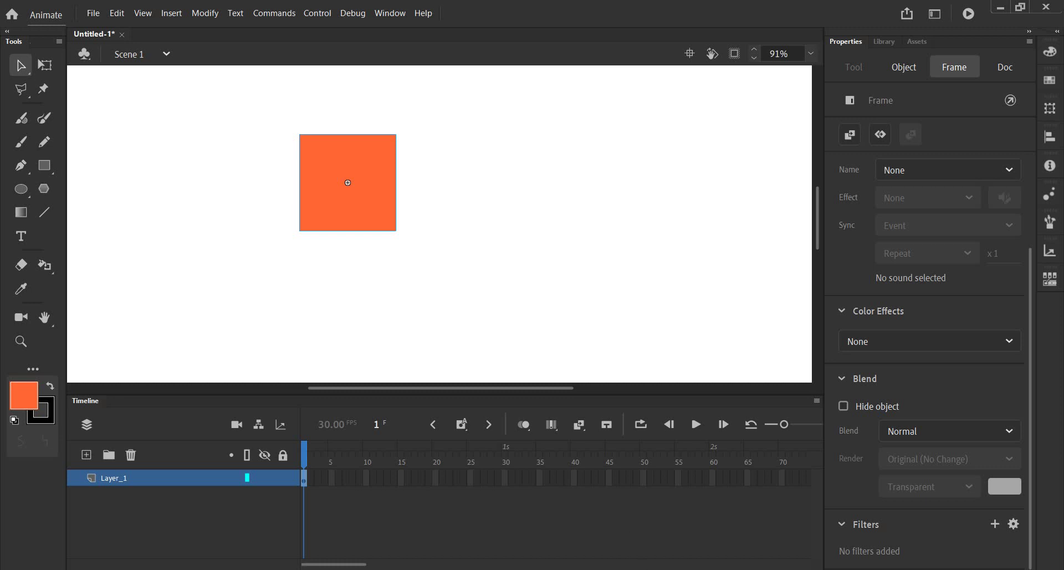
key("alt+Tab")
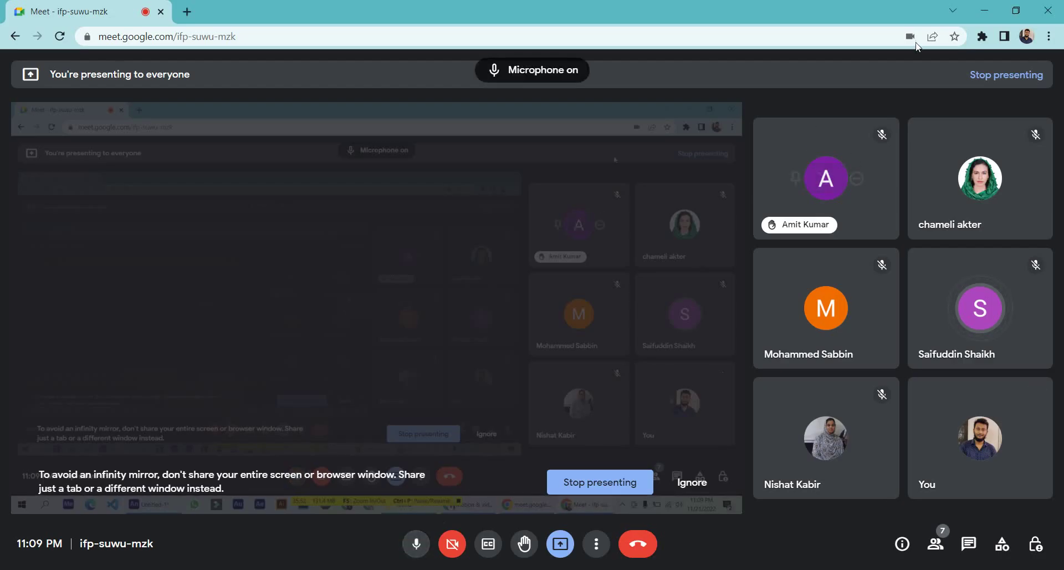
left_click(984, 8)
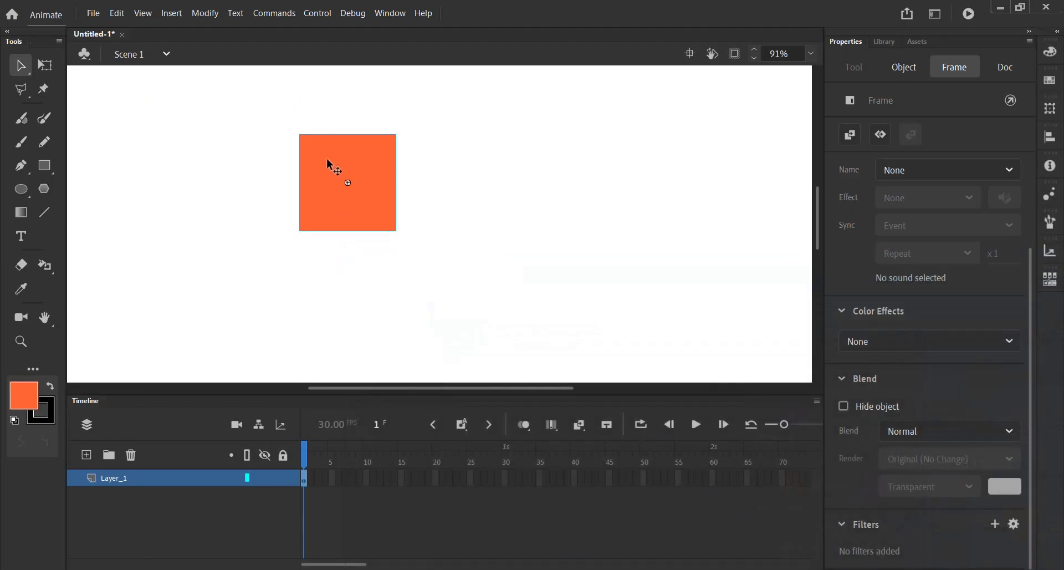
Nudge the orange square slightly right, then add and undo a Drop Shadow filter
mouse_move(368, 181)
left_mouse_down()
mouse_move(349, 181)
mouse_move(386, 174)
left_mouse_up()
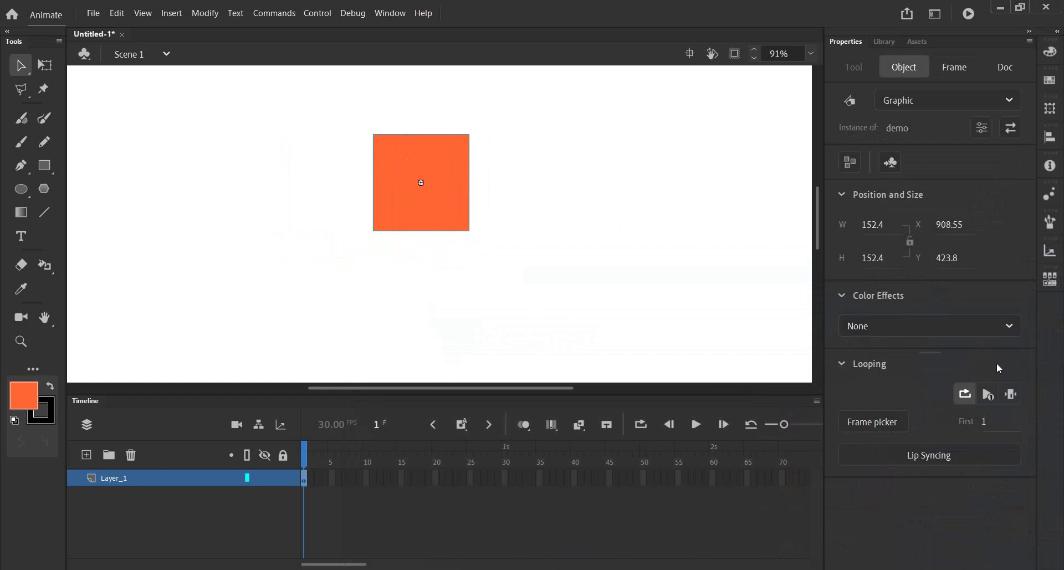
left_click(949, 68)
scroll(937, 328, "down", 3)
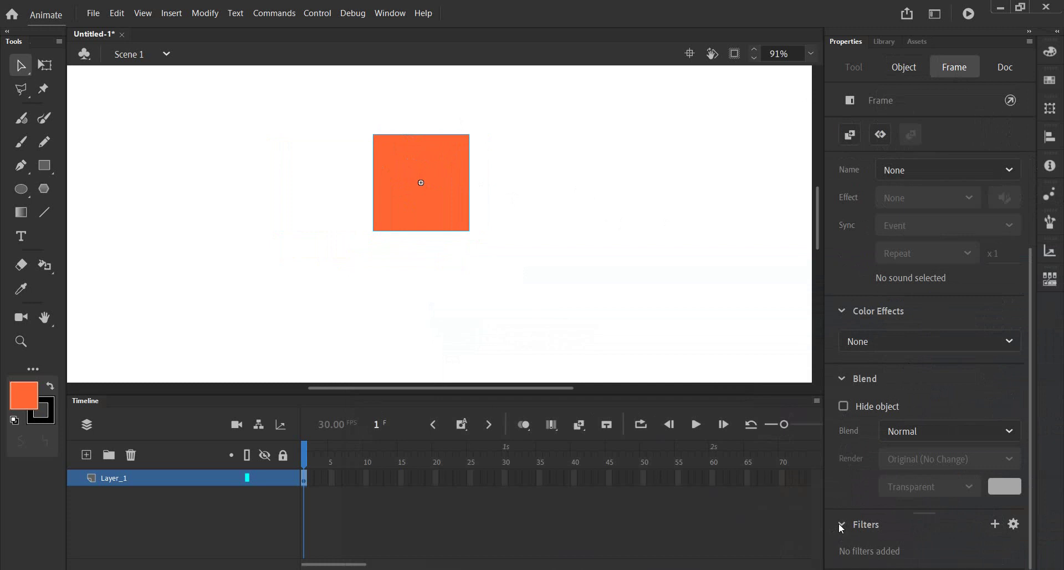
left_click(996, 524)
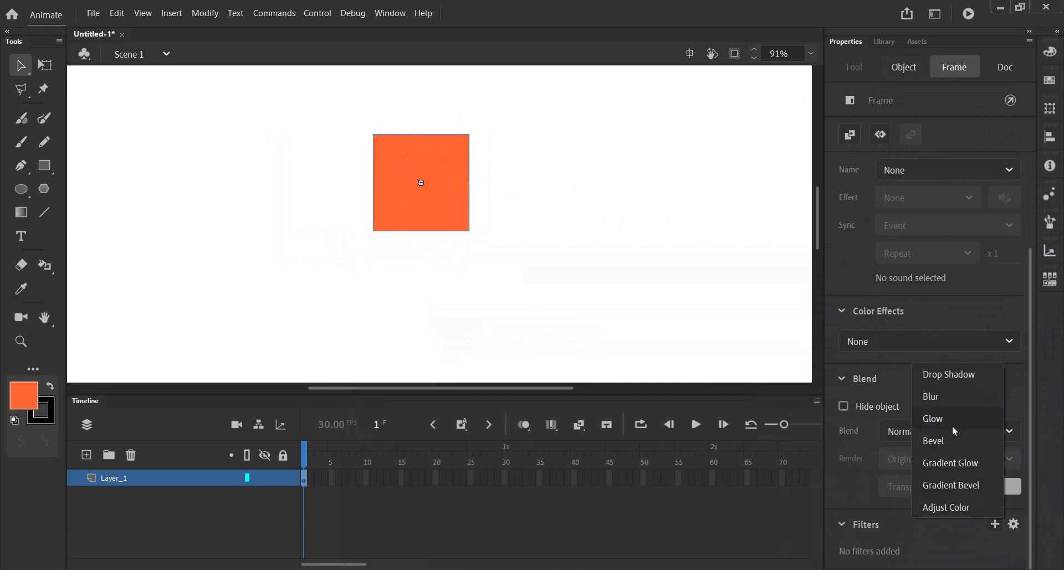
left_click(936, 375)
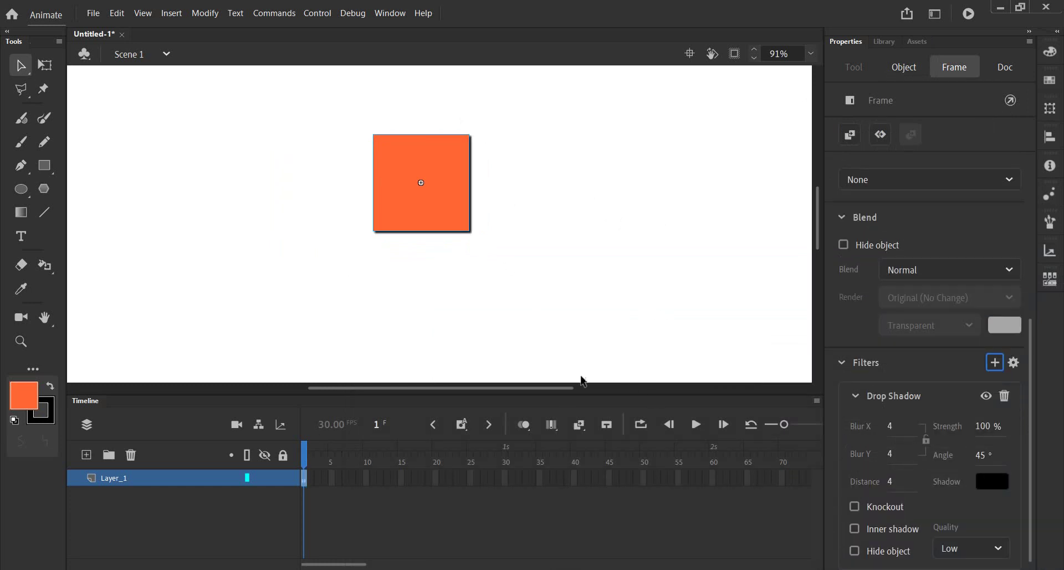
key("ctrl+z")
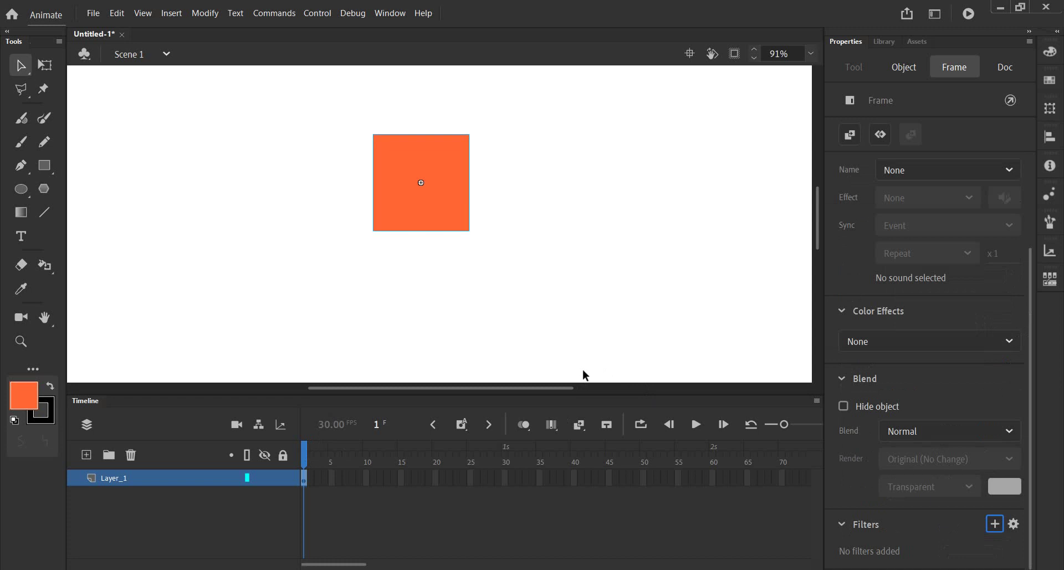
Try an Alpha colour effect on the square and revert it
left_click(451, 201)
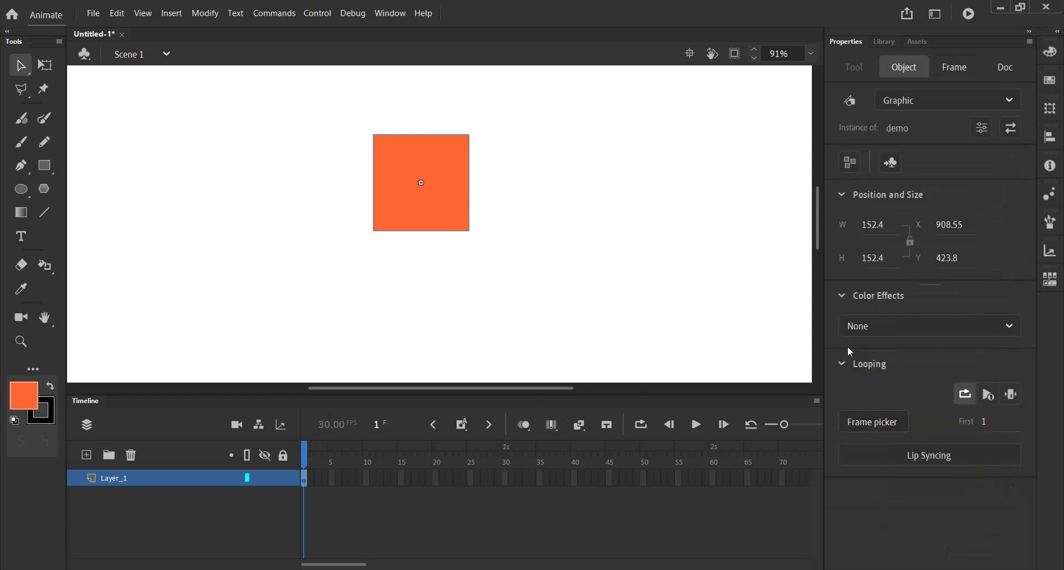
left_click(309, 482)
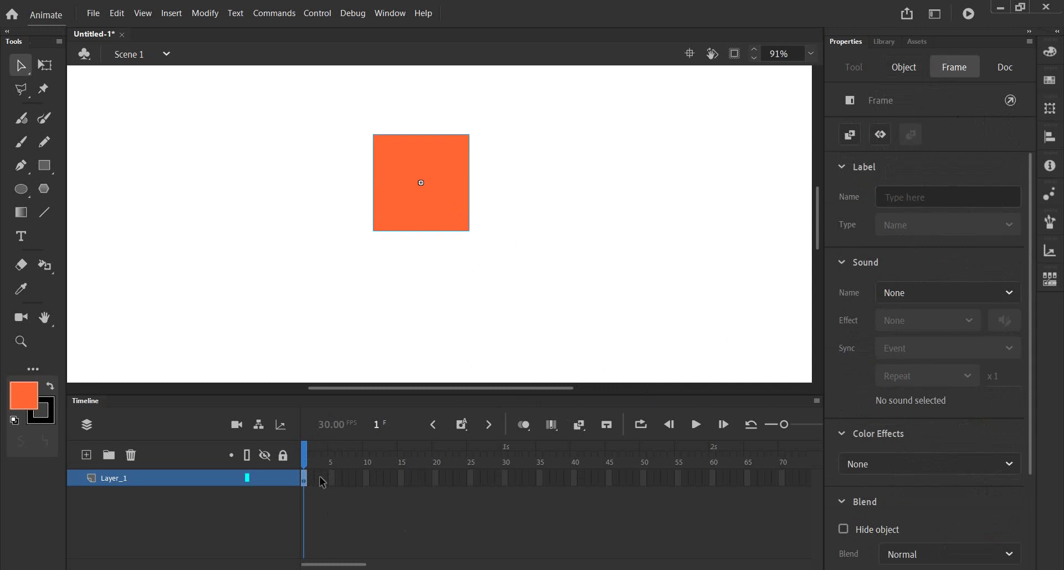
left_click(424, 175)
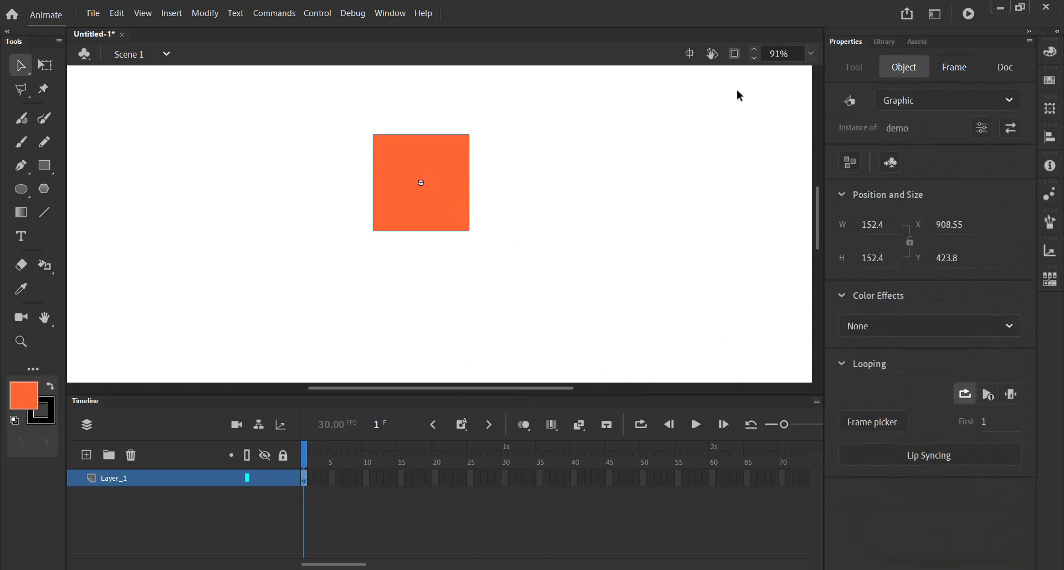
left_click(961, 71)
left_click(898, 464)
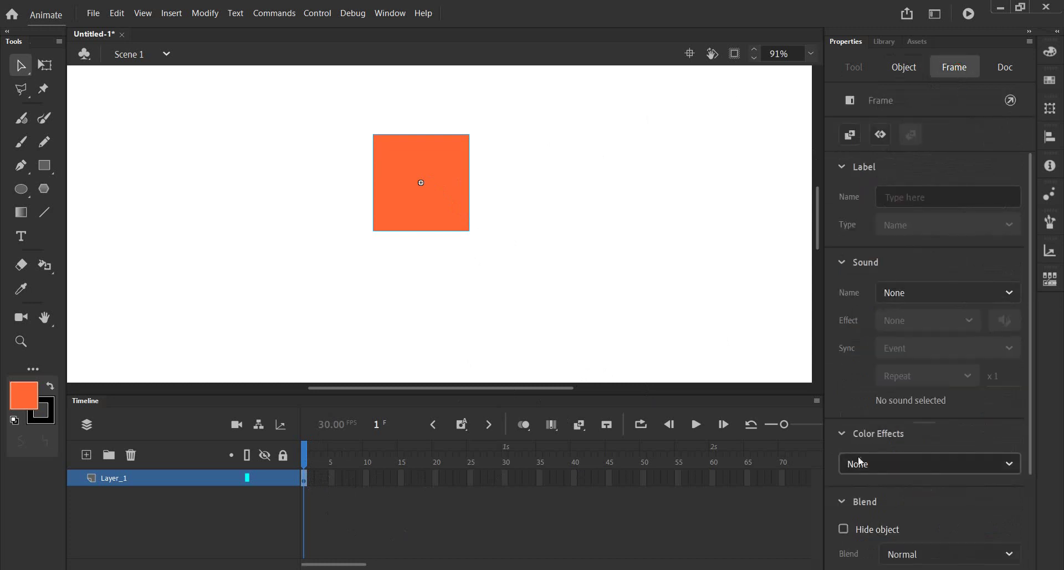
left_click(866, 474)
key("Up")
key("Up")
key("Up")
key("Up")
scroll(847, 533, "down", 3)
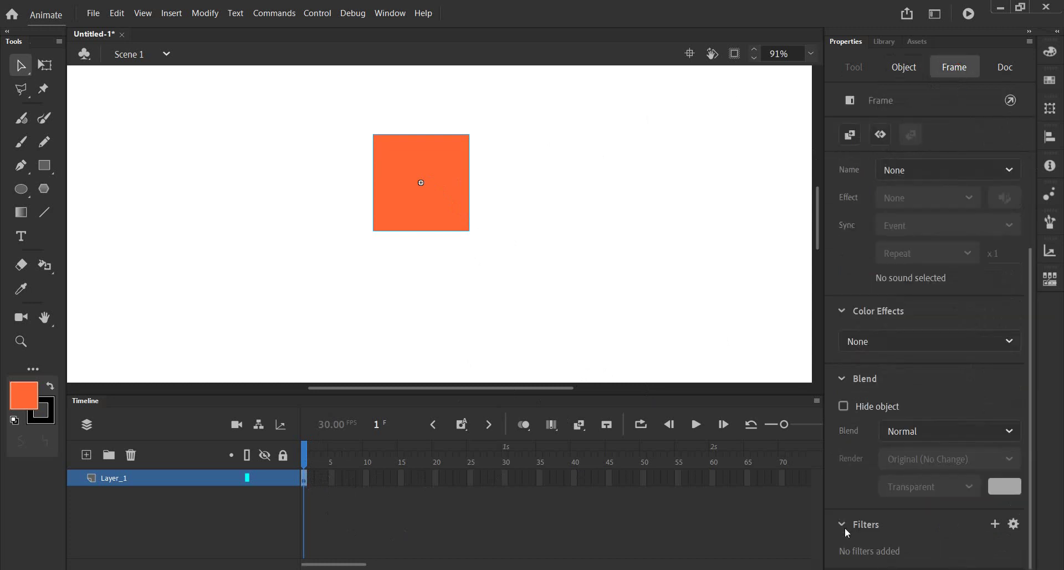
left_click(995, 524)
Add a Drop Shadow with Blur X 10, Blur Y 13, strength 52%, angle 59°, distance 9
left_click(949, 374)
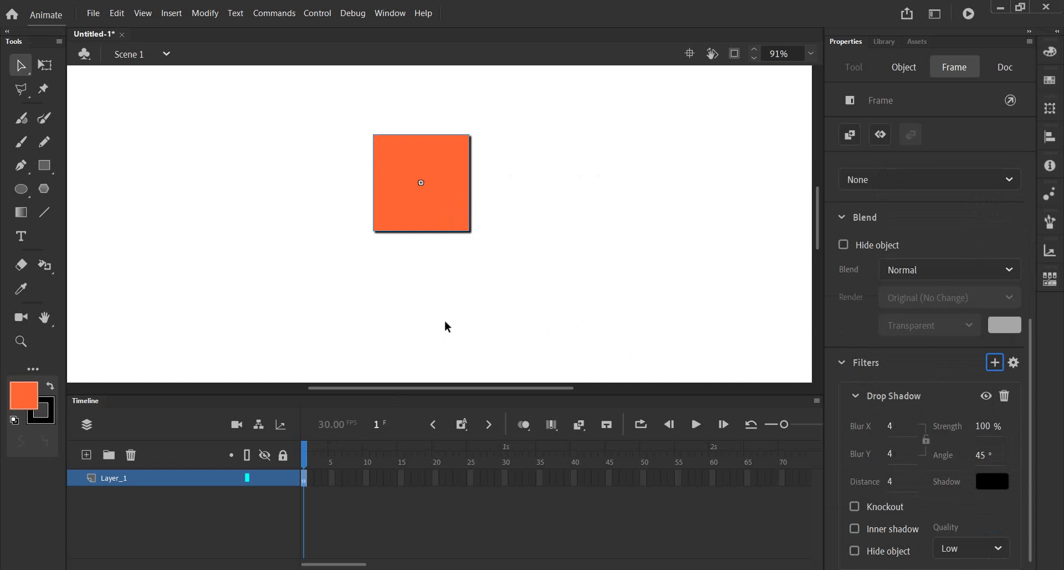
mouse_move(891, 427)
left_mouse_down()
mouse_move(918, 427)
mouse_move(915, 459)
left_mouse_up()
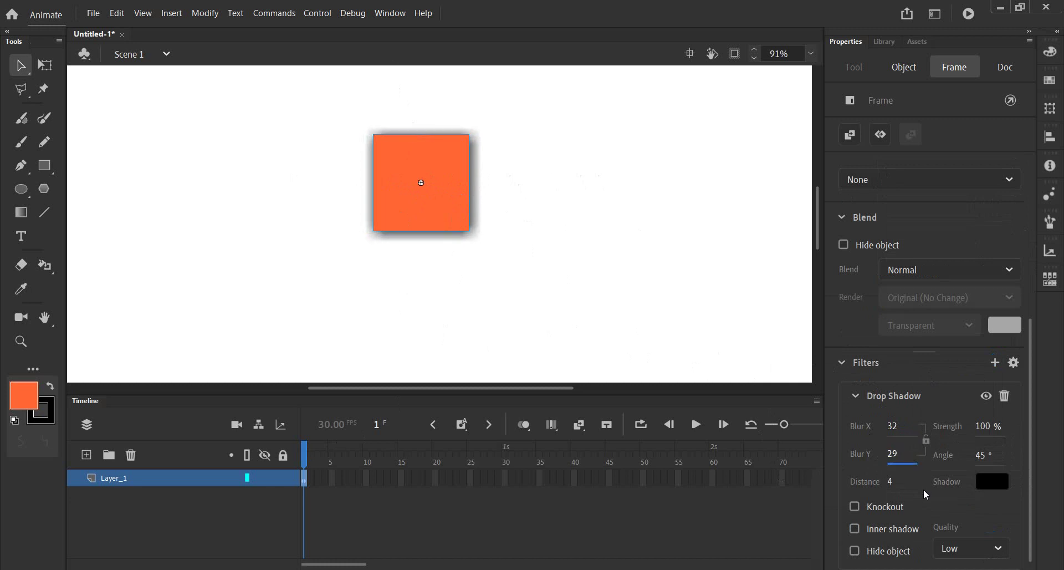
mouse_move(890, 482)
left_mouse_down()
mouse_move(837, 472)
mouse_move(891, 485)
left_mouse_up()
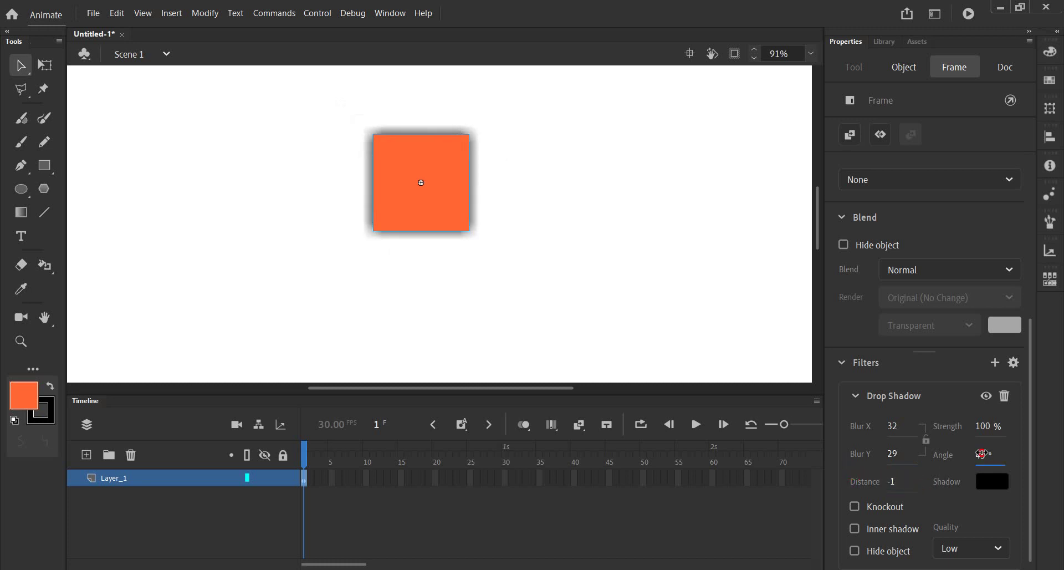
left_click_drag(890, 481, 931, 480)
mouse_move(985, 454)
left_mouse_down()
mouse_move(905, 461)
mouse_move(1042, 466)
mouse_move(1017, 456)
mouse_move(842, 487)
mouse_move(879, 477)
mouse_move(873, 483)
left_mouse_up()
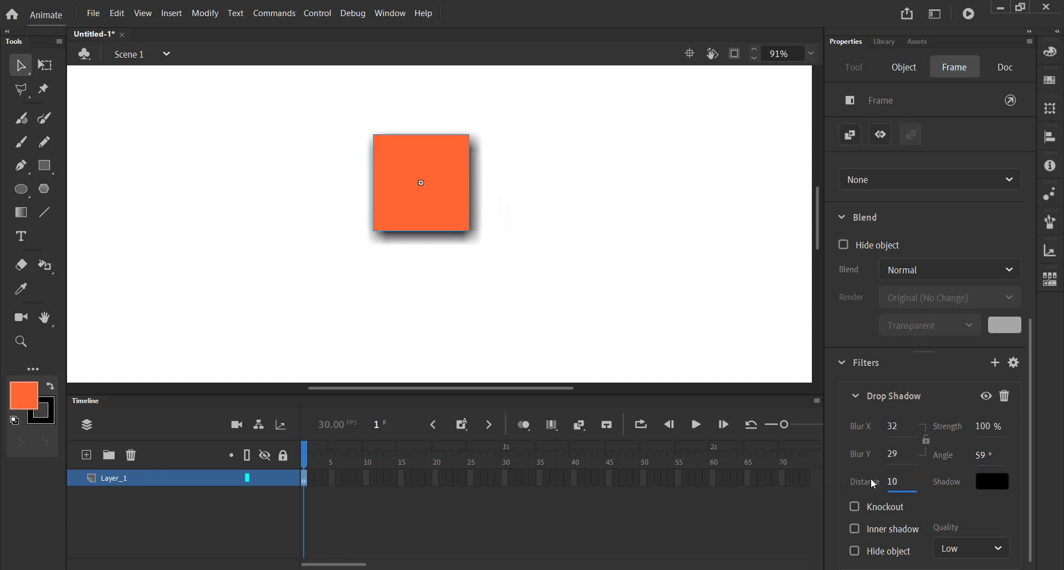
left_click_drag(985, 425, 952, 425)
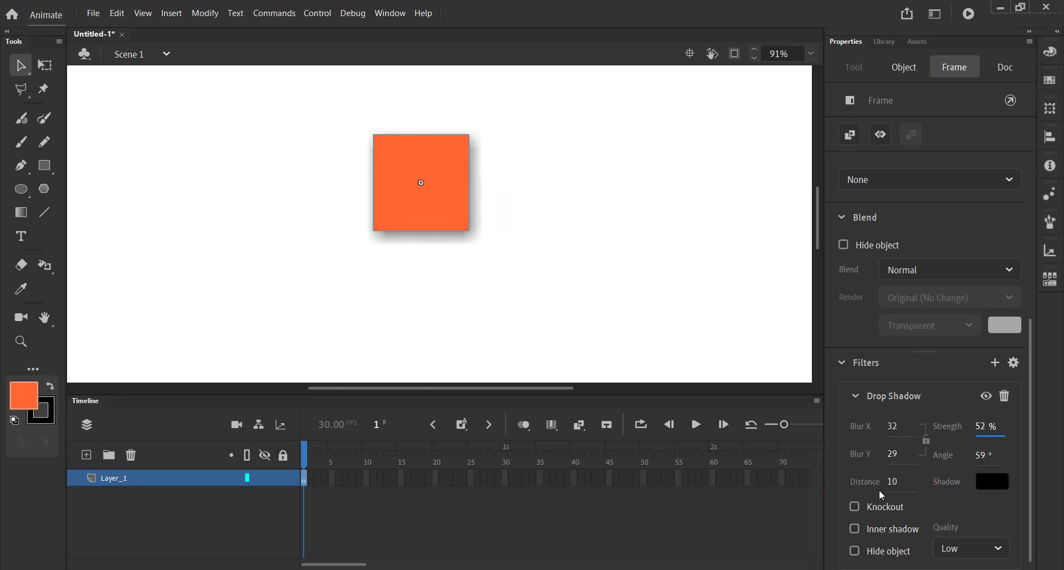
mouse_move(901, 480)
left_mouse_down()
mouse_move(889, 480)
mouse_move(876, 432)
left_mouse_up()
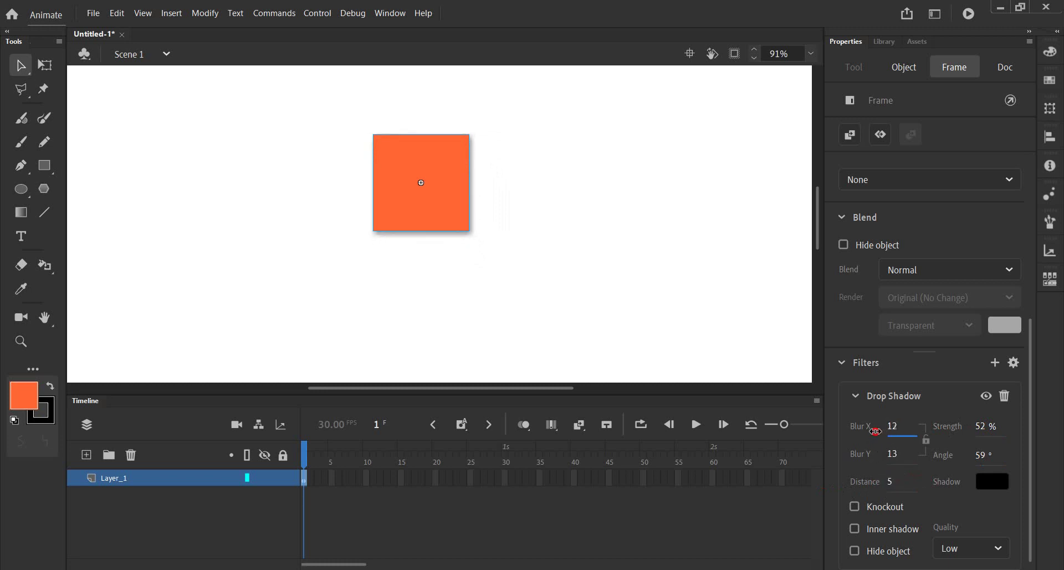
left_click_drag(892, 484, 893, 478)
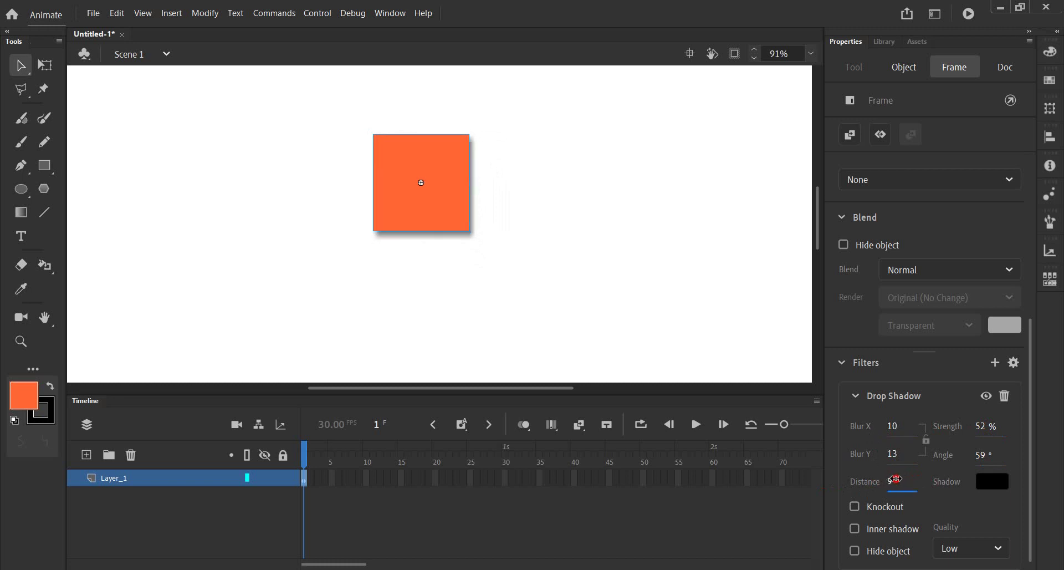
Extend Layer_1 to frame 30 with a keyframe
left_click(505, 480)
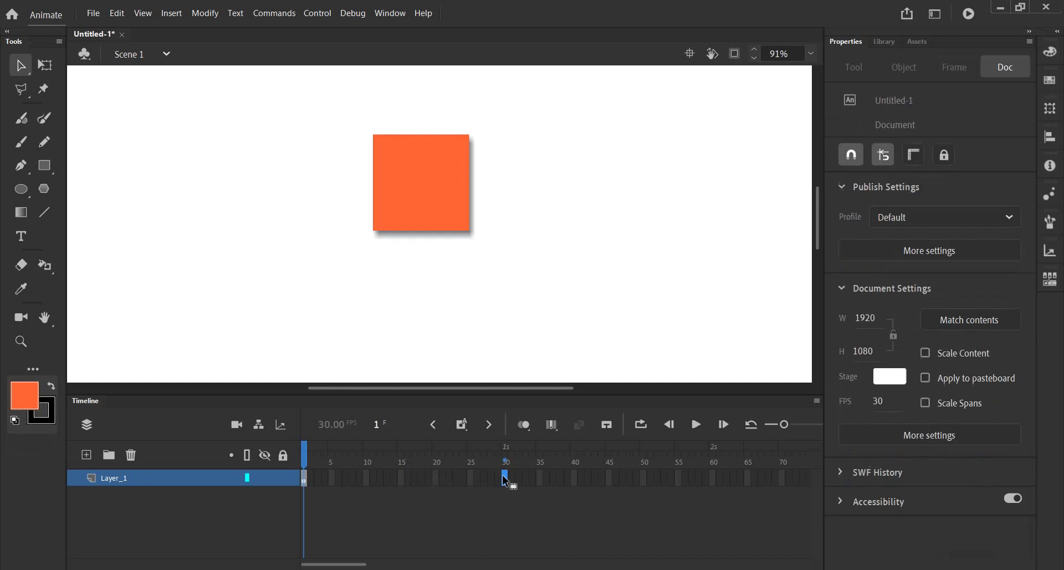
right_click(504, 480)
left_click(546, 183)
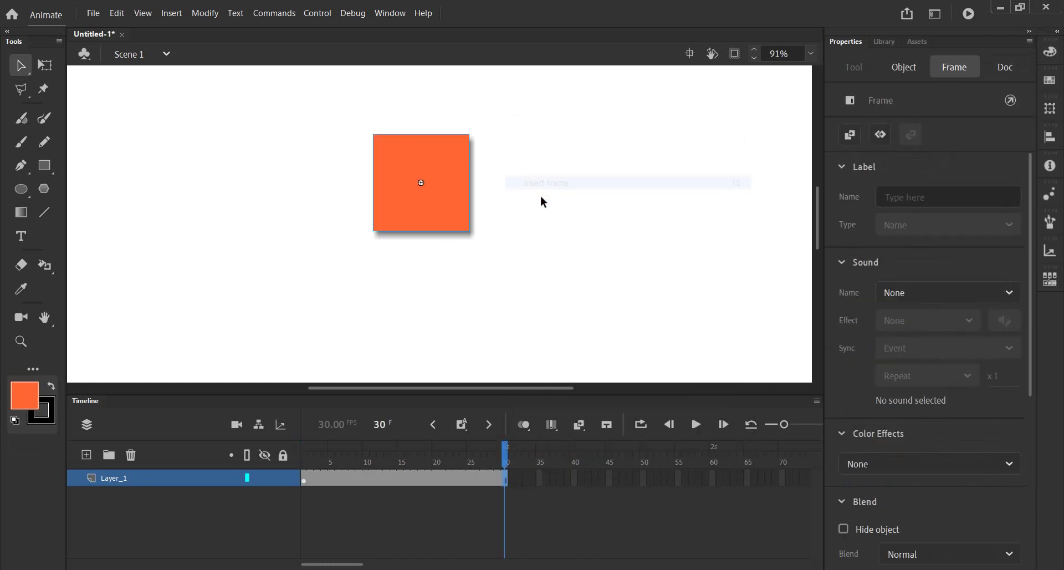
Delete the square's drop shadow at frame 30 and compare with frame 1
left_click(432, 198)
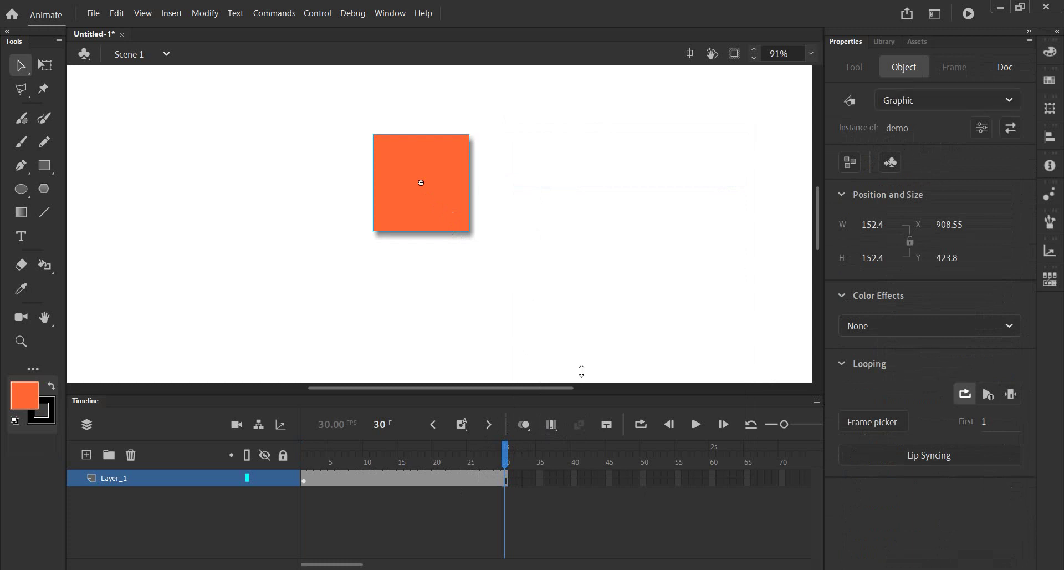
left_click(941, 67)
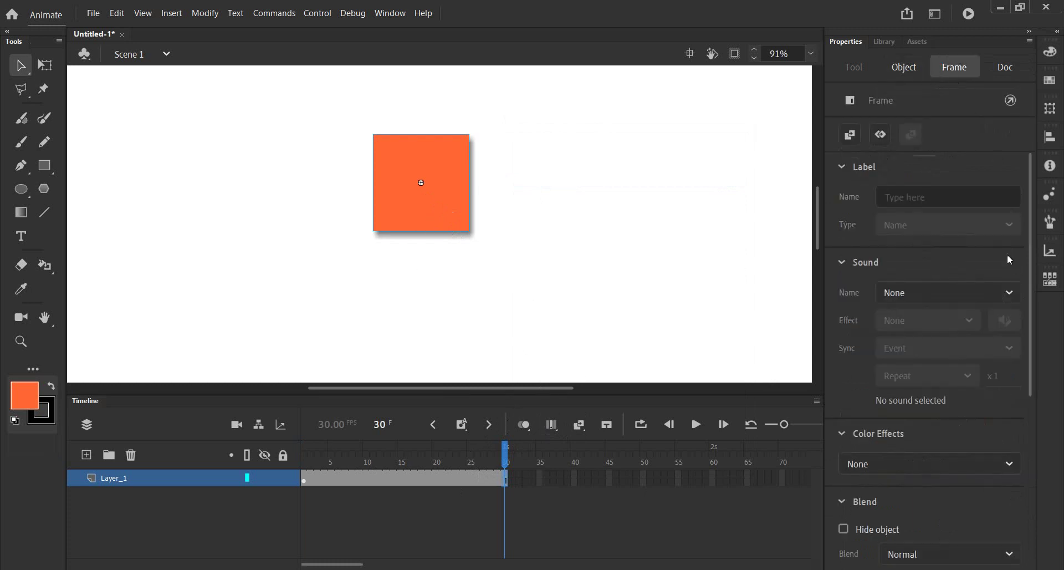
scroll(885, 534, "down", 5)
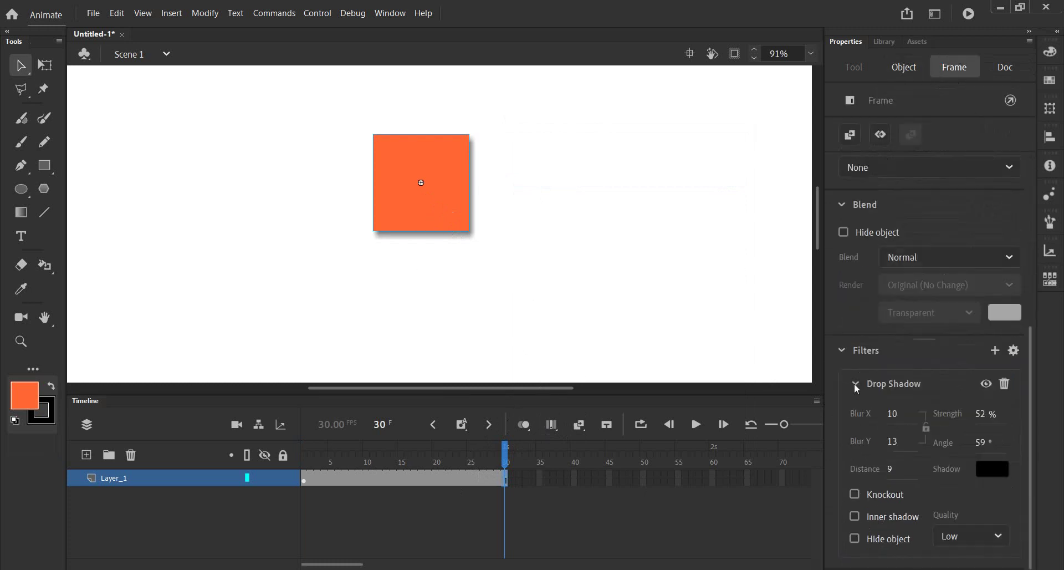
left_click(893, 414)
left_click(1004, 383)
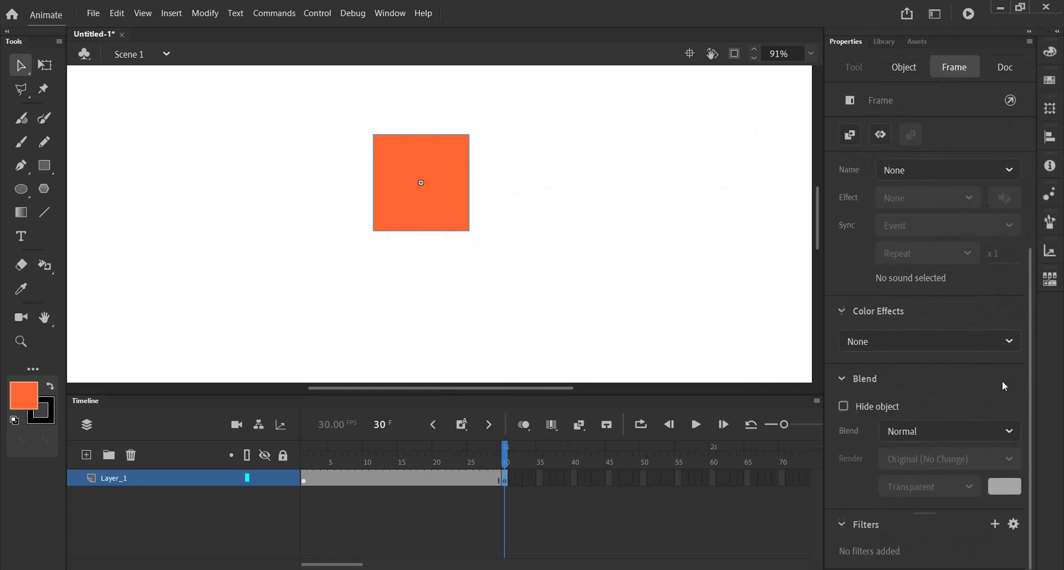
left_click(302, 477)
scroll(865, 449, "down", 3)
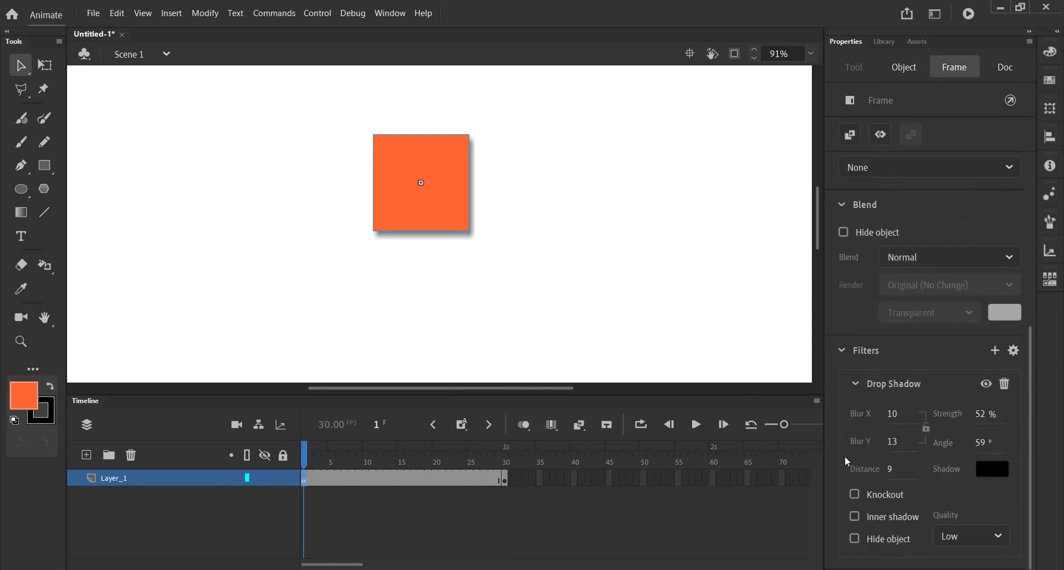
left_click(503, 478)
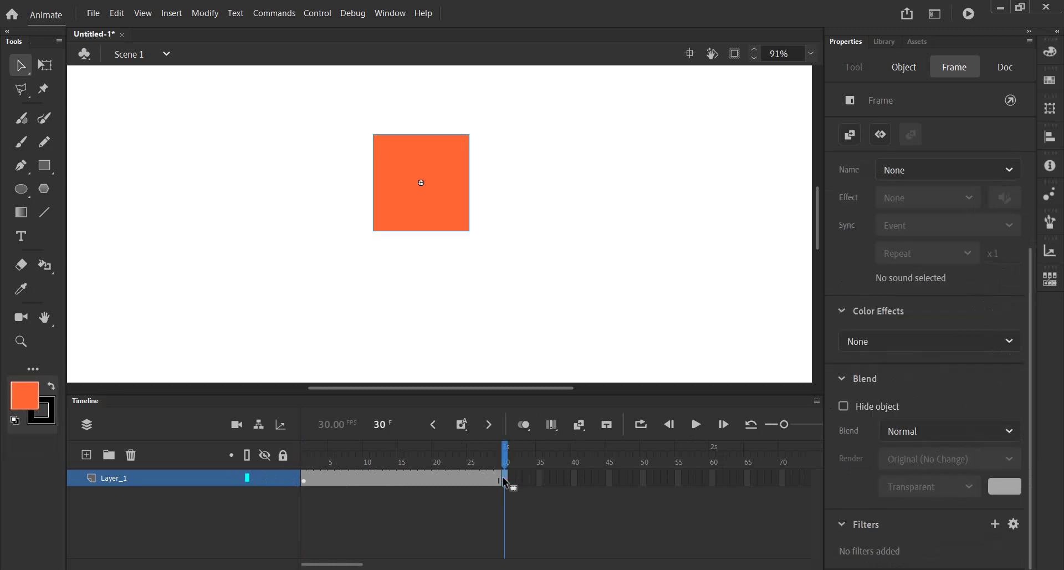
Create a classic tween across frames 1–30 and scrub through it
left_click(395, 478)
right_click(397, 479)
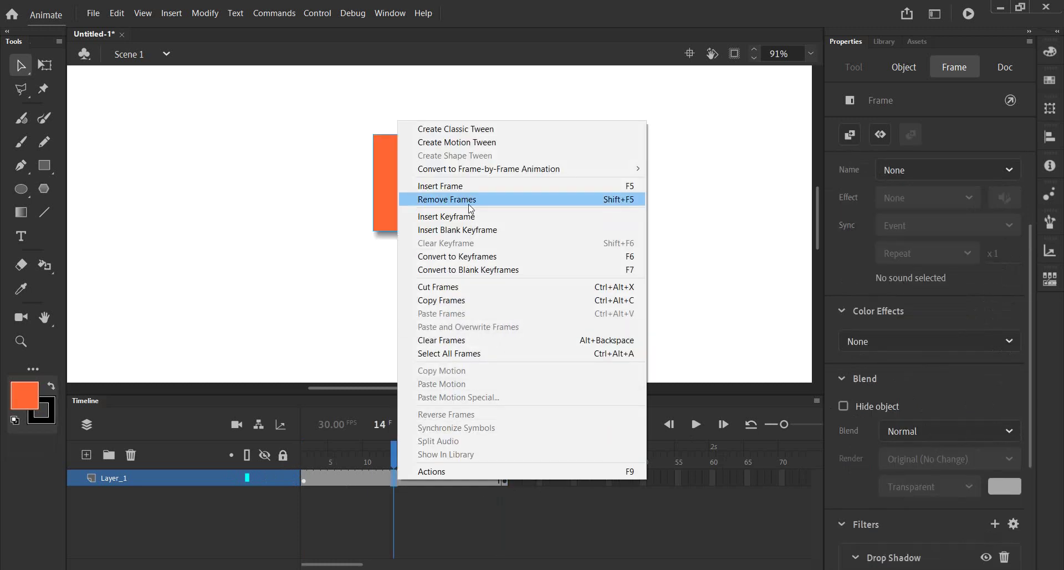
left_click(453, 129)
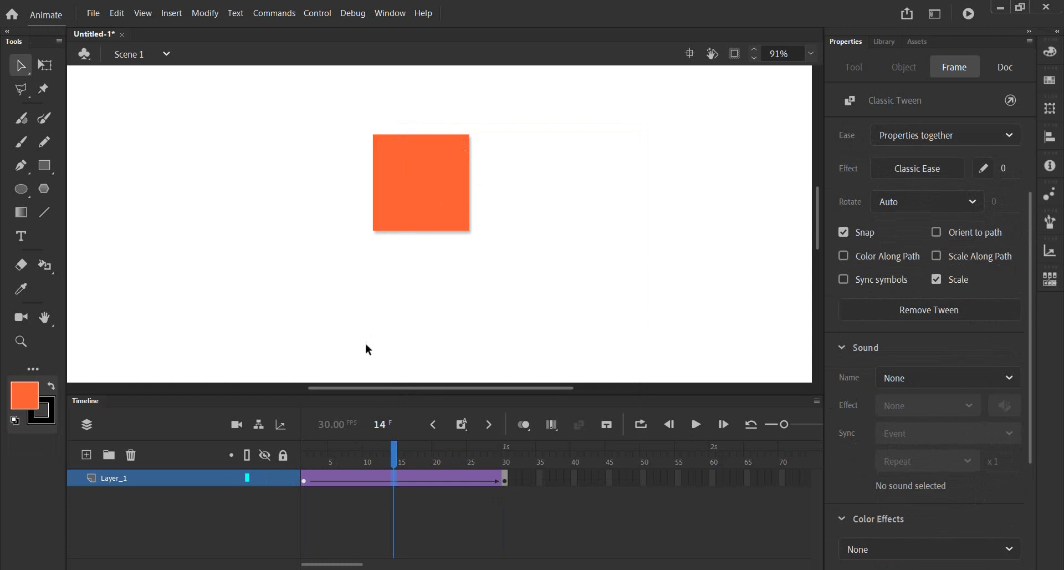
mouse_move(331, 443)
left_mouse_down()
mouse_move(420, 472)
mouse_move(241, 494)
left_mouse_up()
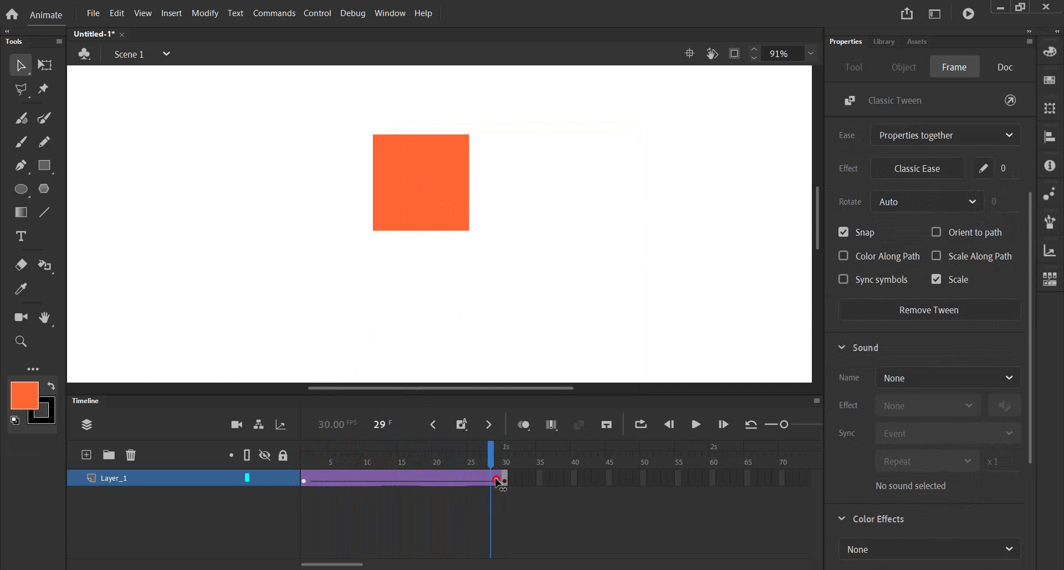
left_click(241, 494)
mouse_move(308, 446)
left_mouse_down()
mouse_move(481, 460)
mouse_move(450, 475)
mouse_move(513, 480)
left_mouse_up()
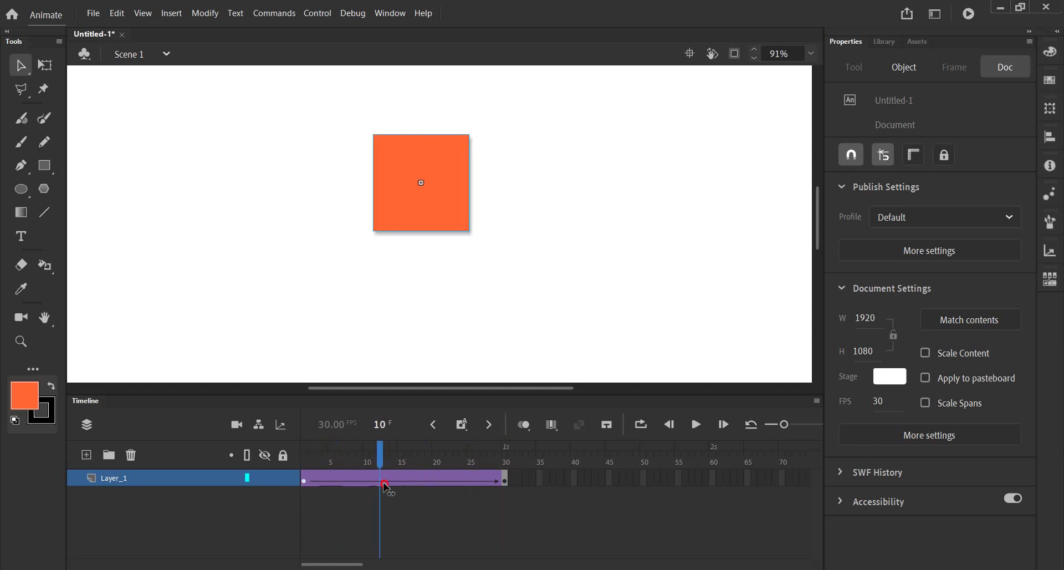
Toggle the frame 1 drop shadow off and on, then cancel its colour picker
left_click(225, 478)
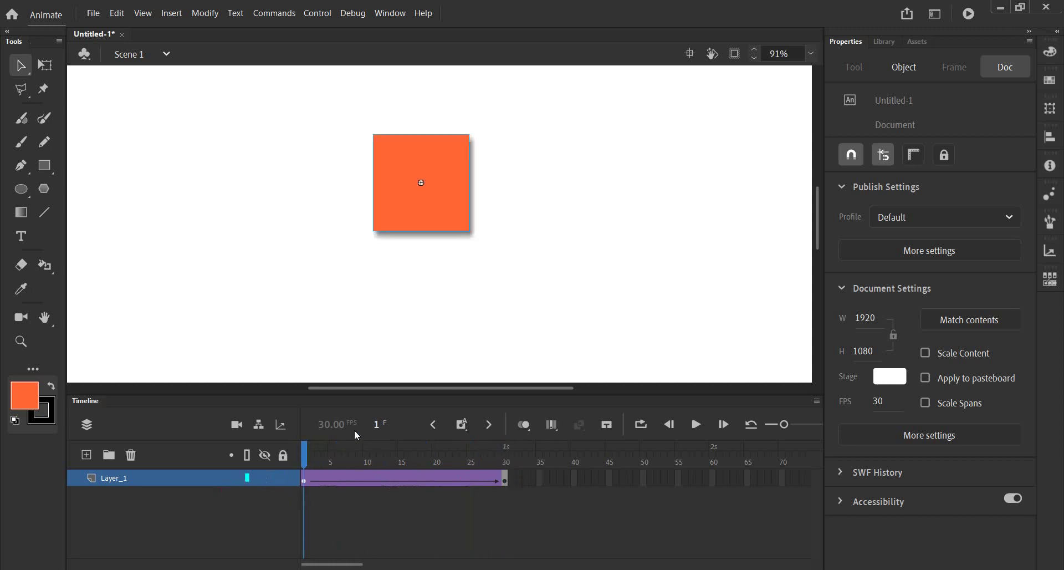
left_click(303, 480)
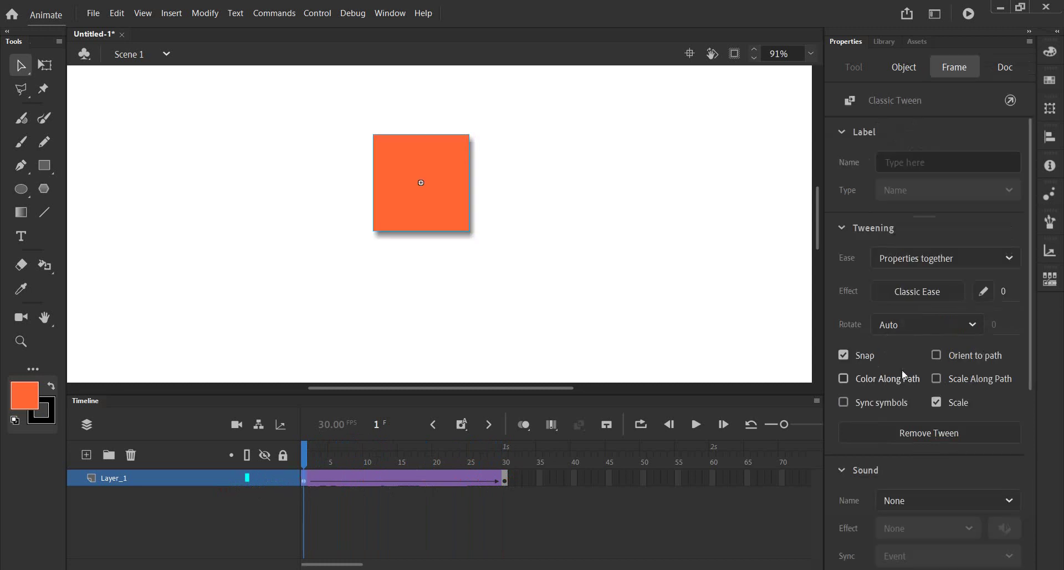
scroll(857, 458, "down", 5)
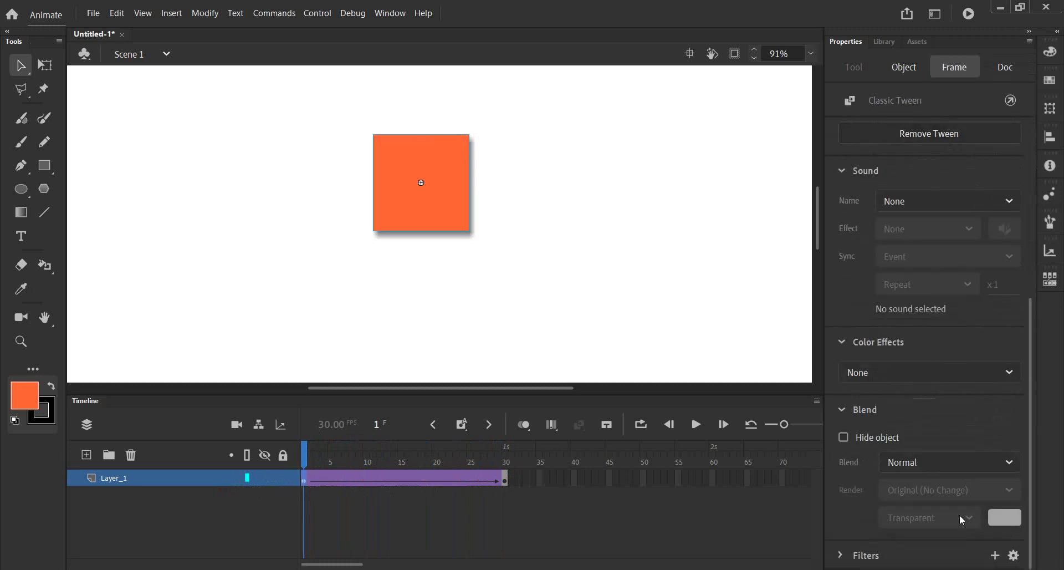
left_click(842, 556)
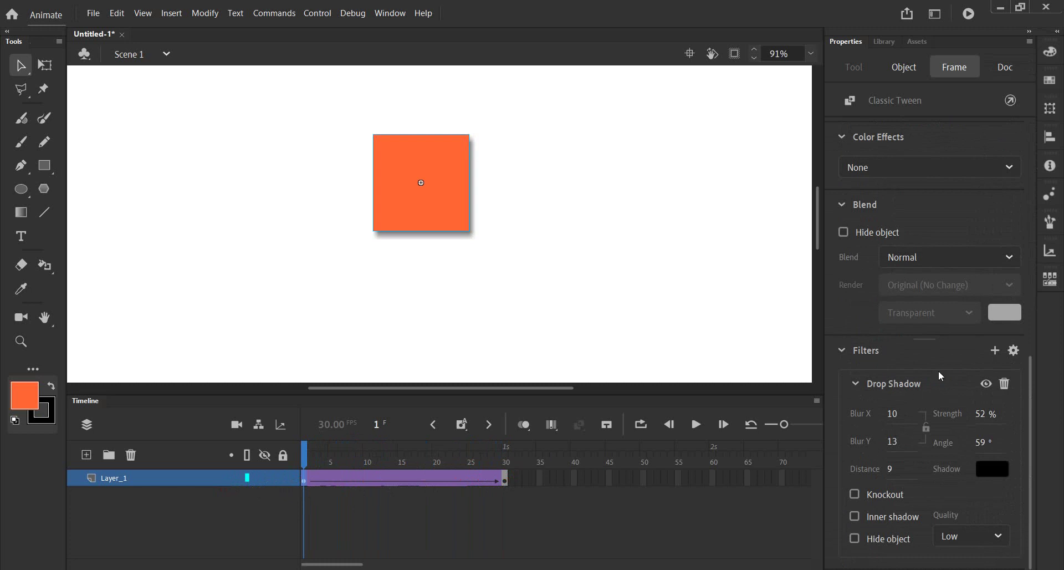
left_click(987, 384)
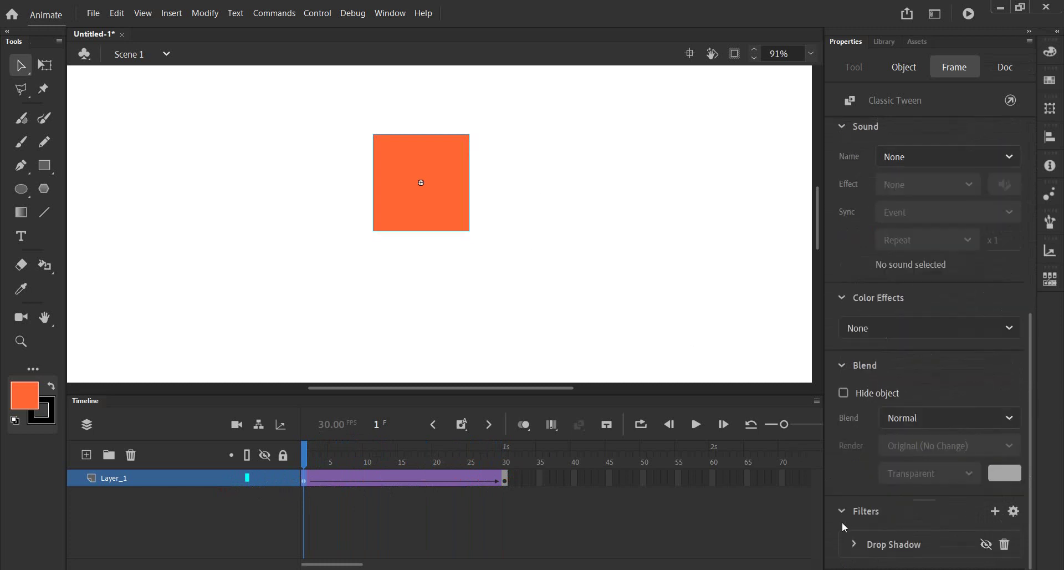
left_click(984, 546)
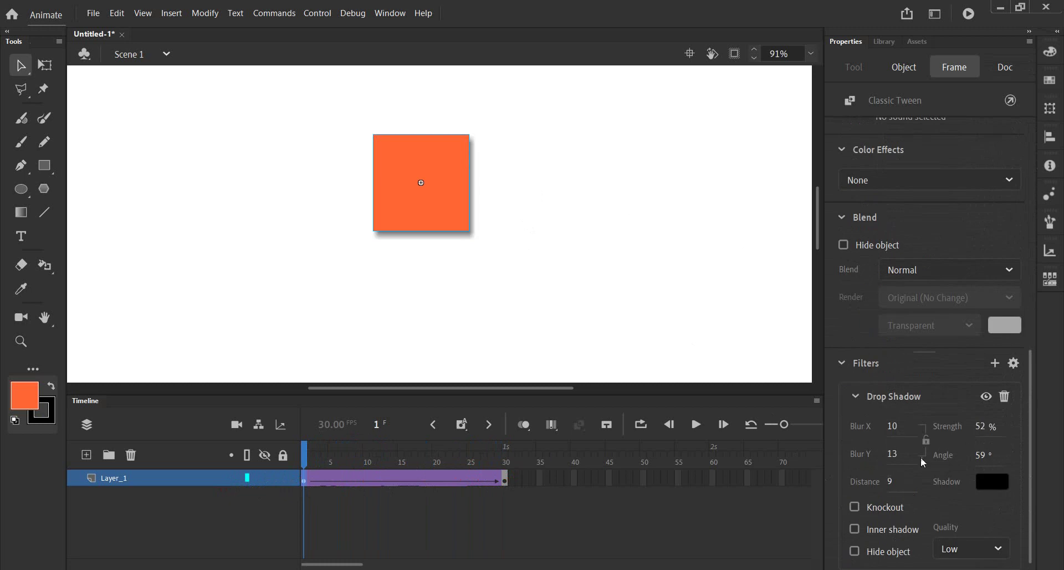
left_click(977, 487)
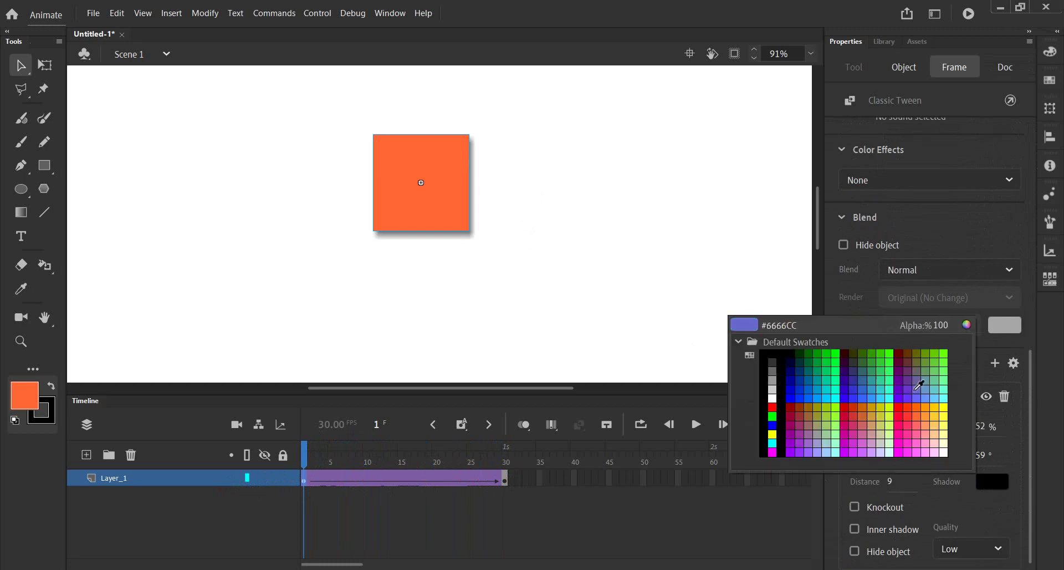
left_click(966, 326)
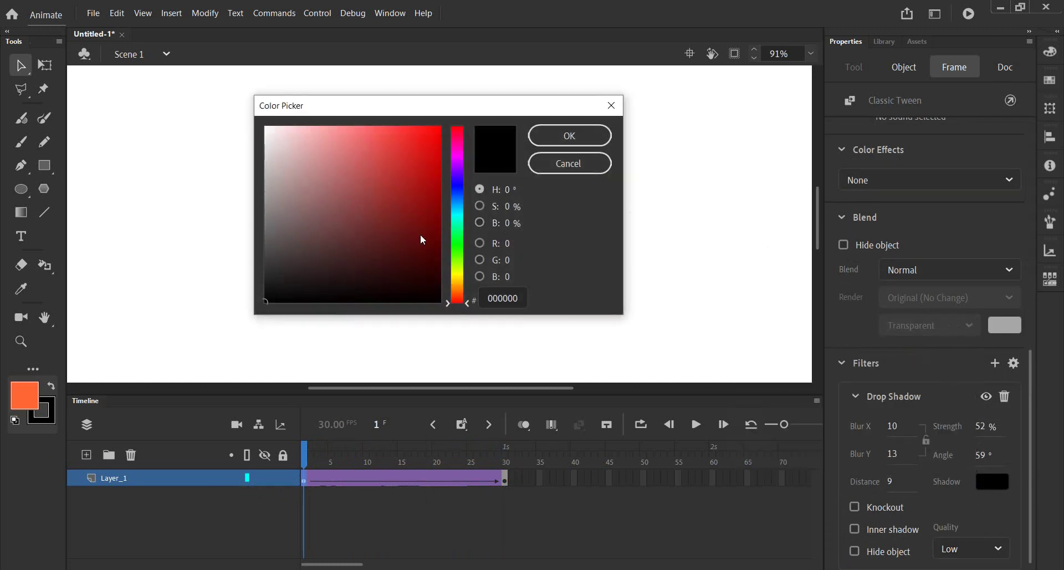
left_click(555, 164)
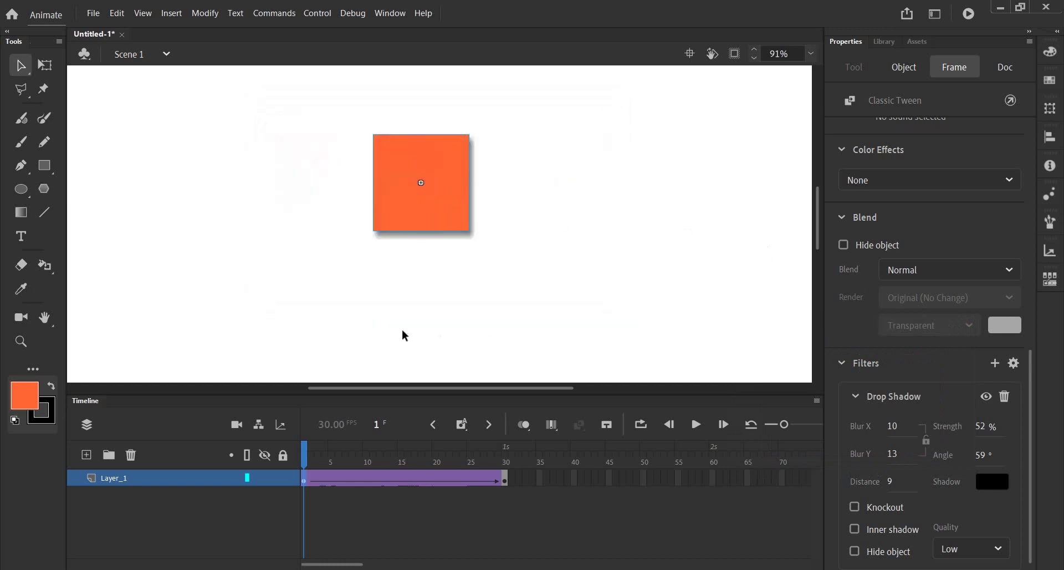
Select the whole frame 1–30 tween span
left_click_drag(546, 480, 514, 480)
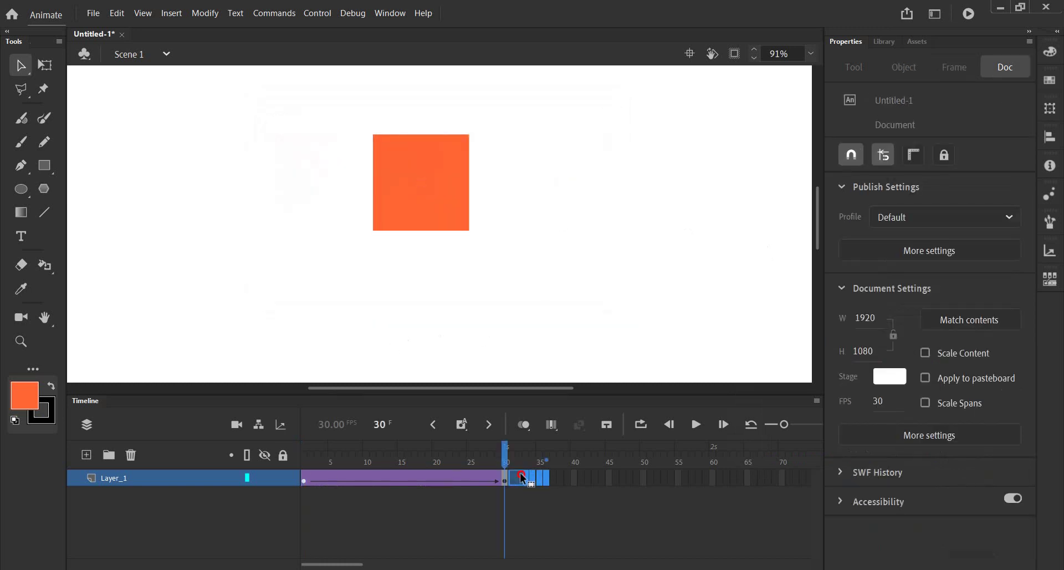
left_click(501, 478)
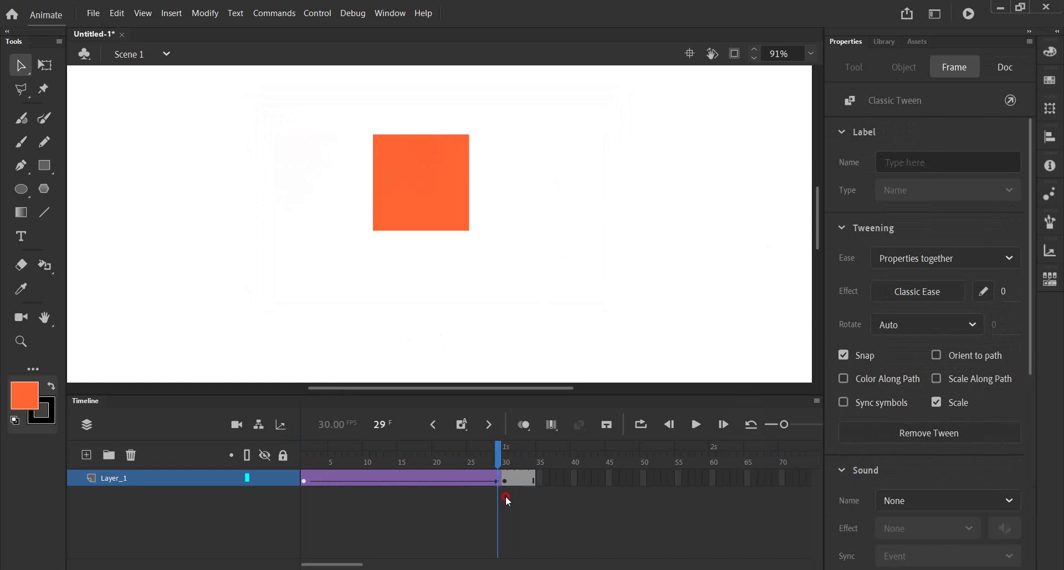
left_click(508, 500)
left_click_drag(497, 474, 304, 479)
Remove the classic tween from the frame span
right_click(320, 479)
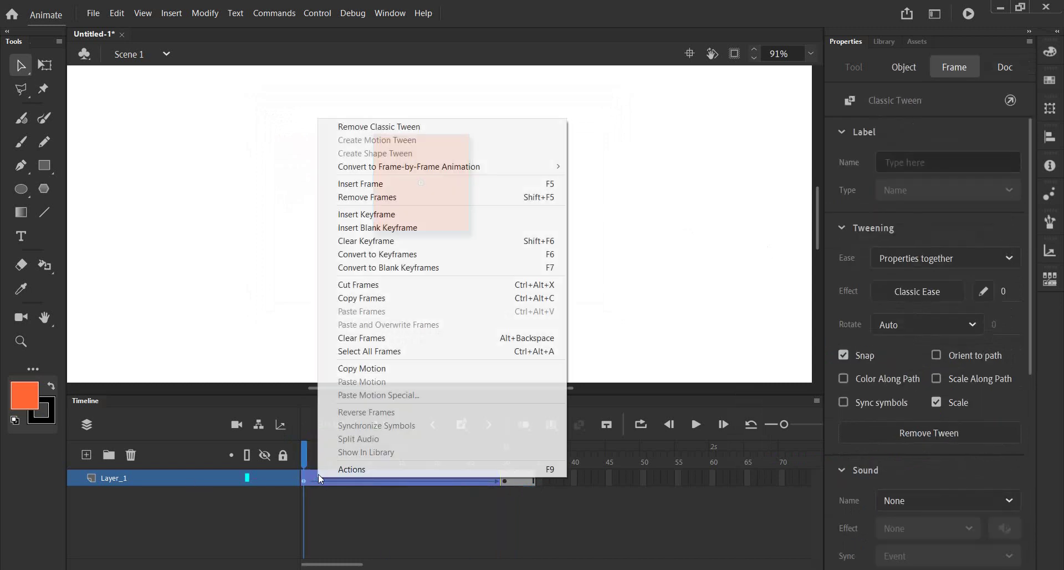
left_click(380, 197)
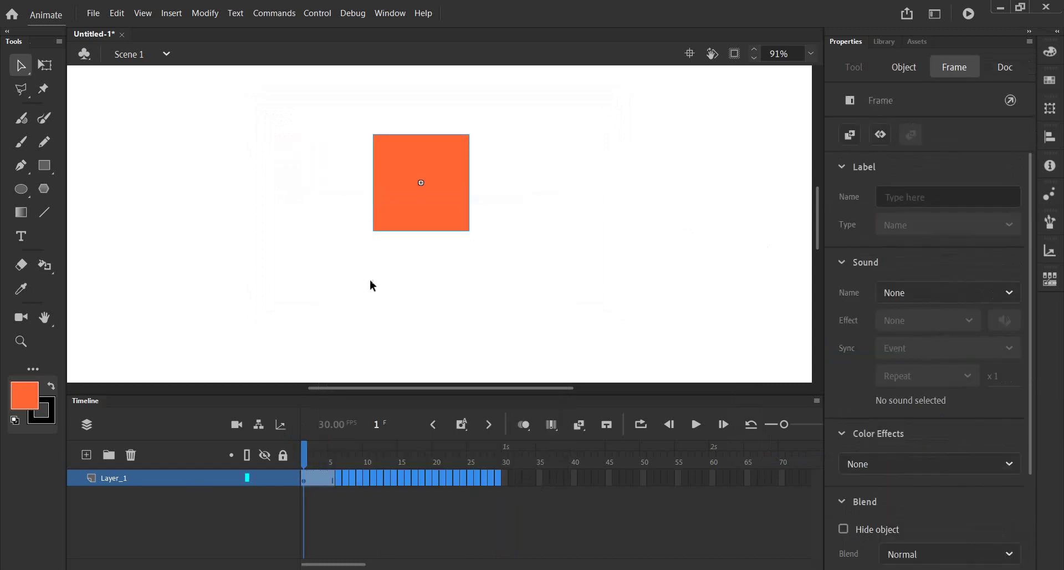
left_click_drag(345, 444, 284, 445)
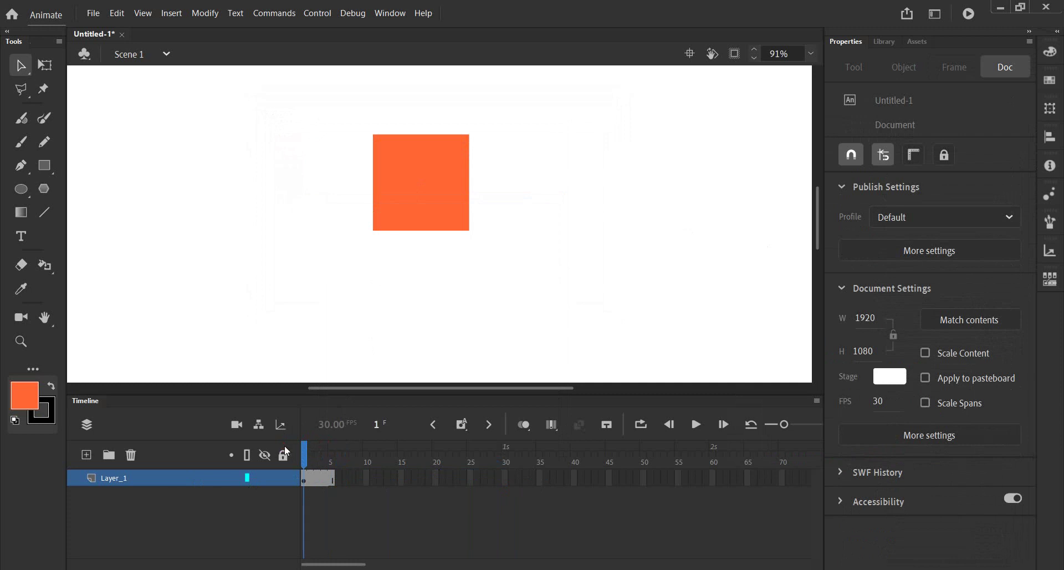
Add a Blur filter to the orange square on frame 1
left_click(430, 152)
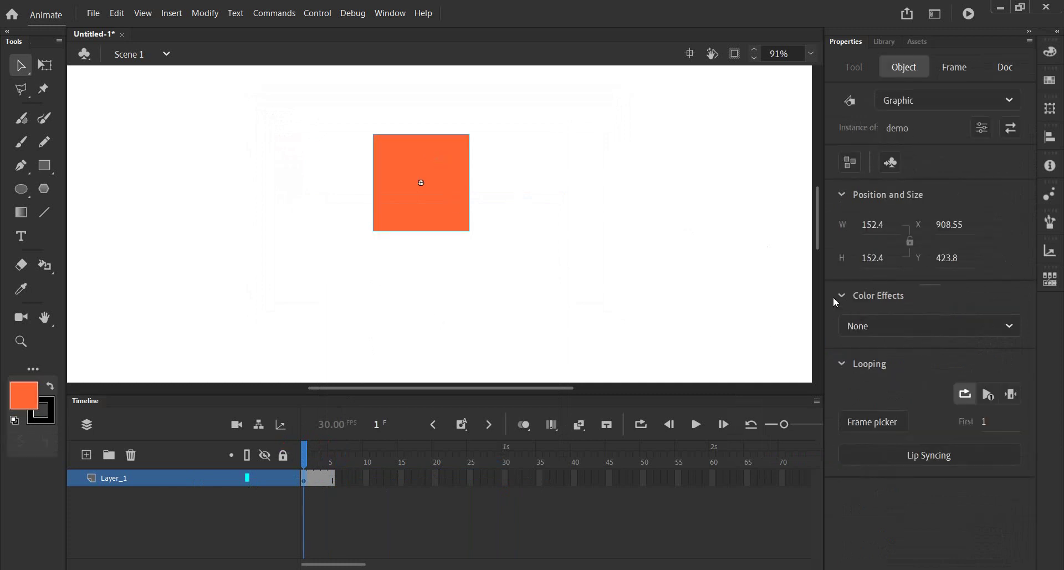
left_click(304, 480)
scroll(887, 477, "down", 3)
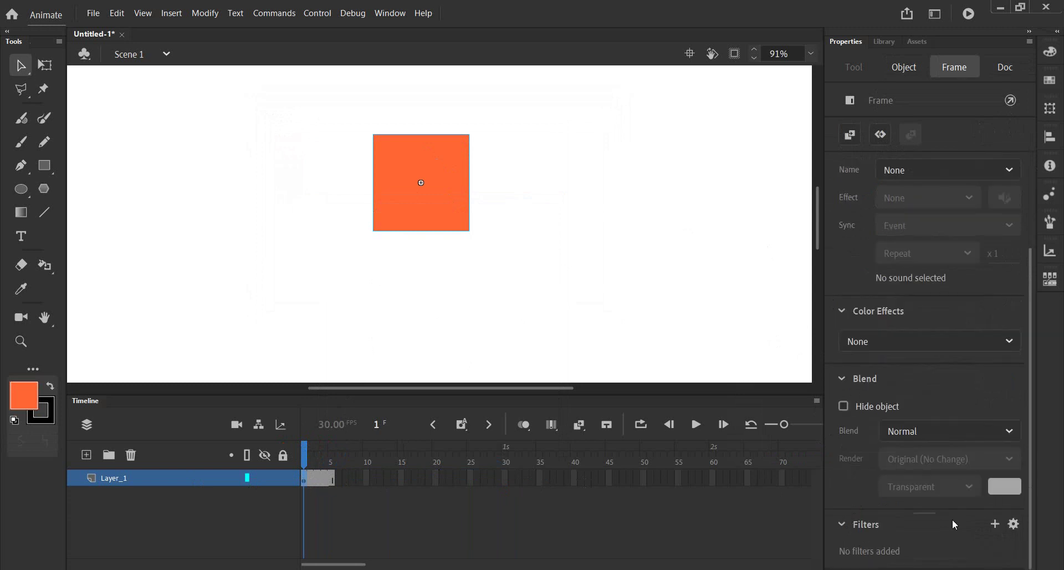
left_click(994, 524)
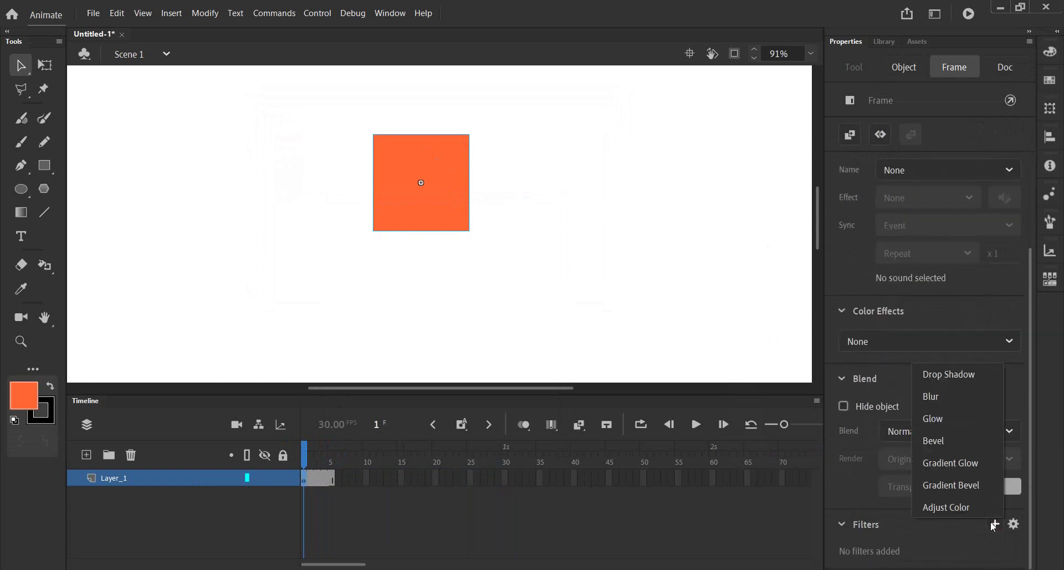
left_click(947, 395)
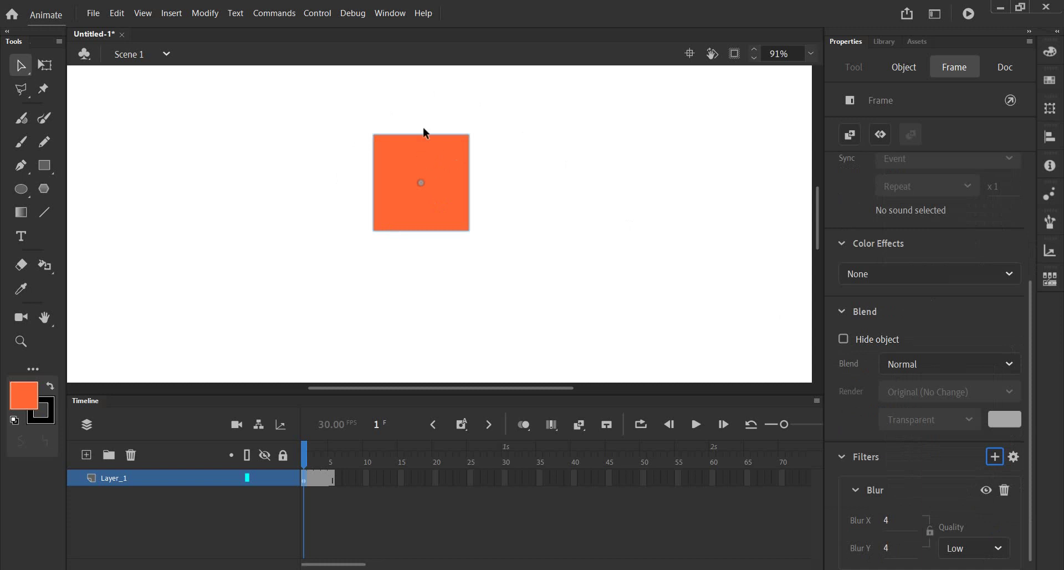
Set the Blur to High quality with Blur X 17 and Blur Y lowered to 29
scroll(836, 490, "down", 1)
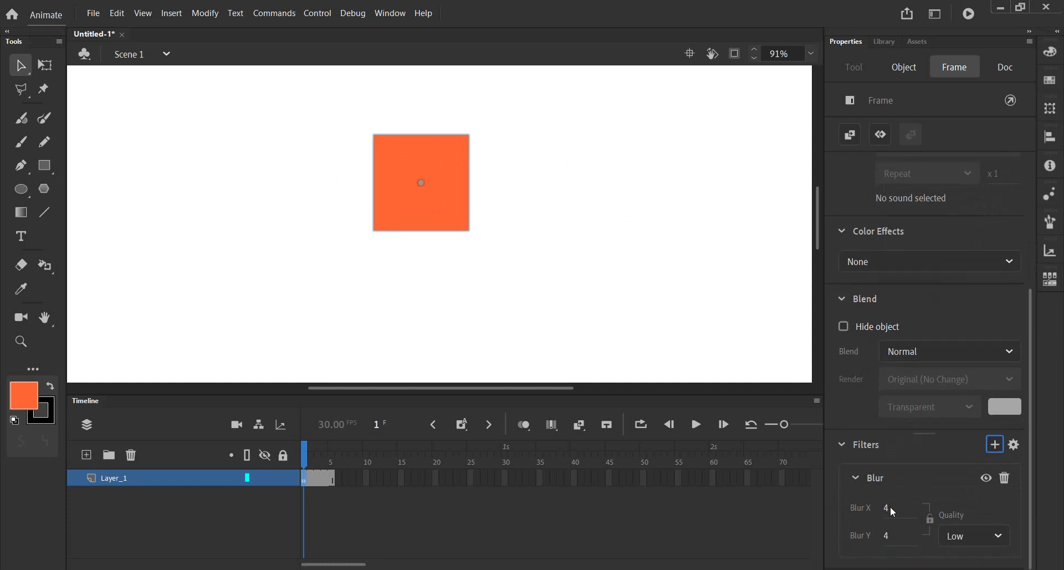
mouse_move(891, 507)
left_mouse_down()
mouse_move(920, 509)
mouse_move(916, 536)
left_mouse_up()
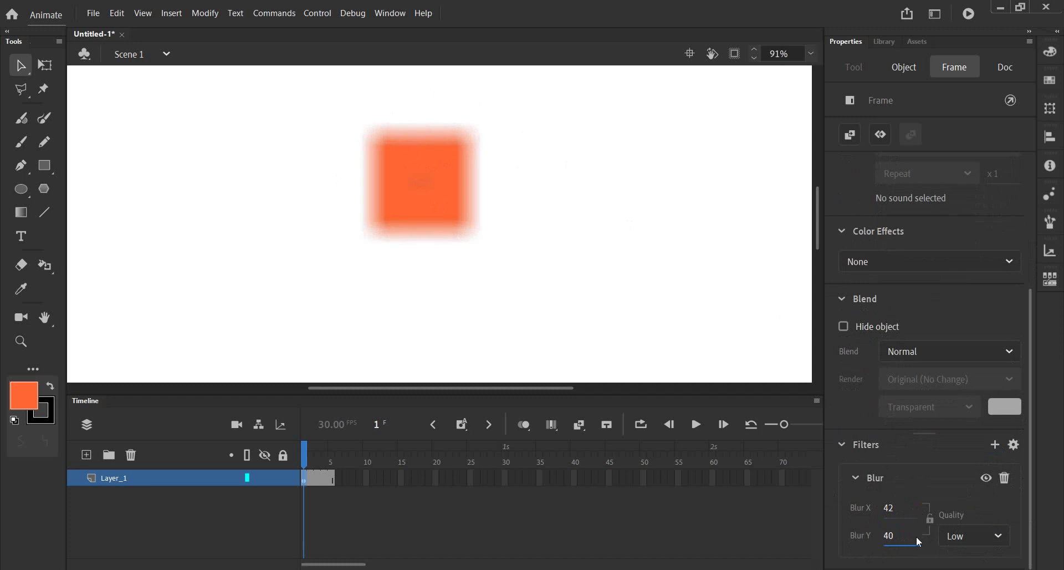
left_click(981, 537)
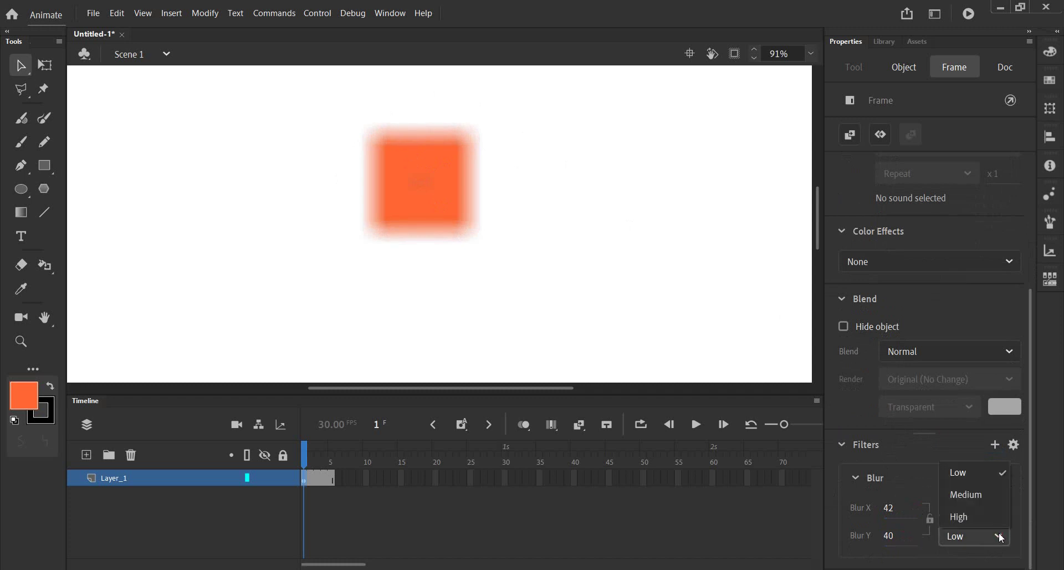
left_click(974, 495)
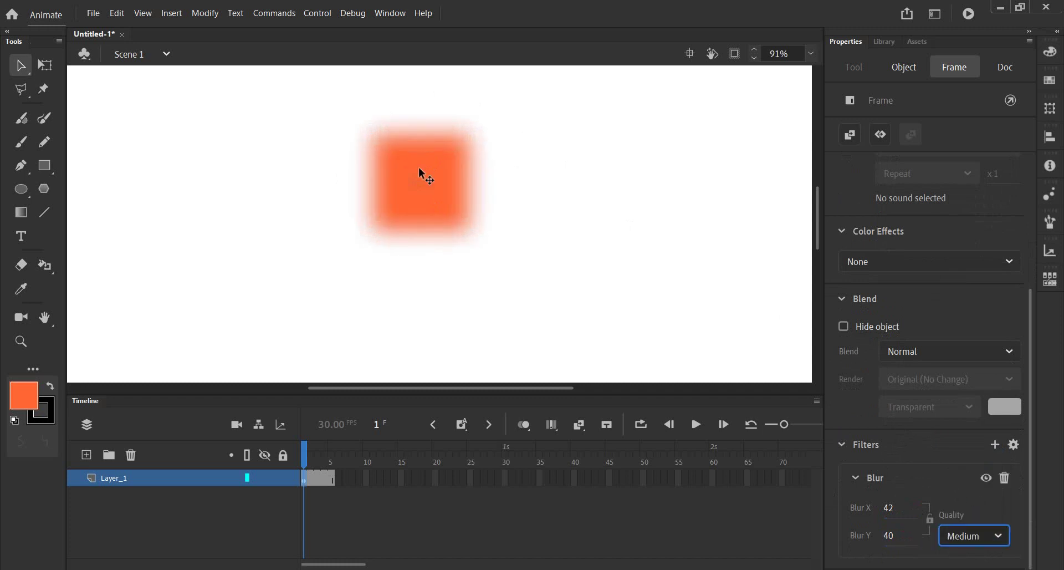
left_click(992, 545)
left_click(943, 514)
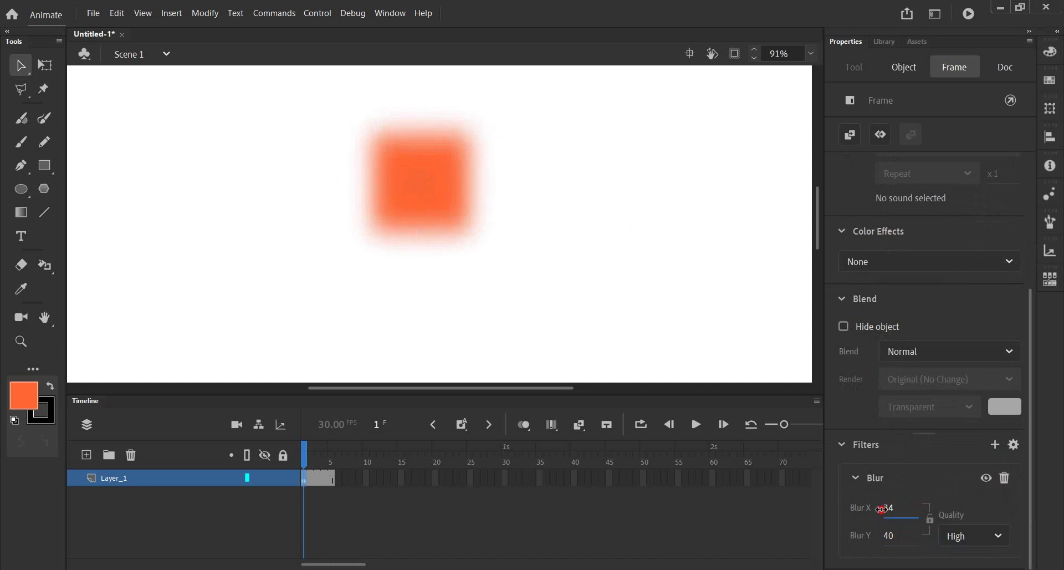
left_click_drag(889, 508, 864, 508)
left_click_drag(889, 545, 881, 542)
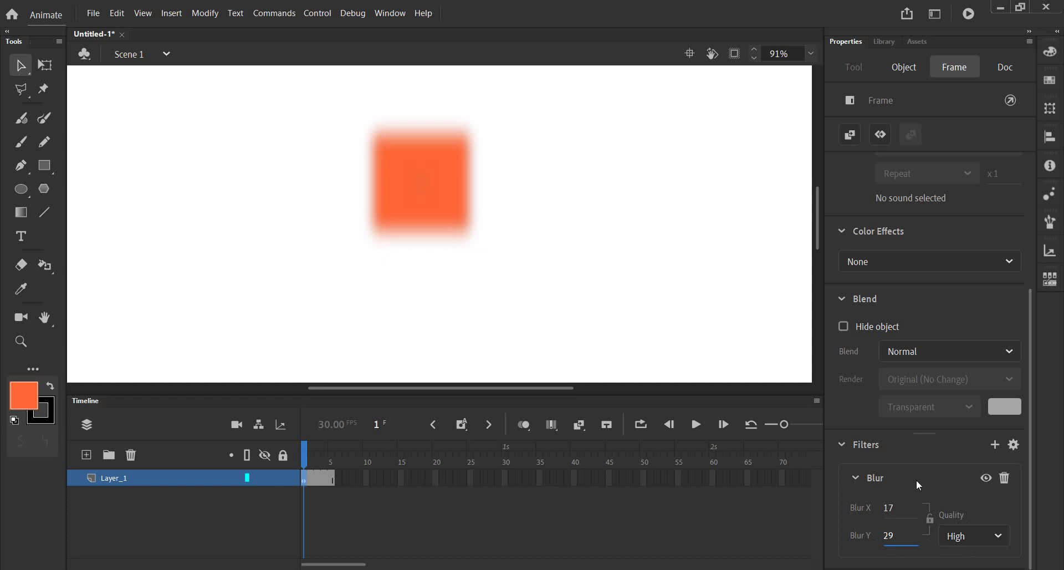
Delete the Blur filter from the orange square and add a Glow filter
left_click(1004, 478)
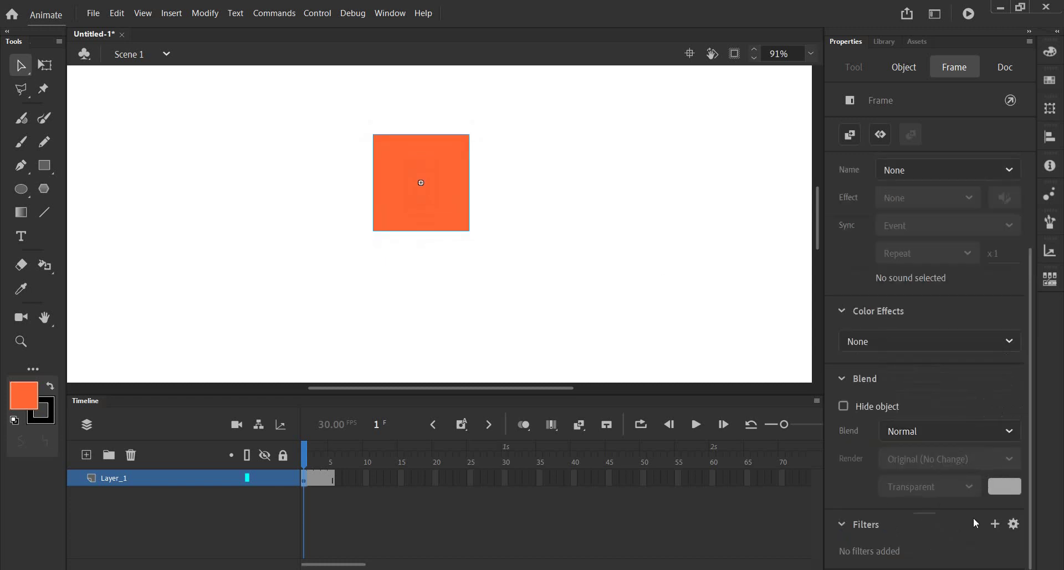
left_click(996, 525)
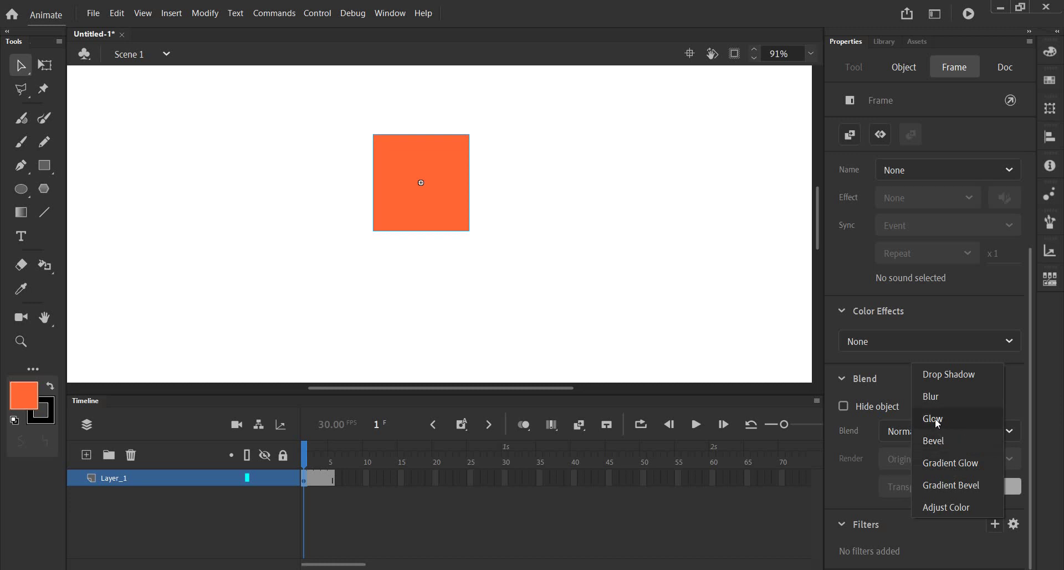
left_click(937, 420)
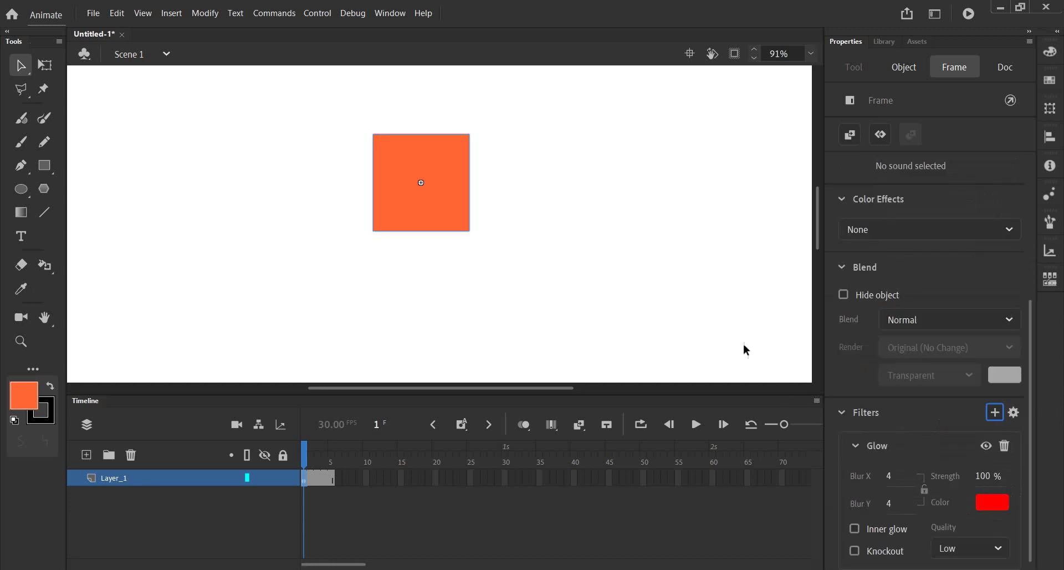
Set the stage colour to black (#000000), then reselect the square to show its filters
left_click(998, 69)
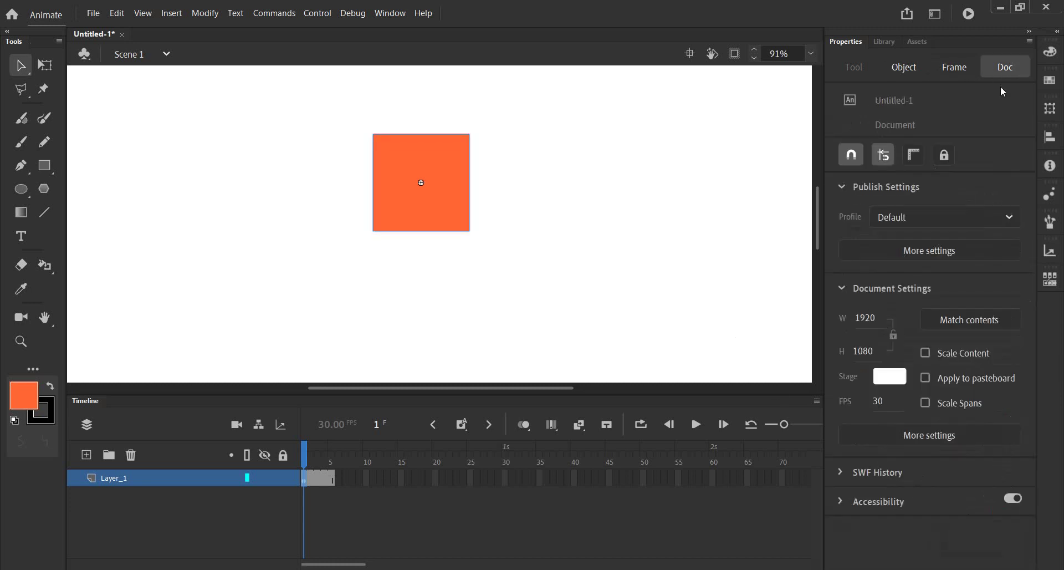
left_click(884, 373)
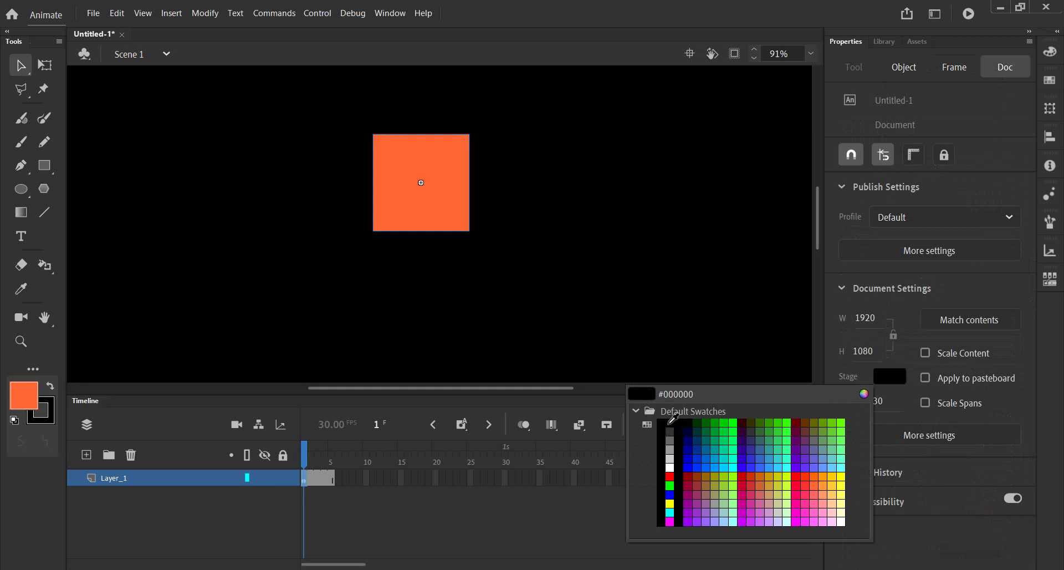
left_click(670, 422)
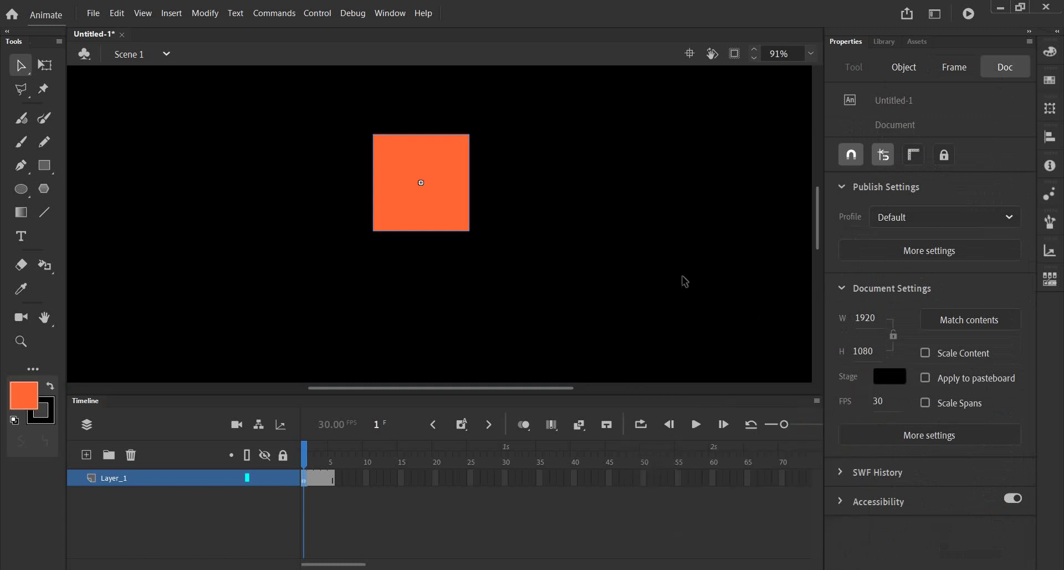
left_click(458, 201)
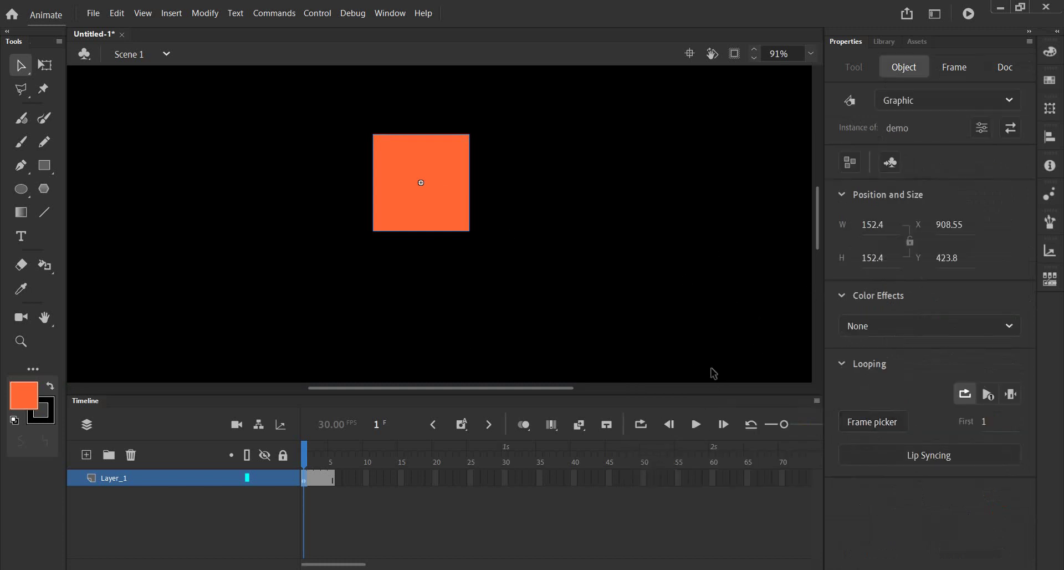
left_click(954, 68)
scroll(851, 398, "down", 2)
Set the Glow filter colour to yellow (#FFFF00)
scroll(867, 422, "down", 2)
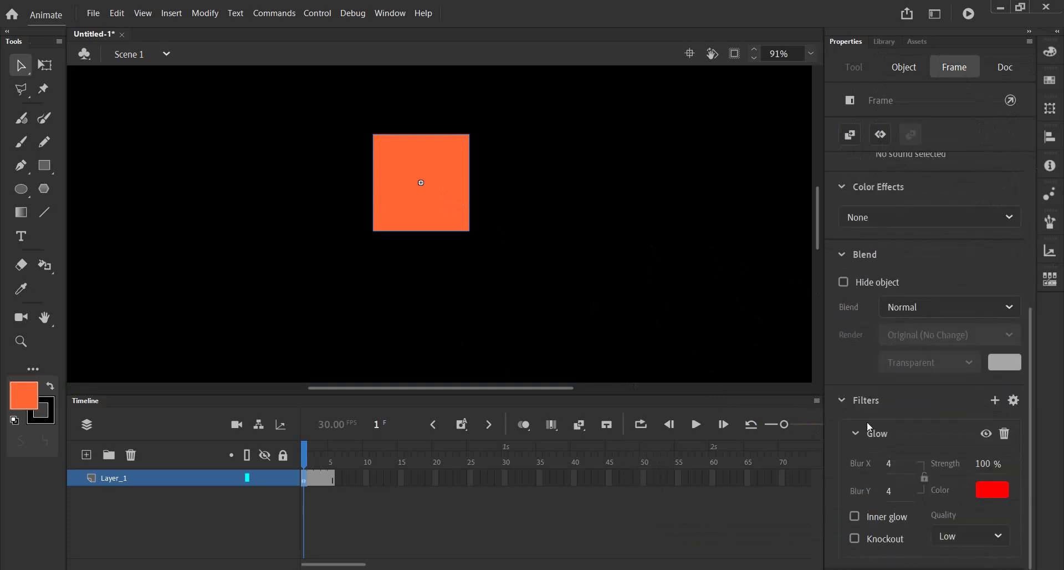
left_click(984, 484)
left_click(983, 485)
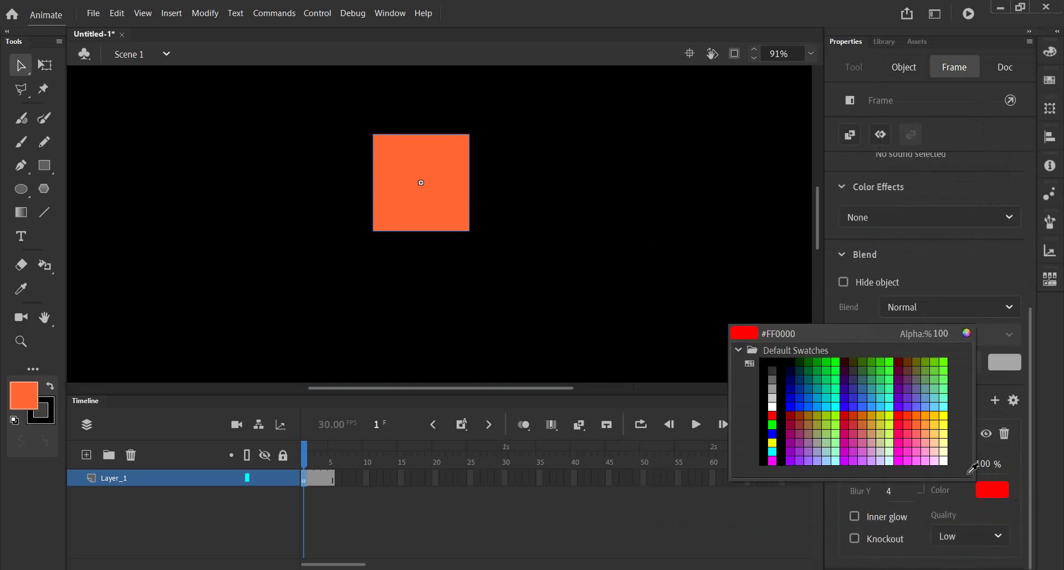
left_click(944, 413)
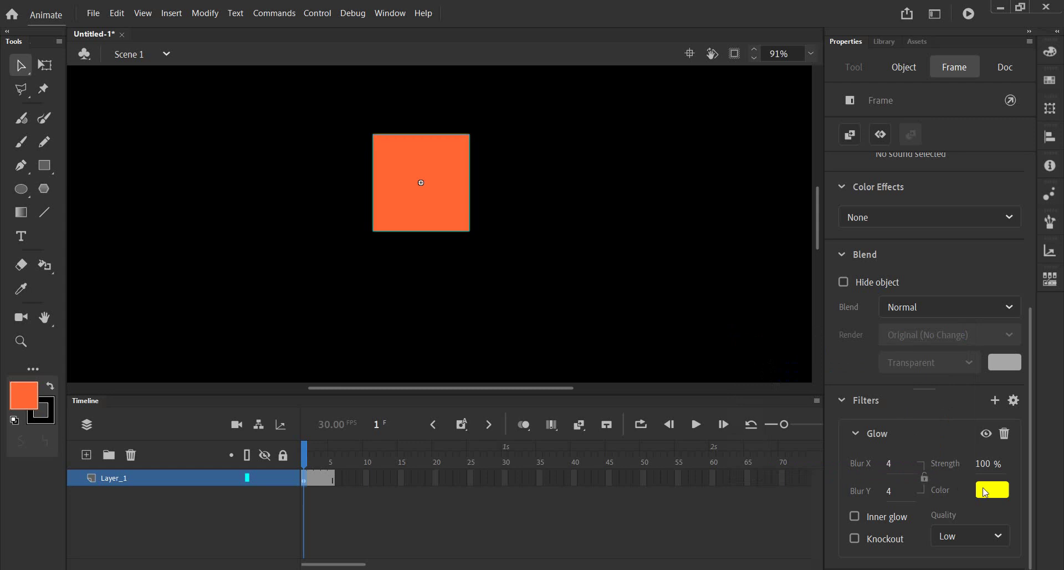
Inside the demo symbol, fill the square with #FFCC00 and return to Scene 1
double_click(442, 194)
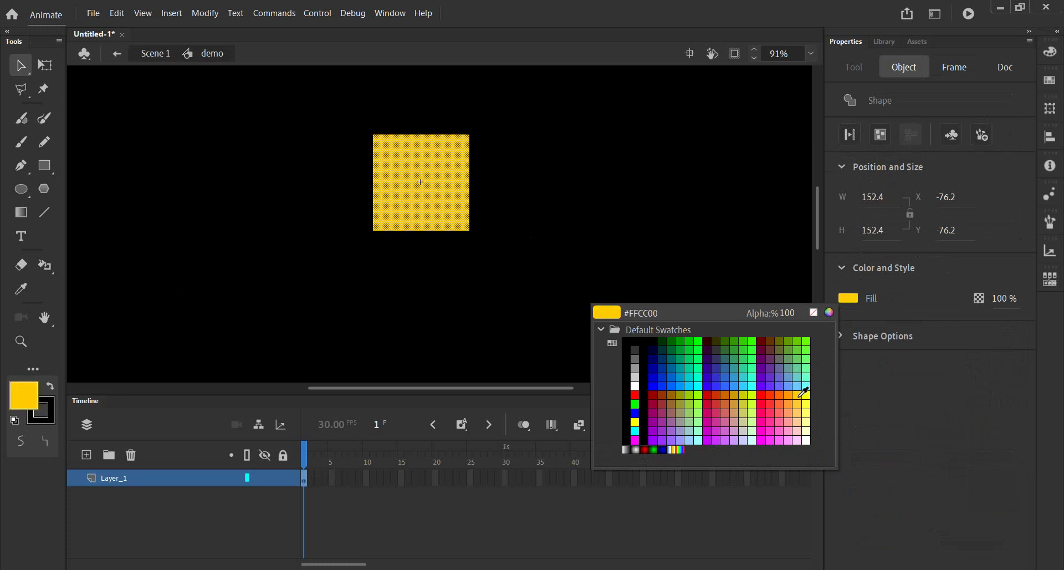
left_click(798, 394)
left_click(149, 54)
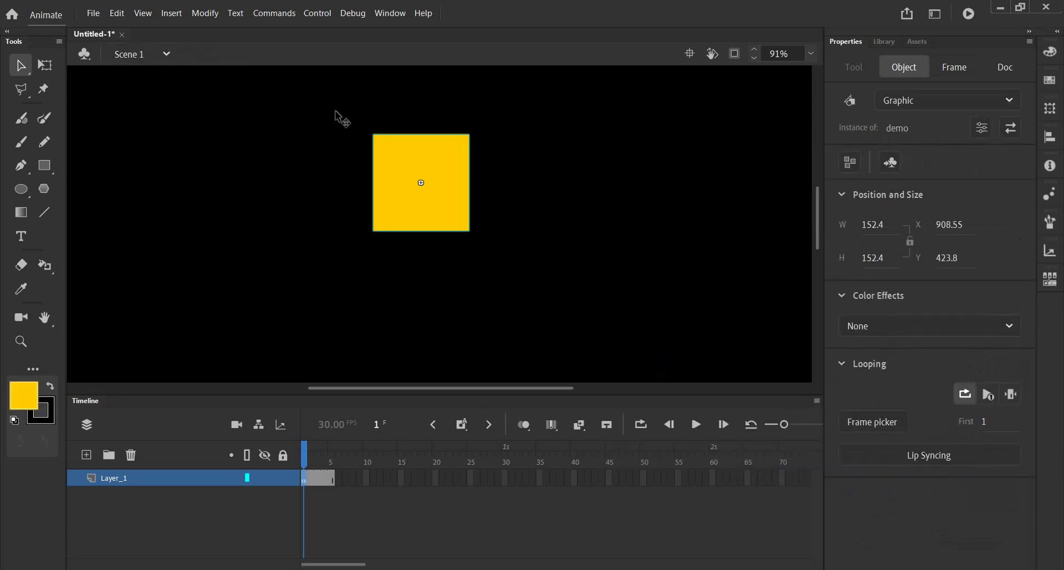
left_click(952, 67)
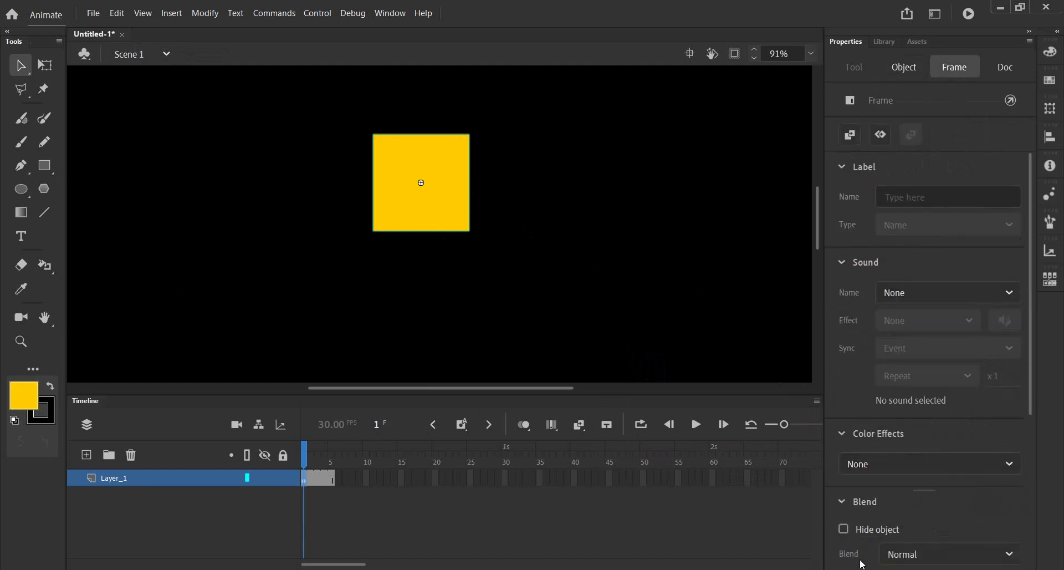
Try the Glow's Inner glow and Knockout options, then turn both back off
scroll(871, 544, "down", 5)
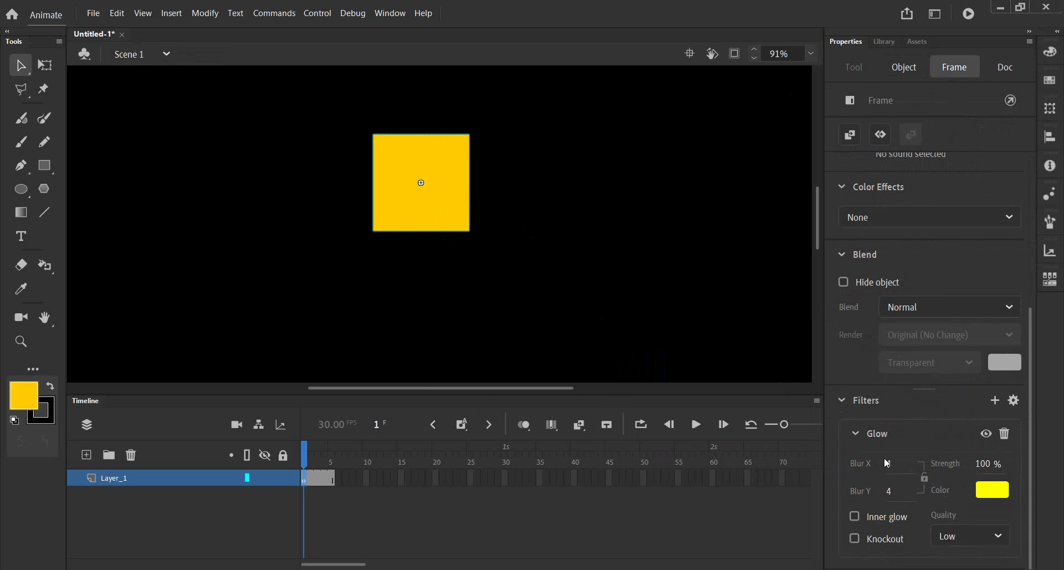
left_click(856, 517)
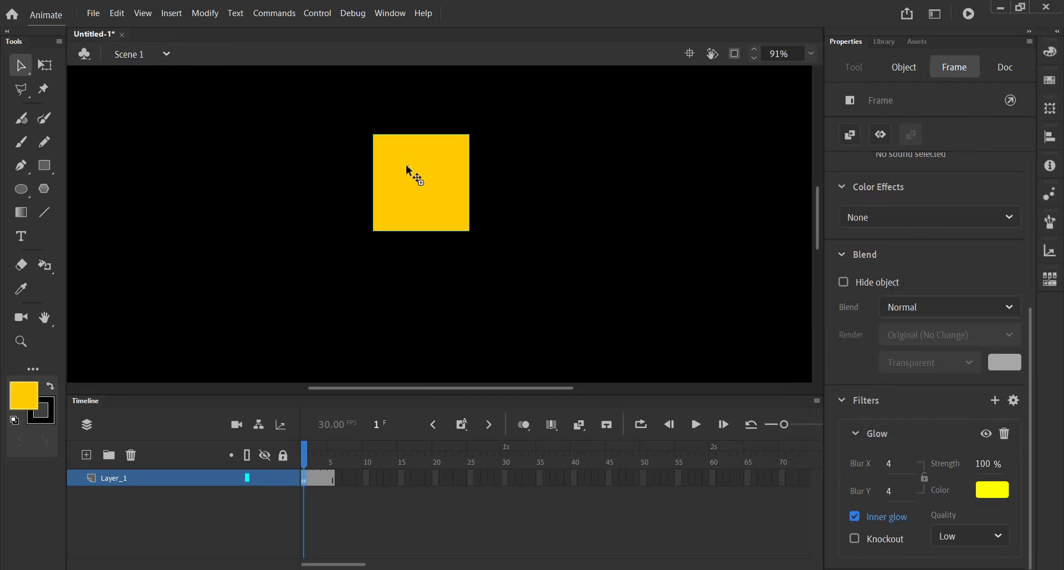
left_click(855, 520)
left_click(857, 515)
left_click(857, 541)
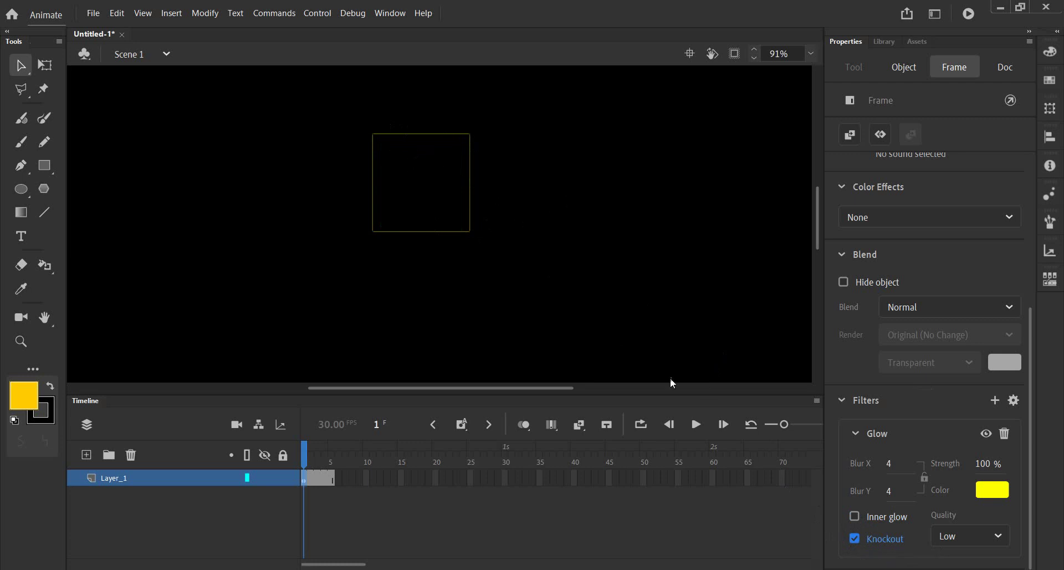
left_click(855, 539)
Set the Glow to Blur X 68, Blur Y 121 and High quality
left_click_drag(891, 464, 939, 460)
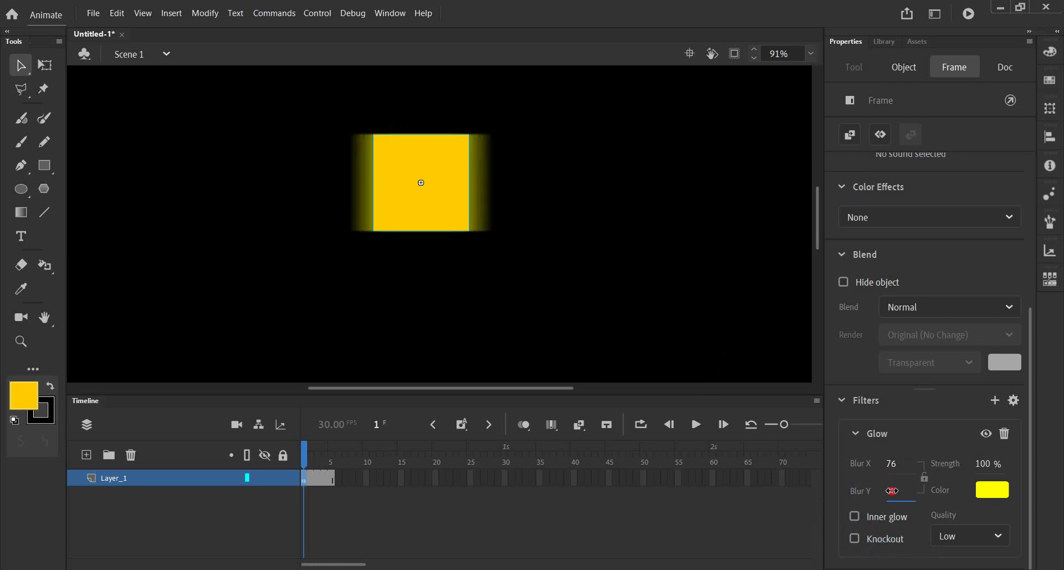
left_click_drag(897, 493, 941, 494)
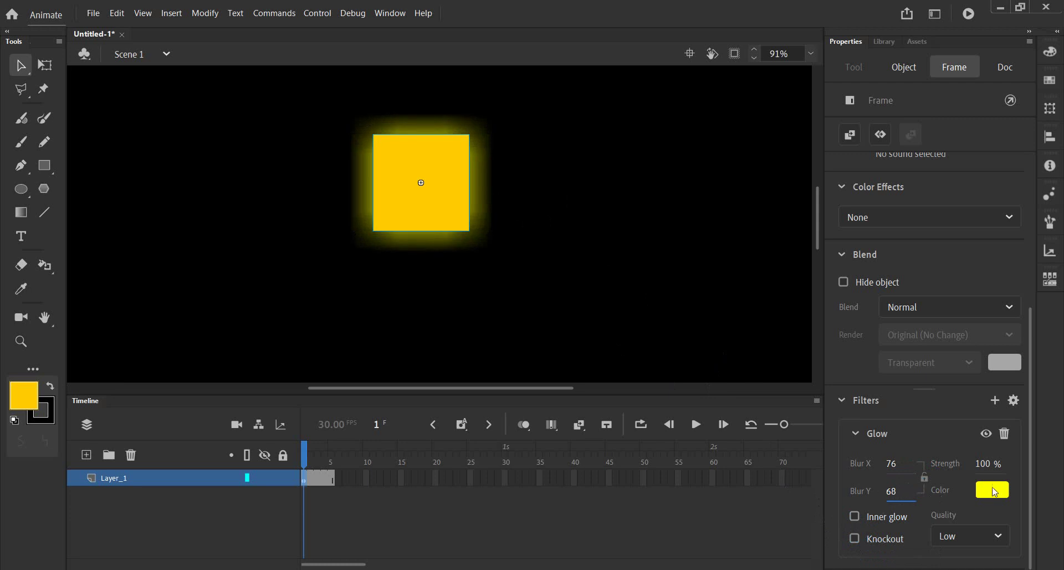
left_click(970, 536)
left_click(955, 516)
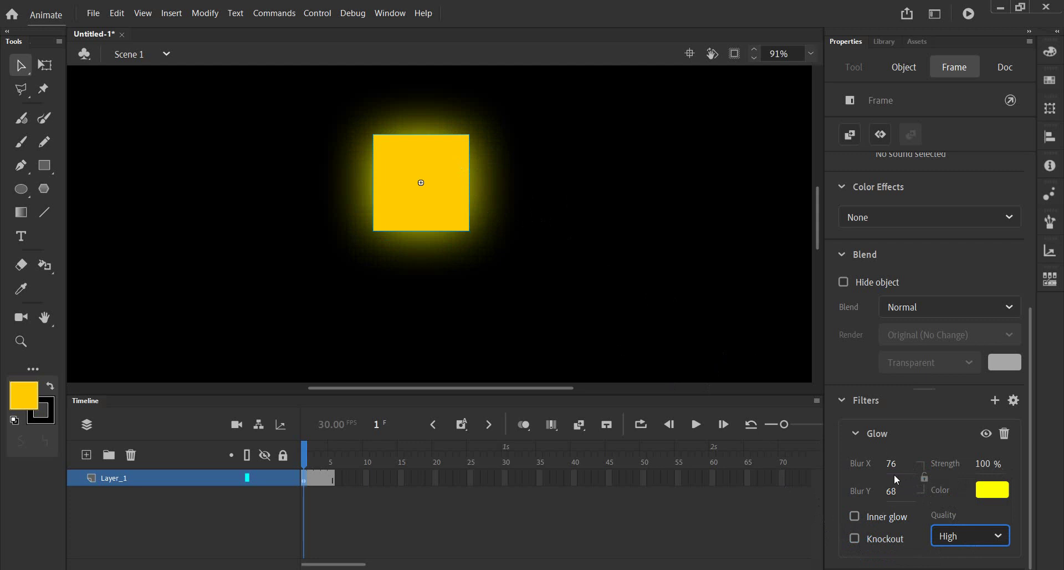
left_click_drag(893, 486, 934, 487)
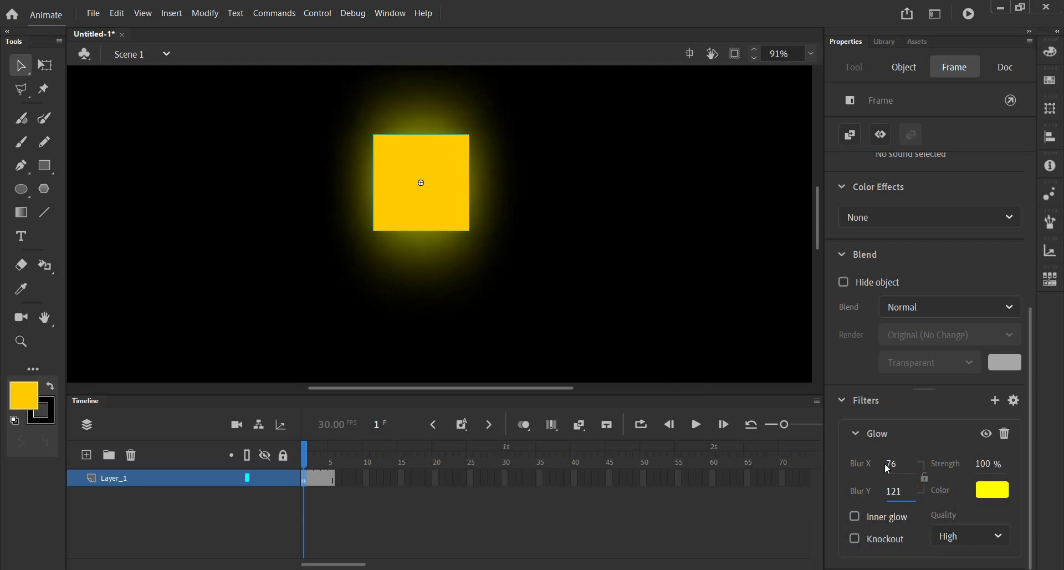
mouse_move(891, 461)
left_mouse_down()
mouse_move(929, 468)
mouse_move(882, 473)
left_mouse_up()
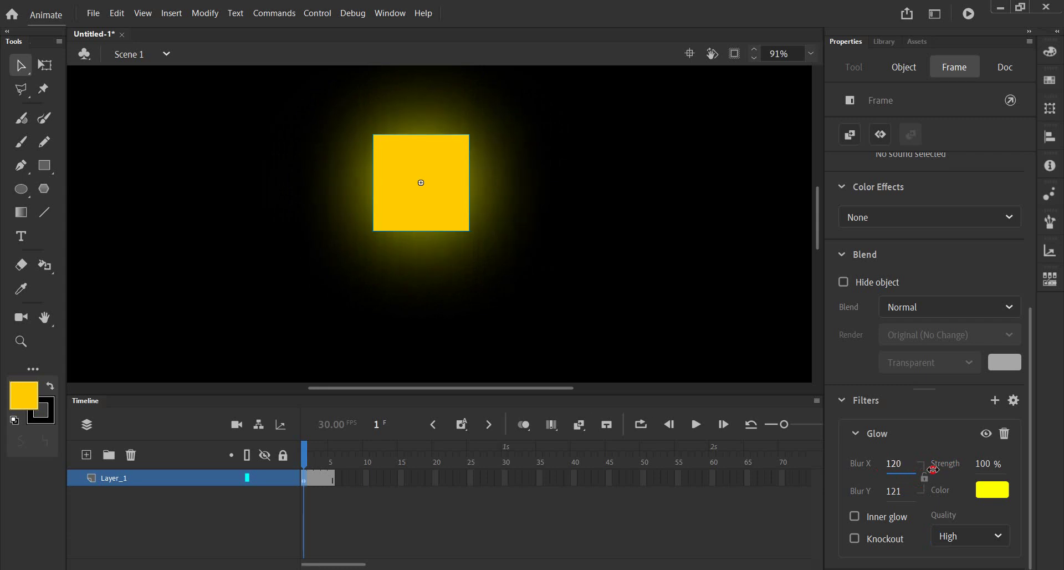
mouse_move(882, 473)
left_mouse_down()
mouse_move(975, 479)
mouse_move(918, 490)
left_mouse_up()
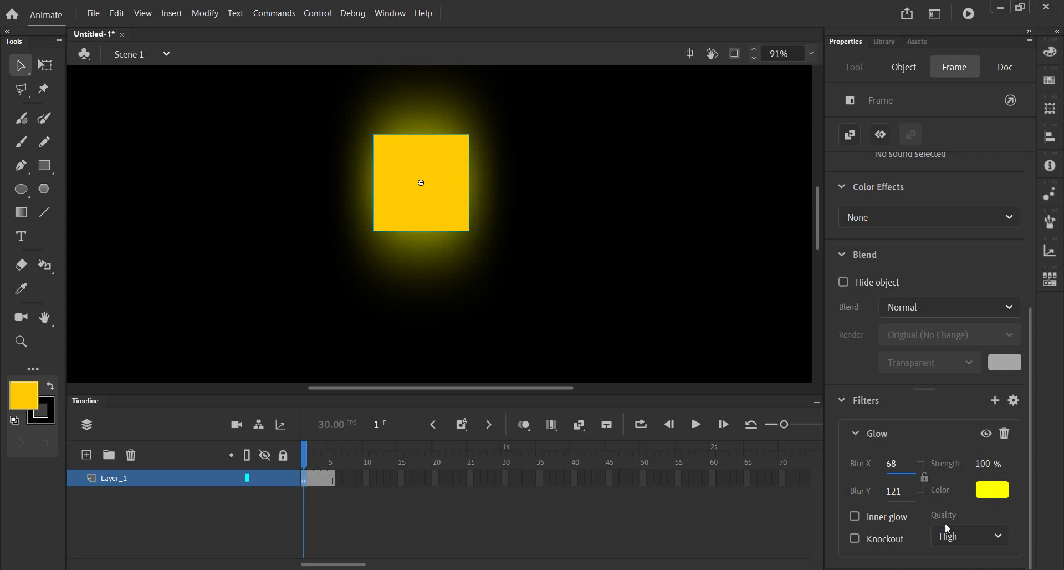
Replace the square's Glow filter with a Bevel filter
left_click(1005, 434)
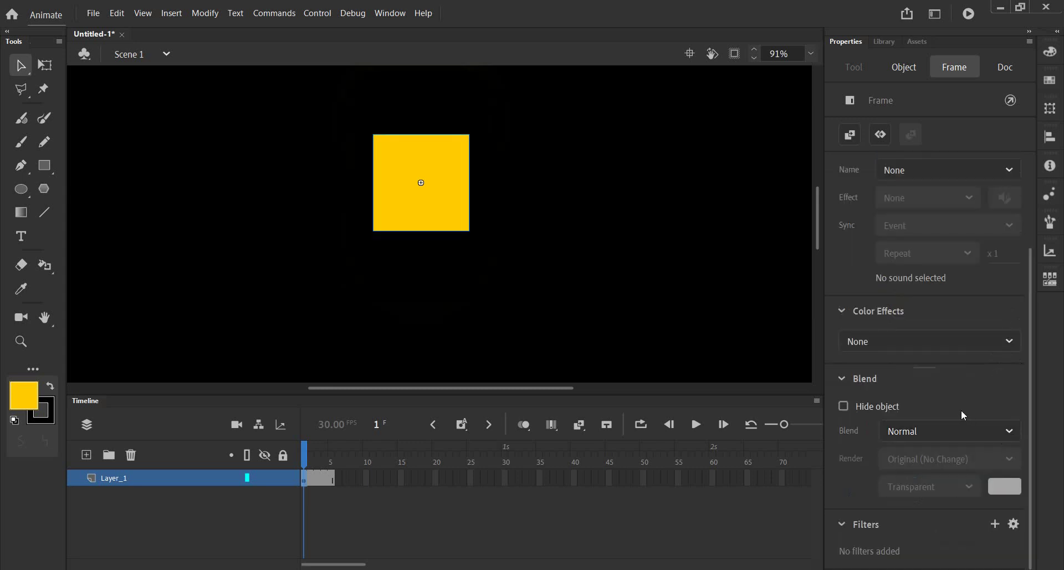
left_click(992, 525)
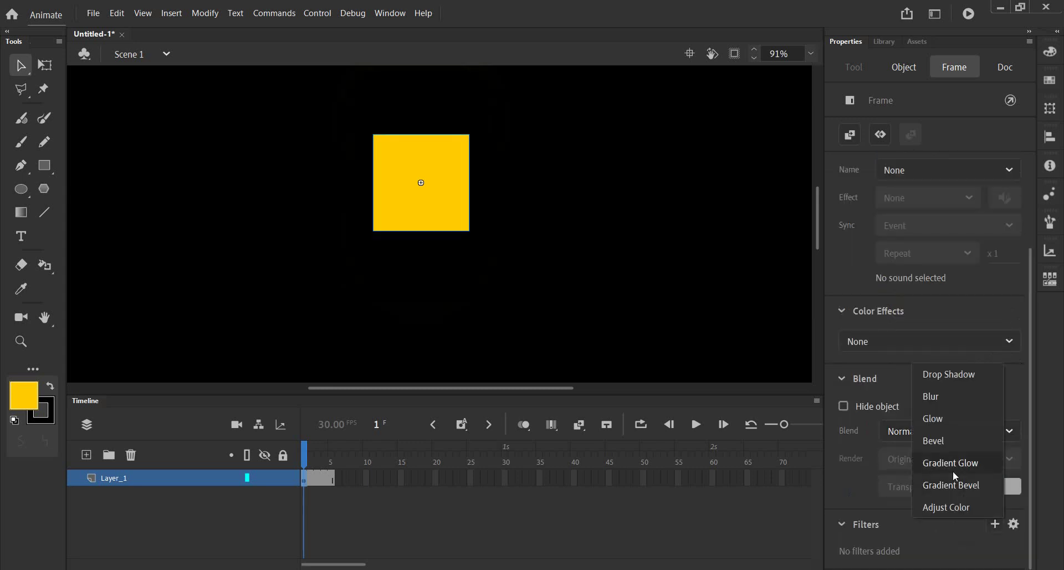
left_click(944, 442)
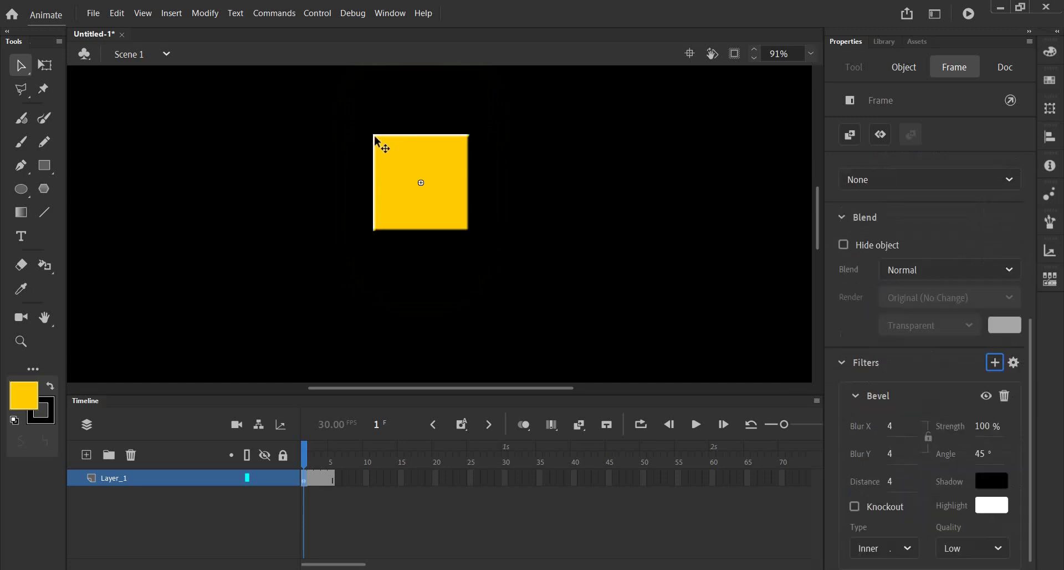
Adjust the Bevel's blur and angle (60°), then delete the Bevel filter
scroll(366, 129, "up", 3)
scroll(365, 129, "up", 2)
scroll(419, 168, "up", 1)
scroll(421, 169, "down", 1)
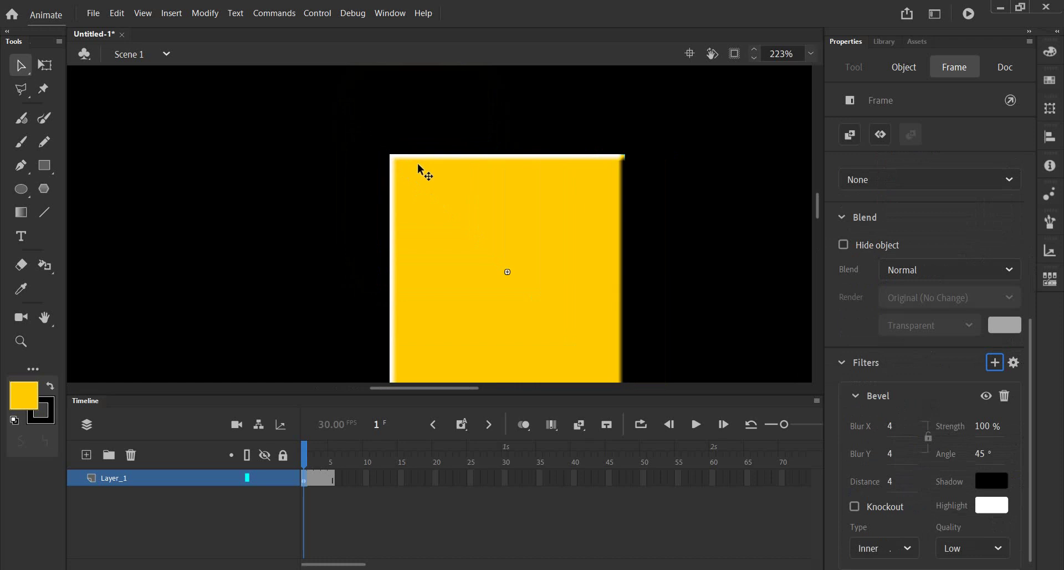
scroll(424, 172, "down", 1)
mouse_move(891, 425)
left_mouse_down()
mouse_move(915, 426)
mouse_move(918, 471)
mouse_move(895, 480)
left_mouse_up()
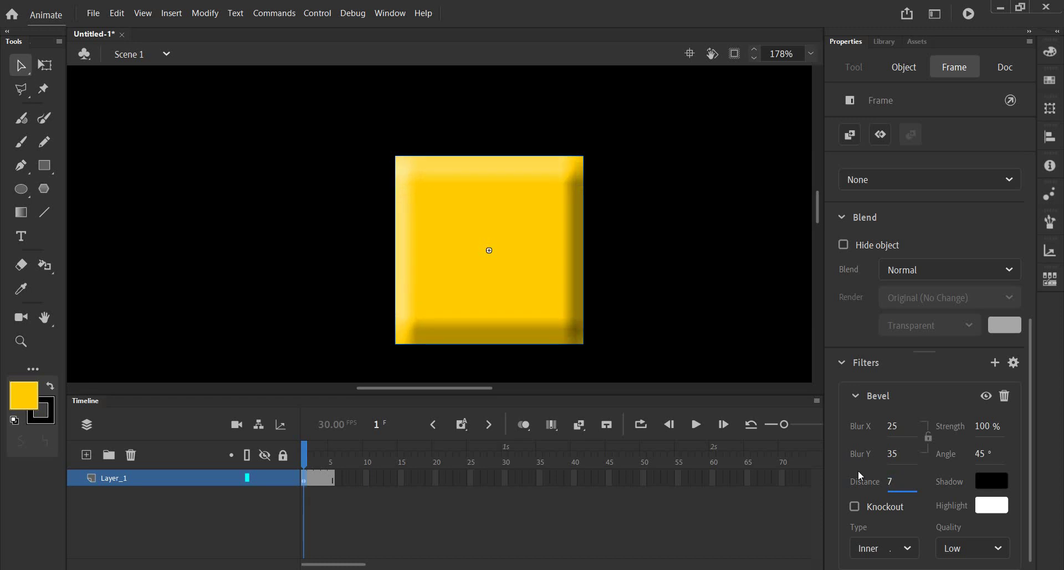
left_click_drag(980, 456, 1006, 426)
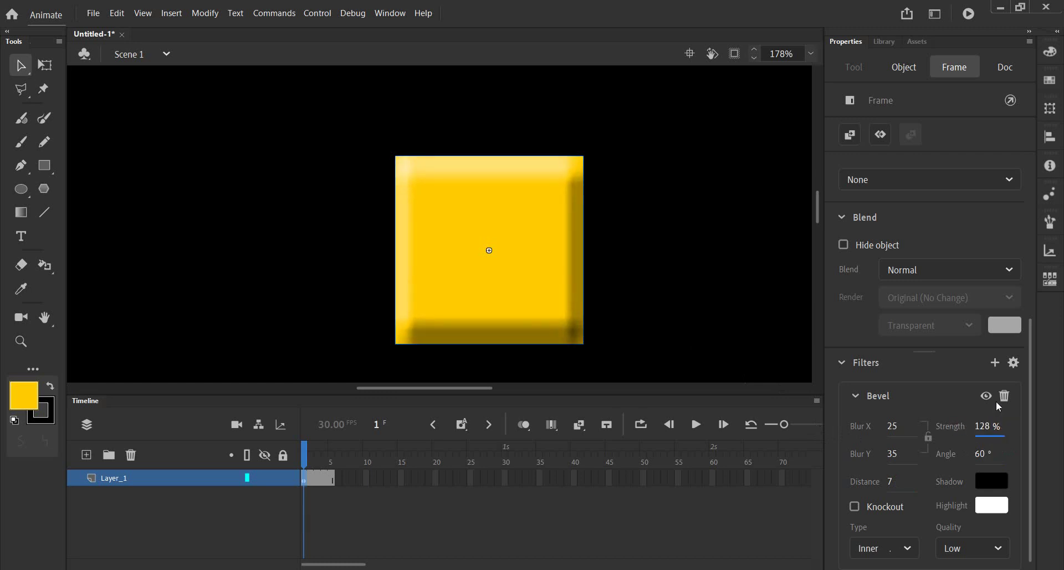
left_click(1005, 395)
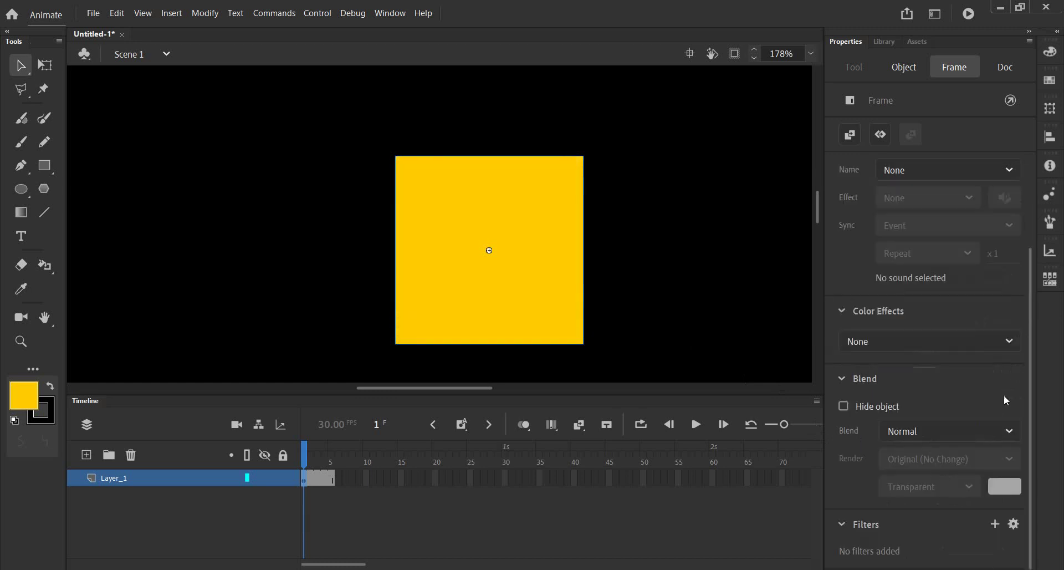
Briefly add a Gradient Glow filter, remove it, and reopen the filter list
left_click(994, 523)
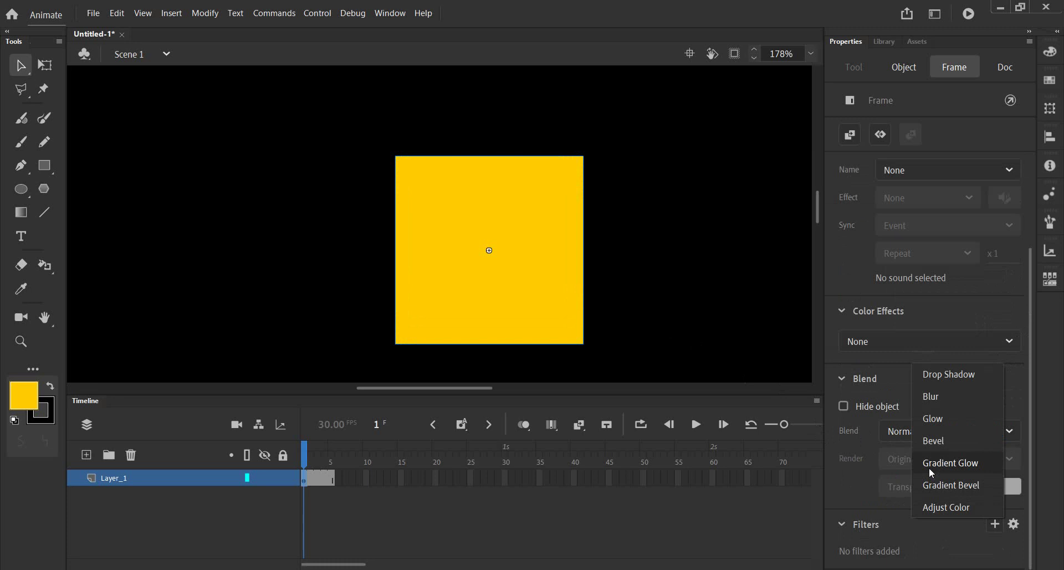
left_click(931, 472)
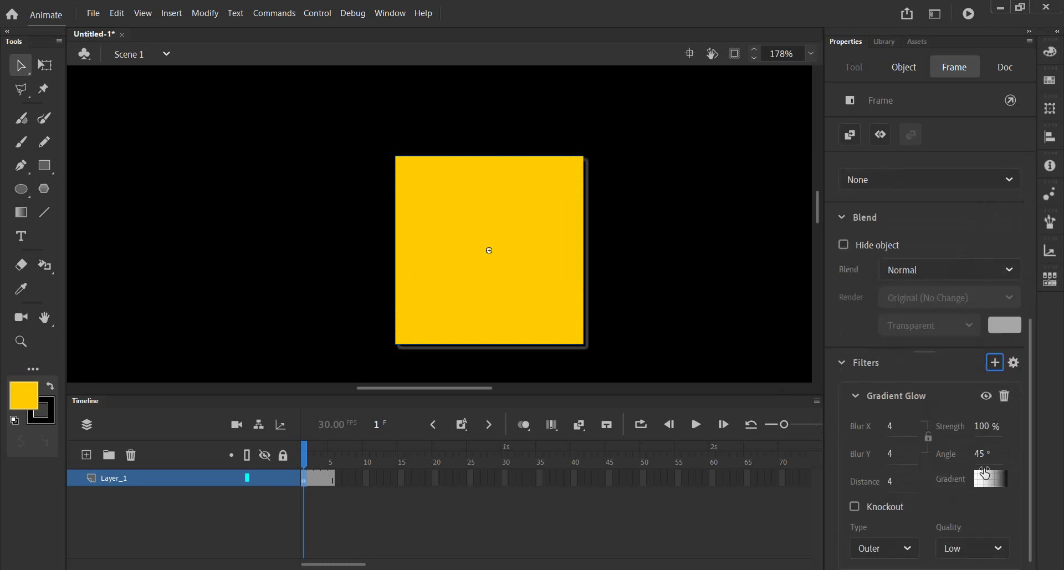
left_click(1006, 395)
left_click(995, 524)
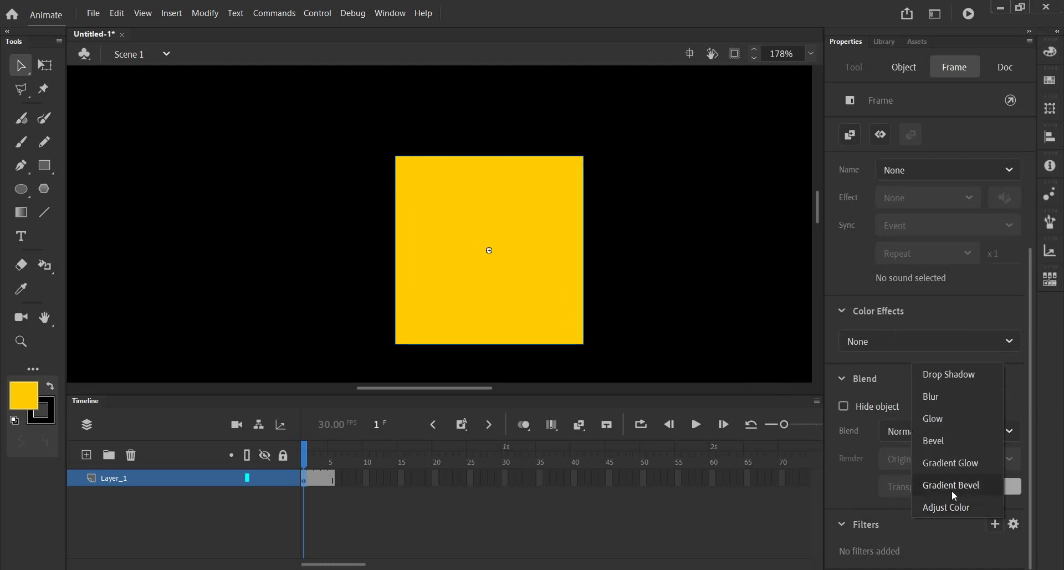
Try an Adjust Color filter (Brightness 33, Contrast 5, Hue 4, saturation tweaks), then delete it
left_click(953, 506)
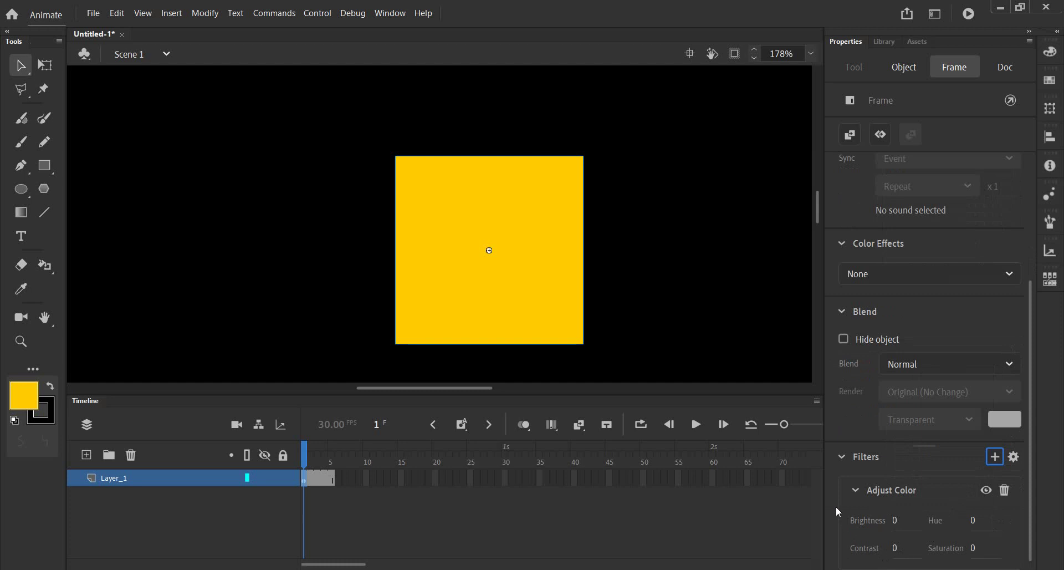
scroll(836, 505, "down", 2)
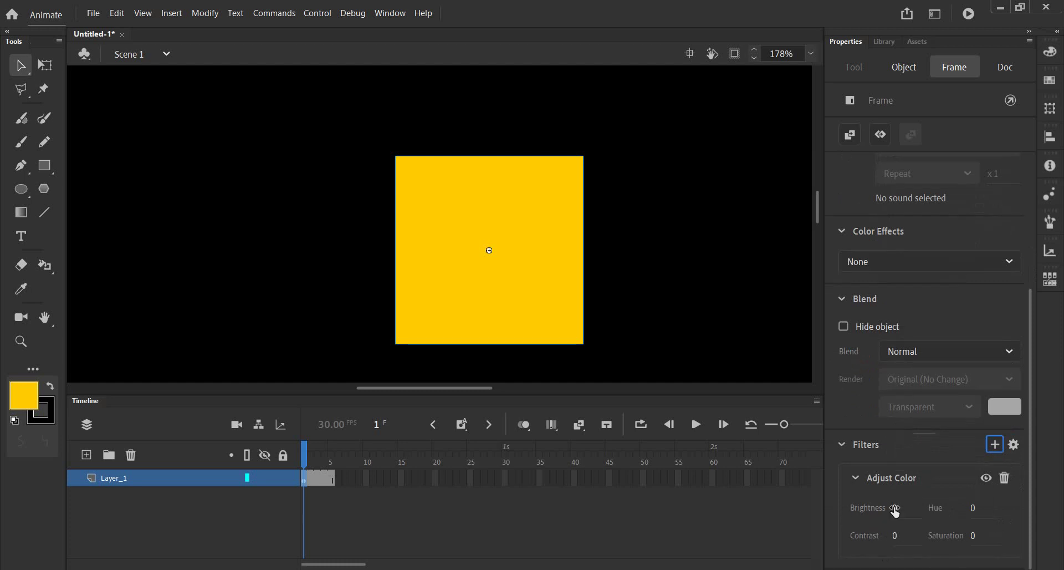
left_click_drag(895, 511, 1009, 515)
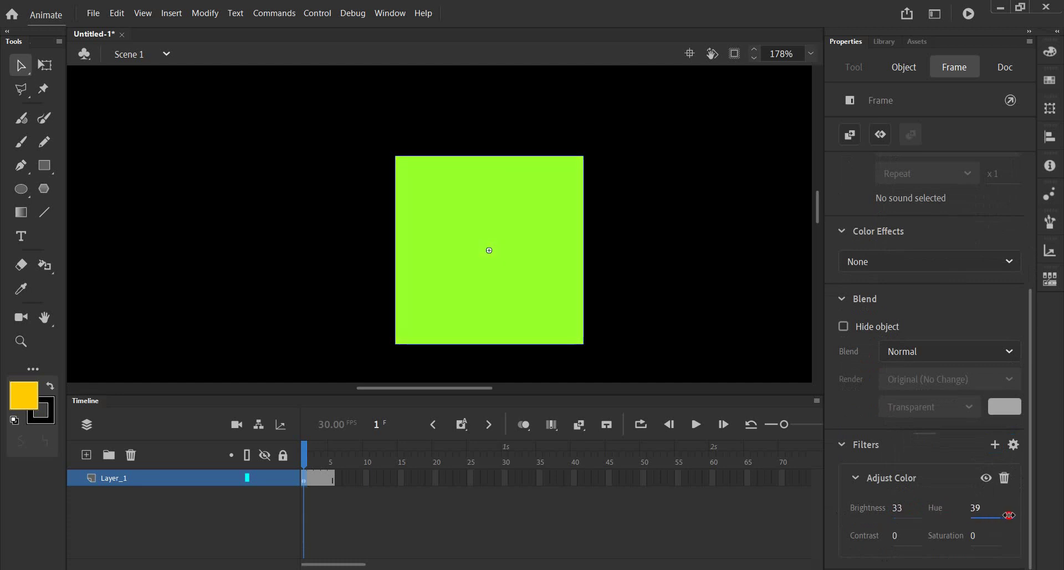
left_click_drag(1009, 515, 984, 515)
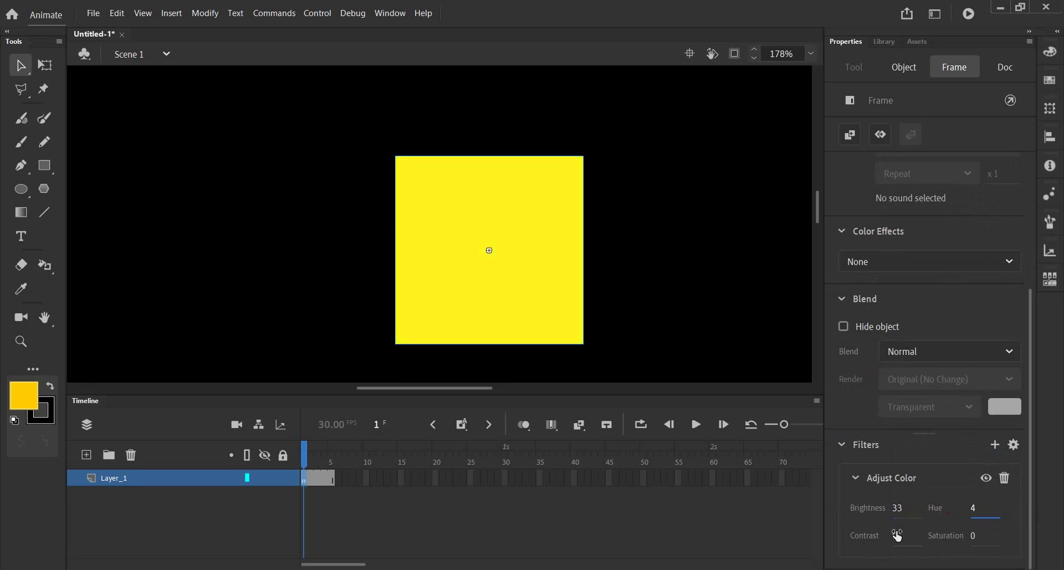
left_click_drag(897, 535, 901, 536)
left_click_drag(901, 537, 904, 536)
left_click_drag(905, 536, 908, 536)
mouse_move(974, 536)
left_mouse_down()
mouse_move(928, 536)
mouse_move(979, 537)
left_mouse_up()
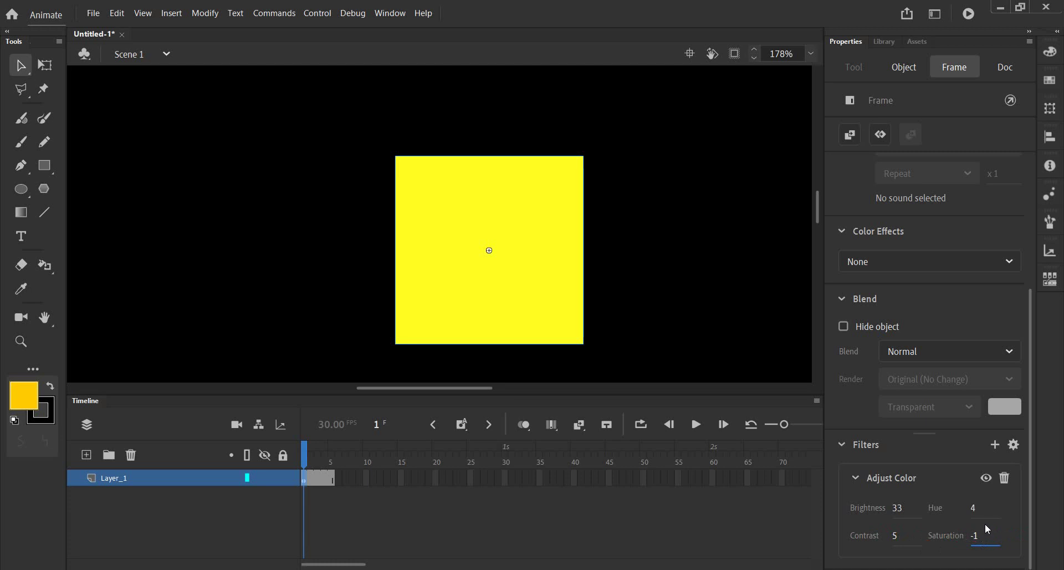
mouse_move(976, 537)
left_mouse_down()
mouse_move(1051, 538)
mouse_move(948, 539)
mouse_move(993, 538)
left_mouse_up()
left_click(1005, 478)
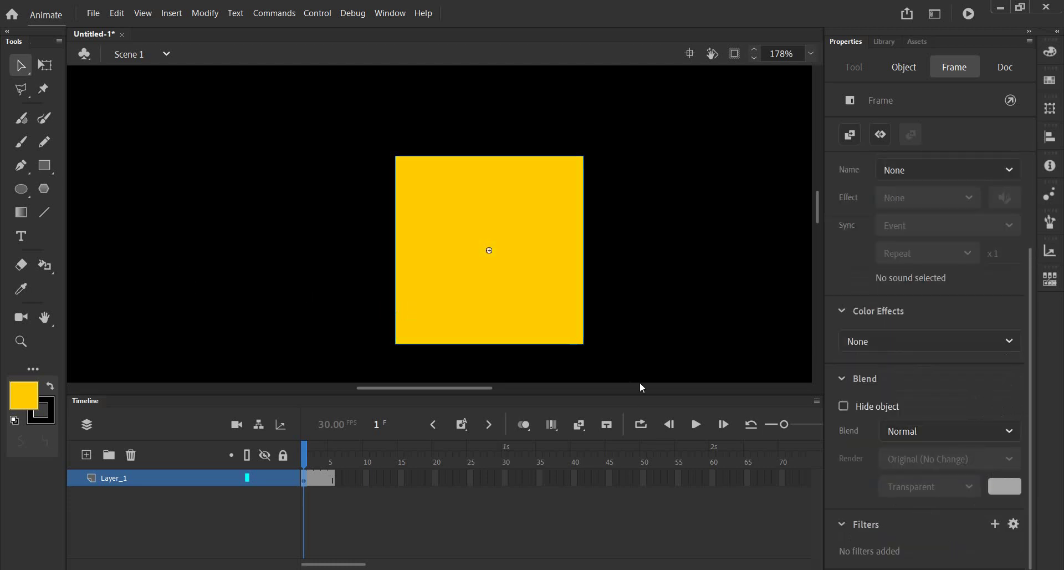
Set the stage colour back to white (#FFFFFF)
left_click(995, 524)
left_click(557, 257)
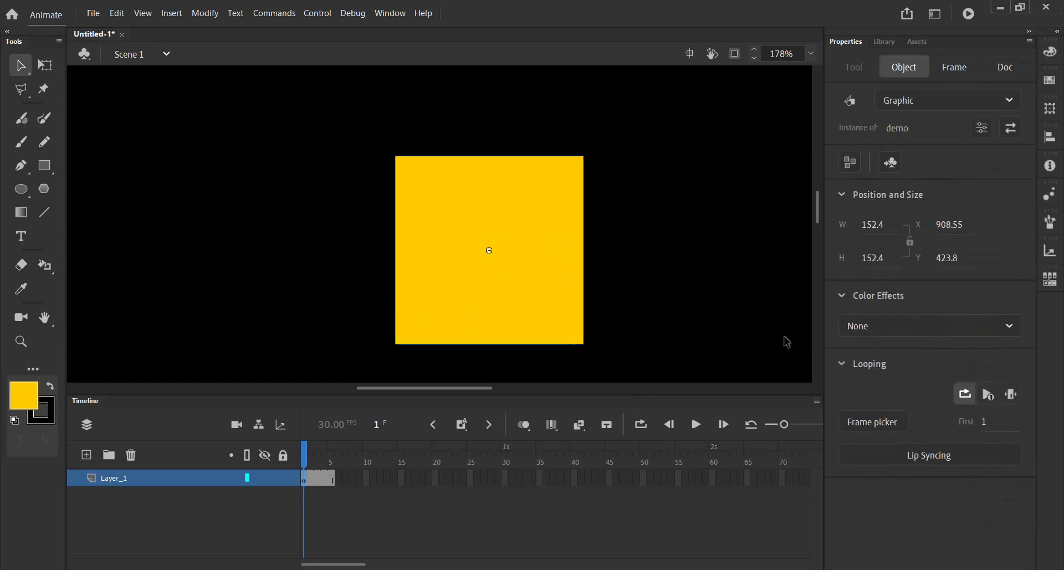
left_click(961, 68)
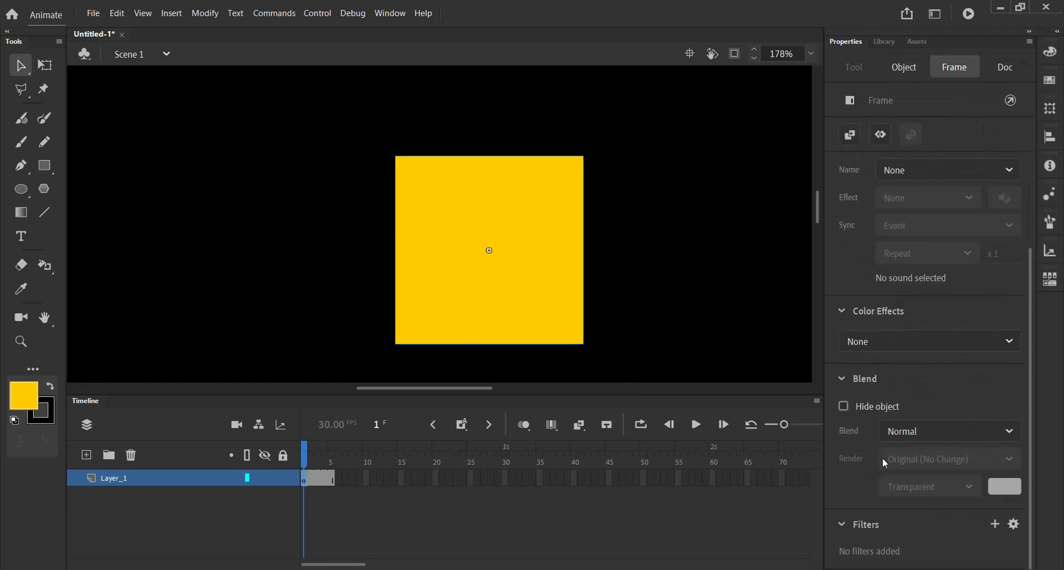
scroll(888, 277, "up", 3)
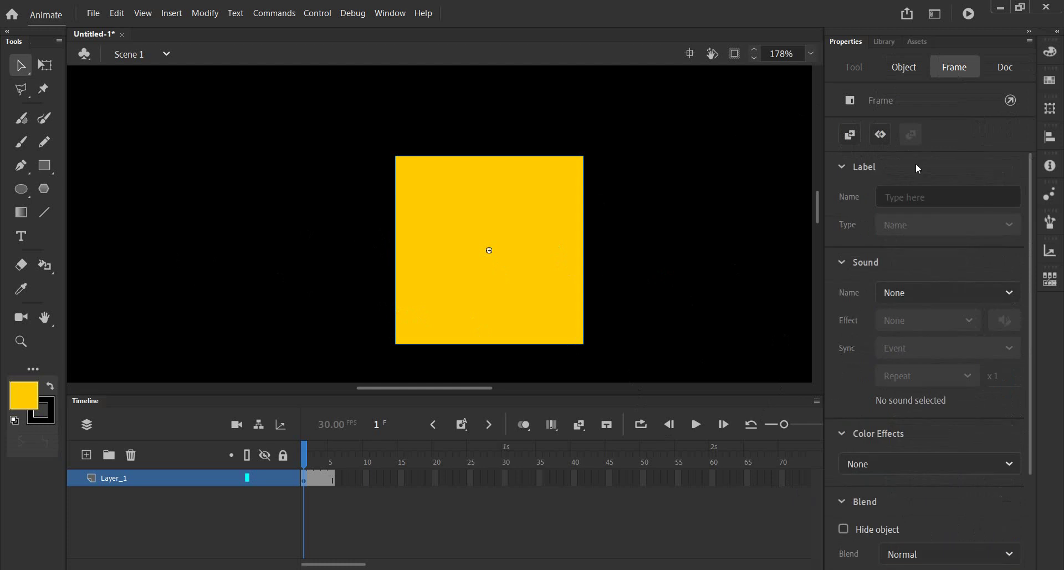
left_click(1005, 72)
left_click(890, 375)
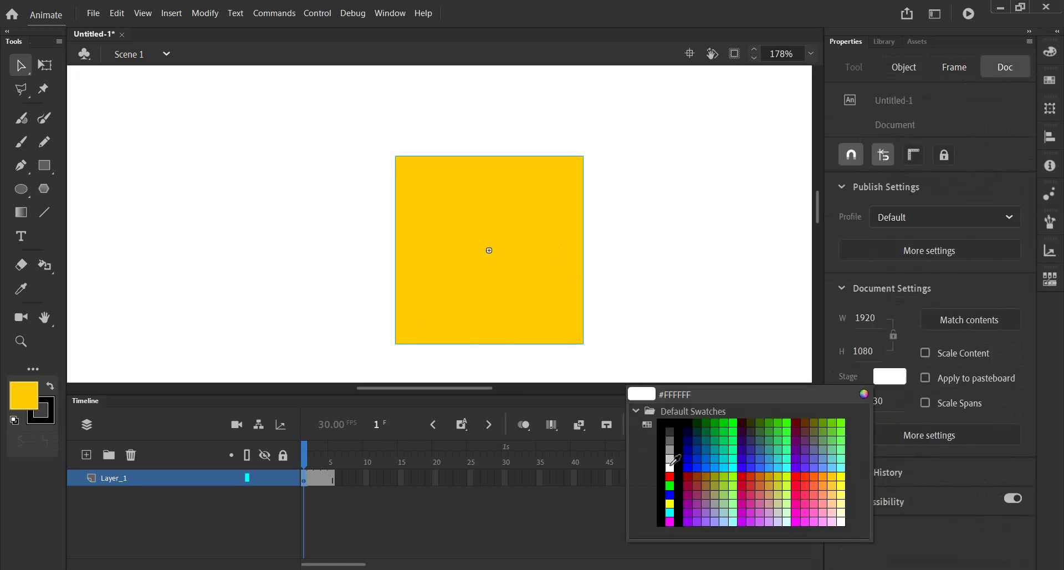
left_click(670, 467)
Marquee-select the yellow square and delete it, leaving the stage empty
scroll(426, 237, "down", 3)
scroll(427, 244, "down", 2)
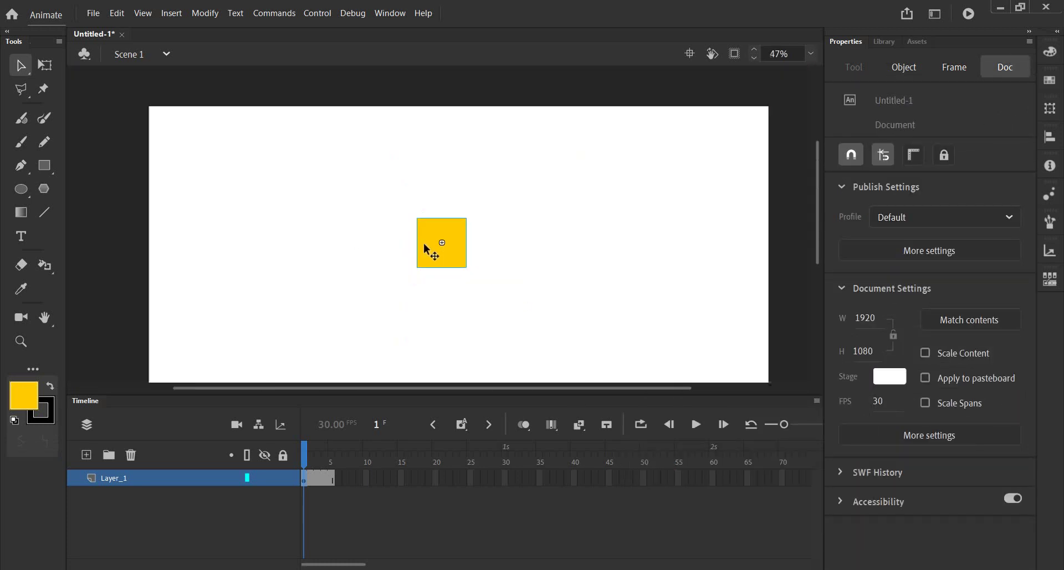
scroll(407, 241, "down", 2)
left_click_drag(373, 211, 500, 275)
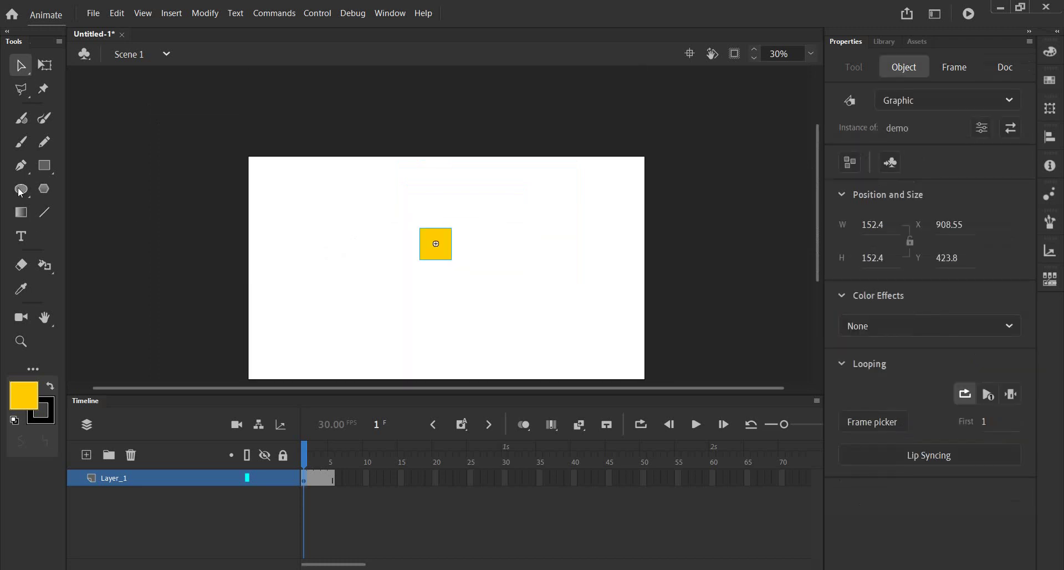
key("Delete")
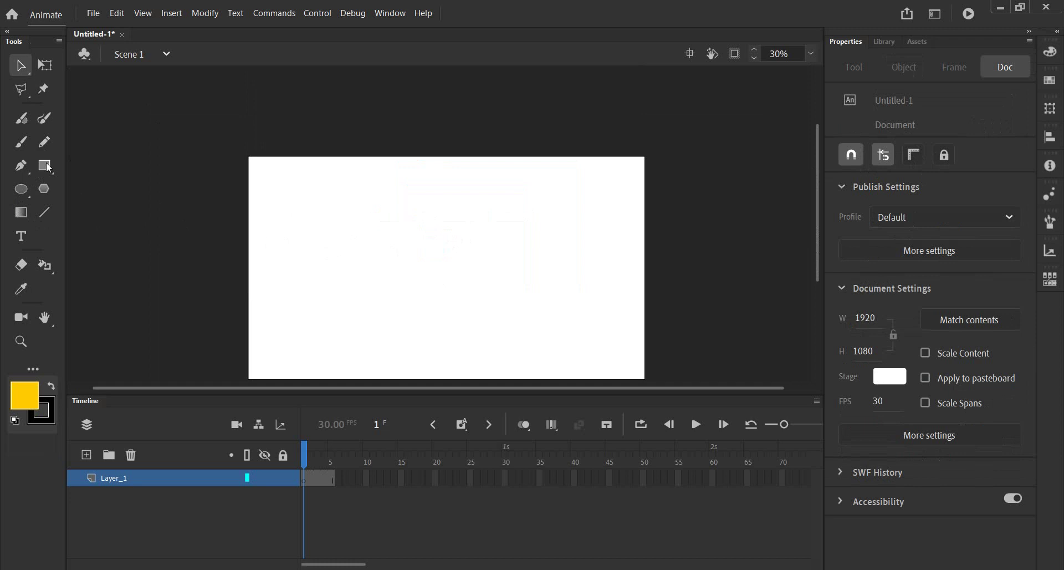
Draw a yellow square with a black outline and select it entirely
left_click(46, 165)
left_click_drag(405, 215, 460, 270)
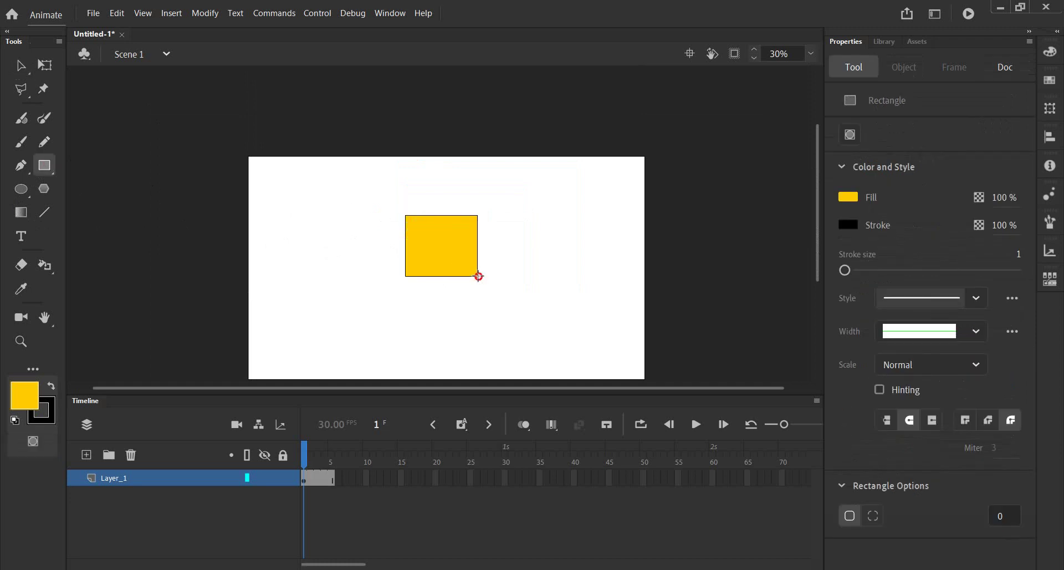
left_click(21, 66)
double_click(414, 229)
Convert the square into a Movie Clip symbol named Symbol 1
right_click(414, 229)
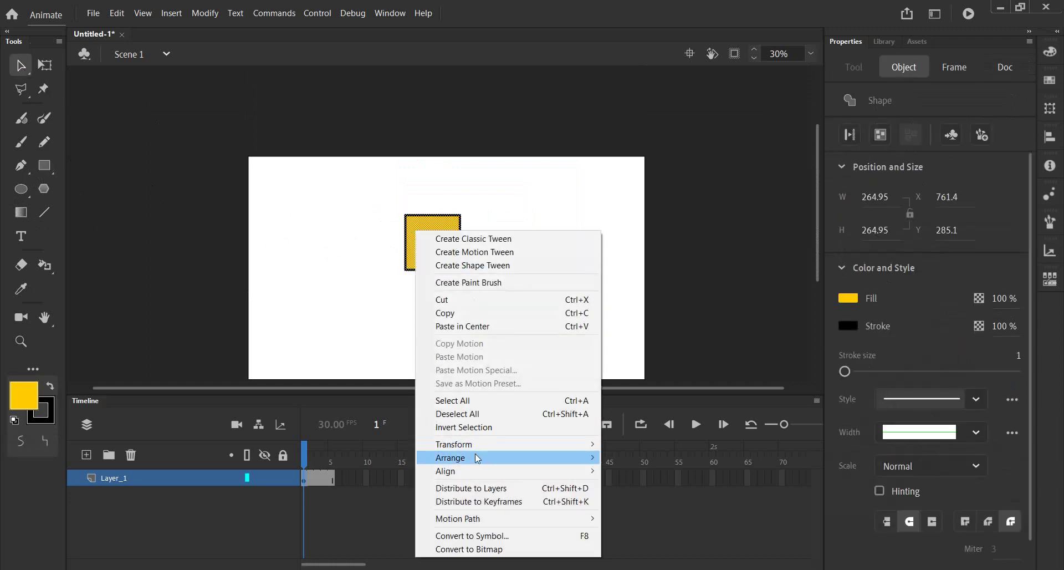
left_click(480, 535)
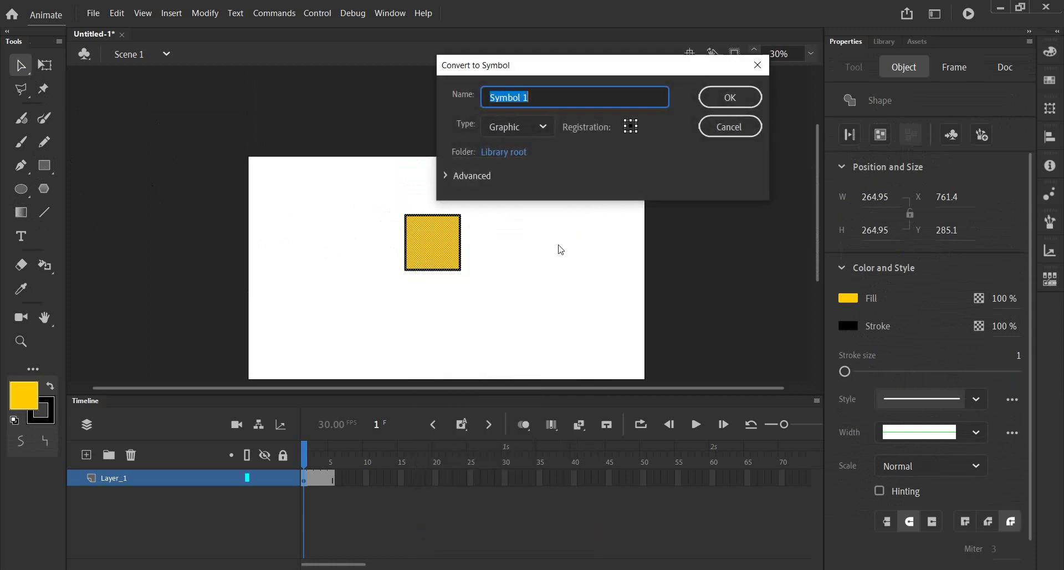
left_click(549, 127)
left_click(513, 159)
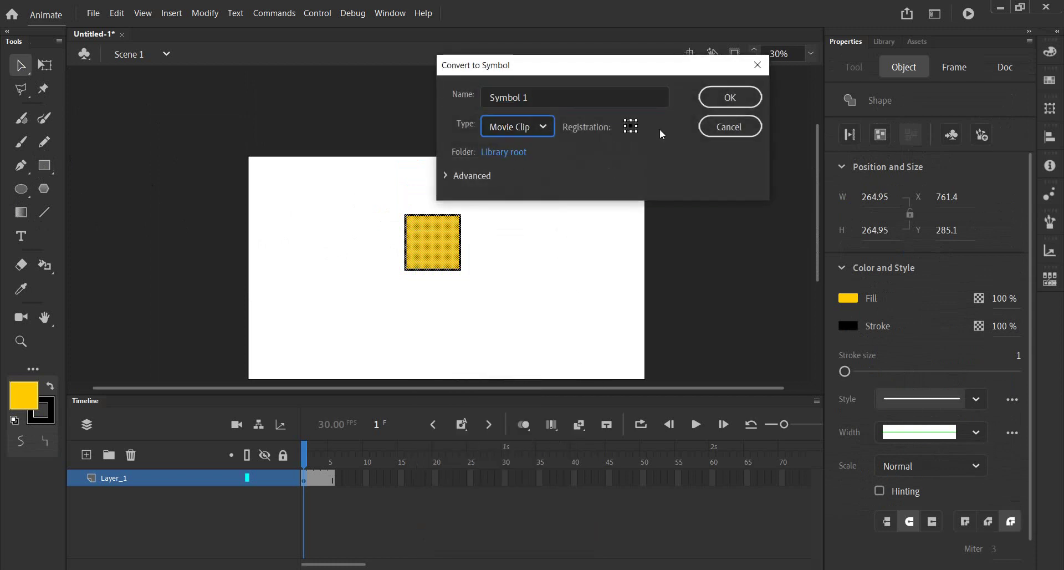
left_click(728, 105)
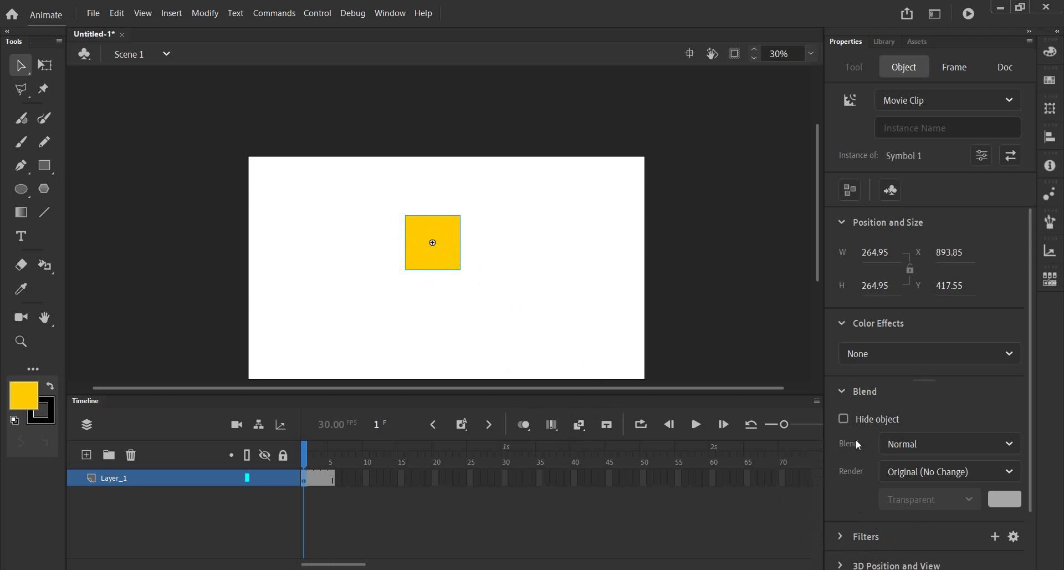
Set the clip's 3D position to X 953.9, Y 491.6, Z -114 with perspective angle 125
scroll(832, 488, "down", 2)
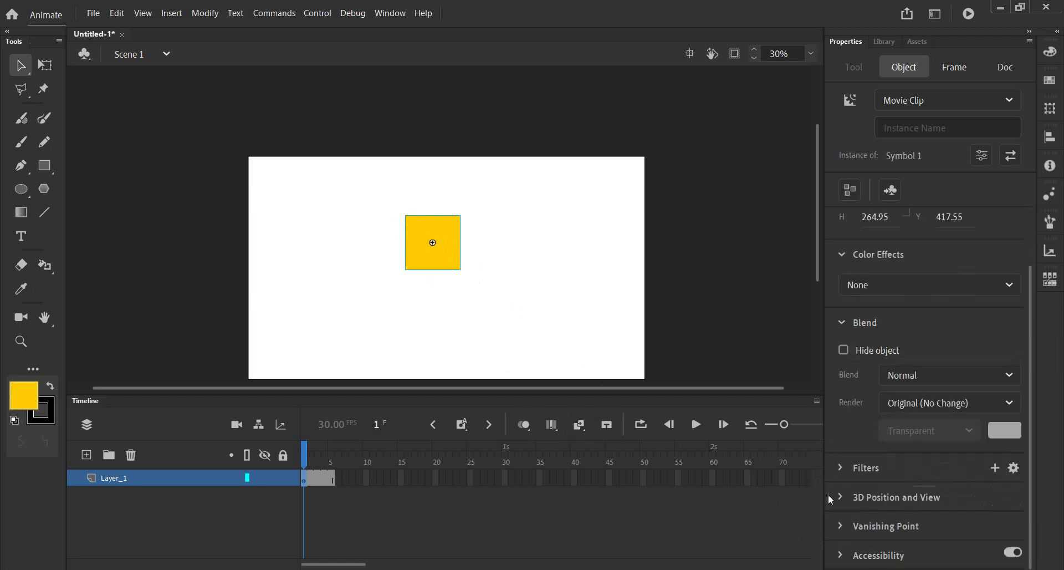
left_click(839, 496)
scroll(839, 491, "down", 2)
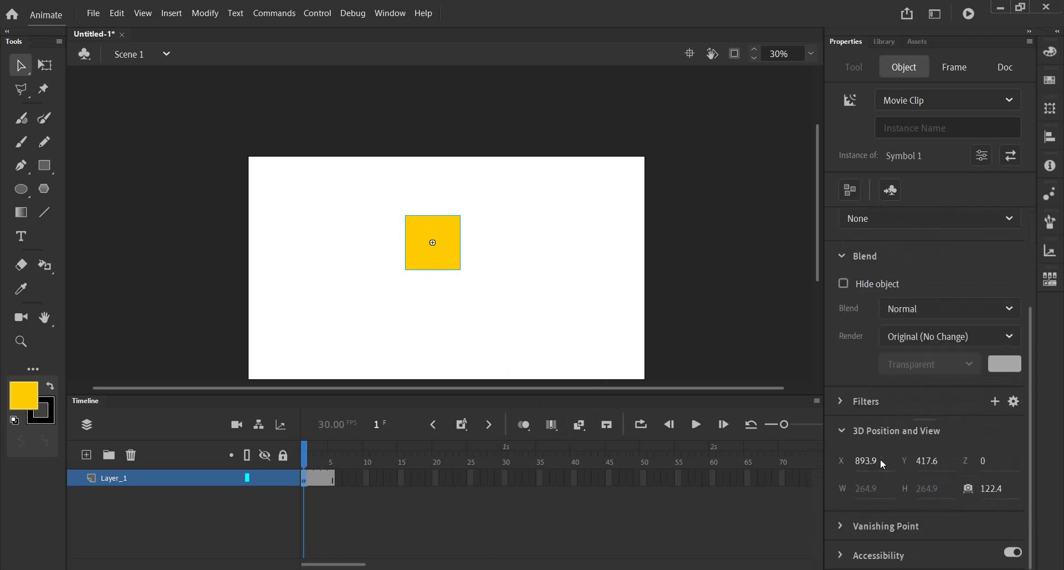
left_click_drag(993, 488, 996, 487)
mouse_move(869, 460)
left_mouse_down()
mouse_move(928, 470)
mouse_move(923, 484)
left_mouse_up()
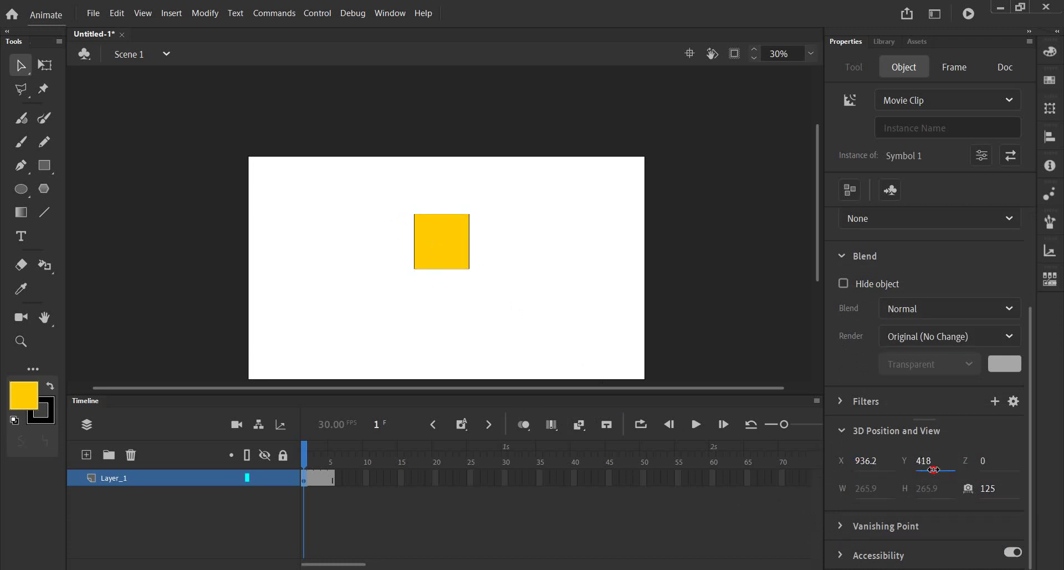
left_click_drag(980, 464, 724, 461)
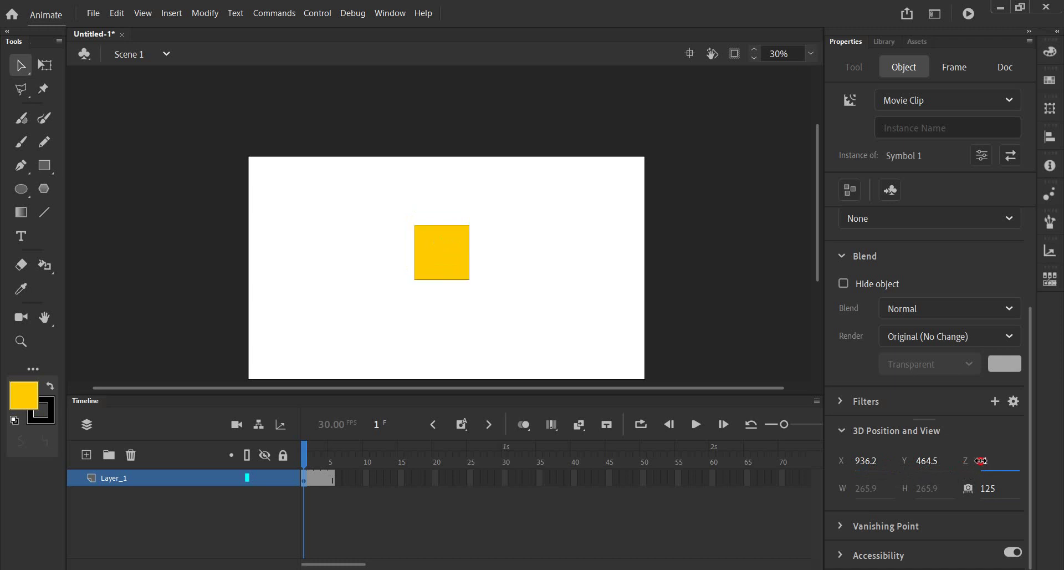
left_click_drag(891, 467, 945, 471)
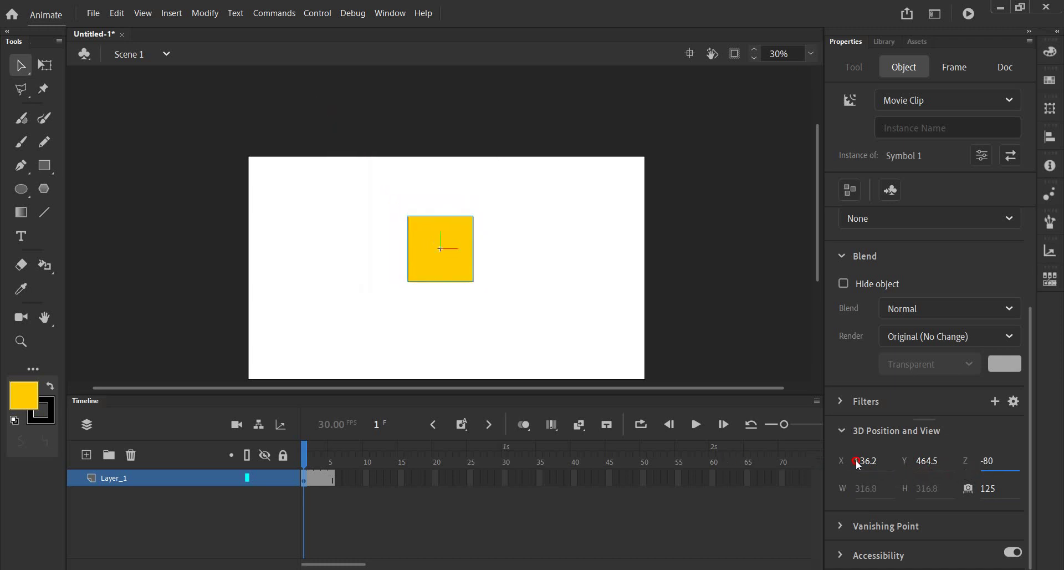
mouse_move(859, 464)
left_mouse_down()
mouse_move(950, 469)
mouse_move(892, 446)
left_mouse_up()
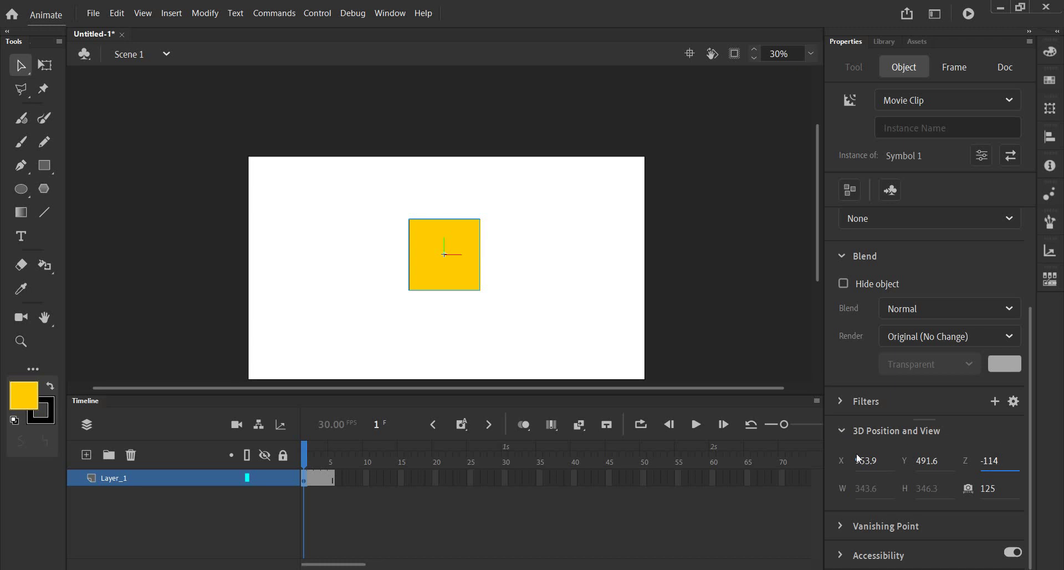
left_click(844, 432)
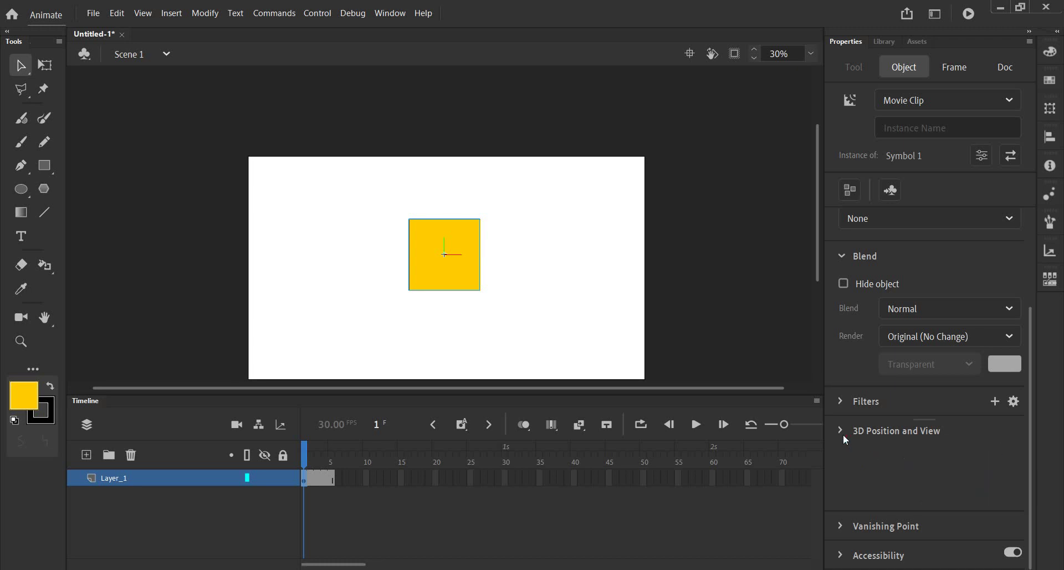
Review the square's Vanishing Point and Filters without changes, then nudge it right to X 893.85
left_click(844, 531)
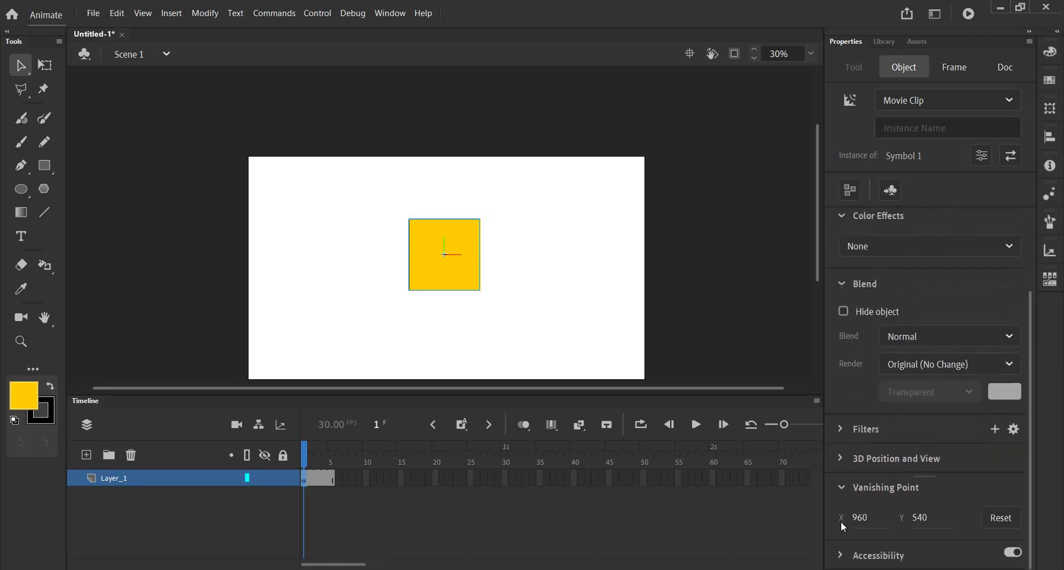
left_click(850, 484)
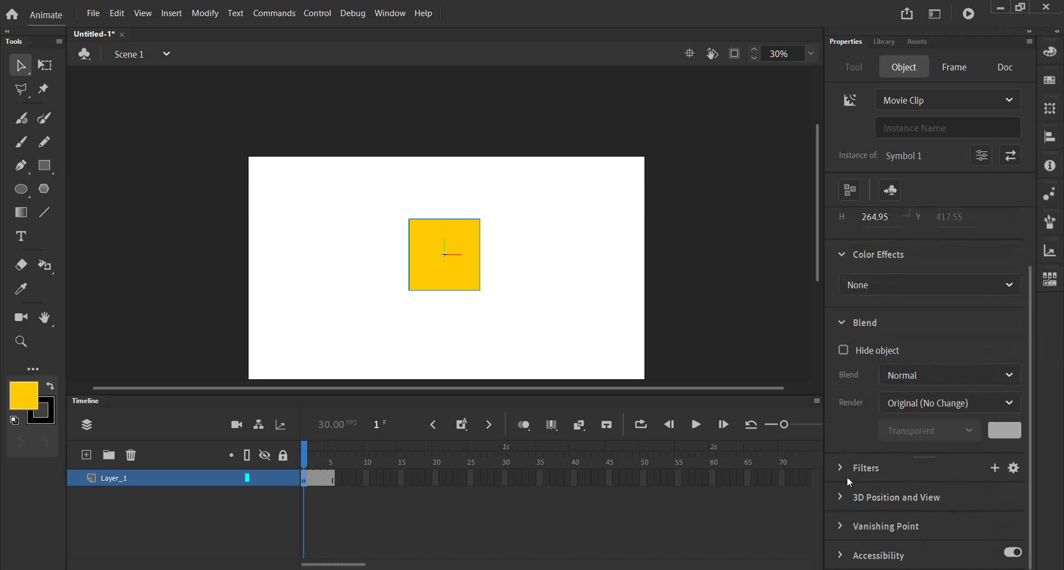
left_click(841, 469)
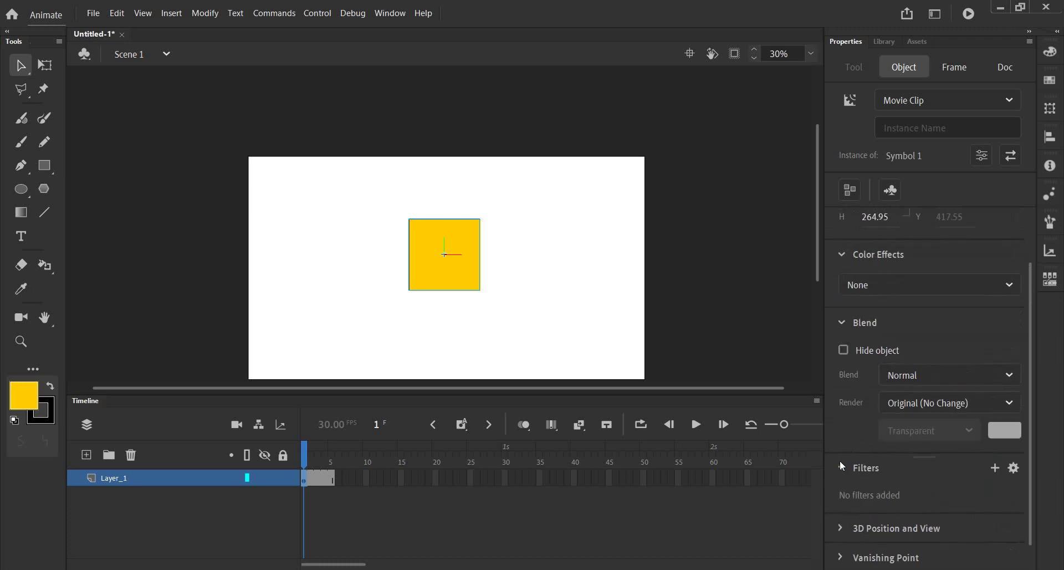
left_click(995, 437)
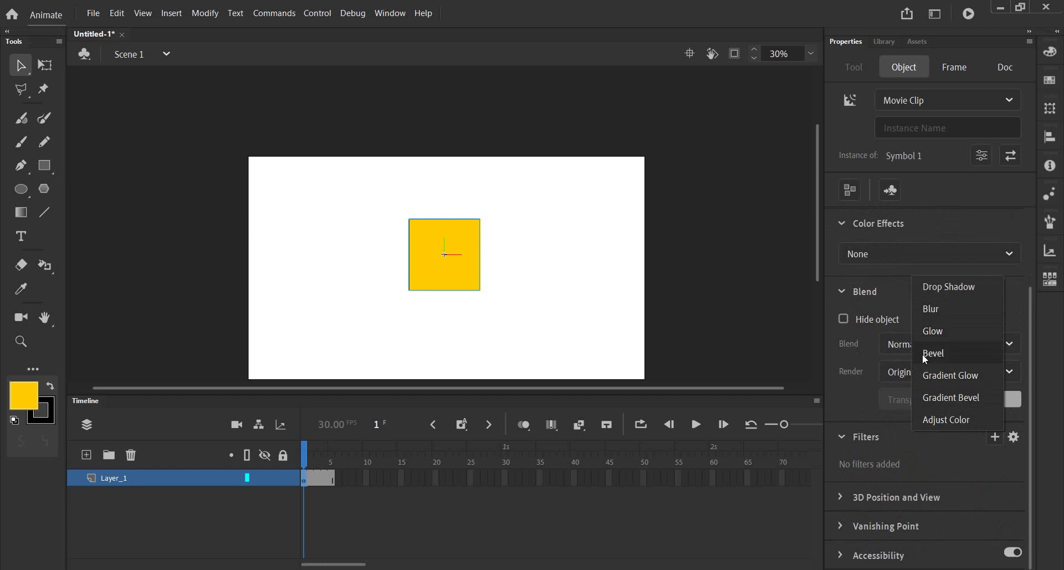
left_click(536, 273)
left_click(469, 274)
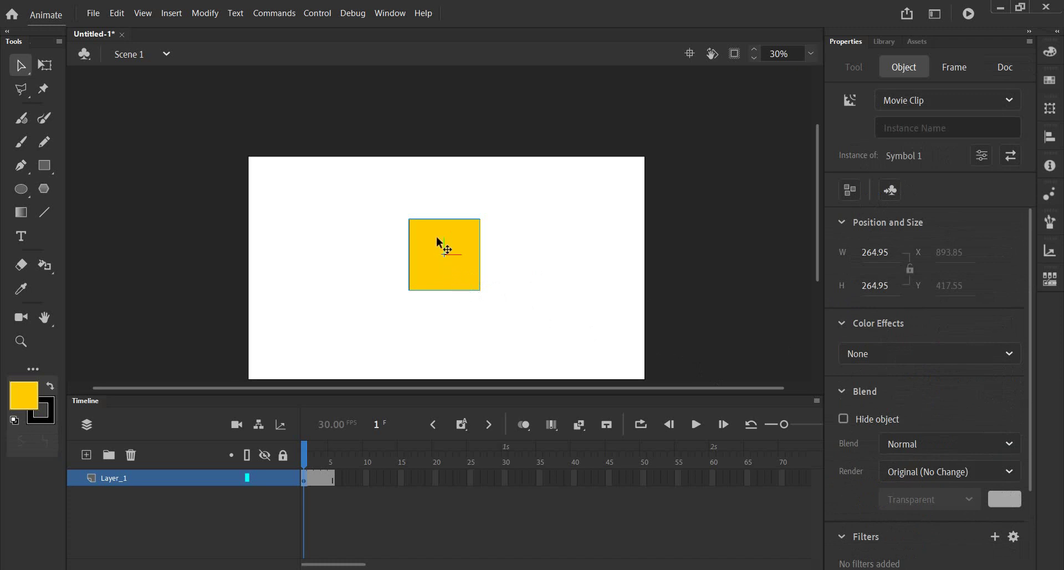
left_click_drag(455, 267, 459, 265)
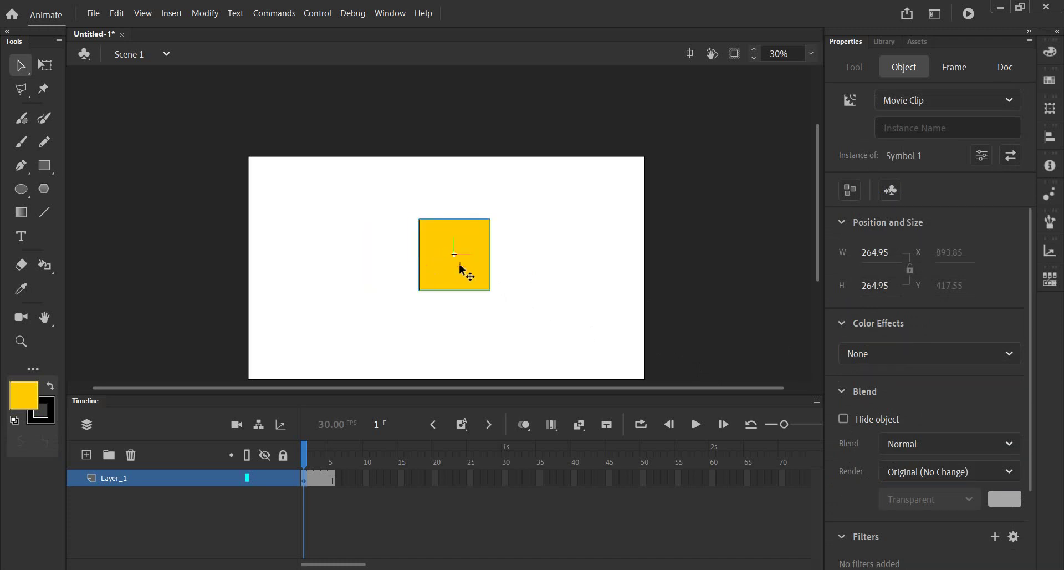
Test the movie as Untitled-1.swf, then close the preview to return to the stage
key("ctrl+Return")
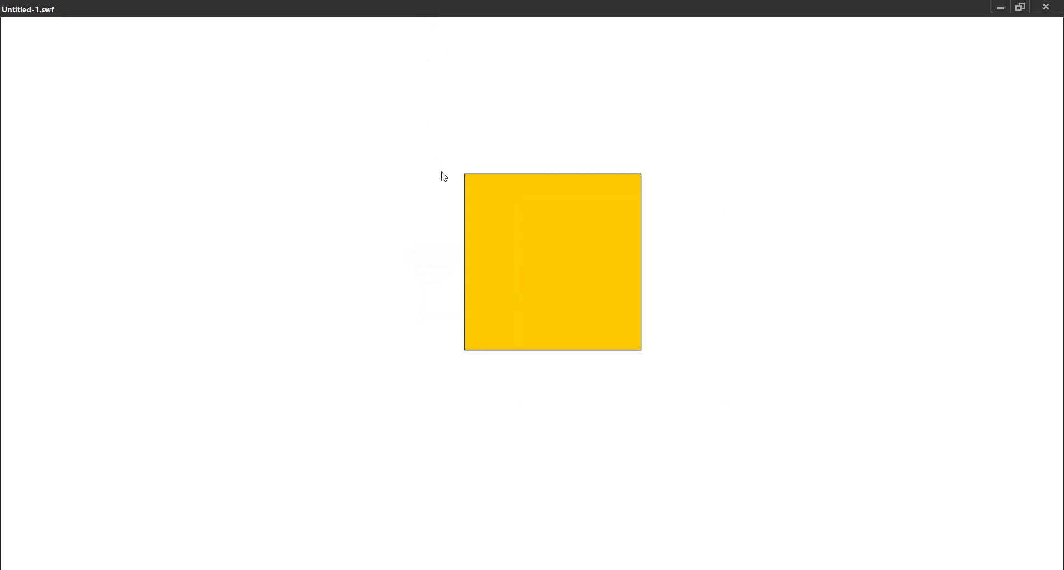
left_click(1047, 8)
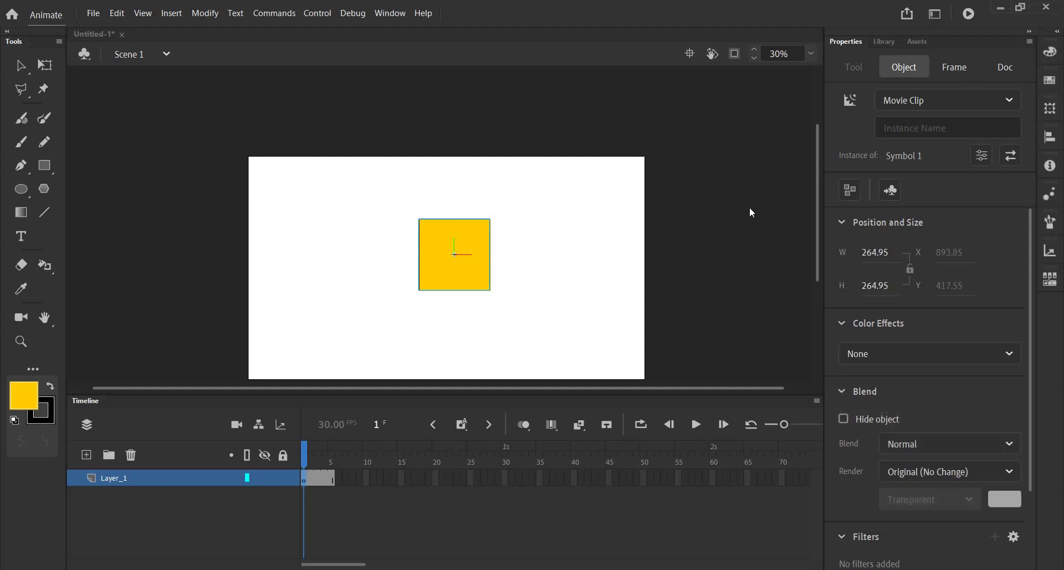
Stretch Layer_1's frame span from frame 5 out to frame 55
left_click(340, 478)
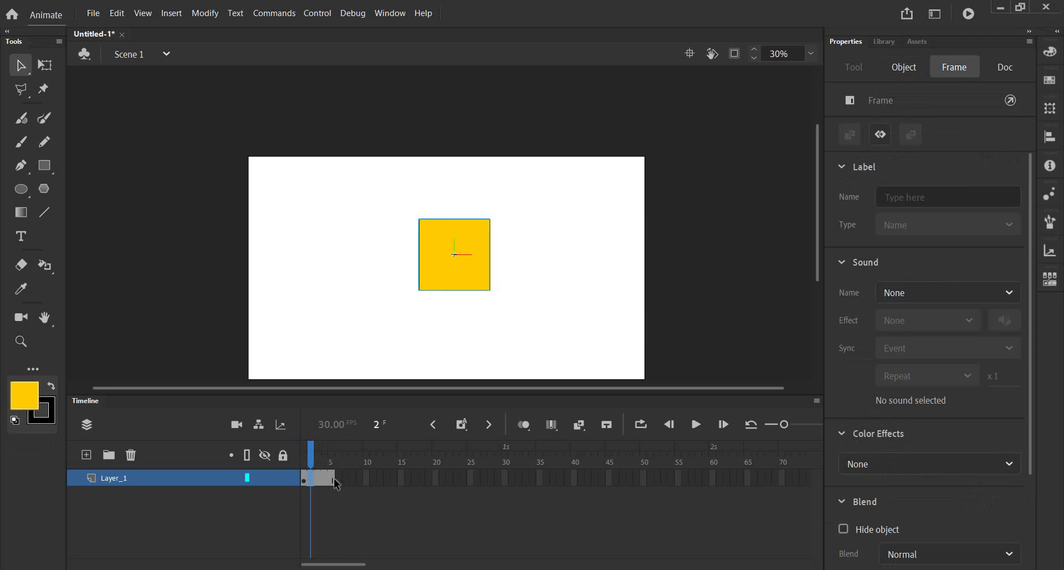
left_click(332, 478)
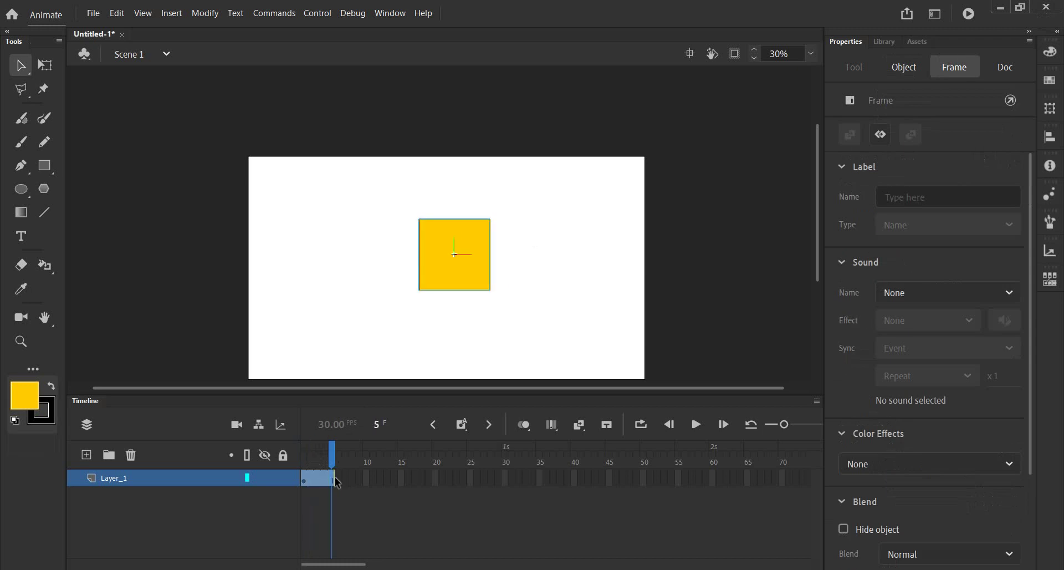
left_click_drag(335, 478, 678, 473)
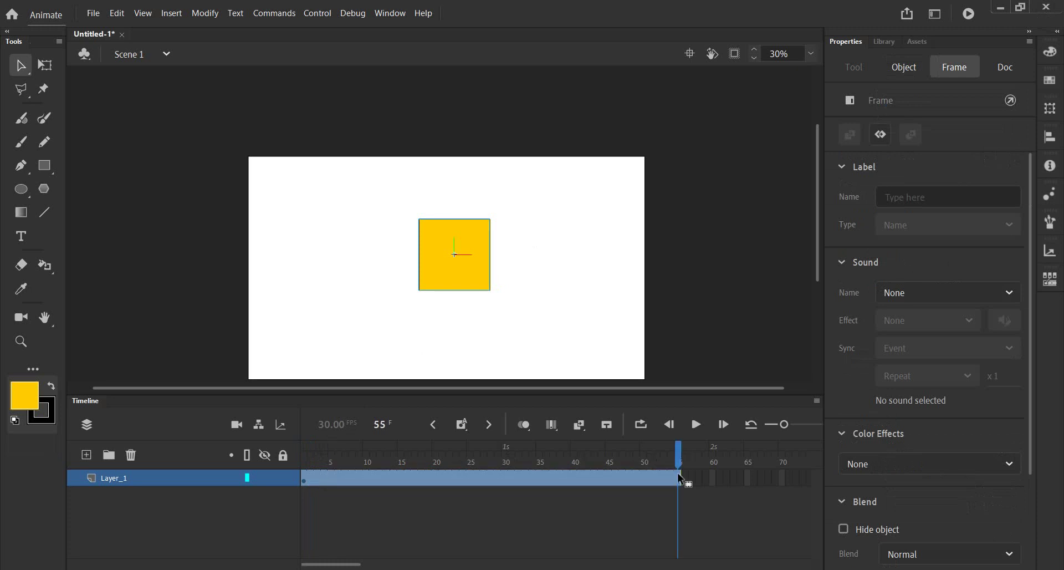
left_click(443, 518)
Peek inside Symbol 1, then return to Scene 1 at frame 1
double_click(469, 246)
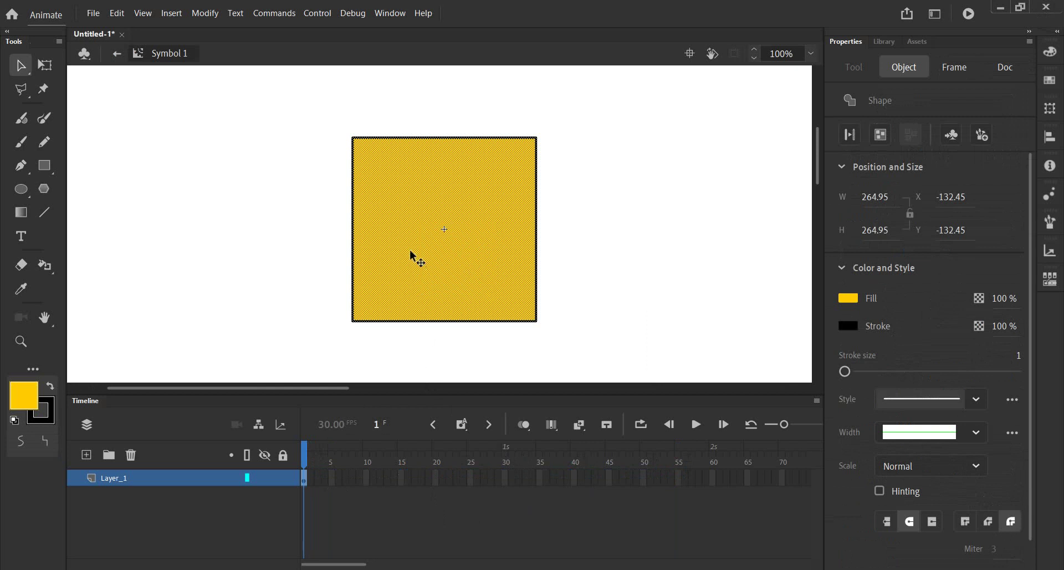
scroll(383, 260, "down", 3)
scroll(333, 266, "down", 2)
scroll(313, 244, "down", 2)
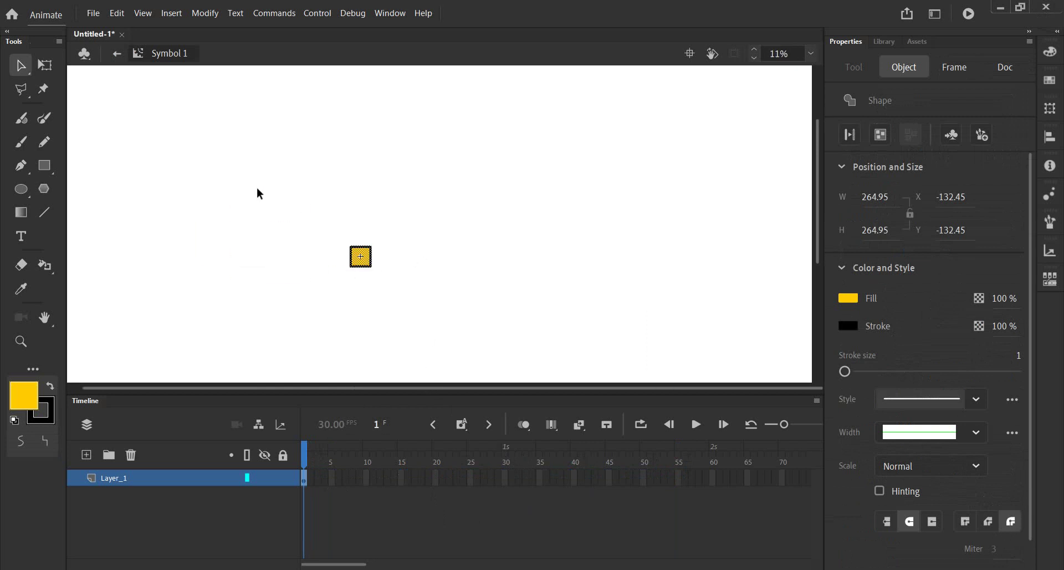
left_click(116, 55)
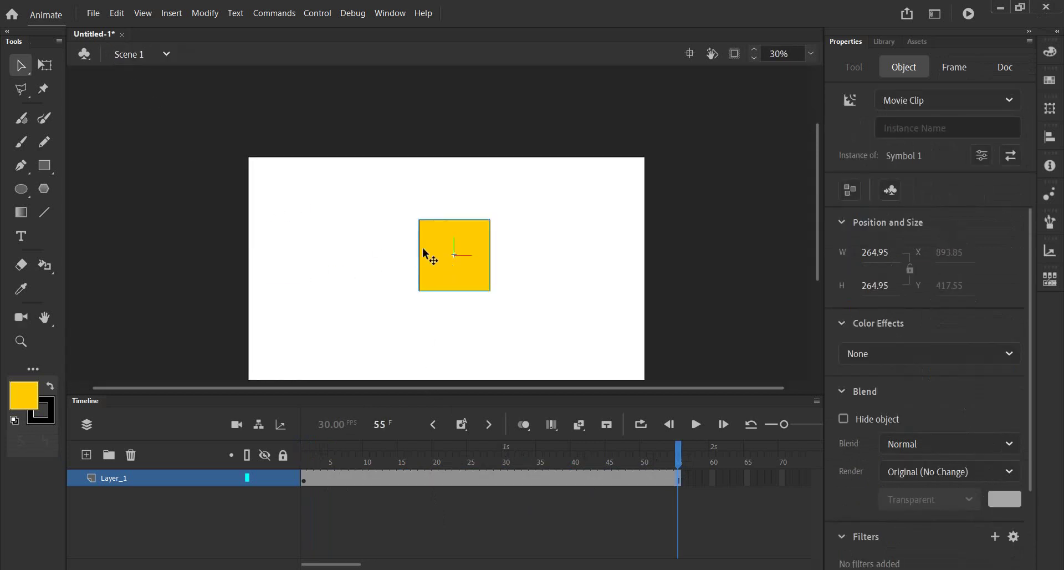
left_click_drag(338, 450, 304, 450)
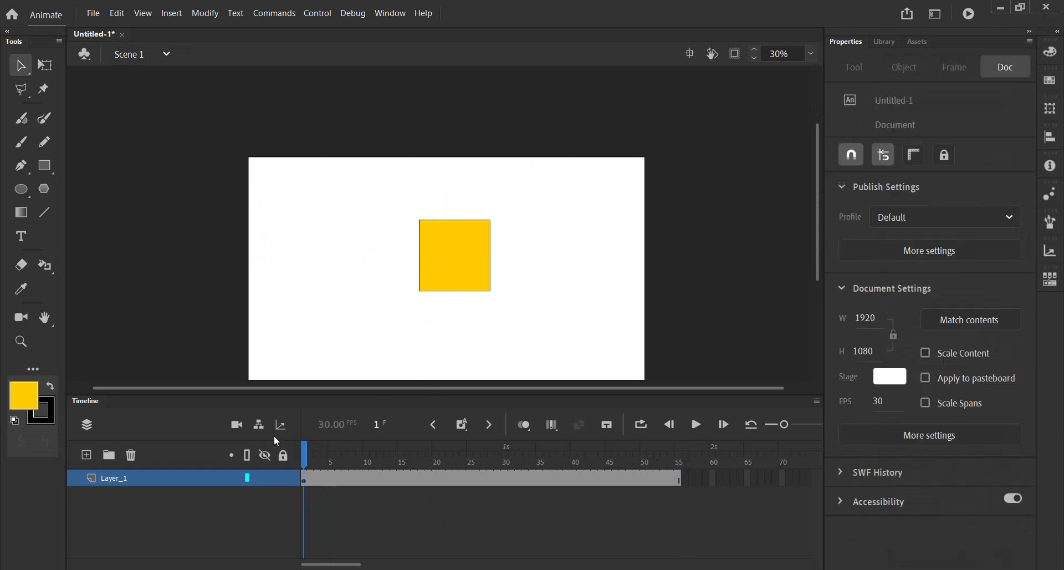
Delete the old yellow square and draw a new one left of centre
left_click(439, 266)
key("Delete")
left_click(54, 165)
left_click_drag(357, 227, 433, 303)
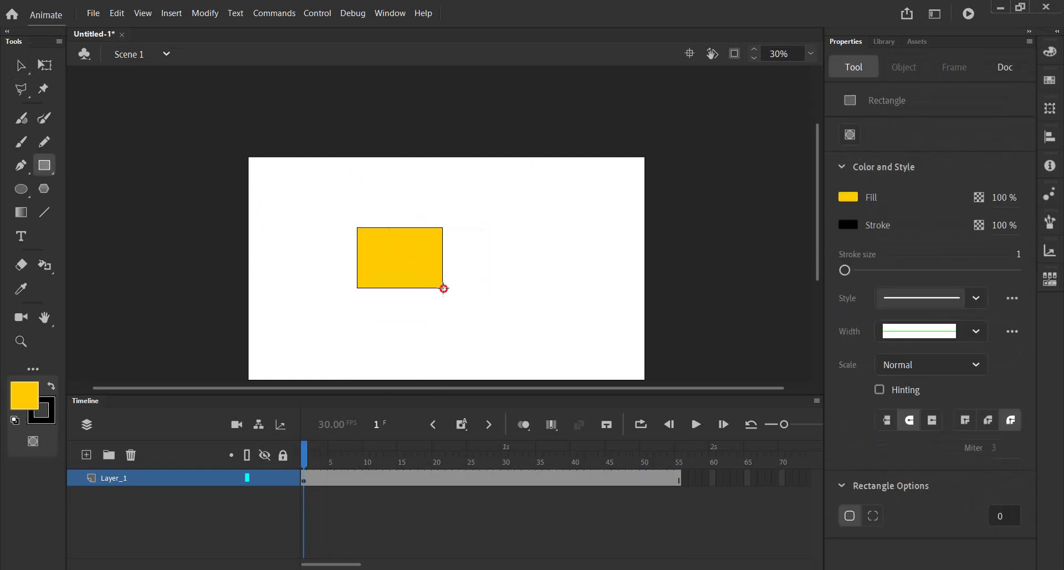
Convert the new square into a movie clip symbol named Symbol 2
left_click(21, 65)
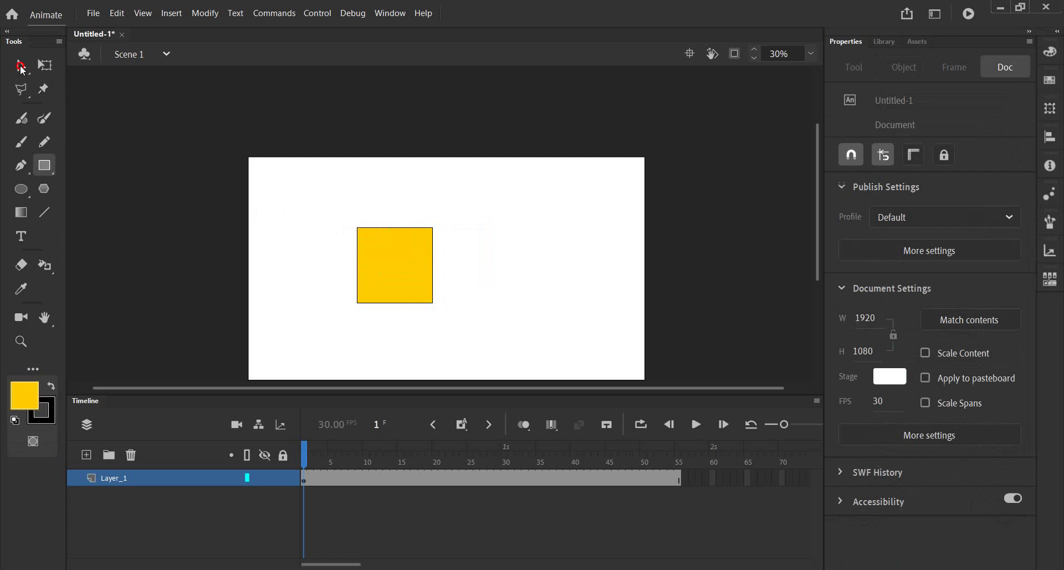
left_click(406, 285)
right_click(403, 280)
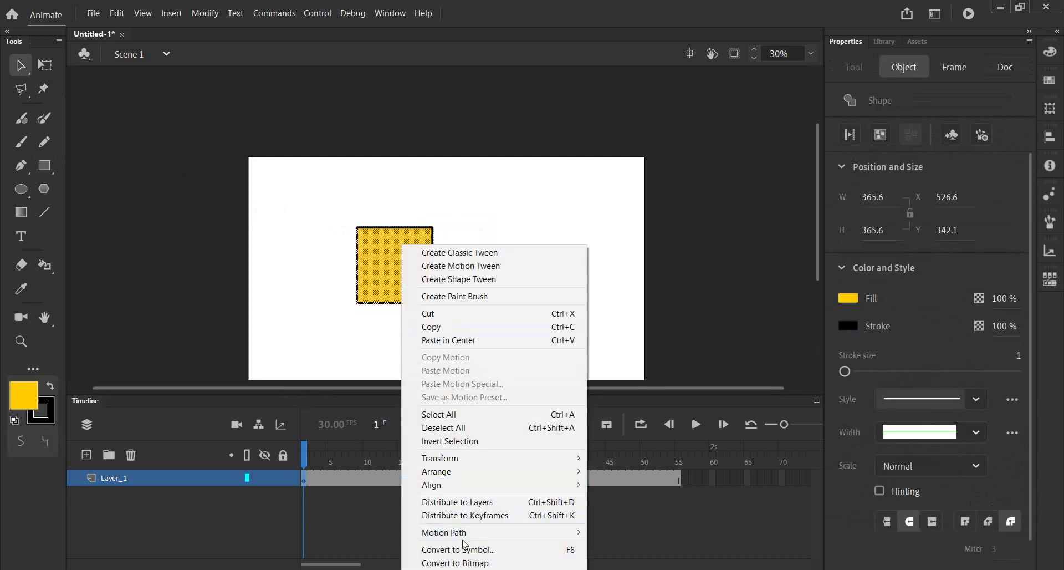
left_click(464, 549)
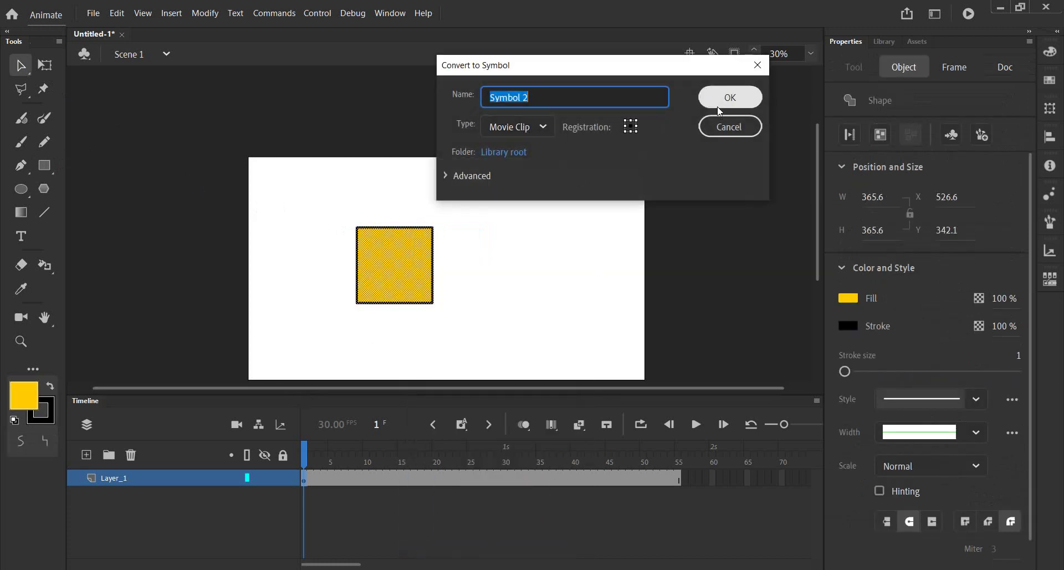
left_click(720, 103)
Inside Symbol 2, add a frame-30 keyframe and enlarge the square to 633.2 wide at frame 15
double_click(388, 245)
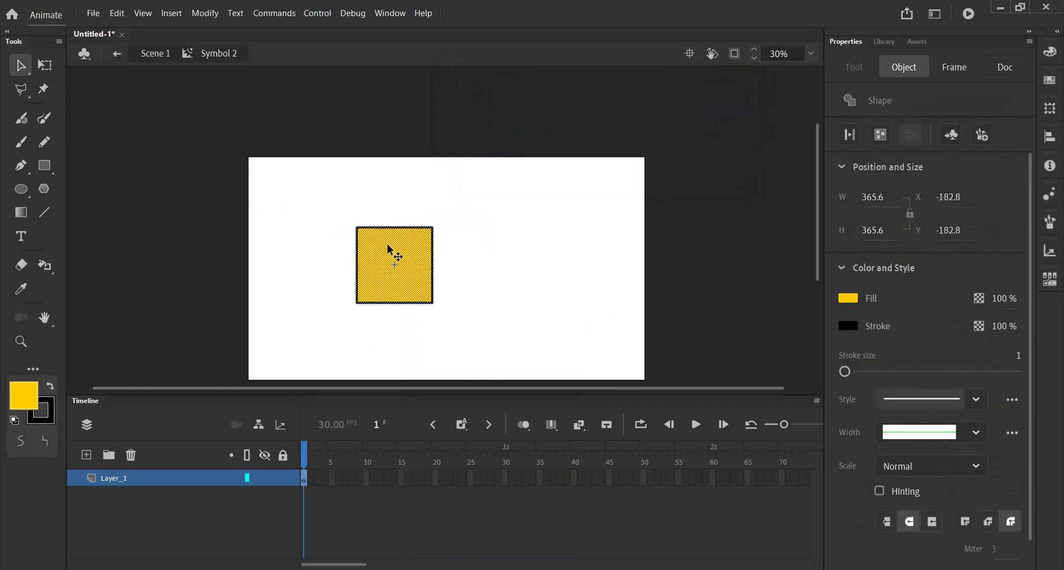
left_click(505, 478)
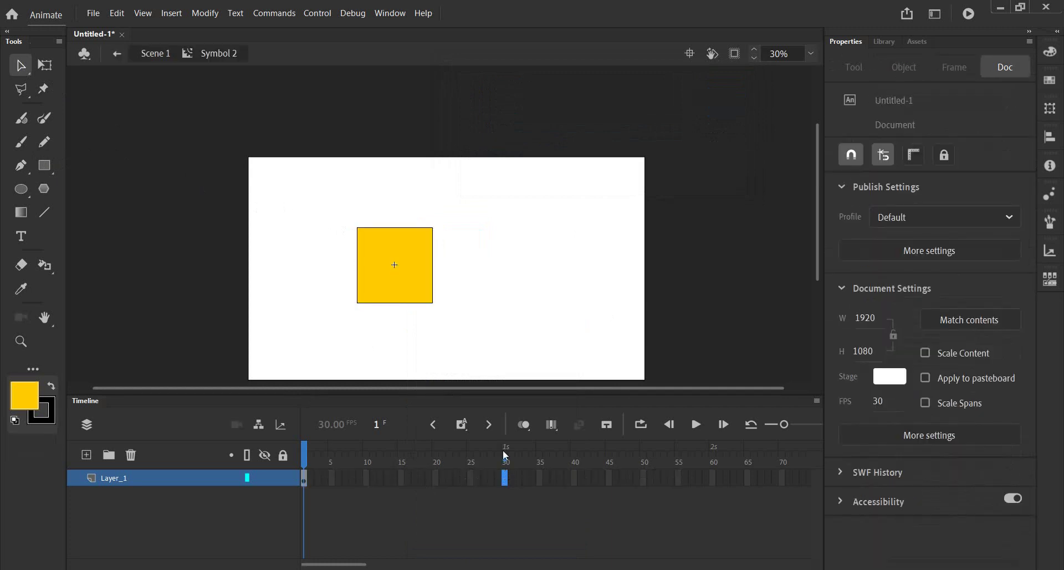
left_click(376, 285)
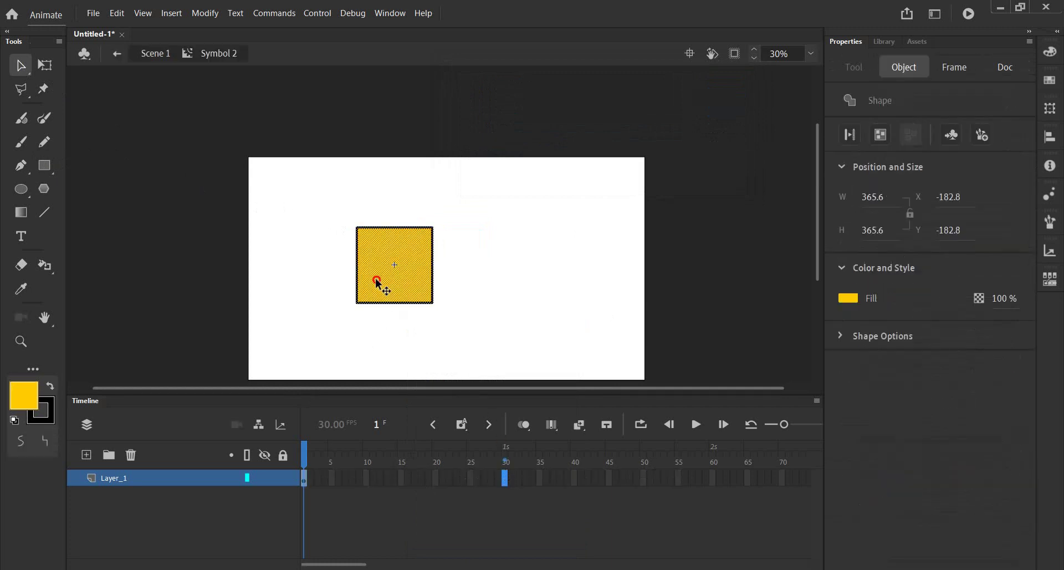
left_click(47, 67)
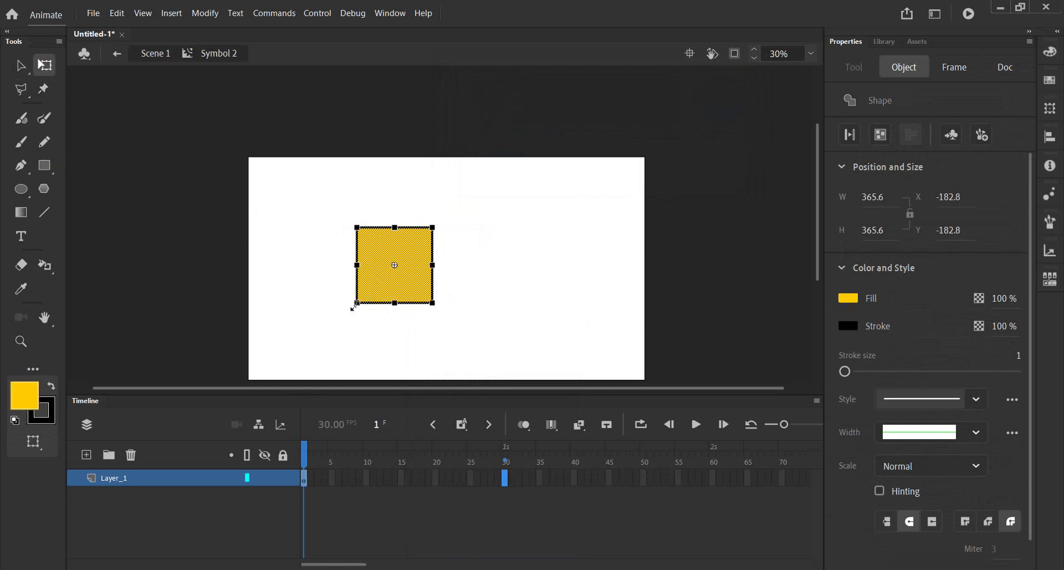
left_click(457, 426)
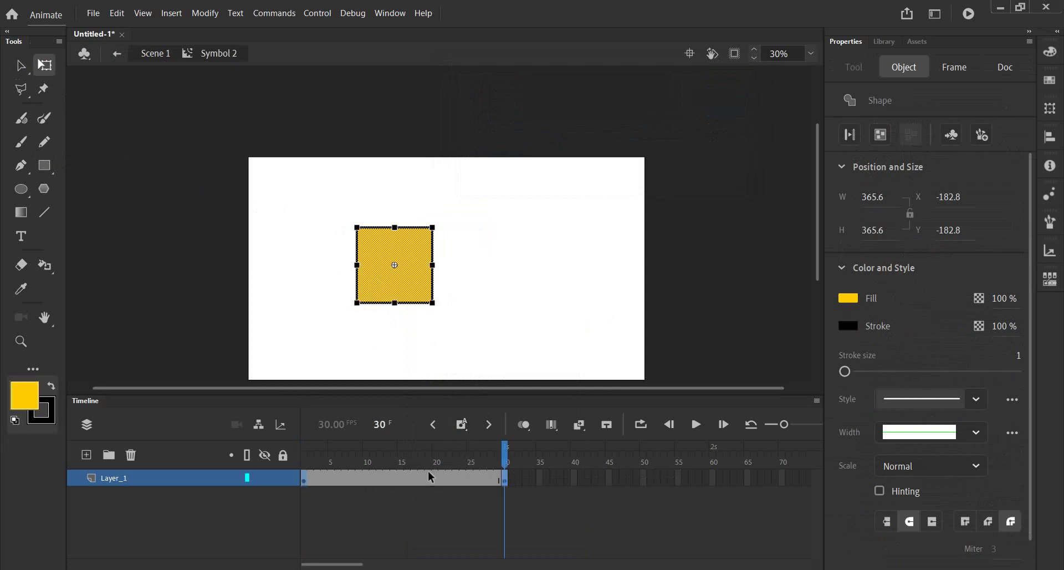
left_click(398, 469)
left_click(378, 268)
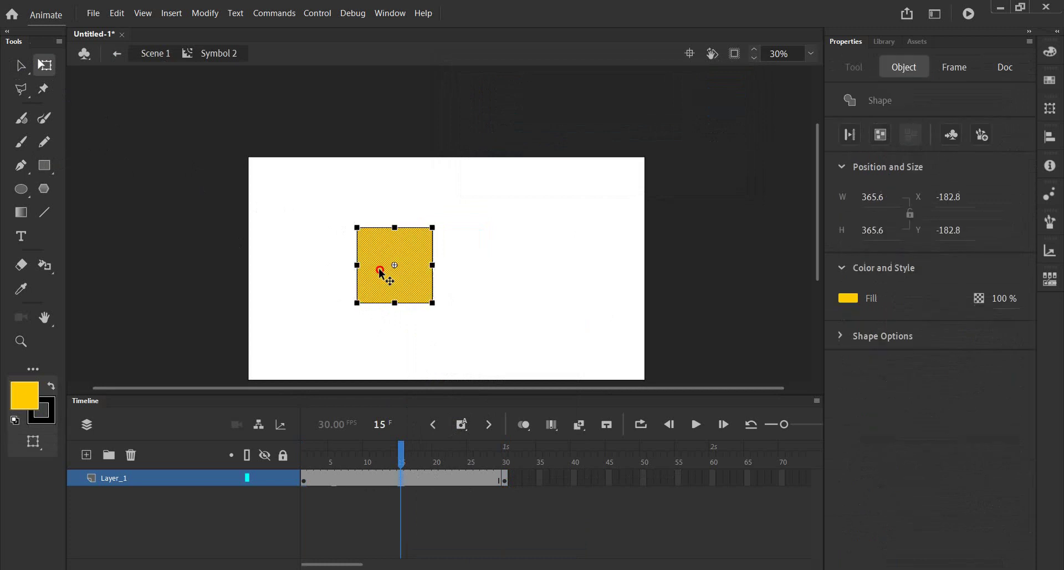
left_click_drag(358, 303, 328, 331)
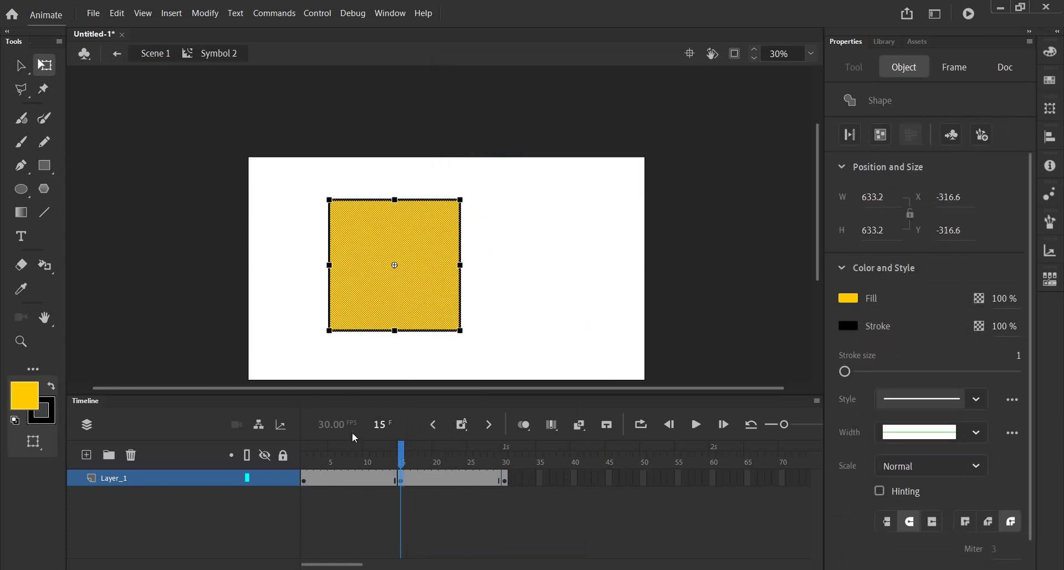
Add a shape tween across Symbol 2's keyframe span and scrub it in Scene 1
left_click_drag(344, 478, 474, 482)
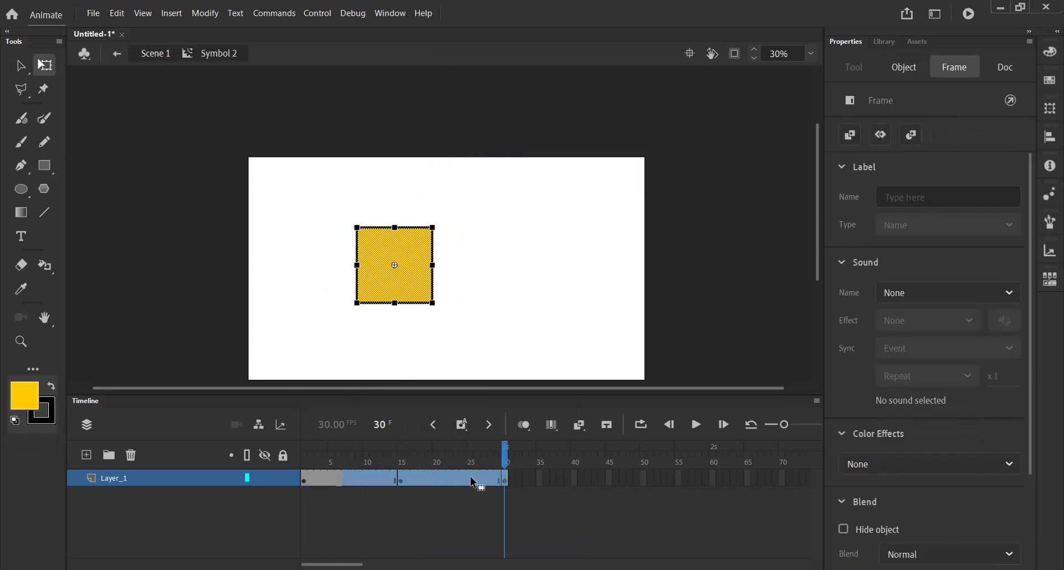
left_click(436, 478)
right_click(456, 478)
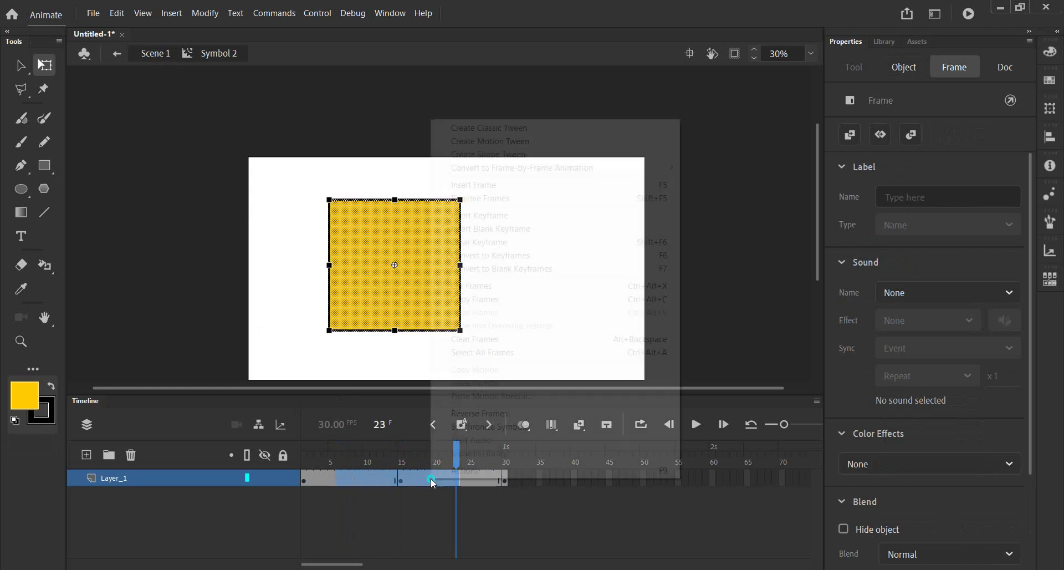
left_click(478, 159)
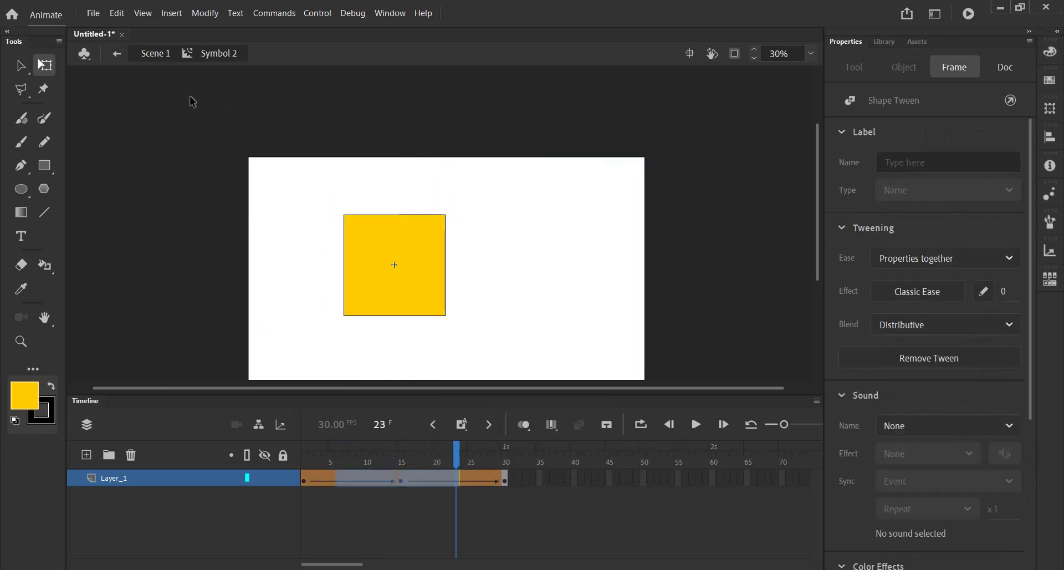
left_click(154, 55)
mouse_move(321, 451)
left_mouse_down()
mouse_move(465, 468)
mouse_move(308, 468)
left_mouse_up()
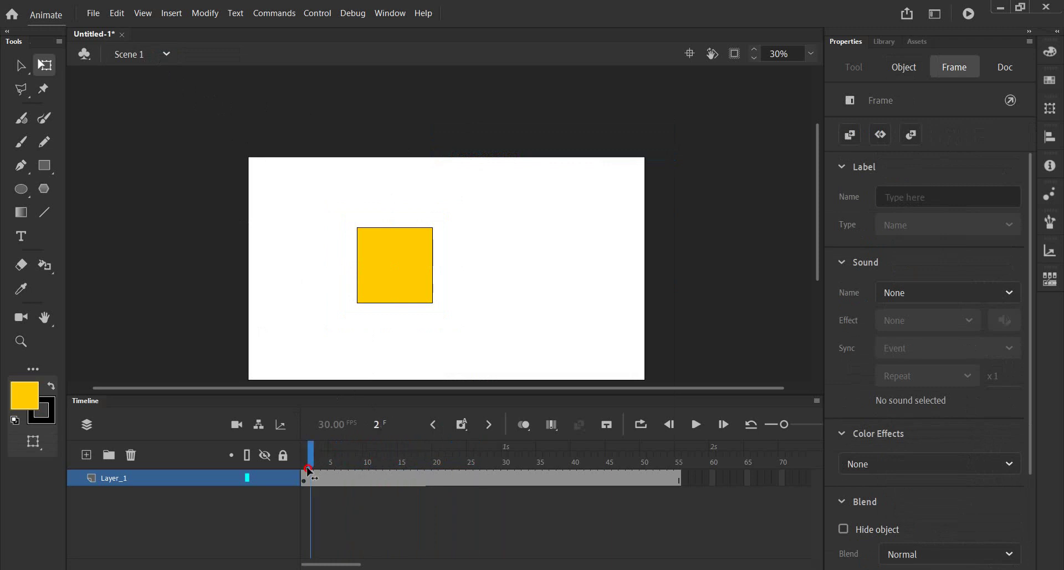
Back in Symbol 2, remove frames to shorten the tween to about 12 frames
double_click(375, 273)
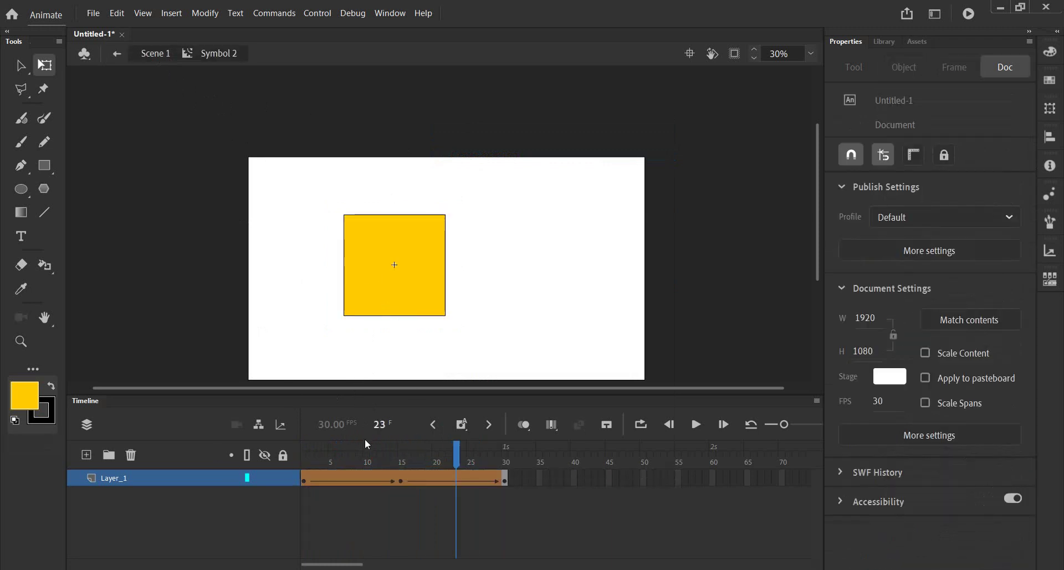
left_click(352, 458)
left_click(327, 458)
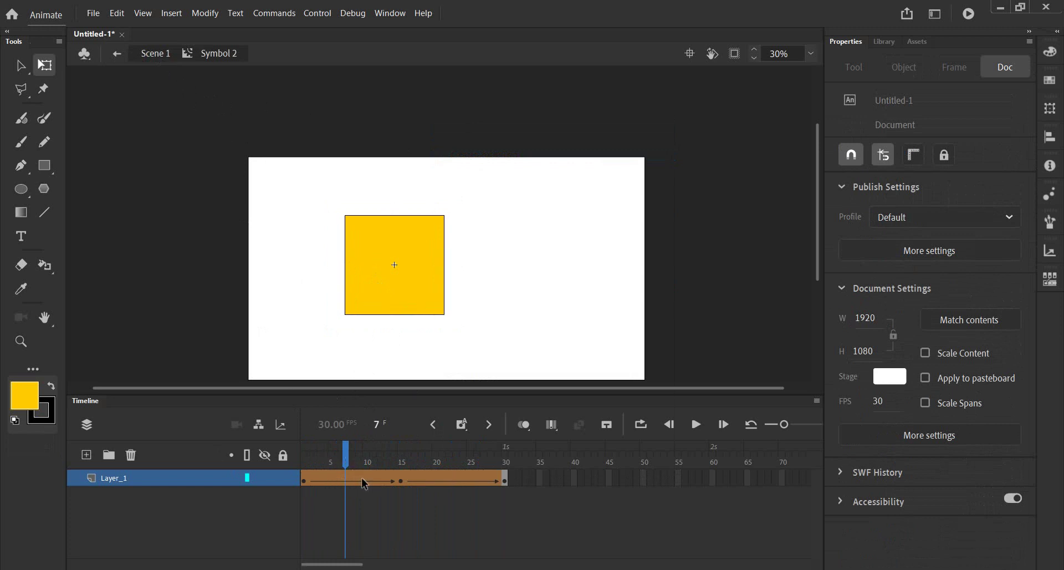
key("shift+F5")
key("shift+F5")
key("shift+F5")
key("shift+F5")
key("shift+F5")
key("shift+F5")
key("shift+F5")
key("shift+F5")
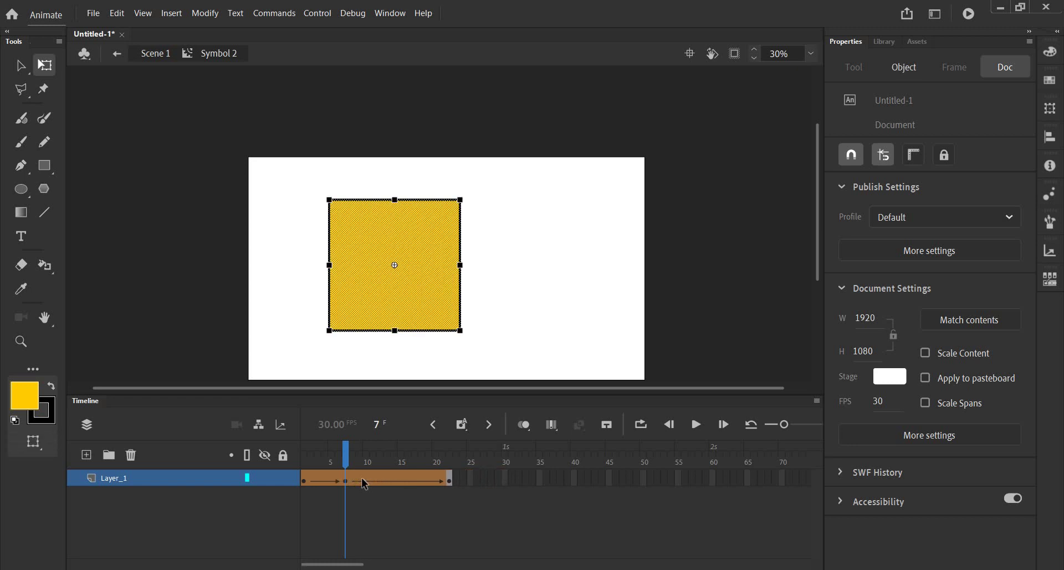
left_click(377, 467)
key("shift+F5")
key("shift+F5")
key("shift+F5")
key("shift+F5")
key("shift+F5")
key("shift+F5")
key("shift+F5")
key("shift+F5")
key("shift+F5")
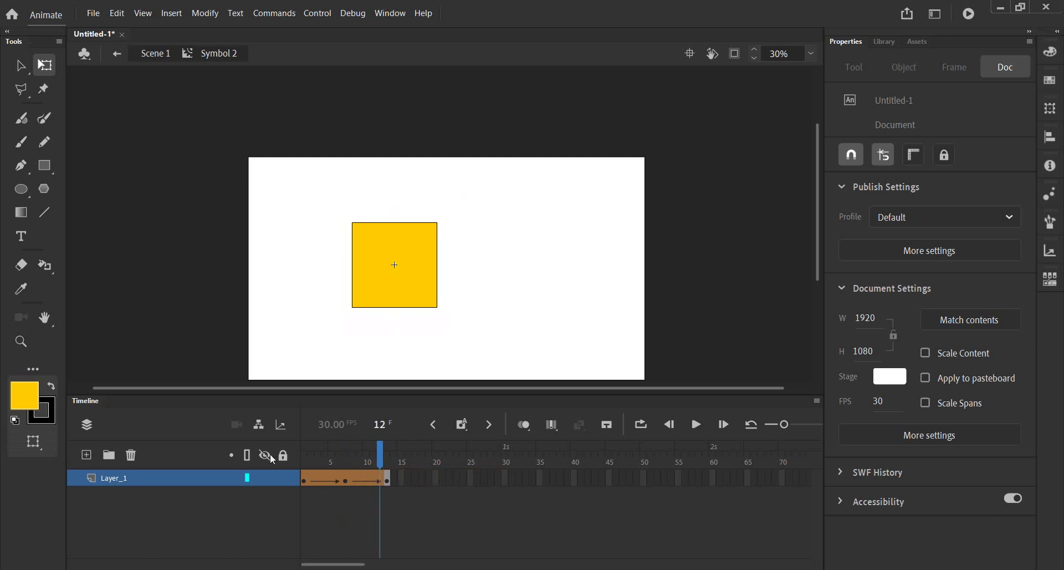
Rewind Scene 1 to frame 1 and play the animation
left_click(155, 54)
left_click(403, 463)
left_click_drag(404, 466, 257, 472)
left_click(697, 424)
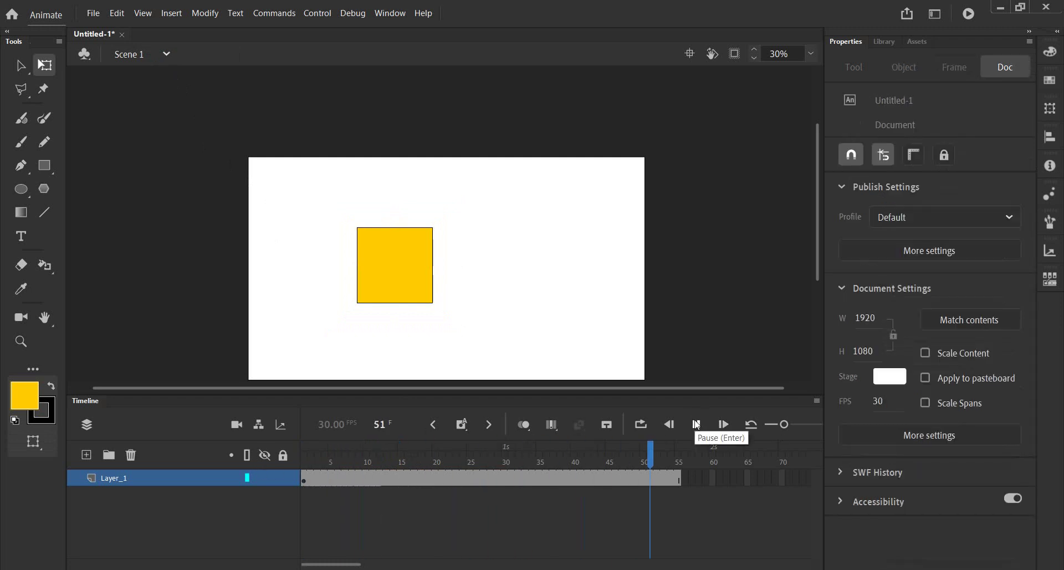
key("ctrl+Return")
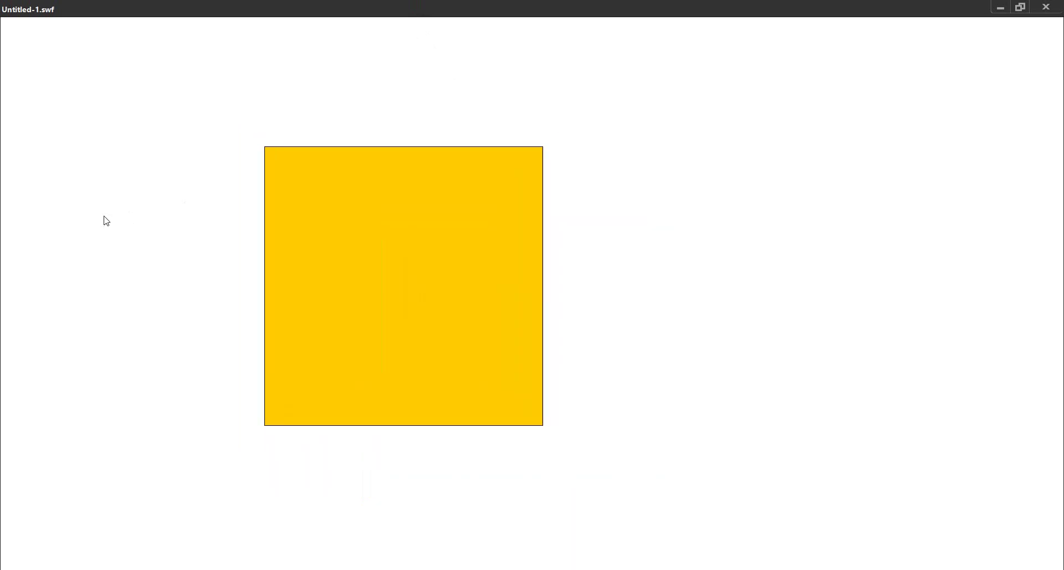
left_click(1060, 8)
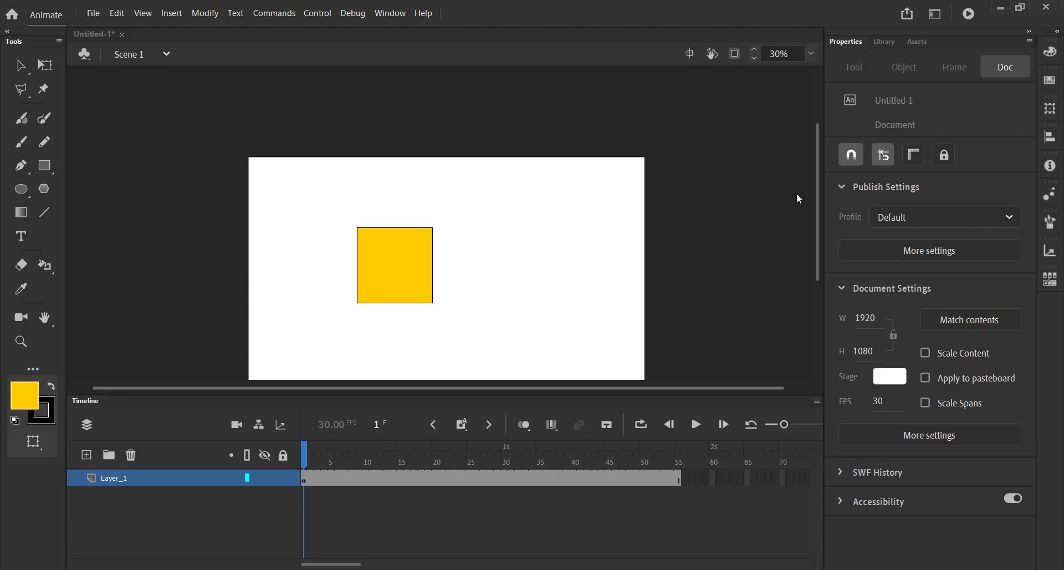
left_click(413, 293)
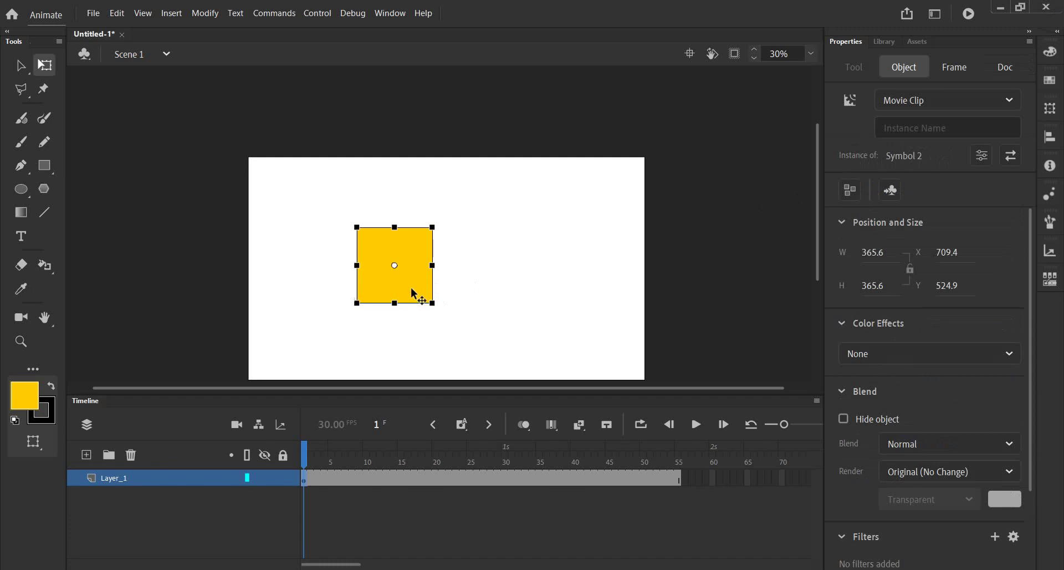
key("Delete")
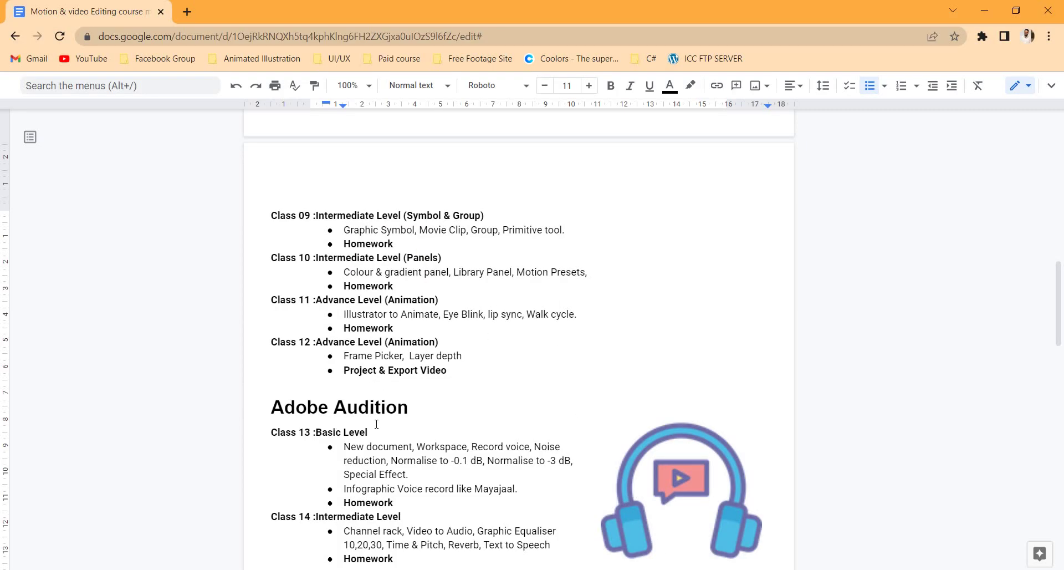
Highlight 'Primitive tool' in the Class 09 outline line, then minimise Chrome
scroll(376, 424, "down", 1)
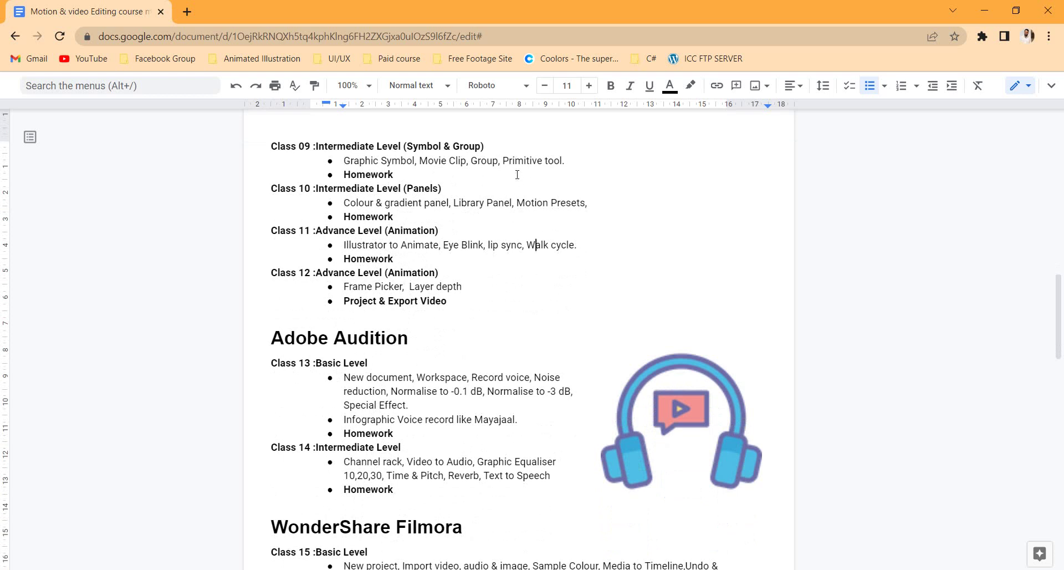
left_click(554, 160)
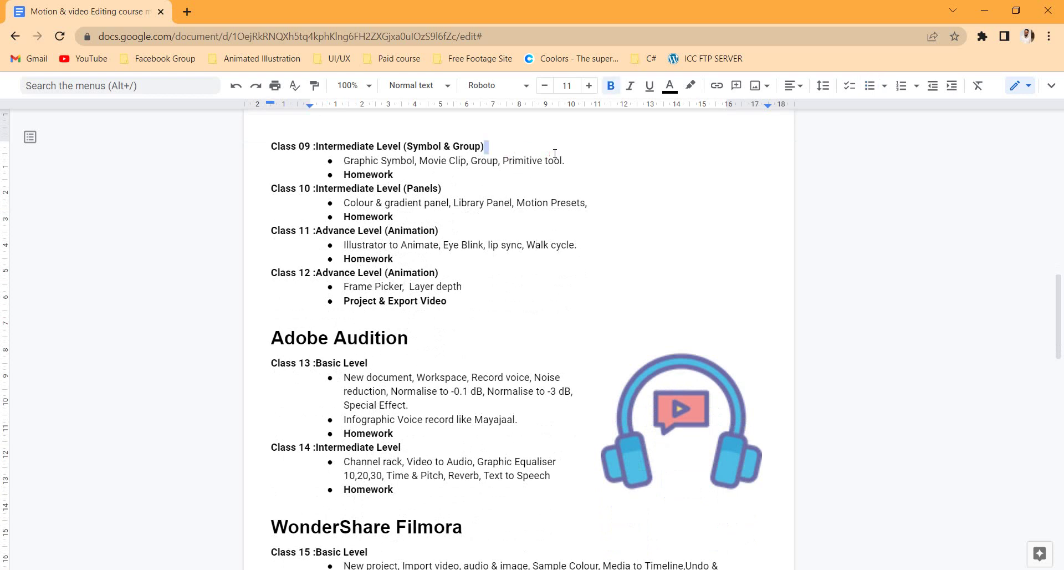
left_click_drag(508, 161, 561, 160)
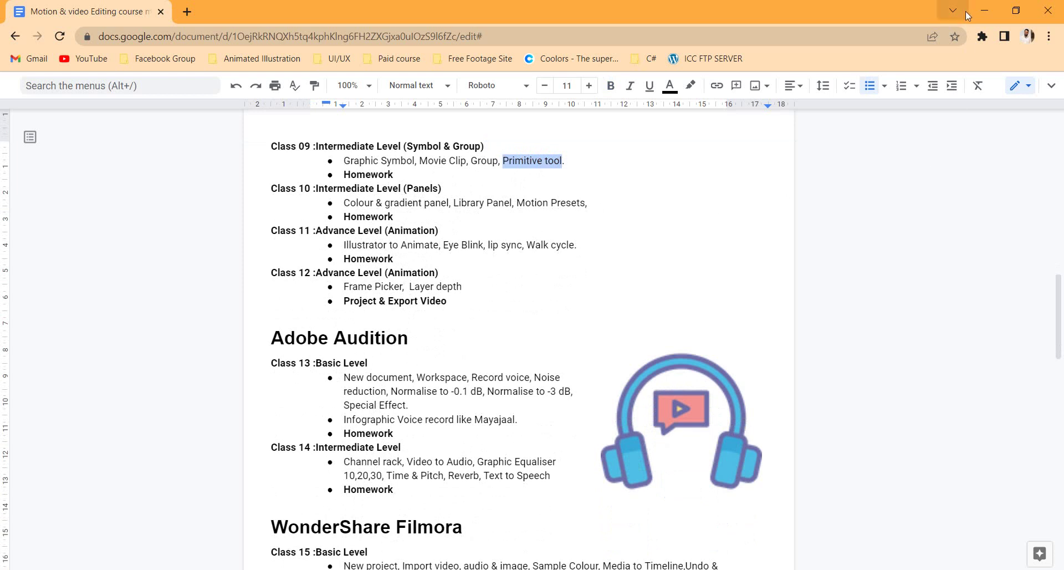
left_click(985, 10)
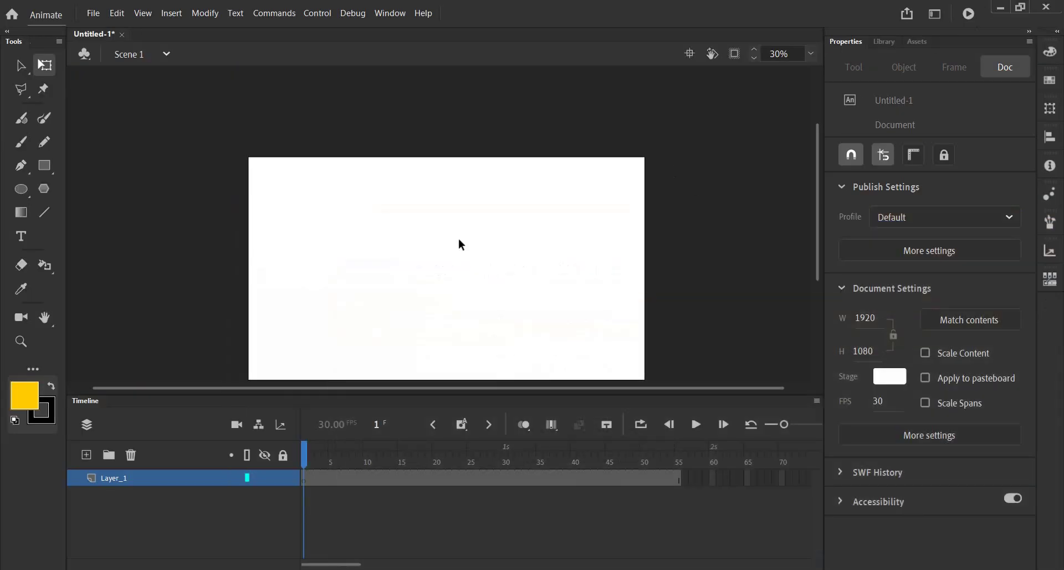
Zoom and reposition the empty stage to 46%
scroll(467, 261, "down", 3)
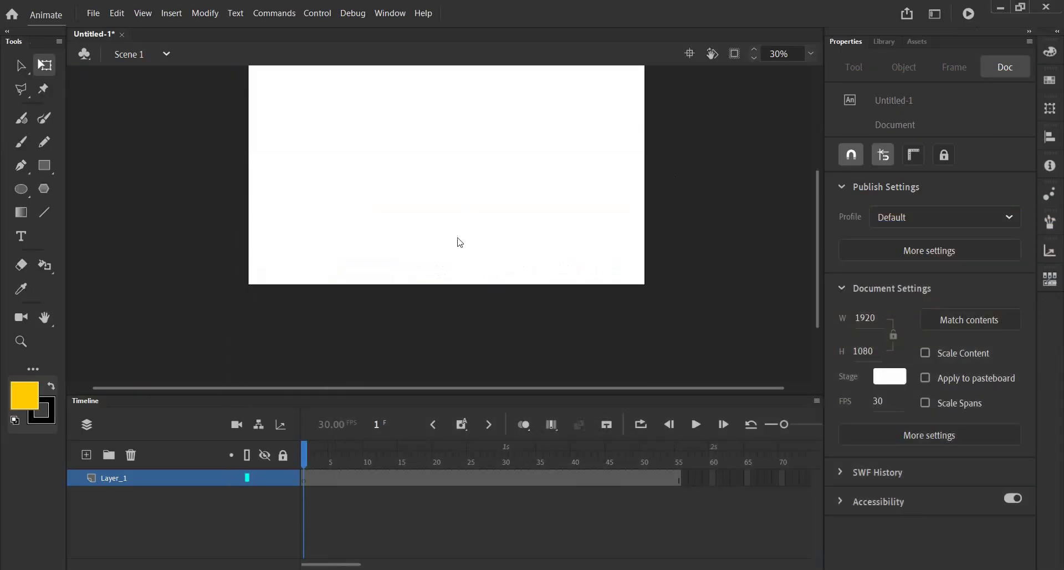
scroll(454, 224, "up", 3)
scroll(476, 233, "down", 2, "ctrl")
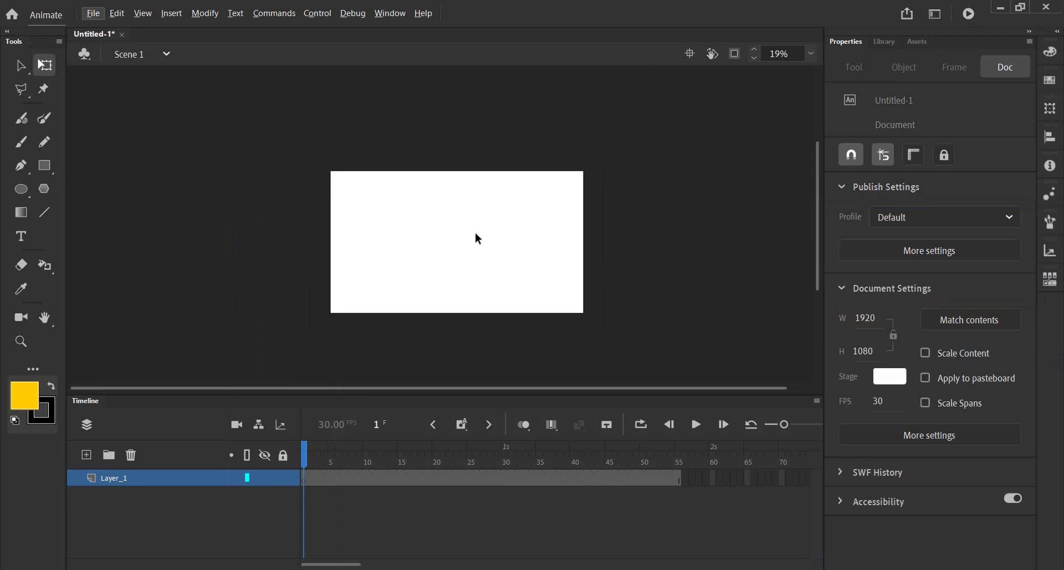
scroll(499, 302, "up", 1, "ctrl")
scroll(421, 307, "up", 1, "ctrl")
scroll(442, 267, "up", 1, "ctrl")
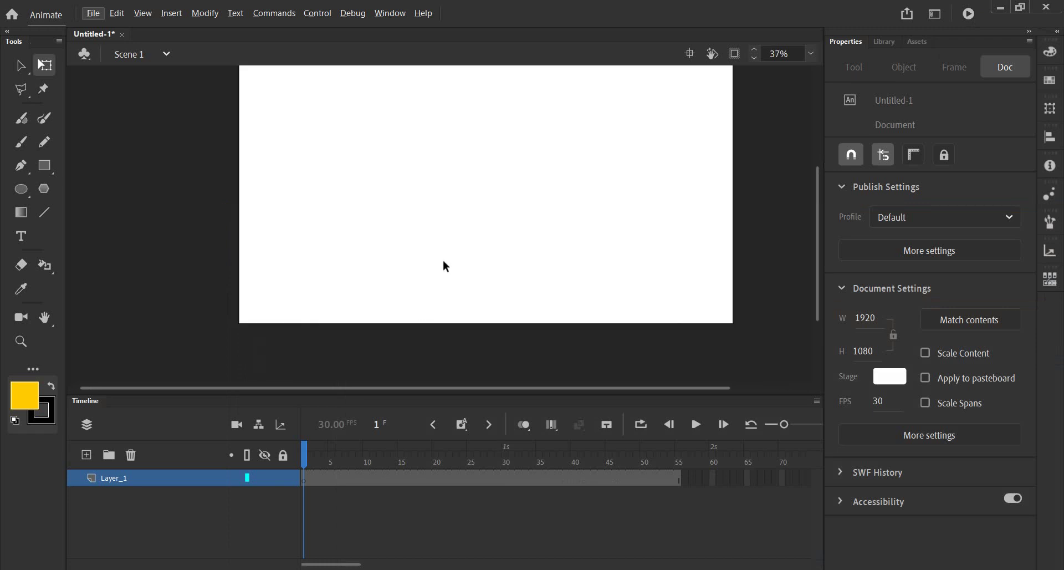
left_click_drag(452, 244, 443, 228)
scroll(452, 218, "up", 1, "ctrl")
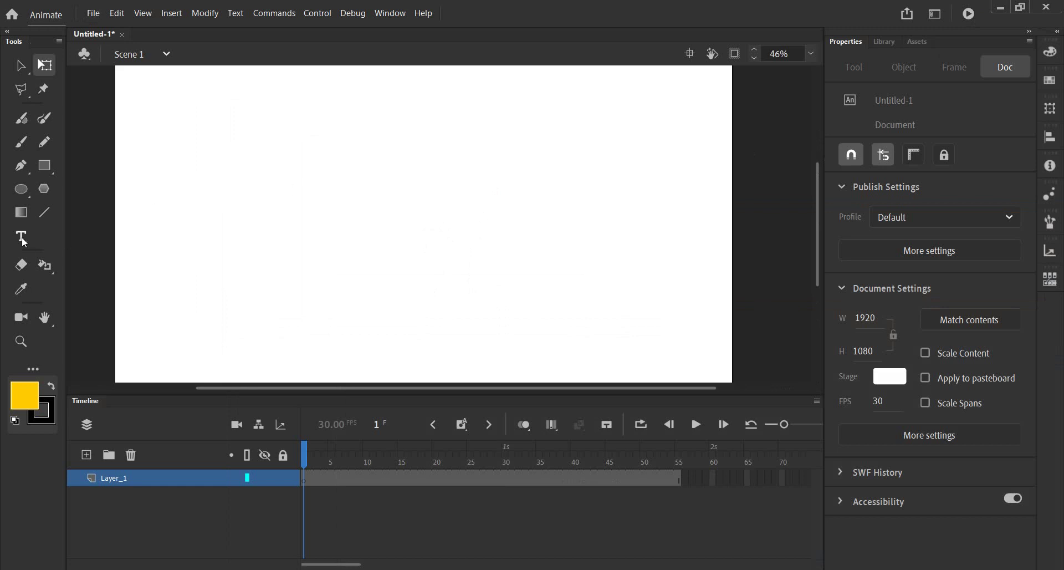
Draw a 249.75 × 249.75 yellow square with black outline in the stage's upper left
left_click(45, 166)
mouse_move(337, 149)
left_mouse_down()
mouse_move(405, 193)
mouse_move(417, 229)
left_mouse_up()
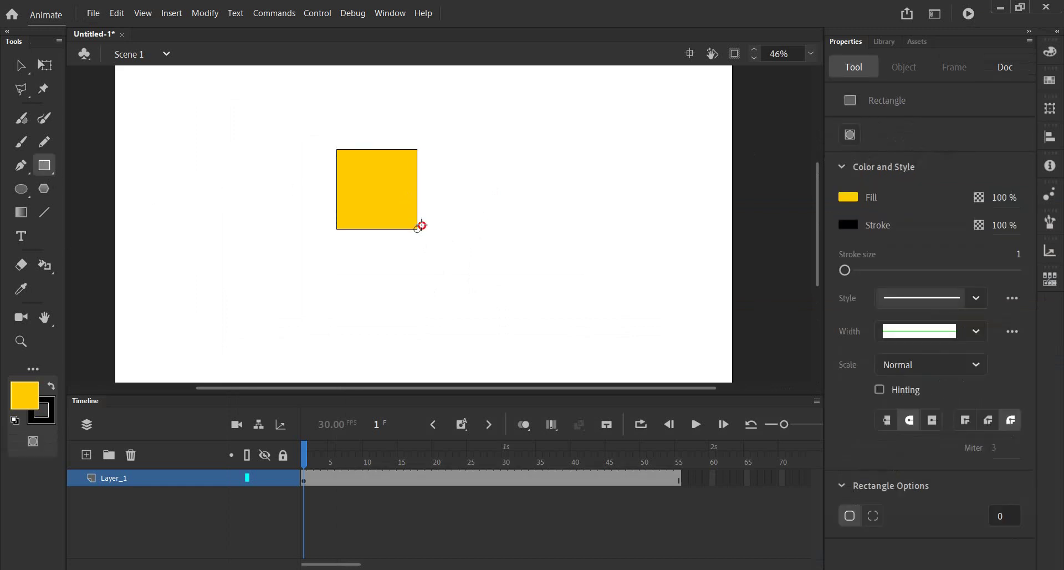
left_click(20, 65)
left_click(351, 187)
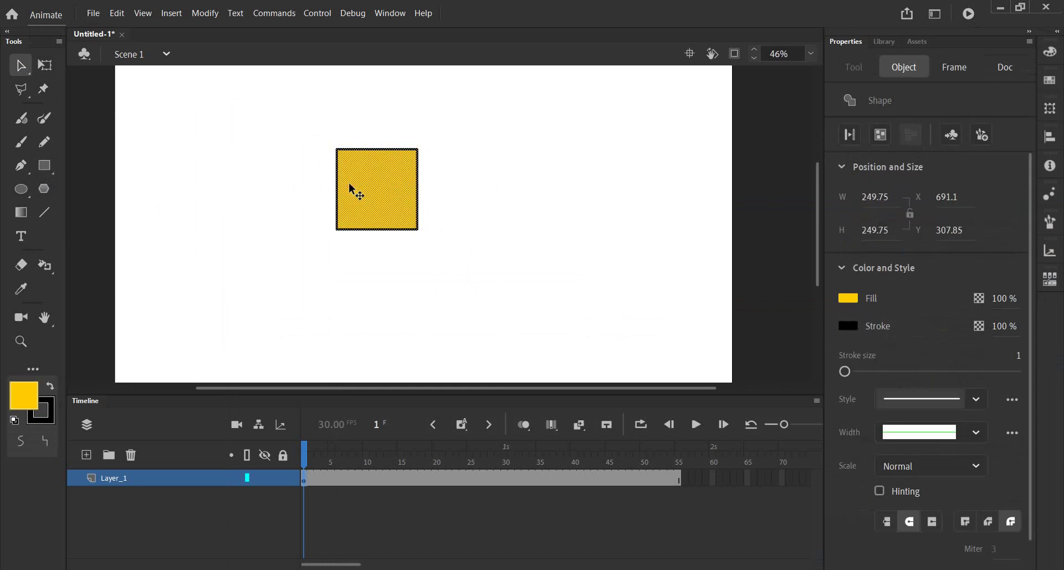
left_click(505, 113)
left_click(378, 15)
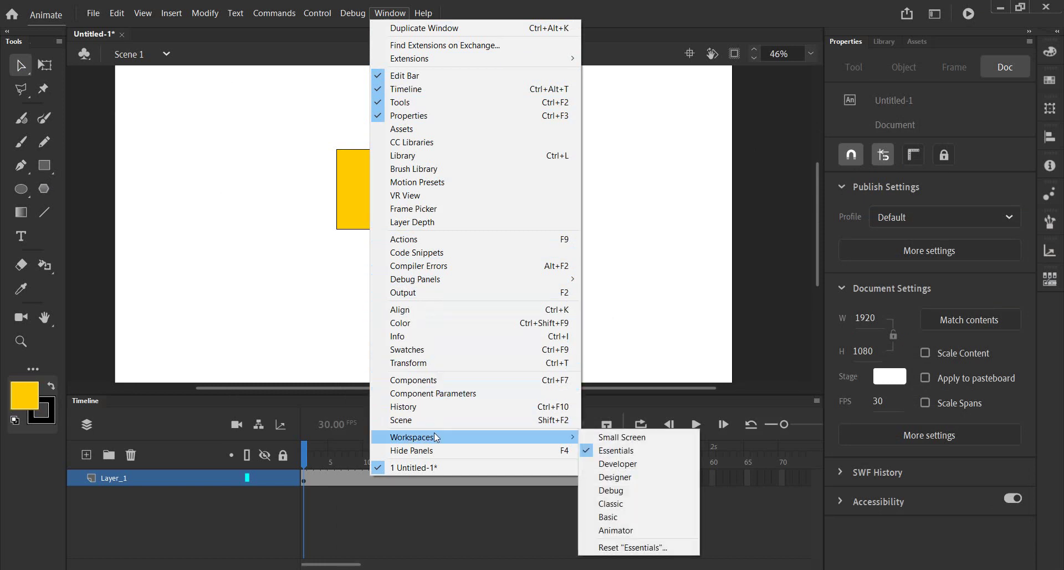
Float the Motion Presets panel over the stage with Default Presets expanded and enlarged
left_click(416, 182)
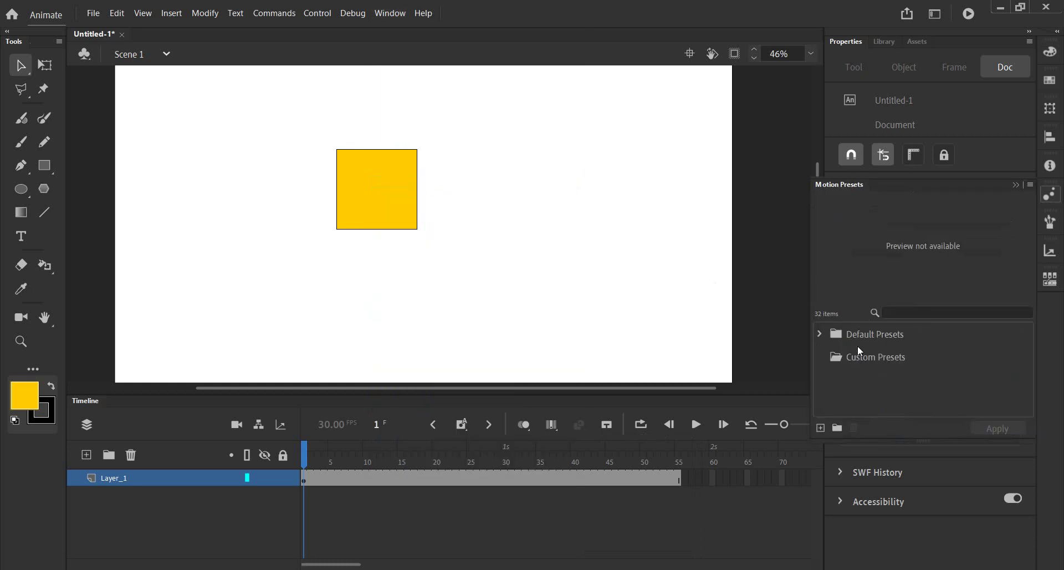
left_click_drag(832, 186, 583, 101)
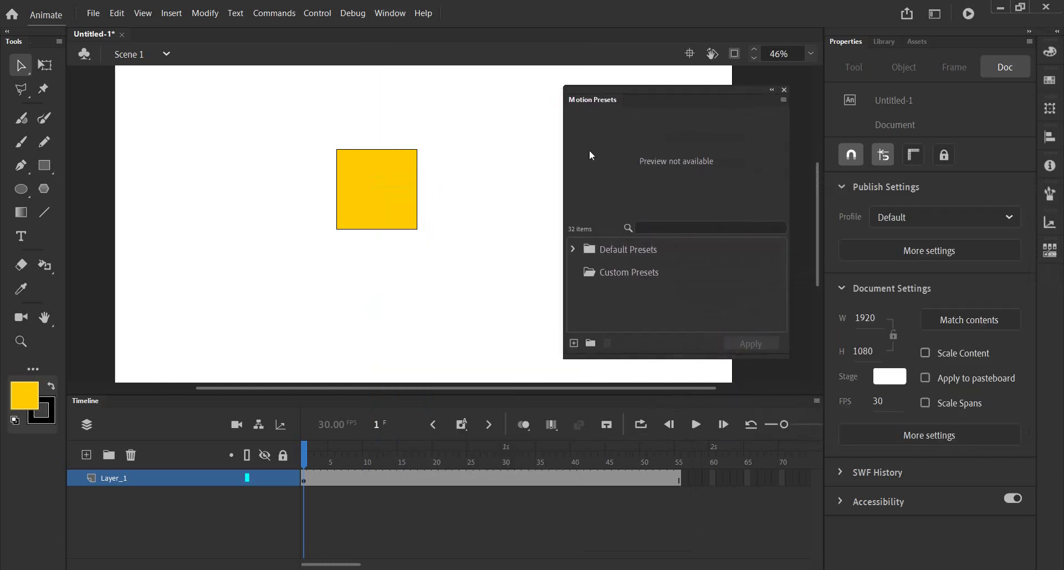
left_click(612, 272)
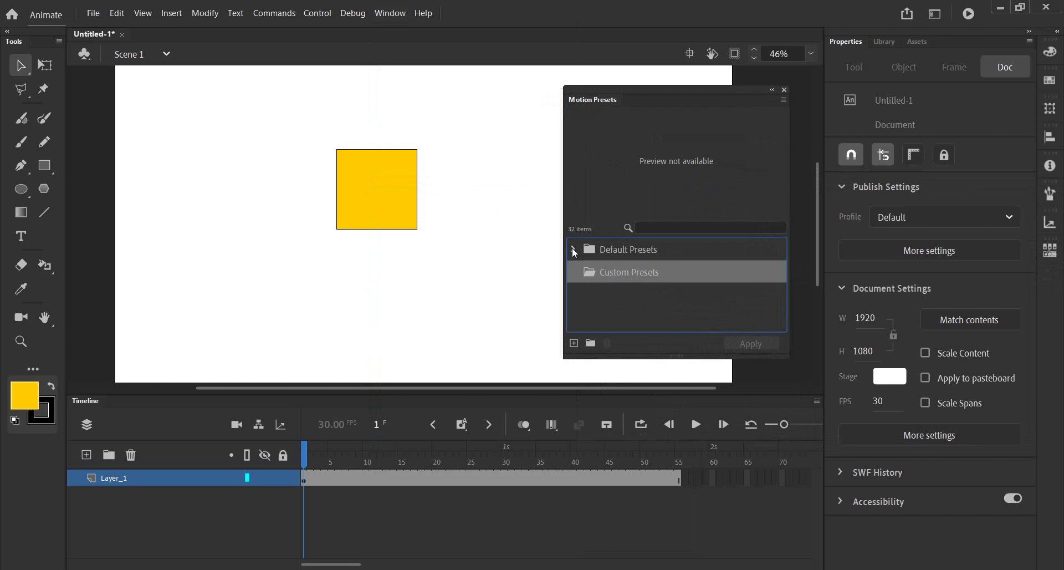
left_click(574, 249)
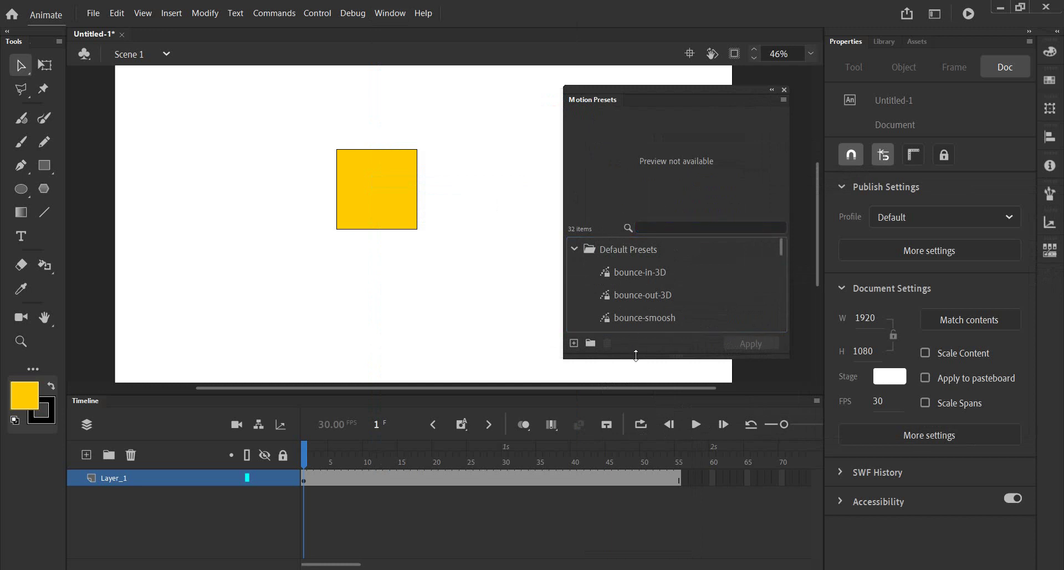
left_click_drag(636, 354, 654, 510)
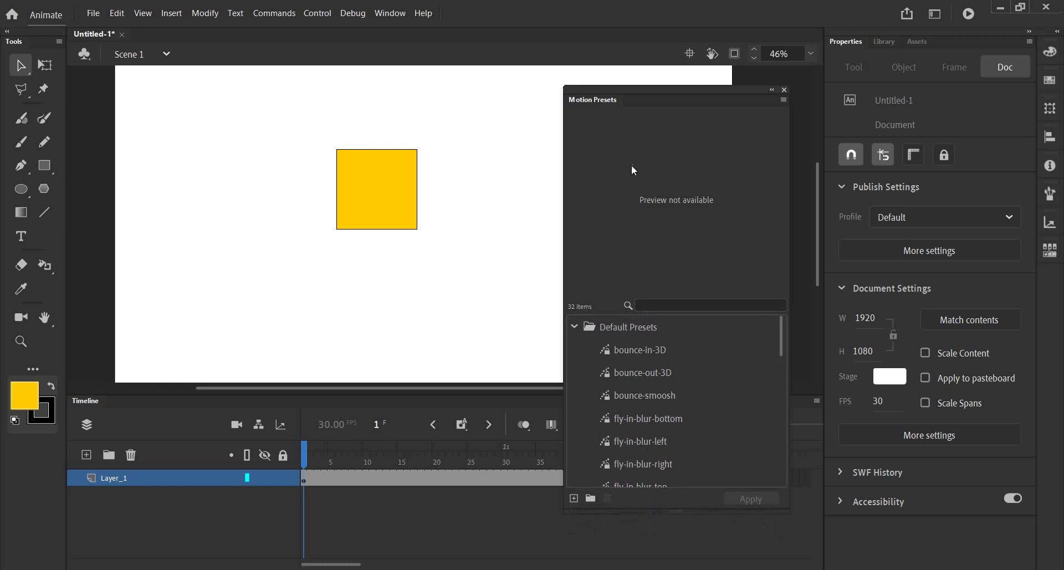
scroll(616, 388, "down", 2)
scroll(619, 407, "down", 3)
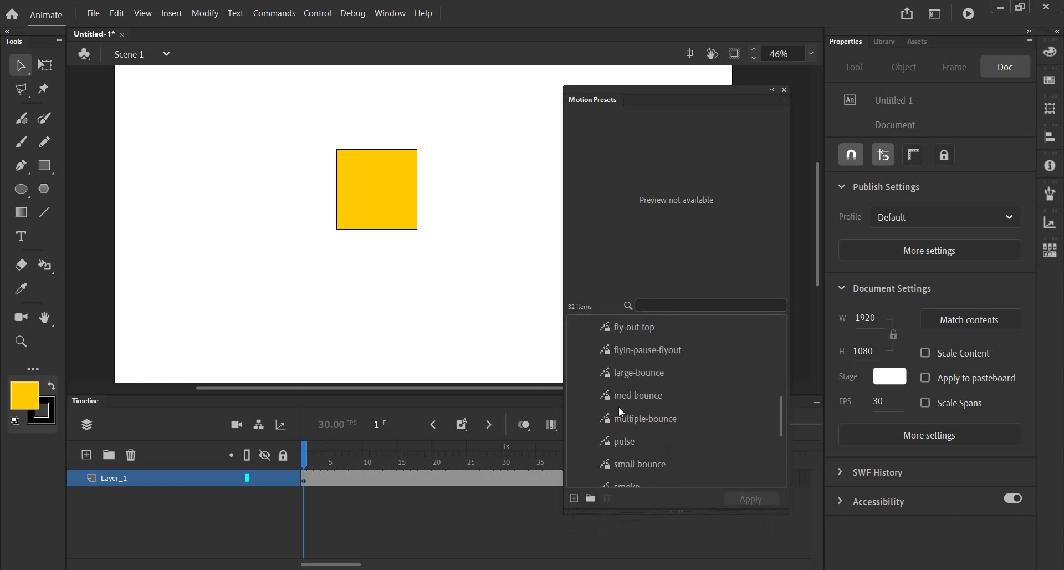
scroll(620, 407, "down", 4)
scroll(620, 408, "up", 5)
left_click_drag(627, 91, 767, 106)
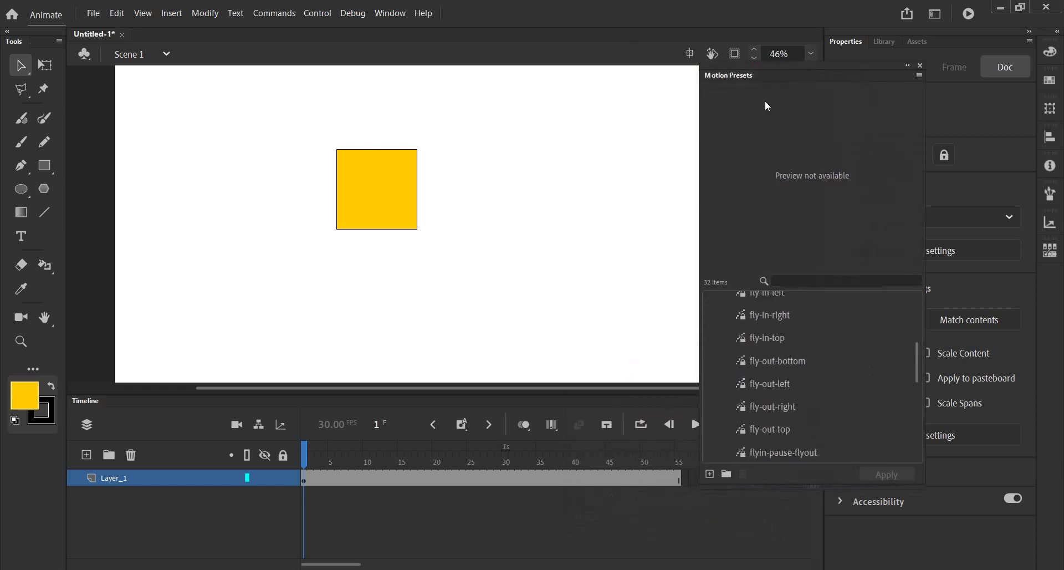
Select the yellow square and apply the bounce-in-3D preset to it
left_click(364, 195)
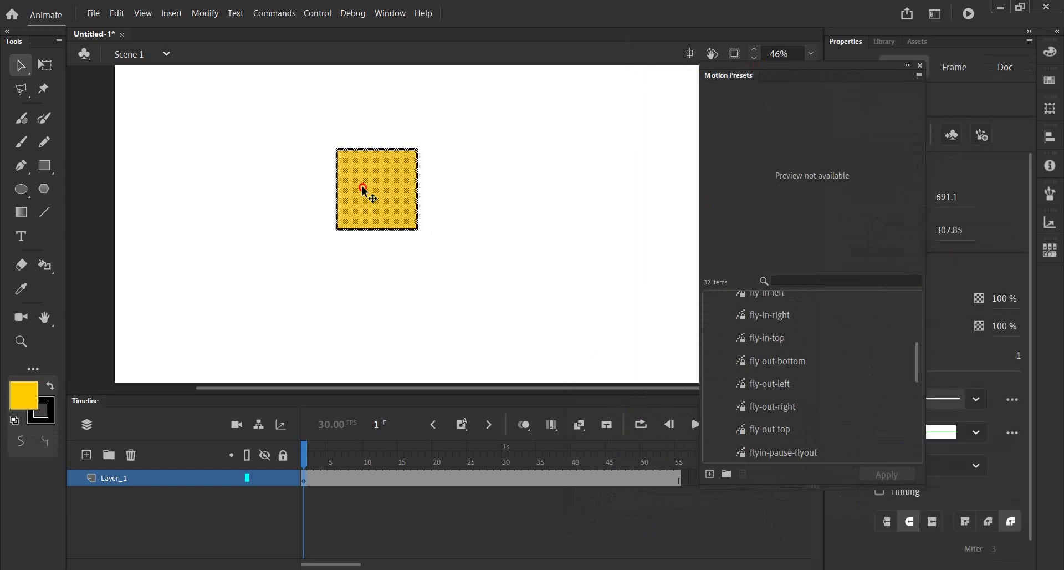
scroll(743, 311, "up", 3)
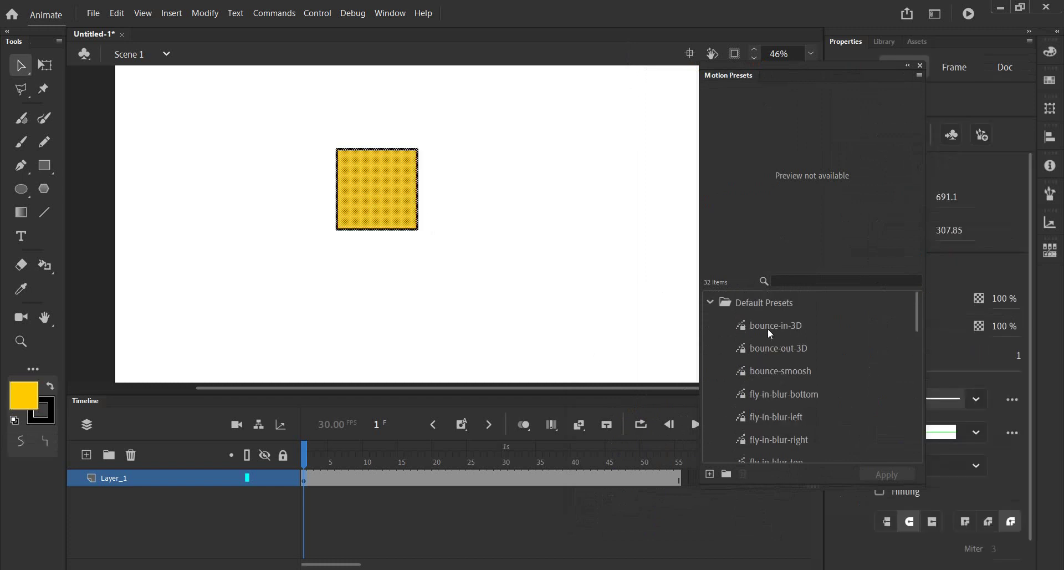
left_click(770, 332)
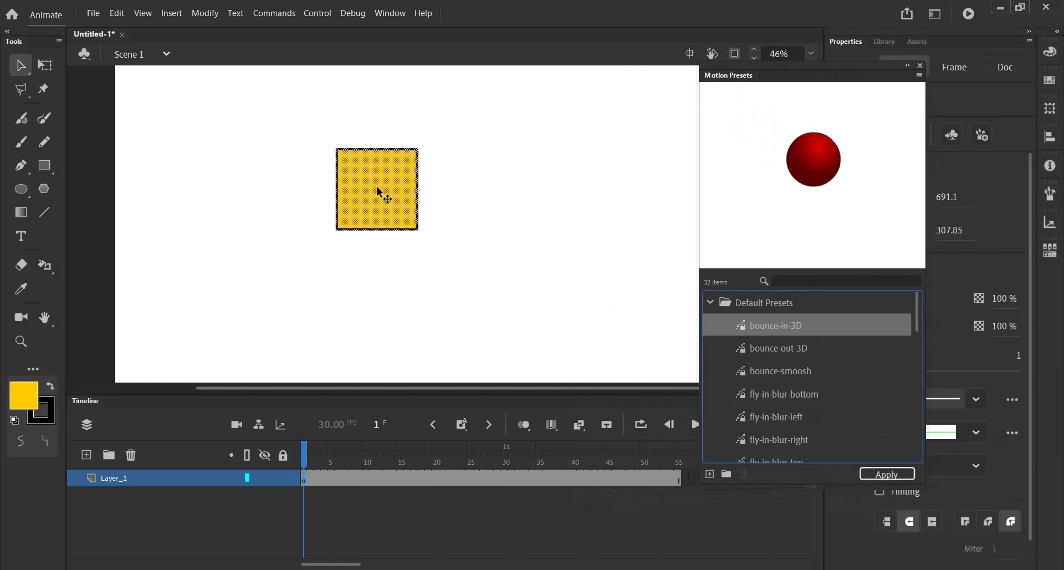
left_click(890, 475)
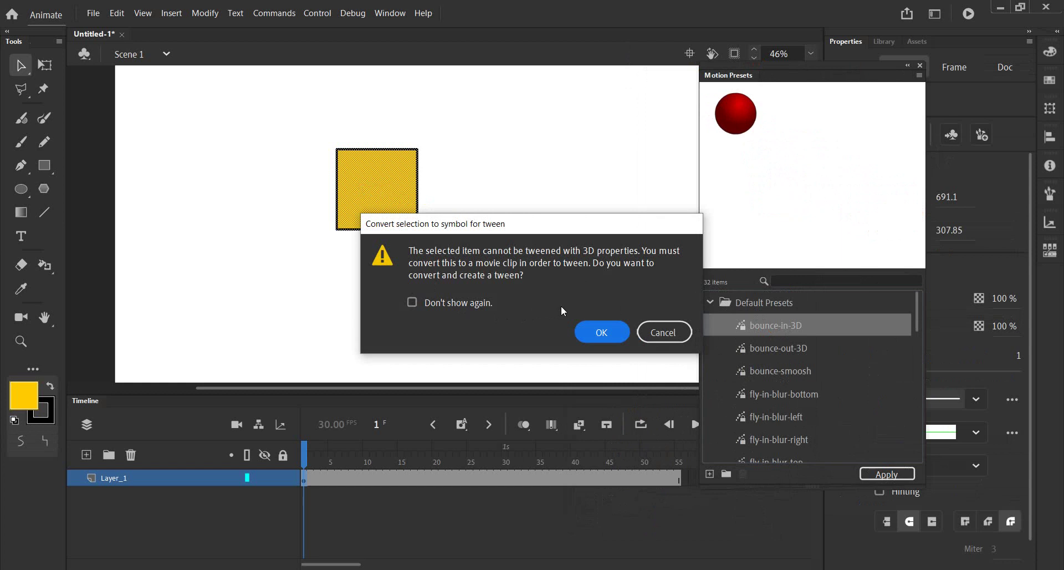
Decline the movie clip prompt and convert the square into a Graphic symbol instead
left_click(663, 332)
right_click(389, 194)
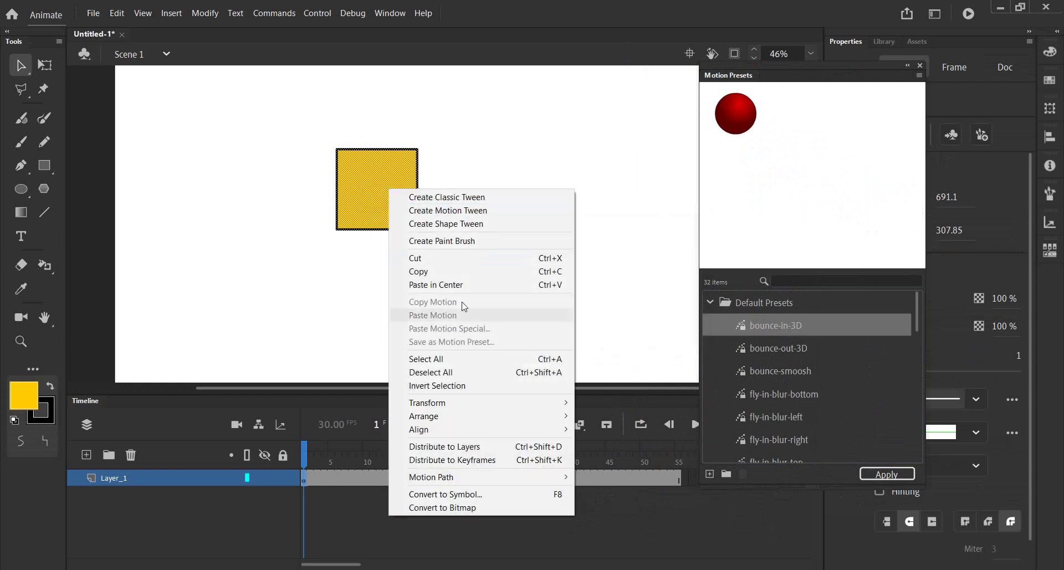
left_click(461, 494)
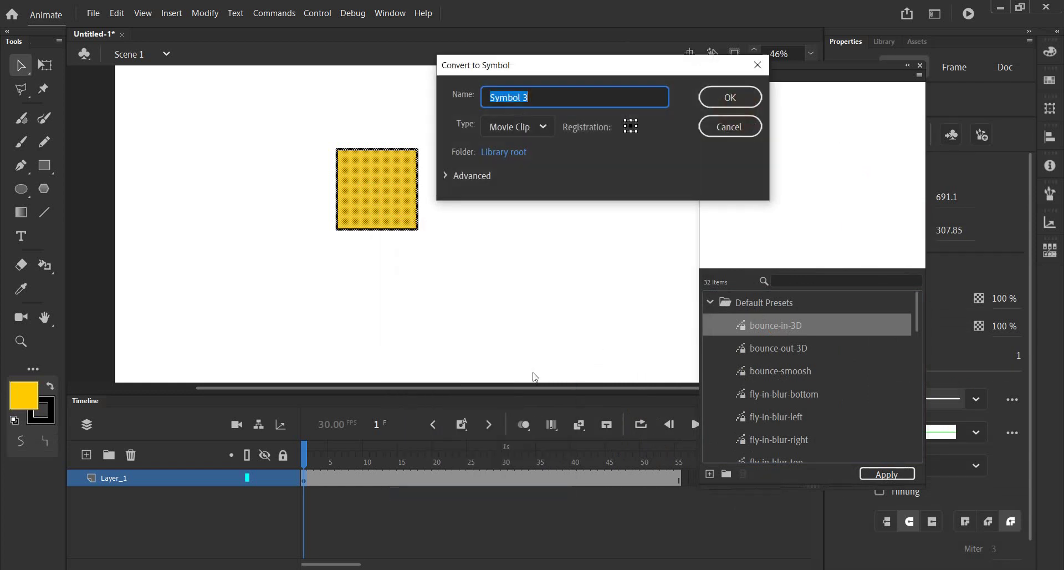
left_click(546, 128)
left_click(507, 196)
left_click(746, 98)
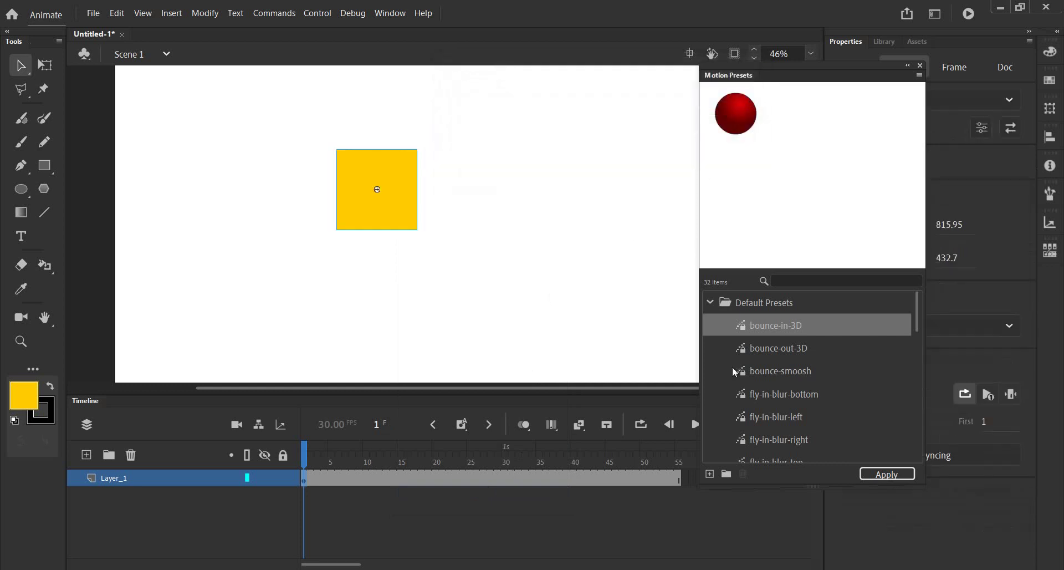
left_click(296, 164)
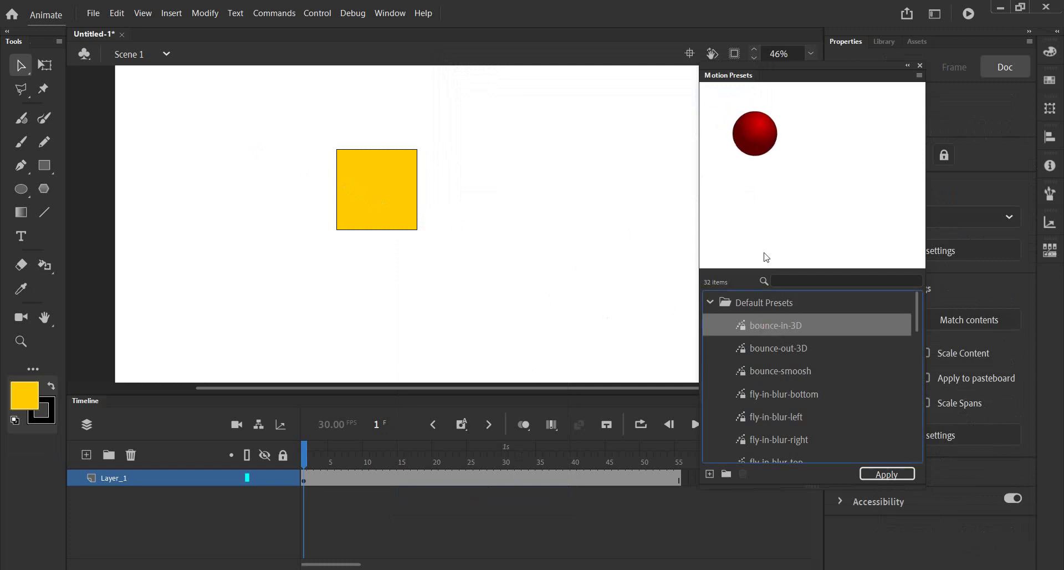
Preview the bounce-out-3D, bounce-smoosh and fly-in-blur-bottom presets
left_click(778, 349)
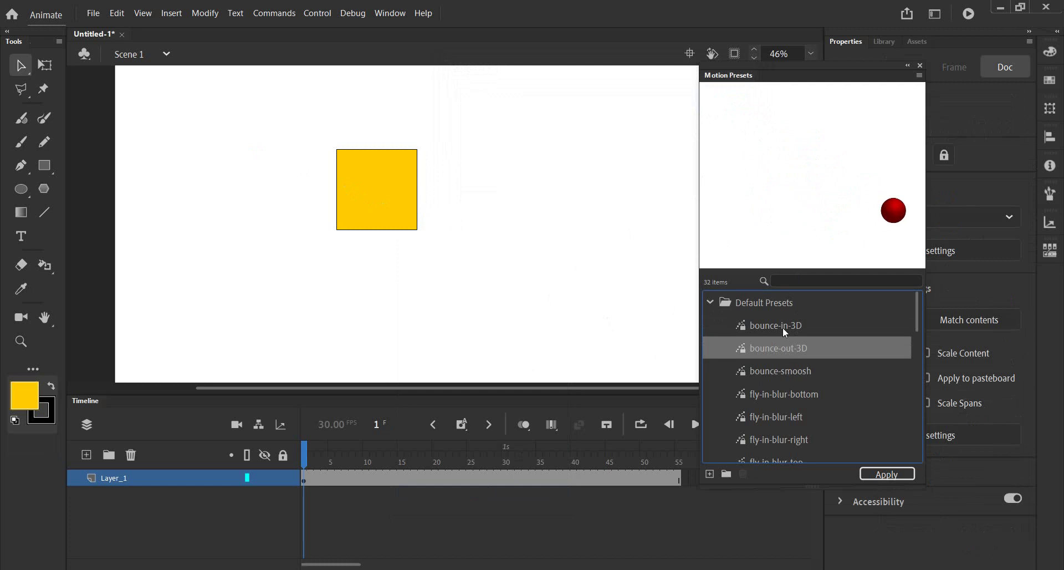
left_click(770, 377)
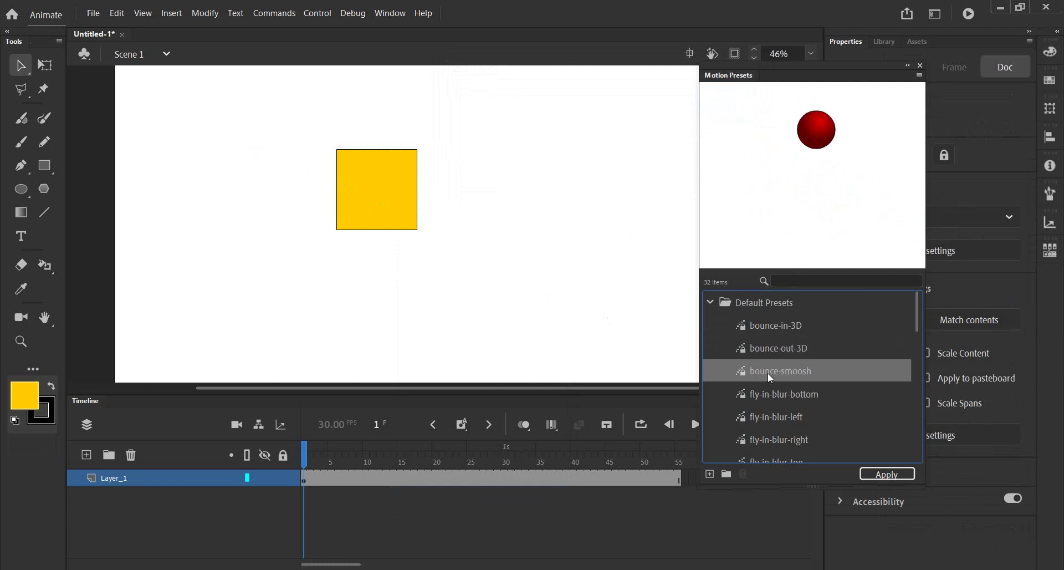
left_click(793, 390)
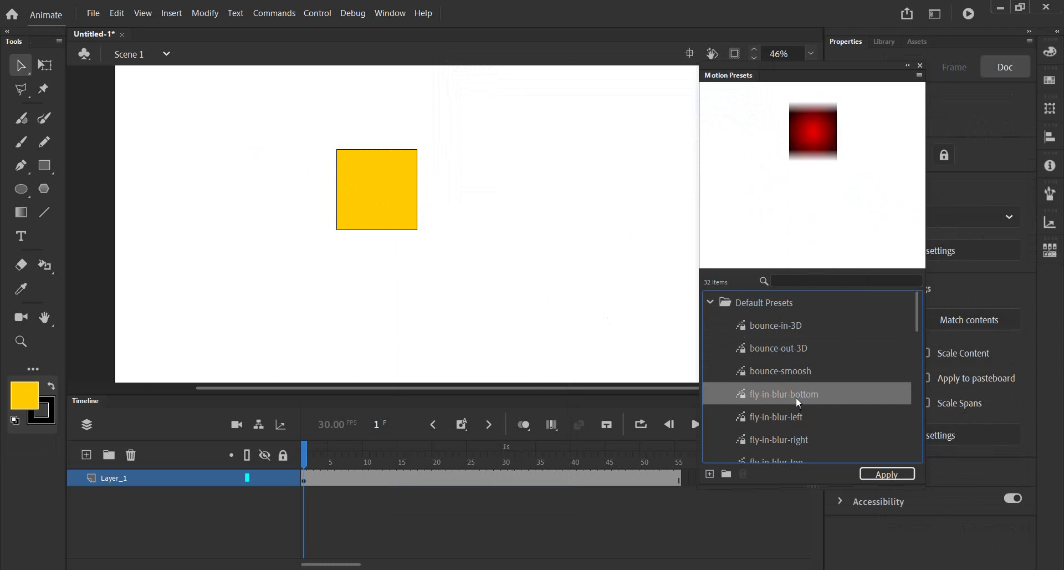
Move the square to the lower middle and apply fly-in-blur-bottom, checking frame 15
left_click_drag(354, 182, 403, 305)
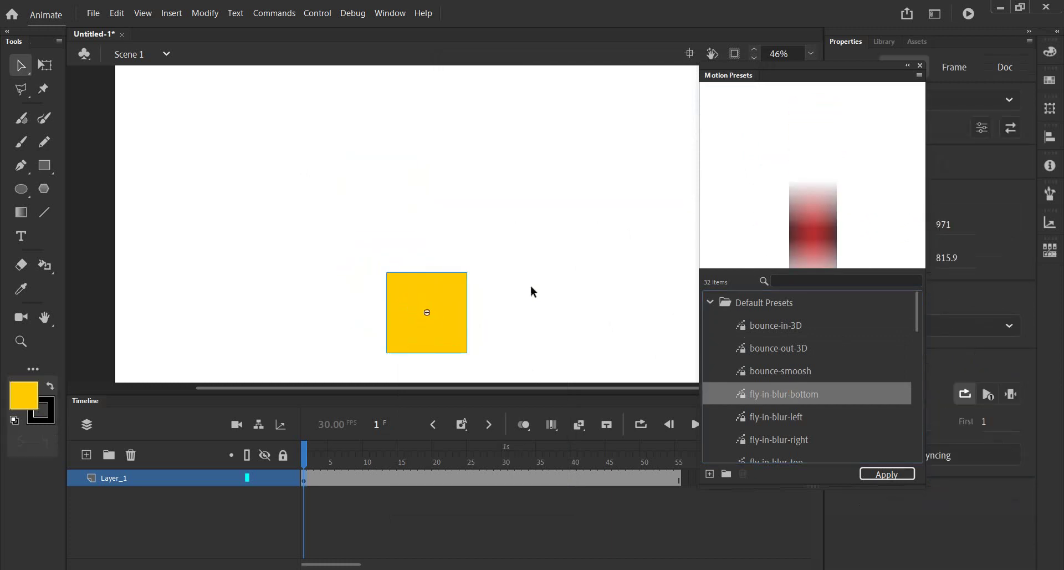
left_click(555, 285)
left_click(417, 286)
left_click(889, 474)
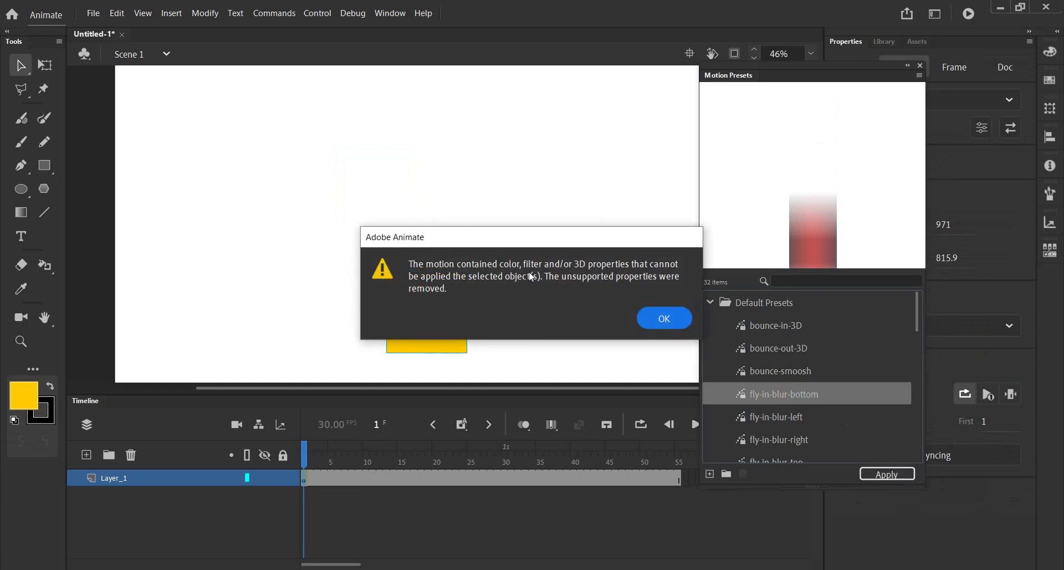
left_click(663, 316)
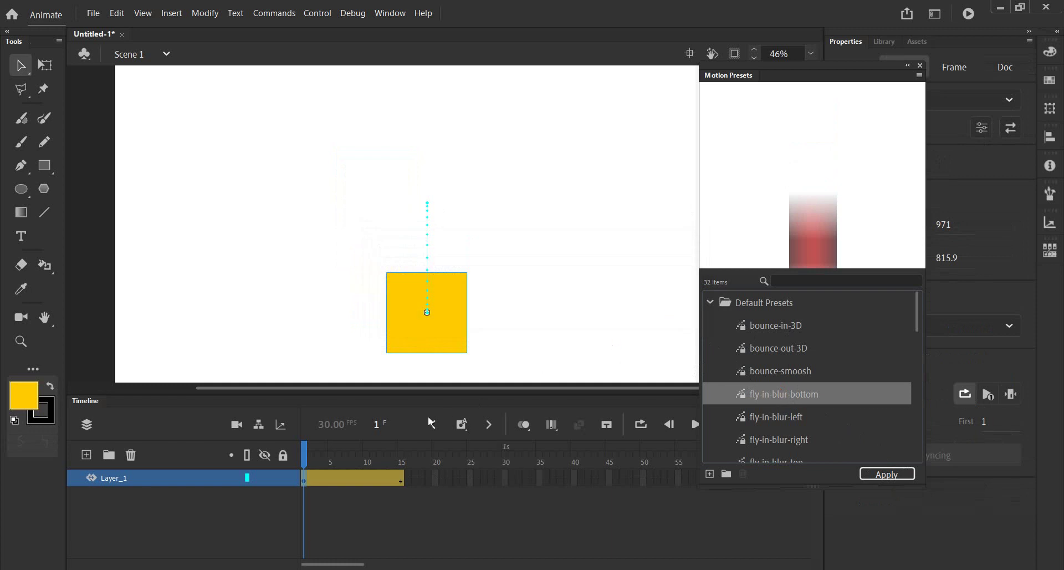
left_click_drag(310, 453, 400, 449)
left_click(303, 455)
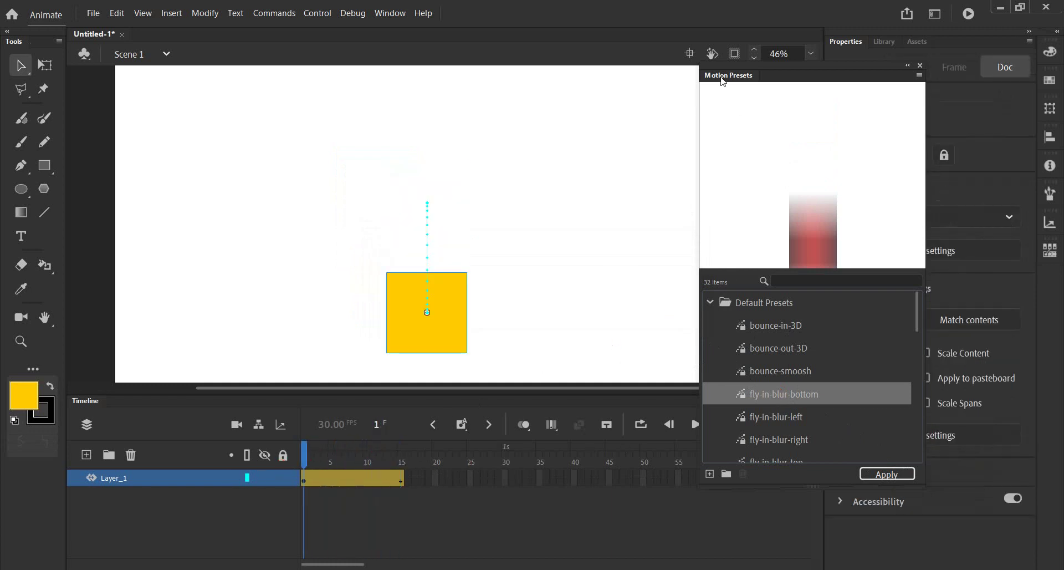
Dock the Motion Presets panel beside Properties and play the animation
left_click_drag(816, 76, 962, 67)
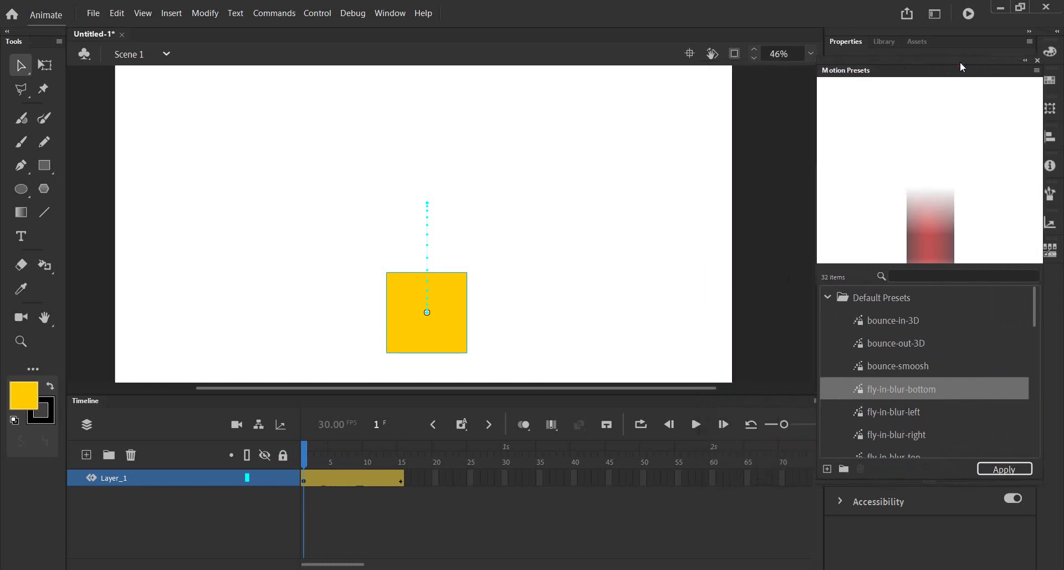
left_click(697, 425)
left_click(696, 425)
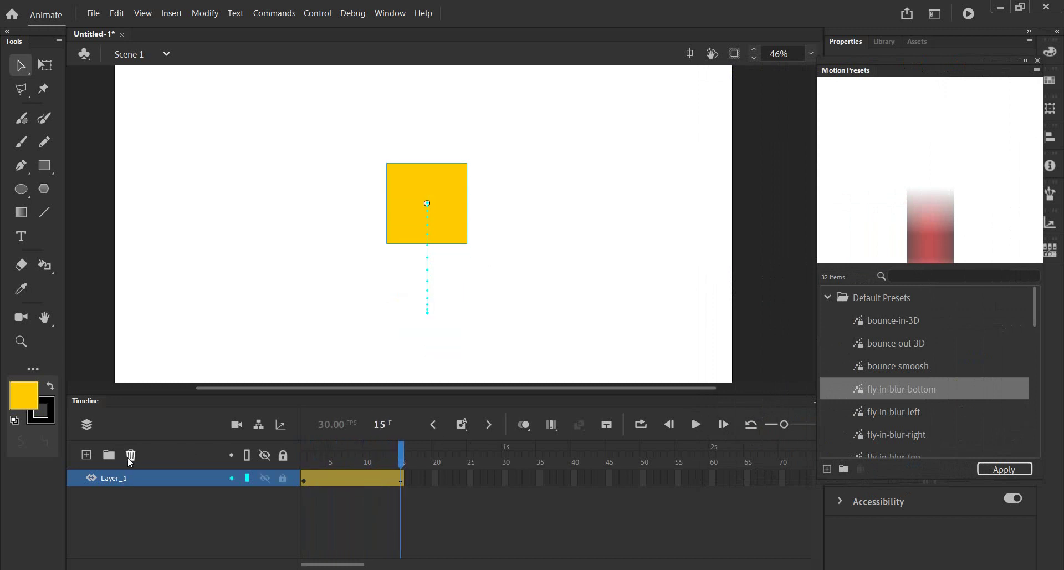
Add Layer_2, delete Layer_1 with its animated square, and draw a new yellow square
left_click(87, 454)
left_click(122, 495)
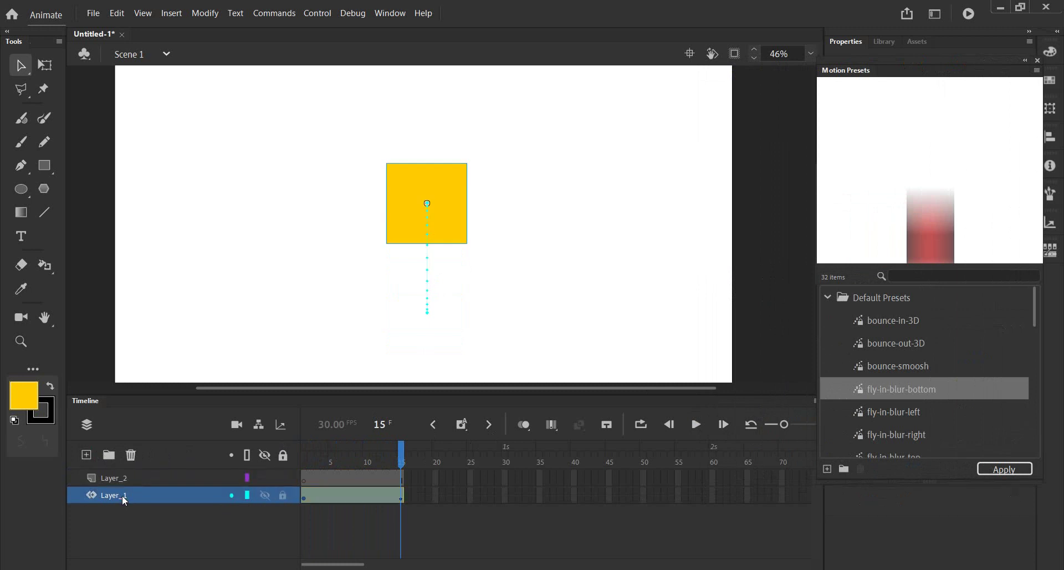
left_click(130, 455)
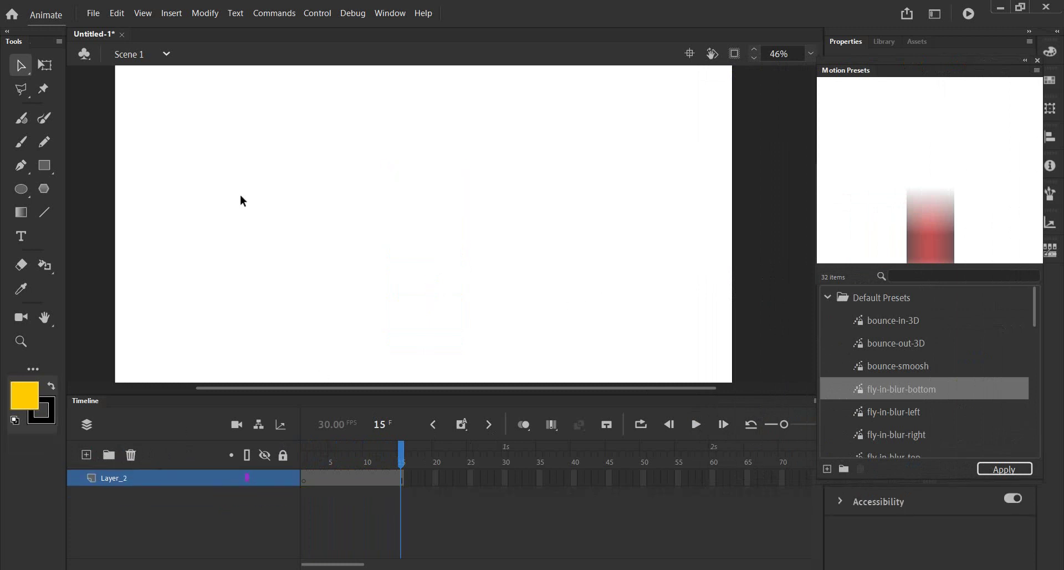
left_click(45, 166)
left_click_drag(293, 159, 367, 233)
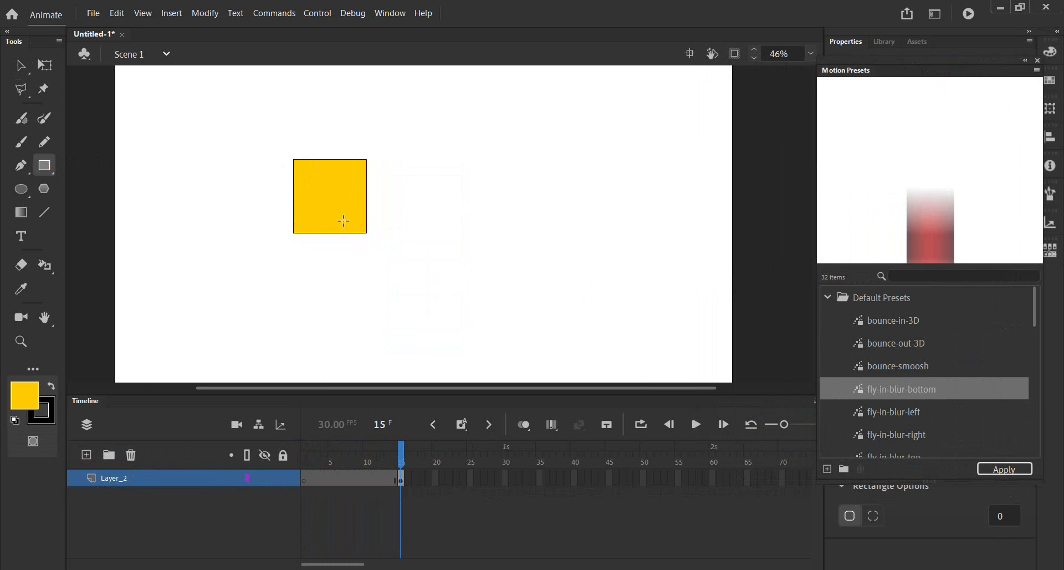
Convert the new yellow square into Symbol 4
left_click(19, 65)
left_click(304, 168)
right_click(305, 177)
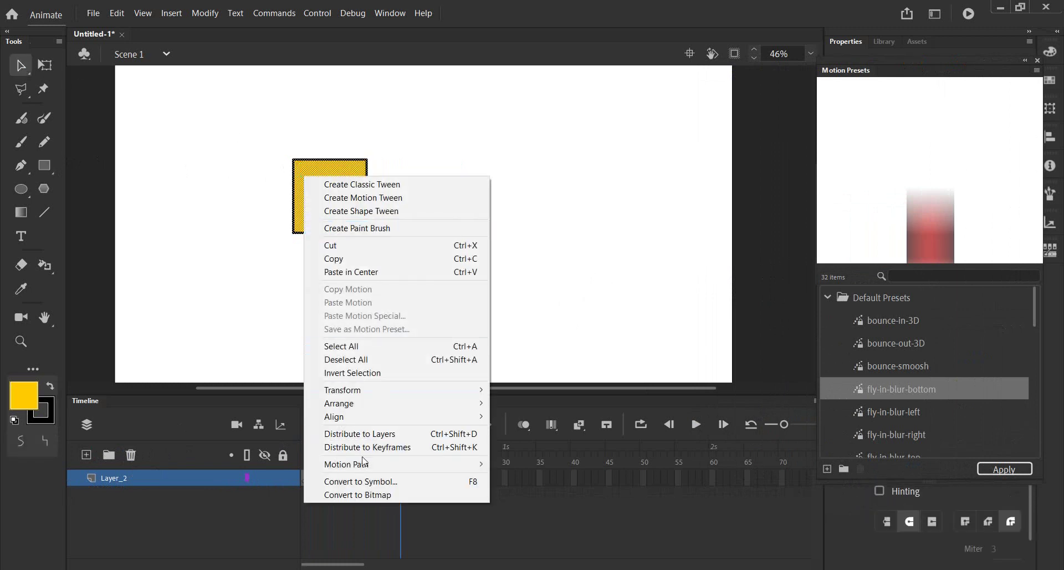
left_click(363, 481)
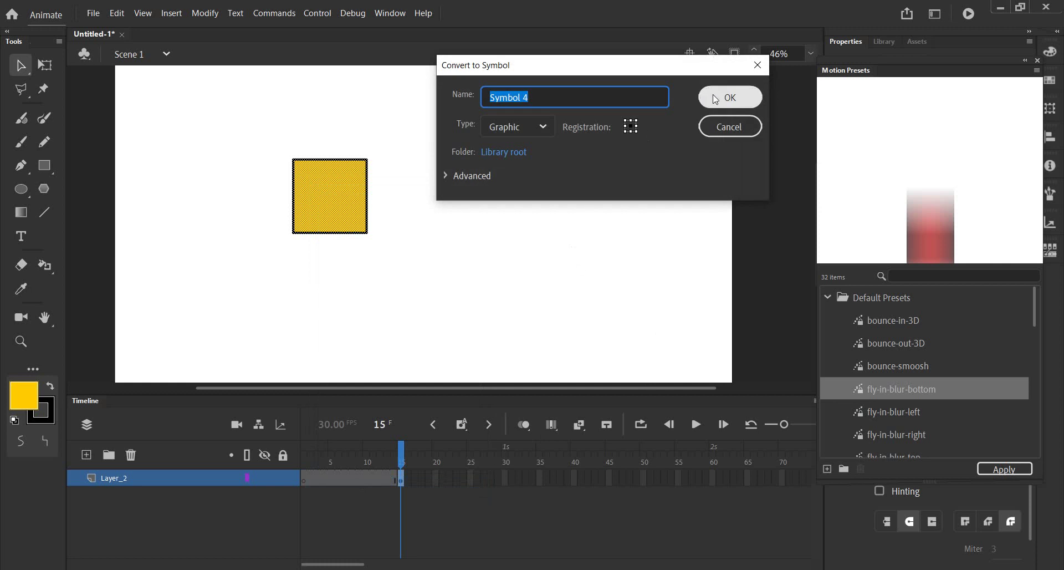
left_click(715, 99)
Inside Symbol 4, convert the square into a nested Graphic symbol
double_click(336, 197)
right_click(341, 186)
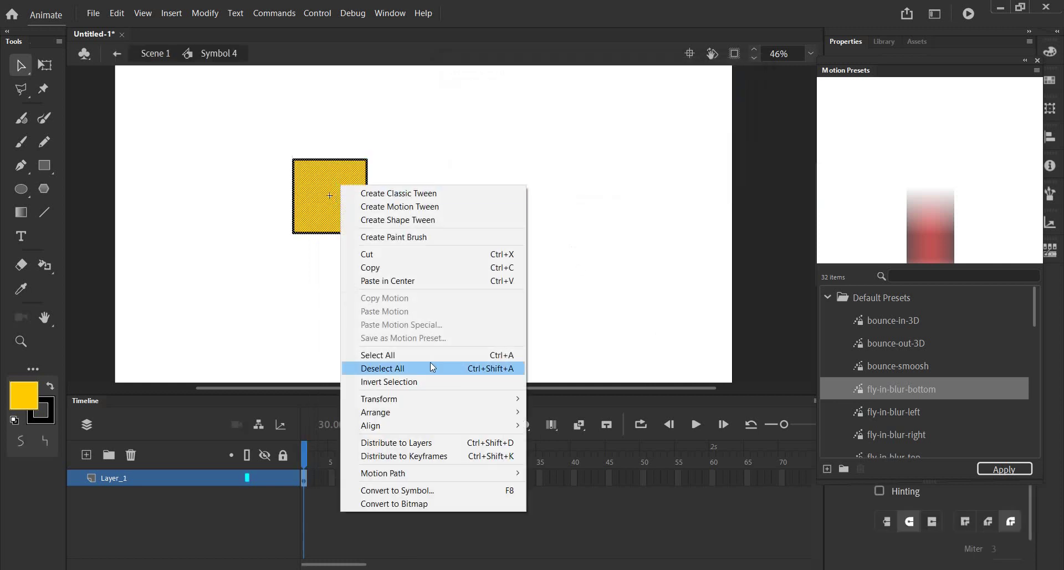
left_click(409, 492)
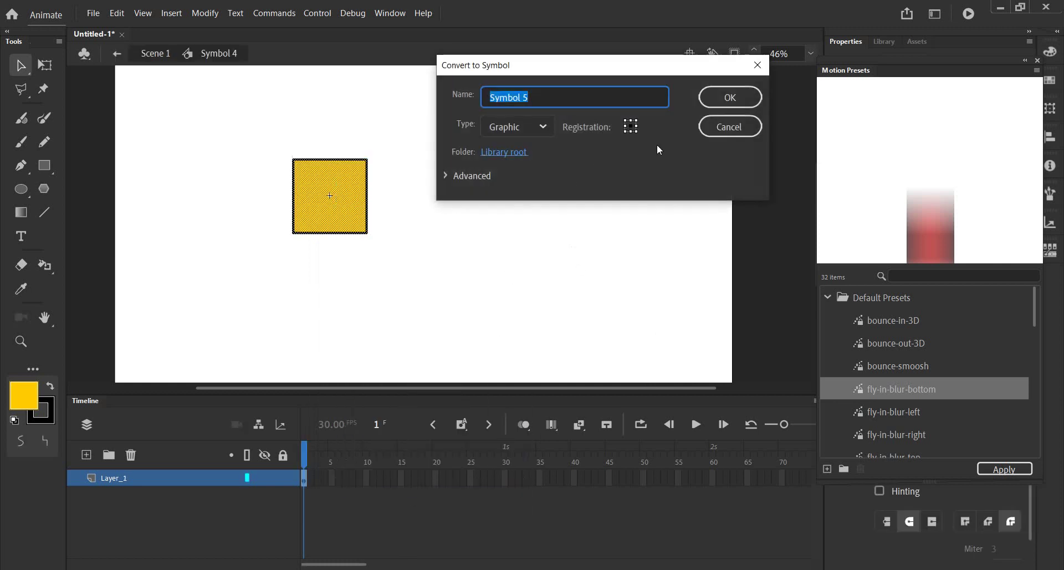
left_click(730, 99)
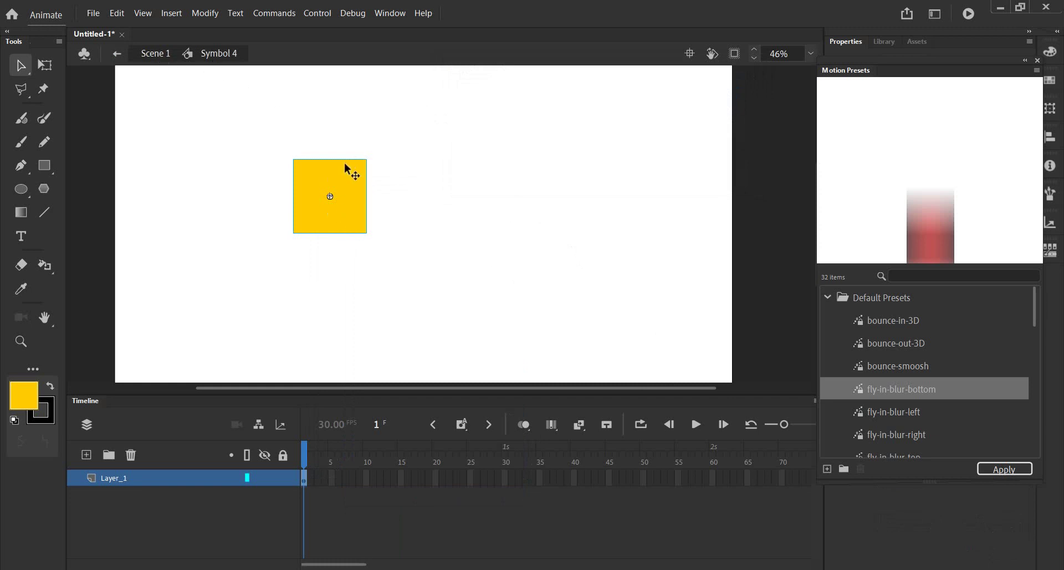
Apply the fly-out-top preset to the inner square, preview its 24-frame flight, and return to Scene 1
left_click(903, 411)
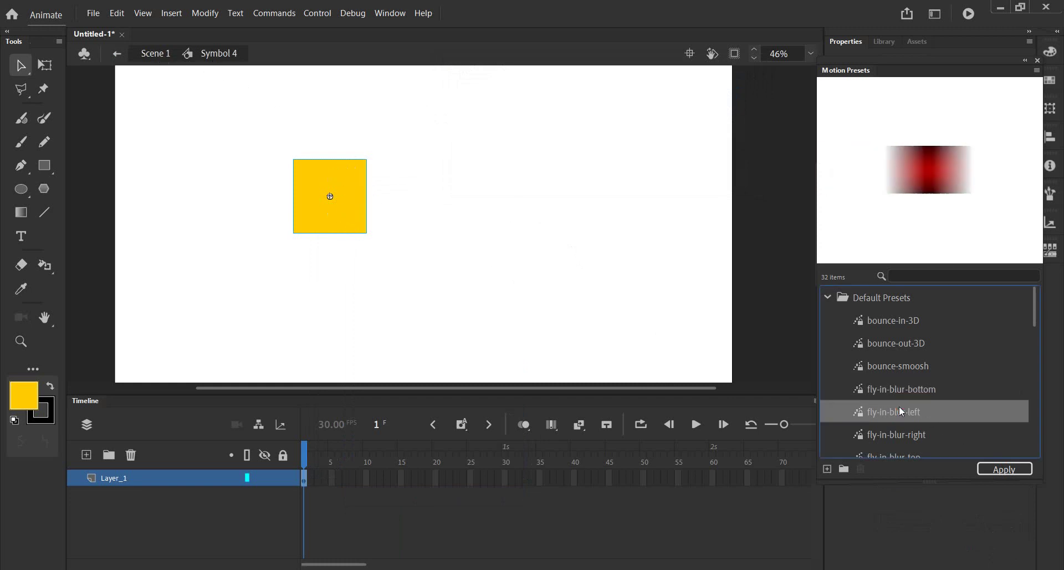
scroll(894, 355, "down", 5)
left_click(887, 370)
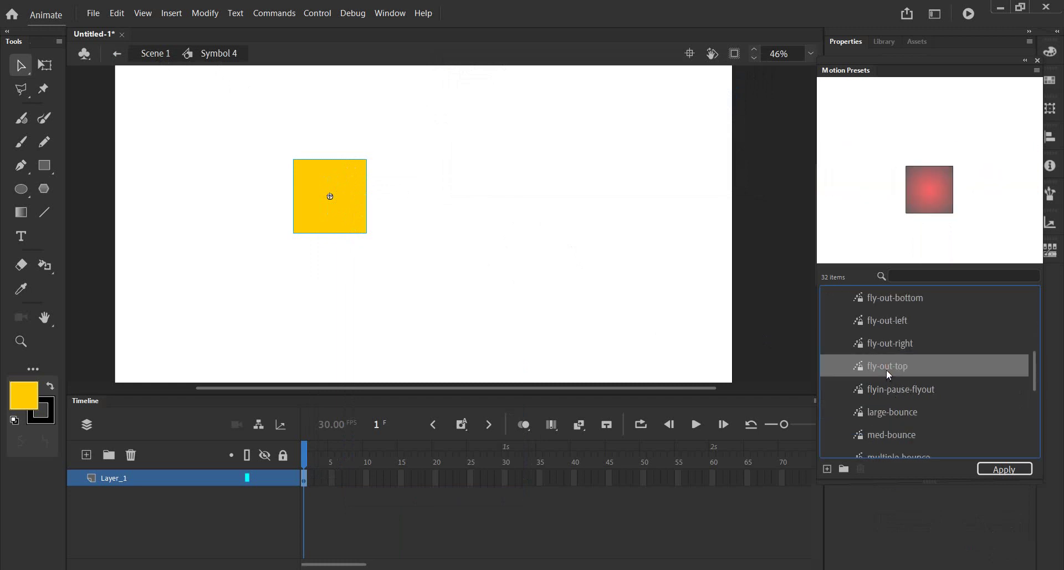
left_click(1001, 469)
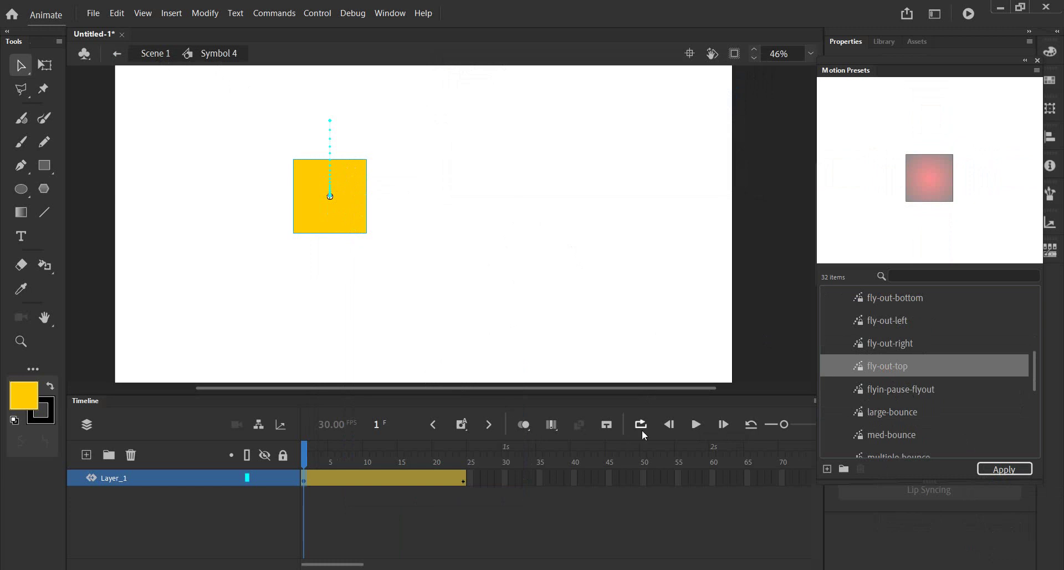
left_click(696, 425)
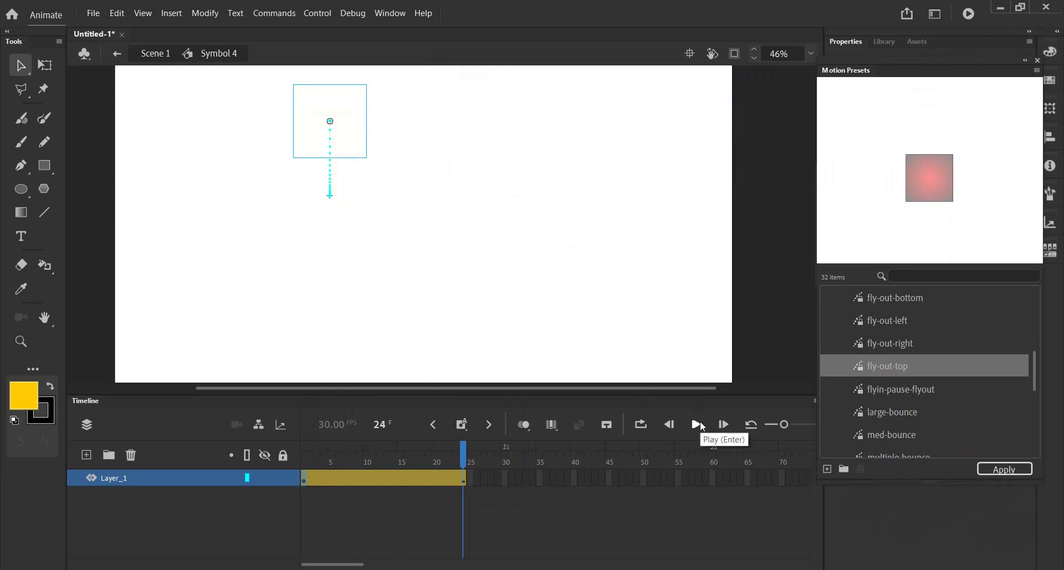
left_click(697, 425)
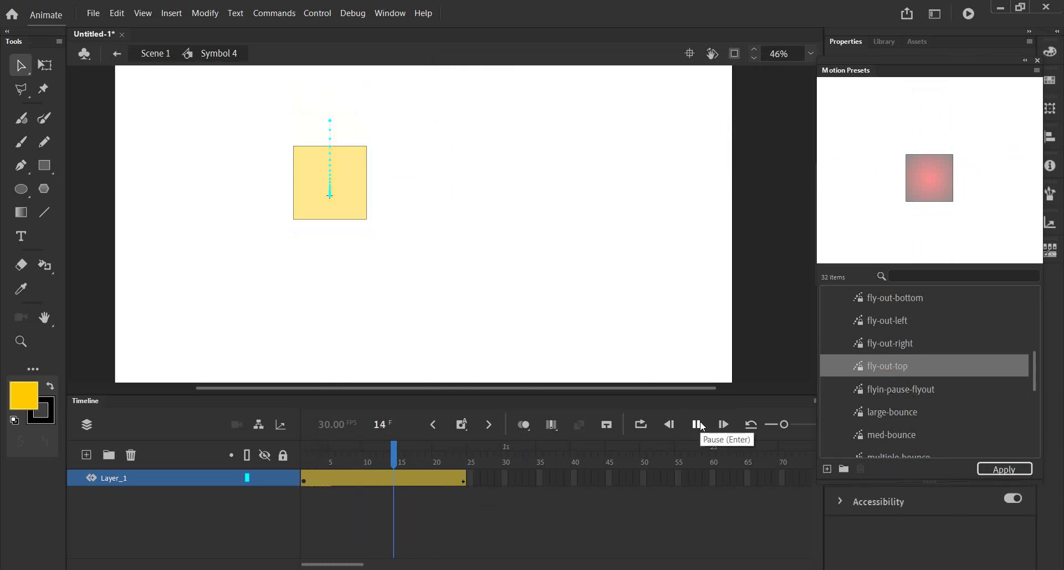
left_click(697, 425)
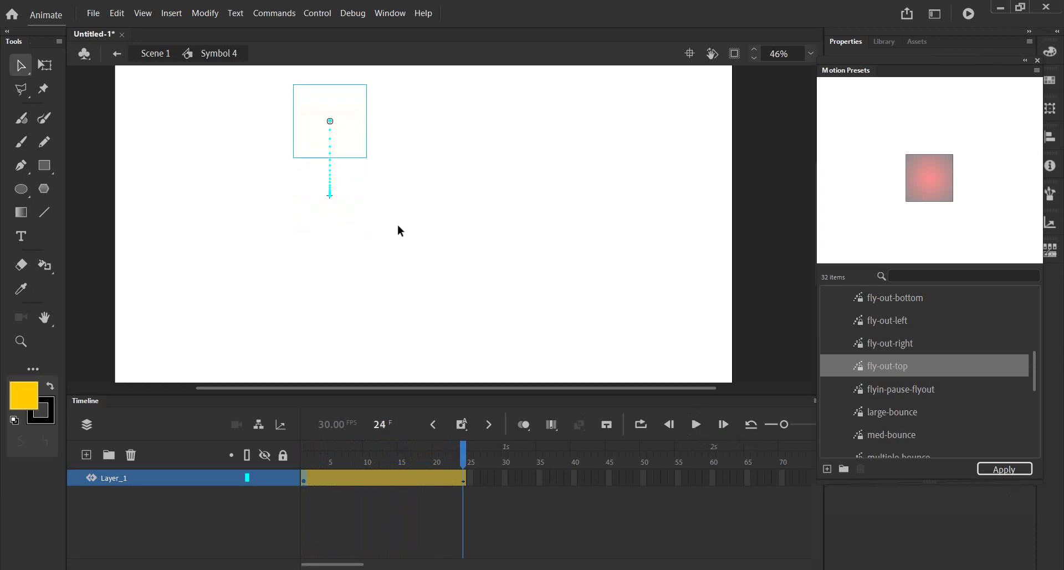
left_click(156, 54)
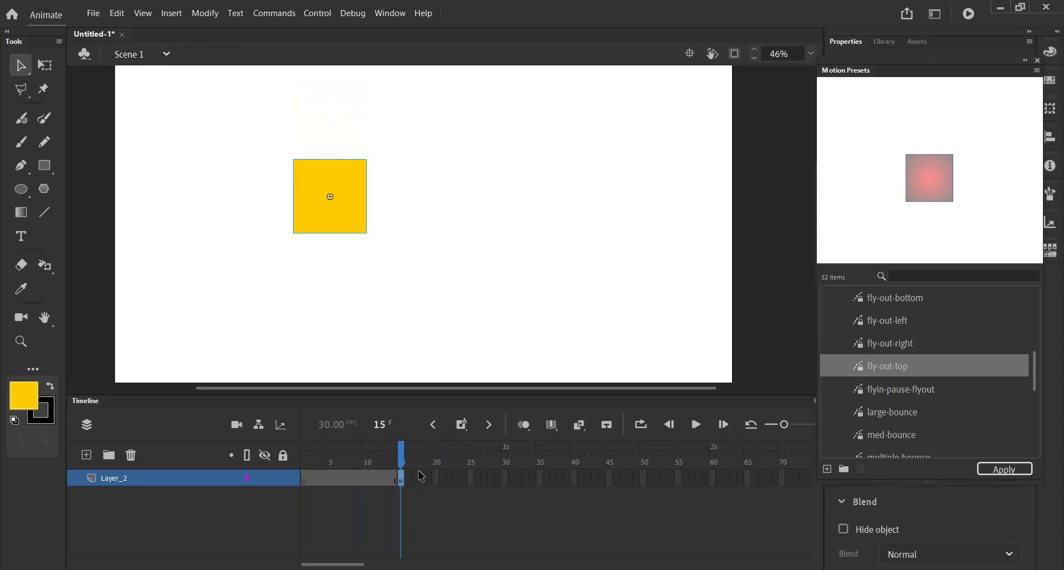
Extend Layer_2 to frame 60, preview the scene, and re-enter Symbol 4 at frame 1
left_click_drag(408, 485, 304, 486)
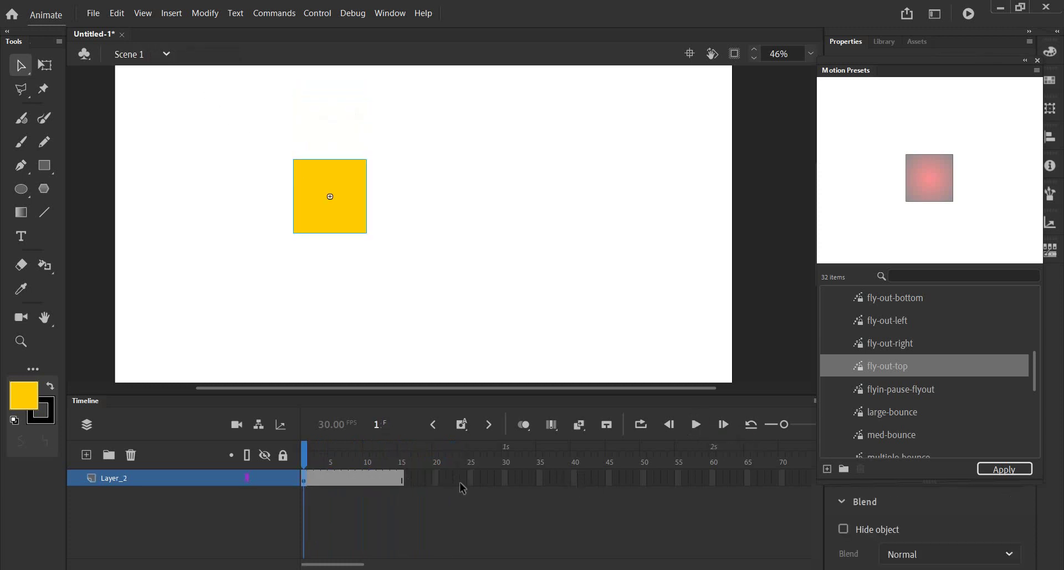
left_click(713, 477)
right_click(714, 478)
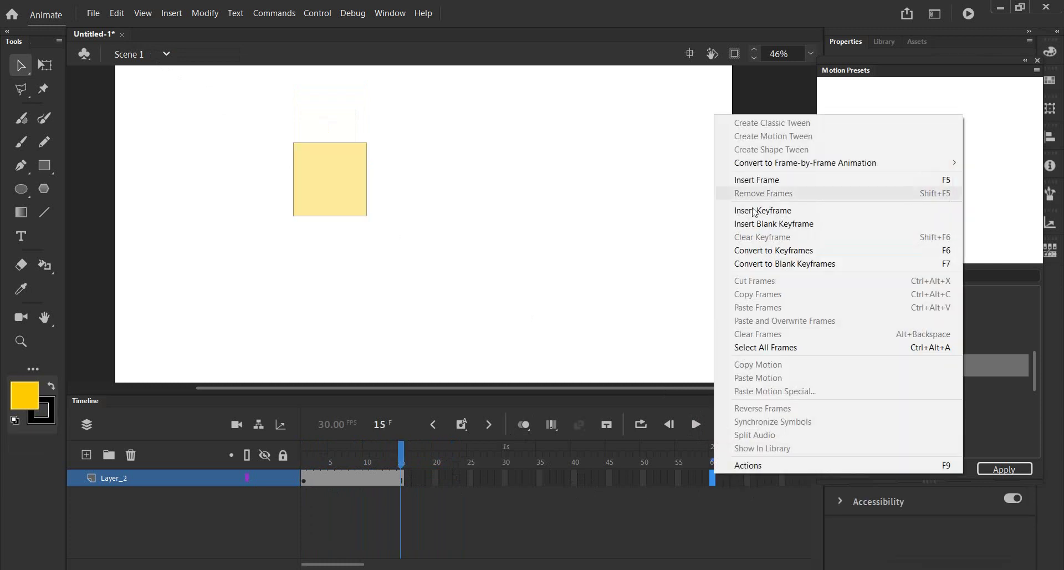
left_click(766, 177)
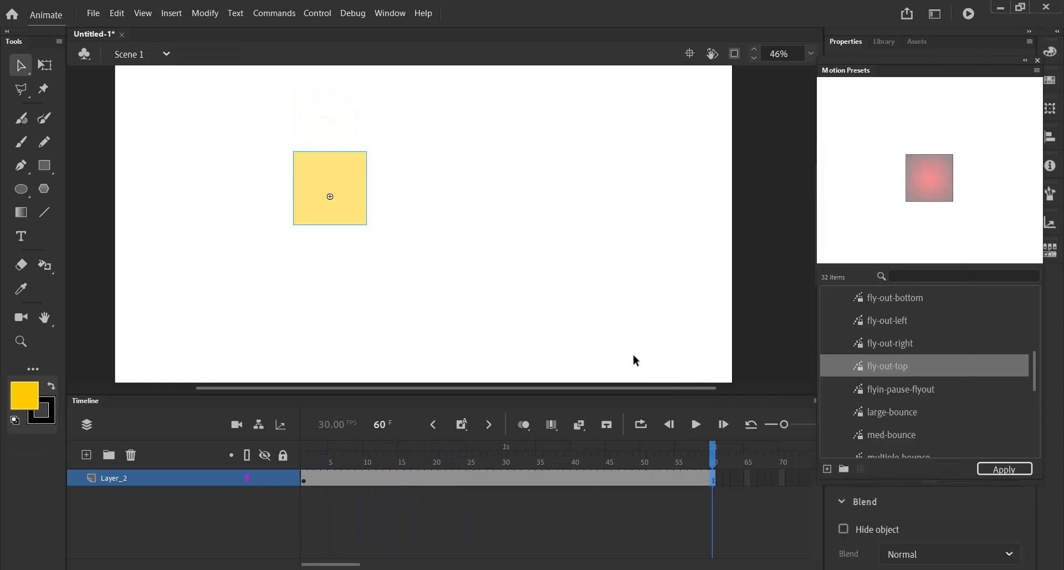
left_click(696, 424)
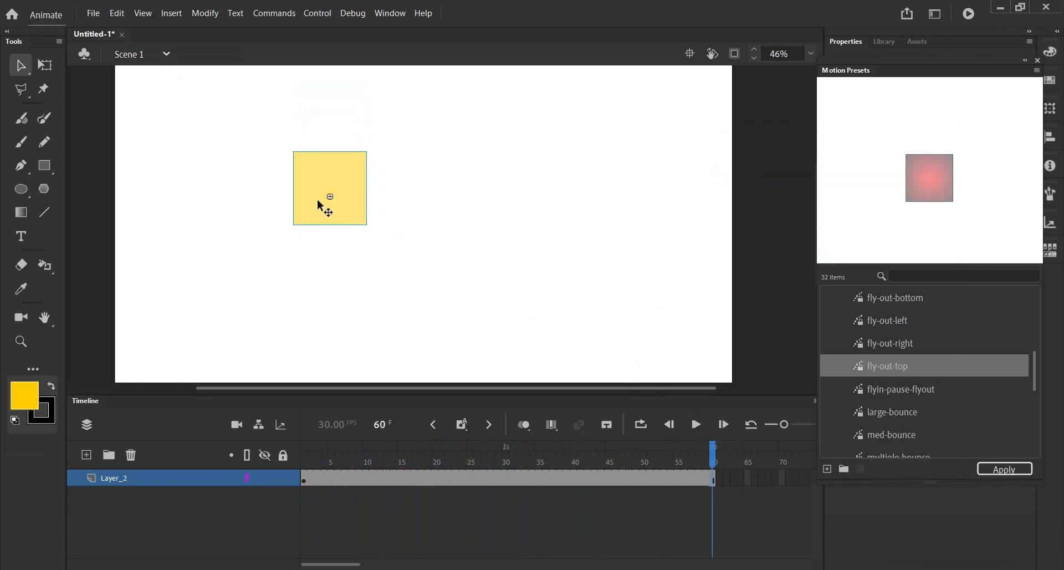
double_click(317, 199)
left_click_drag(382, 498, 301, 477)
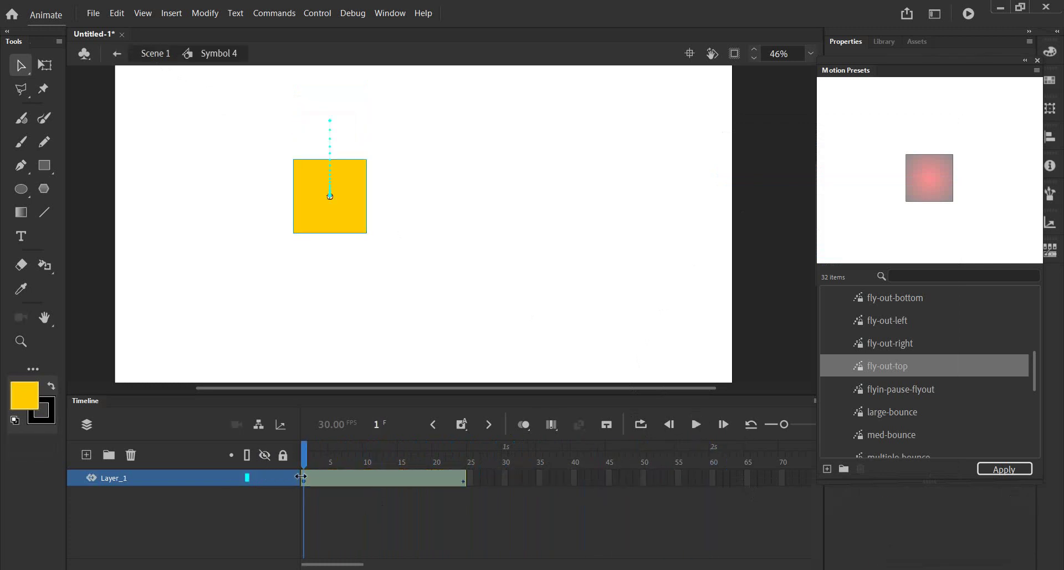
Replace the square's motion with the zoom-in-3D preset, confirming both dialogs, and preview it
scroll(889, 411, "down", 3)
scroll(890, 402, "down", 2)
left_click(889, 392)
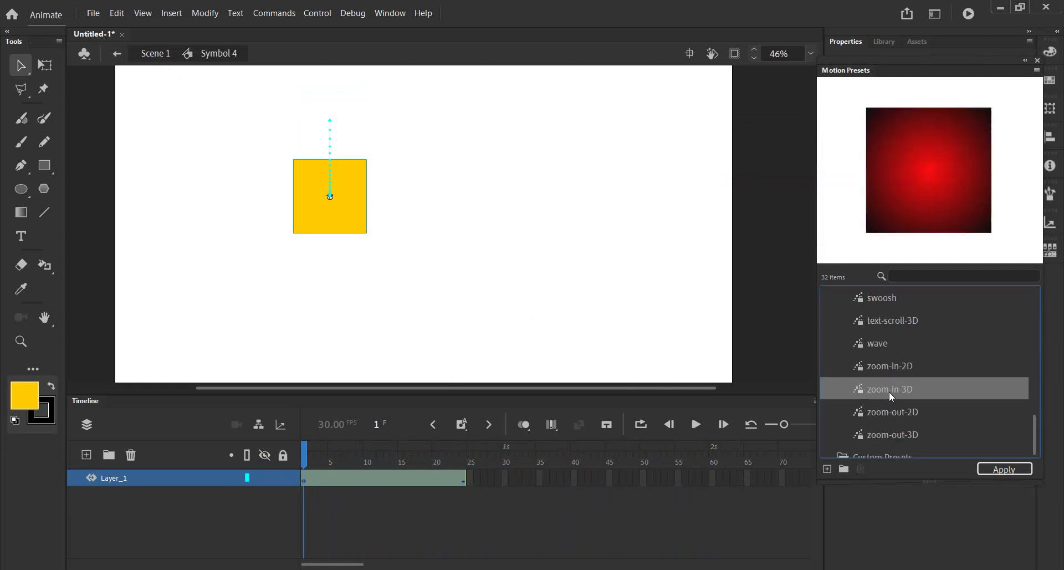
left_click(996, 469)
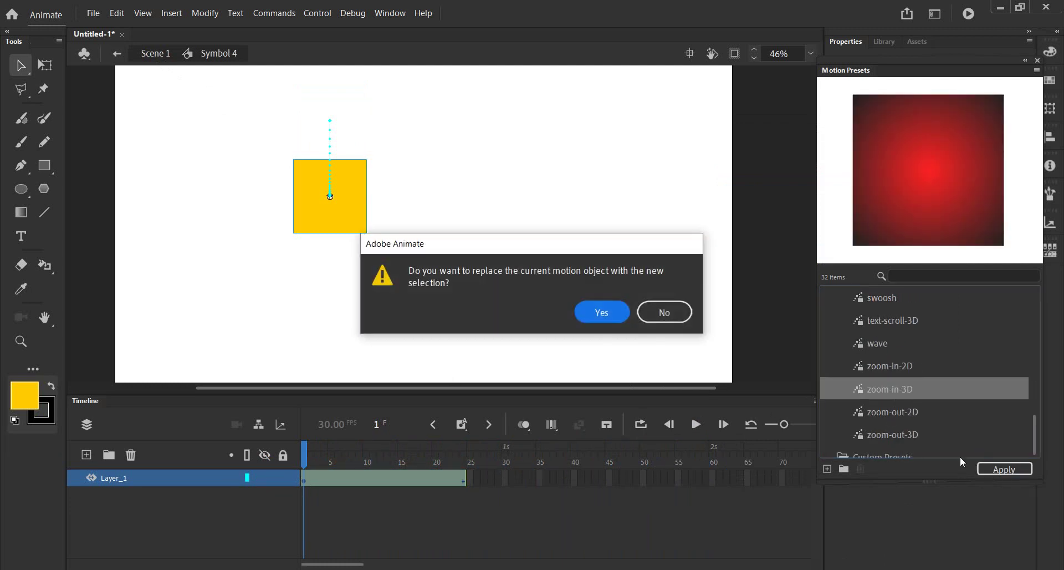
left_click(602, 307)
left_click(601, 332)
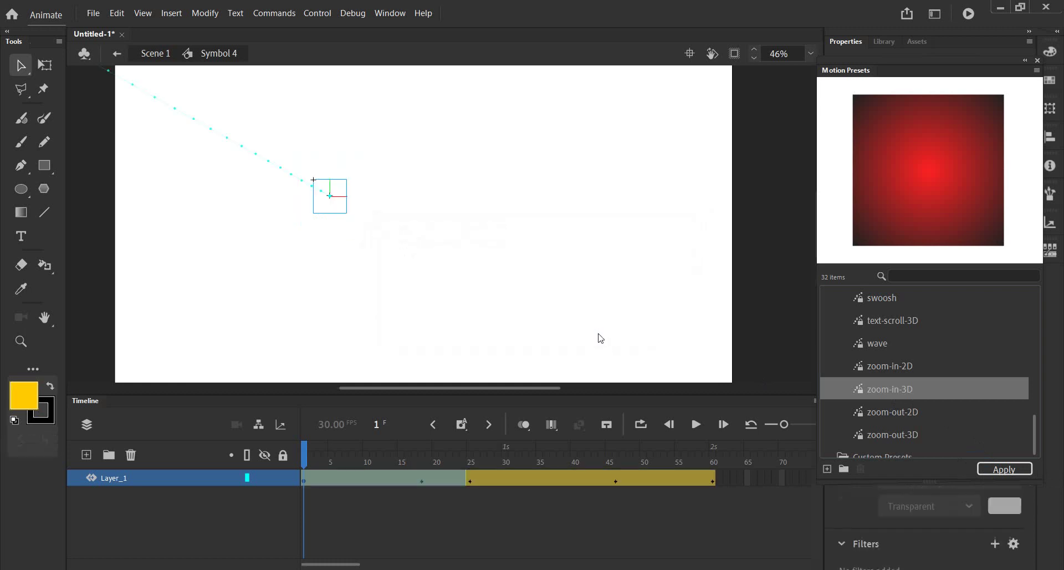
left_click(696, 424)
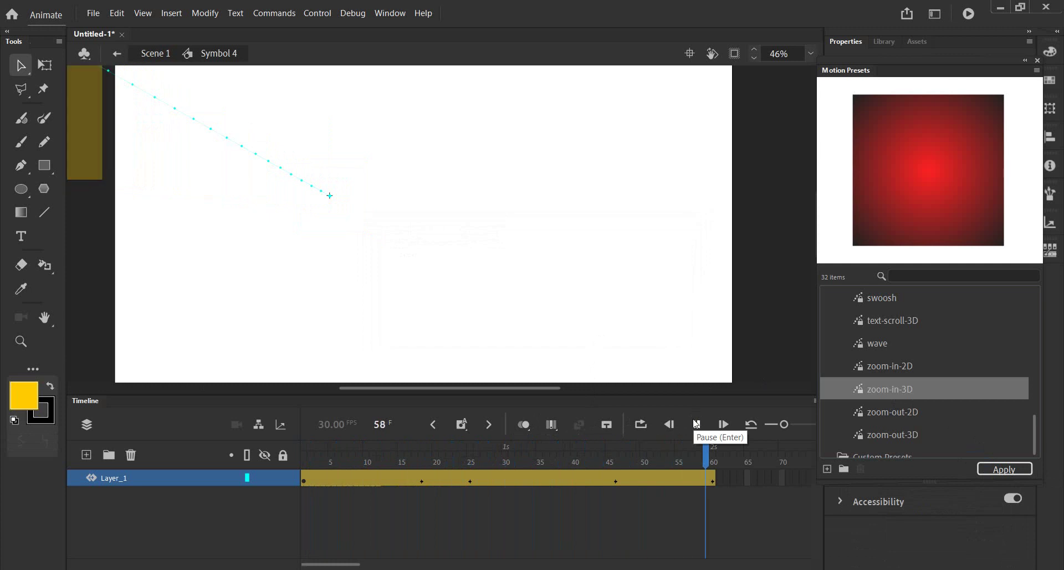
Check the animation from Scene 1, then re-enter Symbol 4 and try moving the square, undoing it
left_click(146, 53)
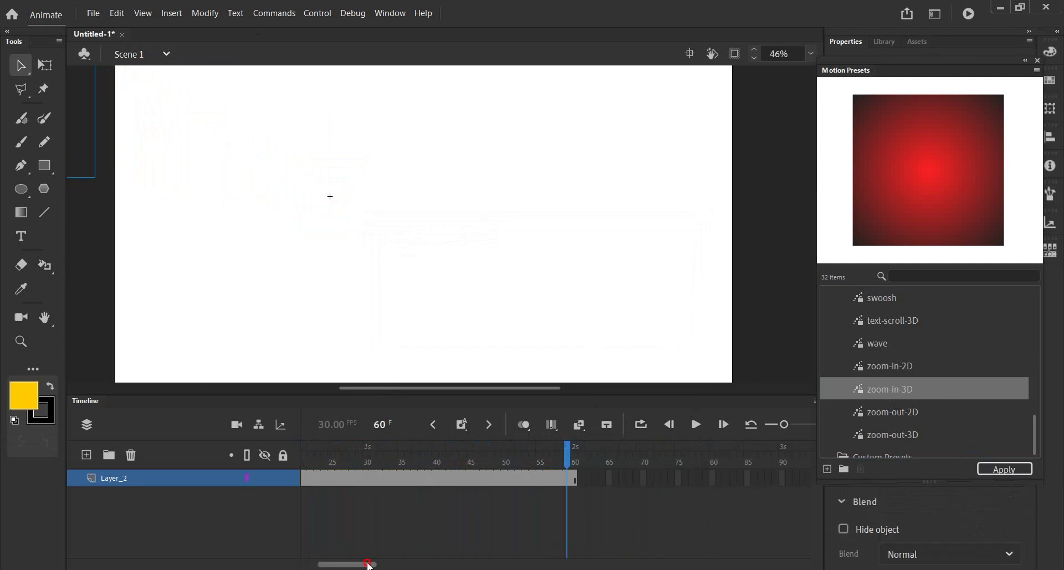
left_click_drag(367, 563, 349, 564)
key("shift+comma")
left_click_drag(319, 460, 263, 461)
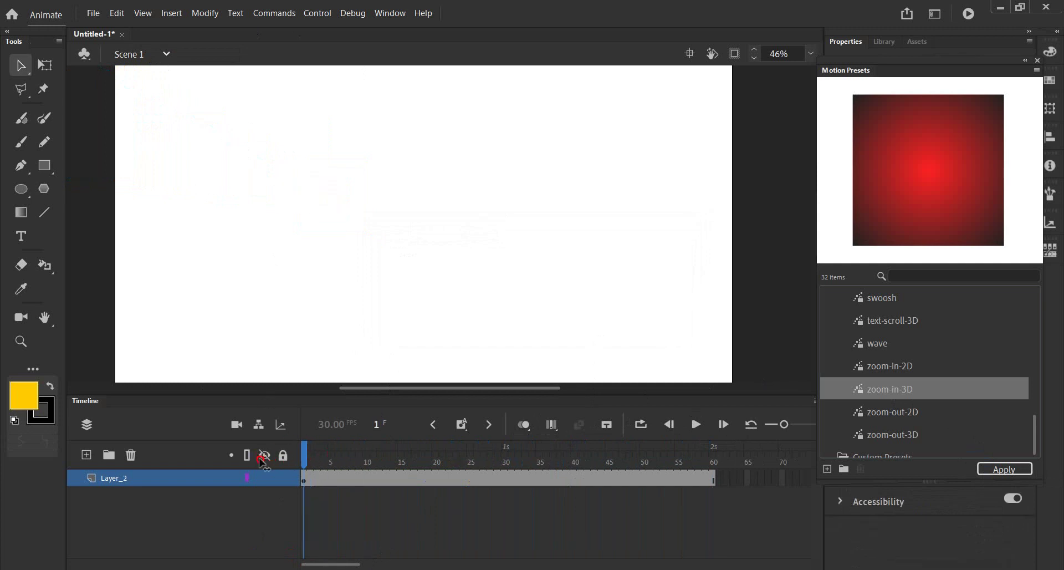
left_click_drag(299, 458, 317, 459)
double_click(318, 208)
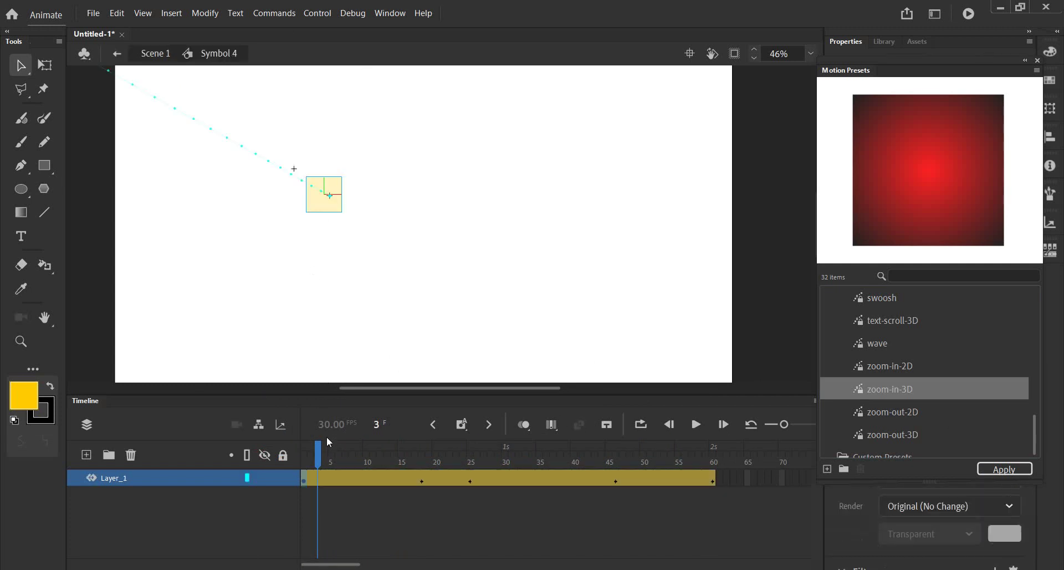
key("shift+comma")
left_click_drag(327, 206, 364, 227)
key("ctrl+z")
Extend the motion path down-right and scale it onto the stage with Free Transform
scroll(417, 244, "down", 2)
scroll(417, 250, "down", 2)
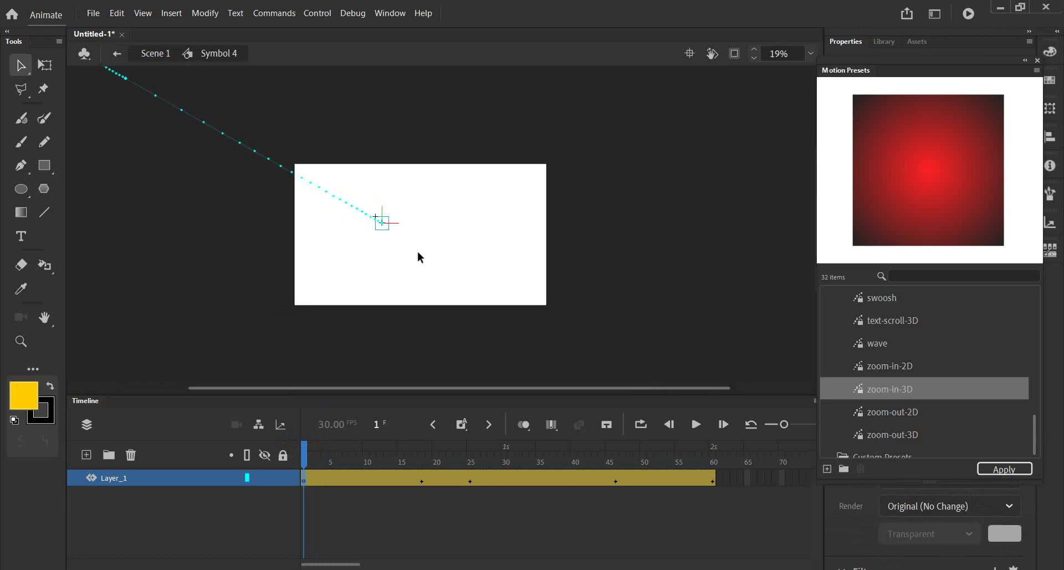
scroll(417, 253, "down", 3)
left_click_drag(180, 120, 493, 310)
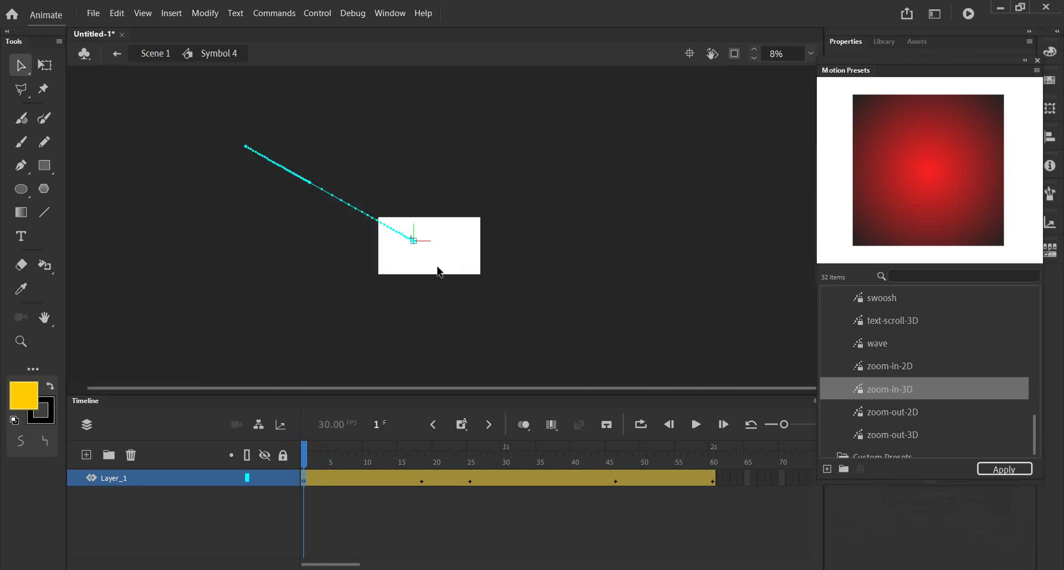
left_click_drag(305, 180, 357, 204)
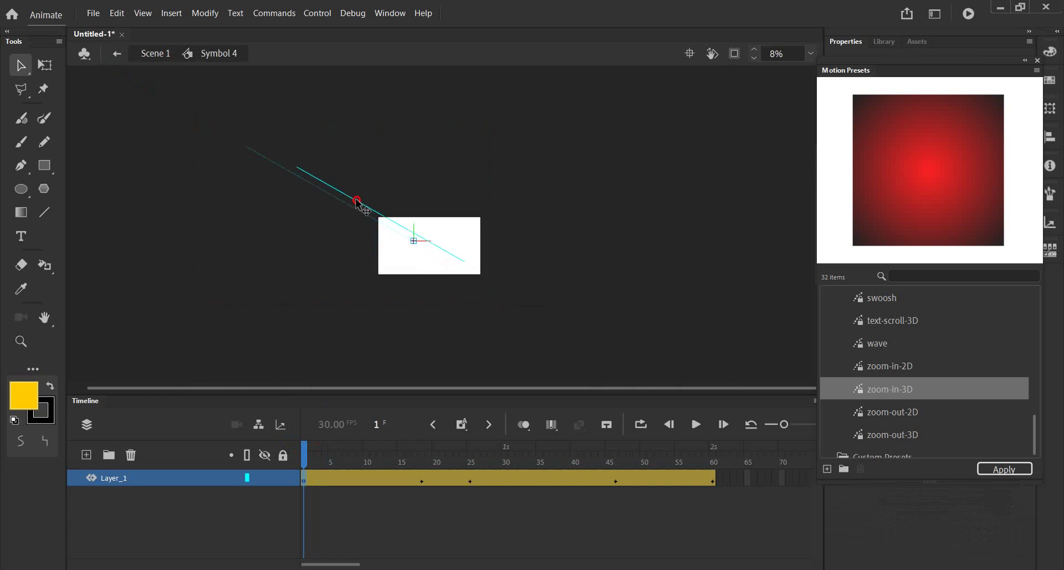
left_click(45, 65)
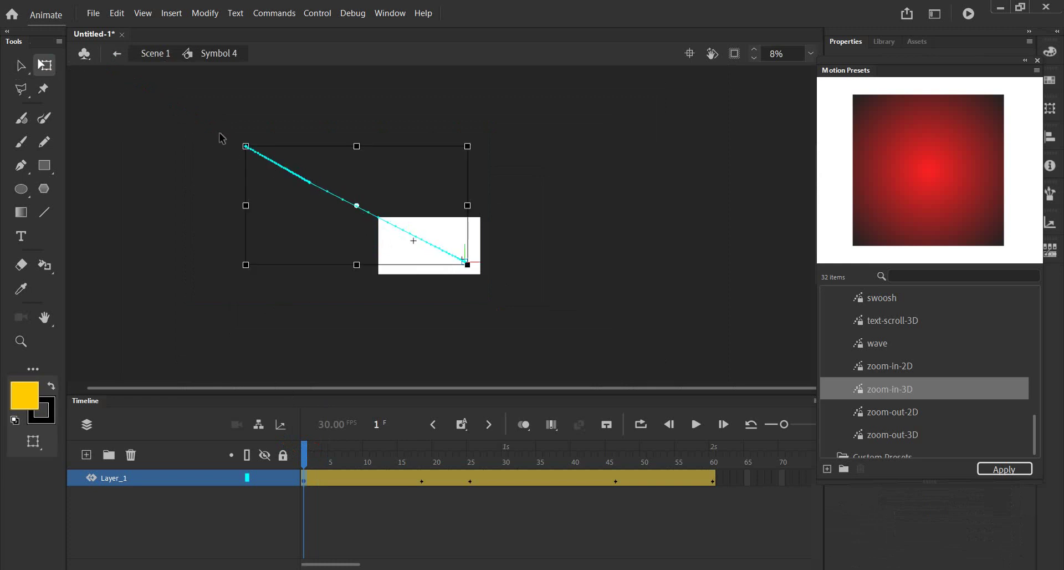
left_click_drag(252, 149, 327, 186)
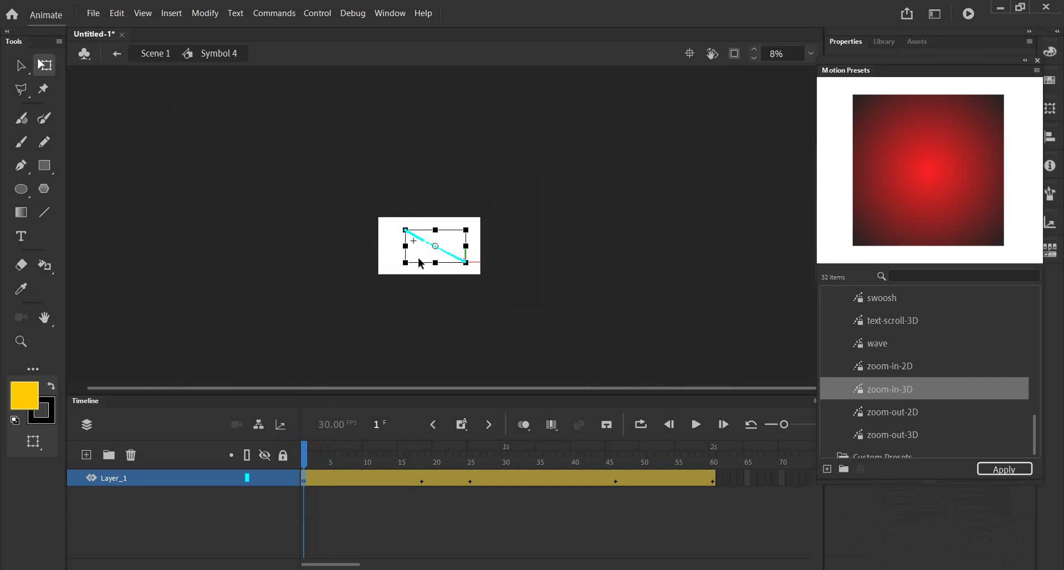
Preview the tween, then undo the path edits and remove the motion tween from the square
key("Return")
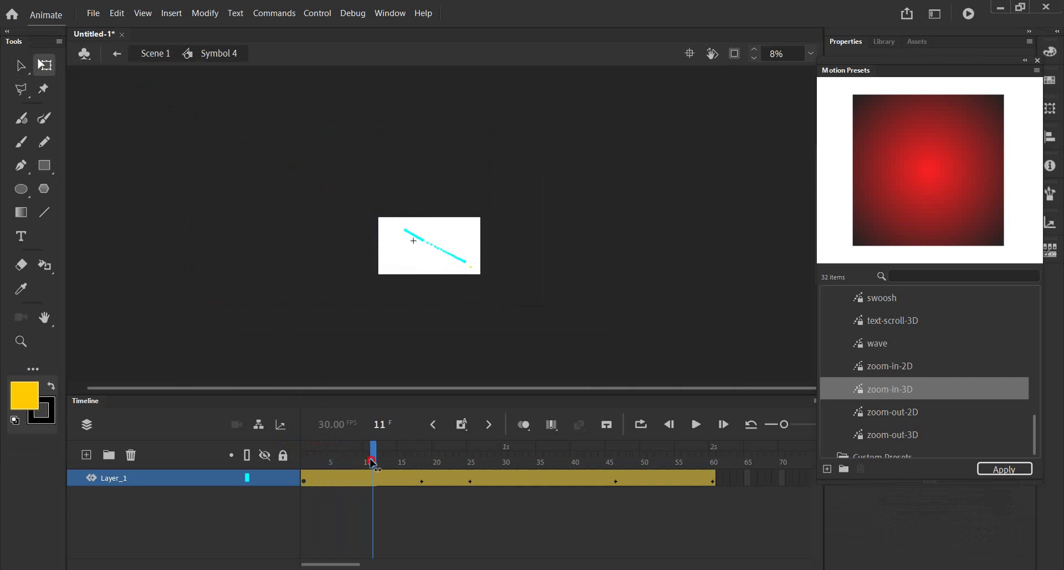
key("Return")
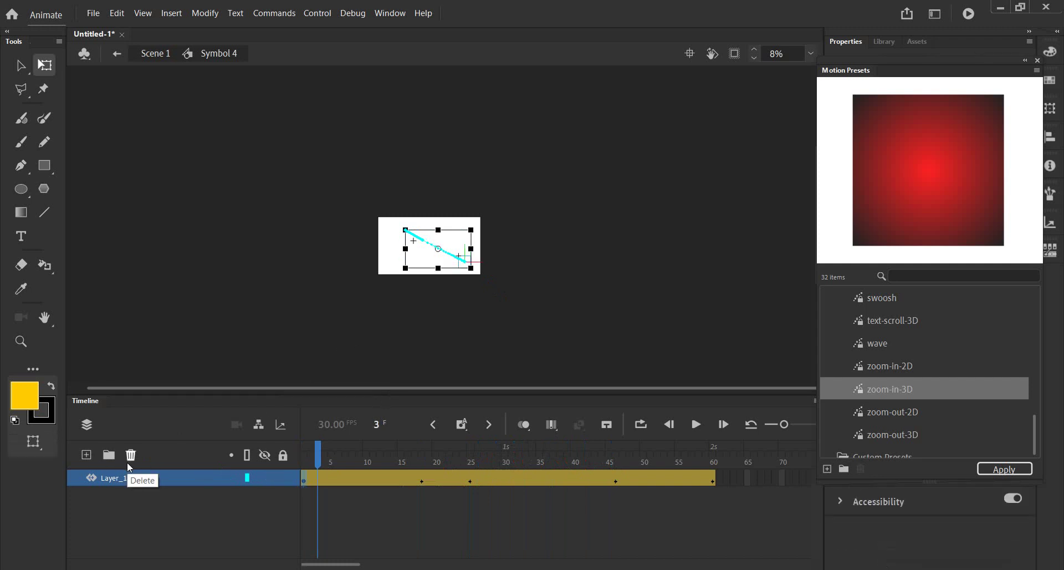
key("ctrl+z")
key("ctrl+z")
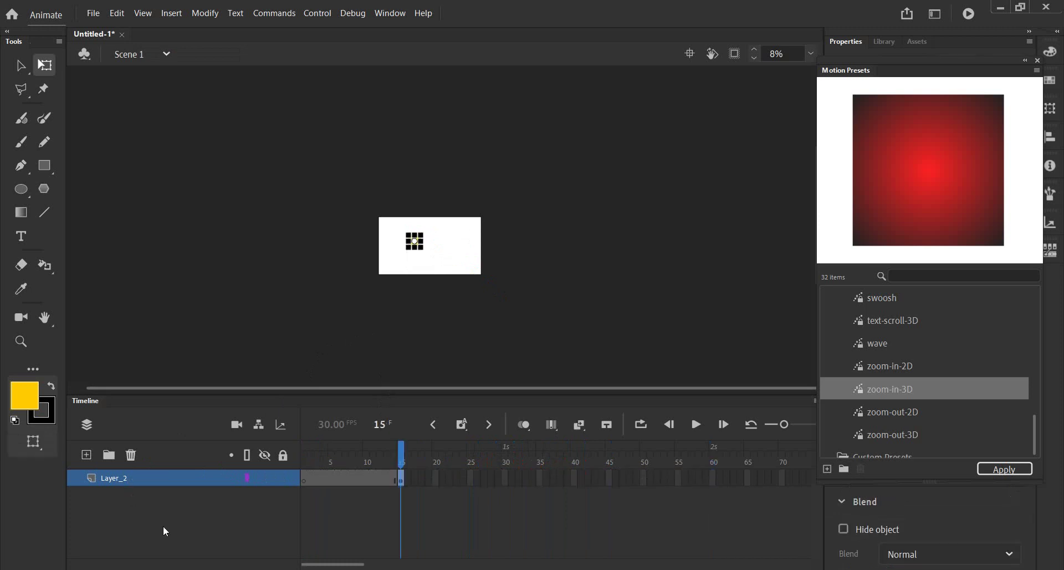
key("ctrl+y")
key("ctrl+y")
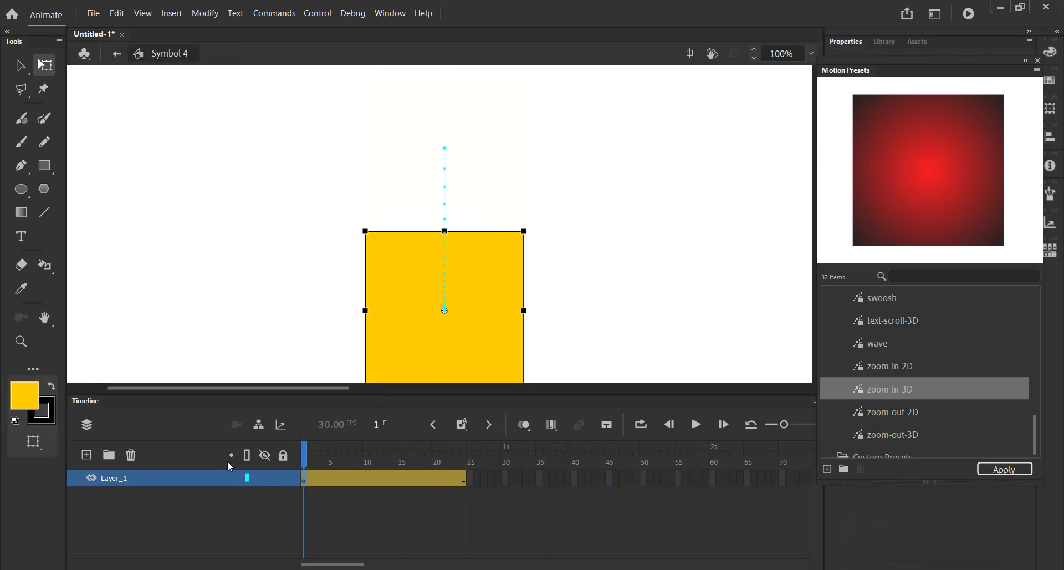
key("ctrl+z")
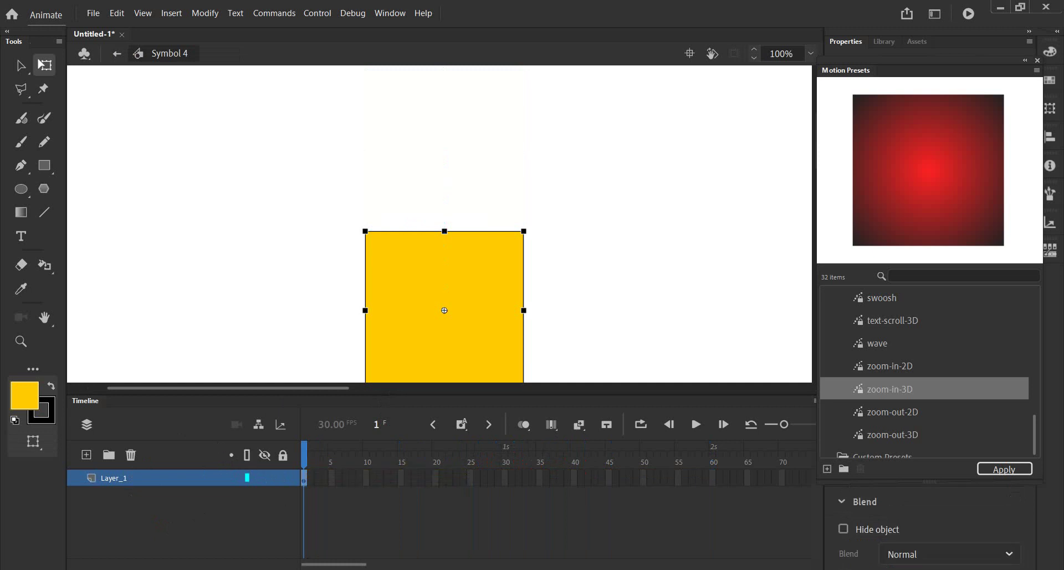
Undo and redo changes to the yellow square so it stays in its original position
key("ctrl+z")
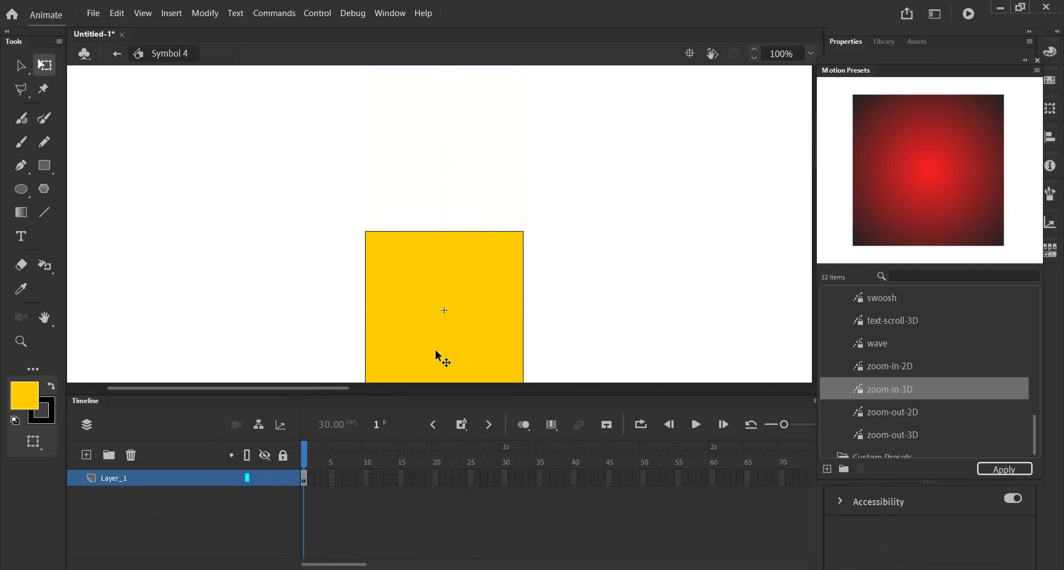
key("ctrl+z")
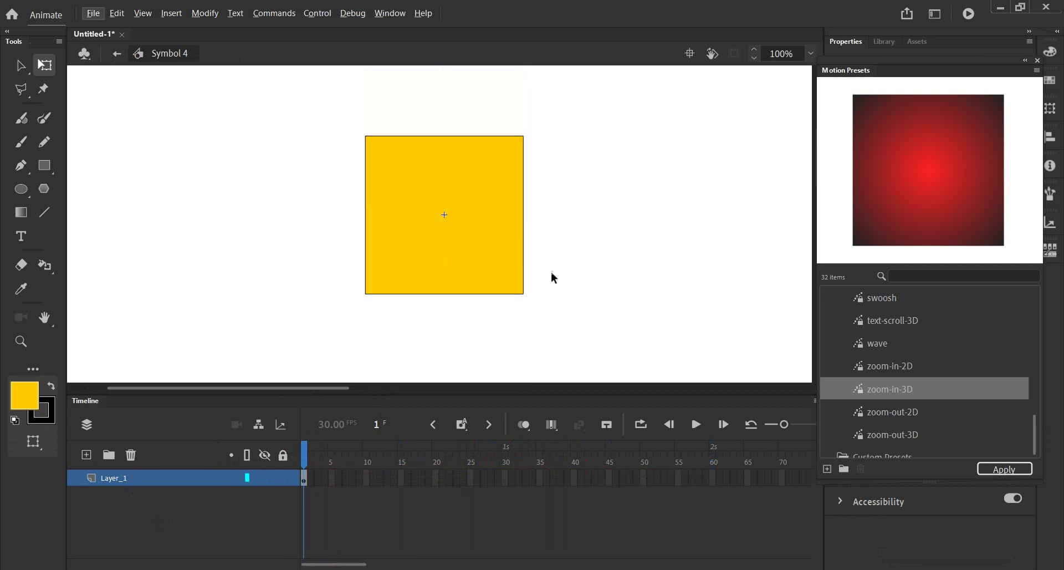
key("ctrl+z")
key("ctrl+y")
scroll(438, 259, "down", 2)
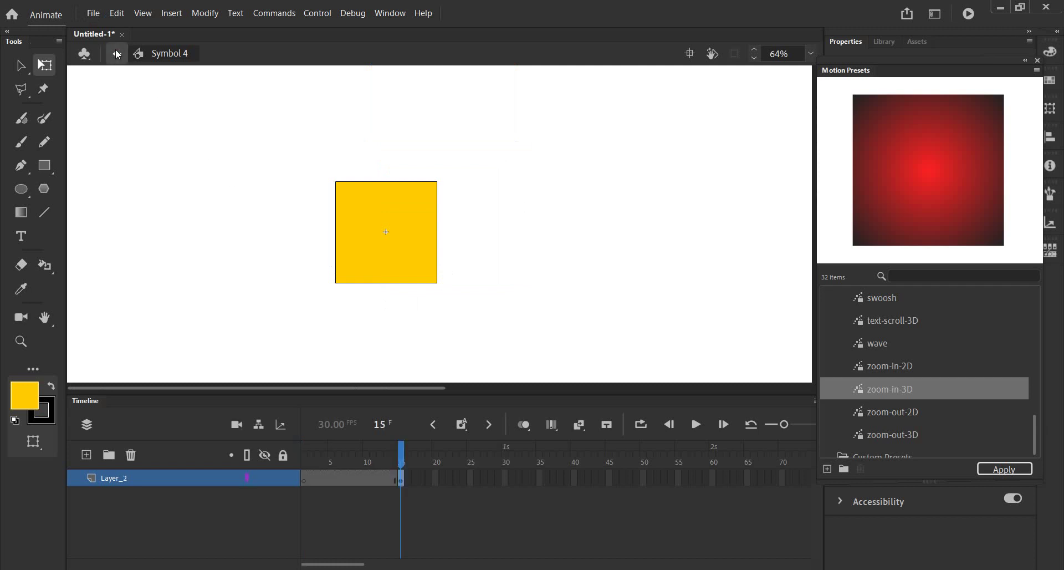
In Scene 1, add Layer_3, delete Layer_2, and return the playhead to frame 1
left_click(116, 52)
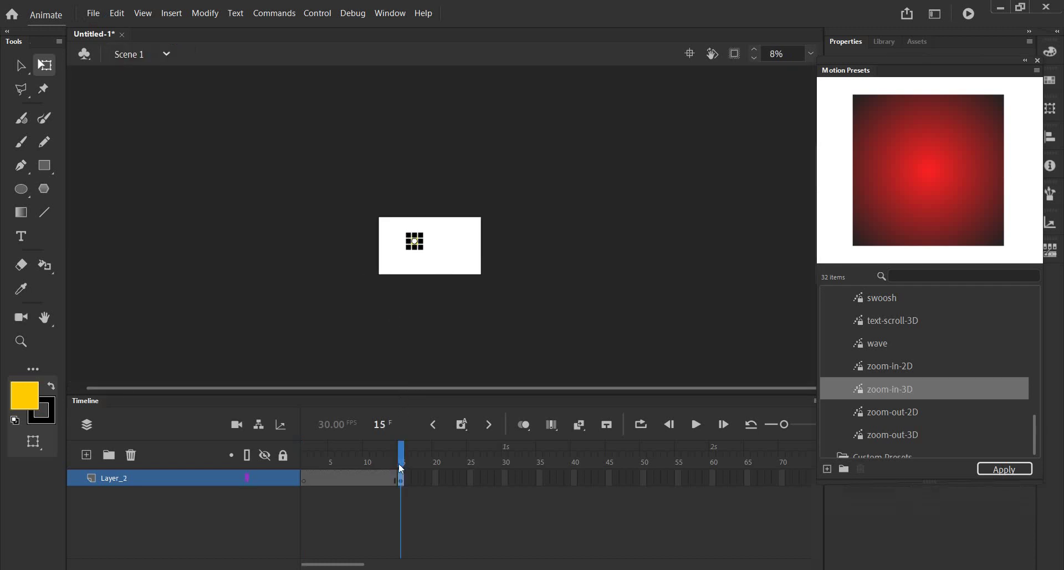
left_click(86, 459)
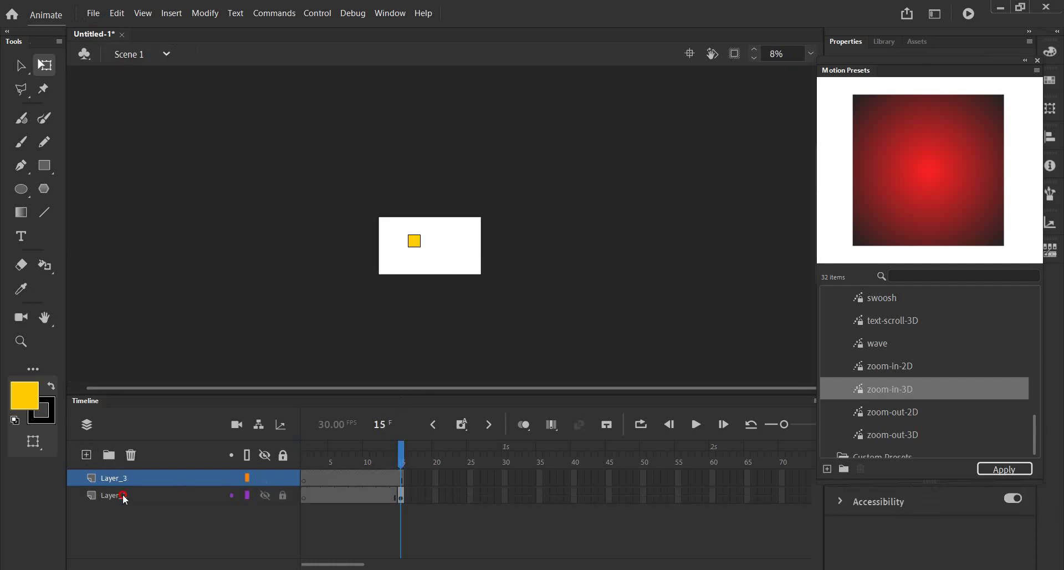
left_click(119, 495)
left_click(131, 456)
left_click_drag(402, 449, 304, 449)
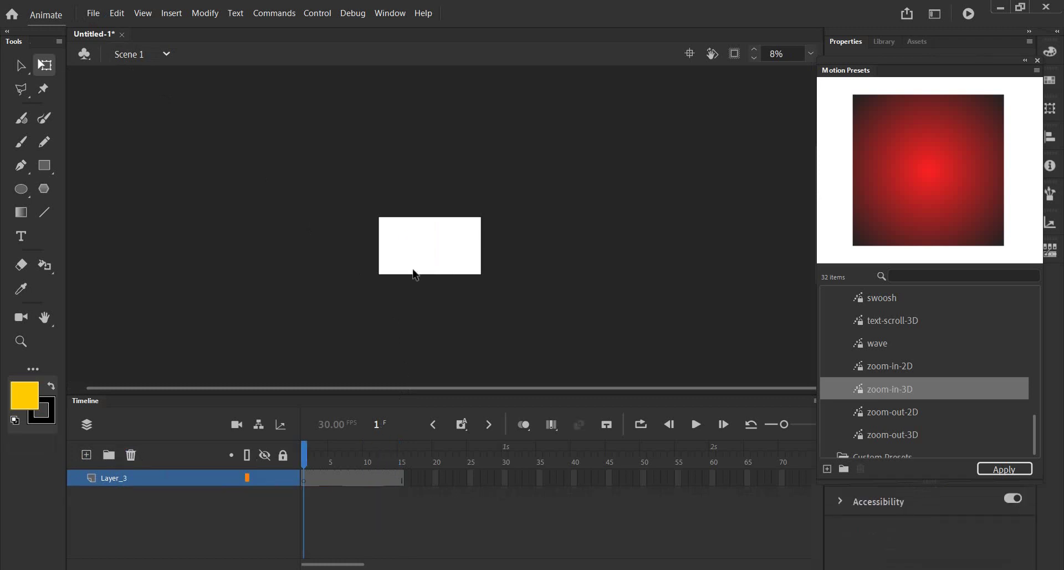
Float the Motion Presets panel, try applying zoom-out-3D, dismiss the warning, and close the panel
scroll(434, 247, "up", 3)
scroll(438, 251, "up", 3)
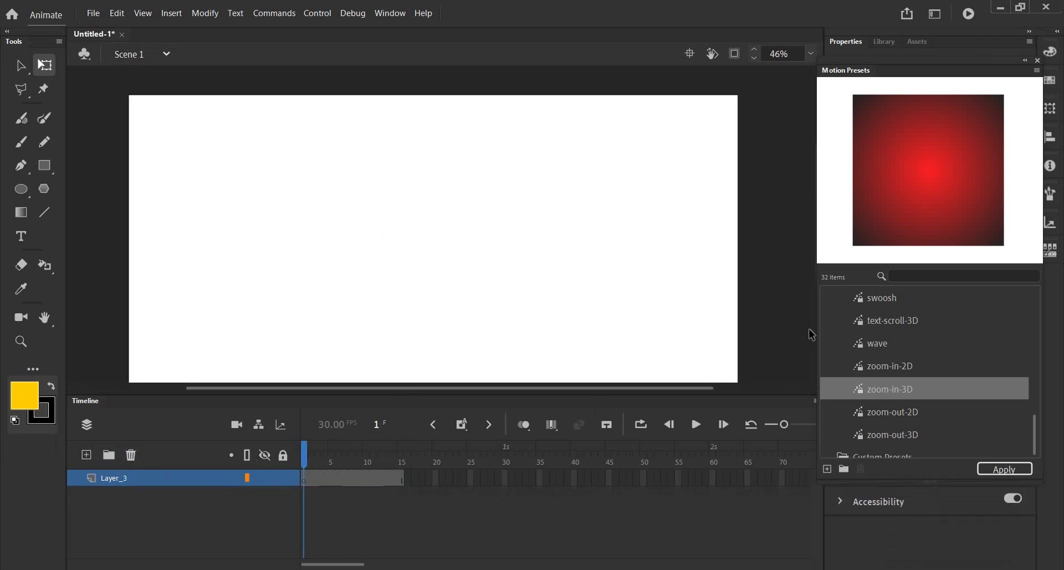
left_click_drag(875, 71, 673, 66)
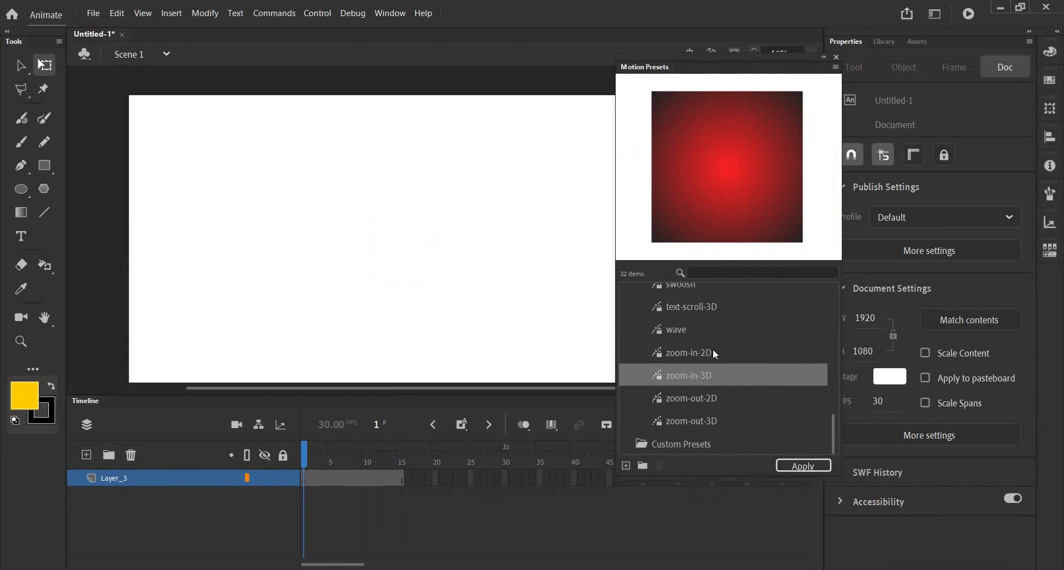
left_click(700, 403)
left_click(700, 426)
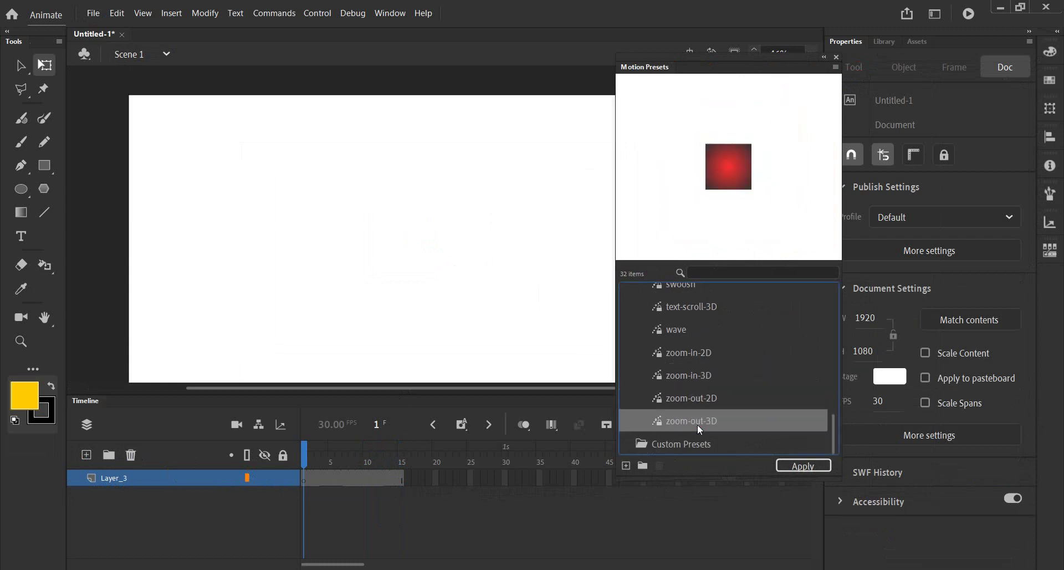
left_click(801, 468)
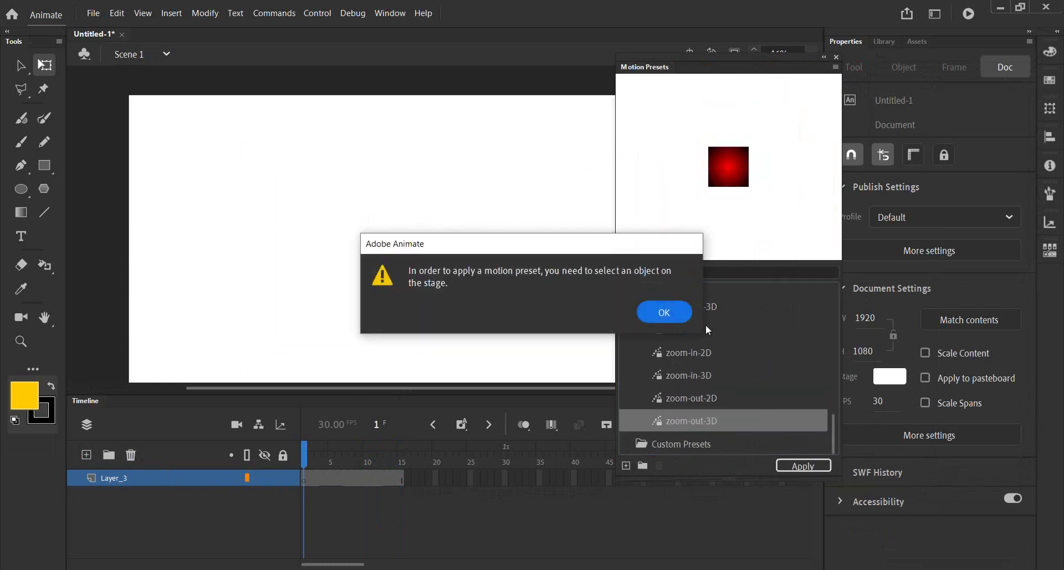
left_click(667, 313)
left_click(836, 57)
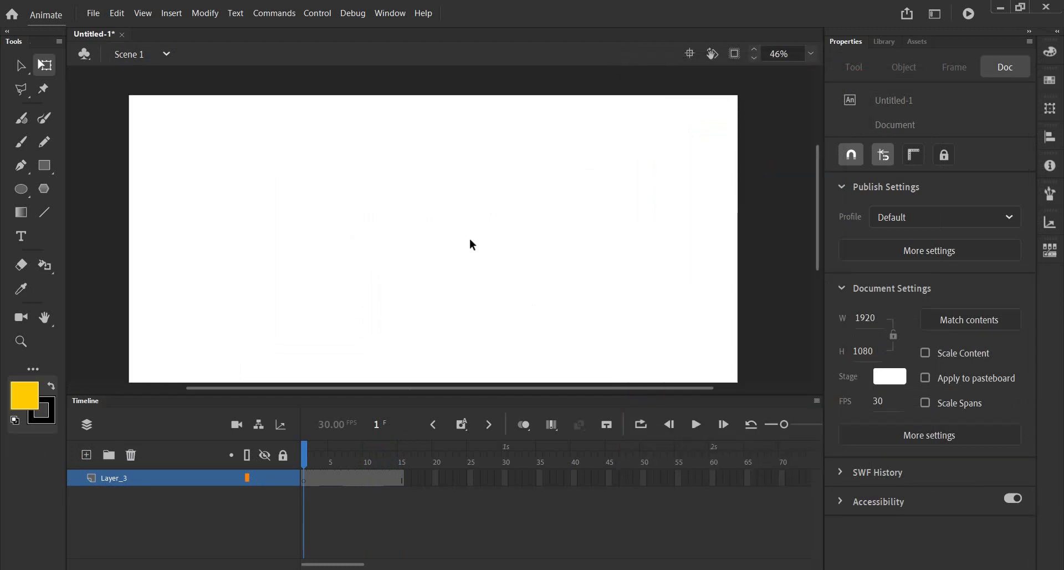
Shrink the timeline to enlarge the stage area and set the zoom to Fit in Window
scroll(471, 236, "down", 1)
scroll(471, 236, "up", 2)
scroll(475, 233, "down", 2)
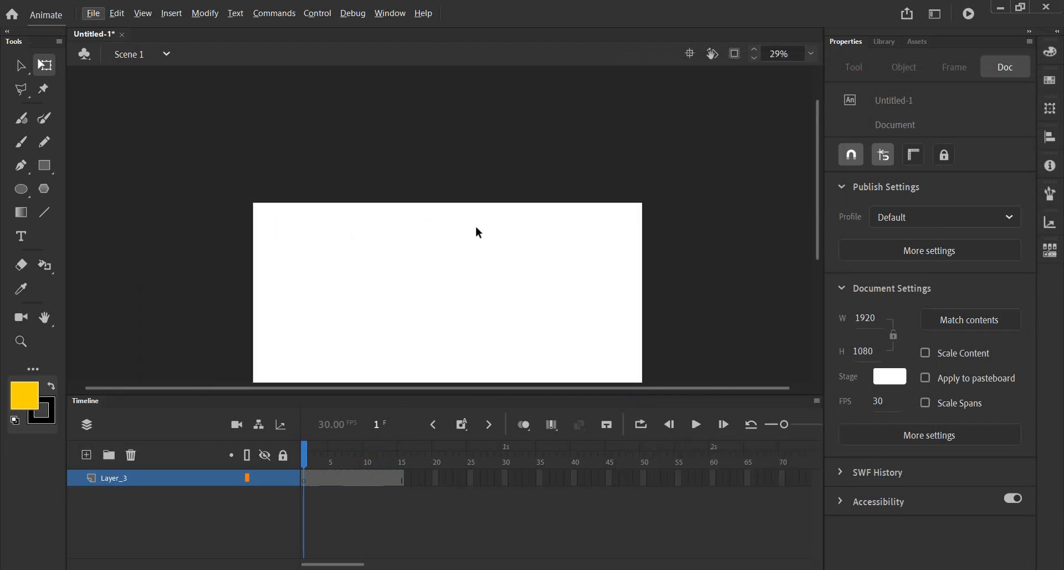
scroll(480, 235, "down", 2)
scroll(491, 277, "up", 1)
scroll(493, 299, "up", 1)
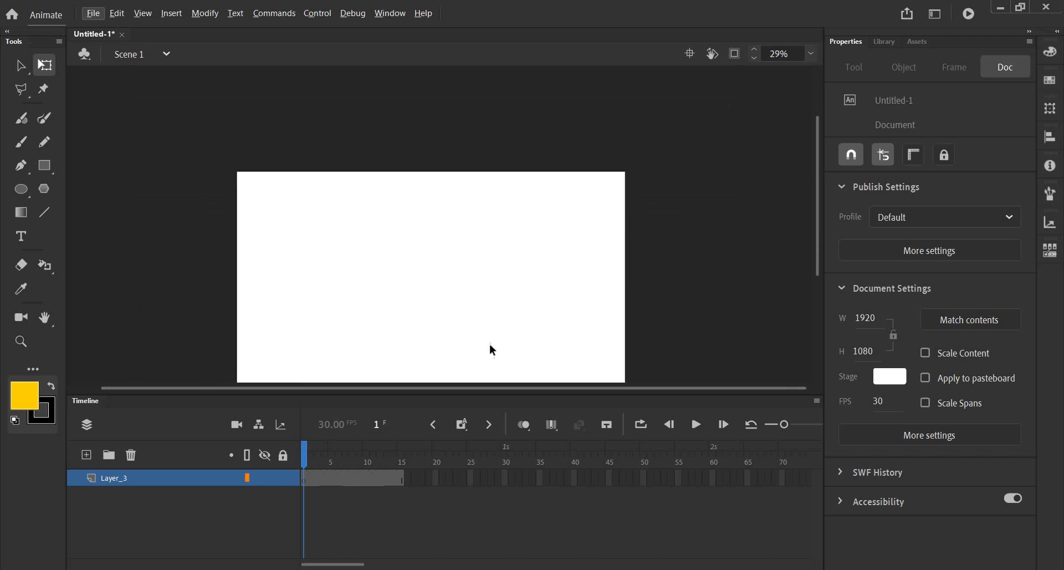
left_click_drag(481, 399, 483, 442)
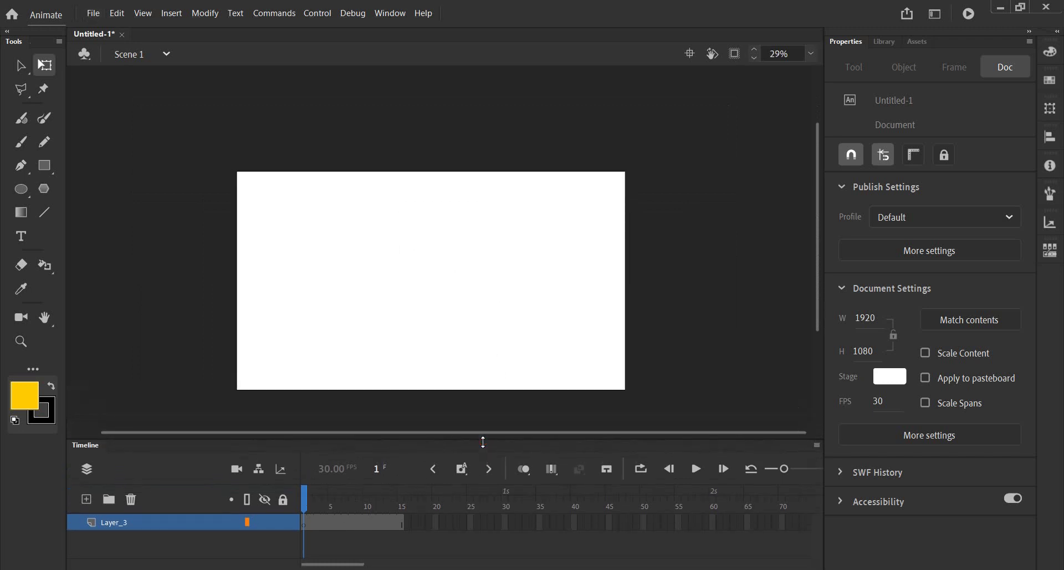
left_click(809, 53)
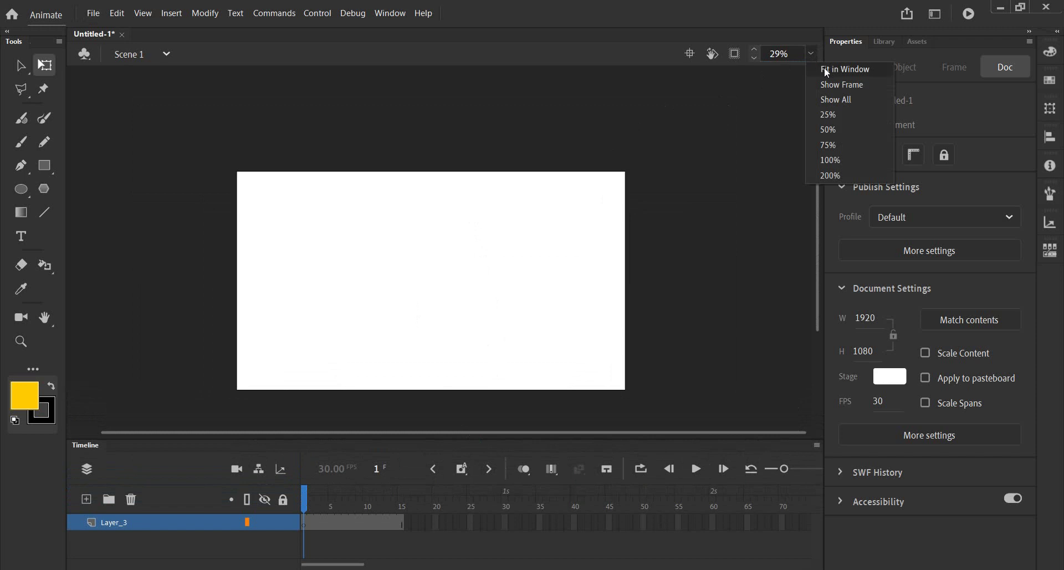
left_click(821, 70)
scroll(210, 159, "down", 1)
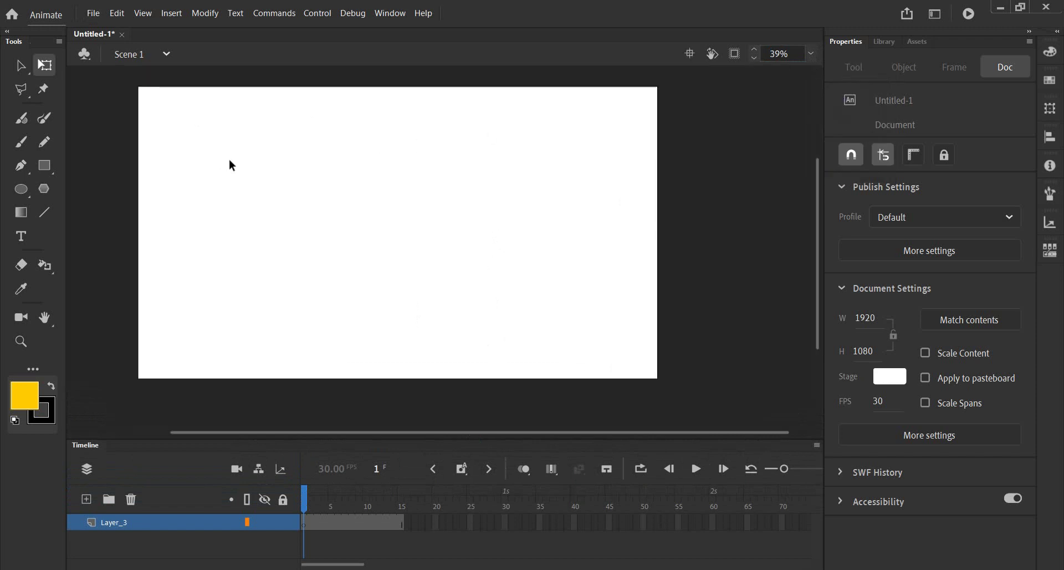
Draw a 1955.85 × 1113.6 rectangle covering the whole stage on Layer_3
left_click(44, 165)
left_click_drag(132, 82, 662, 383)
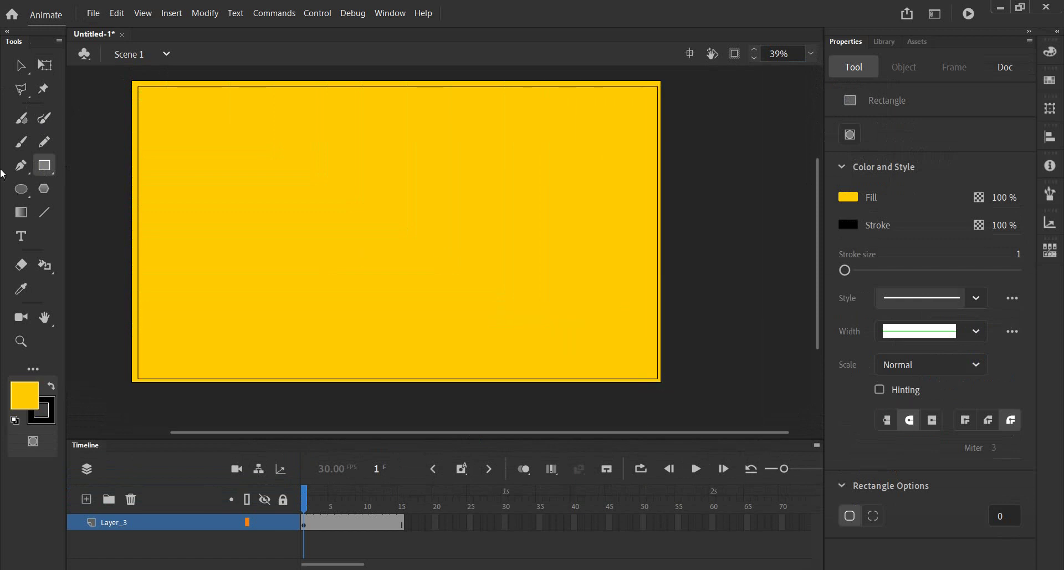
left_click(20, 65)
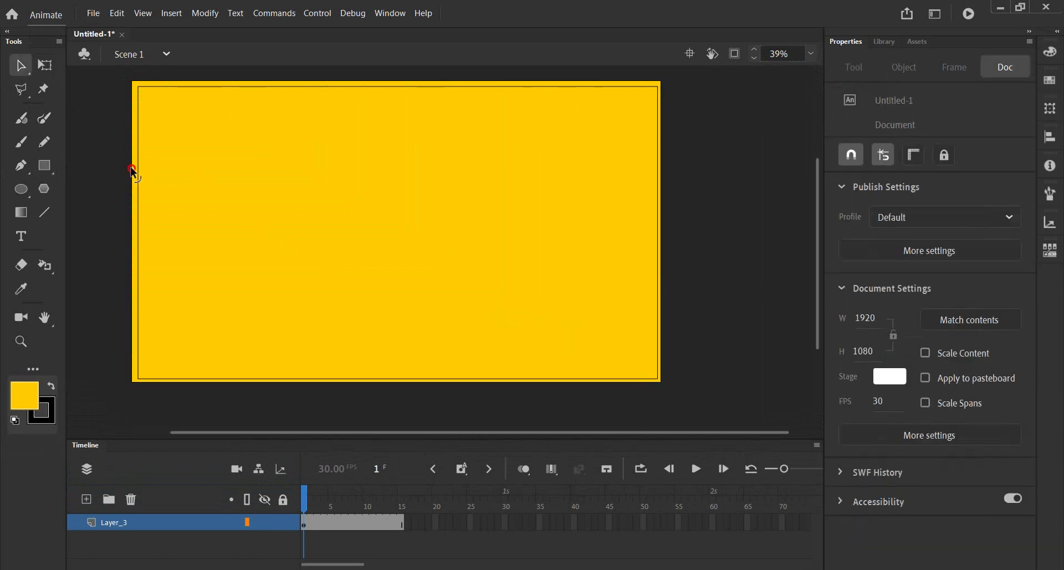
Recolour the rectangle's yellow fill to pink #F1087E in the Color panel
double_click(133, 171)
left_click(352, 190)
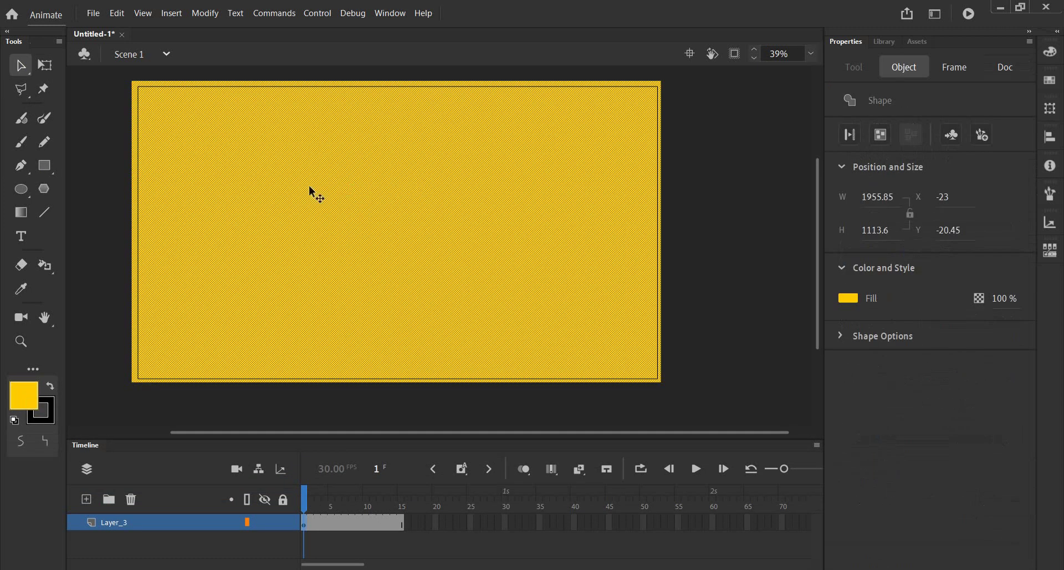
left_click(1051, 51)
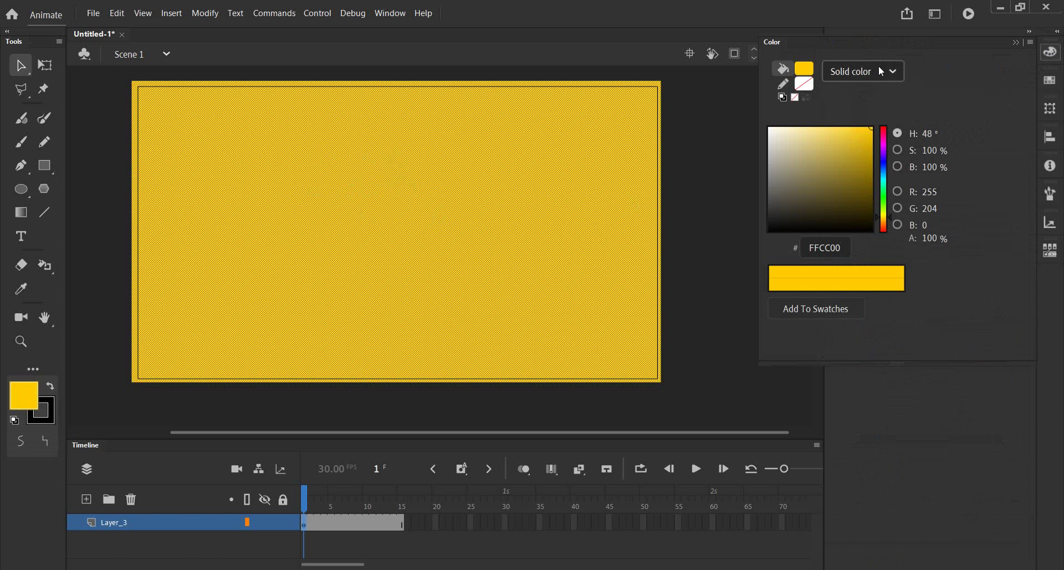
mouse_move(788, 228)
left_mouse_down()
mouse_move(848, 139)
mouse_move(870, 150)
mouse_move(869, 132)
left_mouse_up()
left_click(885, 169)
left_click(885, 139)
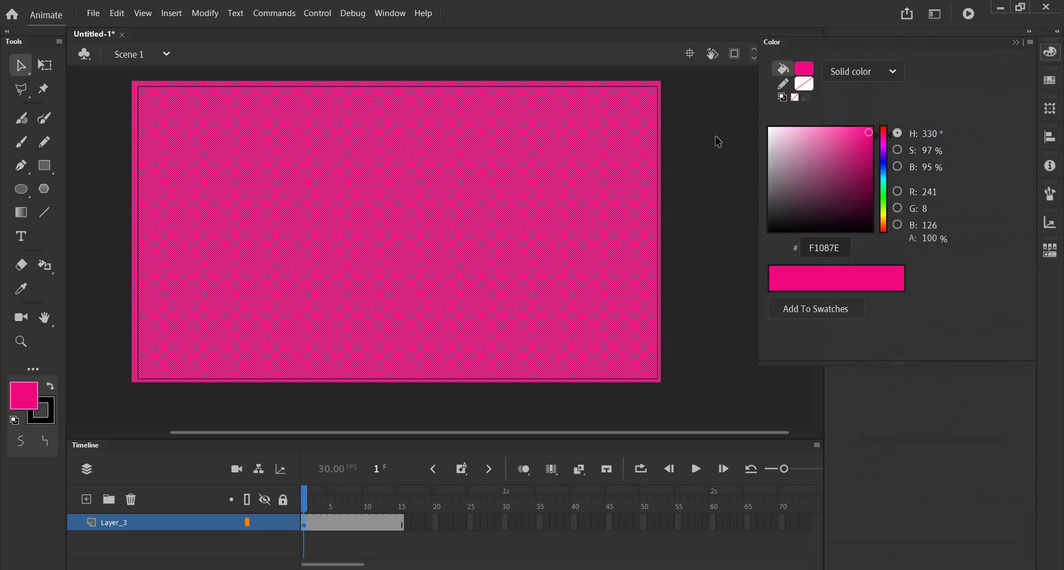
left_click(875, 72)
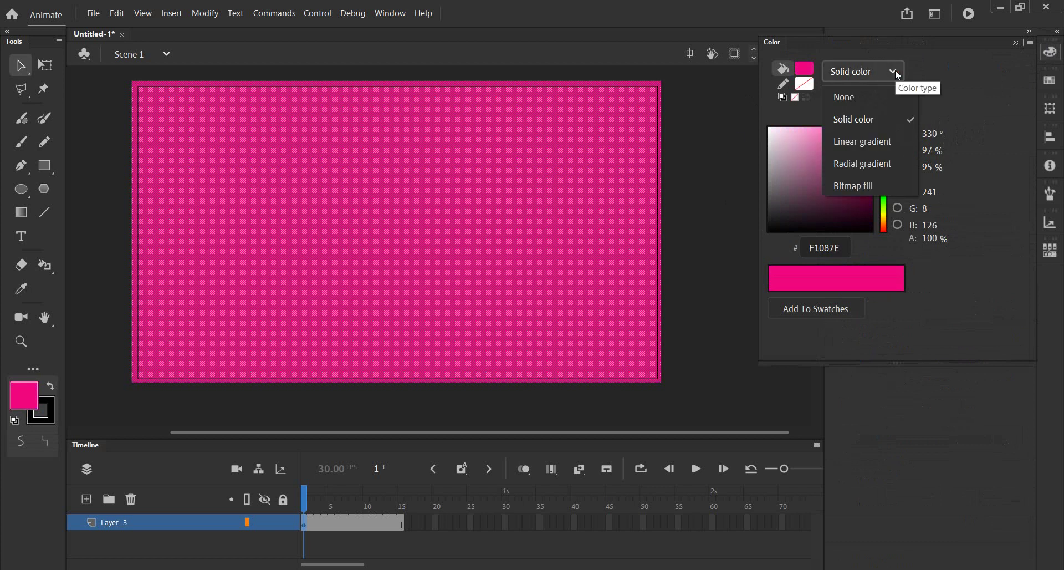
Change the rectangle's fill to a bitmap fill using Tom-and-Jerry-Return.png from the Desktop
left_click(863, 185)
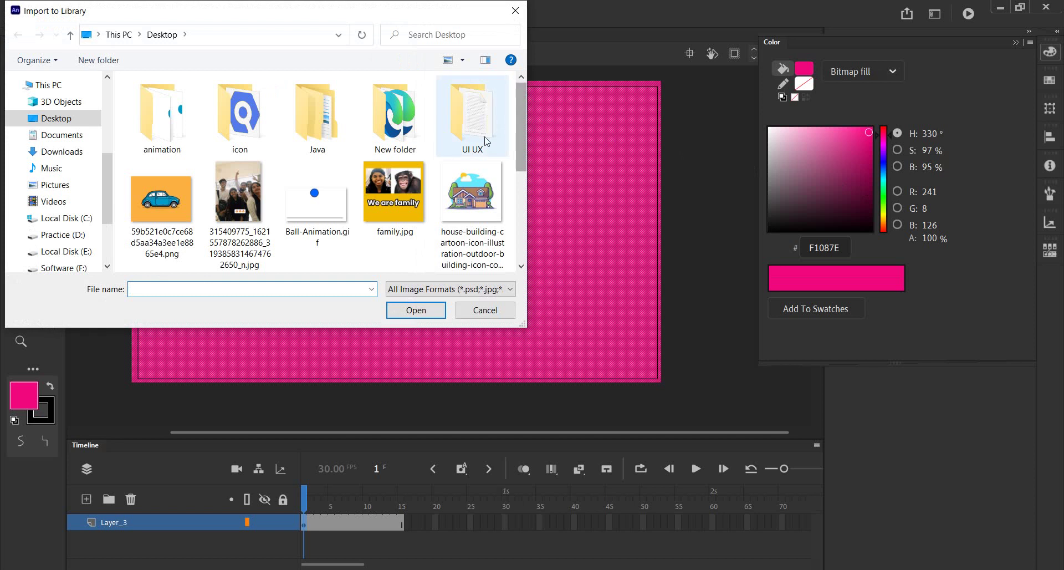
scroll(360, 150, "down", 5)
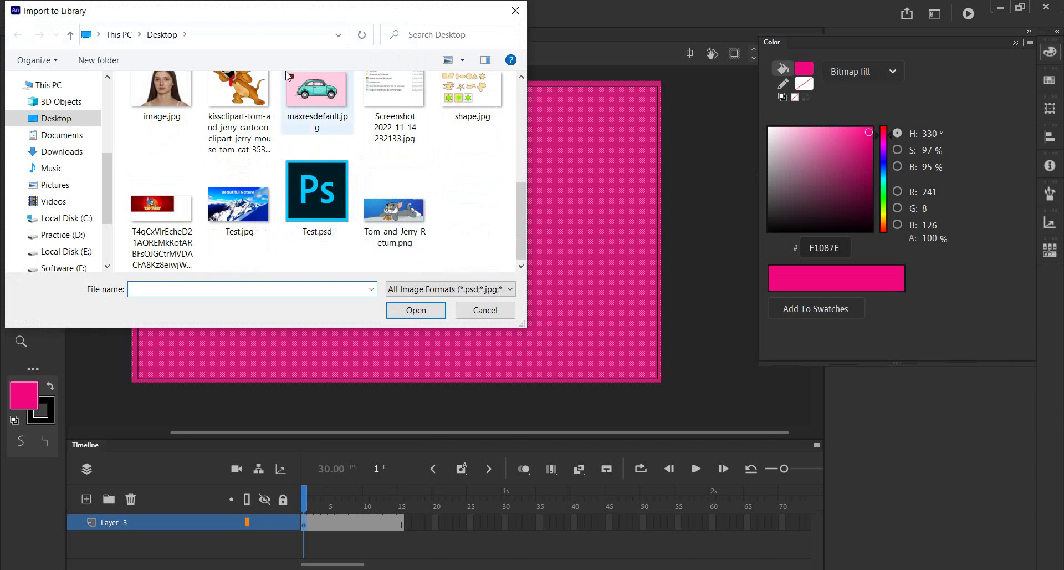
left_click(404, 208)
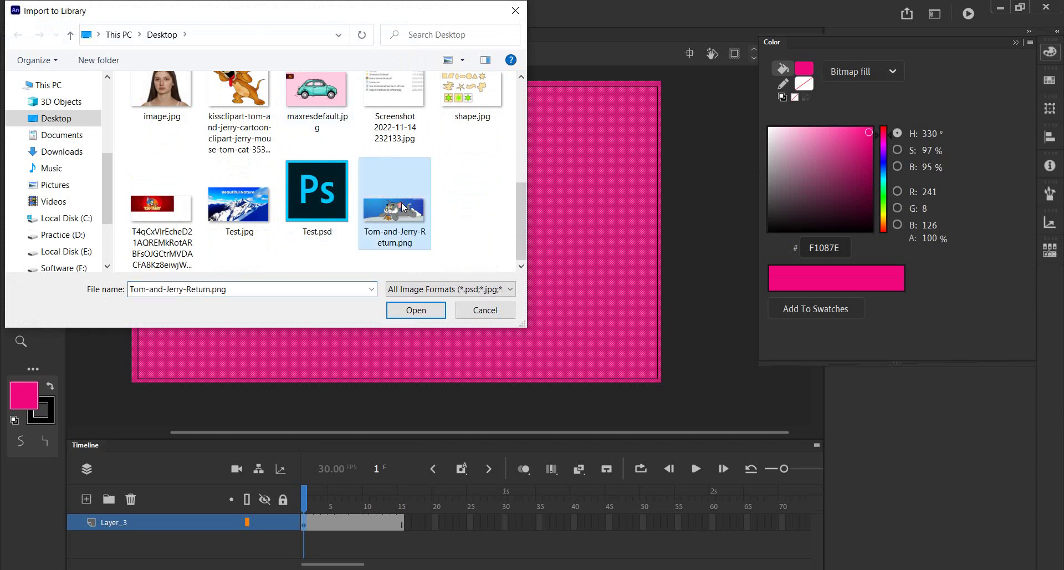
left_click(417, 310)
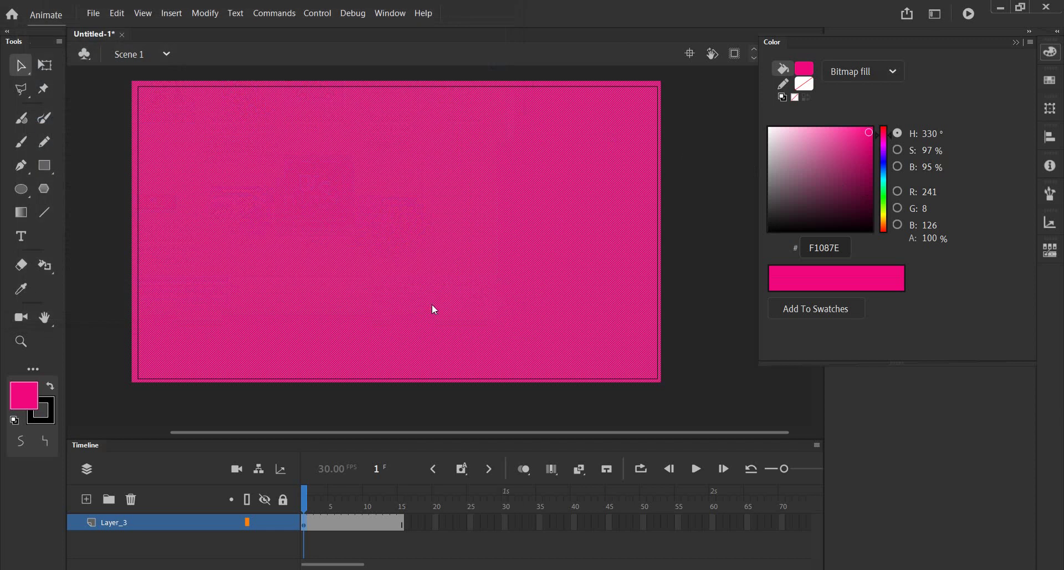
Move and shrink the bitmap-filled rectangle with Free Transform
left_click(693, 197)
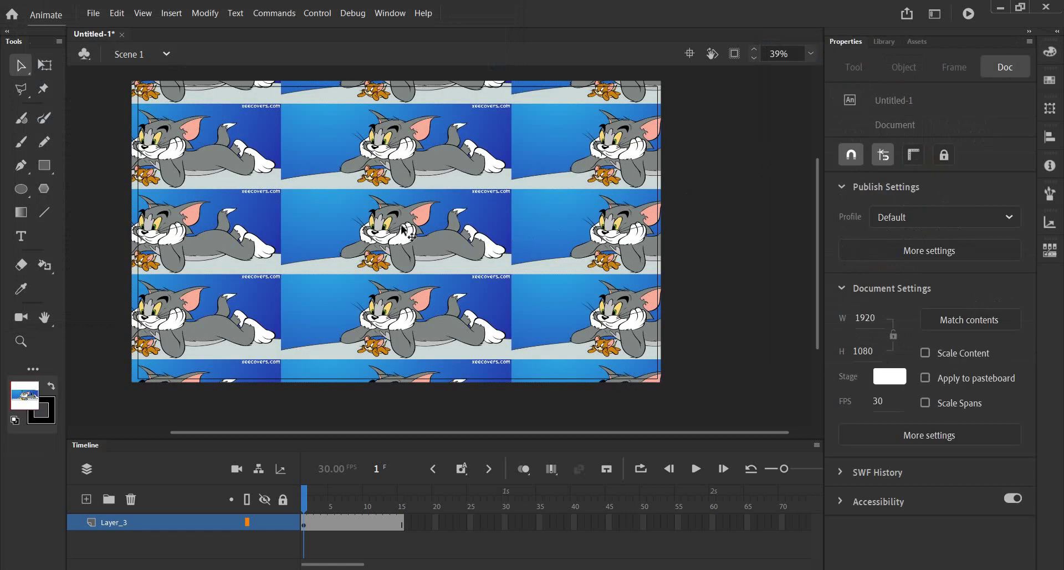
scroll(475, 262, "down", 2, "ctrl")
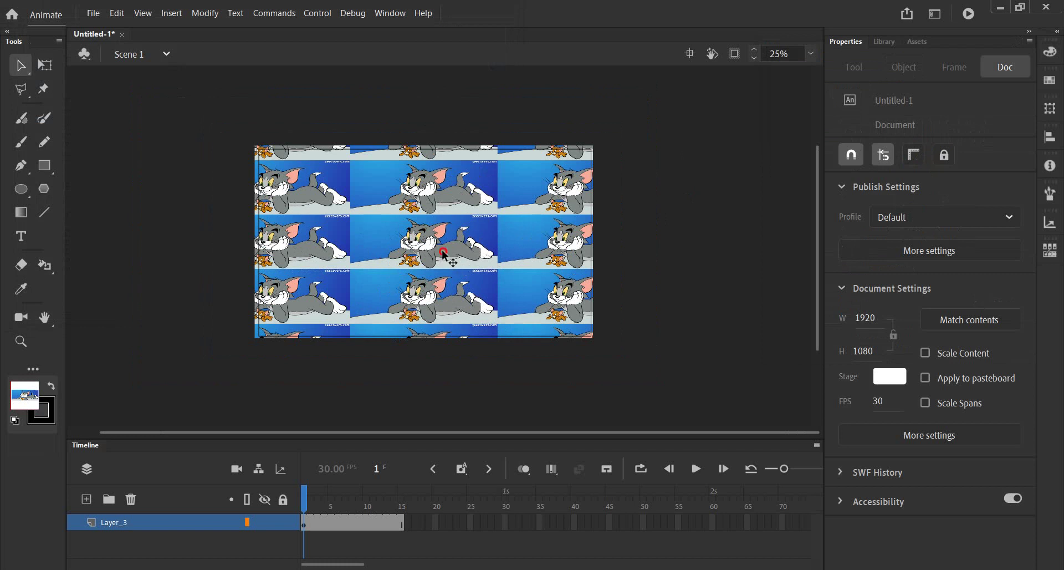
left_click(446, 256)
left_click(44, 65)
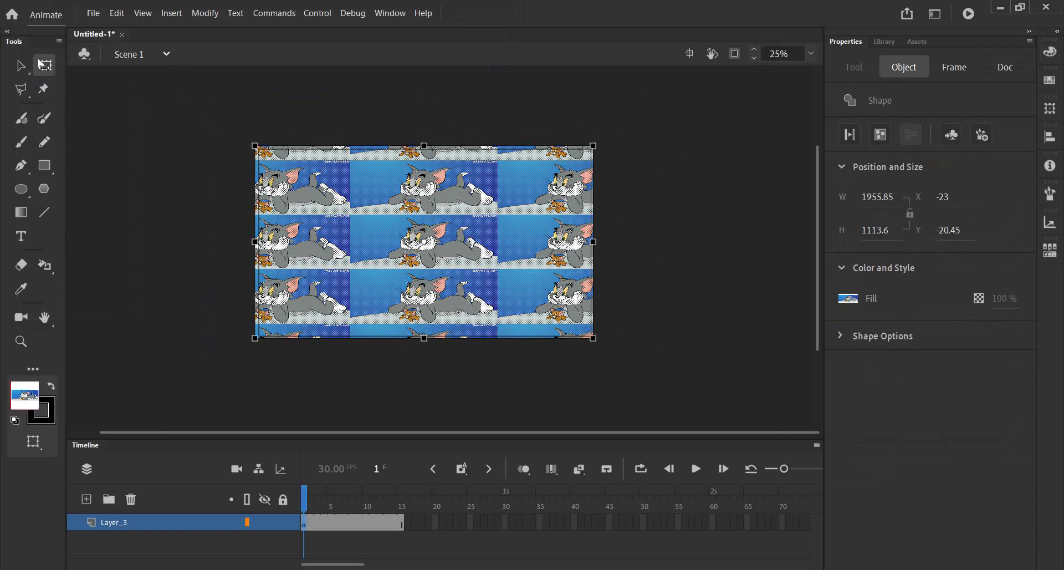
mouse_move(313, 201)
left_mouse_down()
mouse_move(374, 216)
mouse_move(316, 218)
left_mouse_up()
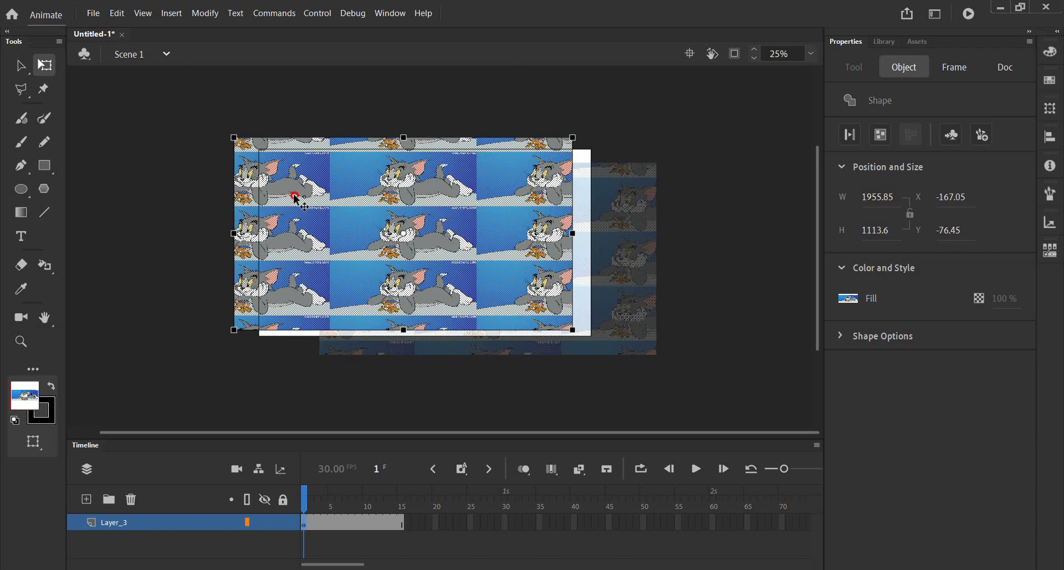
left_click_drag(259, 163, 340, 209)
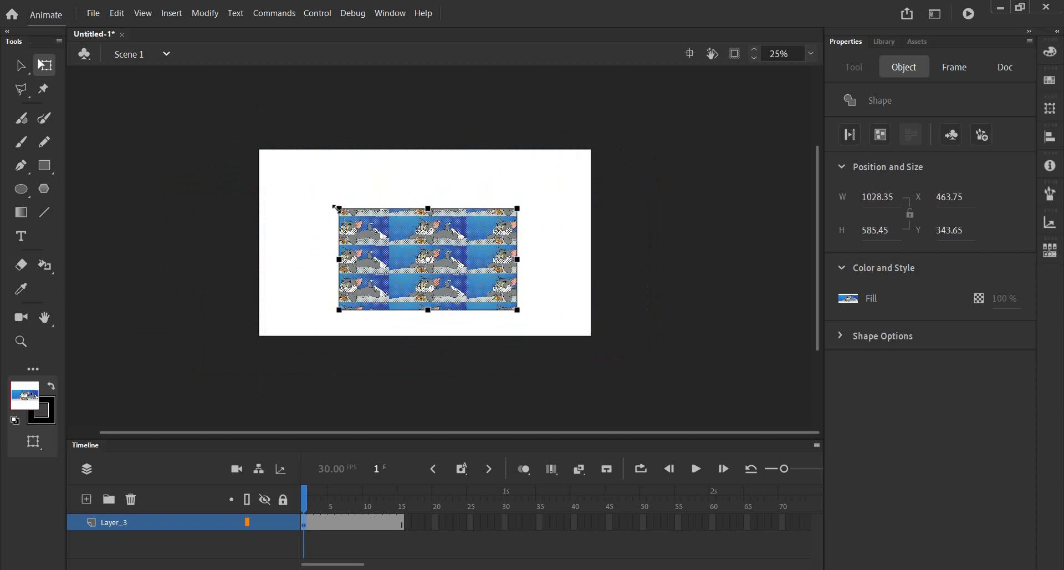
left_click(297, 200)
Enlarge the rectangle to 1992.2 × 1134.25 over the stage and reset its fill to white
scroll(400, 294, "up", 3)
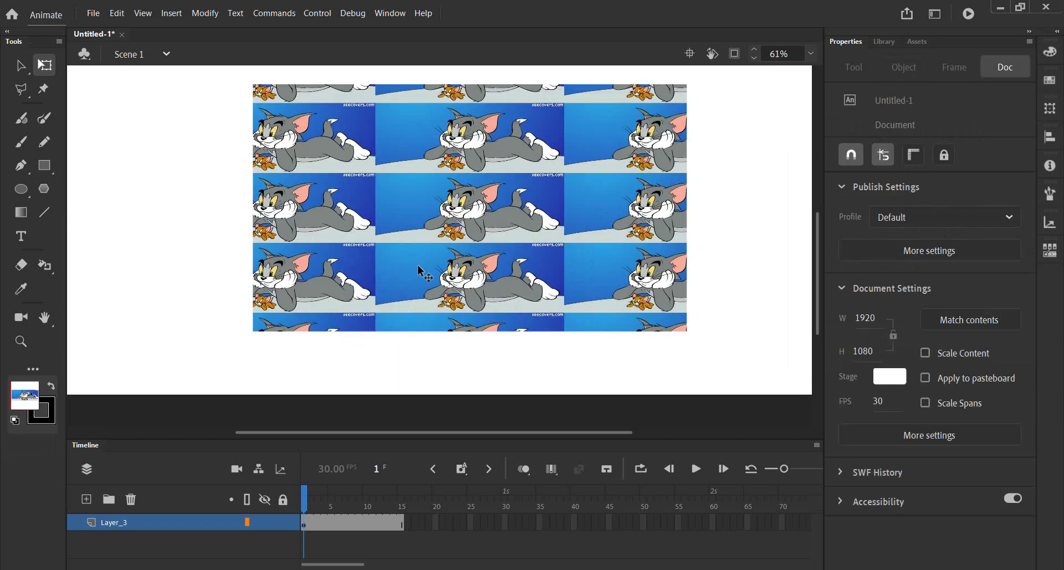
scroll(485, 219, "up", 3)
scroll(481, 212, "up", 2)
scroll(480, 205, "down", 2)
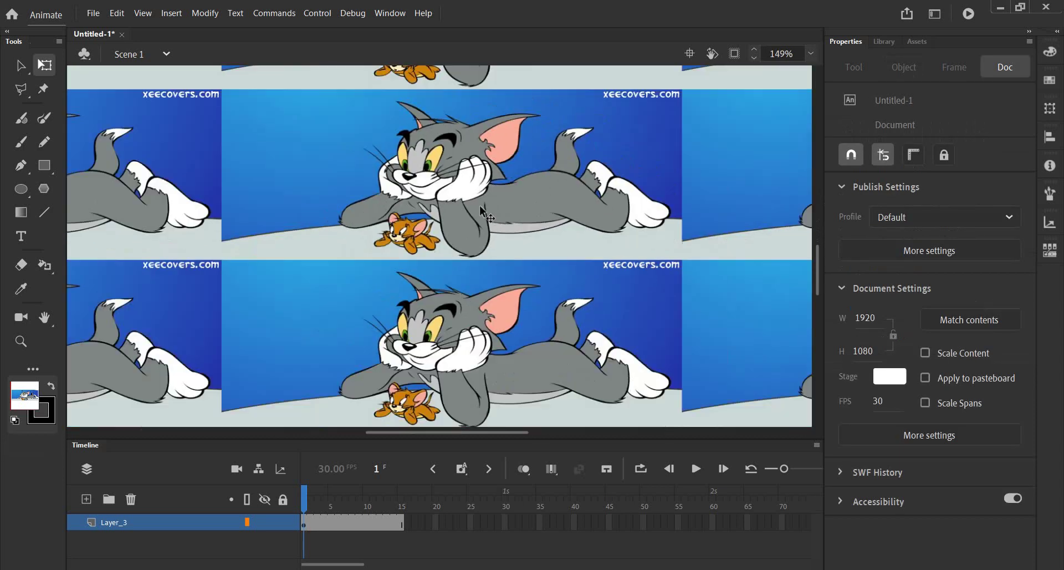
scroll(480, 205, "down", 2)
scroll(471, 200, "down", 1)
scroll(470, 201, "down", 1)
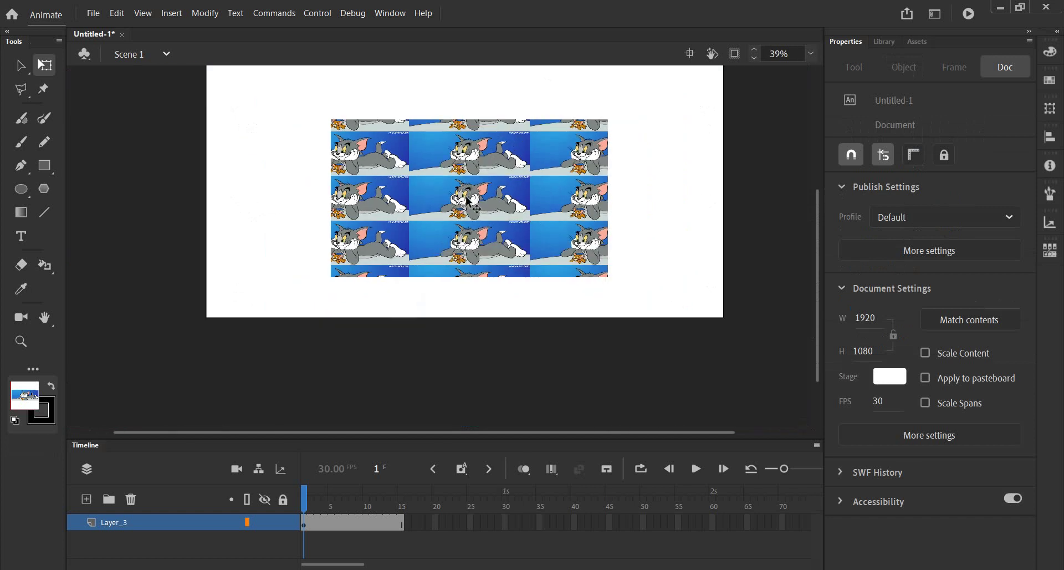
scroll(465, 195, "down", 1)
left_click(473, 178)
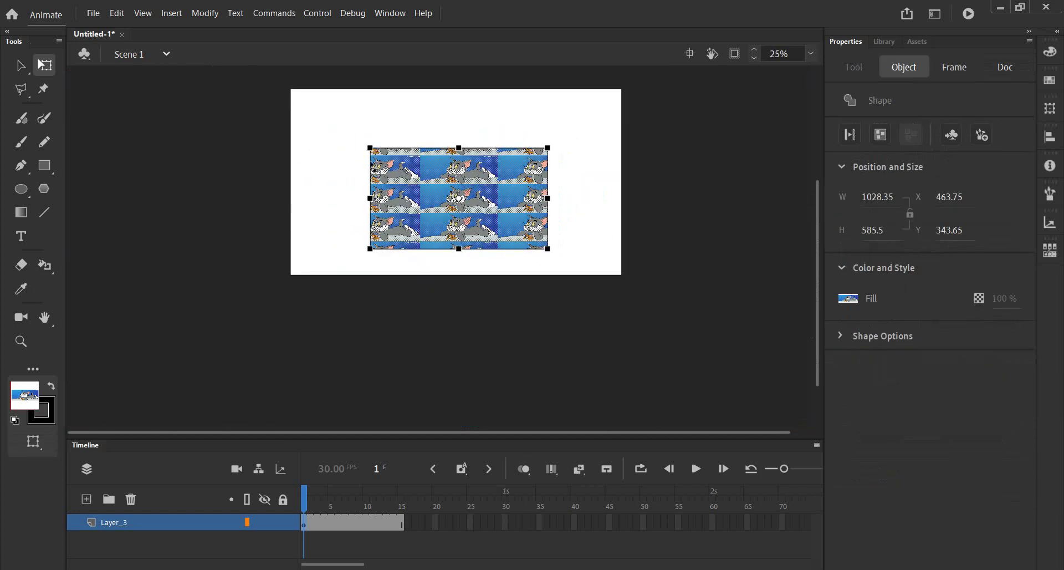
left_click_drag(369, 148, 289, 87)
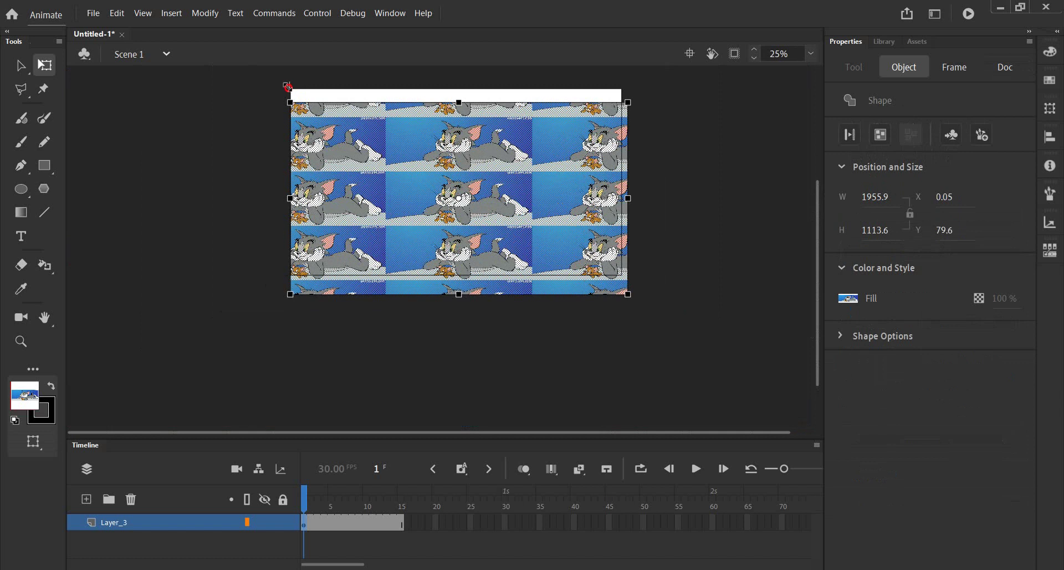
left_click_drag(403, 182, 394, 169)
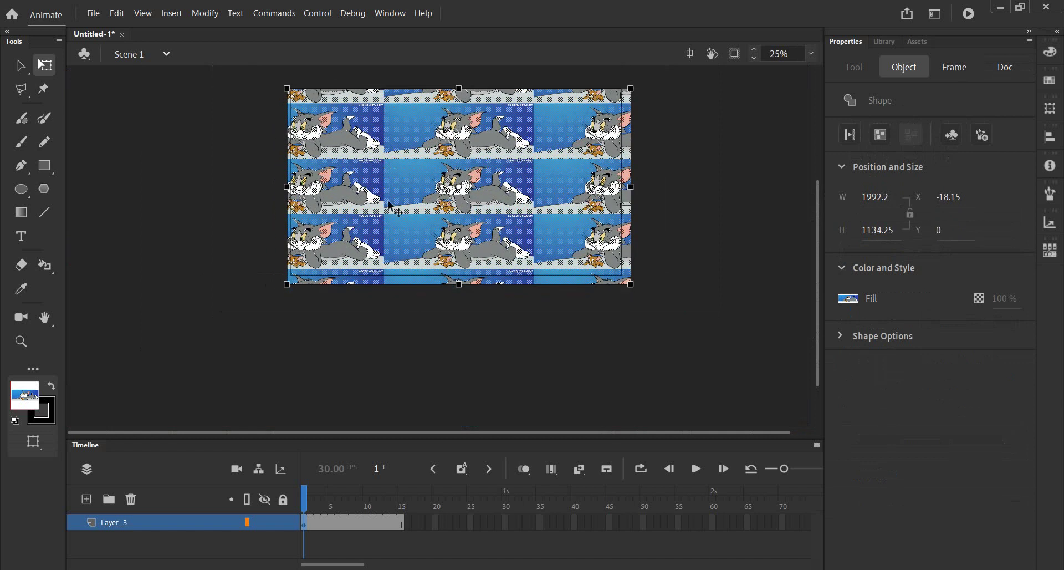
left_click(15, 419)
mouse_move(441, 213)
left_mouse_down()
mouse_move(434, 204)
mouse_move(442, 210)
left_mouse_up()
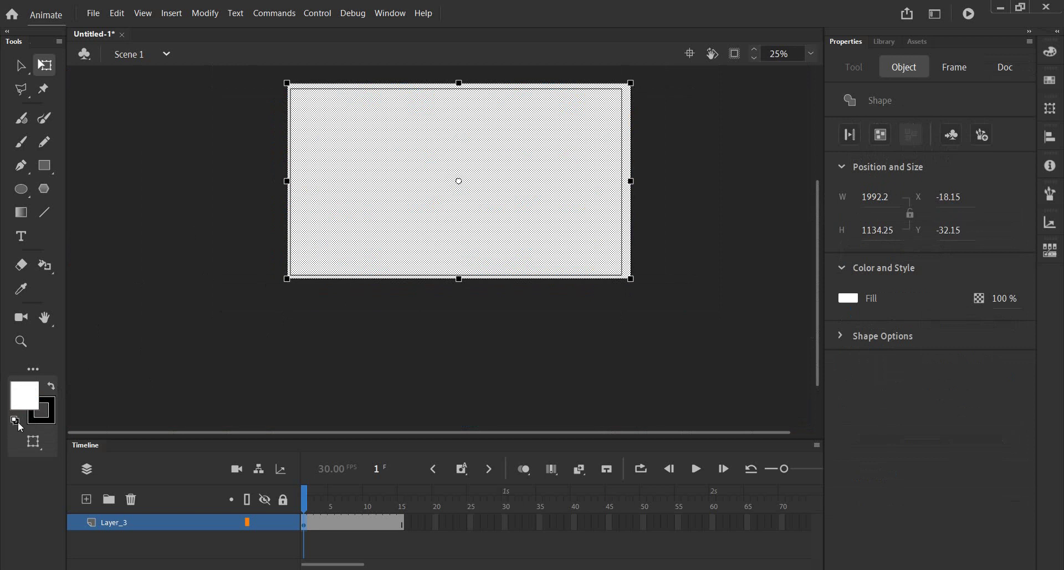
Nudge the rectangle down, float the Color panel beside the stage and fit the stage to the window
key("Down")
key("Down")
key("Down")
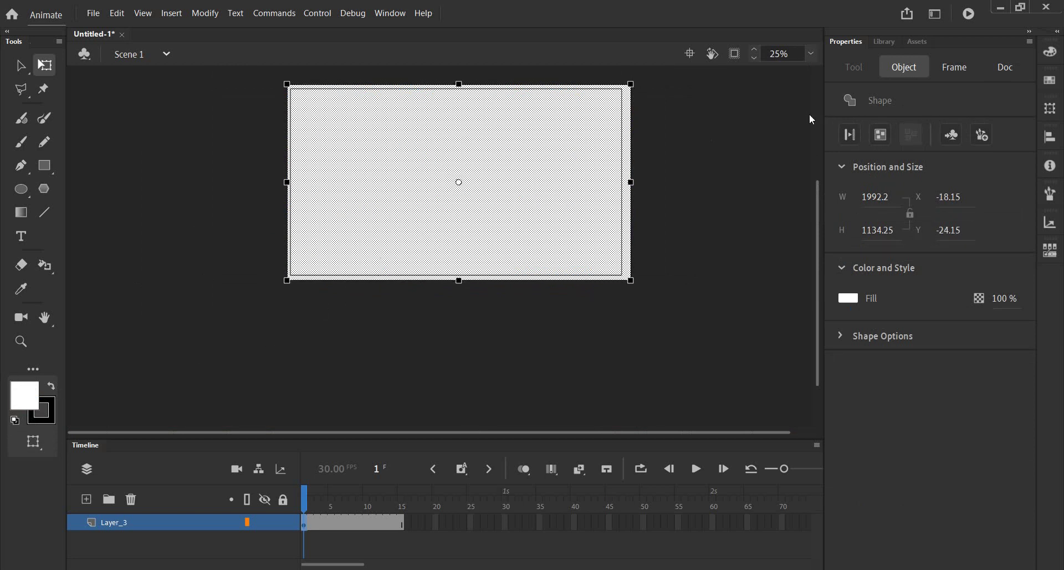
left_click(1051, 52)
mouse_move(771, 42)
left_mouse_down()
mouse_move(719, 119)
mouse_move(768, 105)
left_mouse_up()
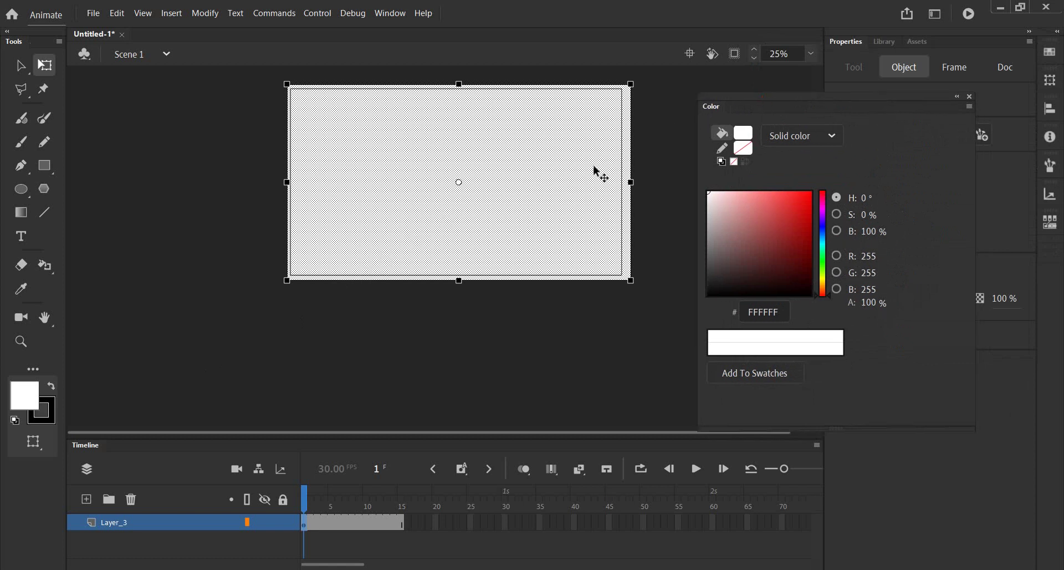
scroll(554, 173, "up", 1)
scroll(554, 172, "up", 1)
left_click(816, 51)
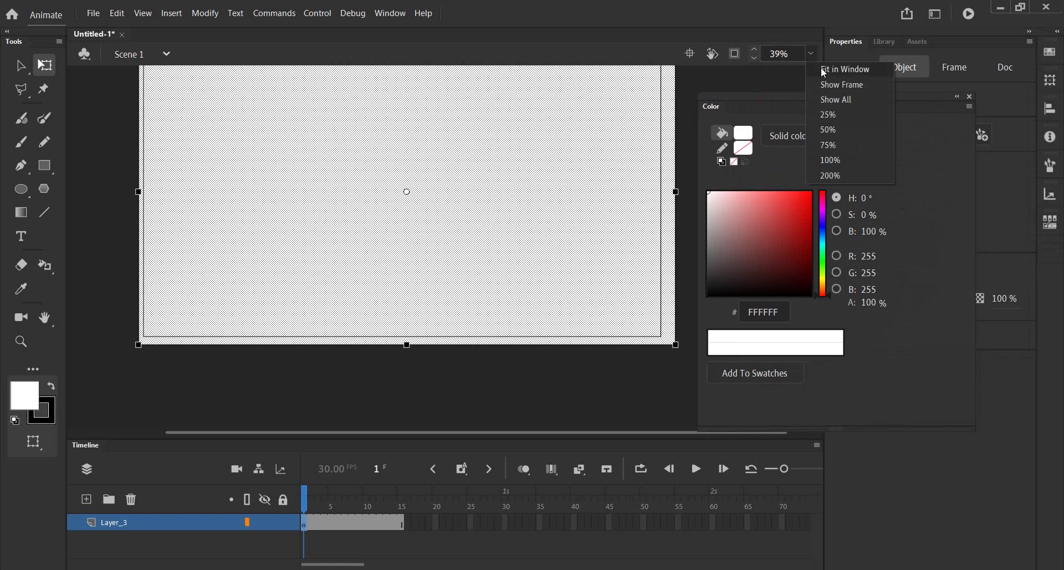
left_click(828, 68)
Try several red fills on the rectangle, ending with red FF0033
left_click(812, 201)
left_click(798, 197)
left_click(807, 192)
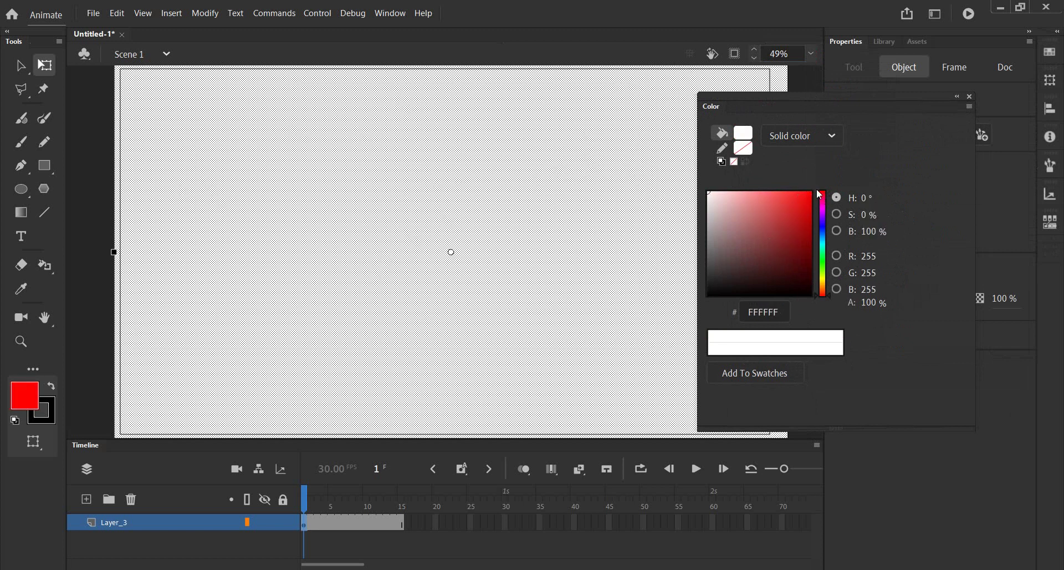
left_click(800, 203)
key("ctrl+minus")
left_click(171, 145)
left_click(429, 225)
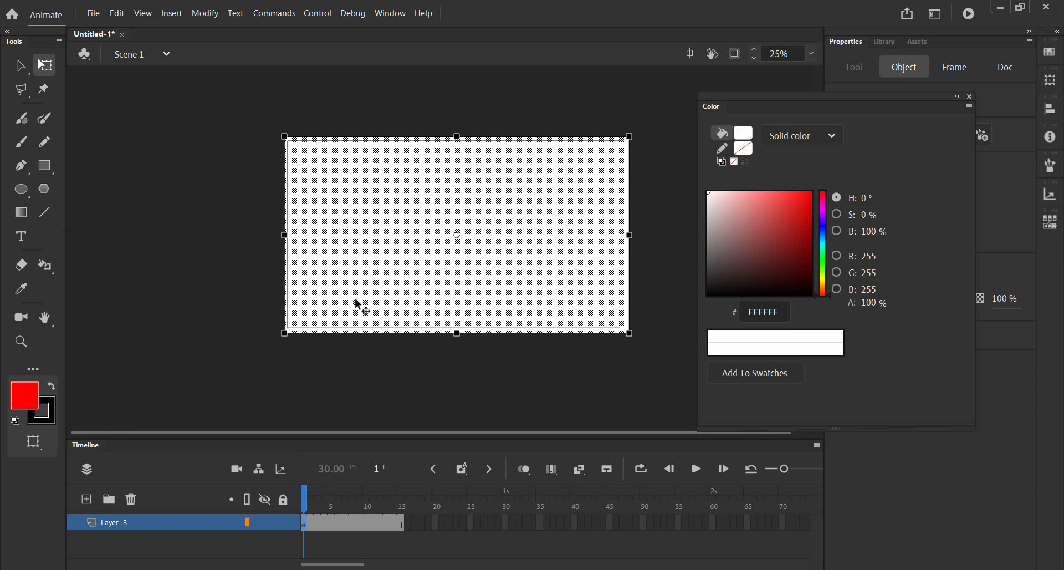
left_click(25, 396)
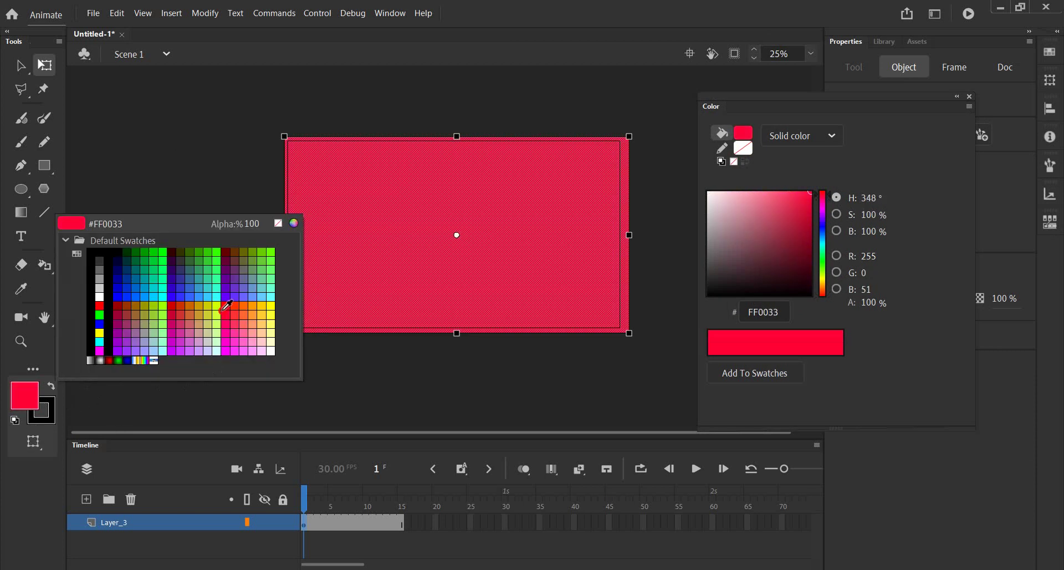
left_click(221, 310)
Shift the fill hue through blue to yellow FFF900, then refit the stage view
left_click_drag(824, 185, 824, 227)
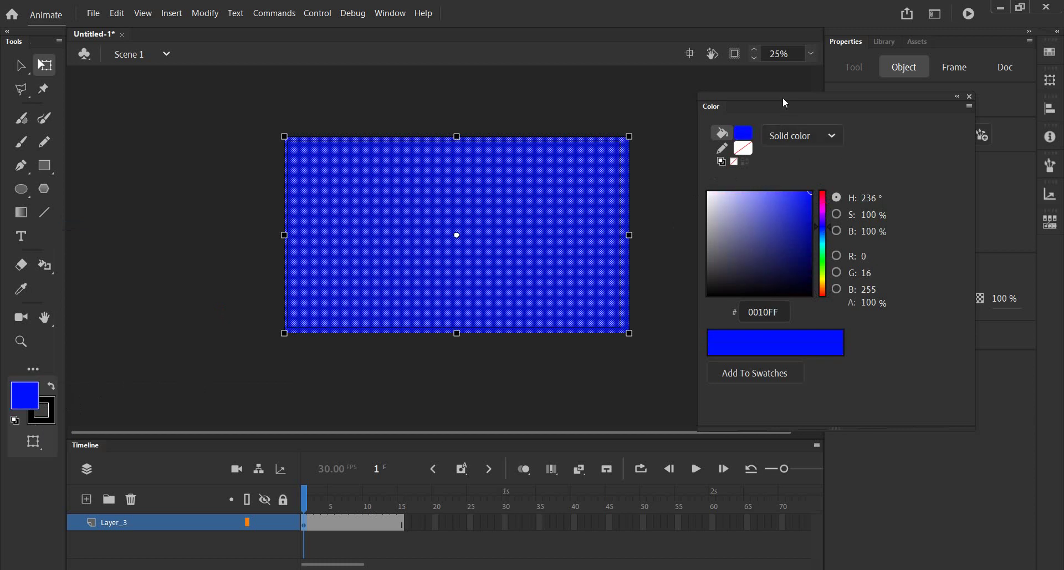
left_click_drag(829, 268, 821, 273)
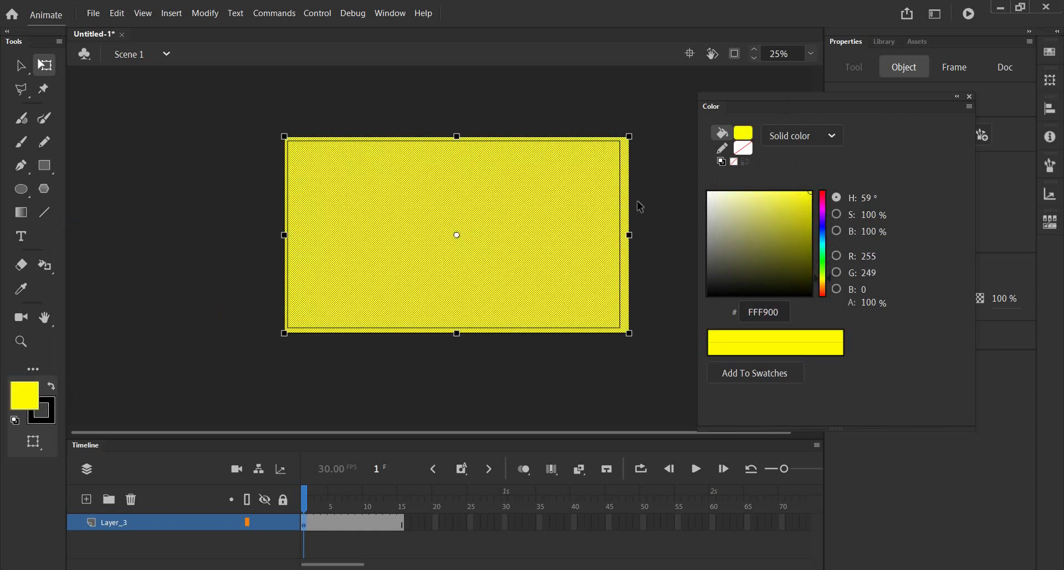
left_click(811, 54)
left_click(829, 71)
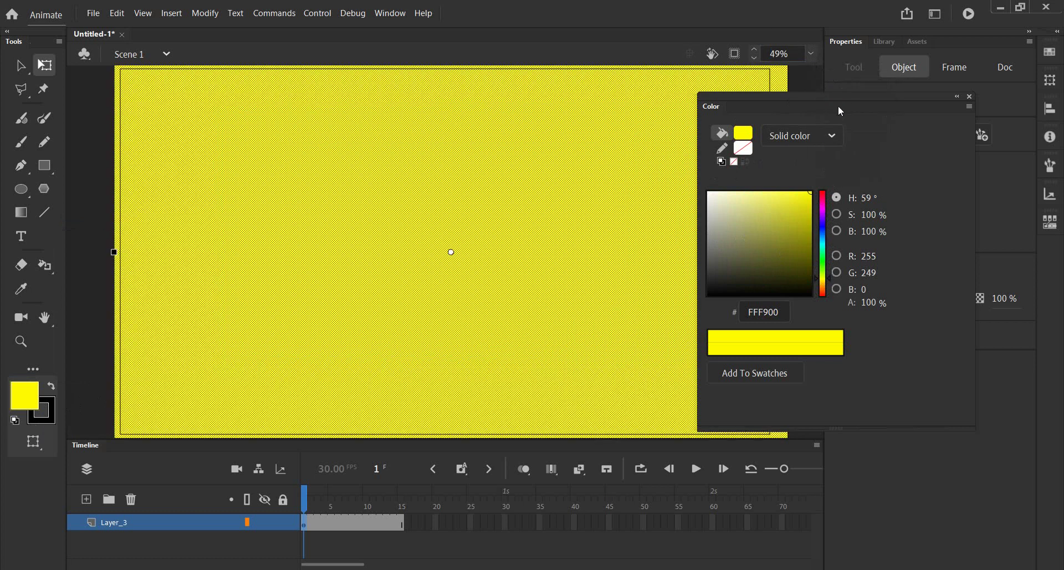
left_click_drag(838, 106, 891, 98)
scroll(535, 183, "down", 1)
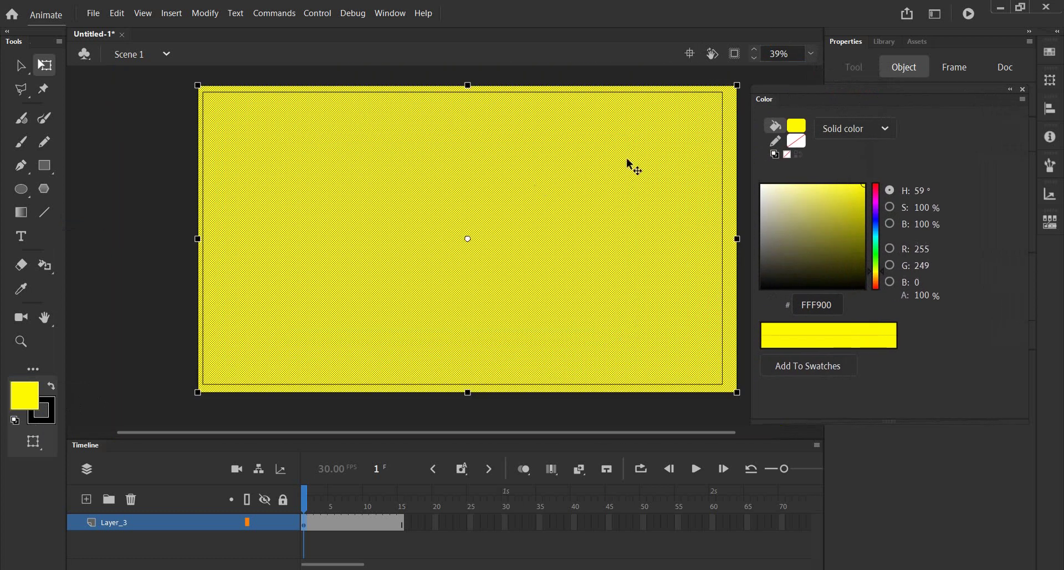
Change the fill to a radial gradient with the black stop at the far end
left_click(863, 138)
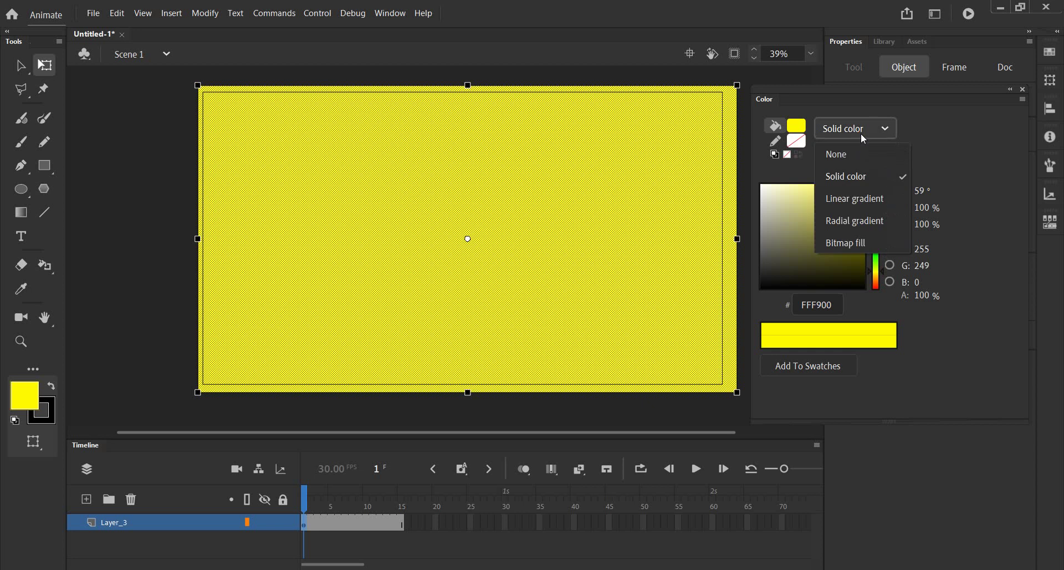
left_click(857, 220)
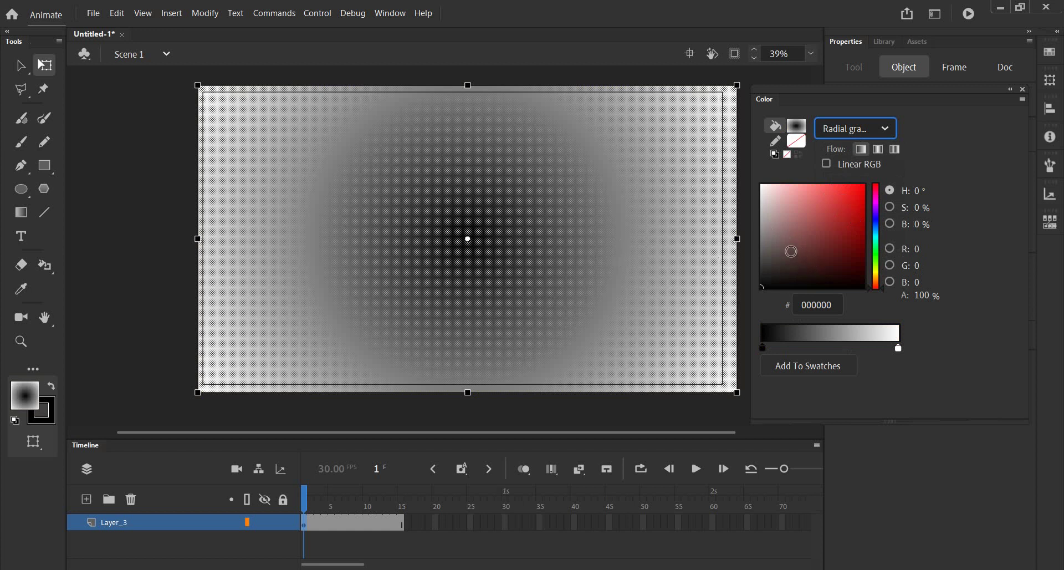
mouse_move(763, 349)
left_mouse_down()
mouse_move(838, 348)
mouse_move(763, 348)
left_mouse_up()
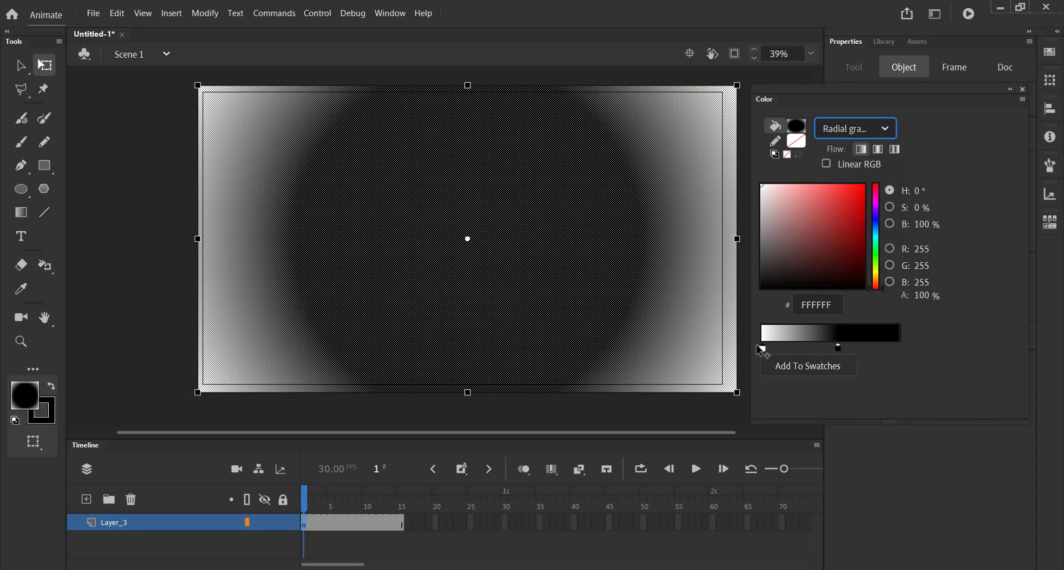
left_click_drag(840, 349, 898, 348)
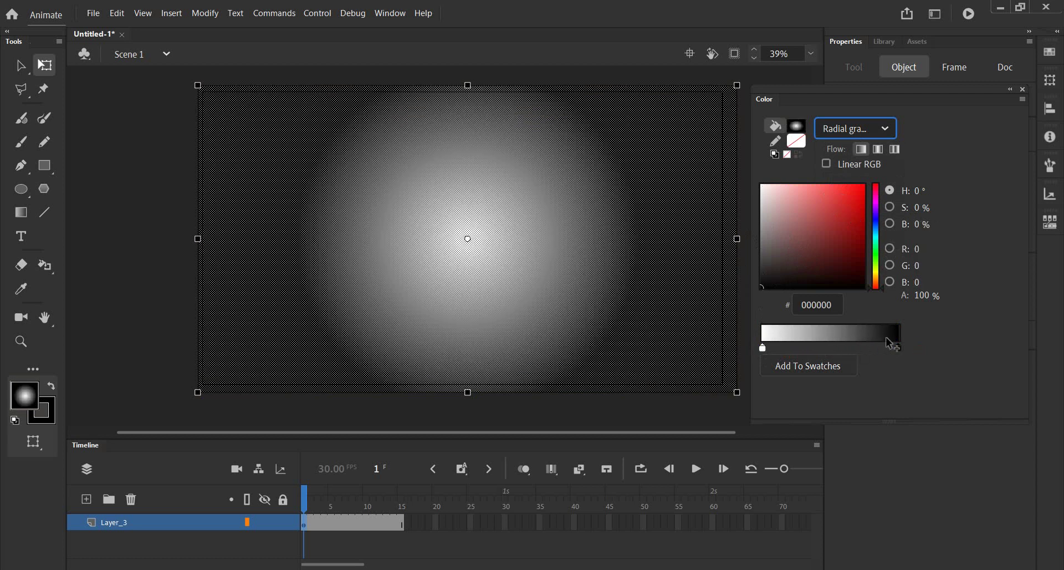
Colour the centre stop light orange FFA31D and the outer stop dark orange B64F00
left_click(763, 348)
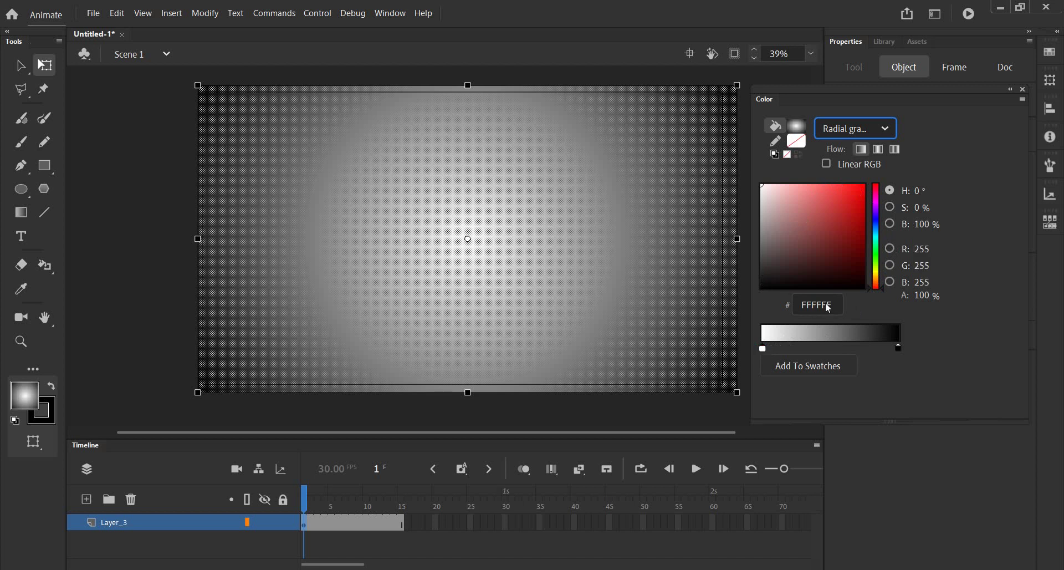
left_click_drag(882, 277, 881, 283)
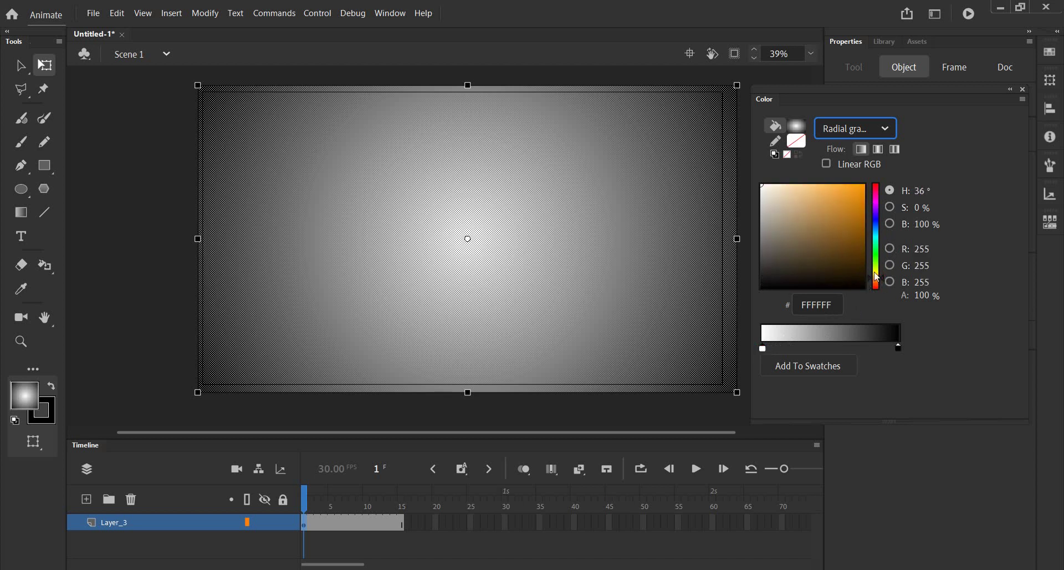
left_click_drag(847, 213, 853, 186)
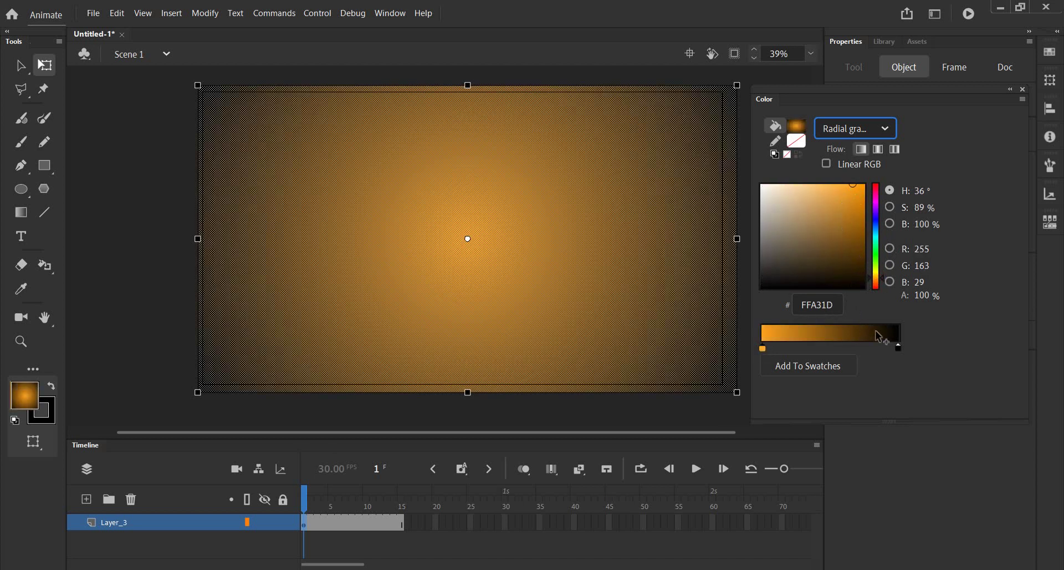
left_click(899, 348)
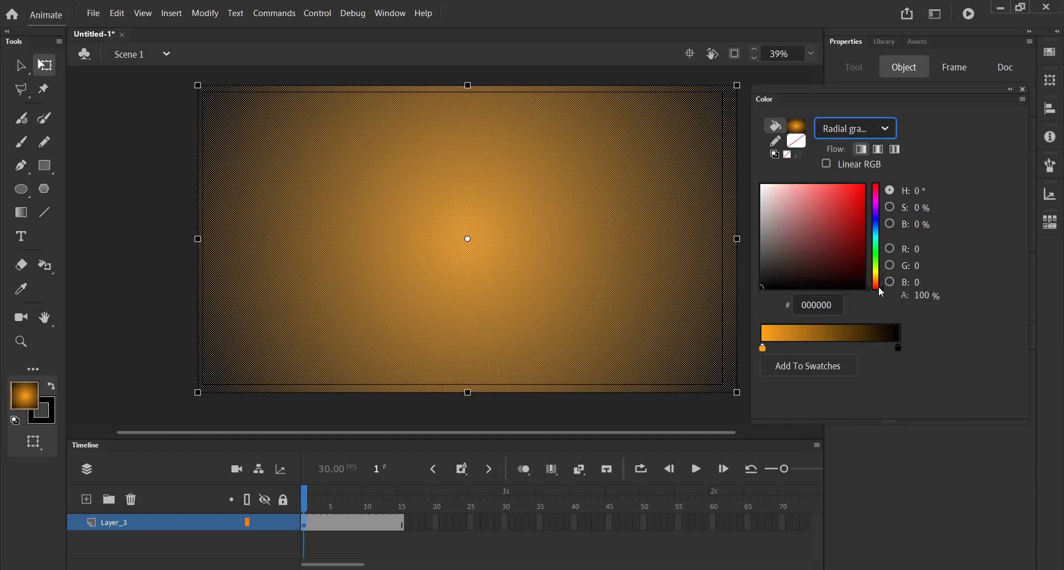
left_click_drag(879, 286, 880, 281)
left_click_drag(861, 197, 864, 214)
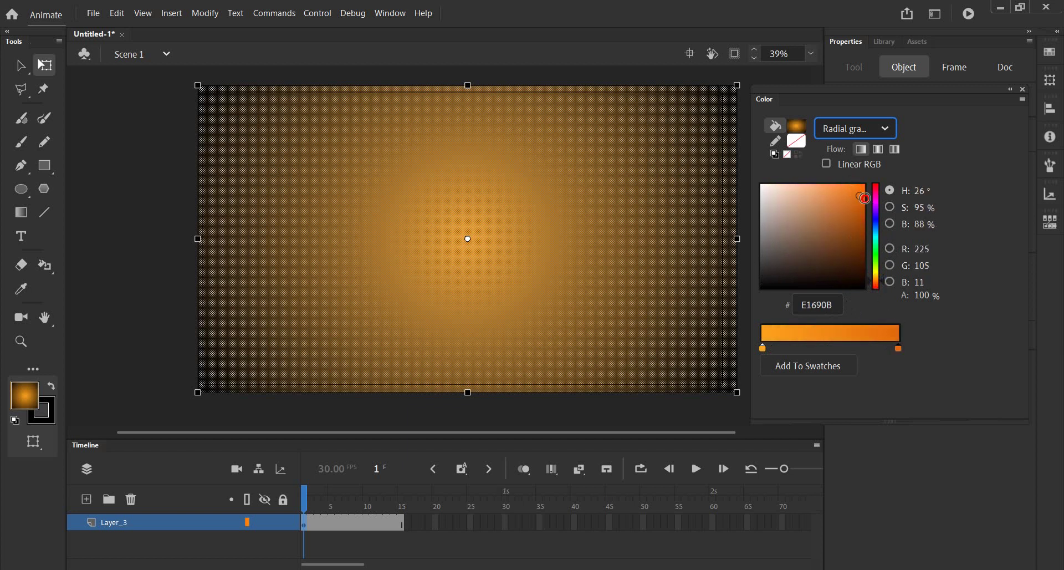
left_click(143, 203)
Add a bright orange FF8400 middle stop to the gradient
left_click(831, 348)
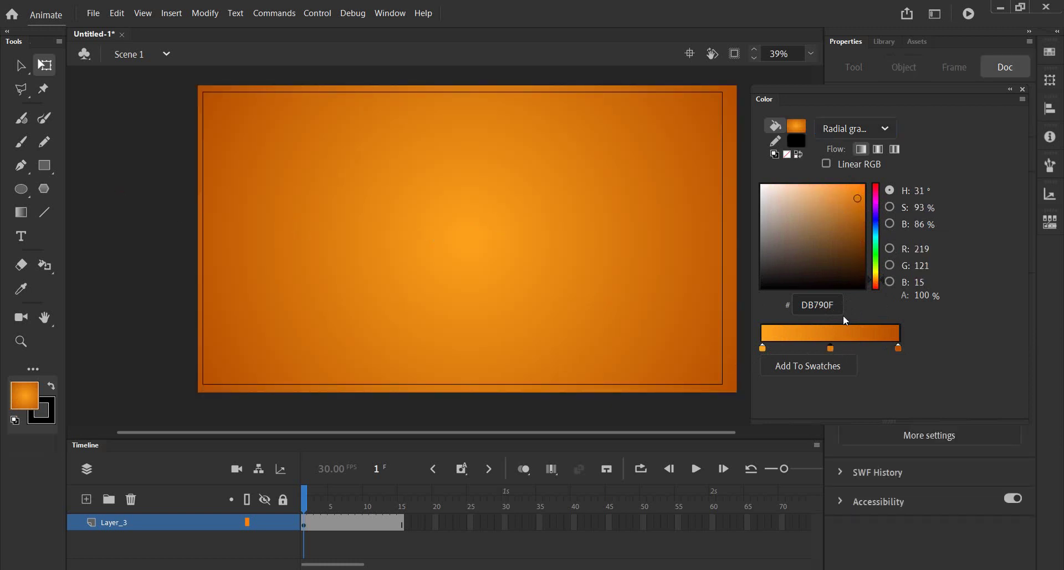
left_click_drag(858, 200, 864, 190)
left_click(437, 242)
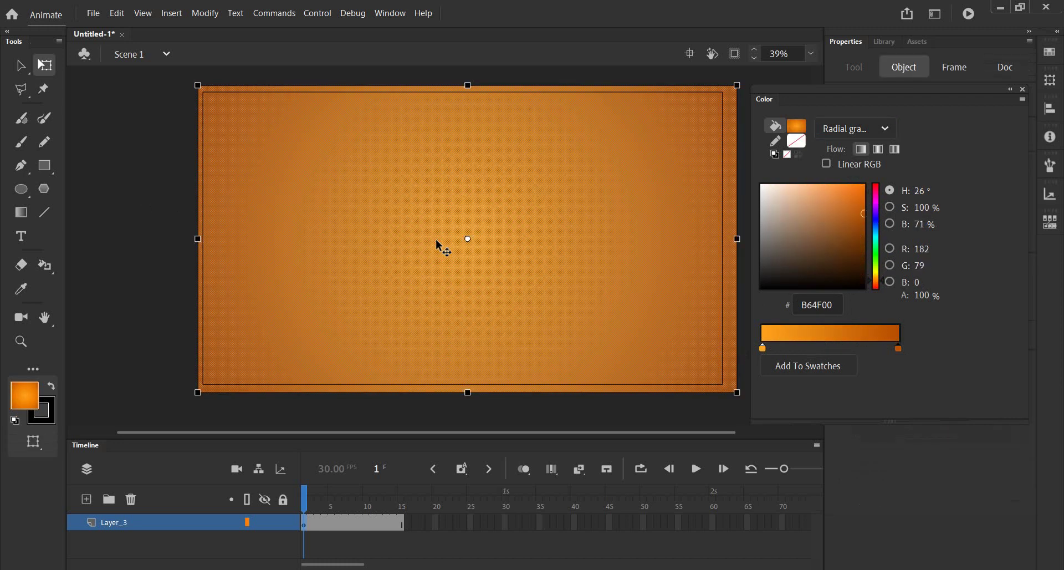
left_click(835, 349)
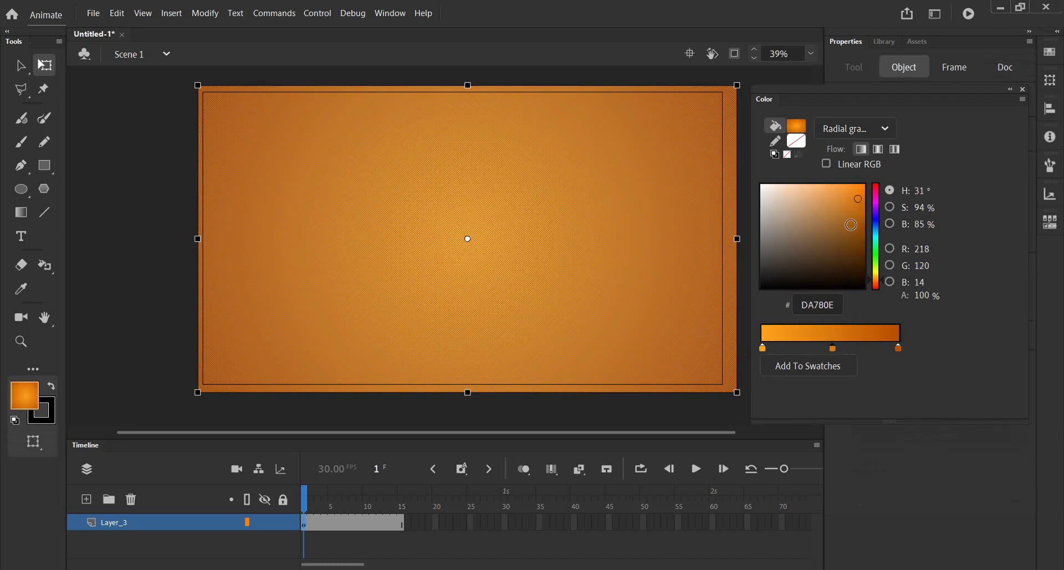
left_click_drag(861, 198, 864, 184)
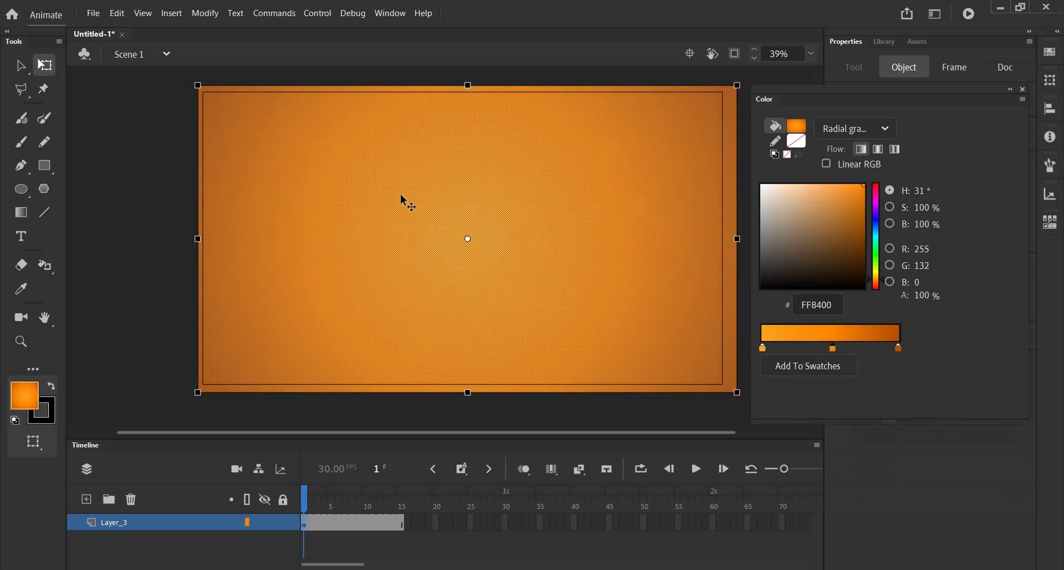
left_click(131, 177)
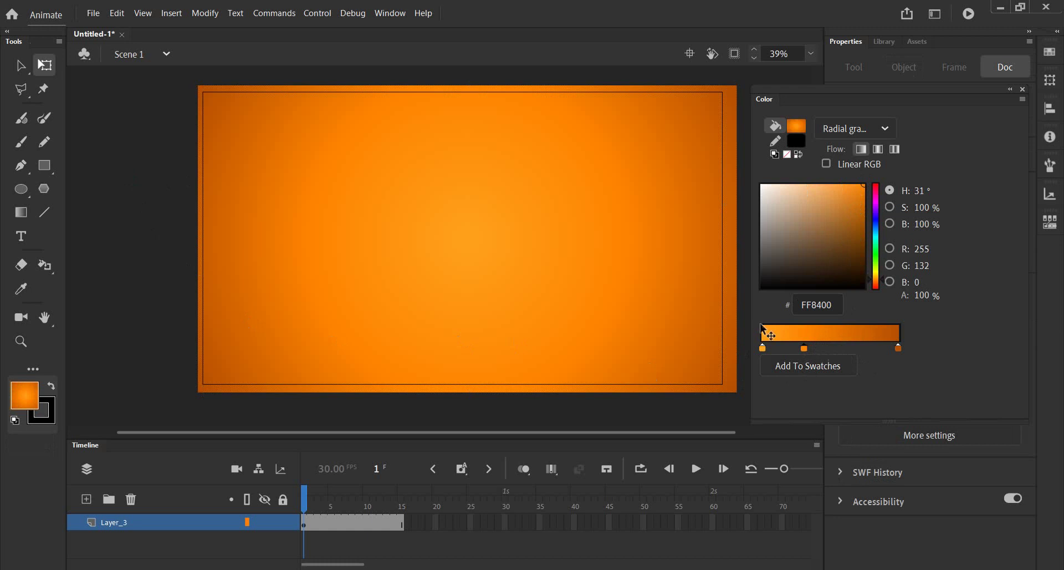
left_click(629, 270)
Reposition the gradient stops so the light orange centre spreads further
left_click_drag(833, 348, 805, 348)
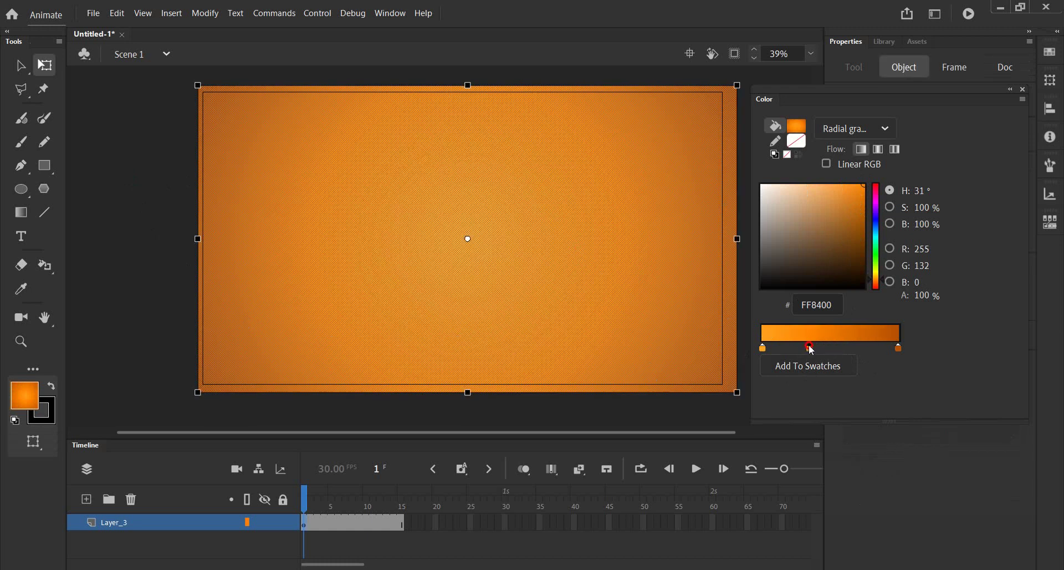
left_click_drag(899, 349, 876, 348)
left_click_drag(804, 348, 831, 349)
left_click_drag(763, 348, 779, 348)
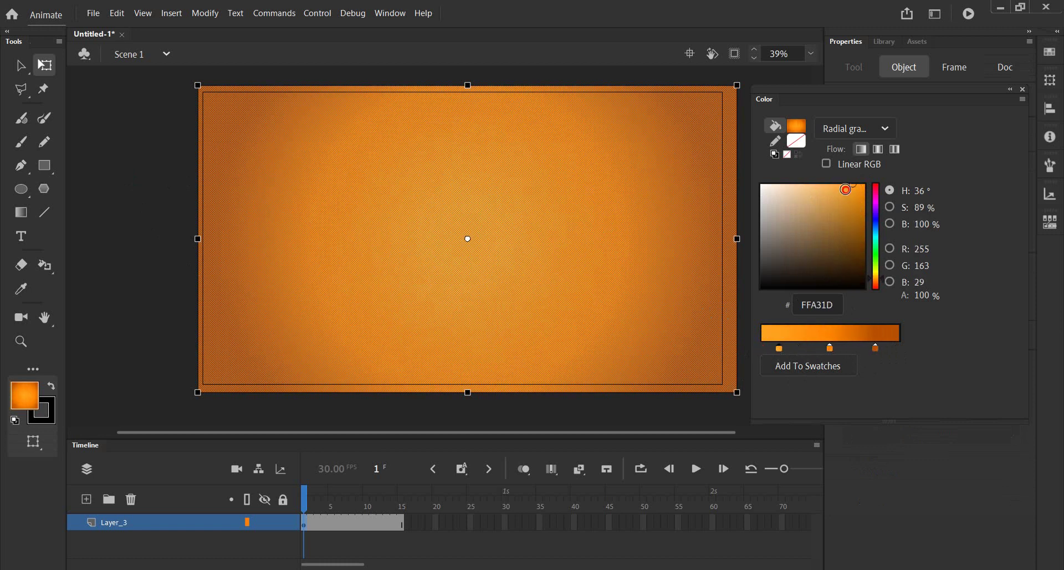
left_click(152, 170)
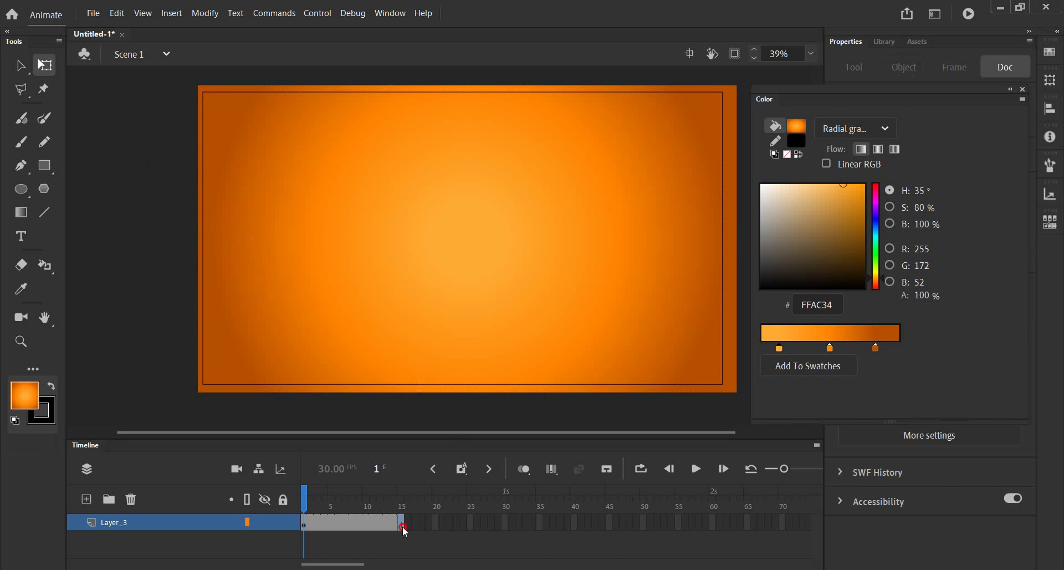
Extend Layer_3's frames to frame 60, return to frame 1 and select the rectangle
left_click_drag(403, 527, 512, 523)
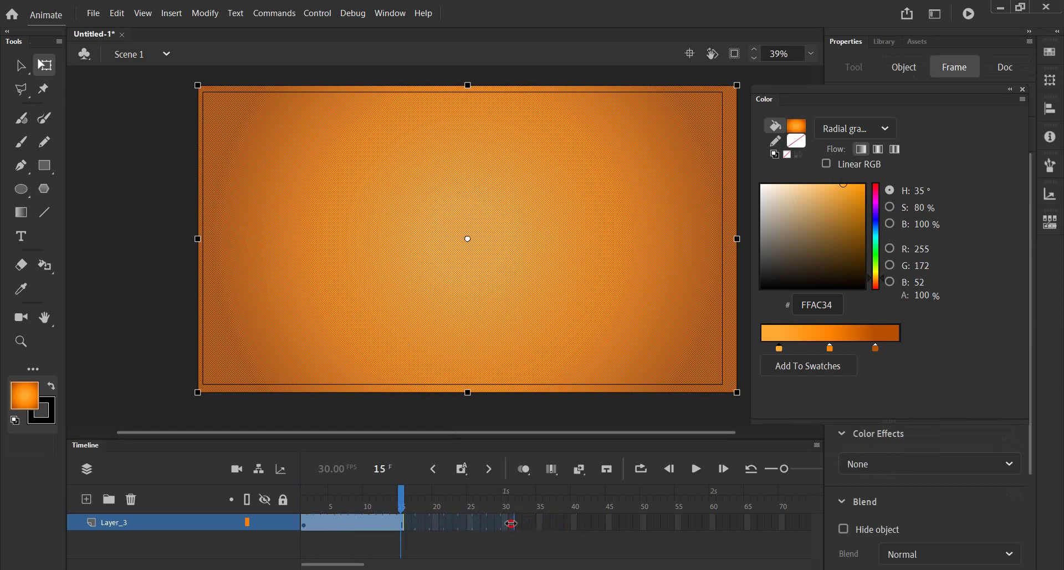
left_click_drag(512, 523, 714, 523)
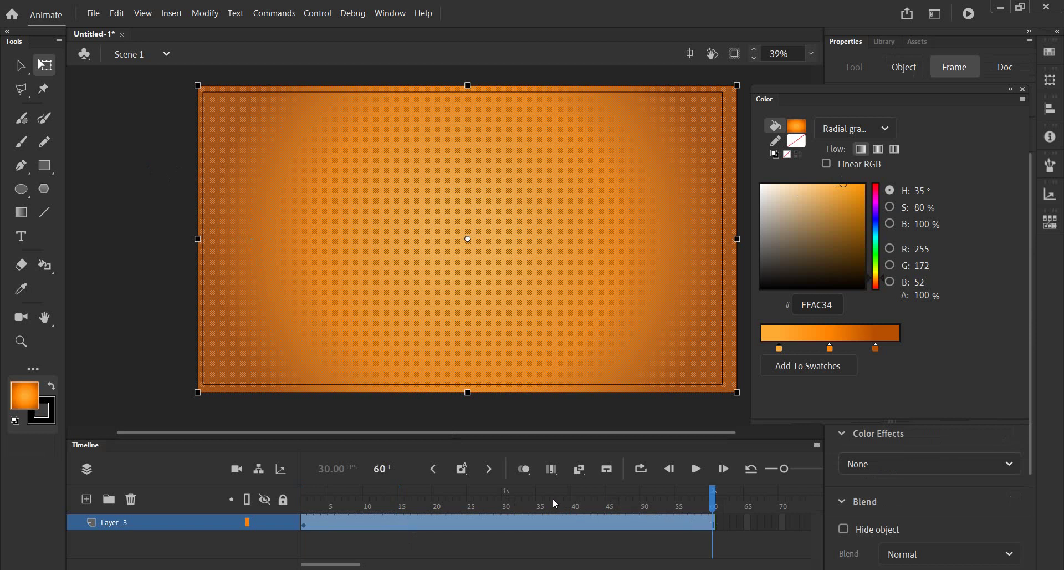
key("ctrl+shift+a")
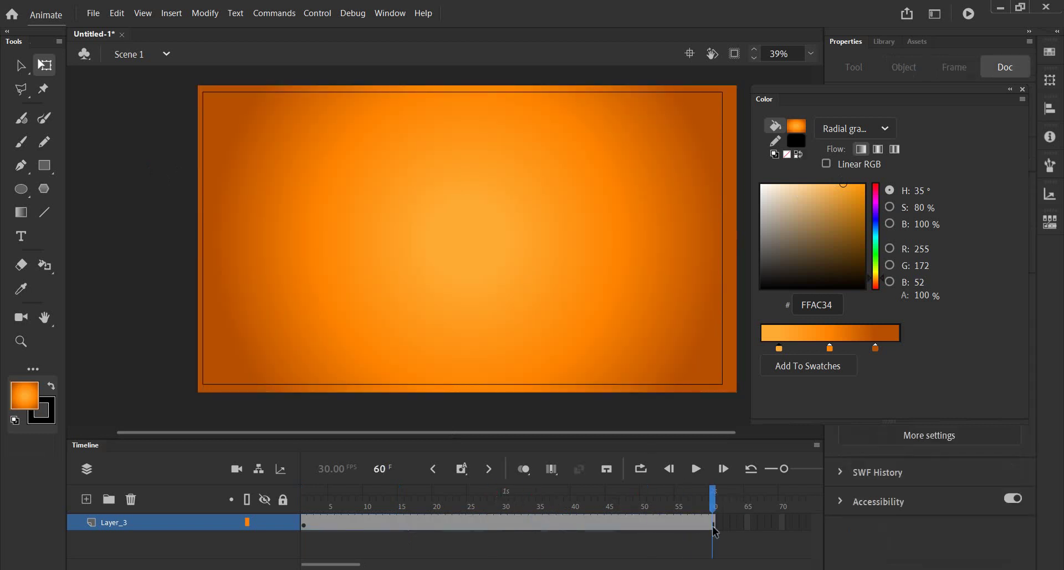
left_click_drag(714, 524, 217, 503)
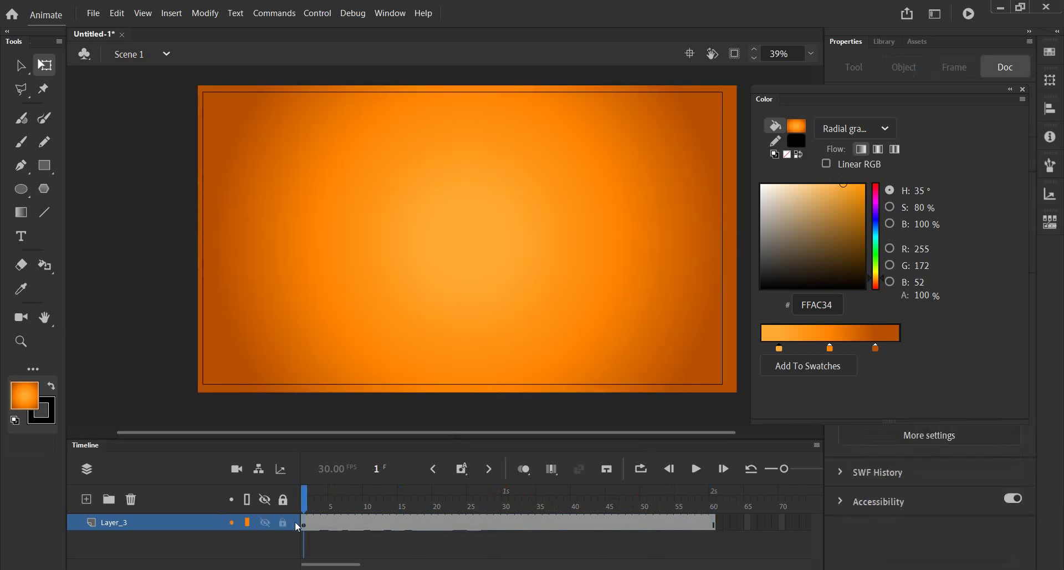
left_click(436, 309)
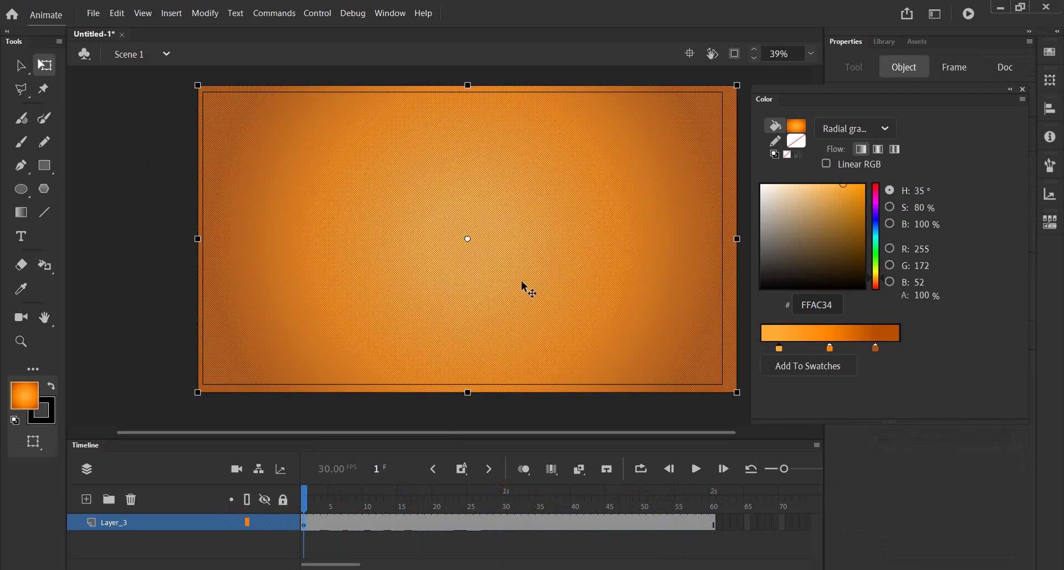
Shrink the radial glow to a small central circle on frame 1 with Gradient Transform
left_click(21, 212)
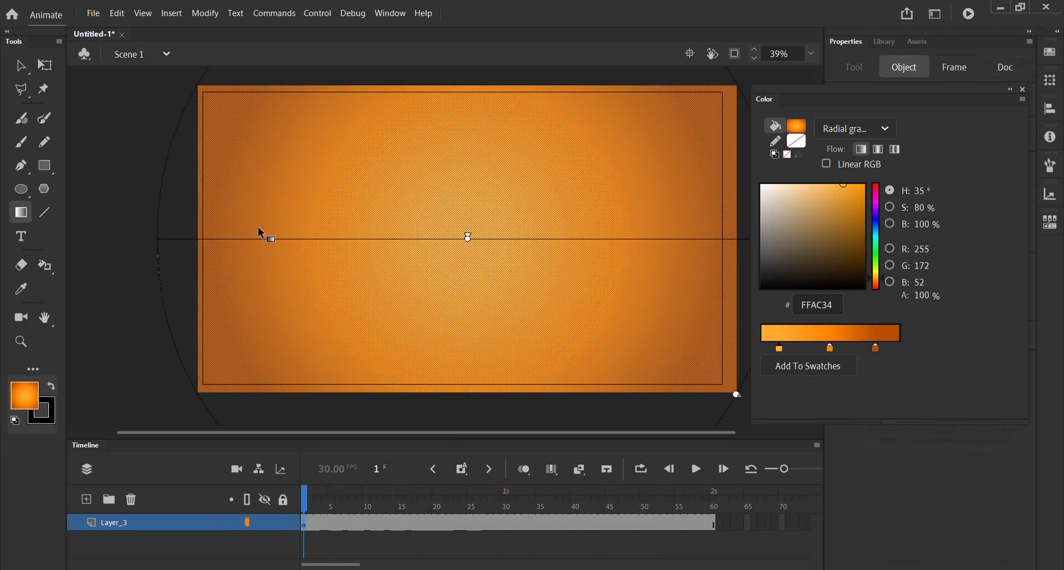
scroll(425, 277, "down", 3)
scroll(420, 274, "up", 1)
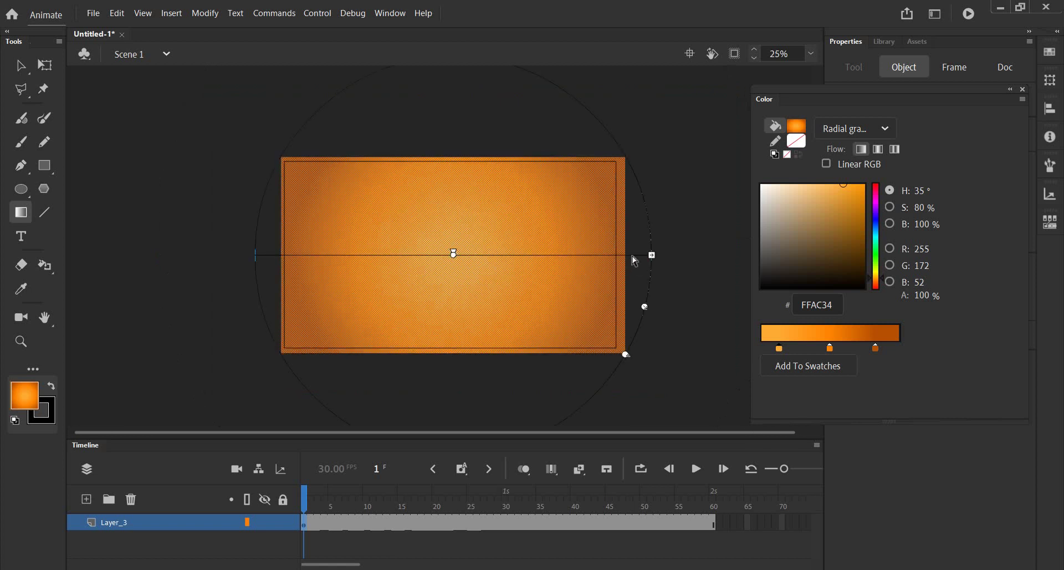
left_click_drag(653, 255, 649, 251)
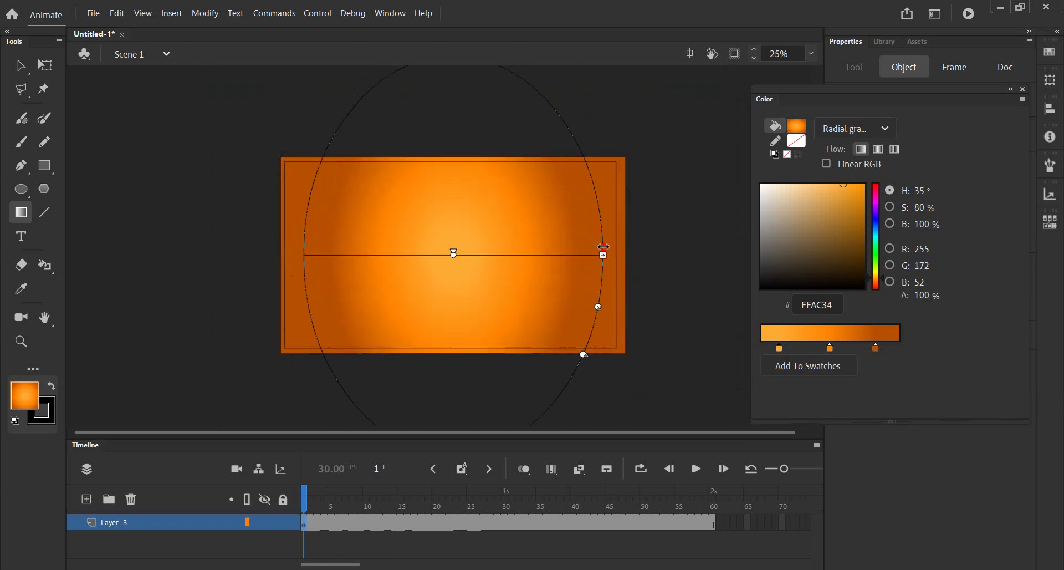
left_click_drag(643, 307, 536, 298)
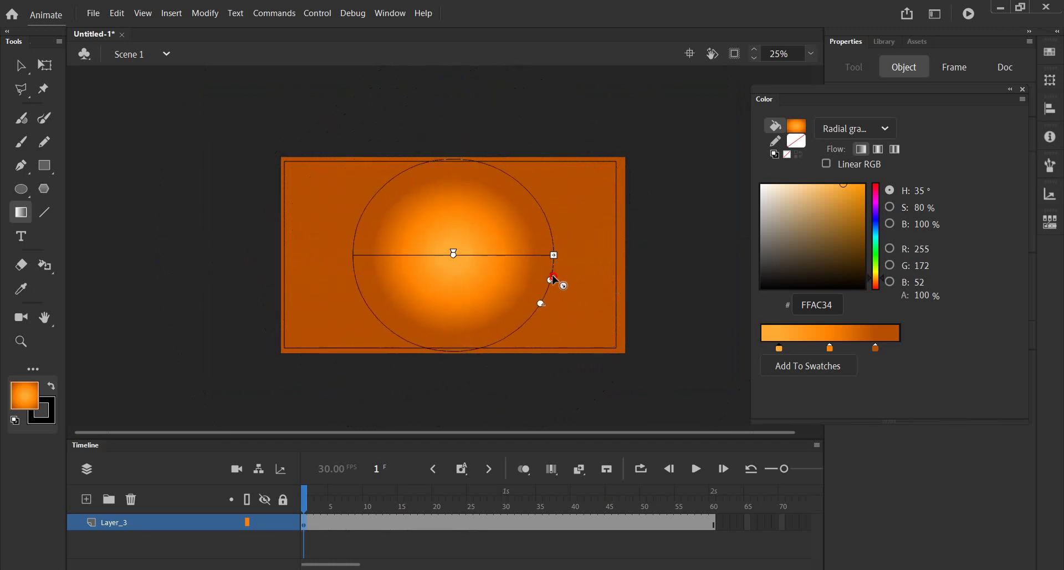
mouse_move(547, 255)
left_mouse_down()
mouse_move(483, 259)
mouse_move(553, 261)
mouse_move(522, 266)
mouse_move(544, 266)
left_mouse_up()
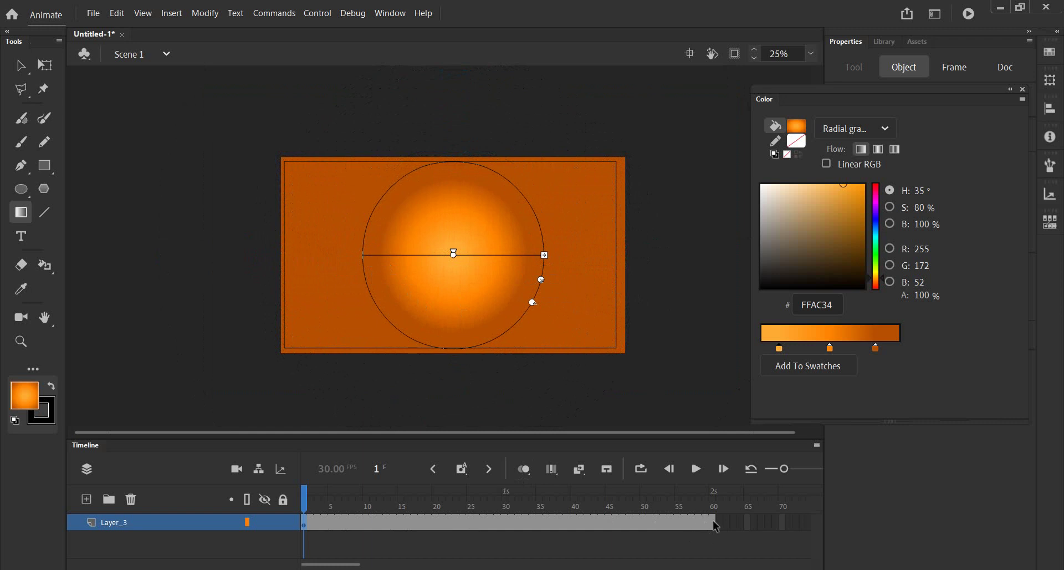
Enlarge the glow far beyond the stage on frame 60
left_click(714, 524)
left_click(461, 259)
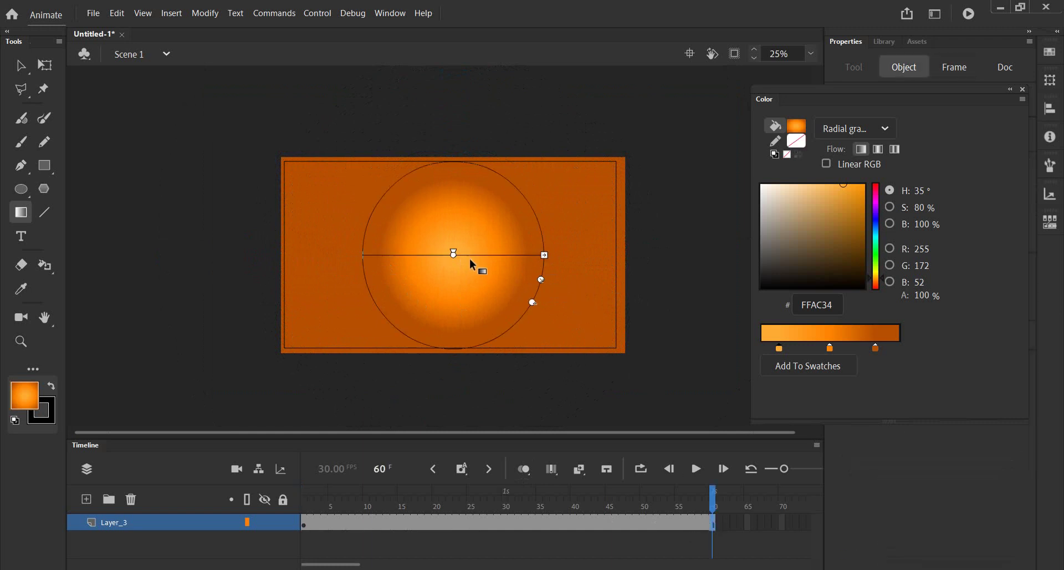
mouse_move(544, 257)
left_mouse_down()
mouse_move(606, 255)
mouse_move(543, 256)
mouse_move(578, 291)
mouse_move(592, 289)
mouse_move(557, 321)
mouse_move(721, 330)
left_mouse_up()
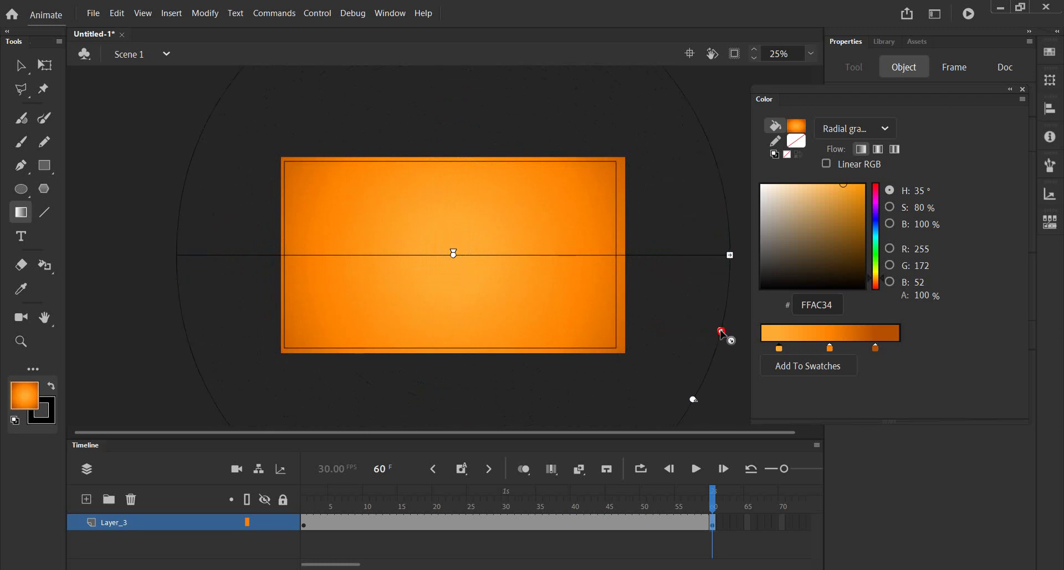
Create a shape tween across the 60 frames and preview the growing glow
right_click(444, 521)
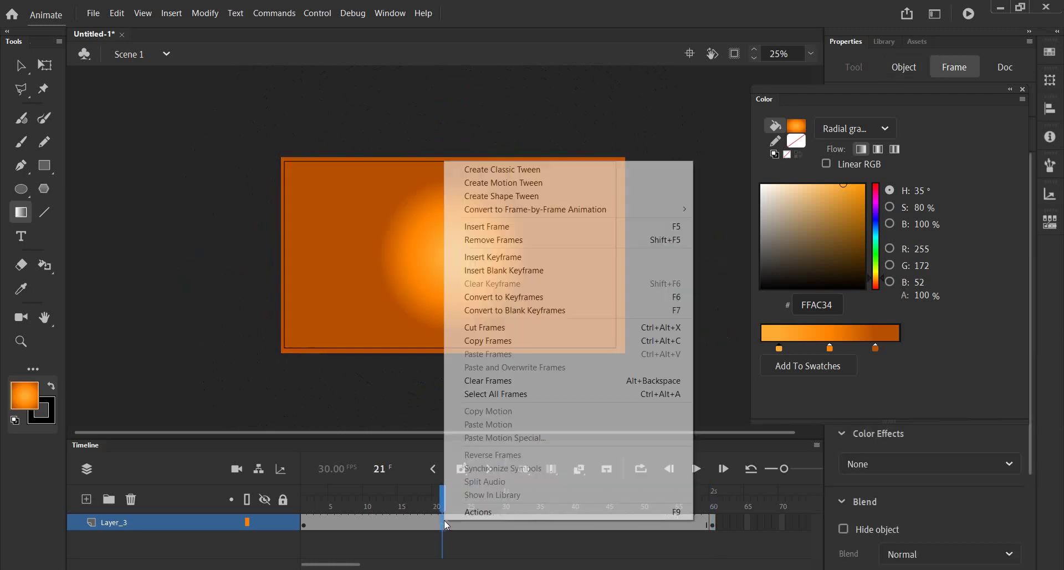
left_click(514, 195)
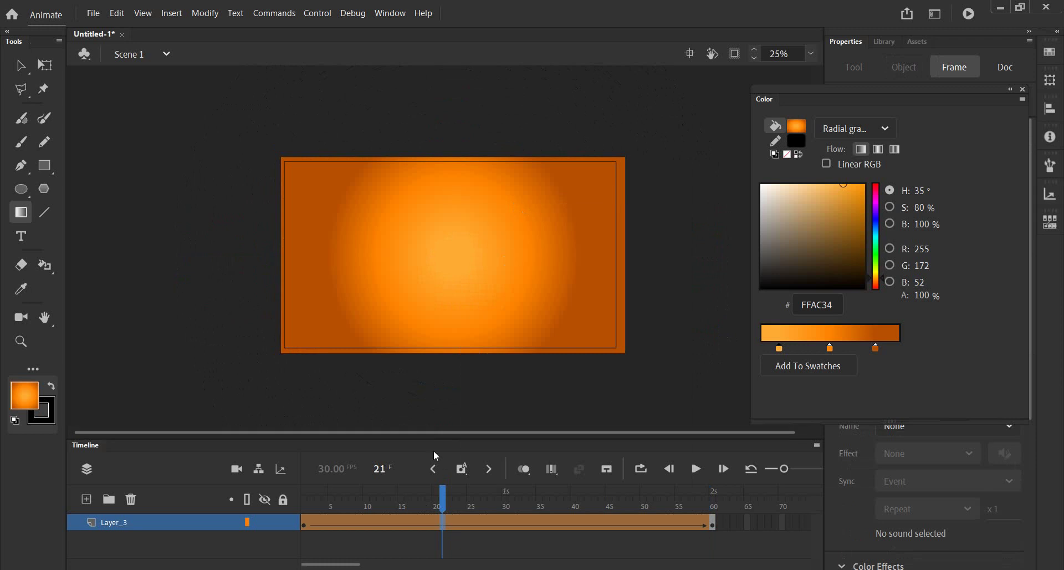
left_click_drag(442, 494, 304, 493)
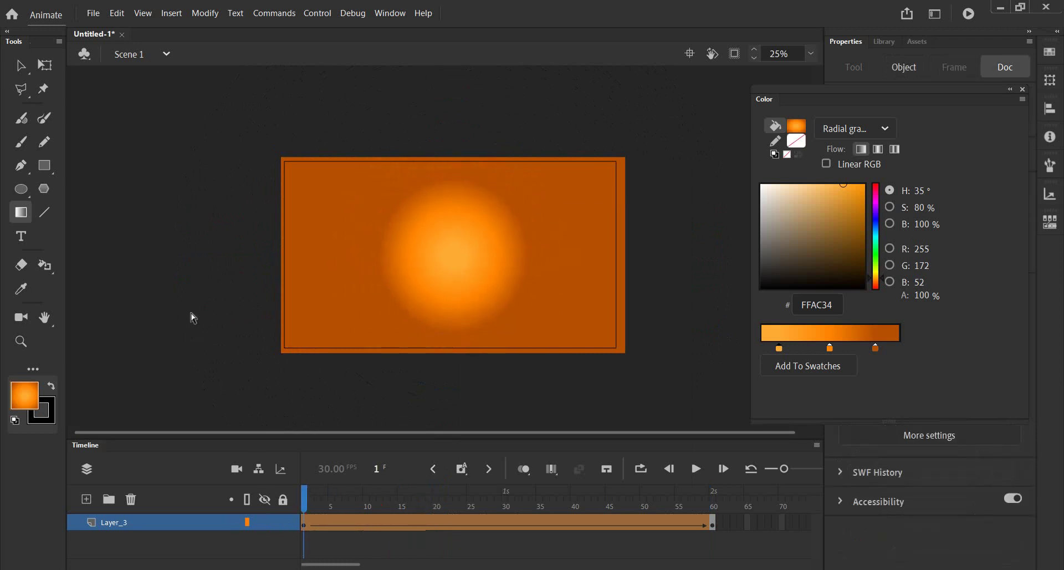
key("Return")
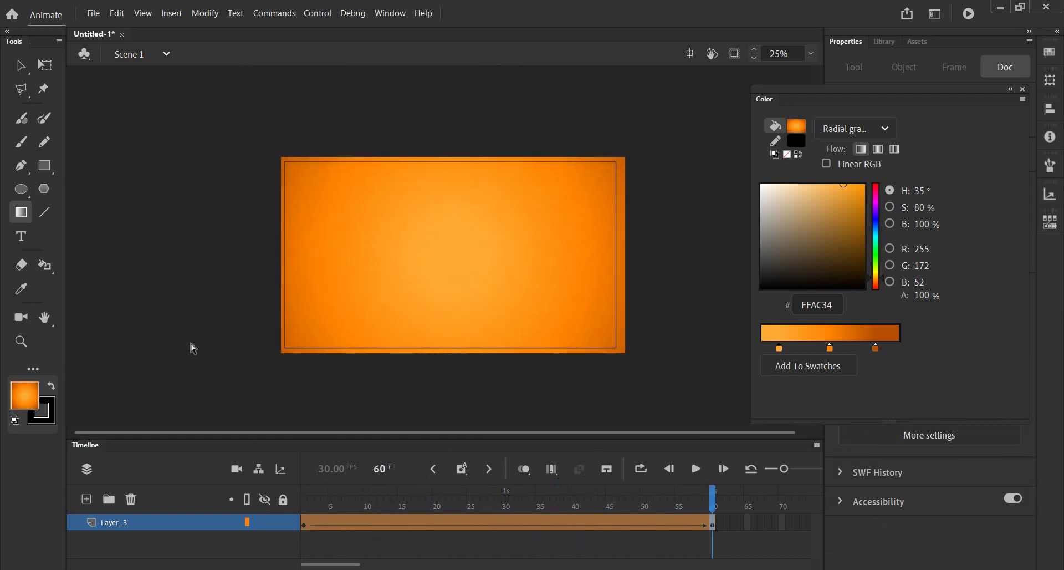
key("Return")
Add a new layer Layer_4 above Layer_3 and return to frame 1
left_click(86, 500)
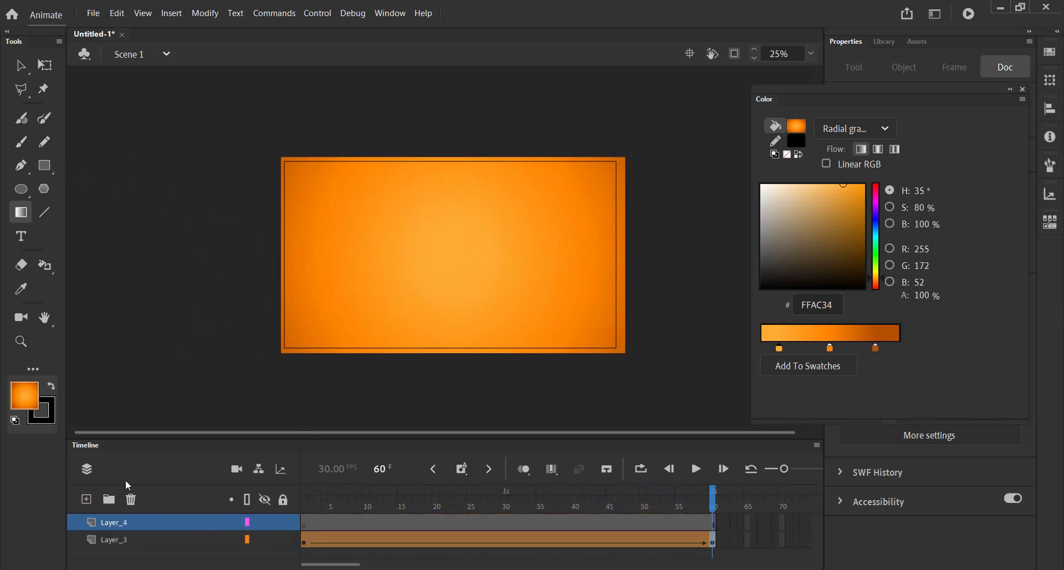
left_click_drag(221, 441, 221, 400)
left_click(303, 450)
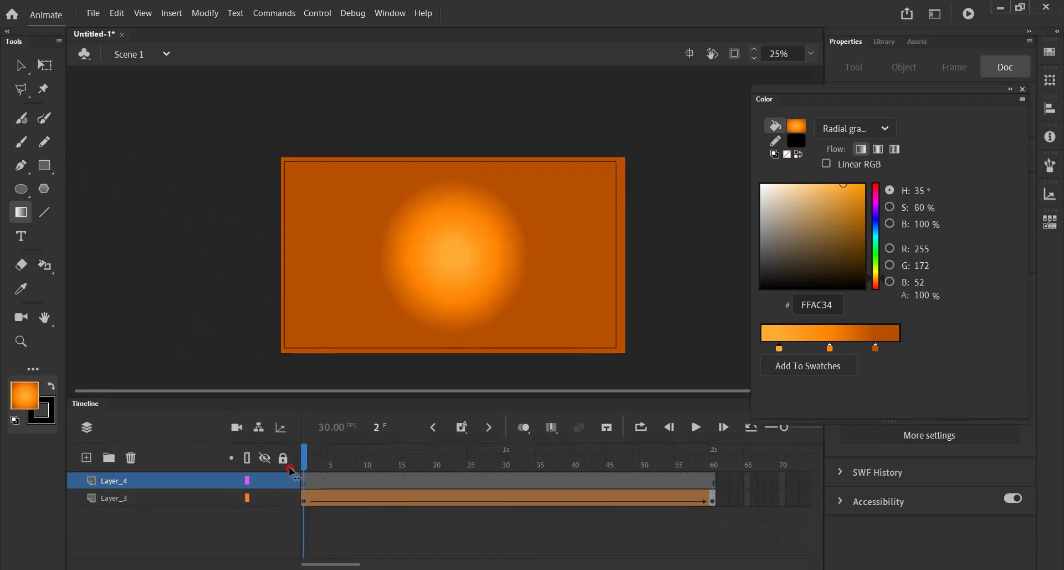
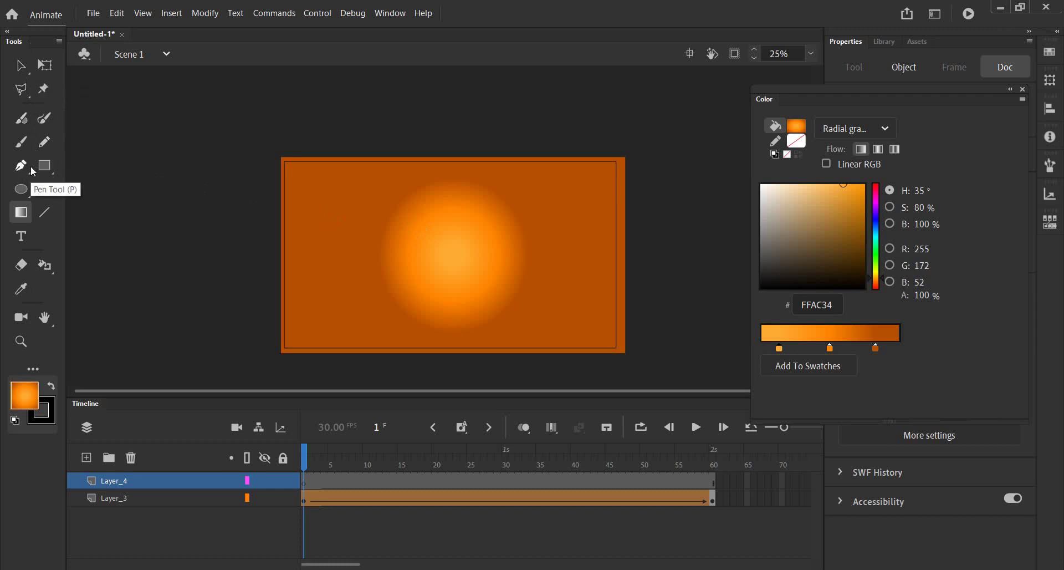
Type 'Masud Bhai' on the stage and drag it above the orange glow's centre
left_click(23, 236)
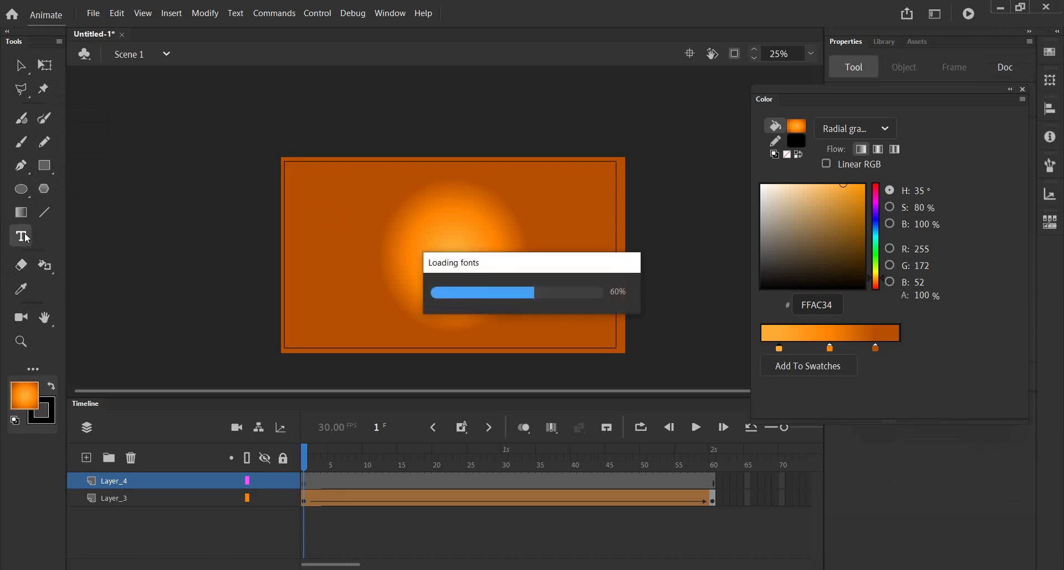
left_click(346, 206)
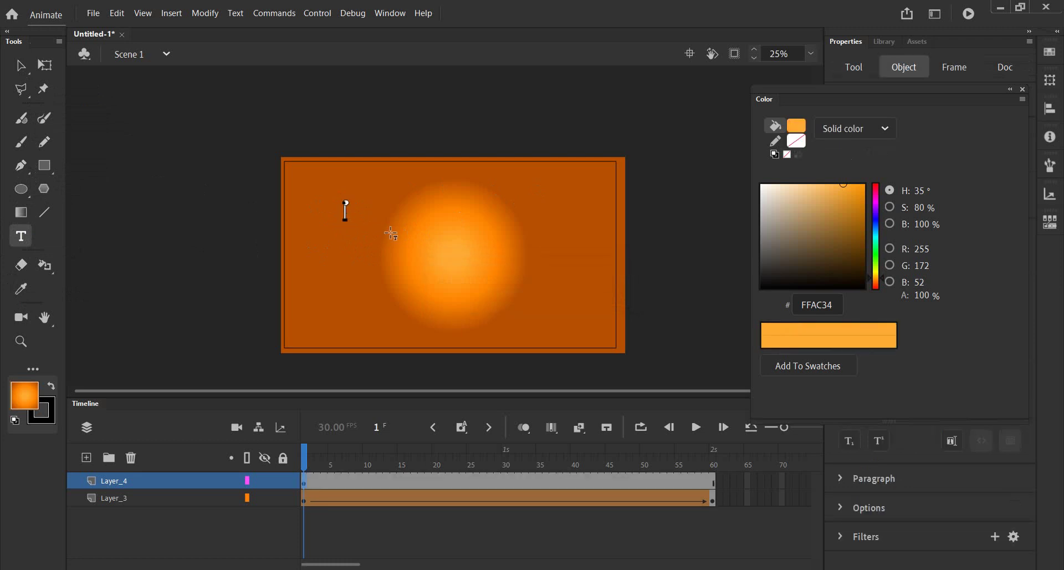
type("Masud")
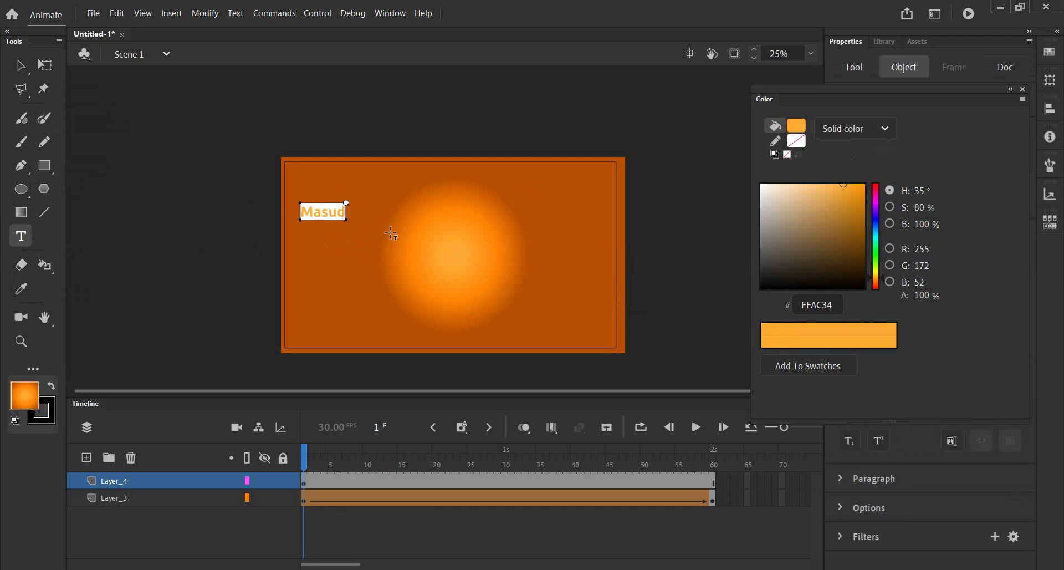
type(" Bhai")
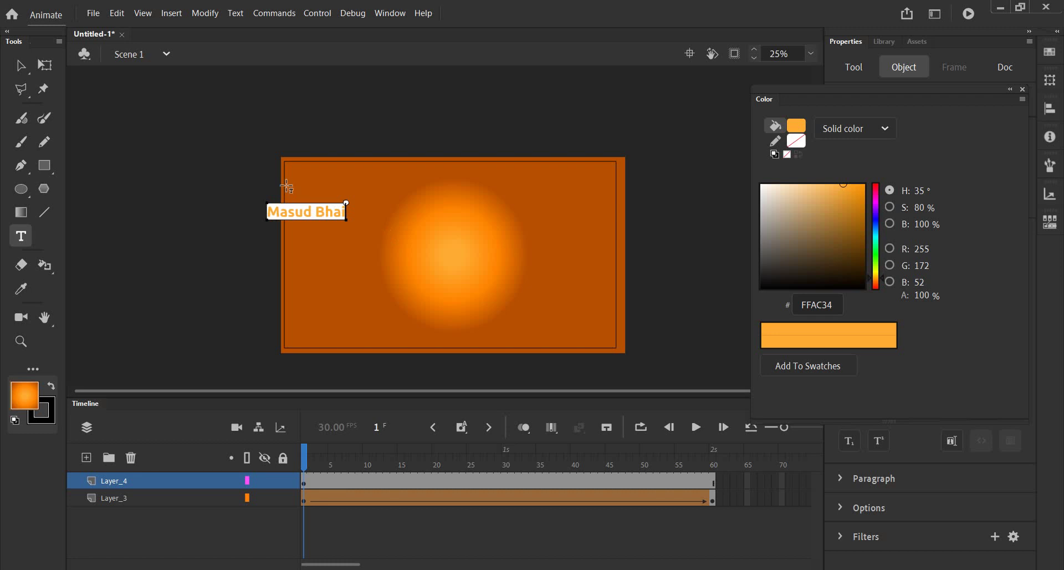
left_click(20, 65)
left_click_drag(318, 214, 466, 215)
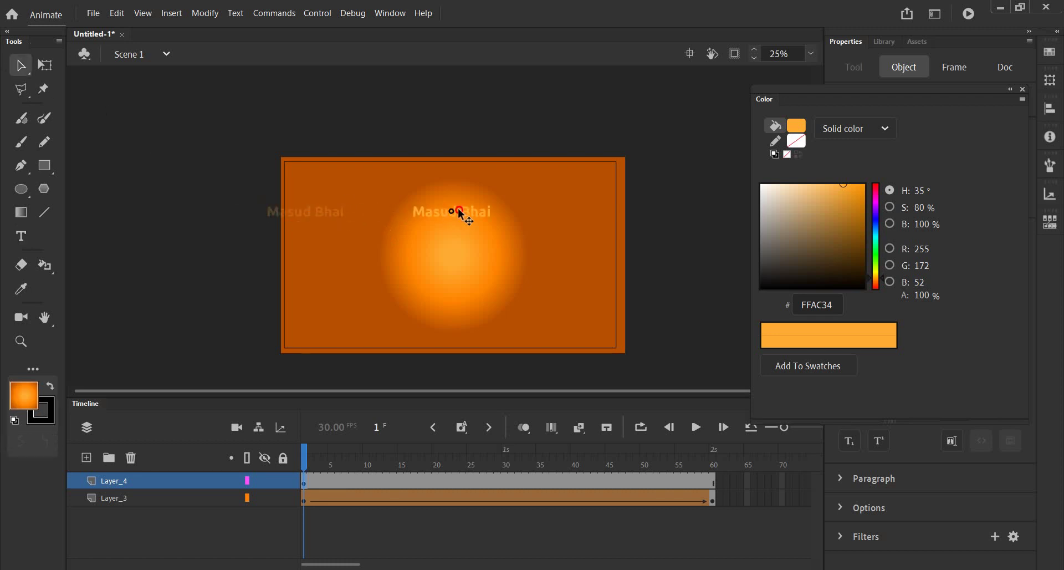
Try a white fill on the Masud Bhai text, then move it down onto the glow
left_click(796, 128)
left_click(850, 216)
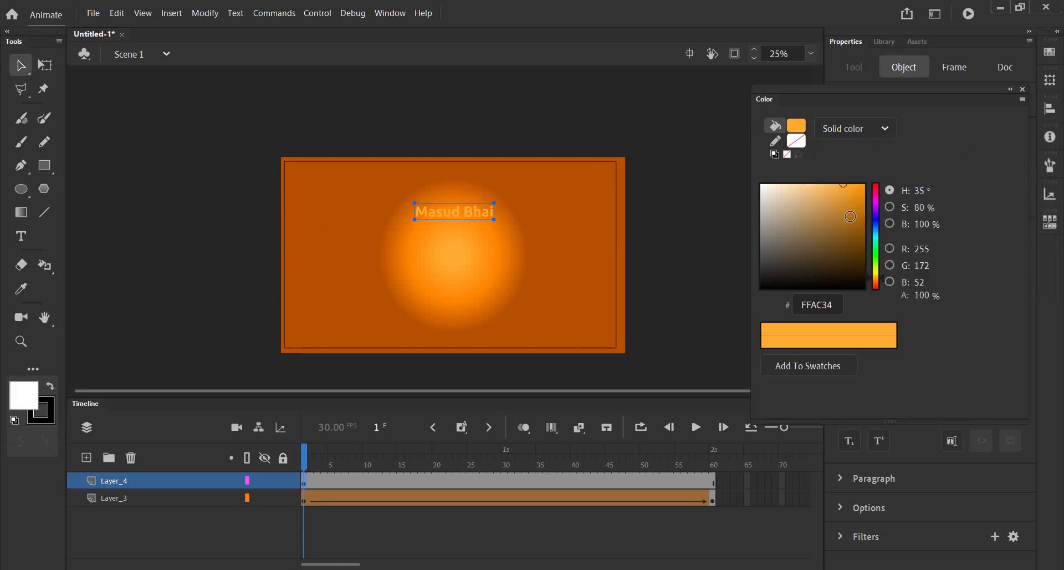
double_click(452, 213)
left_click_drag(420, 211, 499, 214)
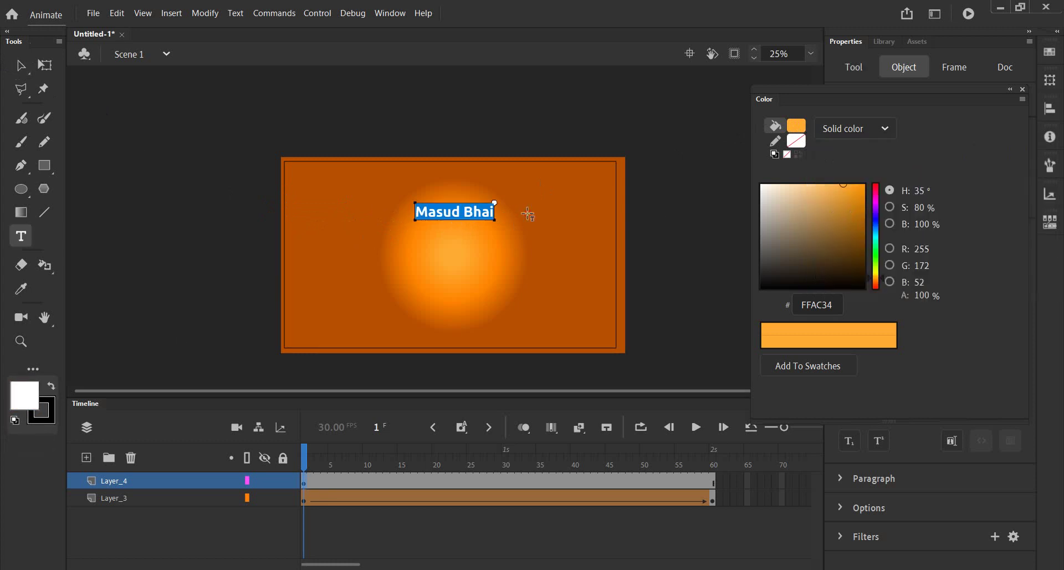
left_click(801, 125)
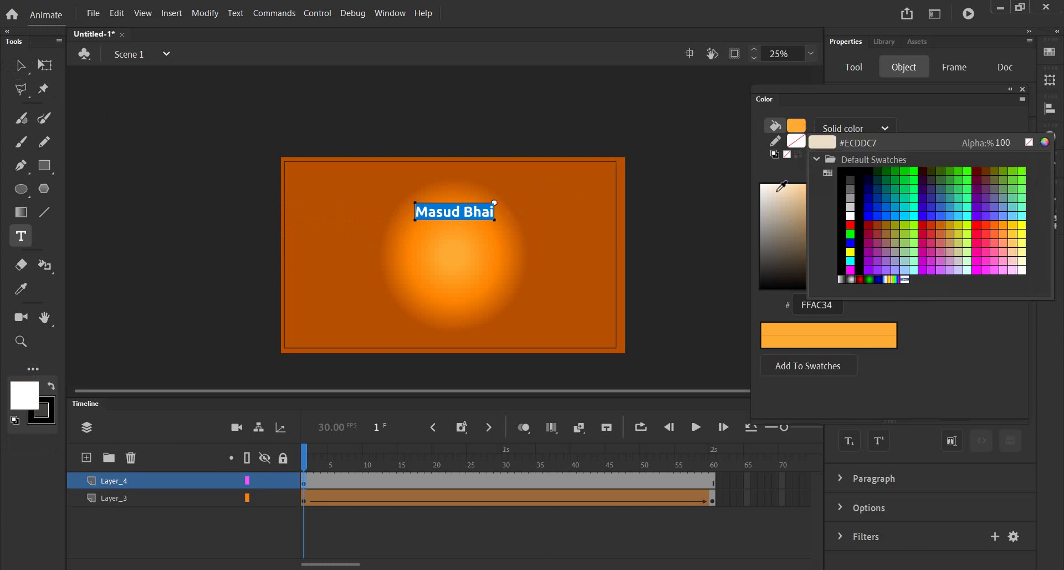
key("Escape")
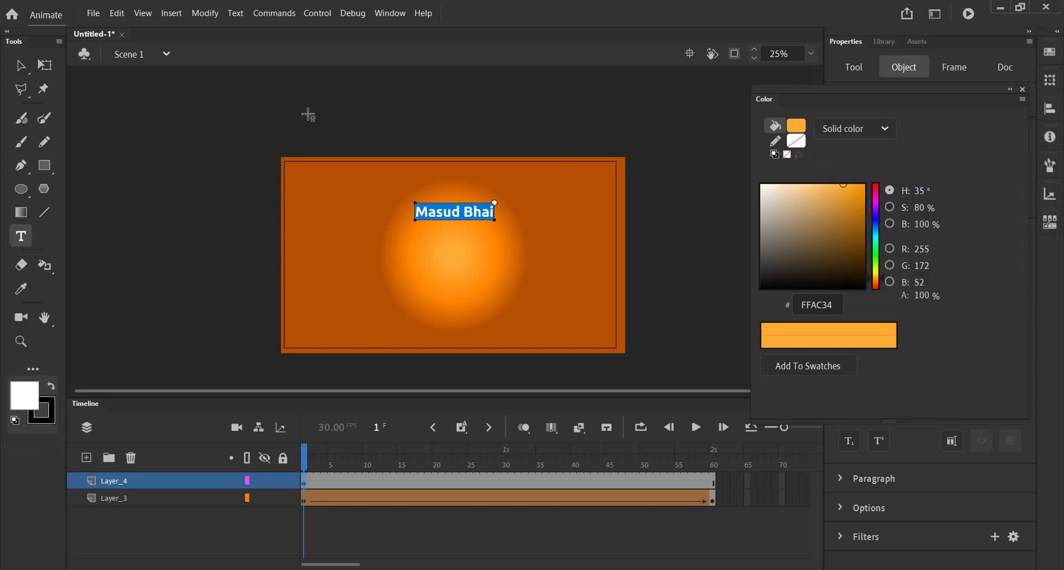
left_click(22, 66)
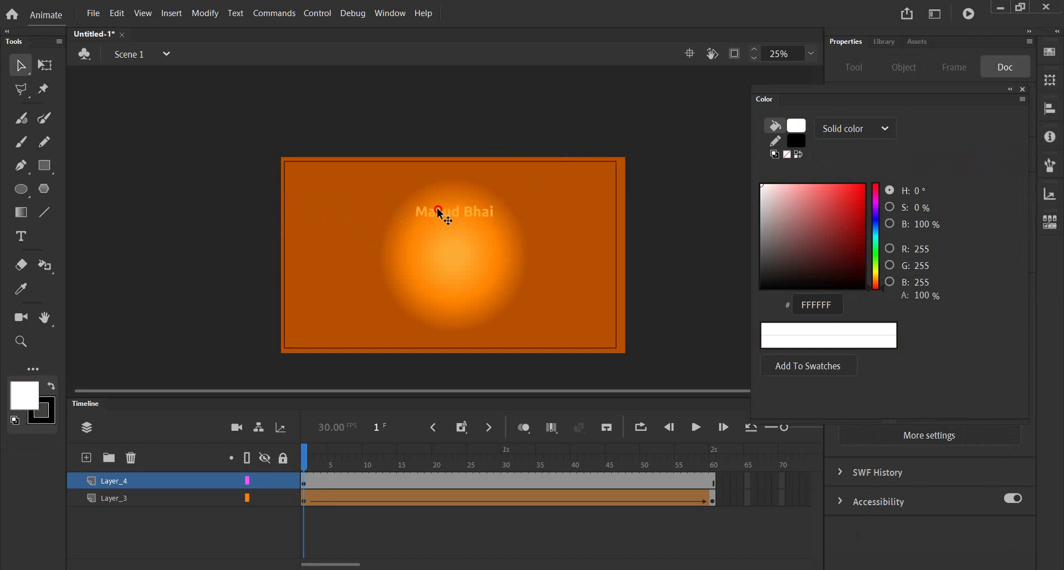
left_click_drag(439, 212, 453, 237)
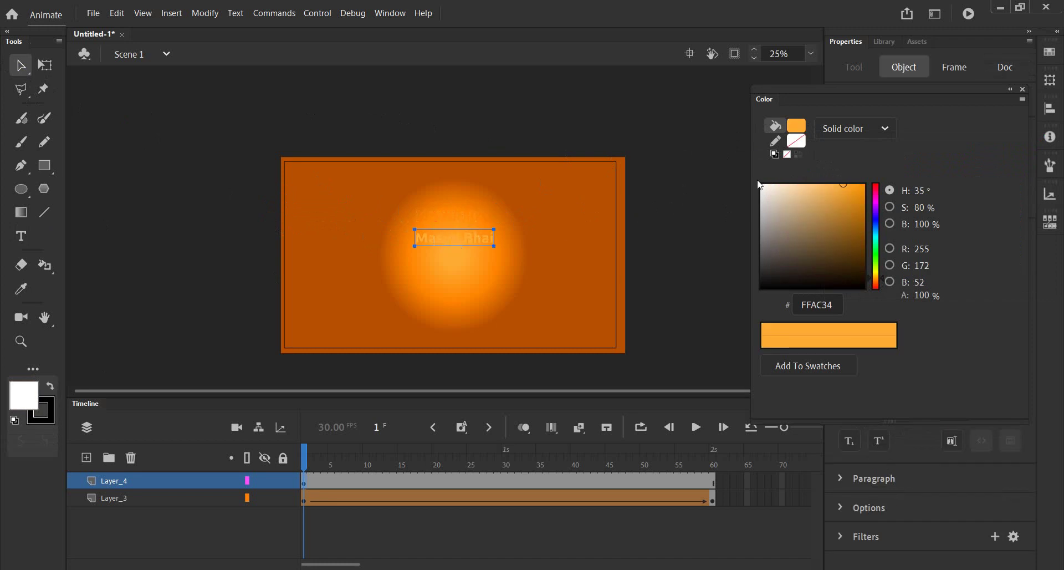
Rearrange the colour panel, set the text fill to white, and move the text back up
left_click(19, 393)
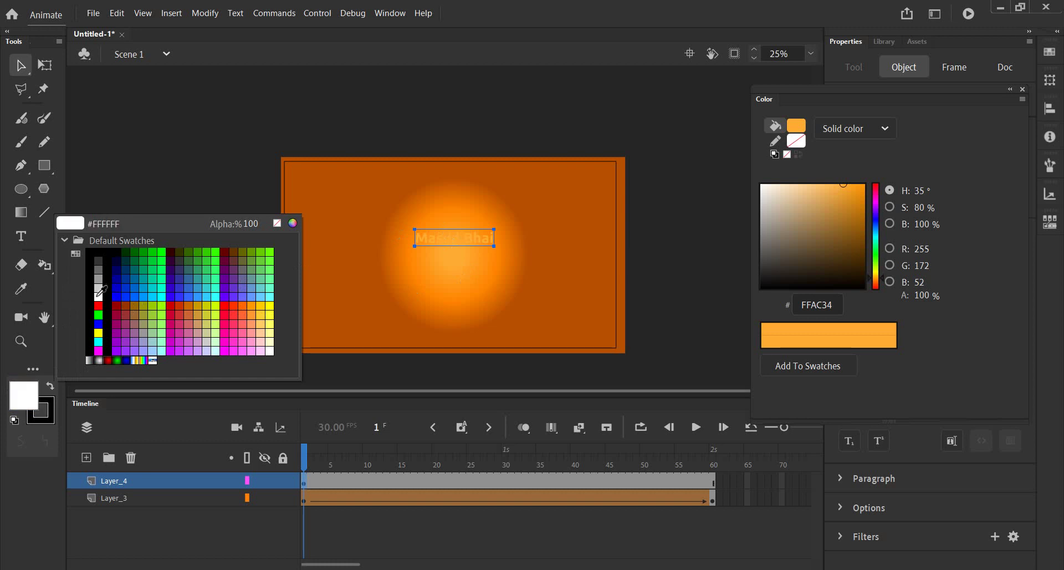
left_click(101, 292)
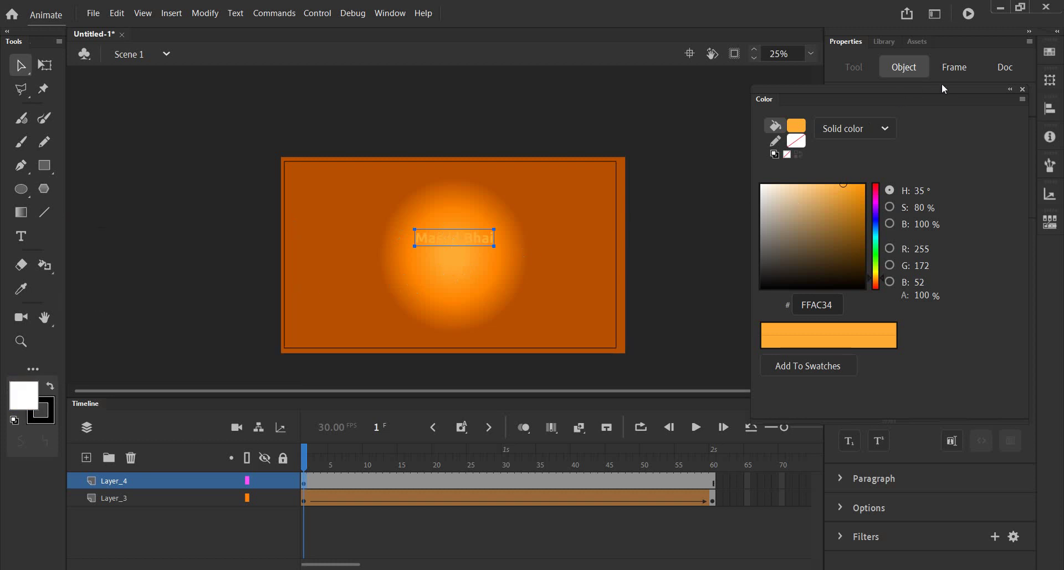
left_click_drag(1006, 91, 848, 95)
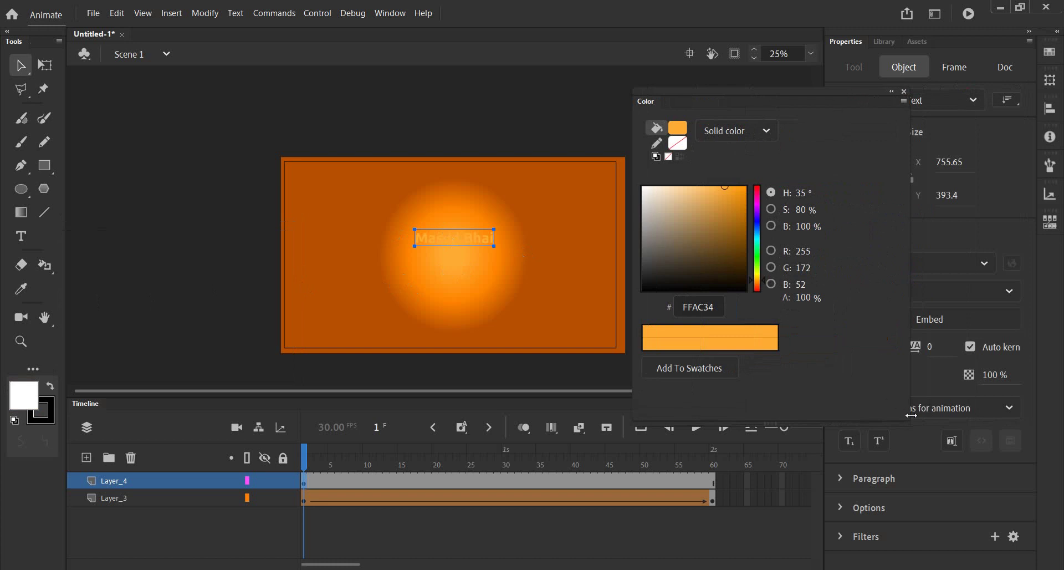
left_click_drag(912, 425, 818, 336)
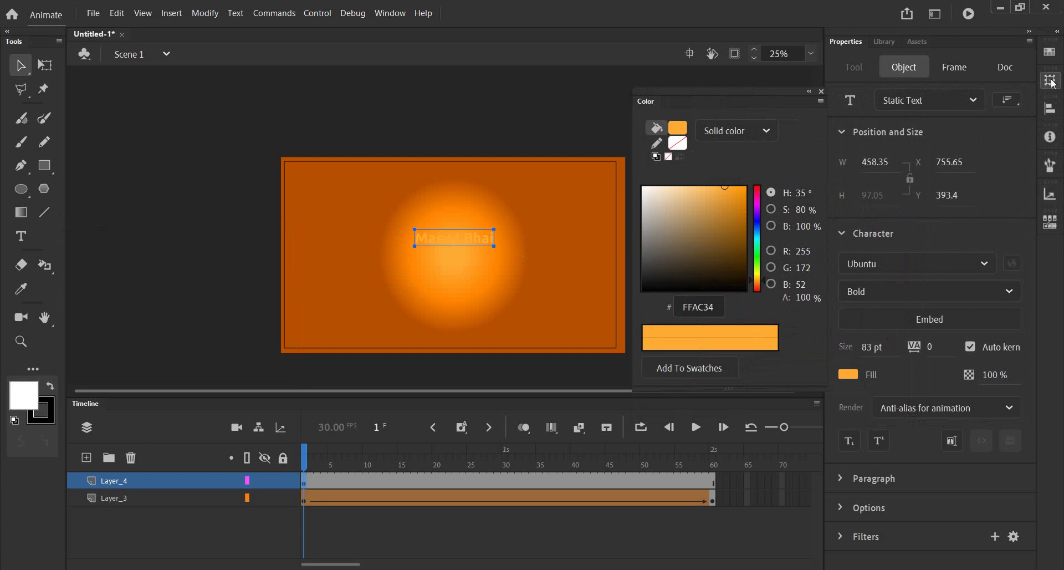
left_click_drag(737, 99, 732, 91)
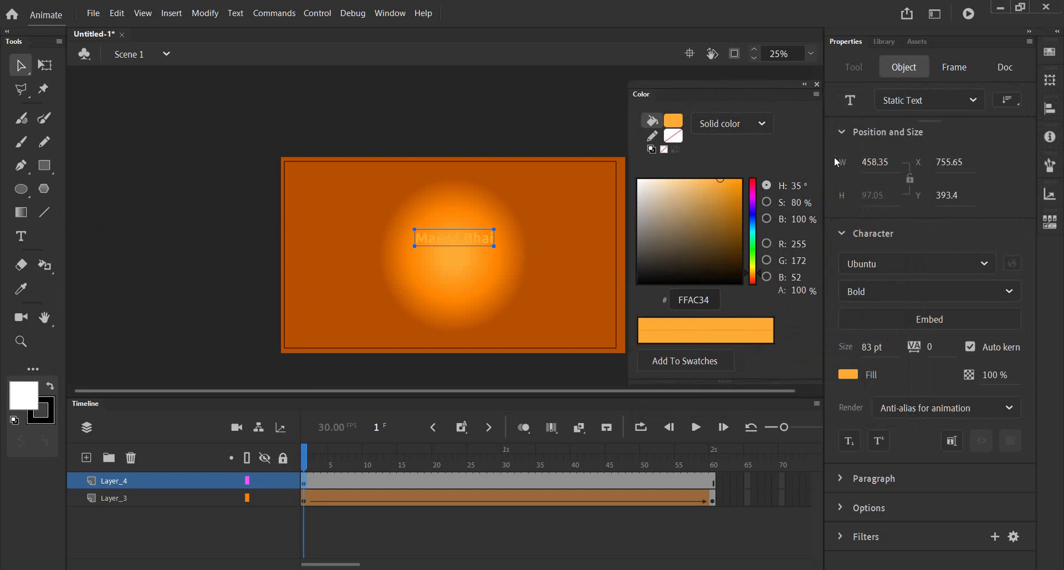
left_click(846, 375)
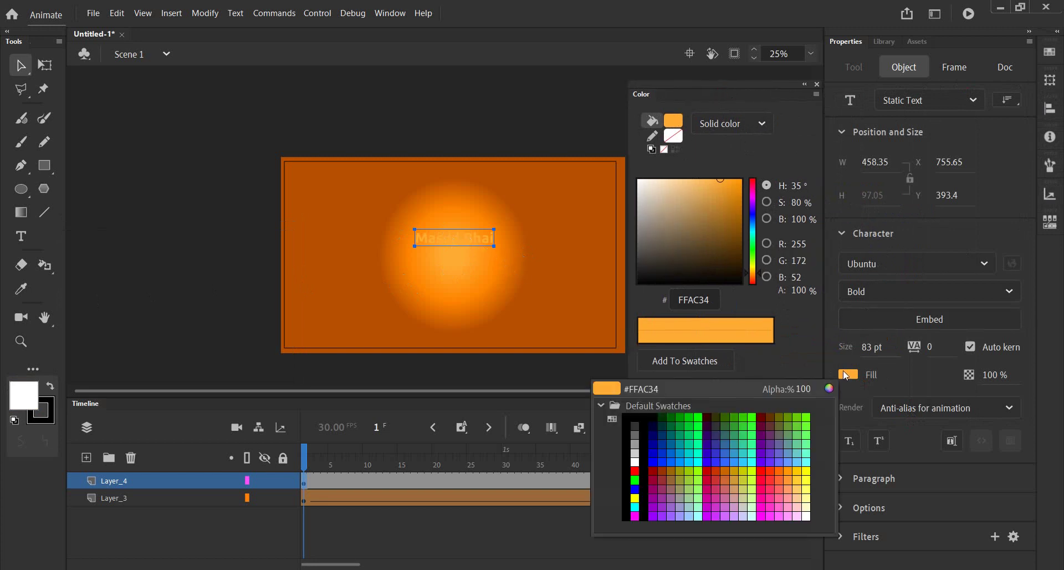
left_click(635, 462)
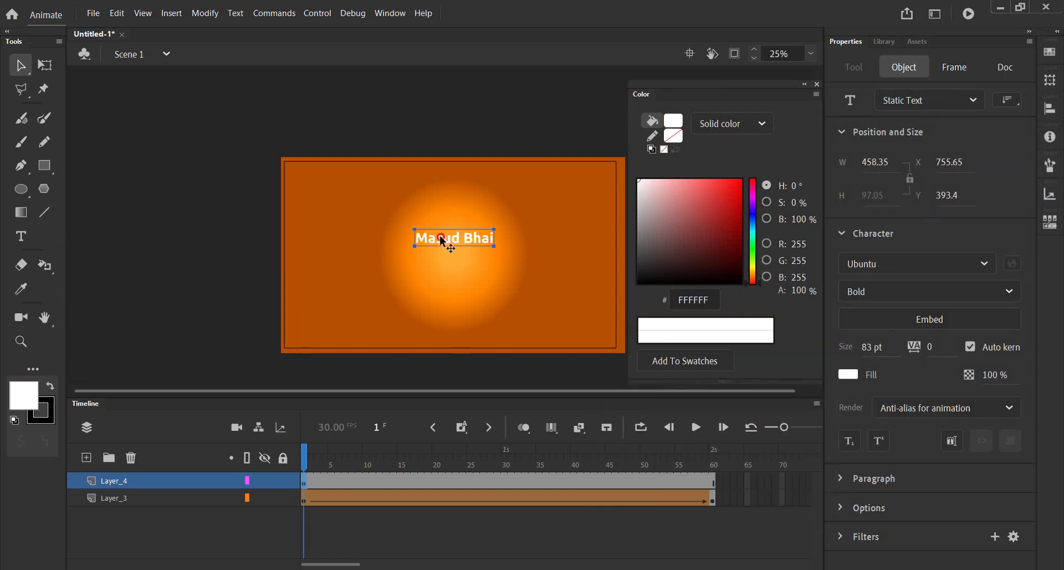
left_click_drag(440, 235, 434, 214)
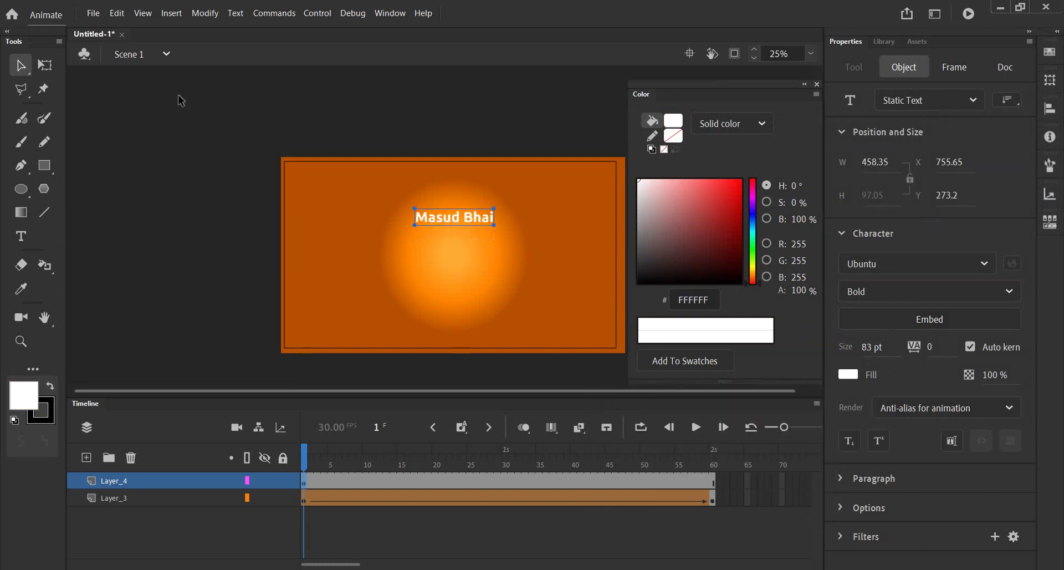
Scale the Masud Bhai text to about 843 px wide with Free Transform
left_click(45, 67)
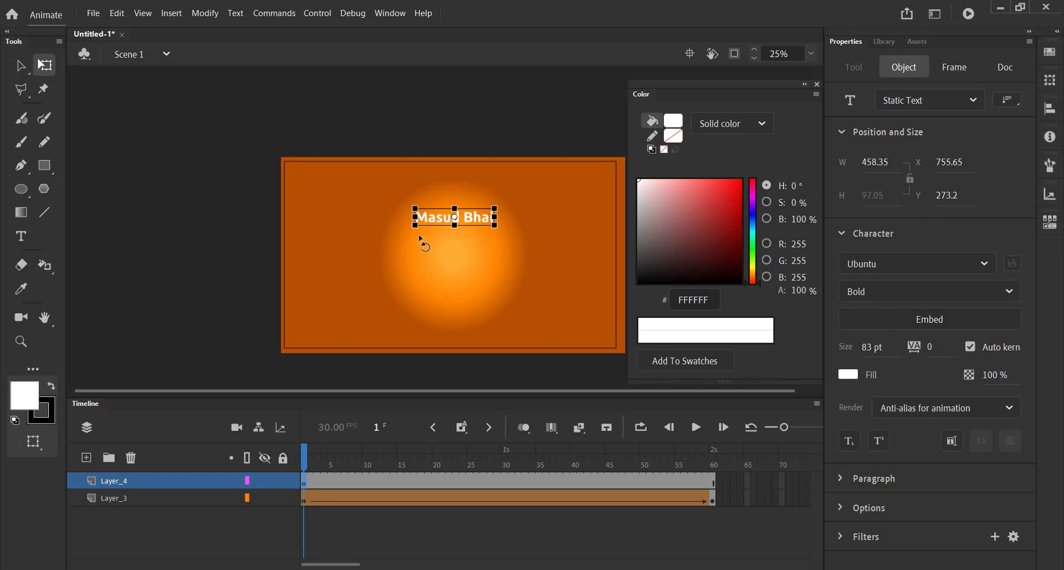
left_click_drag(415, 223, 381, 233)
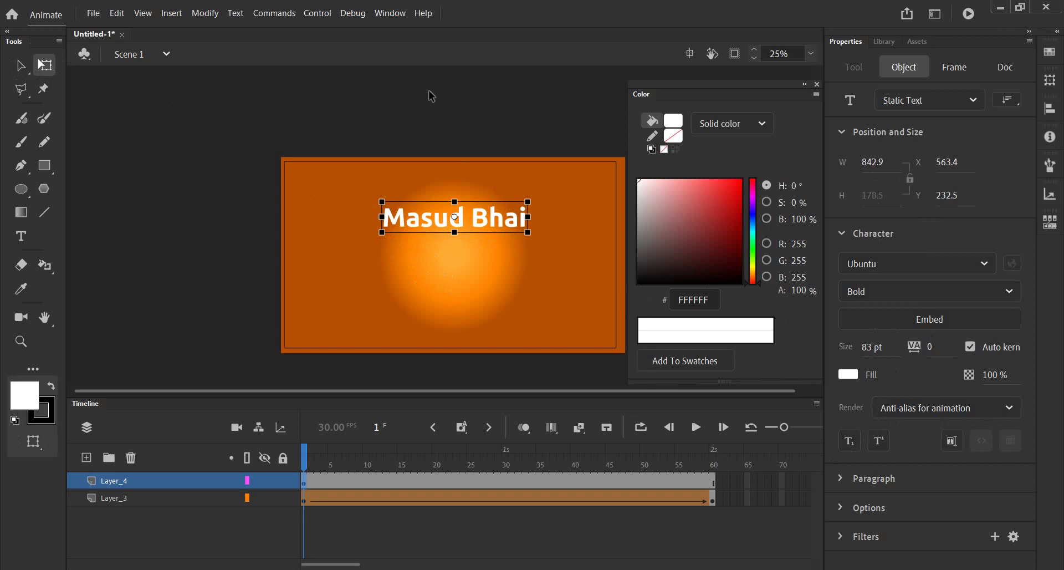
left_click(390, 13)
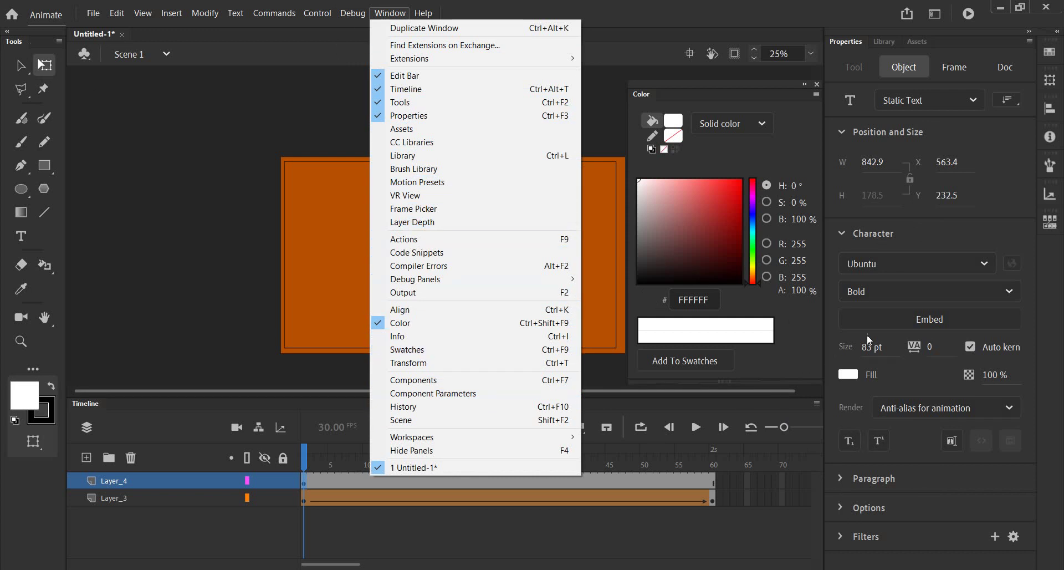
left_click(984, 175)
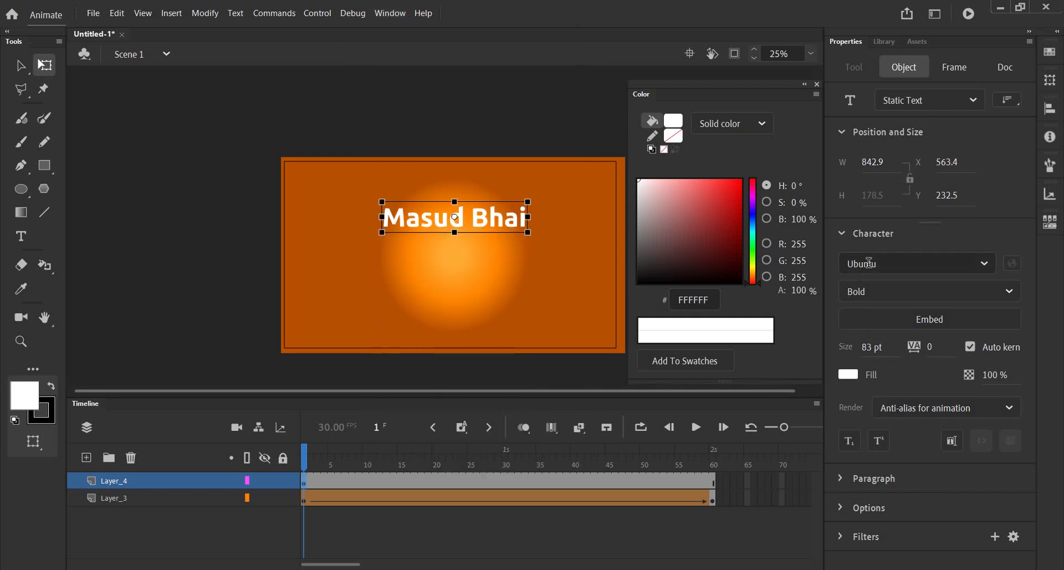
Toggle the Character, Paragraph and link property sections, then move the text left
left_click(844, 233)
left_click(844, 233)
left_click(843, 262)
left_click(842, 261)
left_click(839, 292)
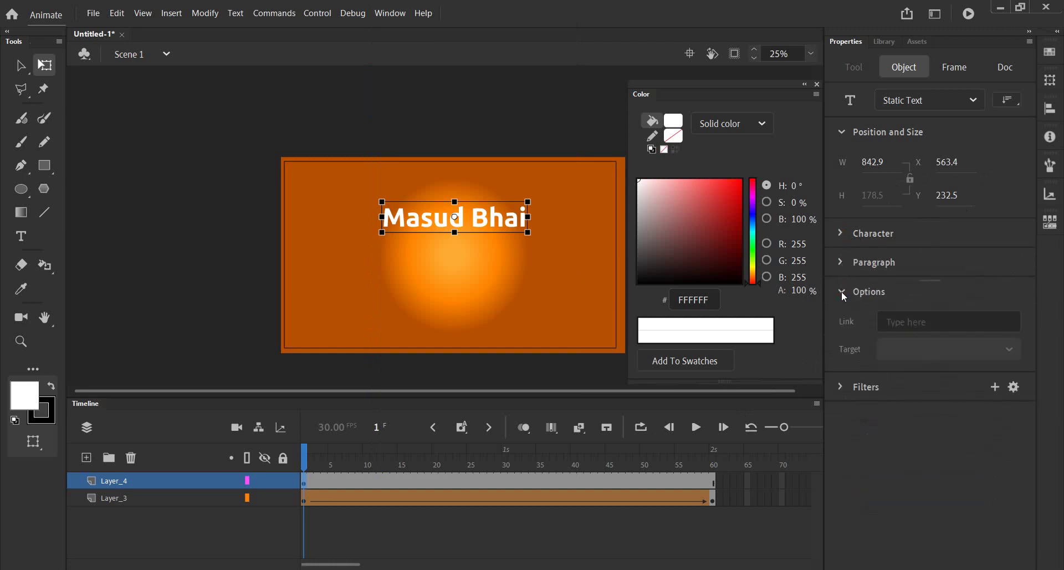
left_click(843, 290)
left_click(840, 233)
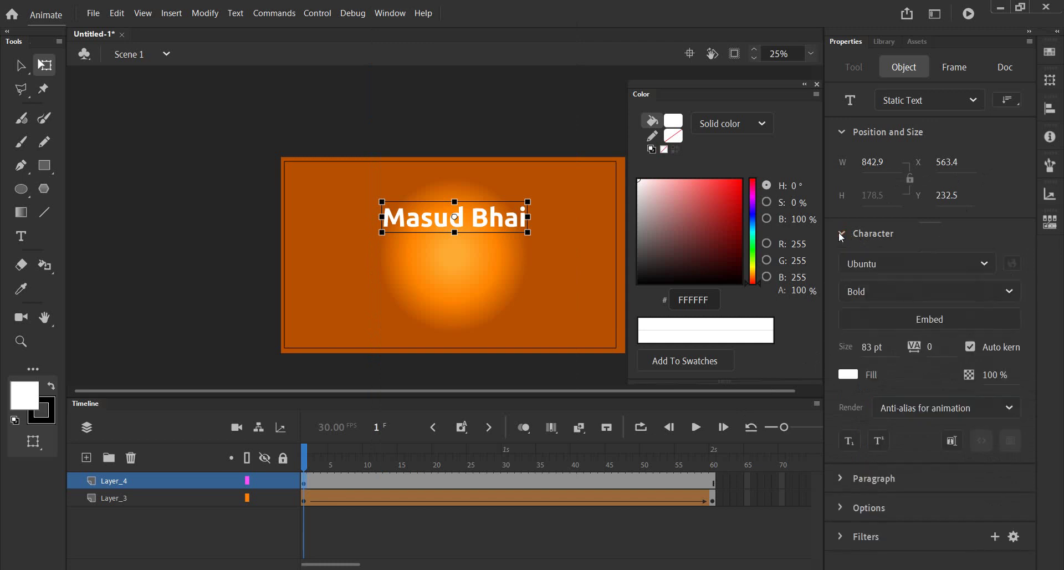
mouse_move(426, 223)
left_mouse_down()
mouse_move(411, 240)
mouse_move(426, 209)
left_mouse_up()
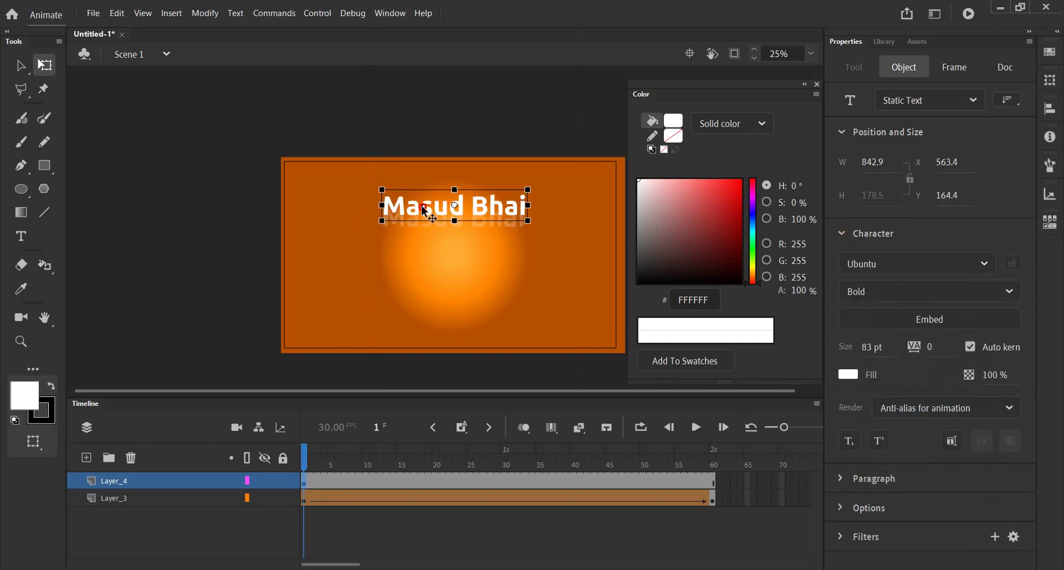
Convert the Masud Bhai text into a graphic symbol named 'Text' and nudge it lower
right_click(425, 209)
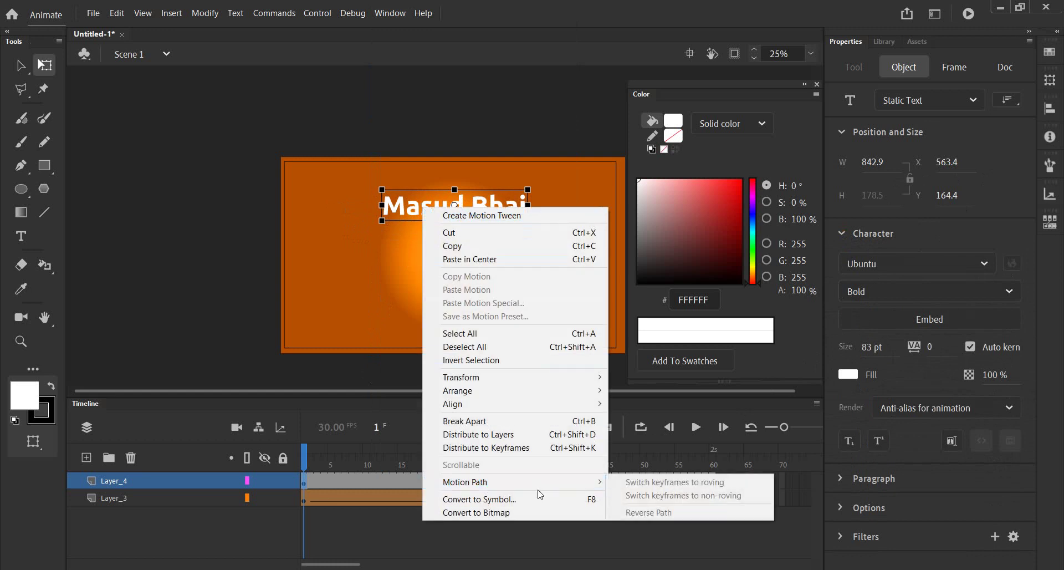
left_click(479, 499)
type("Text")
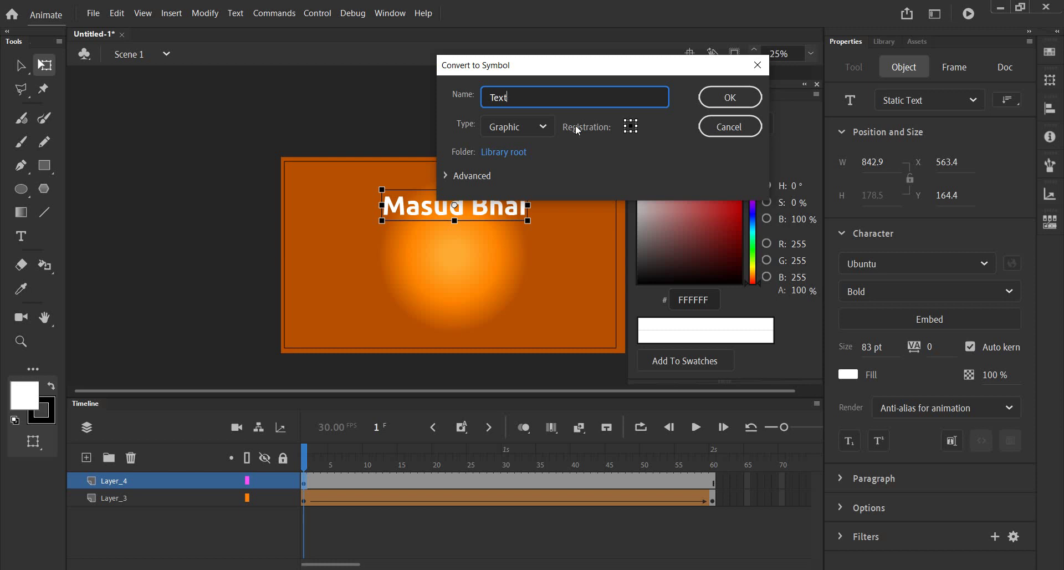
left_click(727, 98)
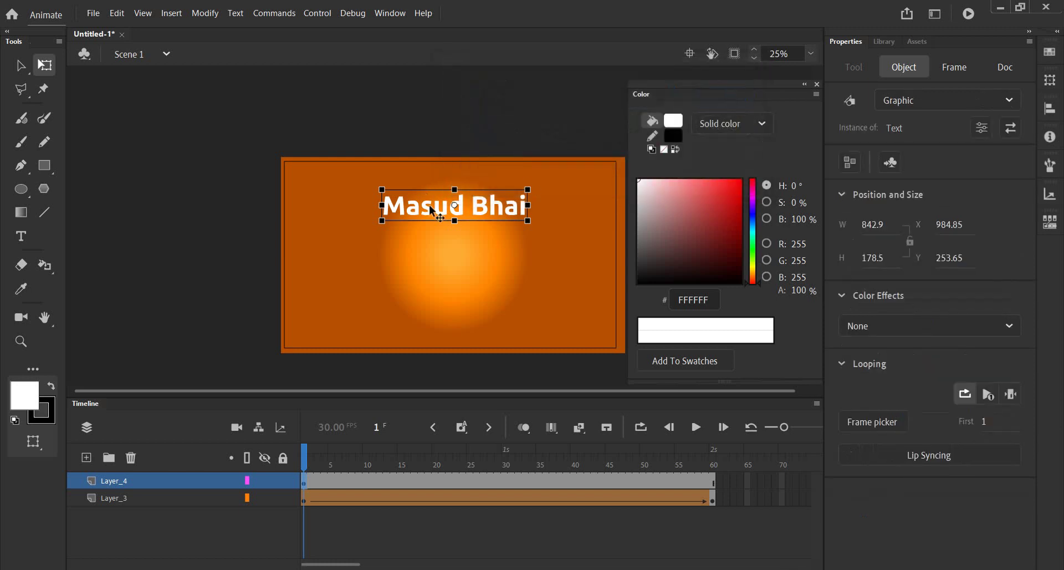
left_click_drag(431, 209, 431, 217)
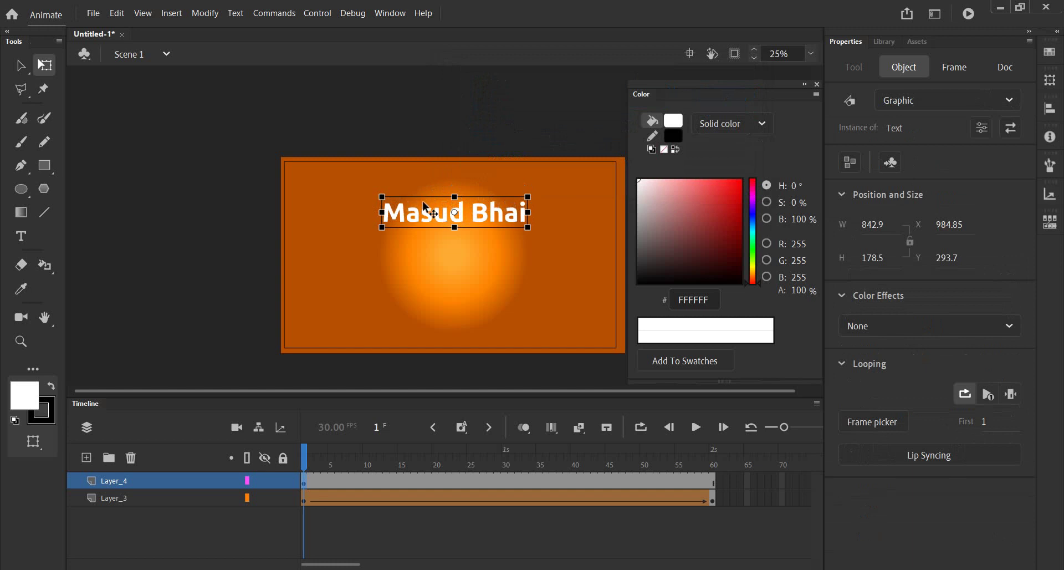
Inside the Text symbol, convert the inner text into its own graphic symbol
left_click(390, 13)
left_click(391, 16)
left_click(381, 12)
double_click(428, 218)
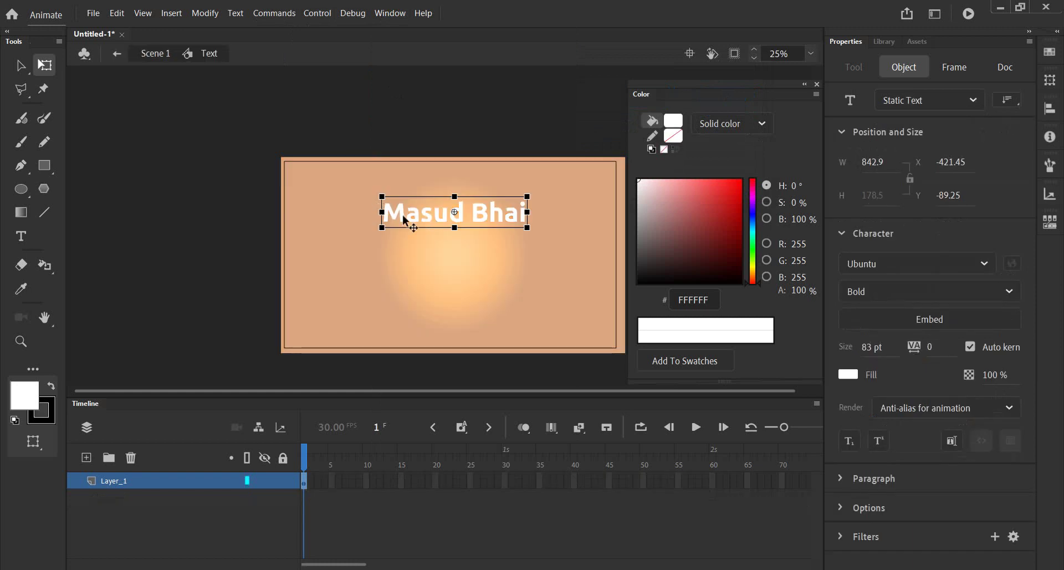
right_click(420, 222)
mouse_move(499, 492)
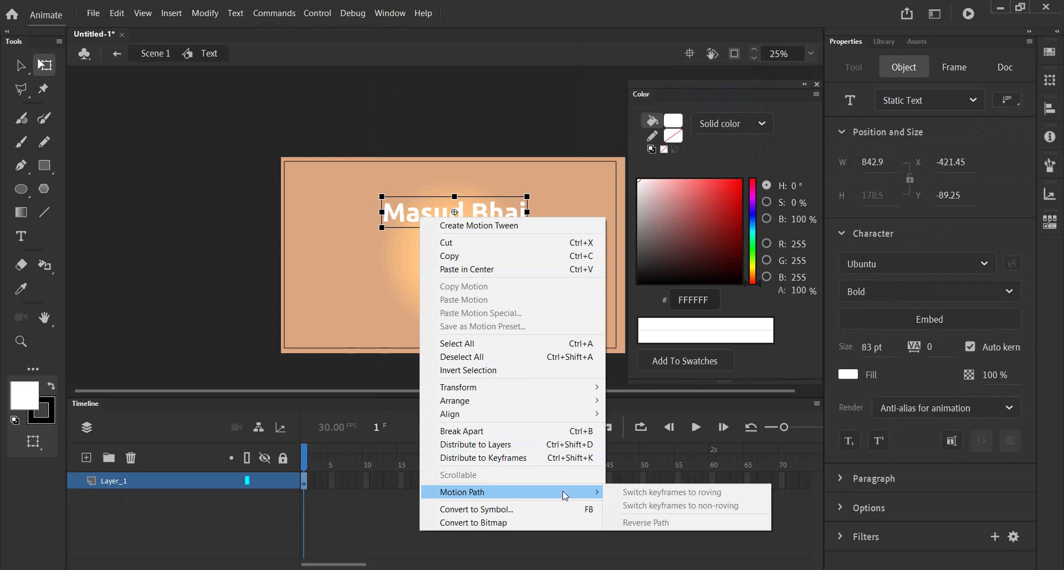
left_click(166, 263)
left_click(404, 220)
right_click(411, 212)
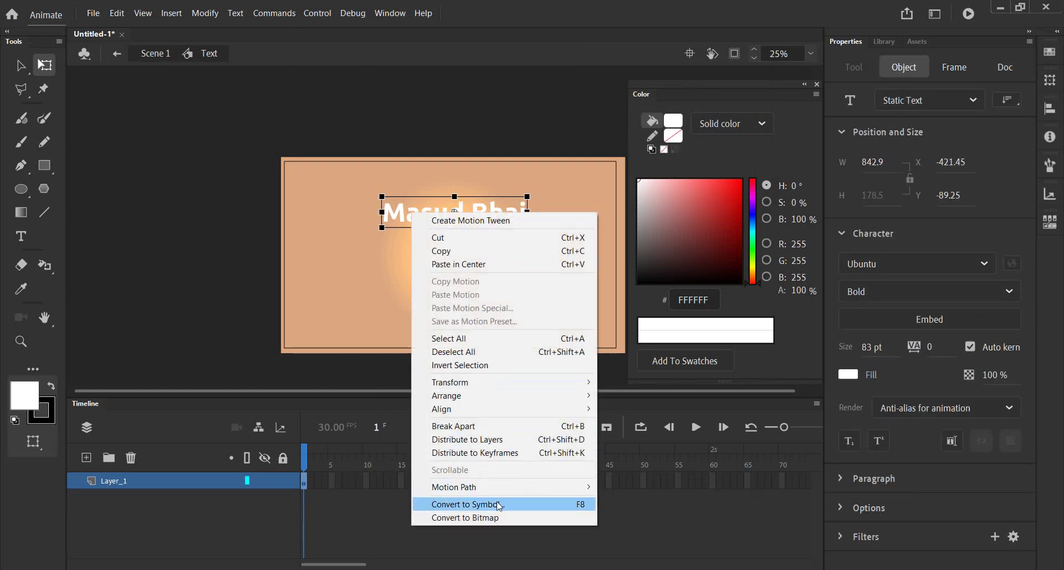
left_click(499, 505)
left_click(738, 98)
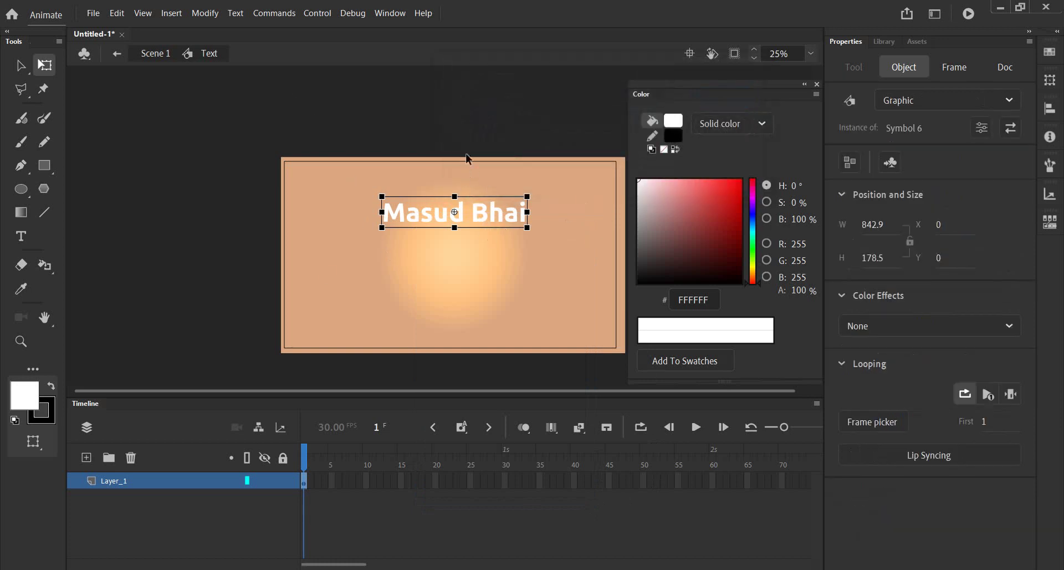
left_click(379, 15)
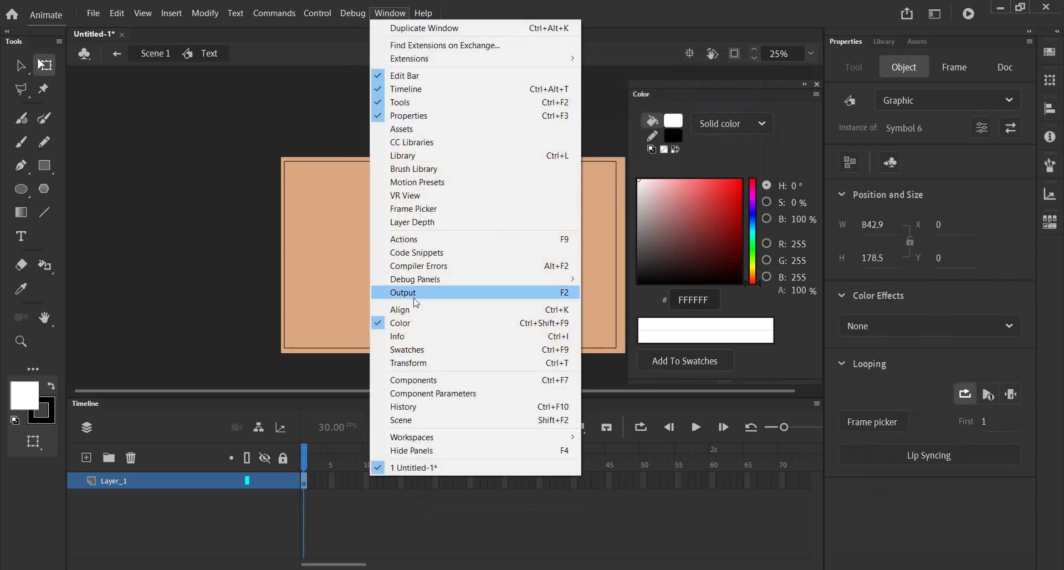
Preview the text-scroll-3D, swoosh, spiral-3D, smoke and small-bounce motion presets
left_click(417, 182)
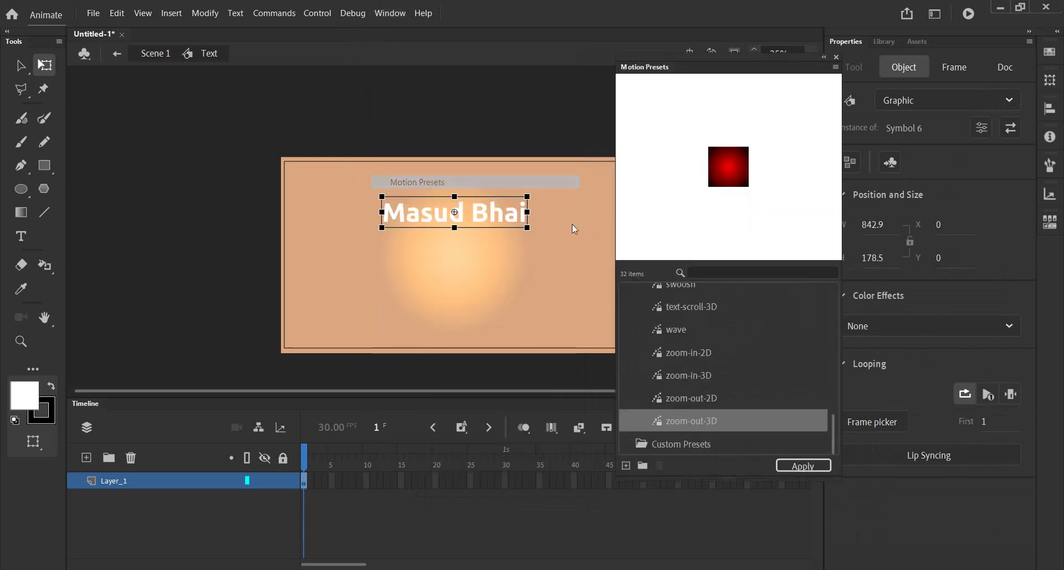
scroll(699, 308, "up", 3)
scroll(698, 311, "up", 3)
scroll(671, 322, "down", 3)
scroll(679, 344, "down", 3)
scroll(690, 366, "down", 3)
left_click(692, 390)
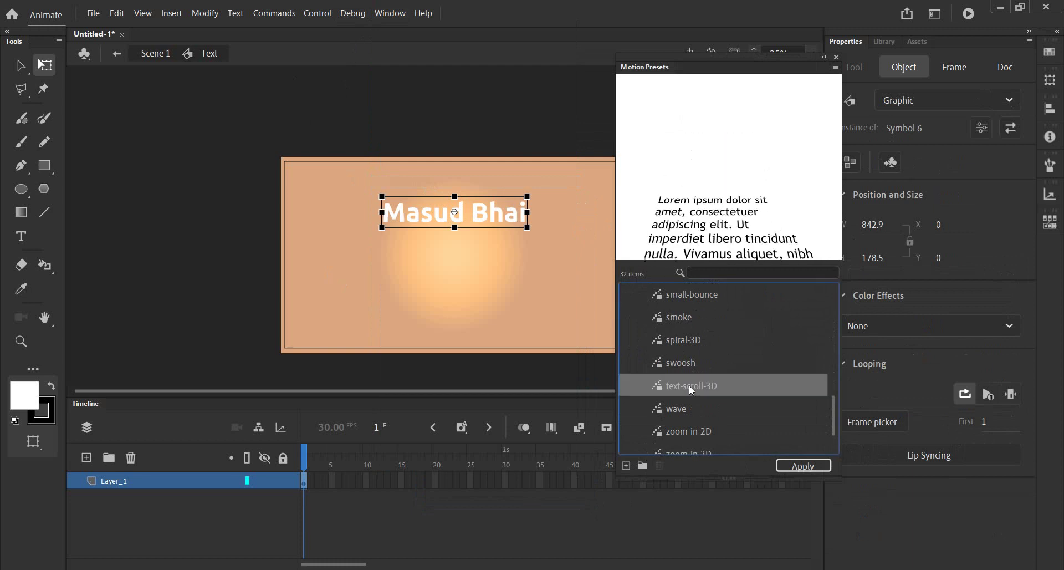
left_click(681, 363)
left_click(677, 345)
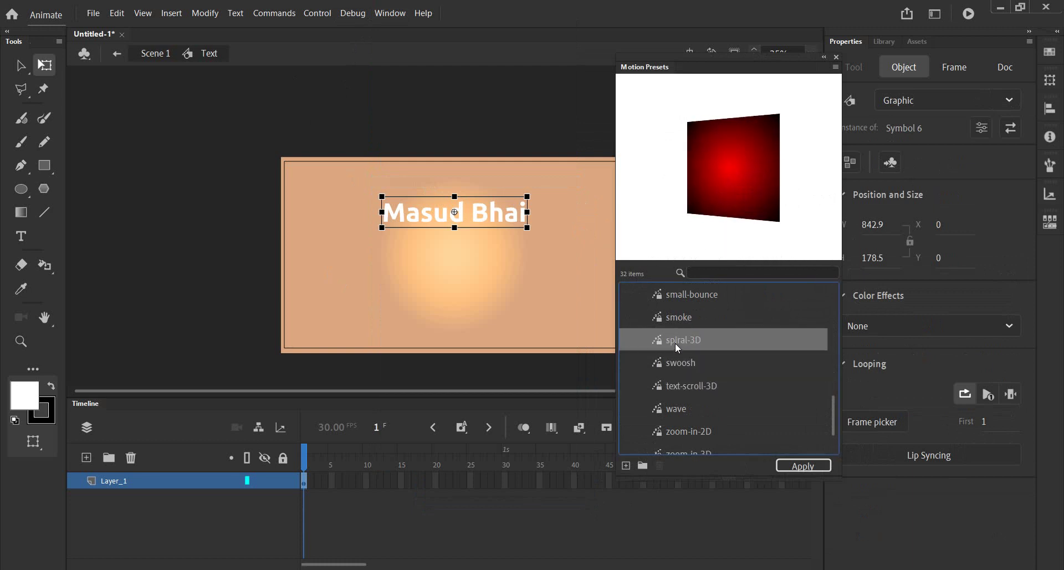
left_click(676, 319)
left_click(673, 297)
Preview the fly-in-blur, bounce-in-3D, bounce-out-3D and bounce-smoosh presets
scroll(673, 300, "up", 5)
left_click(673, 299)
scroll(673, 304, "up", 2)
left_click(676, 323)
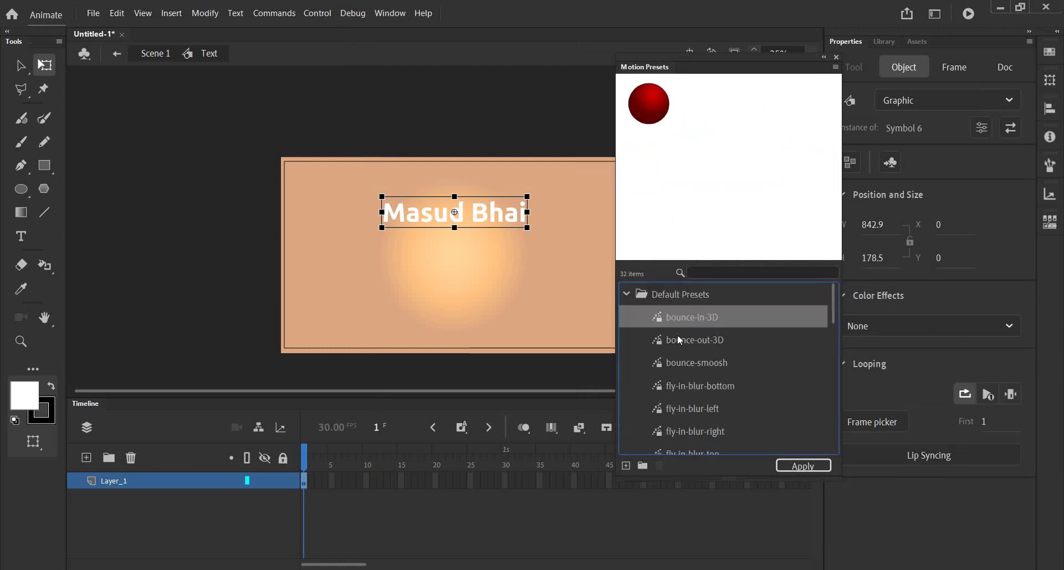
left_click(685, 341)
left_click(688, 365)
left_click(692, 384)
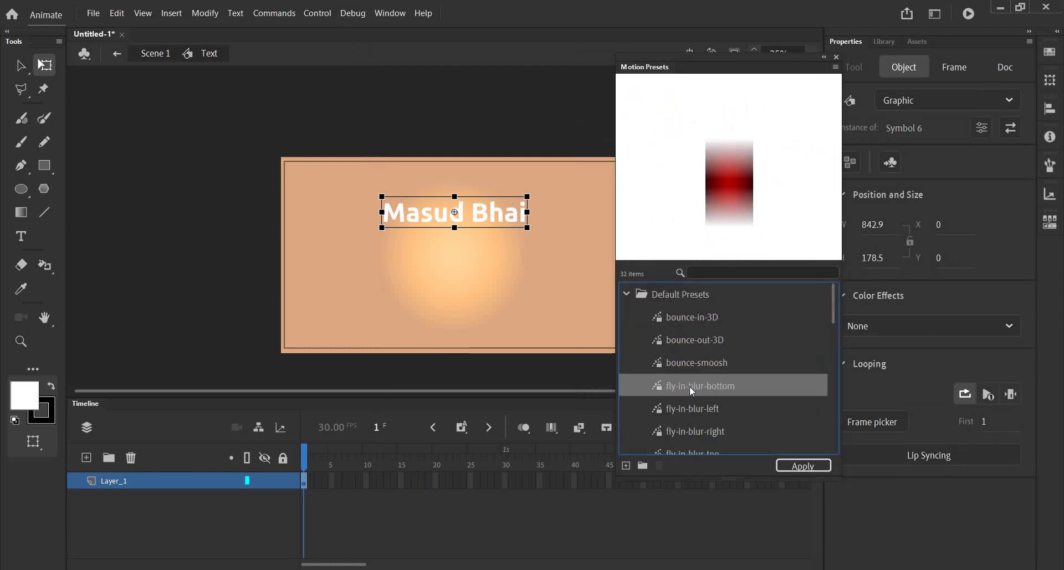
left_click(694, 410)
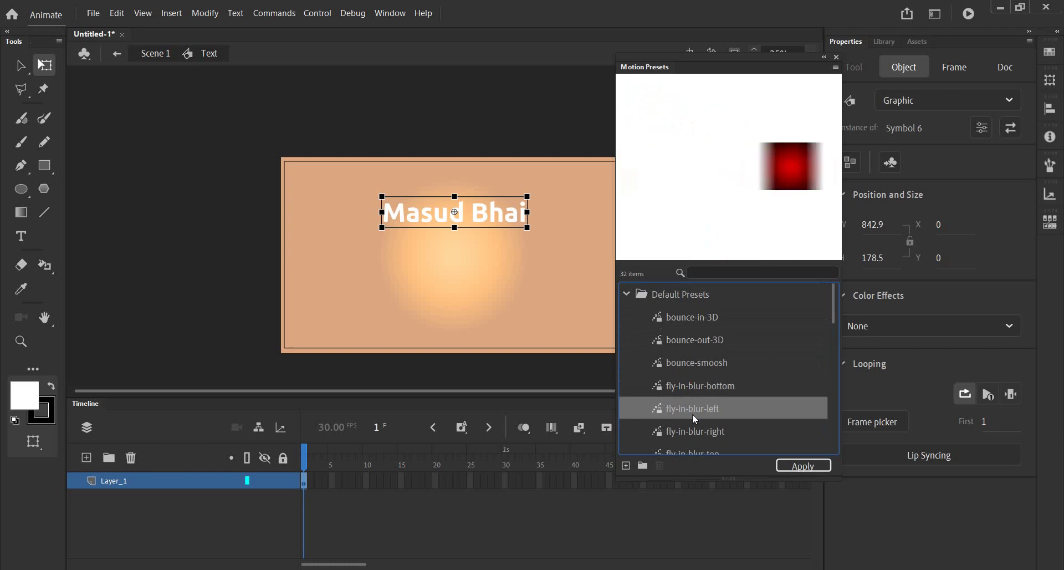
left_click(688, 386)
Apply fly-in-blur-left, dismiss the warning, scrub the tween, then undo it
left_click(682, 412)
left_click(791, 466)
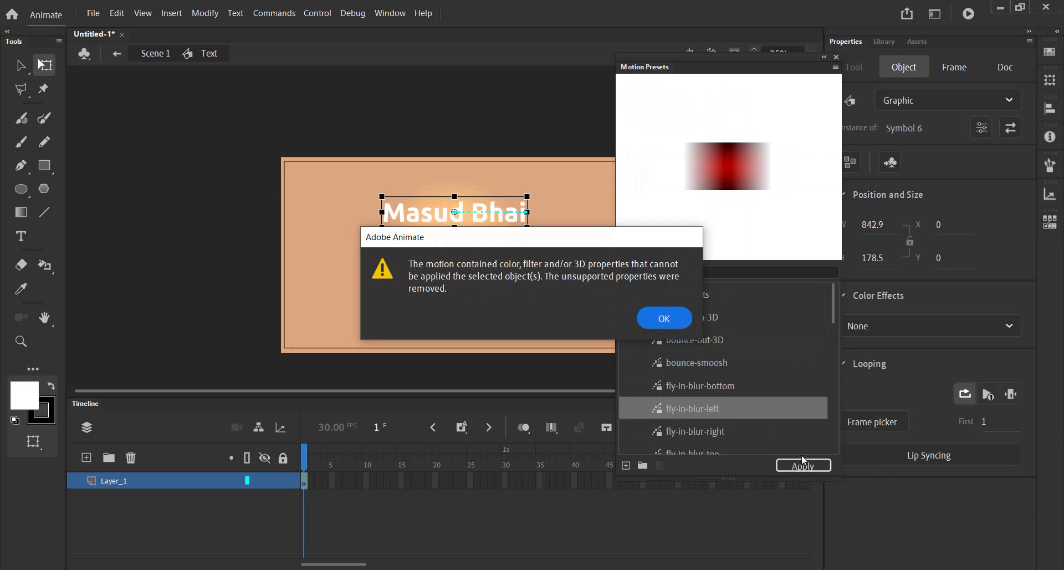
left_click(665, 318)
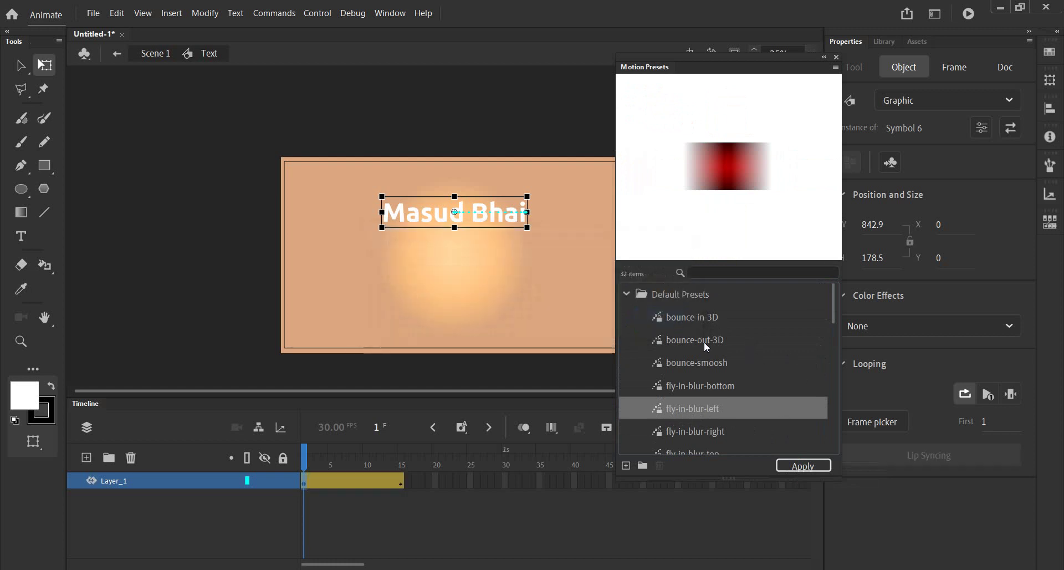
mouse_move(305, 457)
left_mouse_down()
mouse_move(386, 454)
mouse_move(304, 458)
left_mouse_up()
key("ctrl+z")
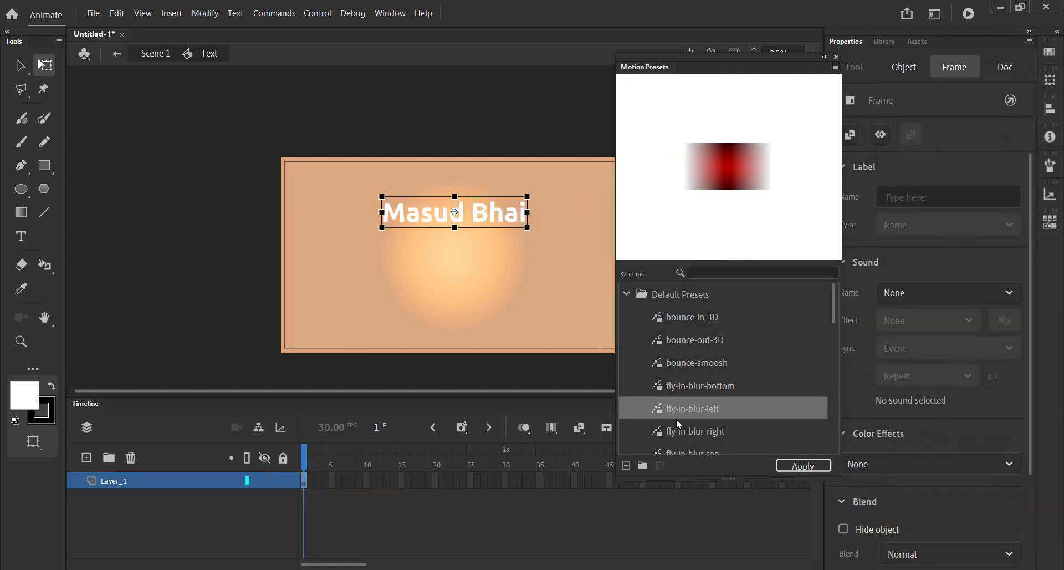
Preview the bounce, pulse, smoke, spiral-3D, swoosh and wave presets
scroll(679, 424, "down", 5)
left_click(687, 363)
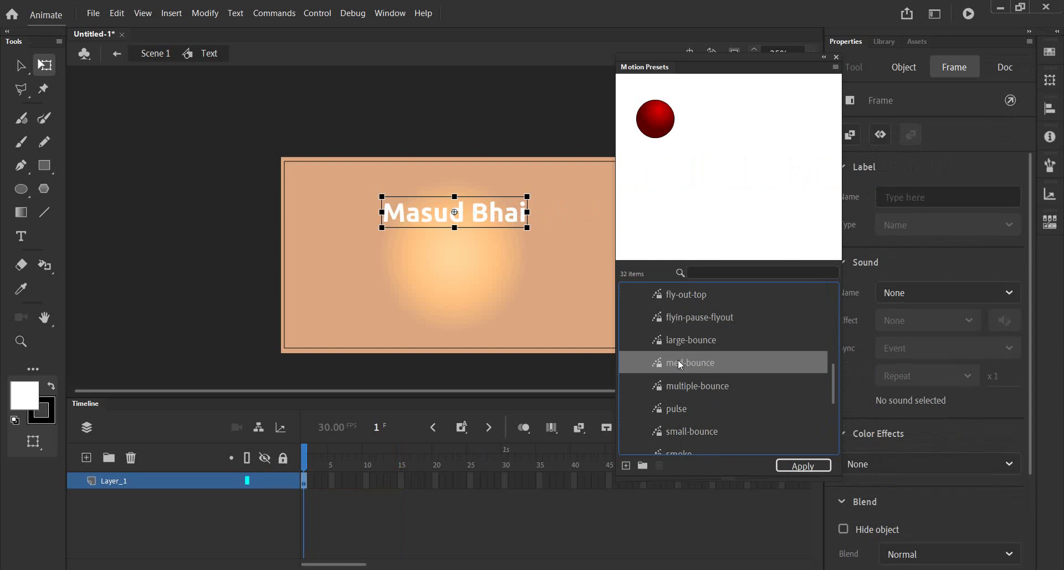
left_click(688, 388)
left_click(688, 411)
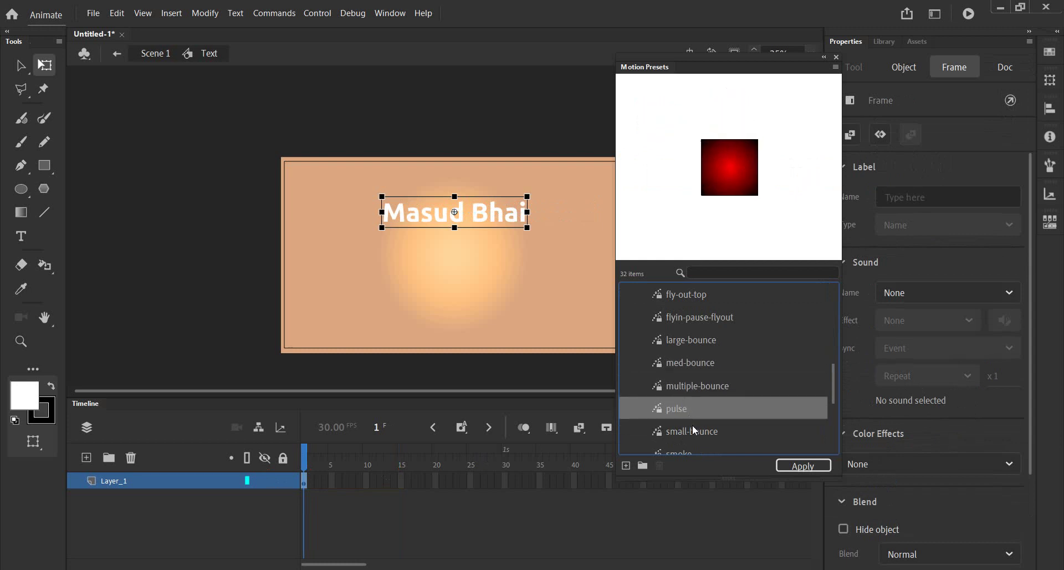
left_click(694, 430)
scroll(693, 427, "down", 1)
left_click(688, 394)
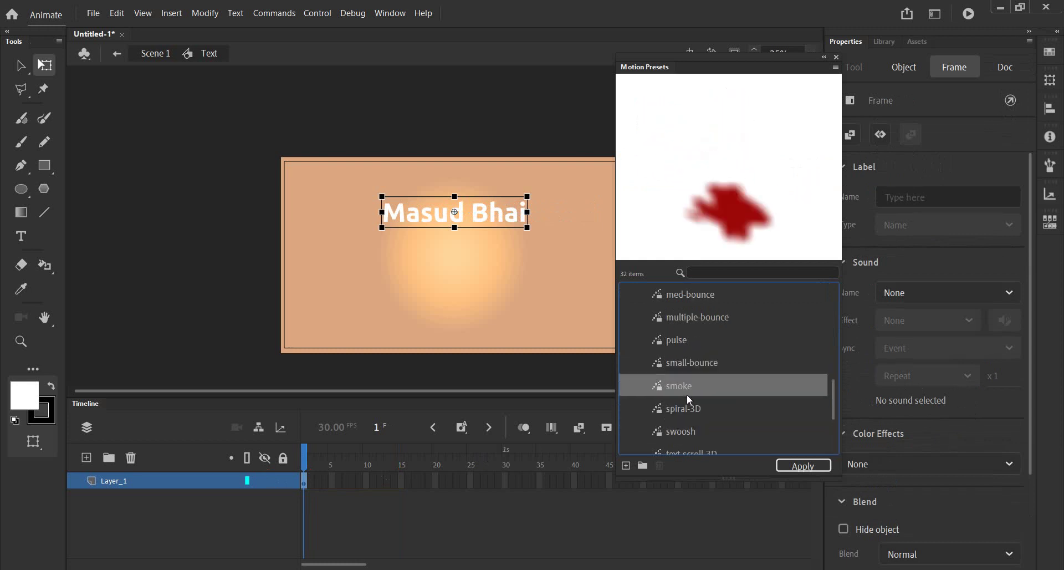
left_click(685, 409)
left_click(688, 431)
scroll(690, 432, "down", 1)
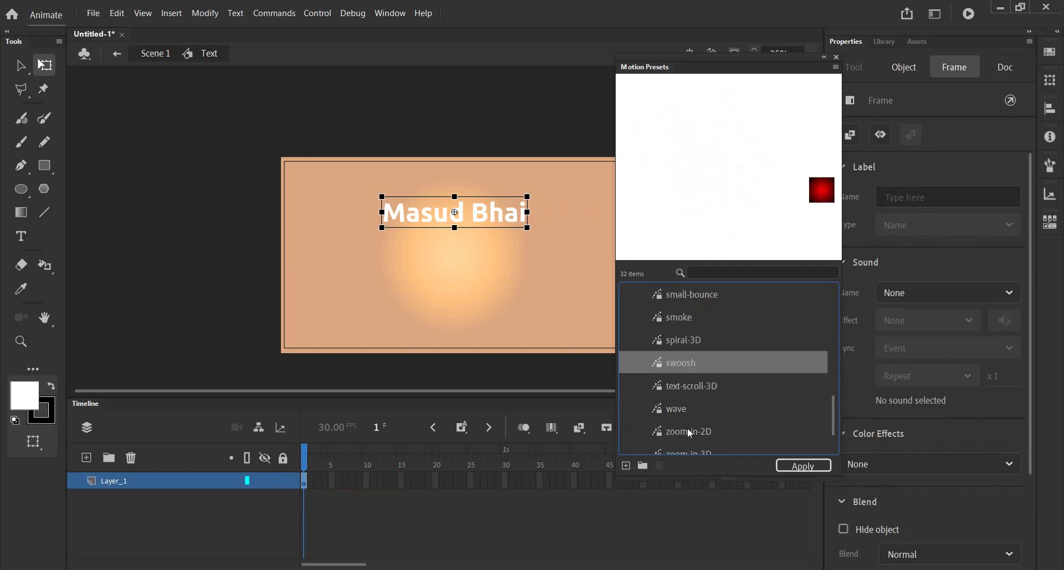
scroll(689, 433, "down", 1)
left_click(675, 328)
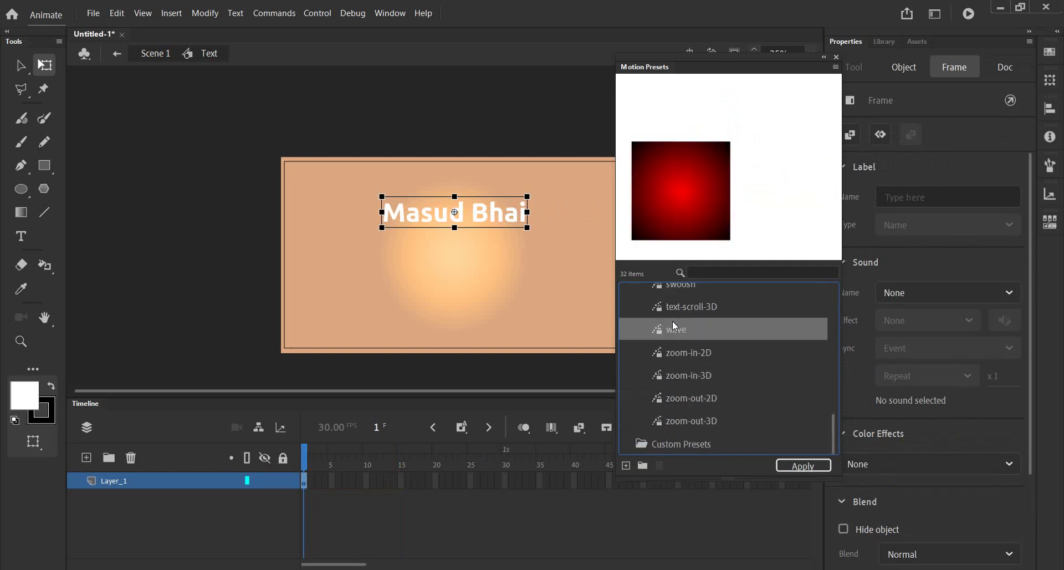
Compare the zoom-in-2D, zoom-in-3D, zoom-out-2D and zoom-out-3D presets
left_click(676, 359)
left_click(679, 376)
left_click(682, 398)
left_click(689, 420)
left_click(690, 402)
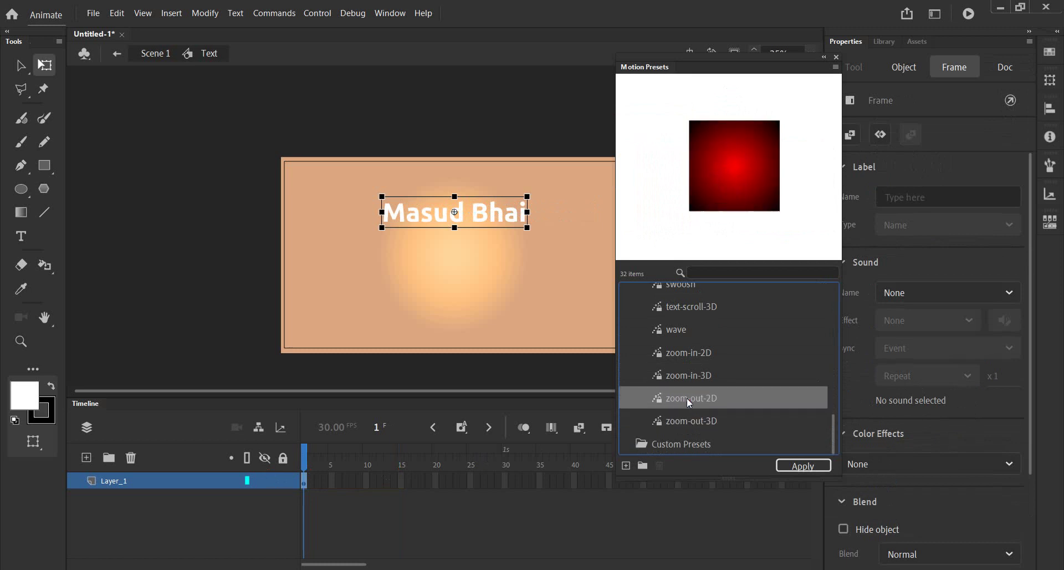
left_click(689, 420)
left_click(680, 376)
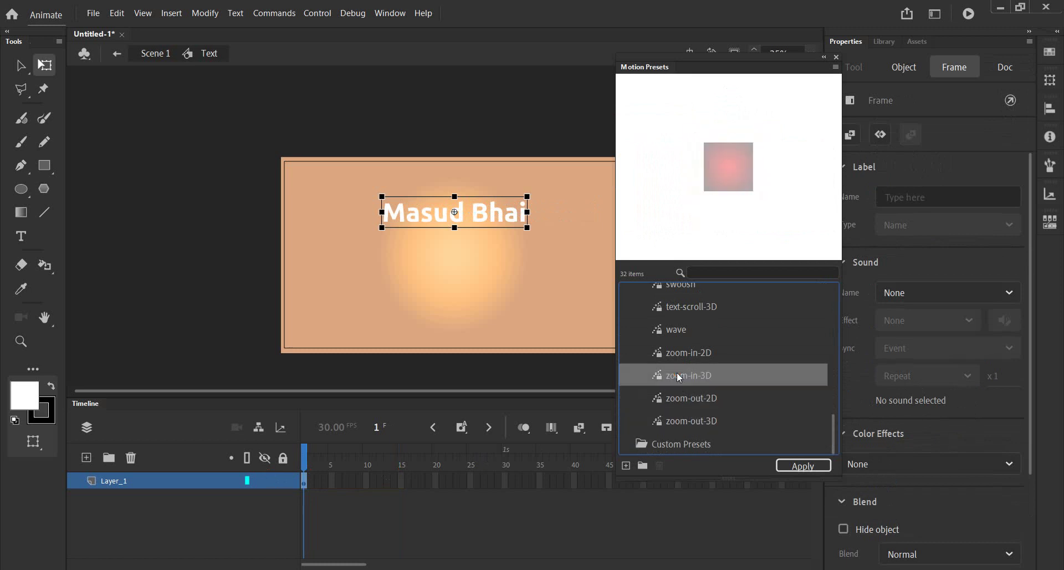
Apply zoom-in-2D to the text, check frame 5, and return to Scene 1
left_click(678, 363)
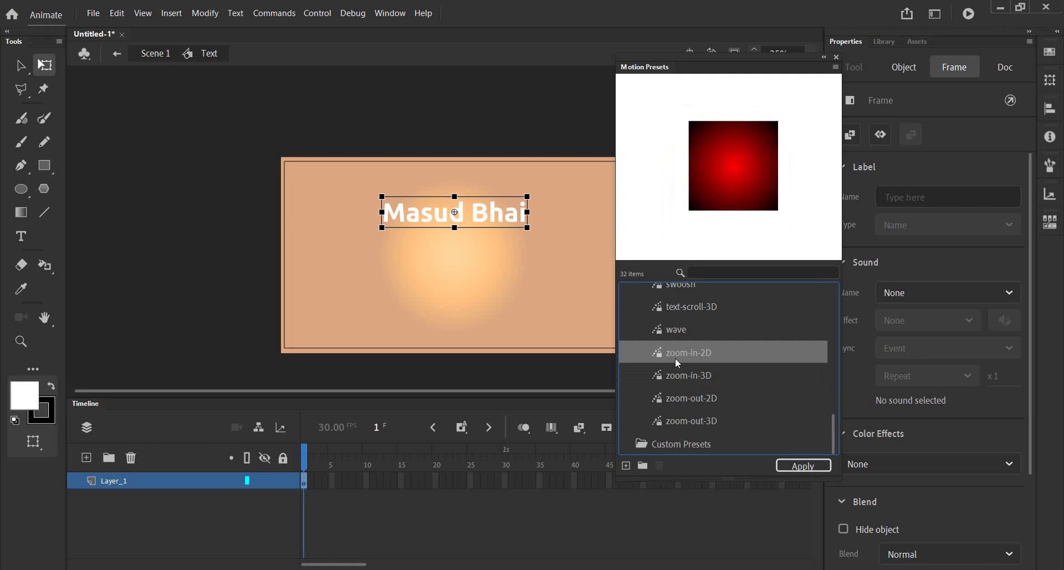
left_click(788, 466)
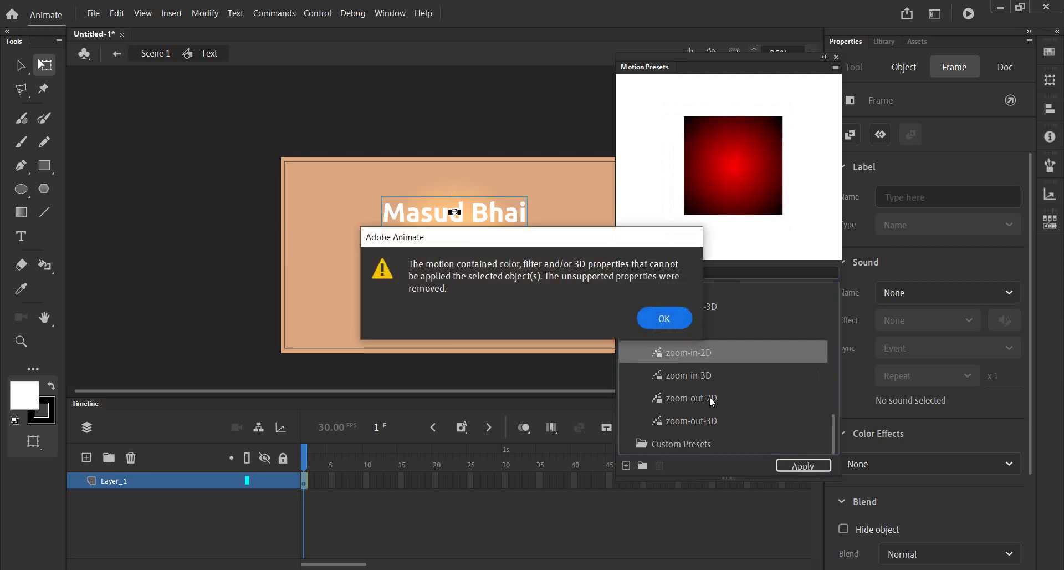
left_click(663, 318)
mouse_move(304, 452)
left_mouse_down()
mouse_move(452, 455)
mouse_move(309, 455)
mouse_move(434, 455)
mouse_move(266, 477)
left_mouse_up()
left_click(211, 230)
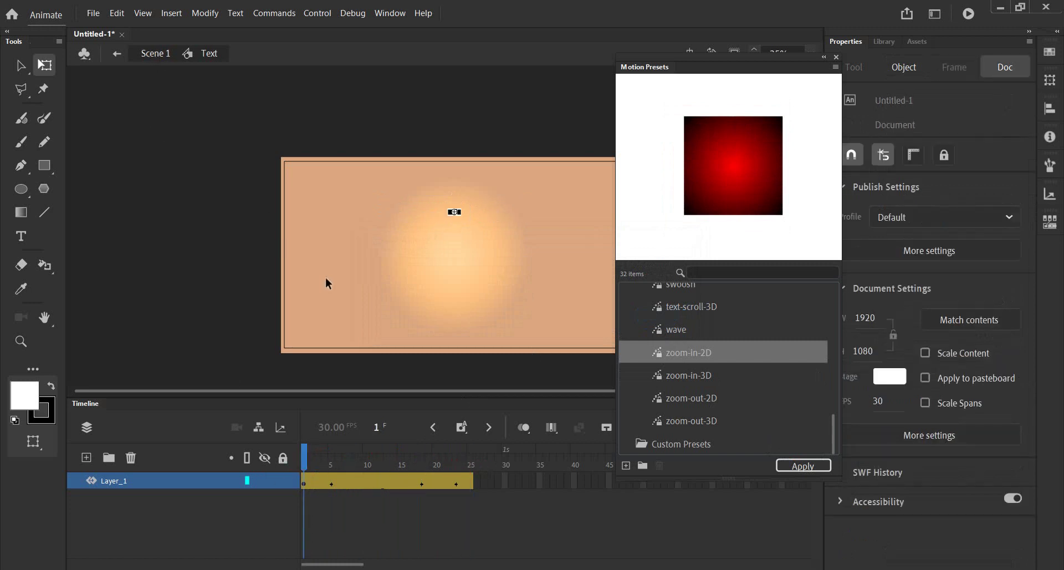
left_click(148, 52)
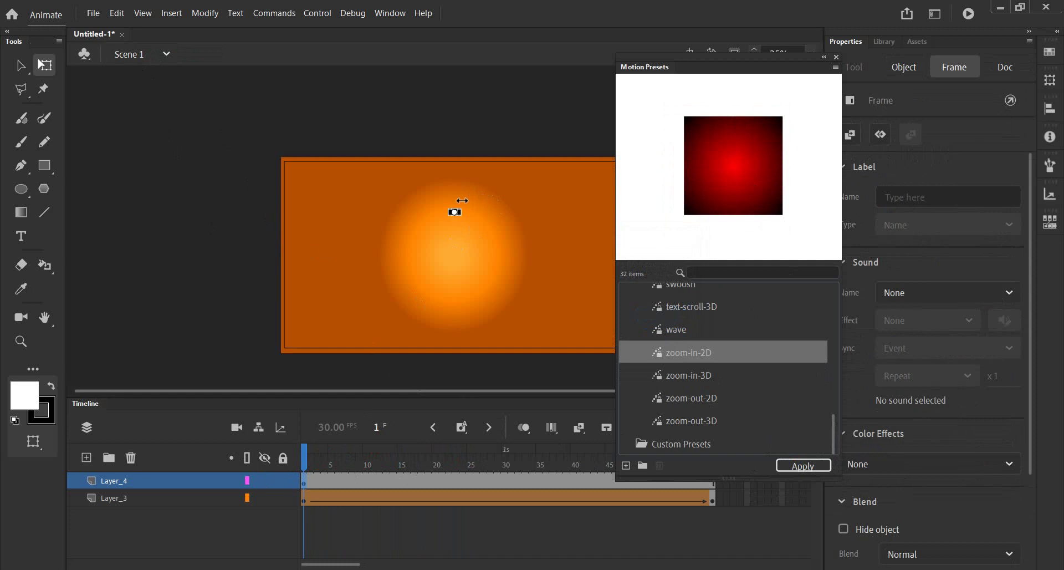
At frame 9, open the Text symbol, select the Masud Bhai text and step back frames
left_click_drag(333, 458, 359, 458)
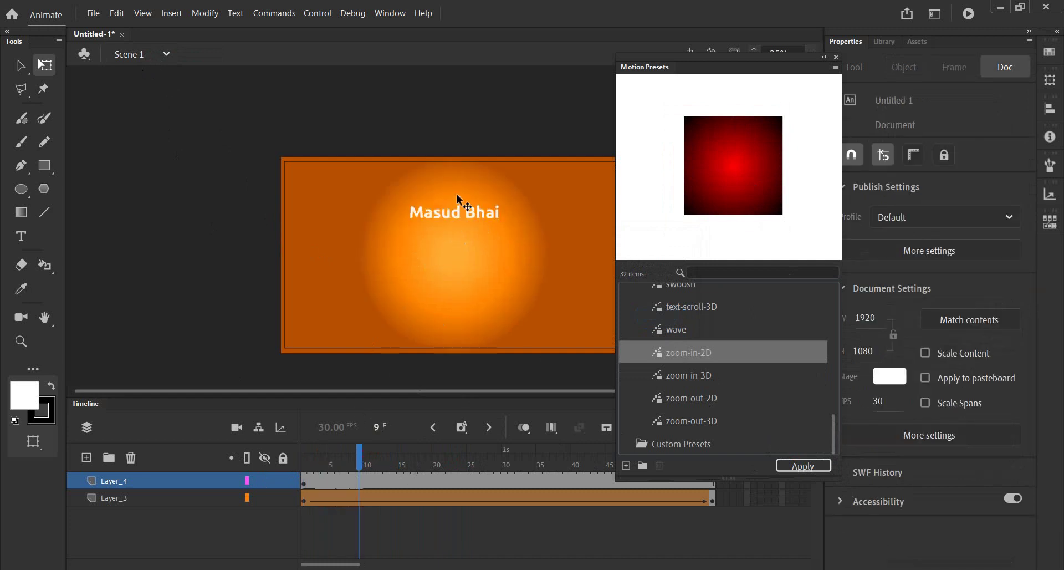
left_click(456, 213)
double_click(485, 215)
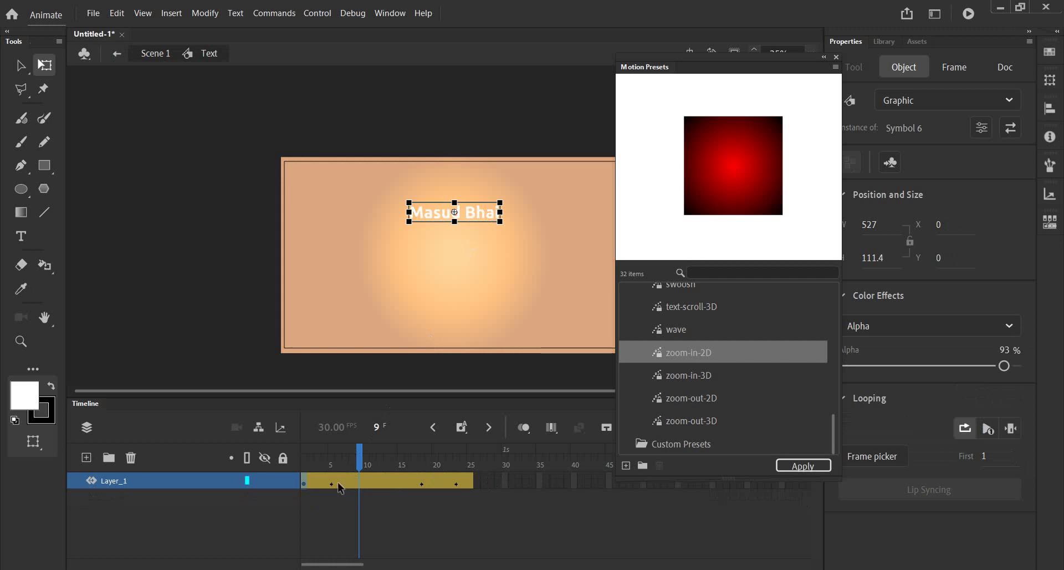
left_click_drag(329, 164, 546, 266)
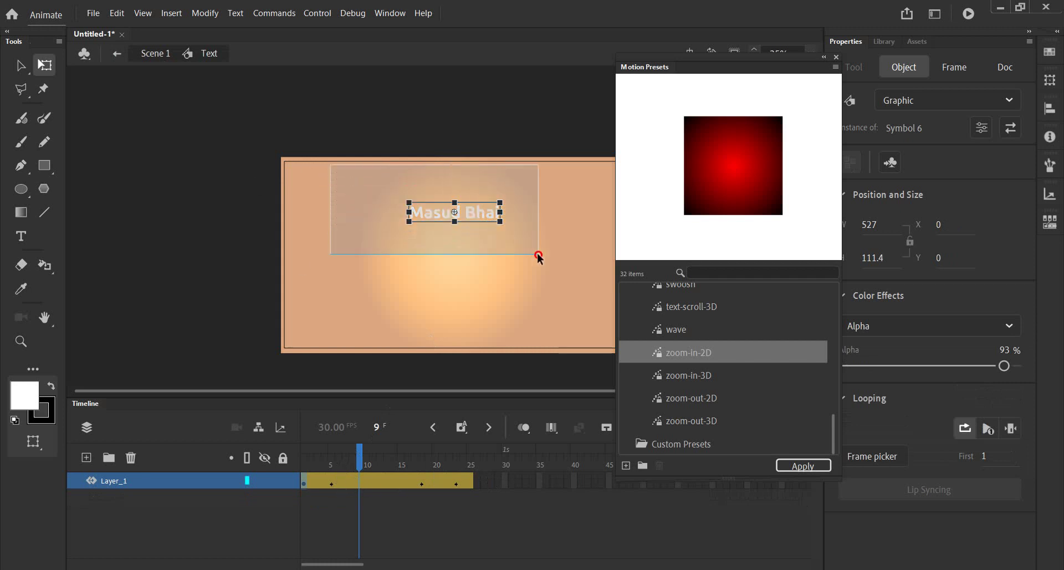
right_click(472, 210)
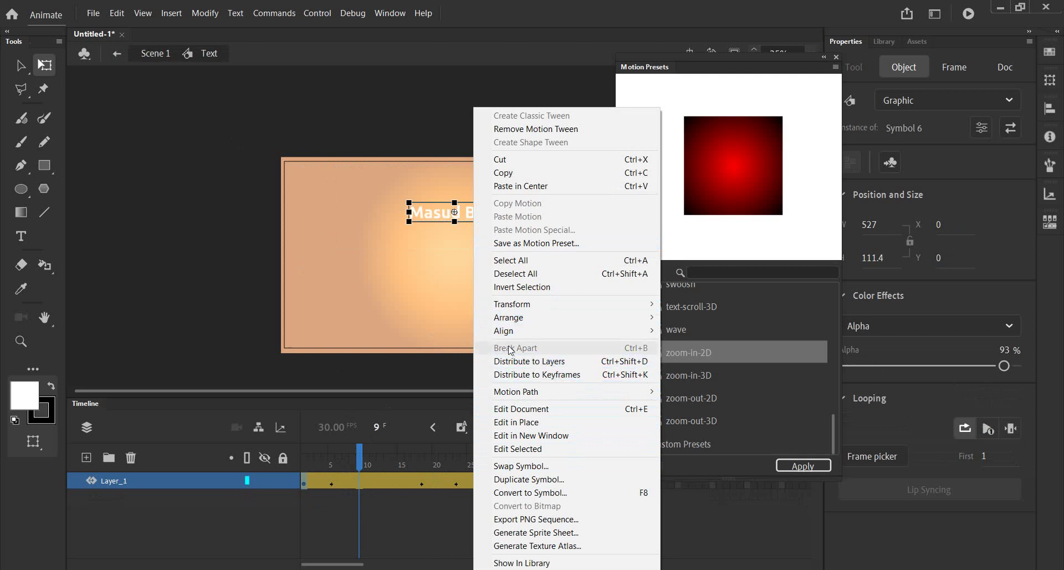
left_click(356, 462)
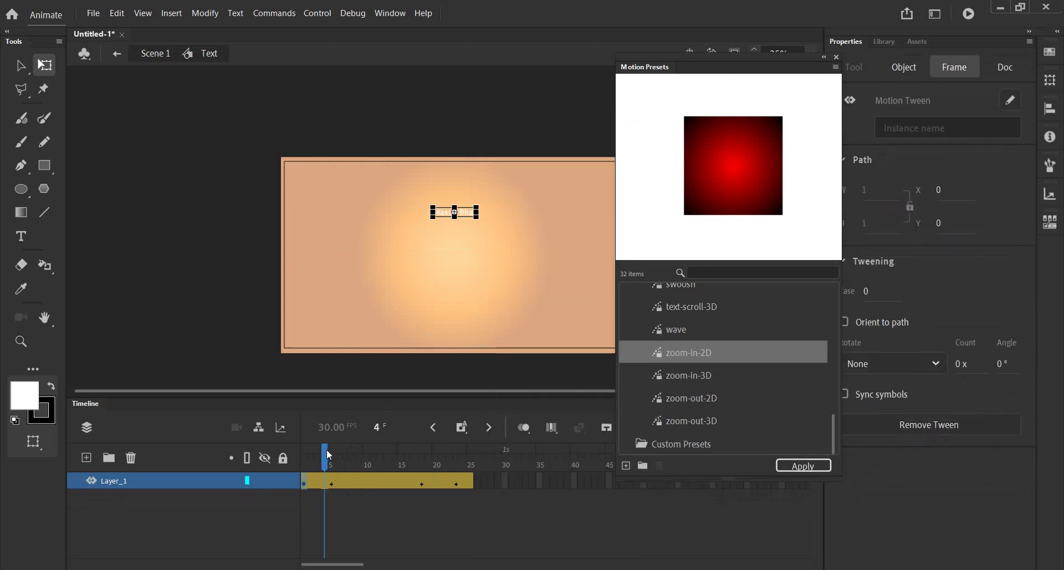
left_click(329, 449)
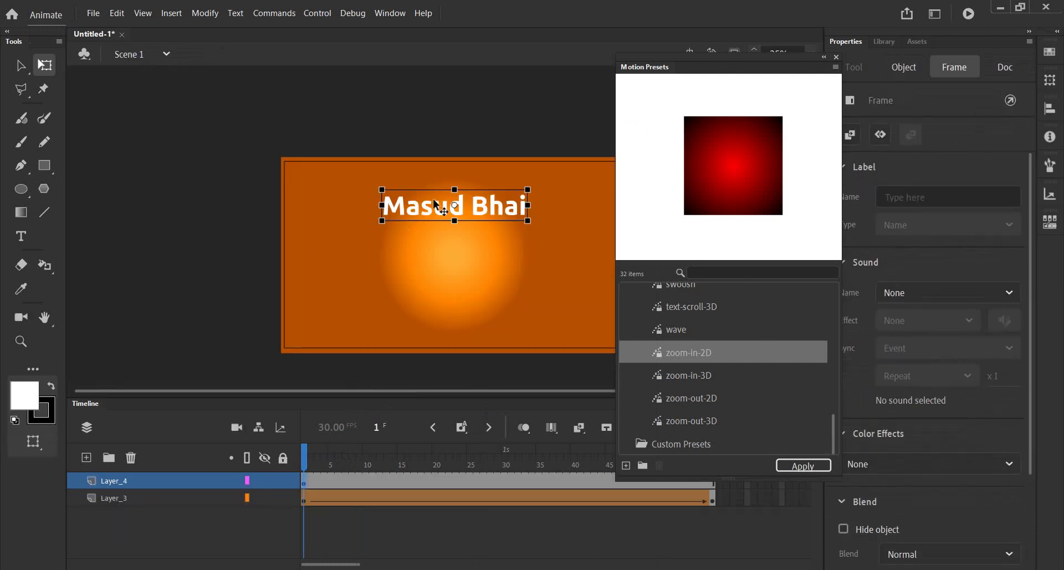
Nudge the text right, keep it Static Text, and convert it to graphic Symbol 6
left_click_drag(434, 198, 459, 204)
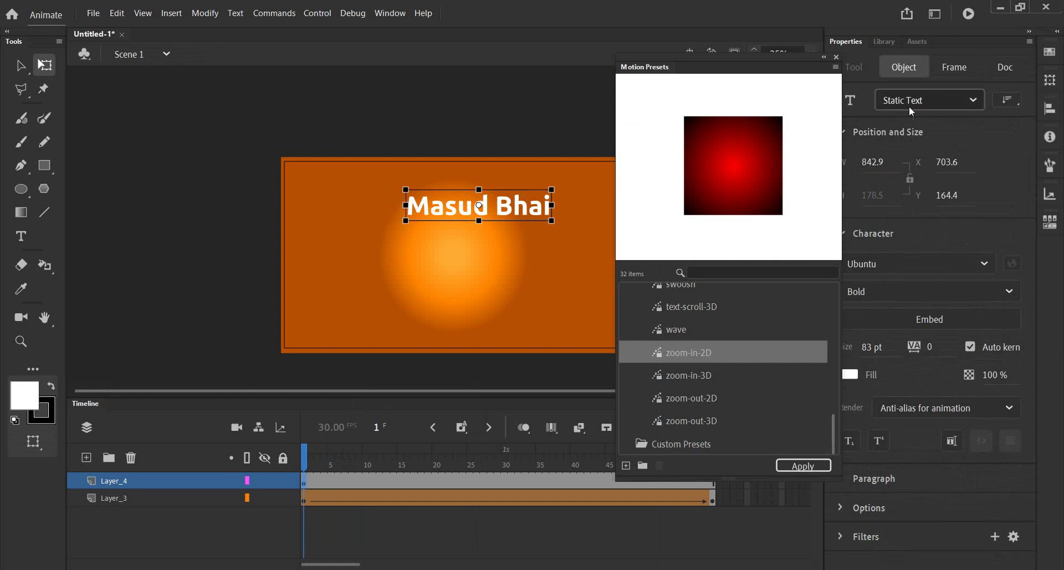
left_click(933, 100)
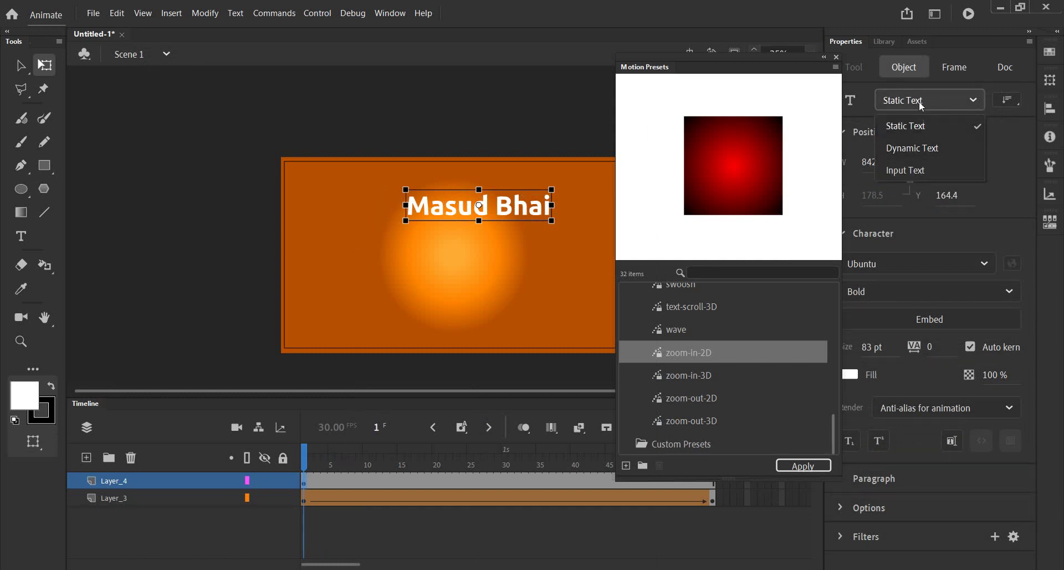
left_click(919, 99)
right_click(500, 206)
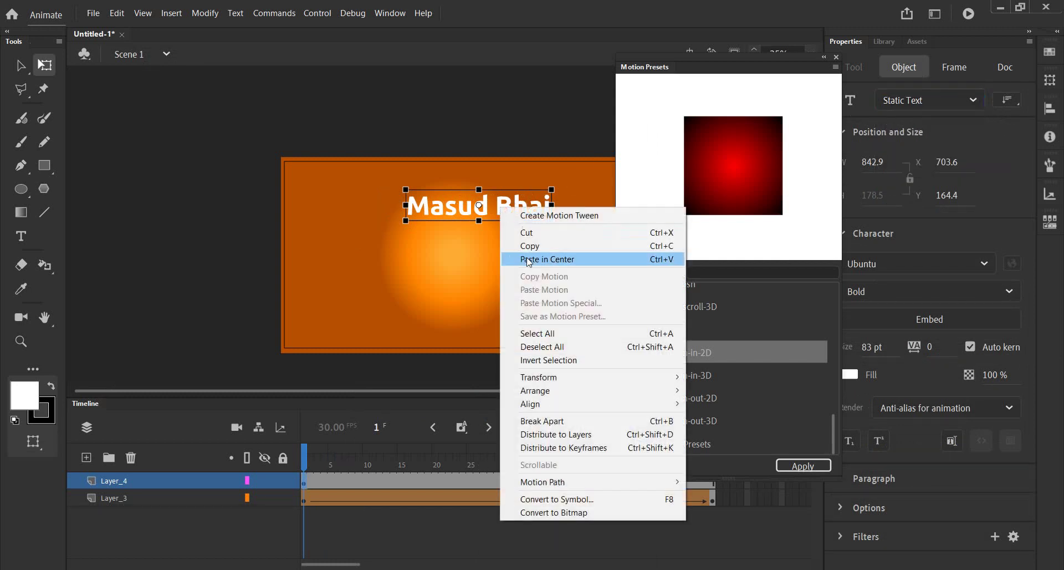
left_click(559, 499)
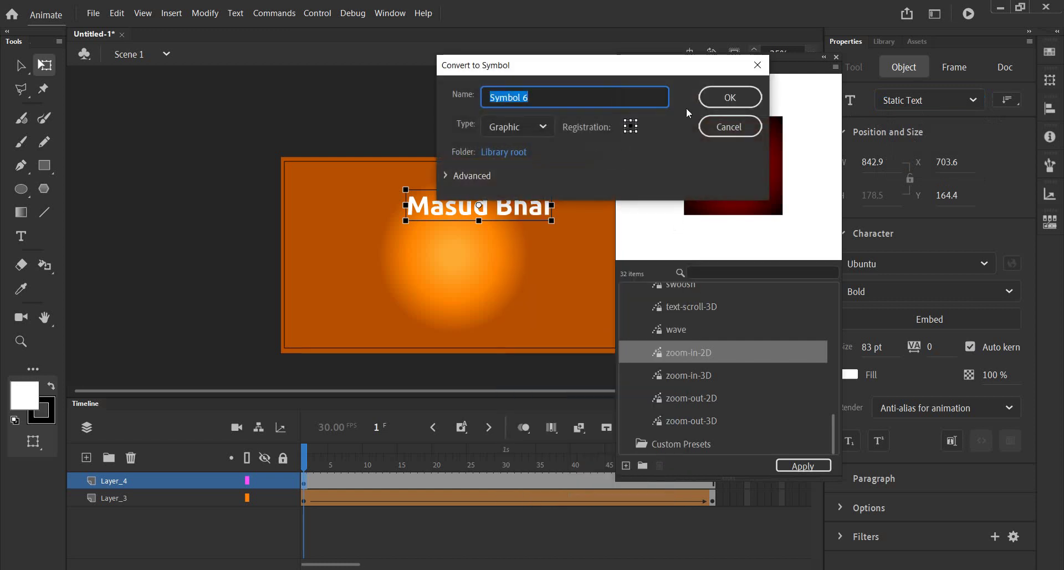
left_click(730, 97)
Apply the zoom-in-2D preset to Symbol 6 and scrub to preview the zoom
left_click(704, 355)
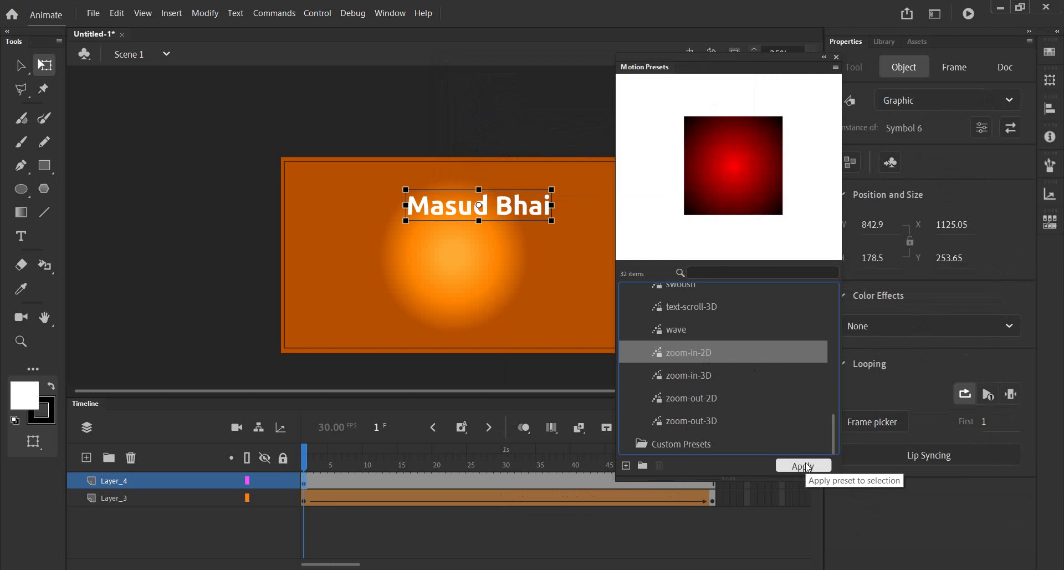
left_click(803, 465)
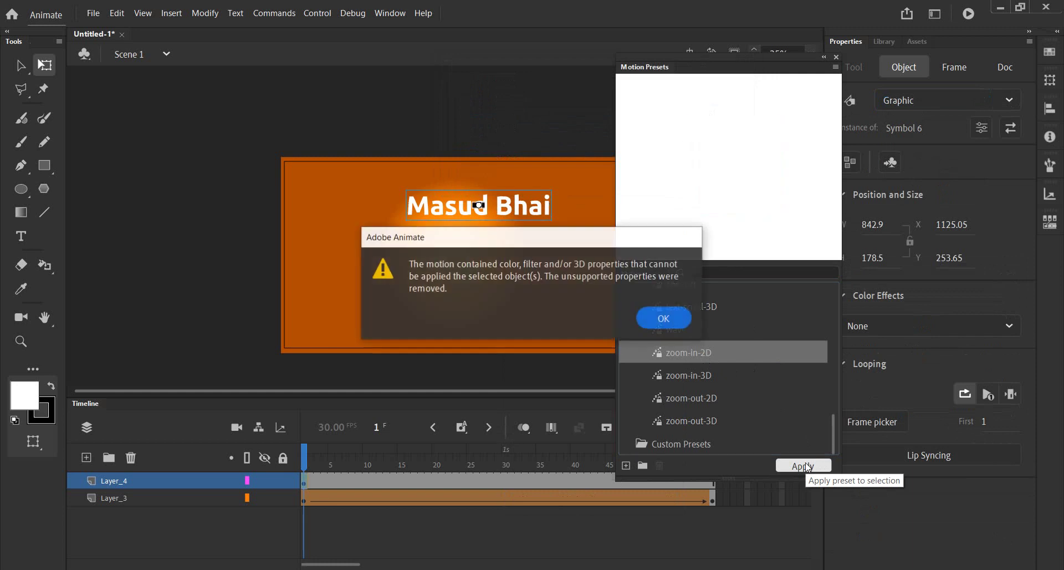
left_click(664, 319)
left_click_drag(350, 463, 472, 468)
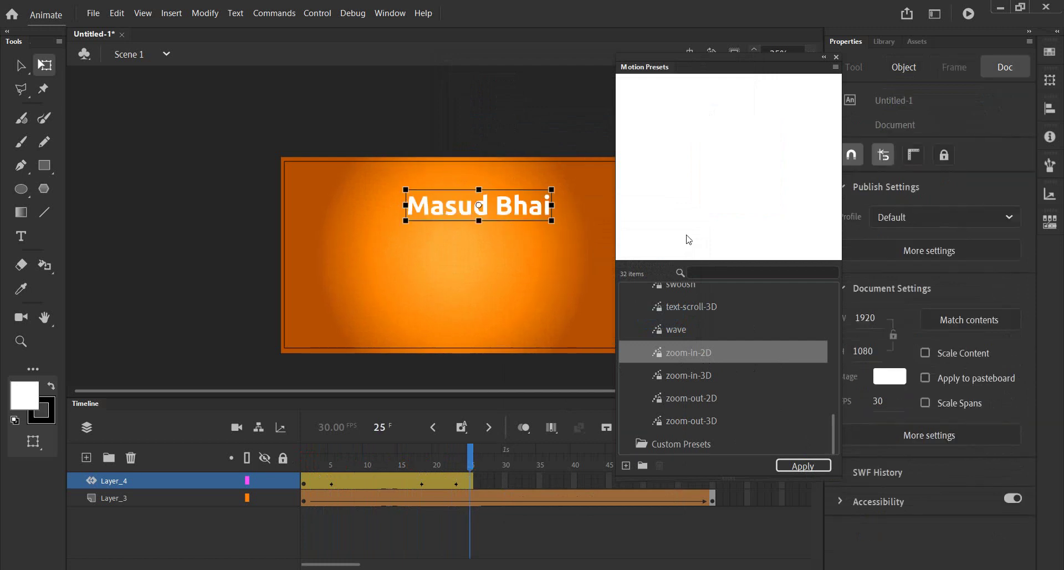
left_click(837, 58)
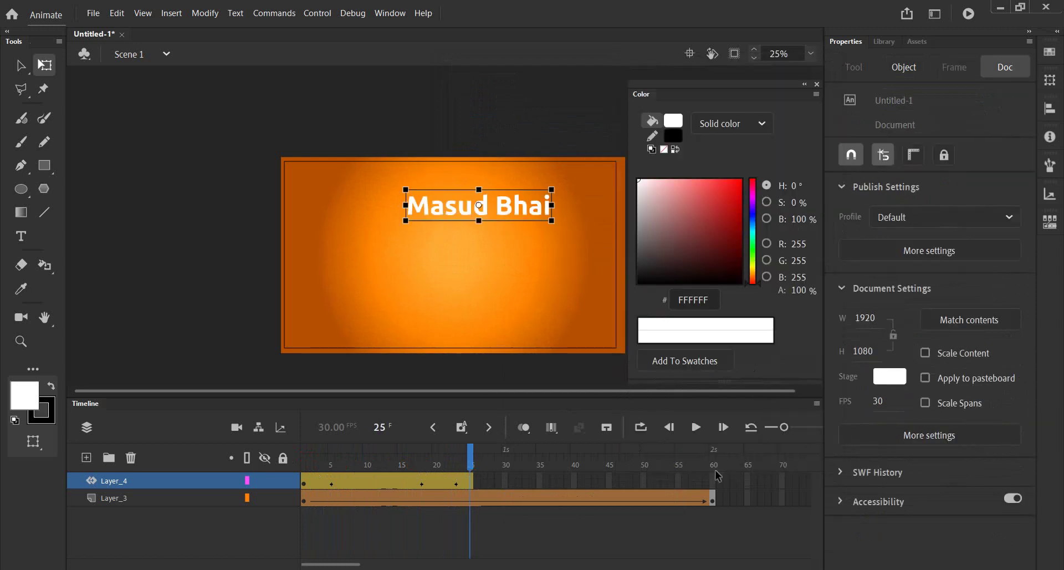
Extend Layer_4's tween to frame 60, play it, and adjust the text position at frame 40
left_click(713, 480)
right_click(713, 481)
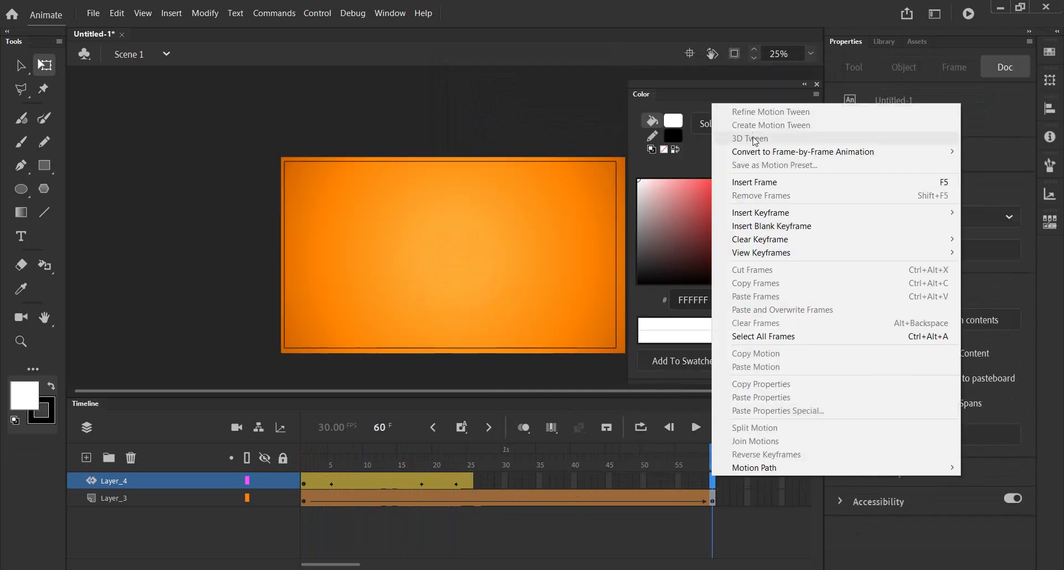
left_click(757, 183)
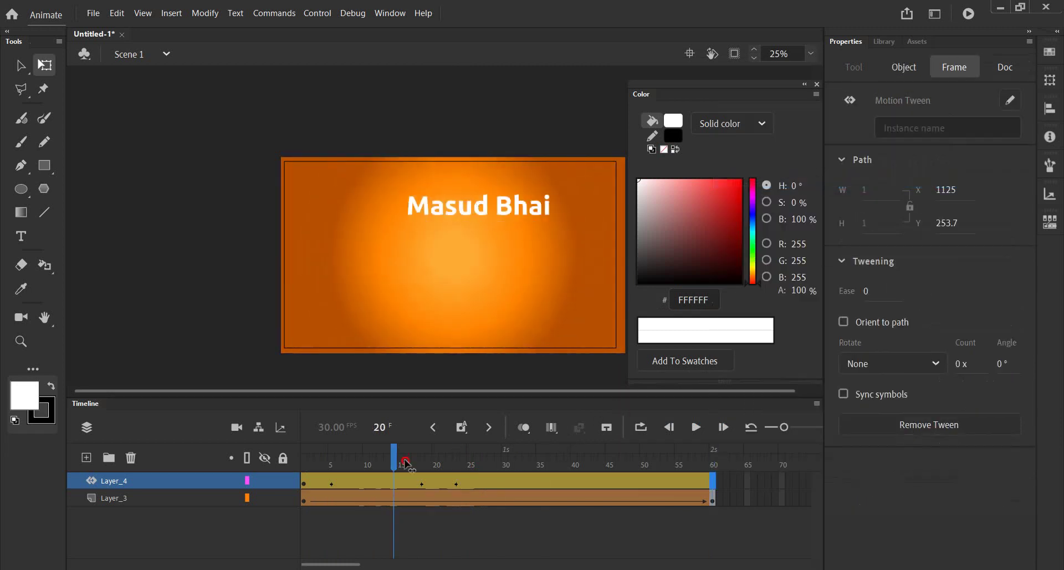
left_click_drag(563, 450, 230, 444)
key("Return")
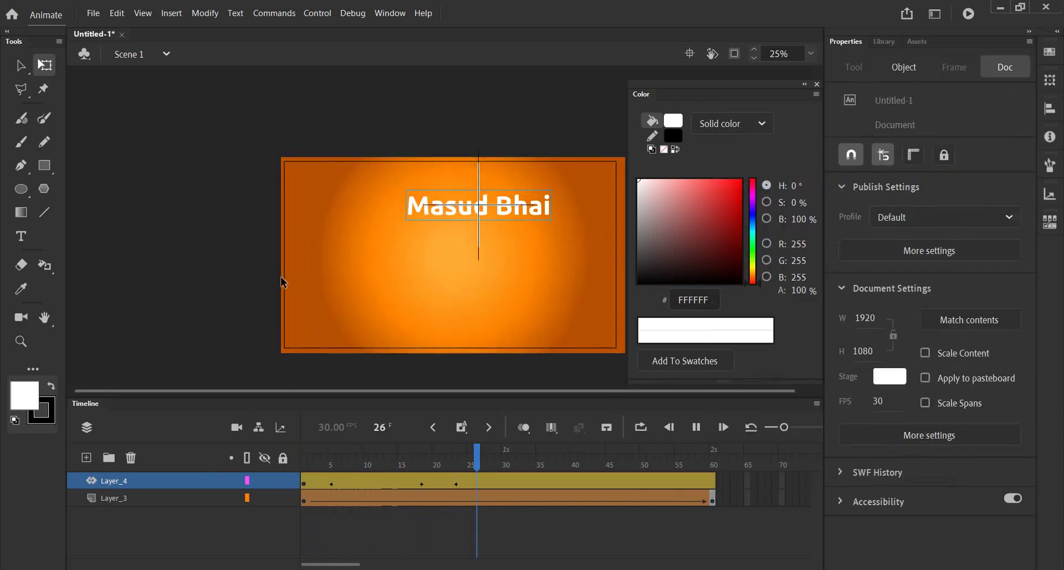
left_click(438, 210)
left_click_drag(438, 210, 419, 220)
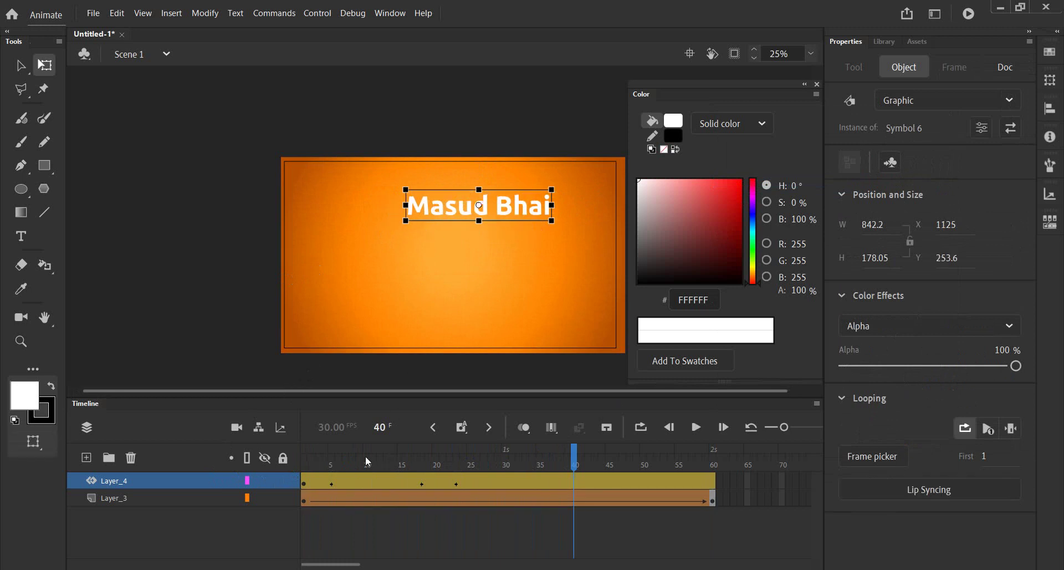
Replay the animation and scrub its opening frames up to frame 23
left_click_drag(340, 458, 265, 460)
key("Return")
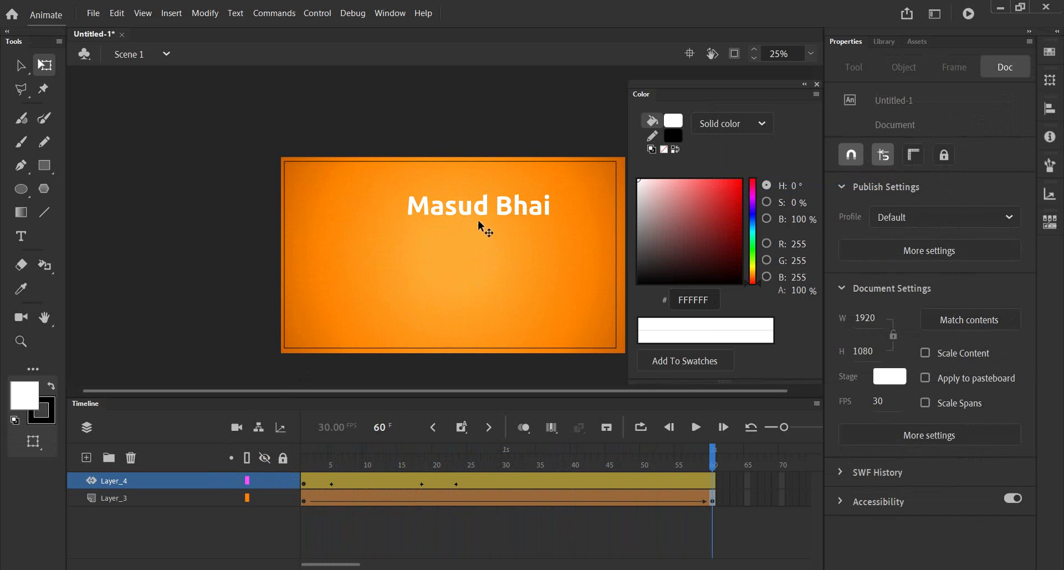
left_click(298, 462)
mouse_move(297, 462)
left_mouse_down()
mouse_move(352, 462)
mouse_move(294, 462)
left_mouse_up()
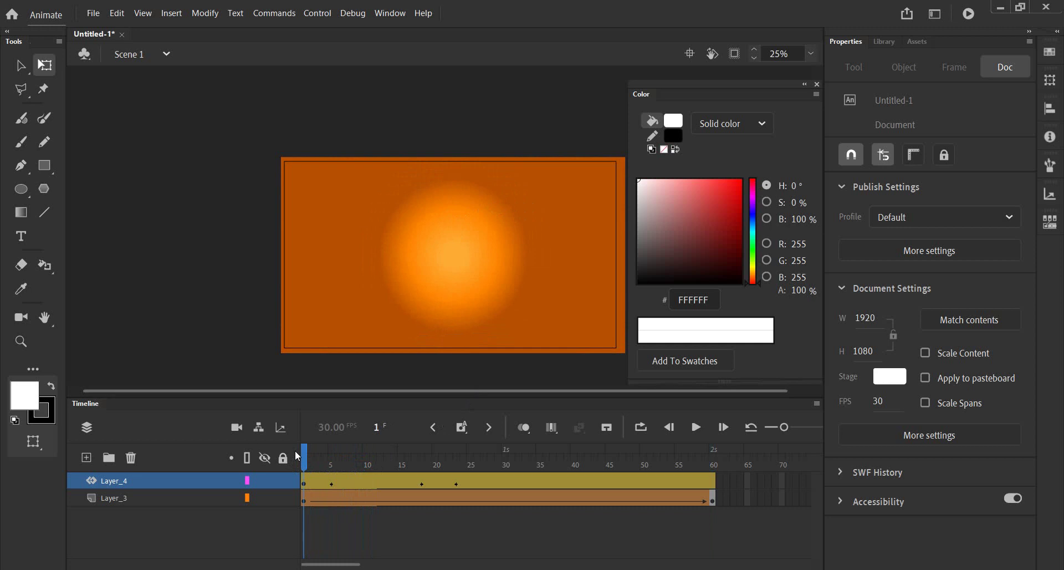
mouse_move(316, 465)
left_mouse_down()
mouse_move(589, 477)
mouse_move(305, 474)
left_mouse_up()
mouse_move(310, 470)
left_mouse_down()
mouse_move(336, 471)
mouse_move(304, 472)
left_mouse_up()
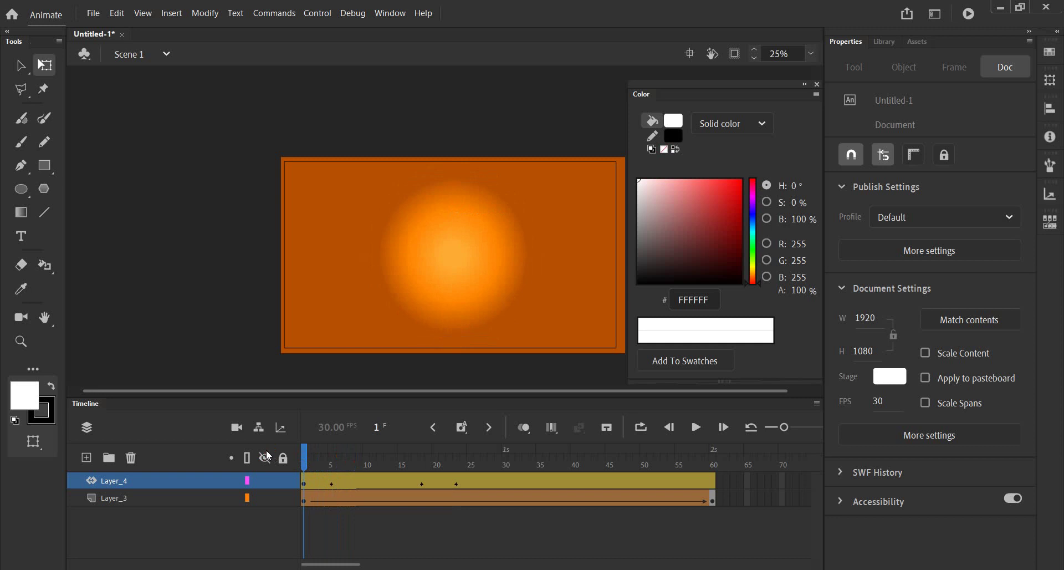